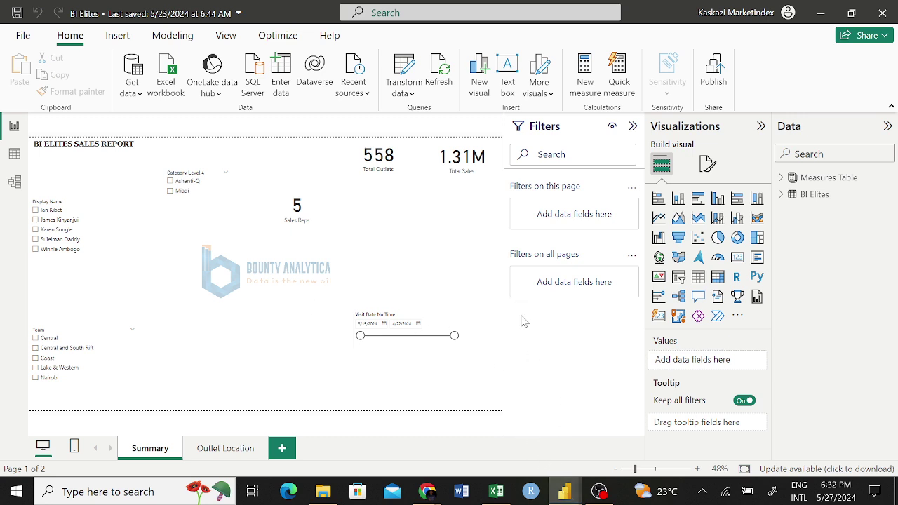
# Step: Switch to the other open BI Elites report and view its sales report and distribution report pages
pyautogui.moveTo(567, 495)
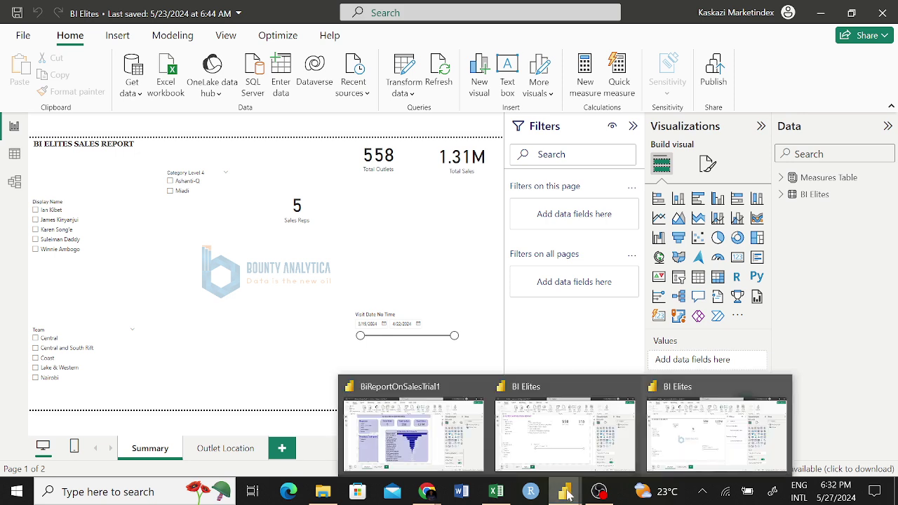
pyautogui.click(551, 439)
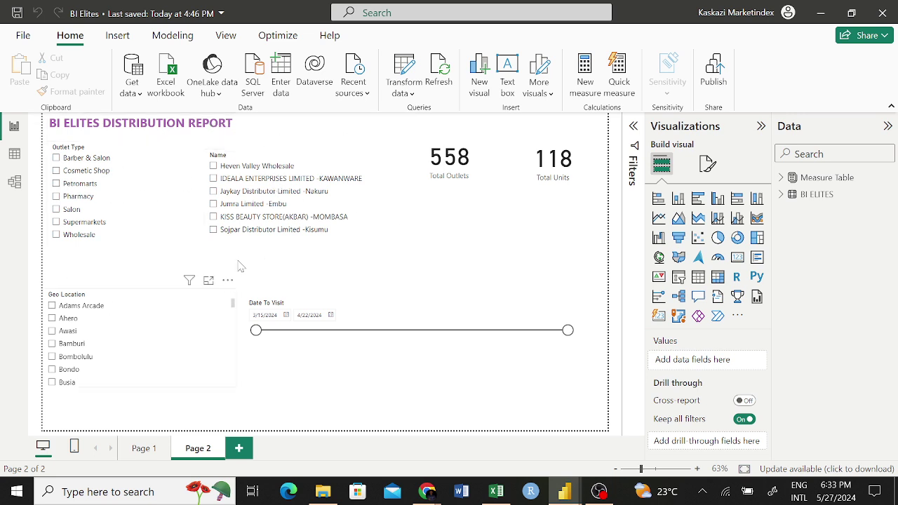
pyautogui.click(144, 452)
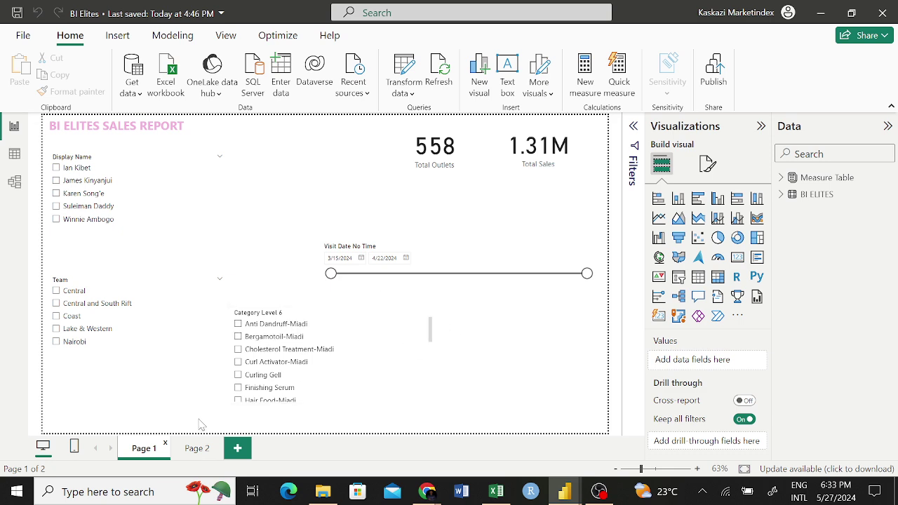
pyautogui.click(196, 452)
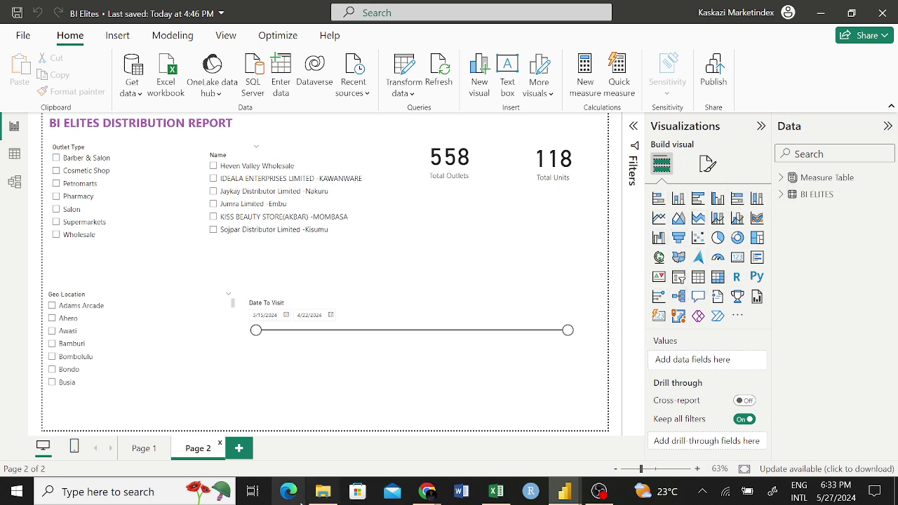
# Step: Switch to File Explorer and open the Downloads folder of This PC
pyautogui.click(322, 492)
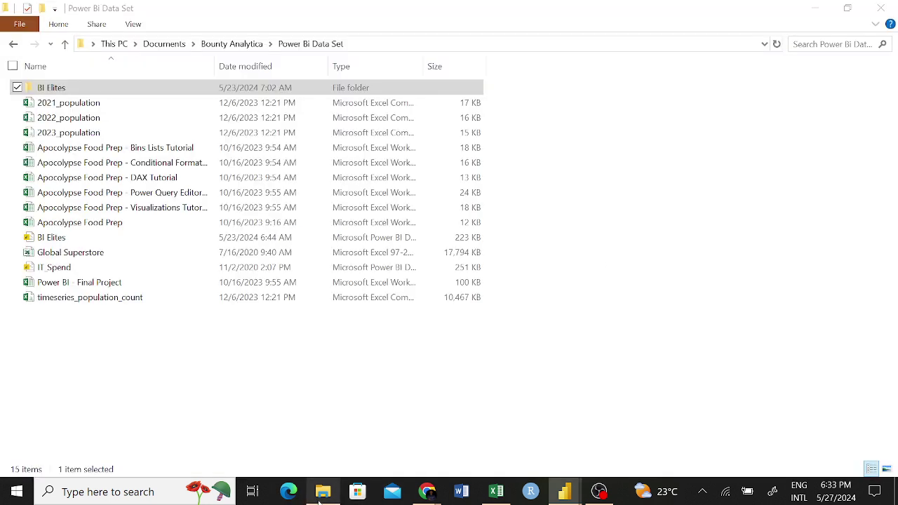
pyautogui.click(158, 43)
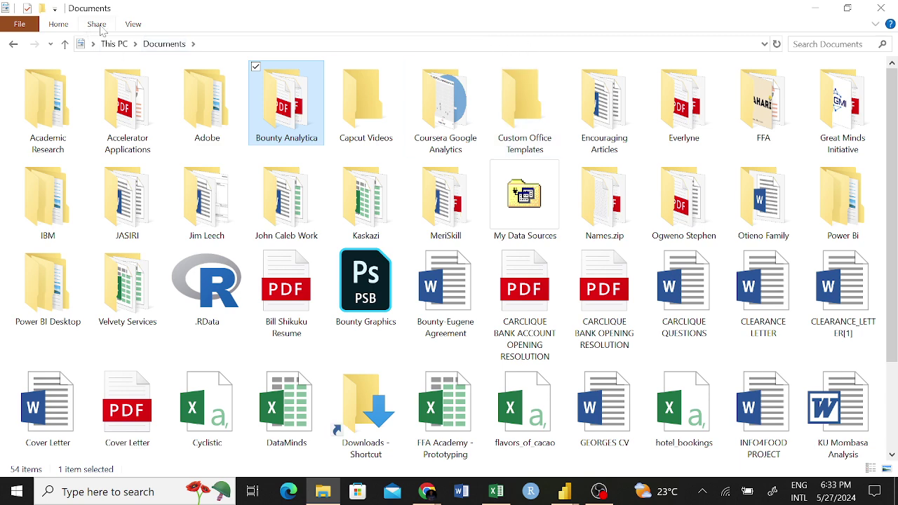
pyautogui.click(114, 43)
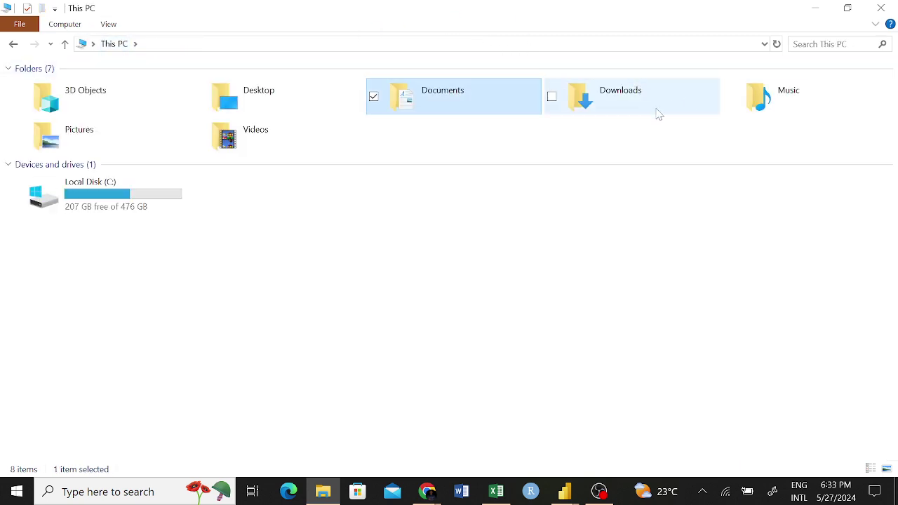
pyautogui.doubleClick(644, 110)
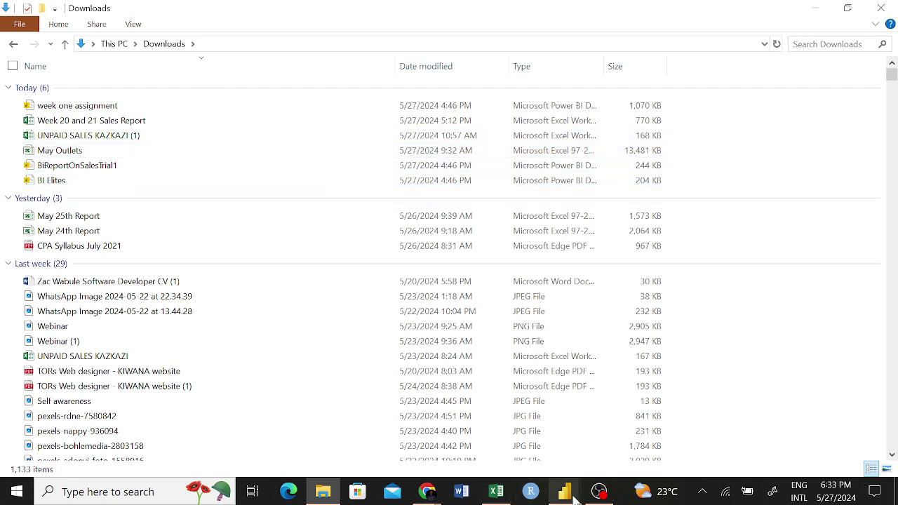
# Step: View the Summary page of the BiReportOnSalesTrial1 report with no visual selected, and return to the BI Elites sales report
pyautogui.moveTo(575, 495)
pyautogui.click(482, 456)
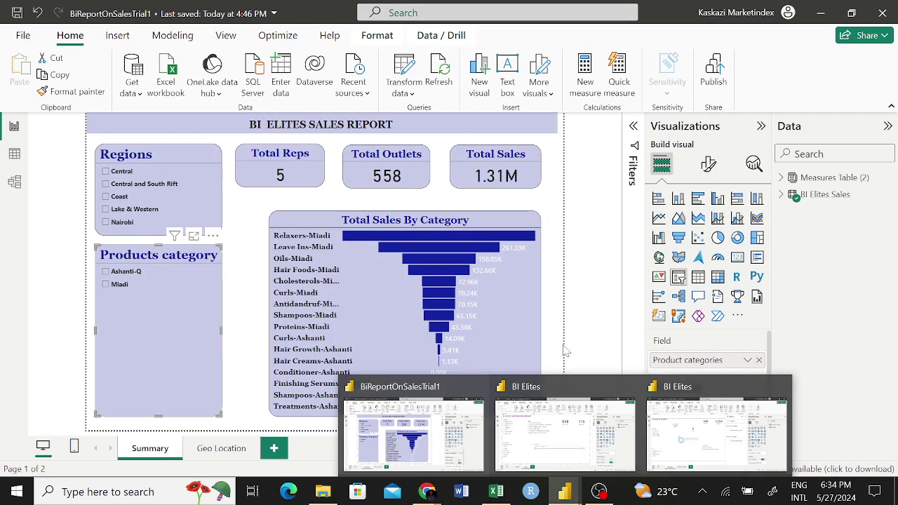
pyautogui.click(553, 269)
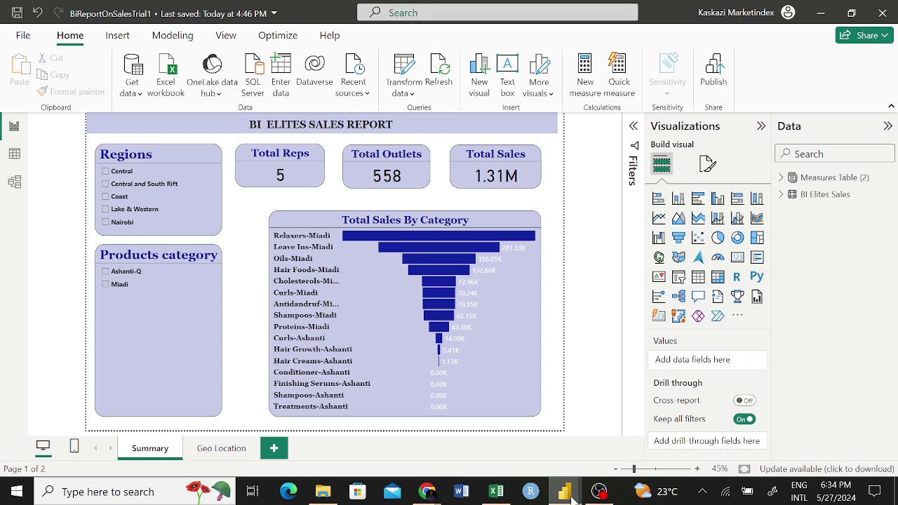
pyautogui.moveTo(572, 497)
pyautogui.click(581, 453)
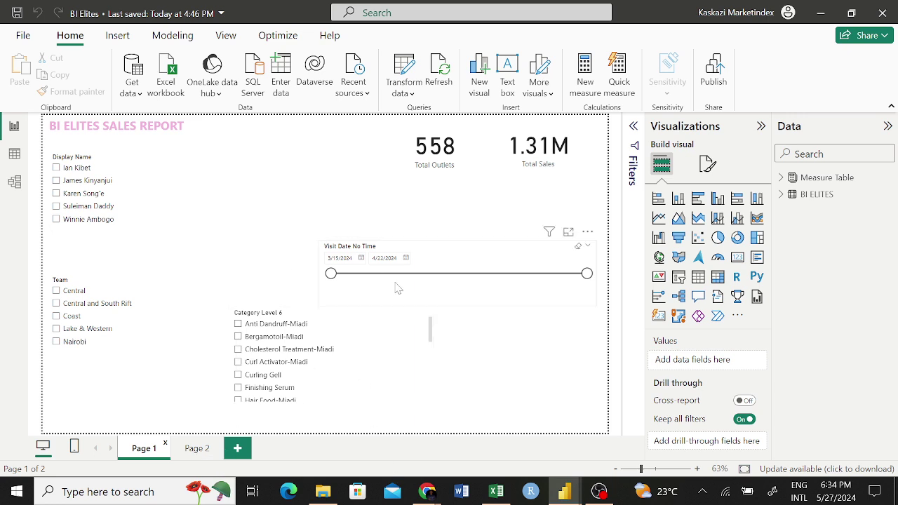
# Step: Open the week one assignment report from the Downloads folder in File Explorer
pyautogui.click(333, 495)
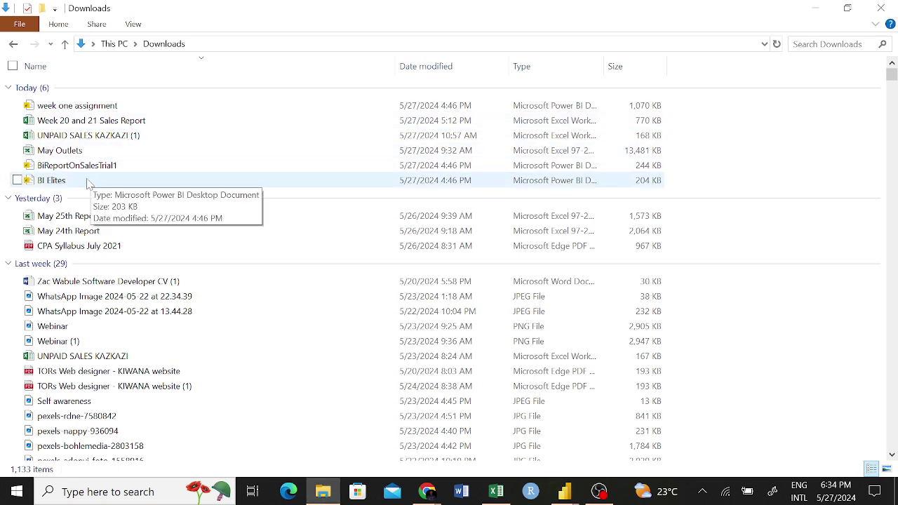
pyautogui.click(98, 108)
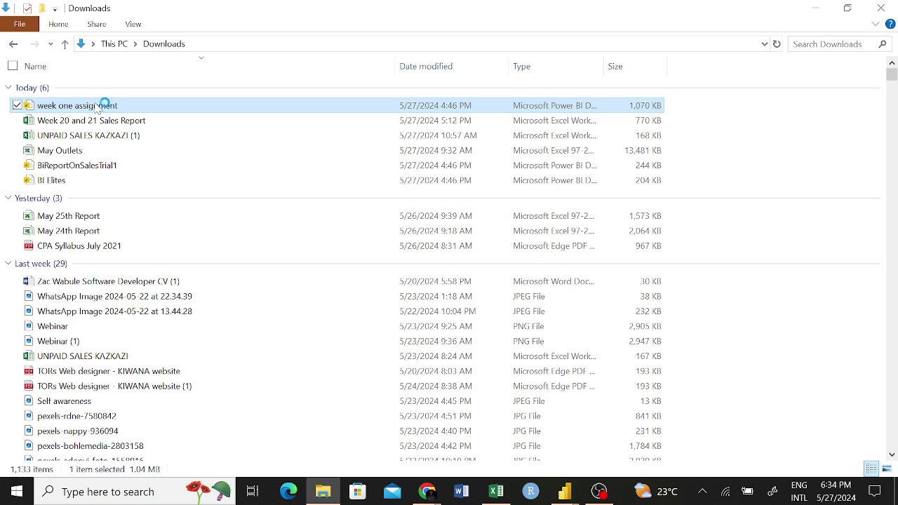
pyautogui.doubleClick(98, 107)
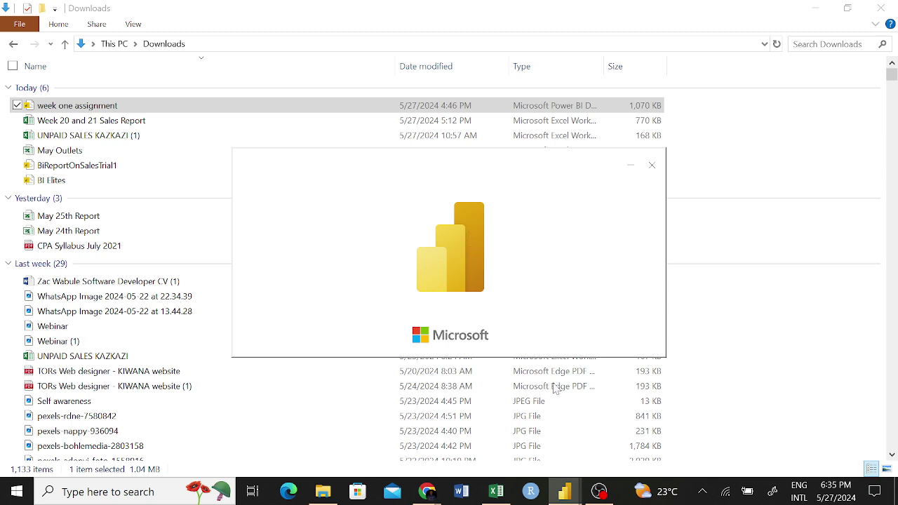
# Step: Return to the BiReportOnSalesTrial1 report while the new file loads and dismiss the notice about report layout differences
pyautogui.moveTo(565, 495)
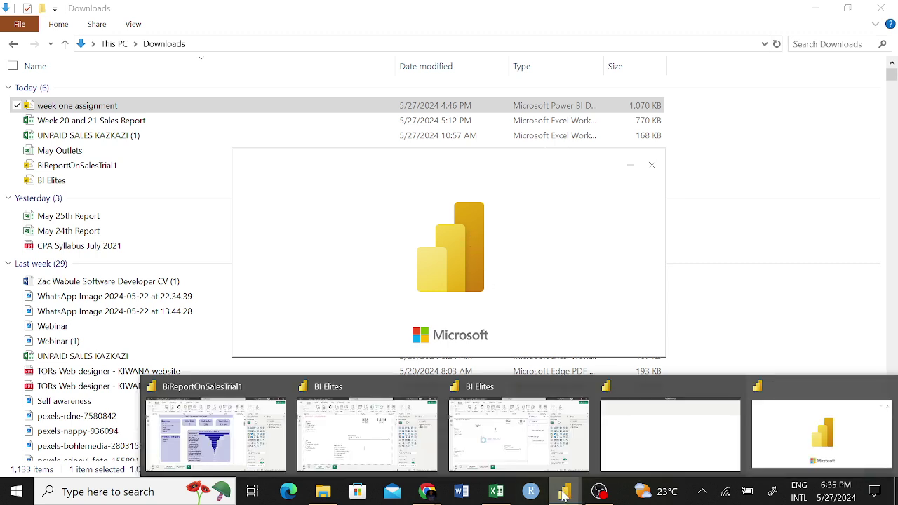
pyautogui.click(211, 439)
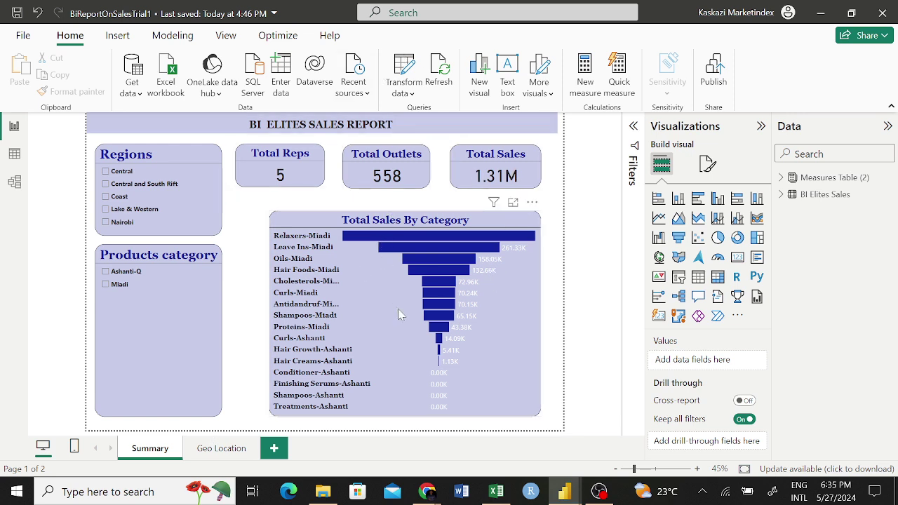
pyautogui.moveTo(580, 495)
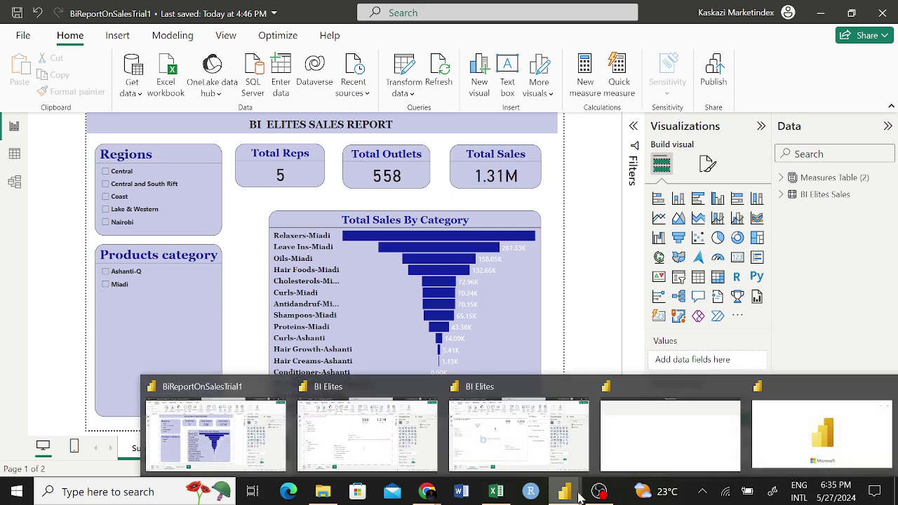
pyautogui.click(786, 442)
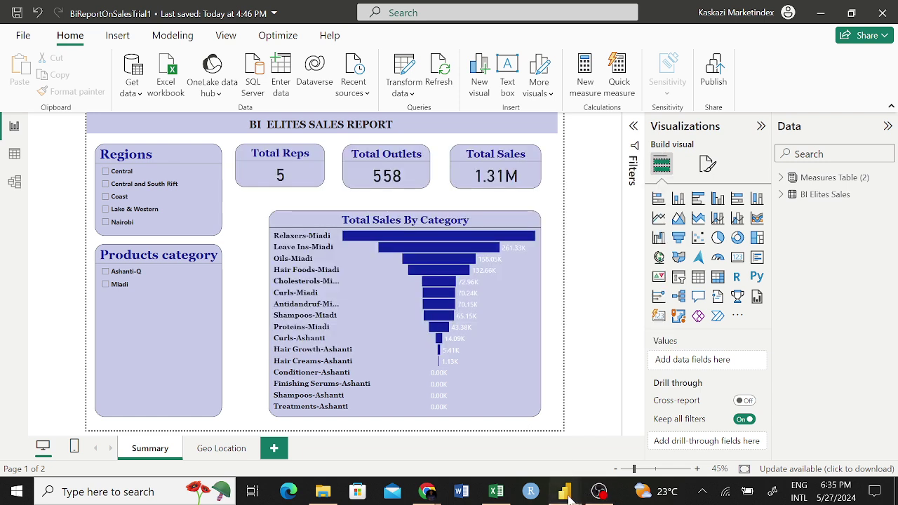
pyautogui.moveTo(565, 491)
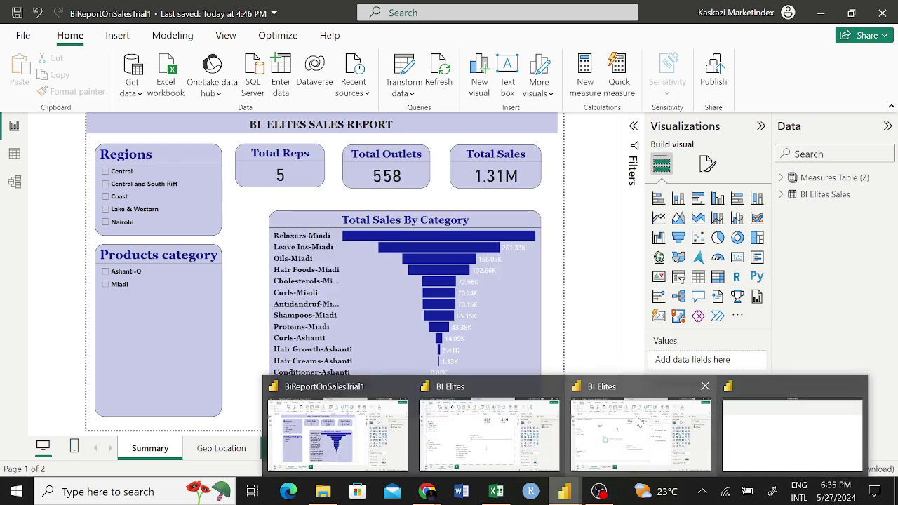
pyautogui.moveTo(652, 417)
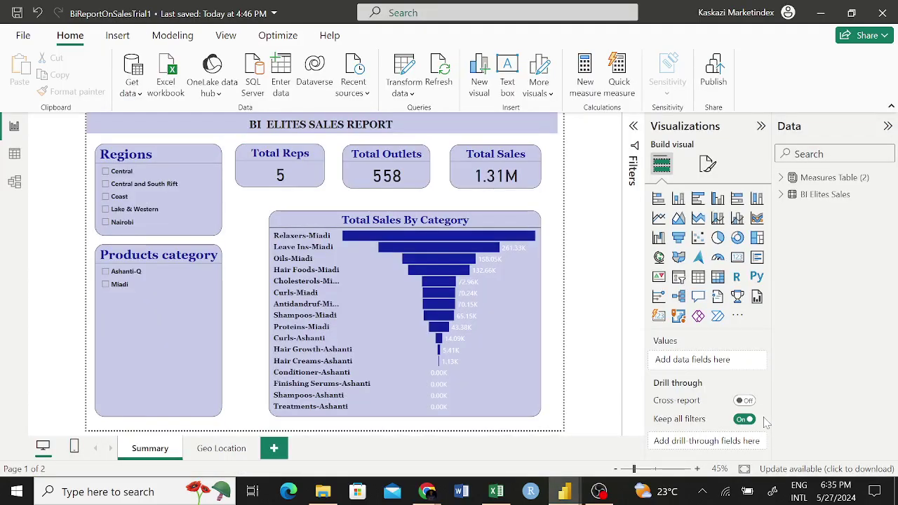
pyautogui.click(634, 292)
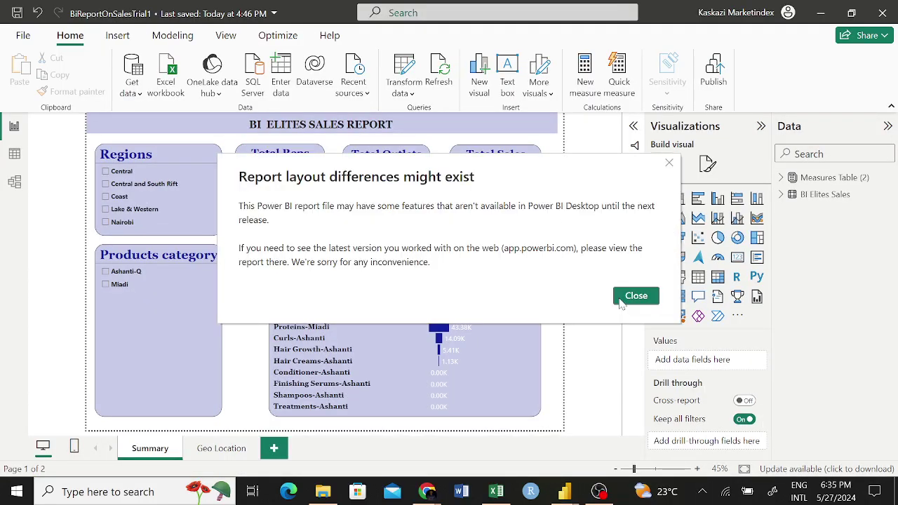
pyautogui.click(633, 299)
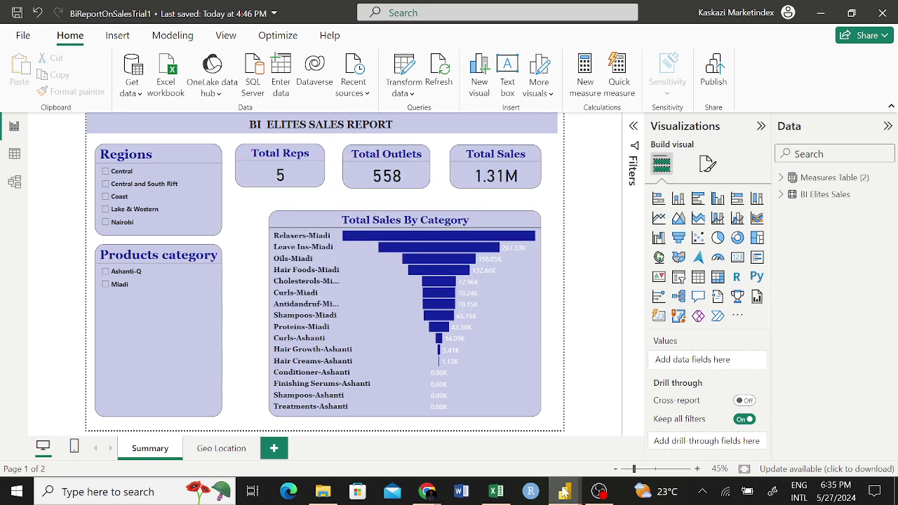
# Step: Close the BiReportOnSalesTrial1 report without saving its changes
pyautogui.moveTo(564, 491)
pyautogui.click(396, 396)
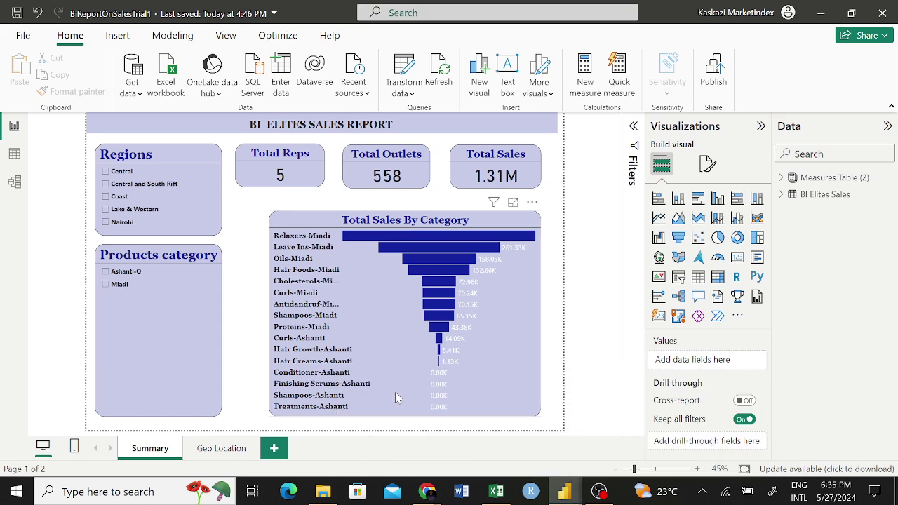
pyautogui.moveTo(565, 493)
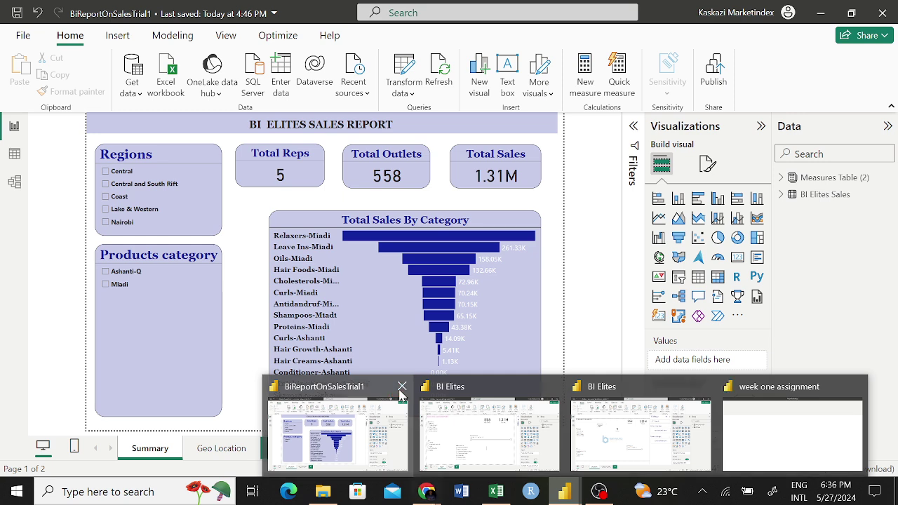
pyautogui.click(433, 418)
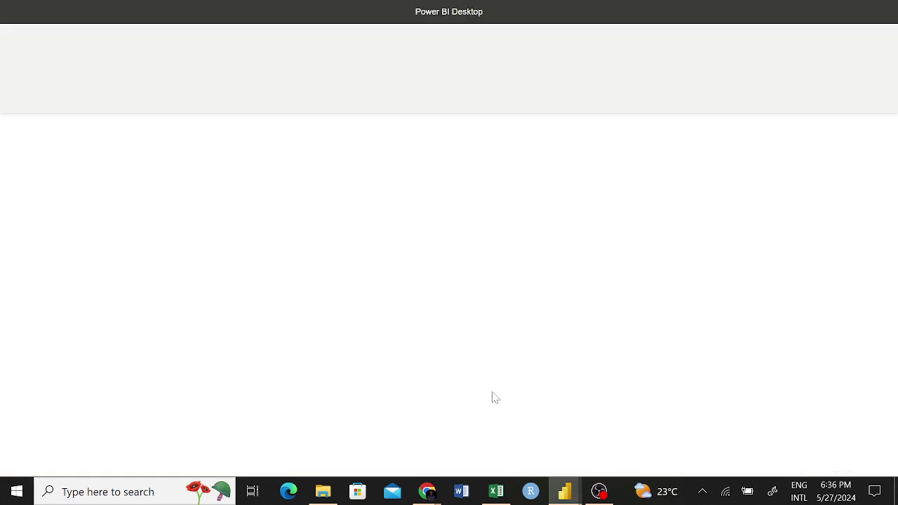
pyautogui.moveTo(567, 500)
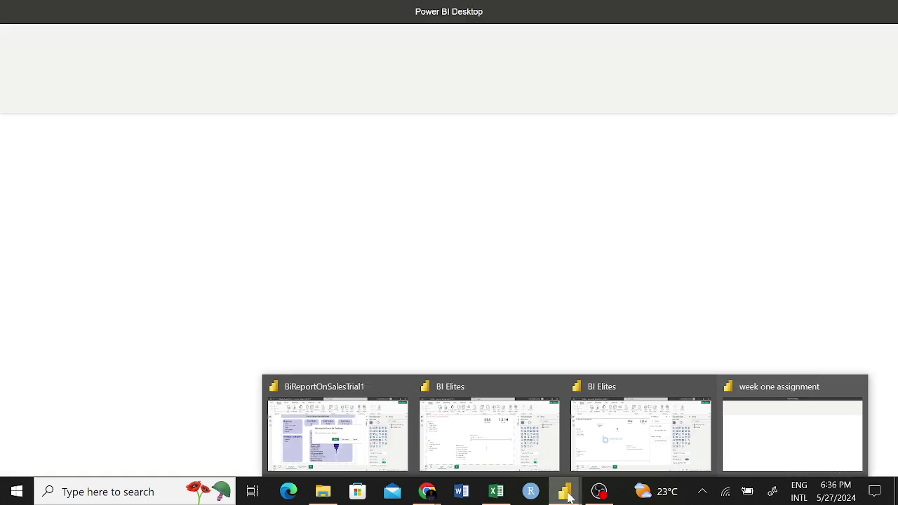
pyautogui.moveTo(488, 460)
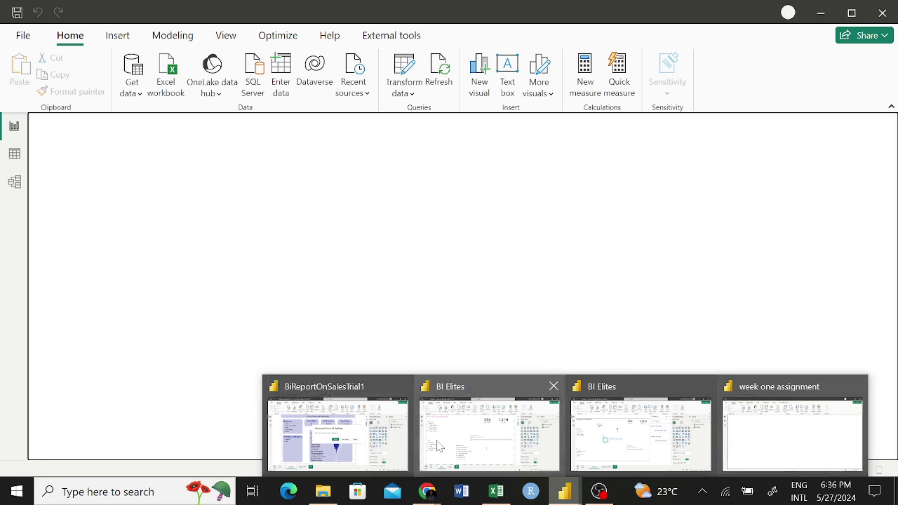
pyautogui.click(347, 433)
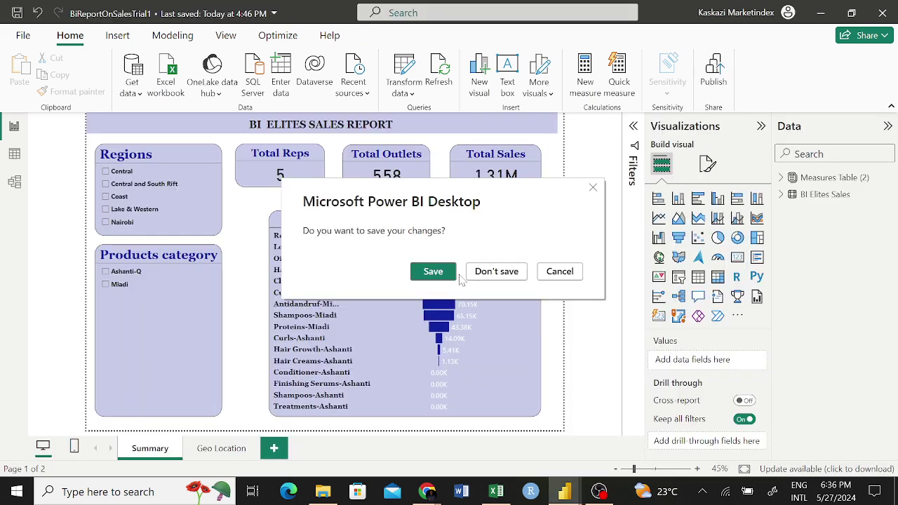
pyautogui.click(496, 273)
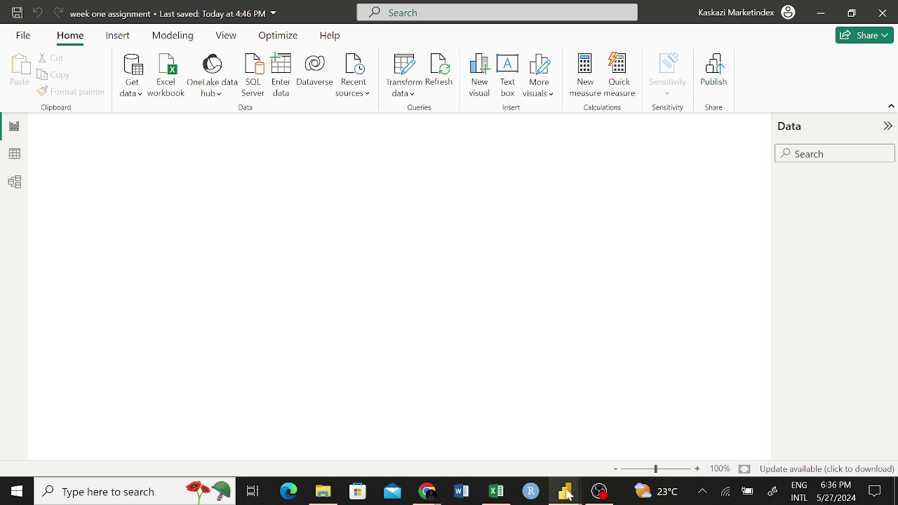
# Step: Close the BI Elites report containing Page 1 and Page 2, and bring up the week one assignment report
pyautogui.click(566, 494)
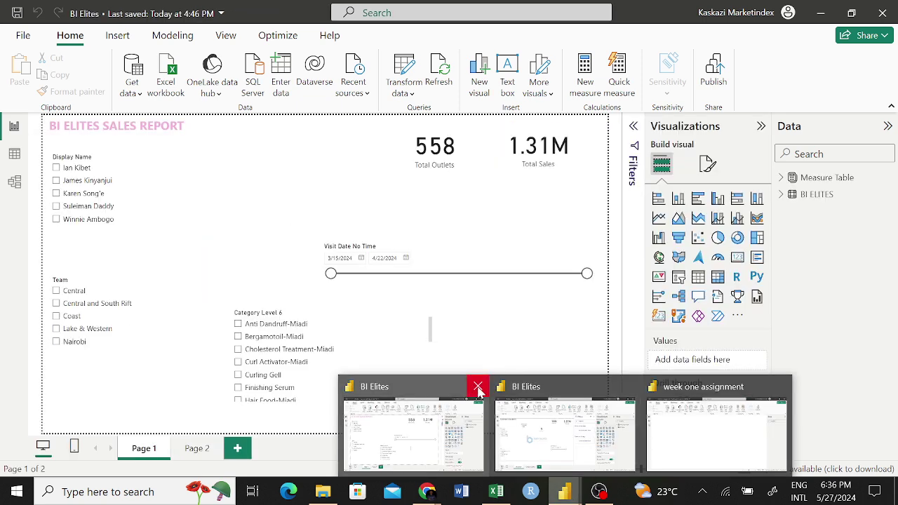
pyautogui.click(477, 388)
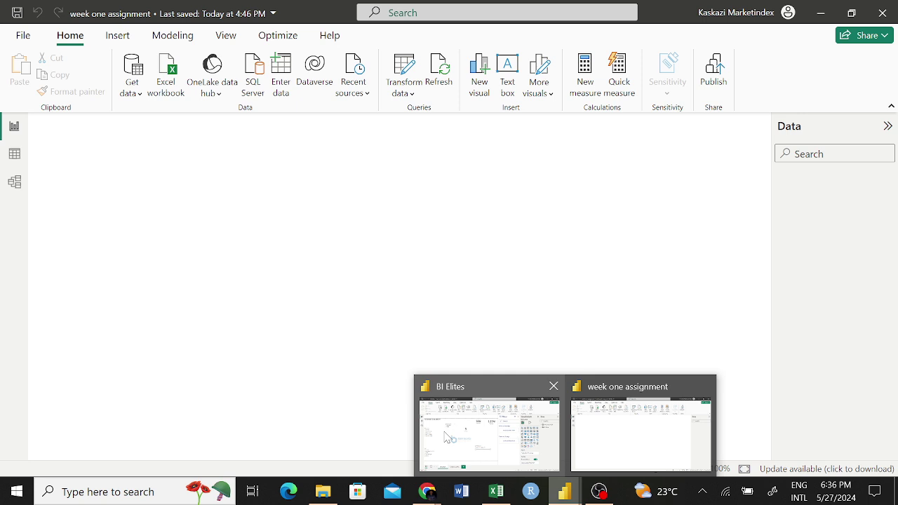
pyautogui.click(633, 432)
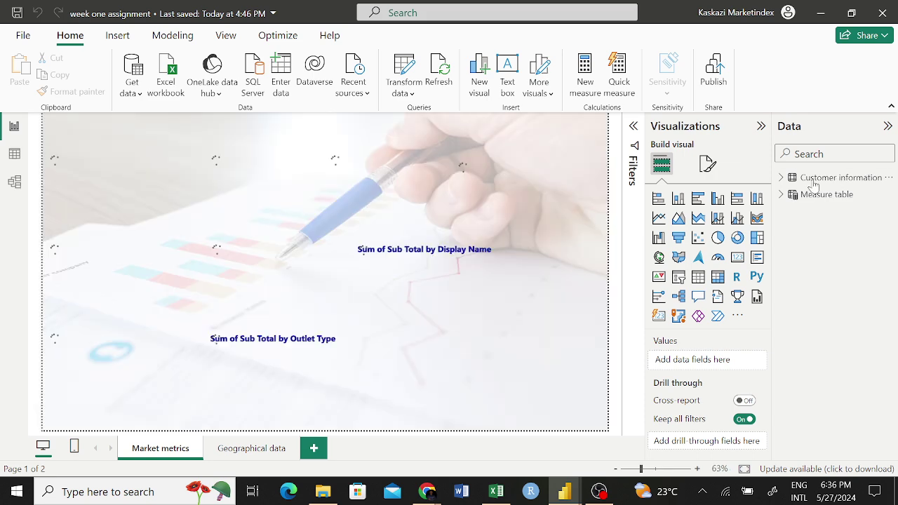
# Step: Look through the Customer information table's fields, collapse them again, and show the page formatting options
pyautogui.click(786, 180)
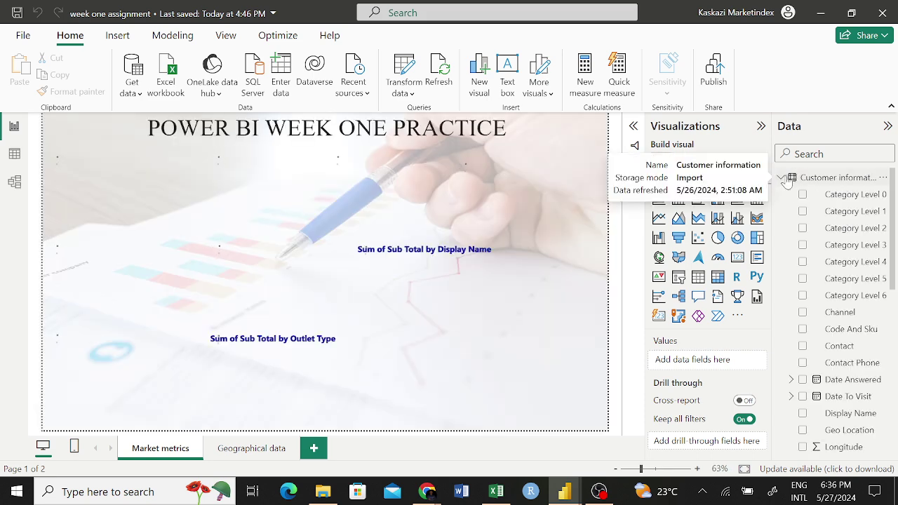
pyautogui.click(786, 180)
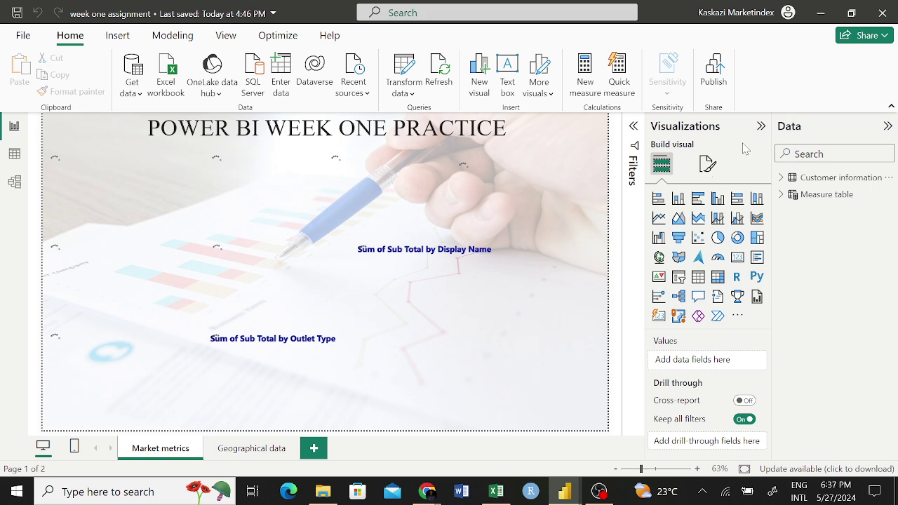
pyautogui.click(704, 169)
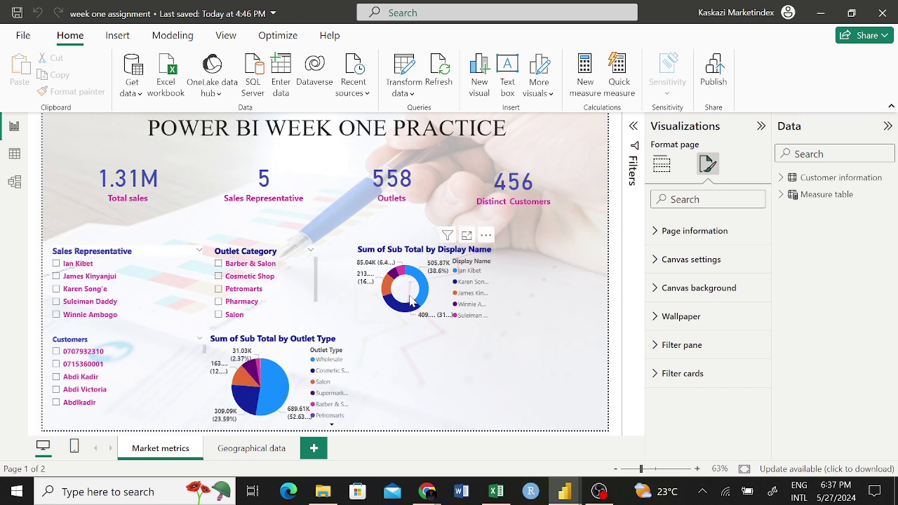
# Step: Examine the Market metrics page, browsing the Customers slicer list and the donut chart of Sub Total by Display Name
pyautogui.moveTo(415, 306)
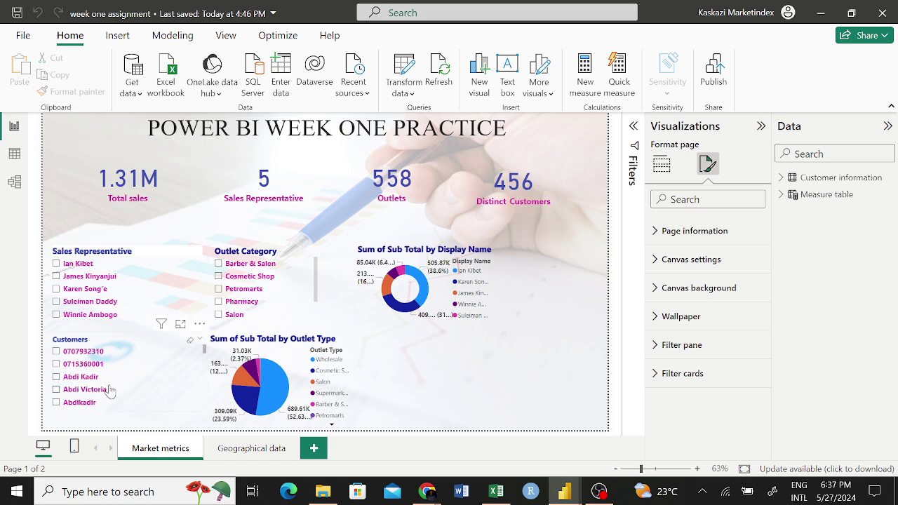
pyautogui.scroll(-3, 132, 391)
pyautogui.scroll(-10, 132, 390)
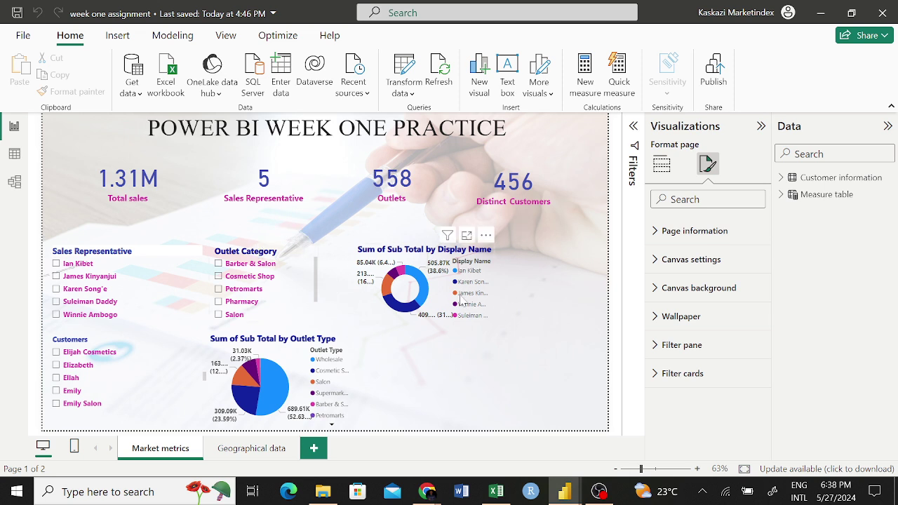
pyautogui.moveTo(424, 286)
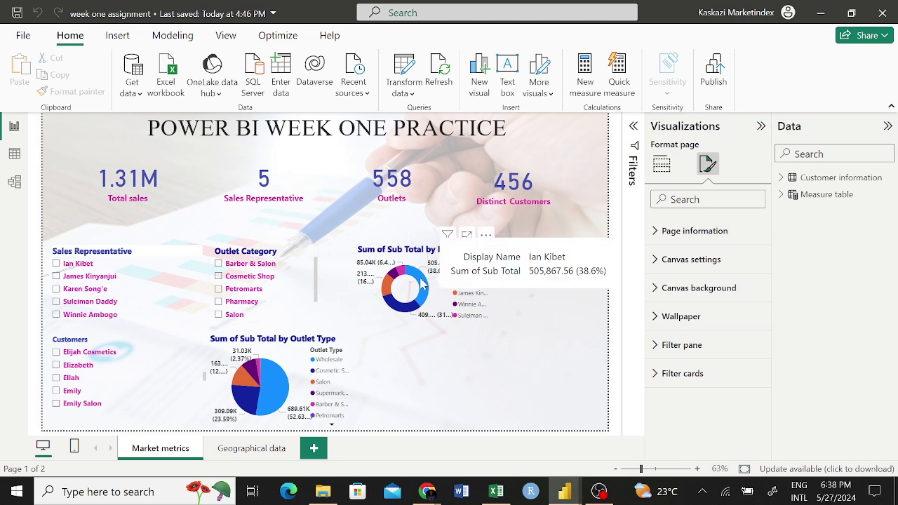
# Step: Show the Geographical data page and explore its sales map around East Africa
pyautogui.click(251, 455)
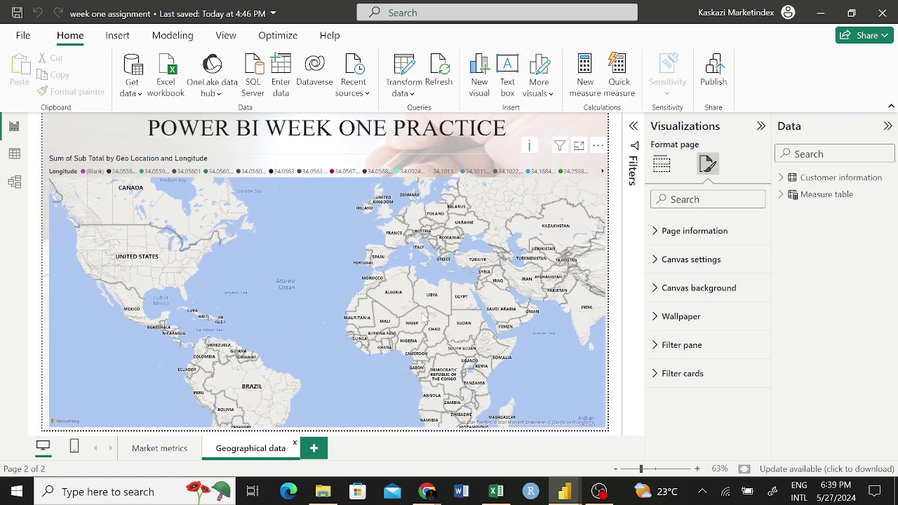
pyautogui.scroll(3, 482, 366)
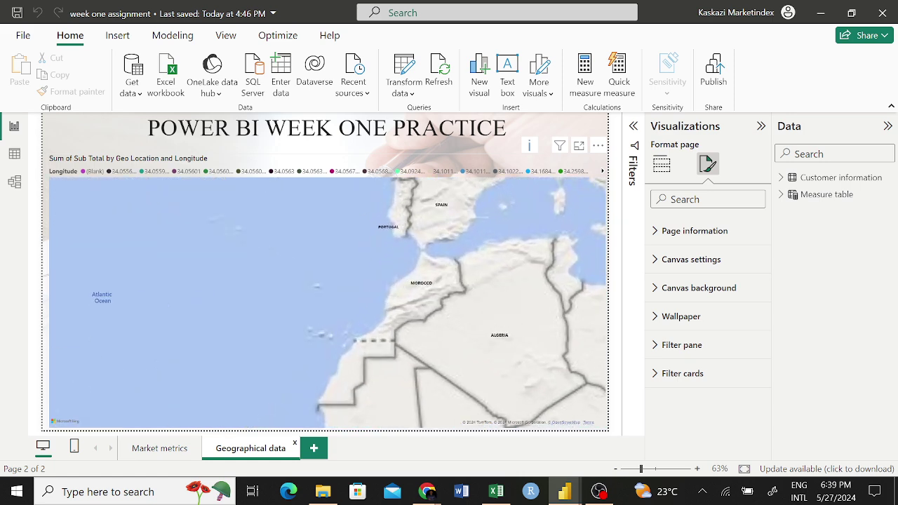
pyautogui.moveTo(492, 393); pyautogui.dragTo(281, 161)
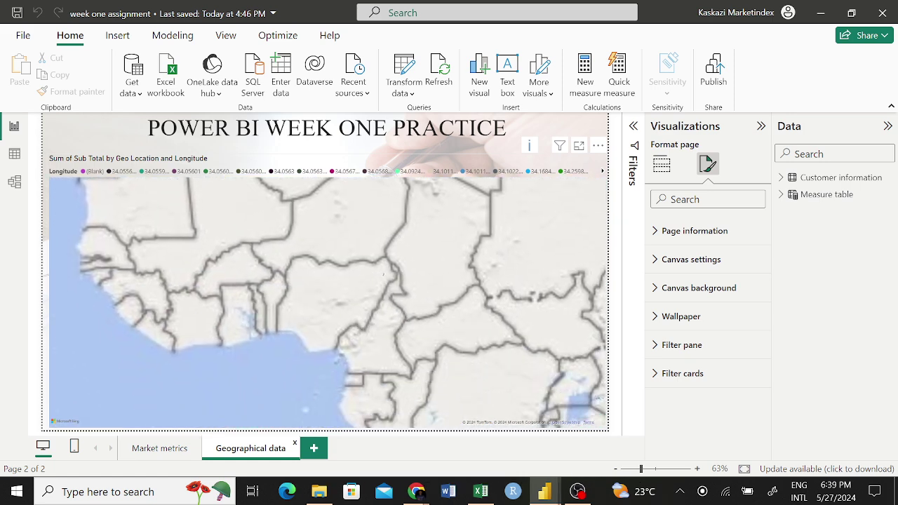
pyautogui.moveTo(393, 301); pyautogui.dragTo(252, 267)
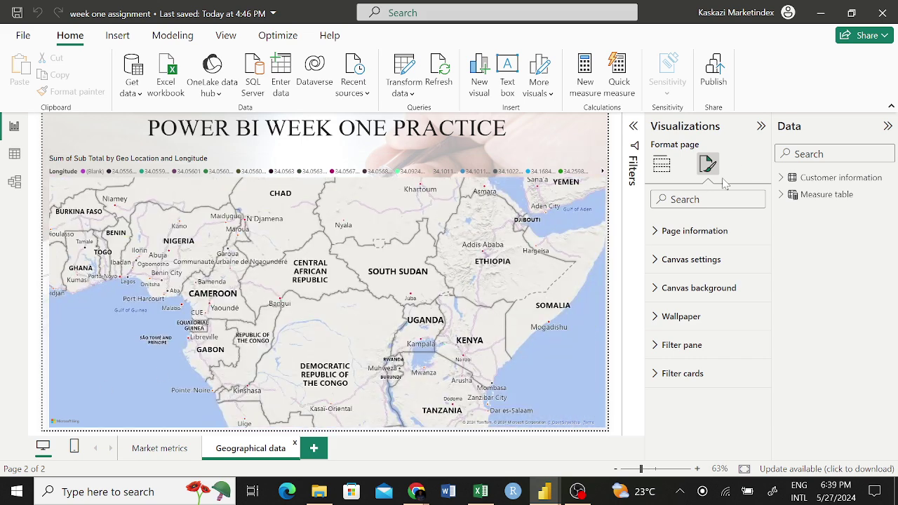
# Step: Close the week one assignment report and bring up the BI Elites report containing the Summary and Outlet Location pages
pyautogui.click(894, 16)
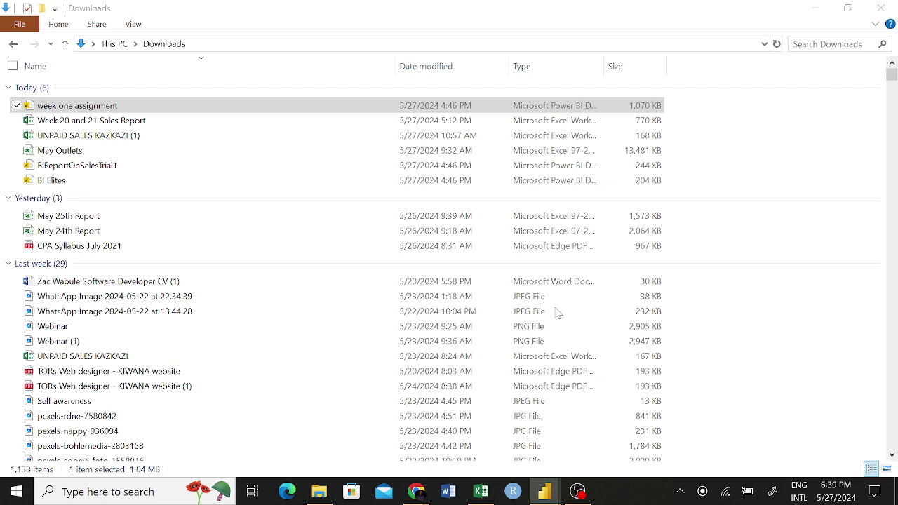
pyautogui.click(545, 491)
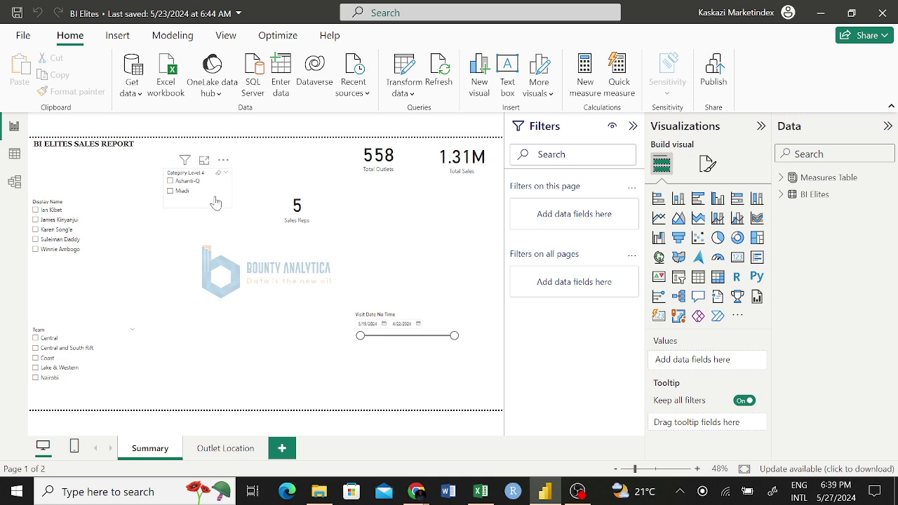
# Step: Move the Category Level 4 slicer down beside the logo and shrink the Display Name slicer to fit its list
pyautogui.moveTo(216, 204); pyautogui.dragTo(196, 308)
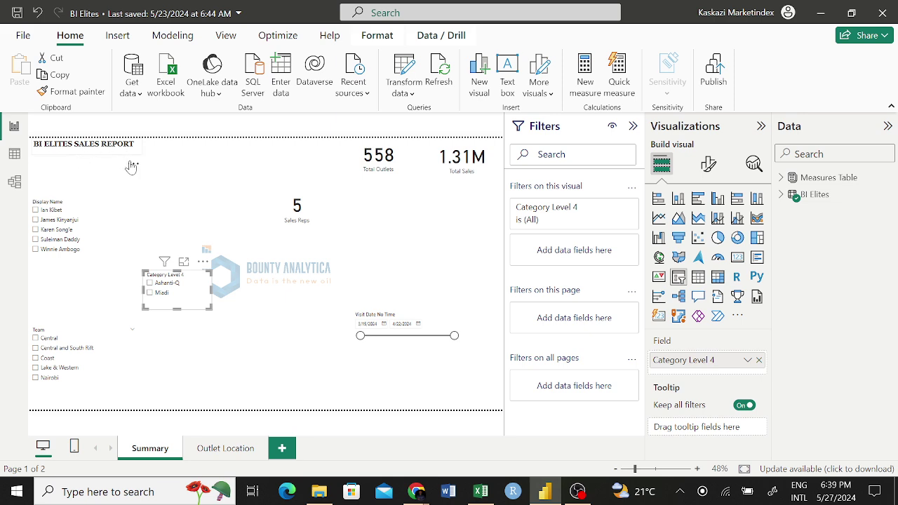
pyautogui.click(120, 229)
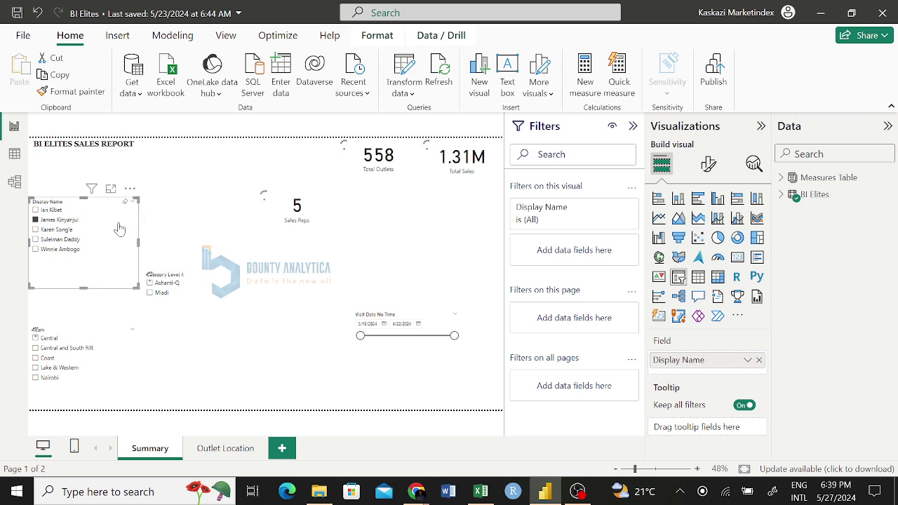
pyautogui.click(36, 220)
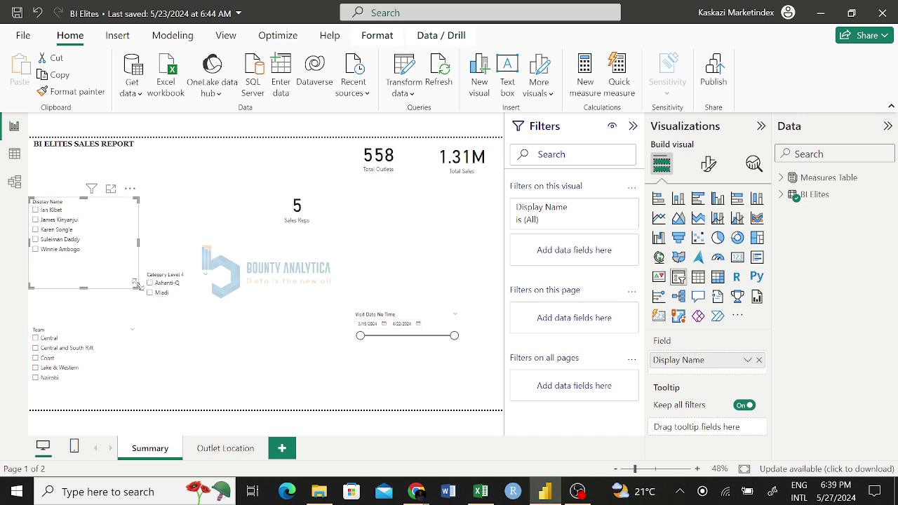
pyautogui.moveTo(138, 285); pyautogui.dragTo(101, 258)
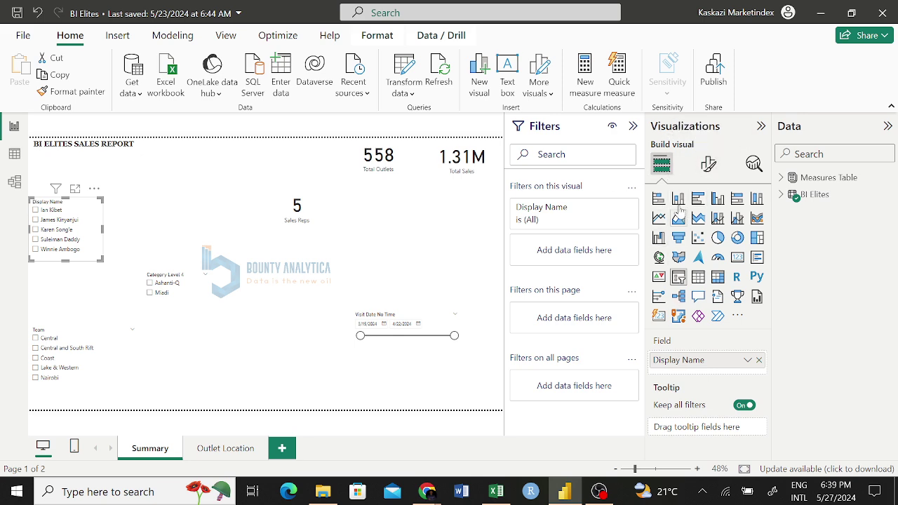
# Step: Turn on the title of the Display Name slicer and set its text to "Sales Representatives"
pyautogui.click(709, 166)
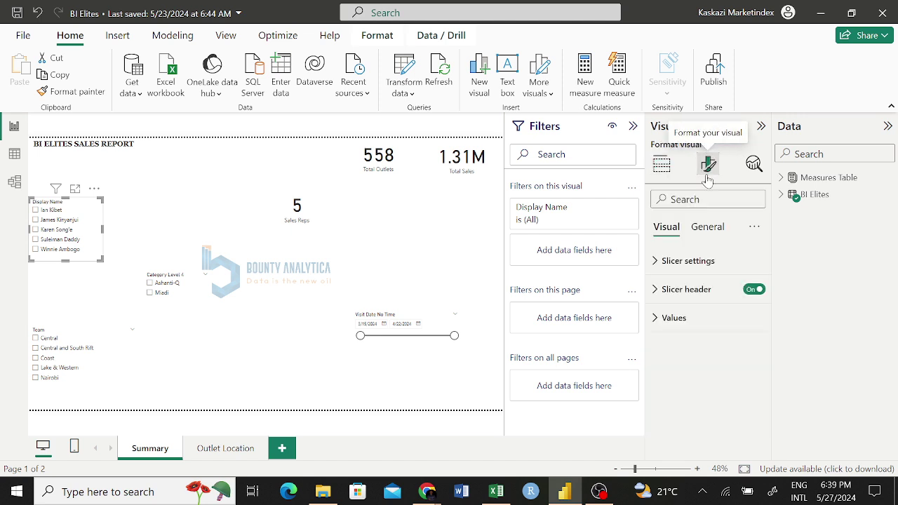
pyautogui.click(706, 226)
pyautogui.click(667, 227)
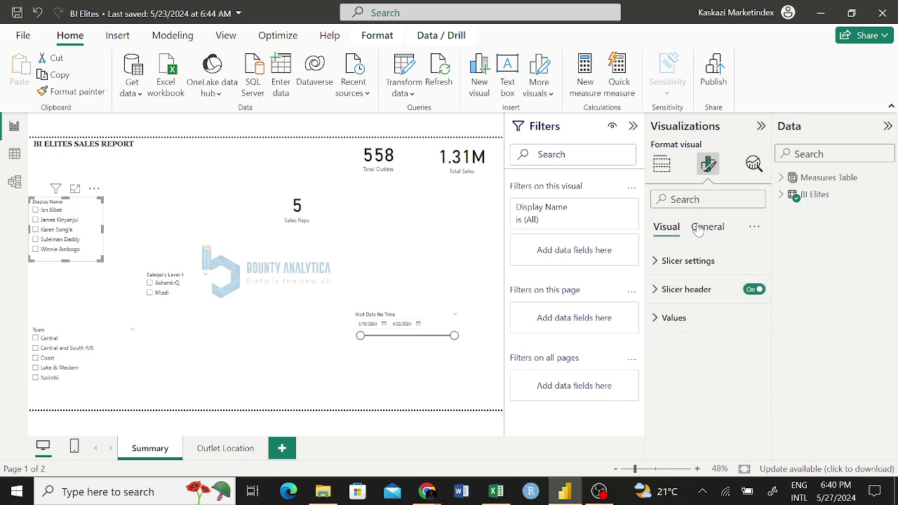
pyautogui.click(705, 227)
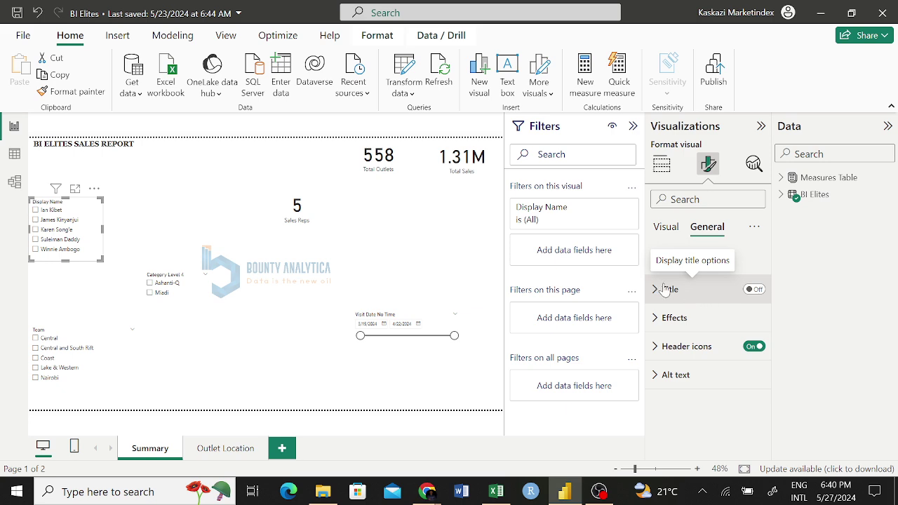
pyautogui.click(756, 290)
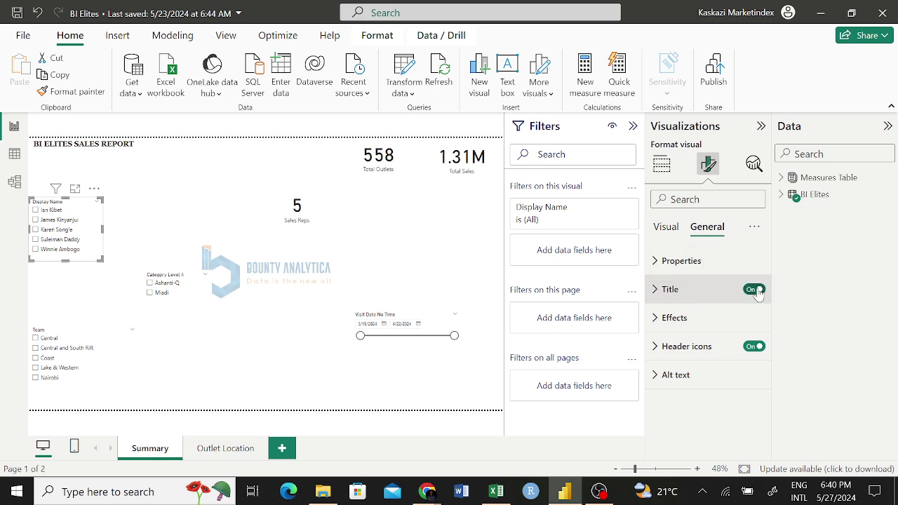
pyautogui.click(658, 298)
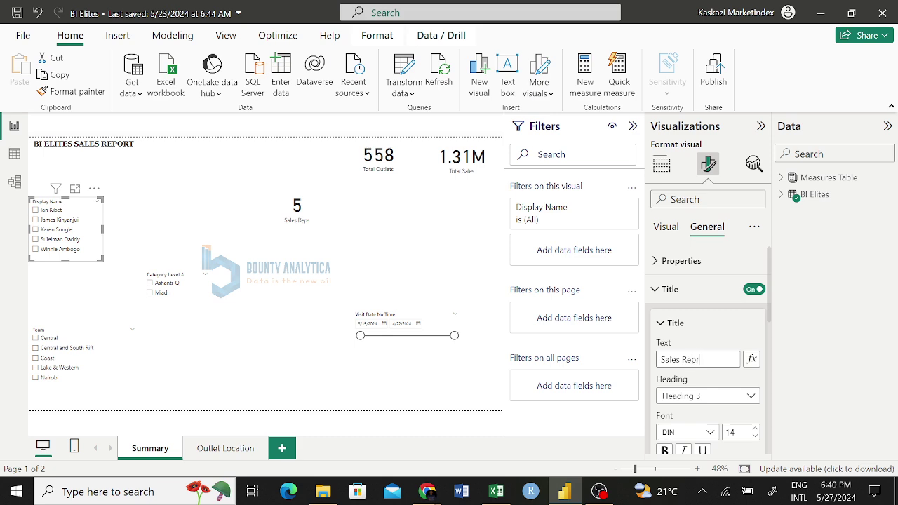
pyautogui.press('BackSpace')
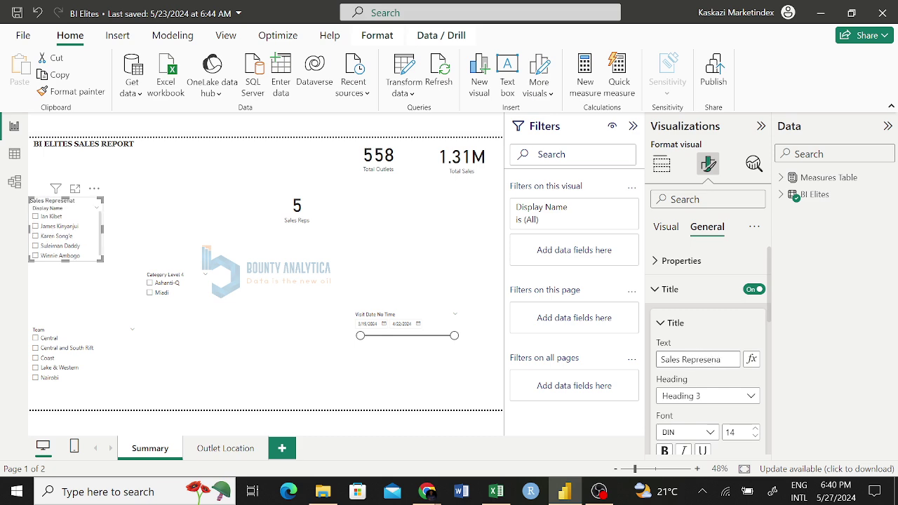
pyautogui.write('tatives')
pyautogui.click(726, 334)
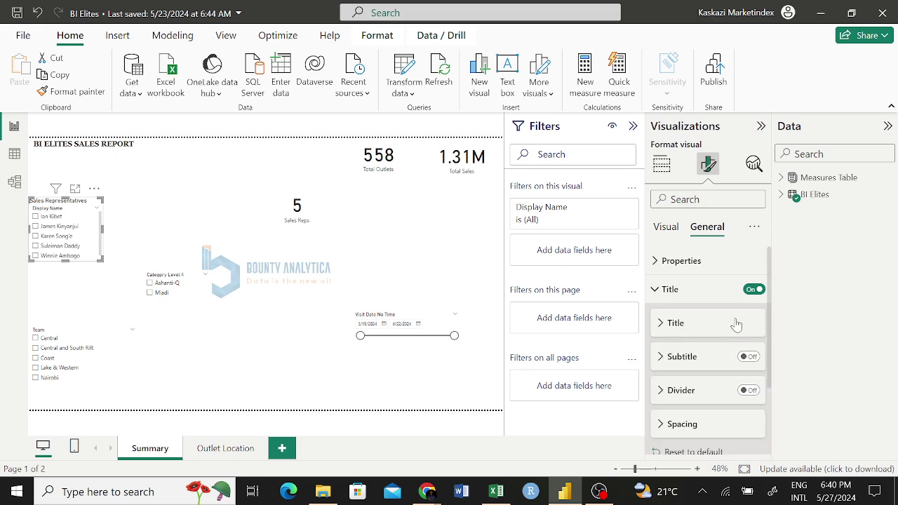
# Step: Turn on the subtitle of the Sales Representatives slicer without entering text, review the remaining title options, and collapse the title settings
pyautogui.click(749, 359)
pyautogui.click(749, 359)
pyautogui.click(749, 358)
pyautogui.click(749, 358)
pyautogui.click(750, 359)
pyautogui.click(660, 358)
pyautogui.click(661, 392)
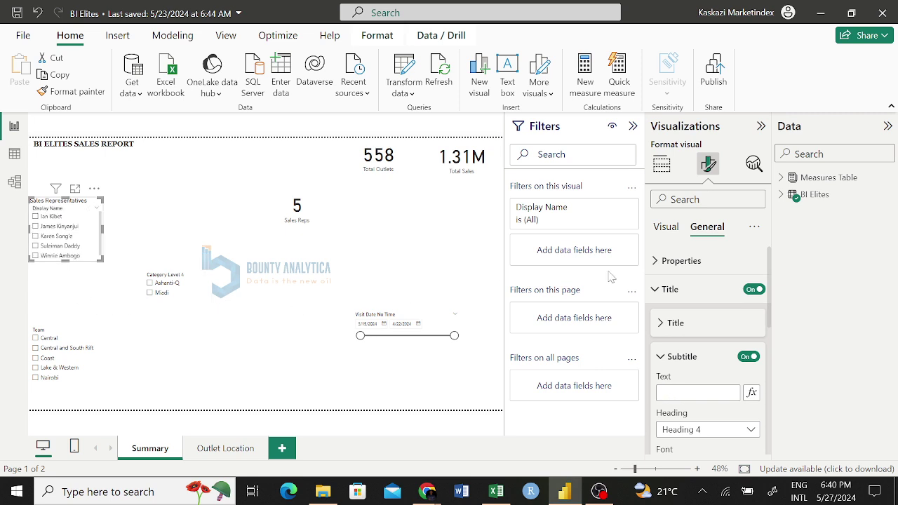
pyautogui.click(660, 357)
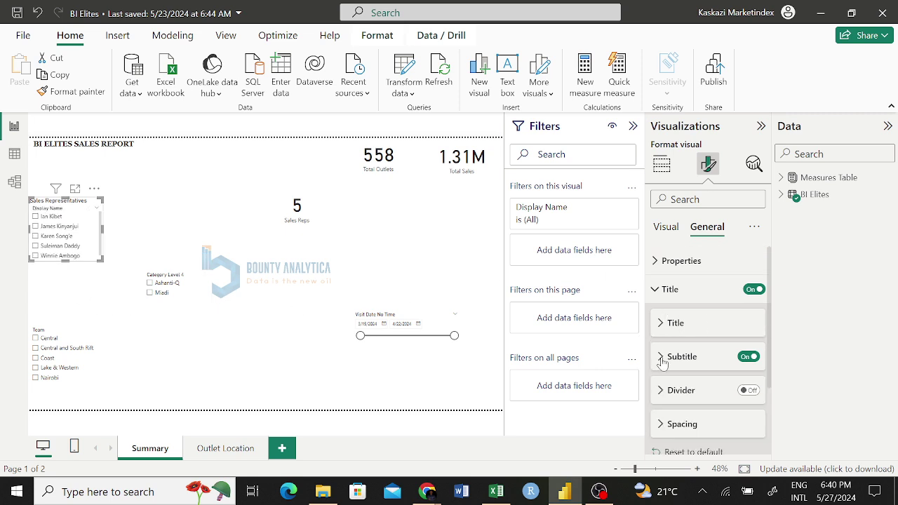
pyautogui.scroll(-2, 686, 386)
pyautogui.scroll(-1, 687, 388)
pyautogui.scroll(4, 687, 388)
pyautogui.click(659, 292)
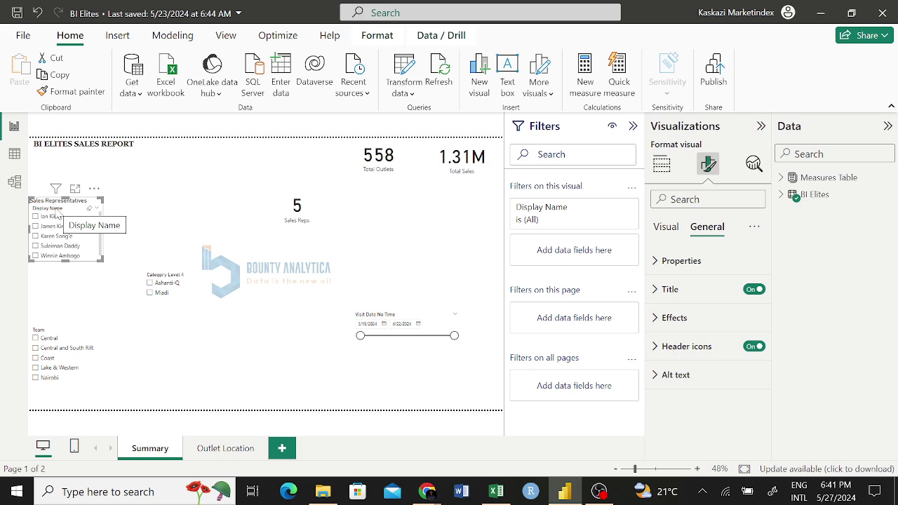
# Step: Turn off the slicer header of the Sales Representatives slicer, toggling it to compare the slicer with and without it
pyautogui.click(666, 228)
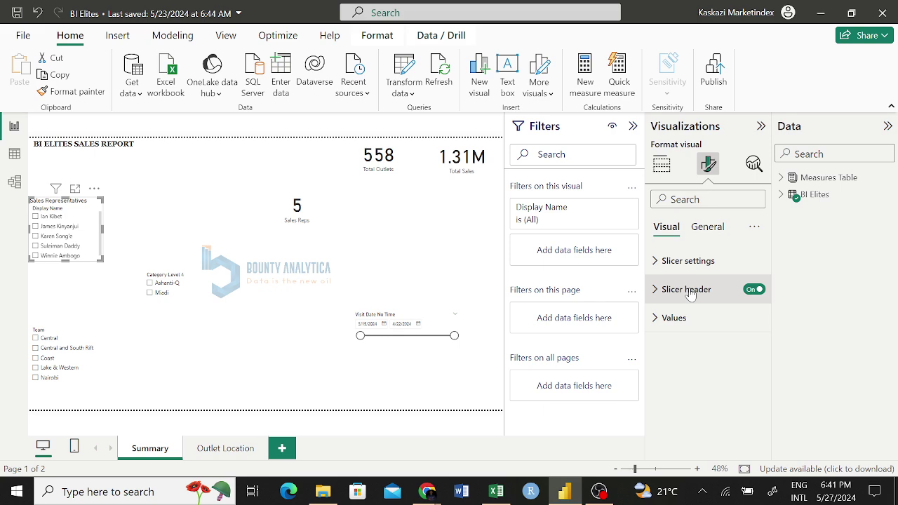
pyautogui.click(757, 293)
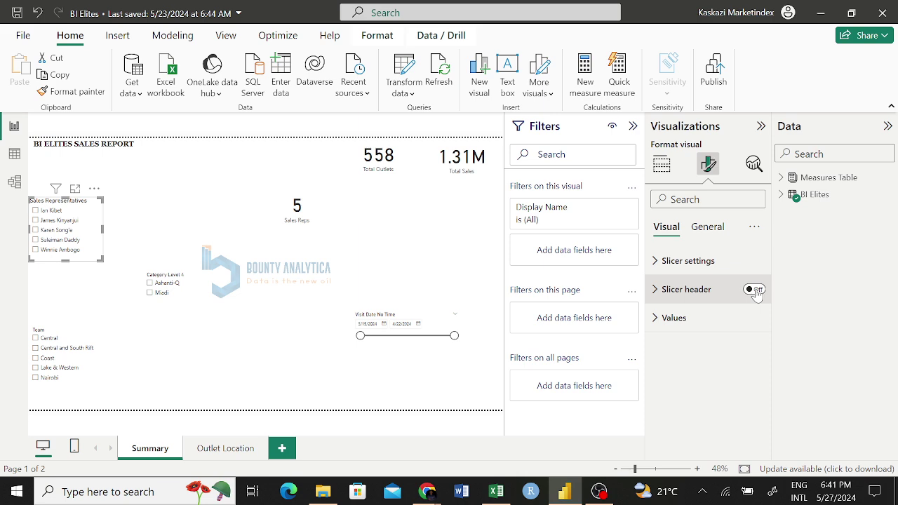
pyautogui.click(756, 294)
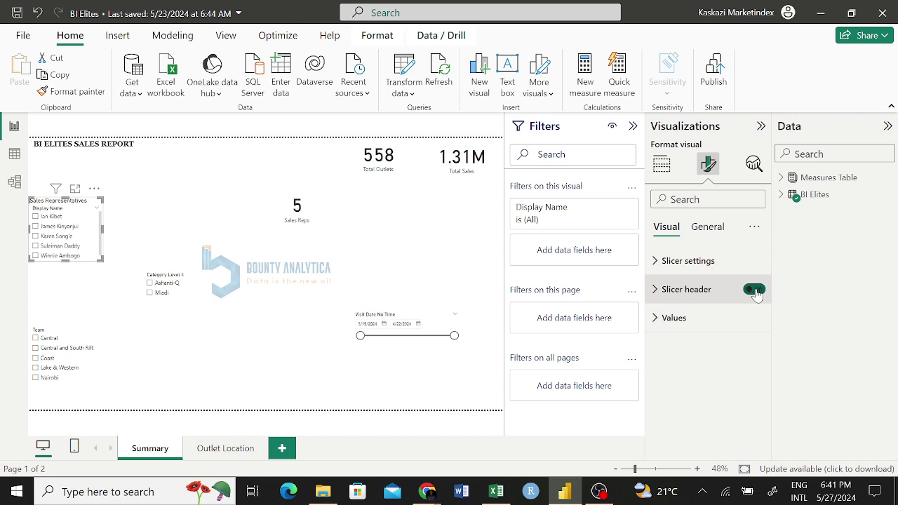
pyautogui.click(756, 293)
pyautogui.click(756, 294)
pyautogui.click(756, 293)
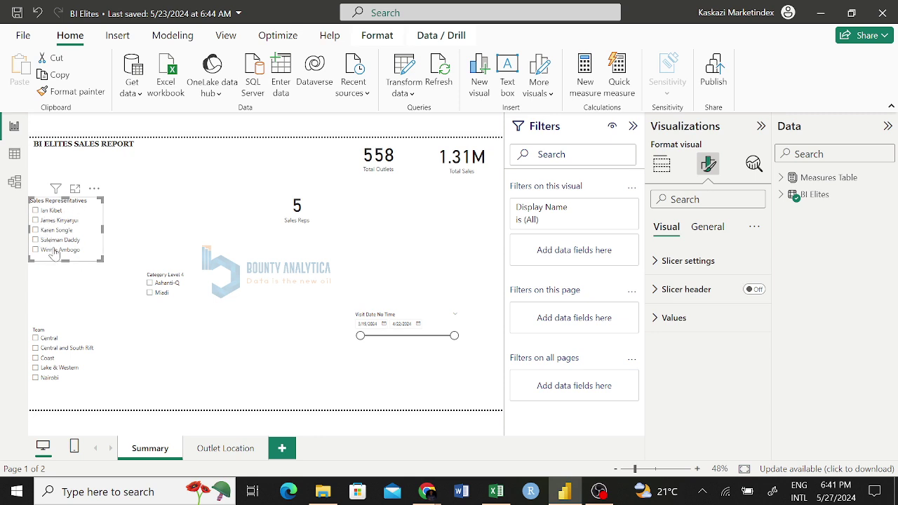
# Step: Set the Sales Representatives slicer's style to Tile and increase its height to fit all the tiles
pyautogui.click(657, 262)
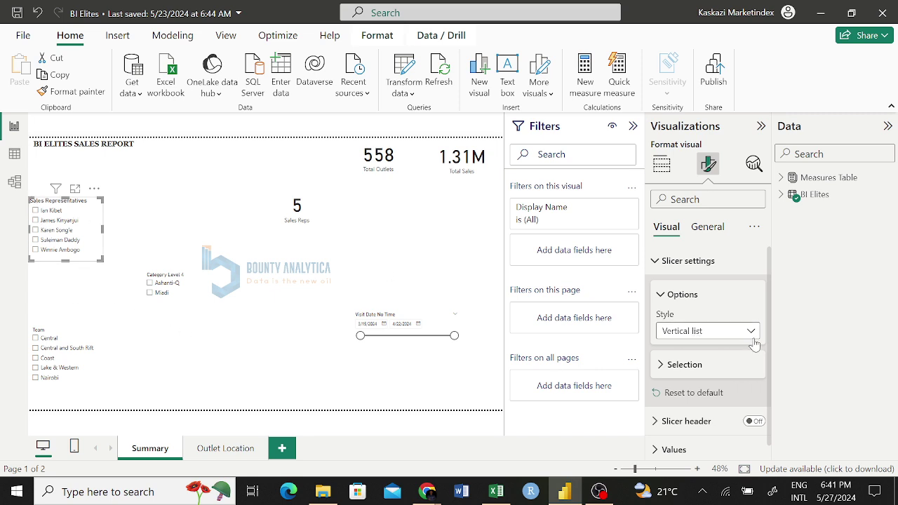
pyautogui.click(712, 334)
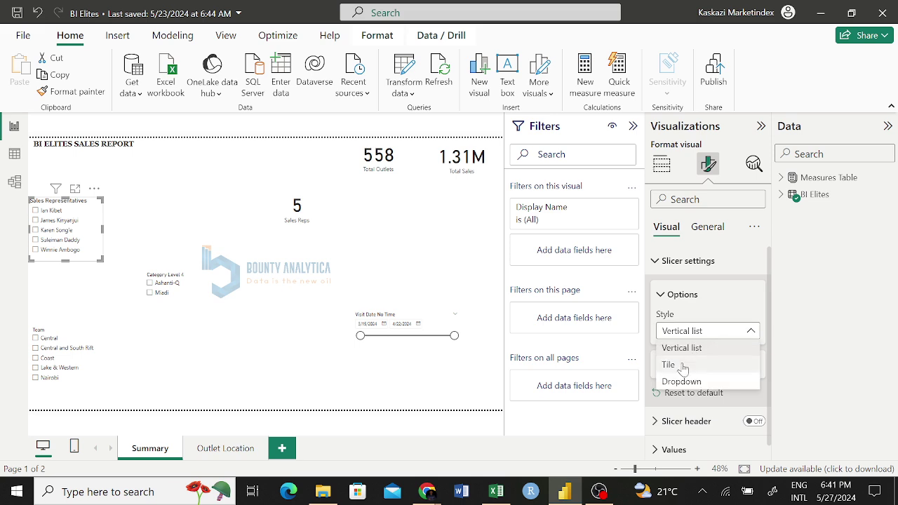
pyautogui.click(682, 365)
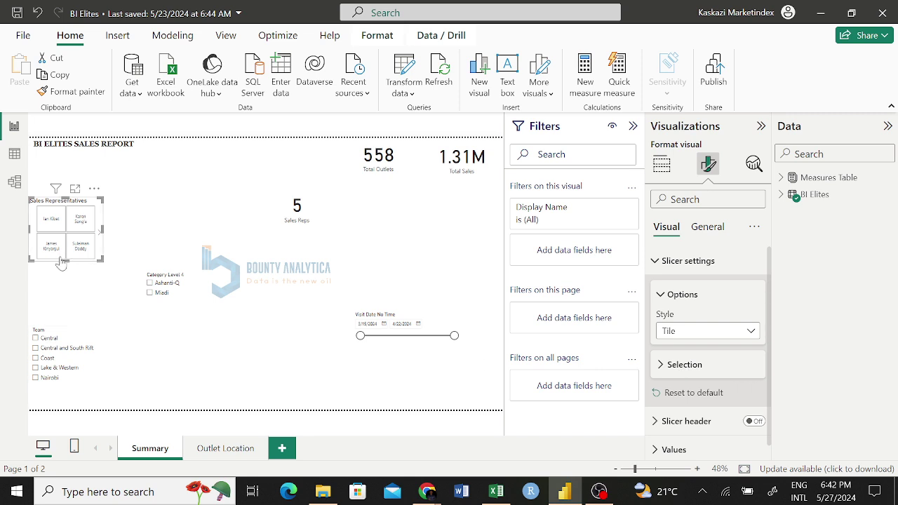
pyautogui.moveTo(64, 259); pyautogui.dragTo(65, 313)
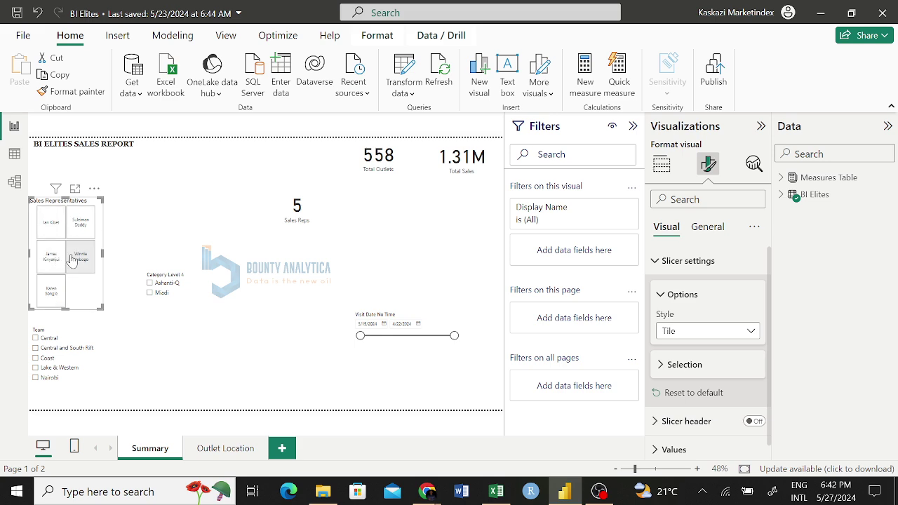
# Step: Test the Sales Representatives tiles by filtering the page by three different representatives one after another, and clear the selection
pyautogui.click(51, 223)
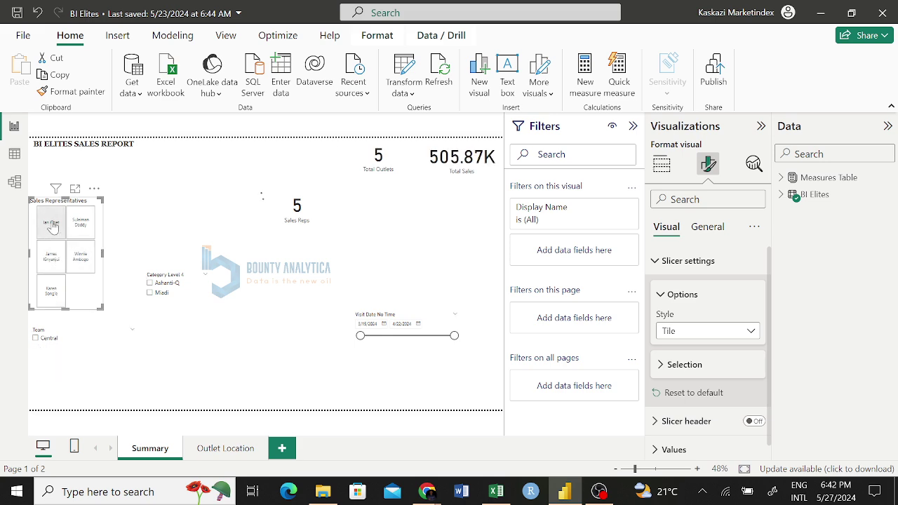
pyautogui.click(82, 259)
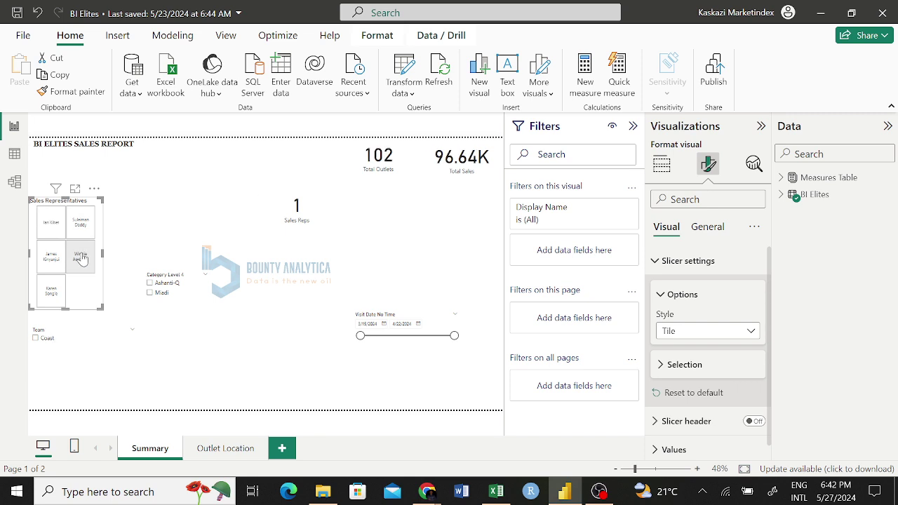
pyautogui.click(51, 263)
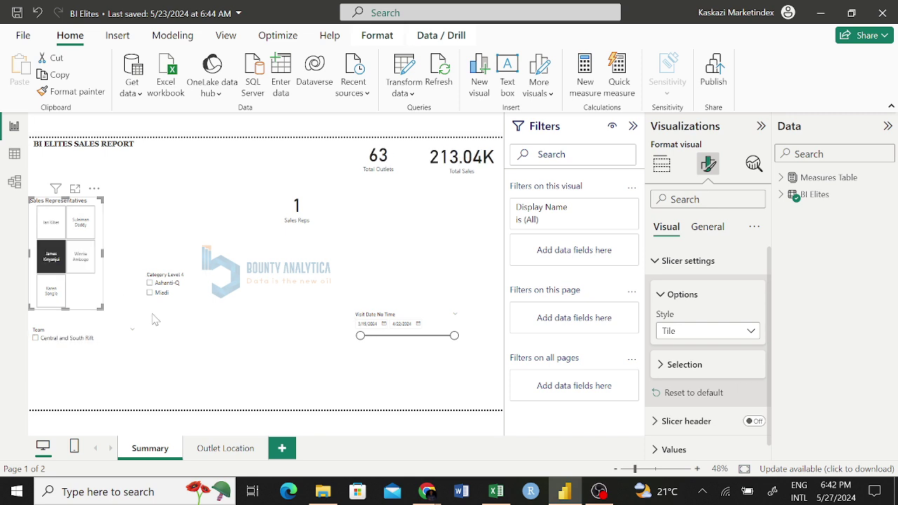
pyautogui.click(61, 270)
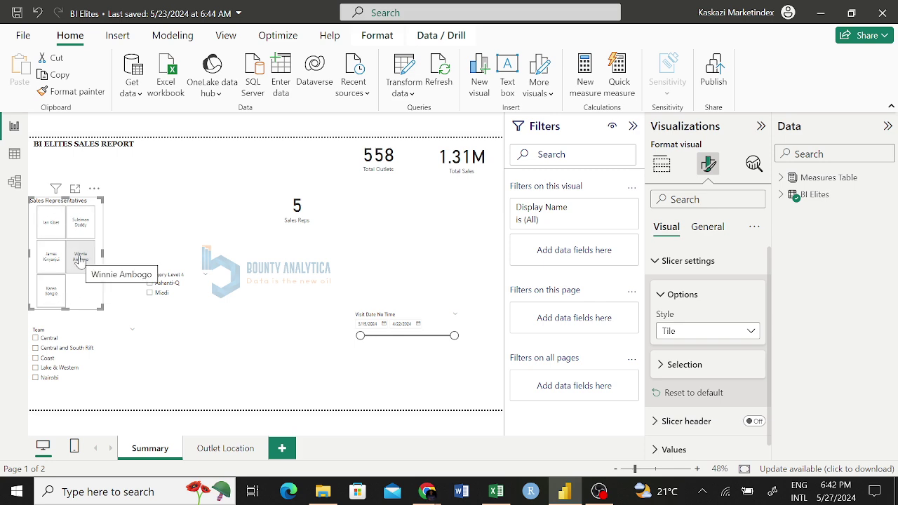
# Step: Set the Sales Representatives slicer's style to Vertical list and test it by filtering by individual representatives, clearing the selection at the end
pyautogui.click(693, 334)
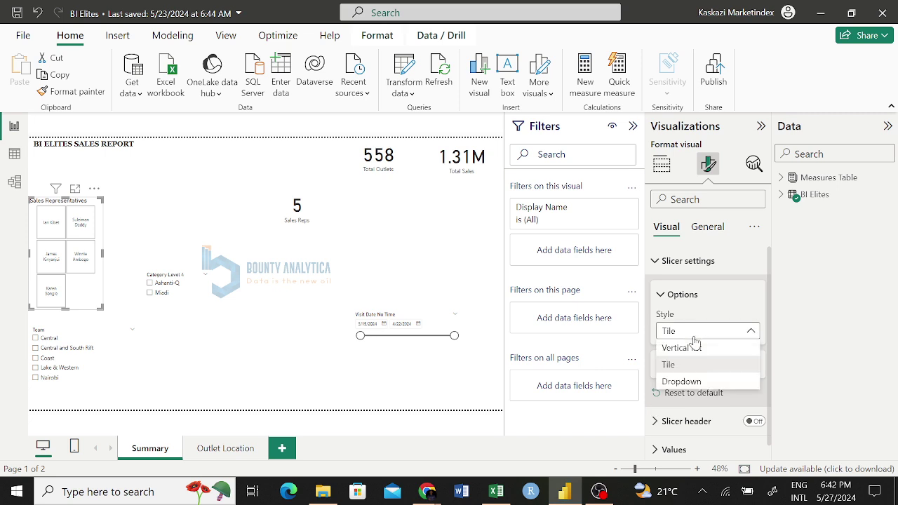
pyautogui.click(693, 347)
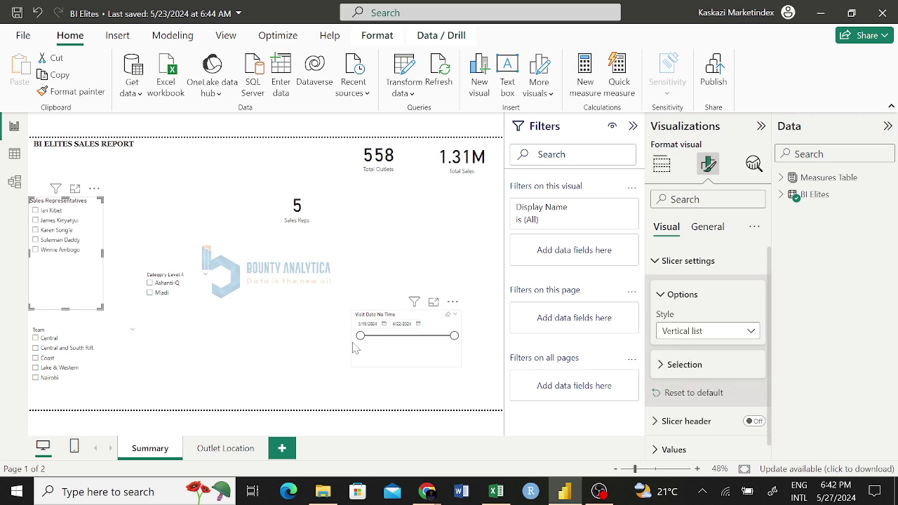
pyautogui.click(37, 250)
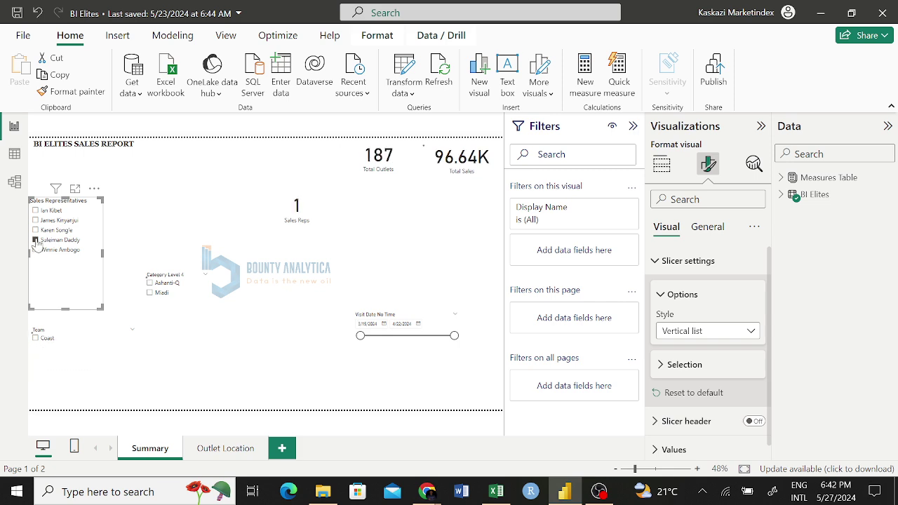
pyautogui.click(36, 240)
pyautogui.click(36, 251)
pyautogui.click(36, 250)
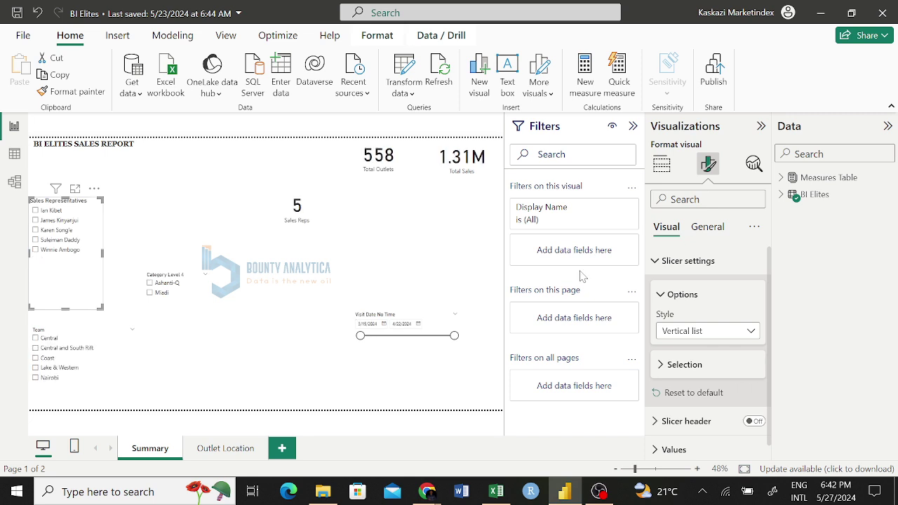
# Step: Set the Sales Representatives slicer's style to Dropdown and reduce its height to fit the collapsed list
pyautogui.click(727, 335)
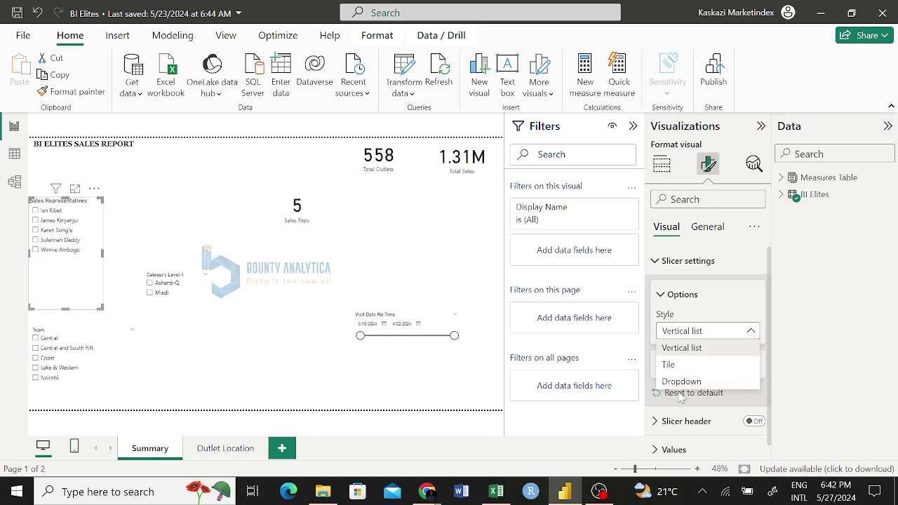
pyautogui.click(691, 382)
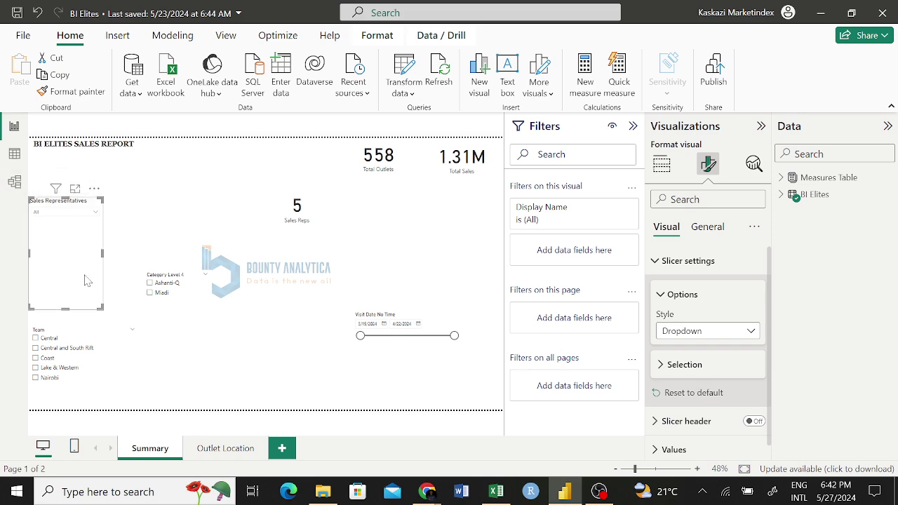
pyautogui.moveTo(66, 306); pyautogui.dragTo(64, 230)
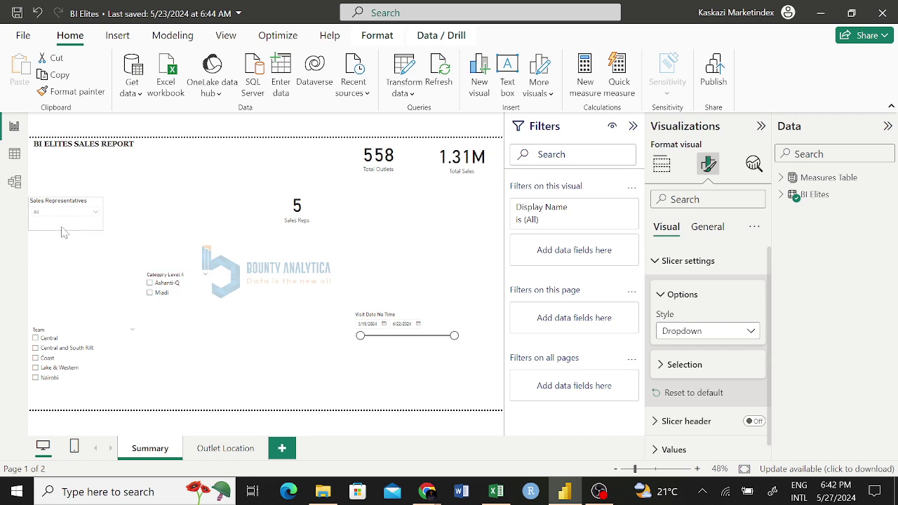
# Step: Switch the Sales Representatives slicer back to the Vertical list style and increase its height to fit every name
pyautogui.click(62, 226)
pyautogui.click(686, 332)
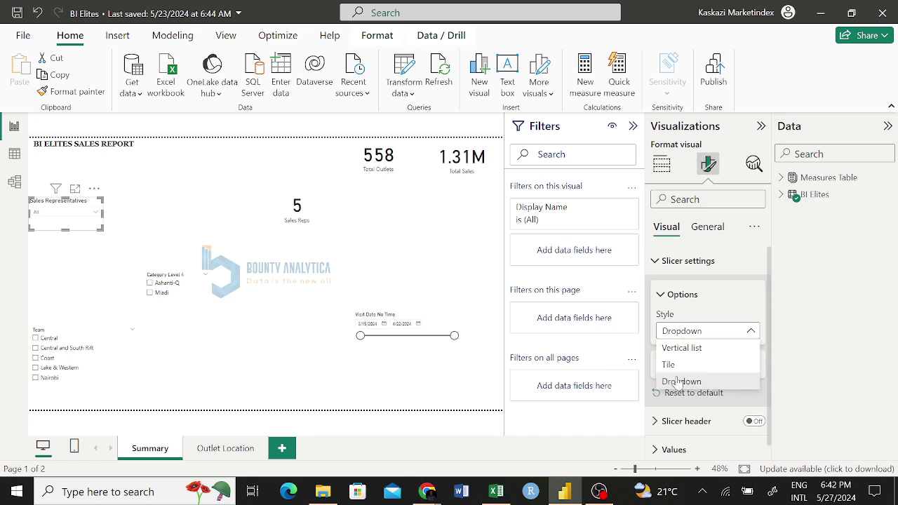
pyautogui.click(686, 350)
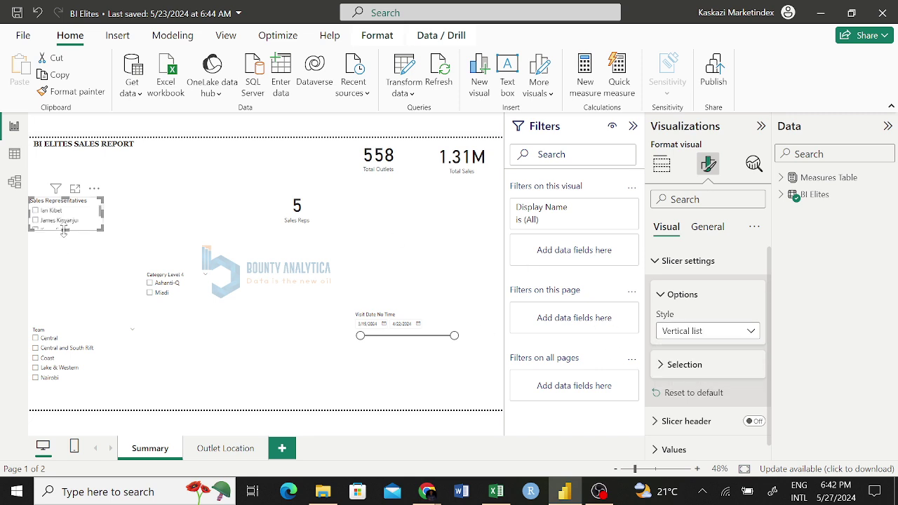
pyautogui.moveTo(65, 232); pyautogui.dragTo(63, 261)
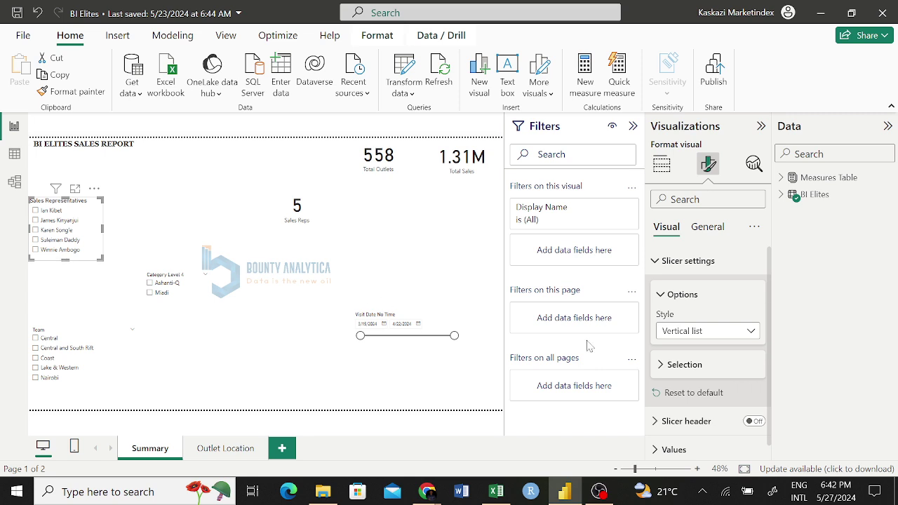
# Step: Switch the Sales Representatives slicer to the Tile style and reduce its height to a single row of tiles
pyautogui.click(684, 330)
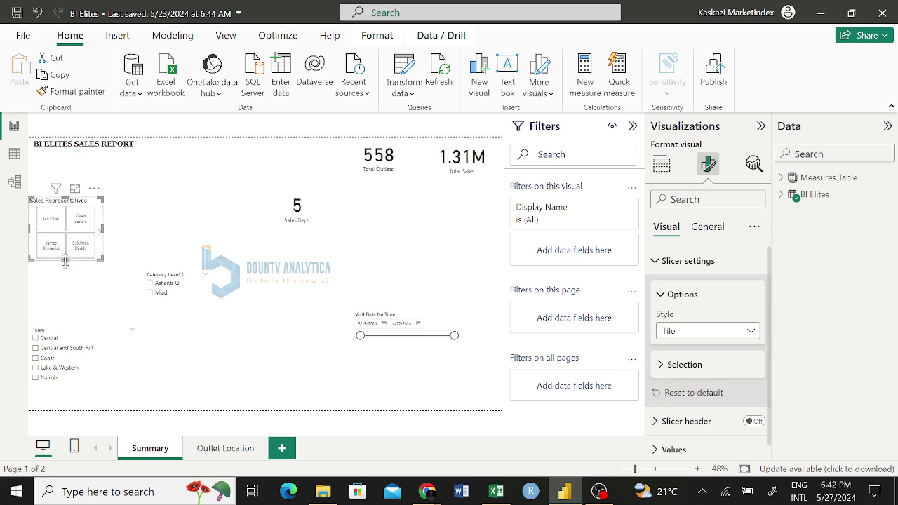
pyautogui.moveTo(65, 261); pyautogui.dragTo(64, 232)
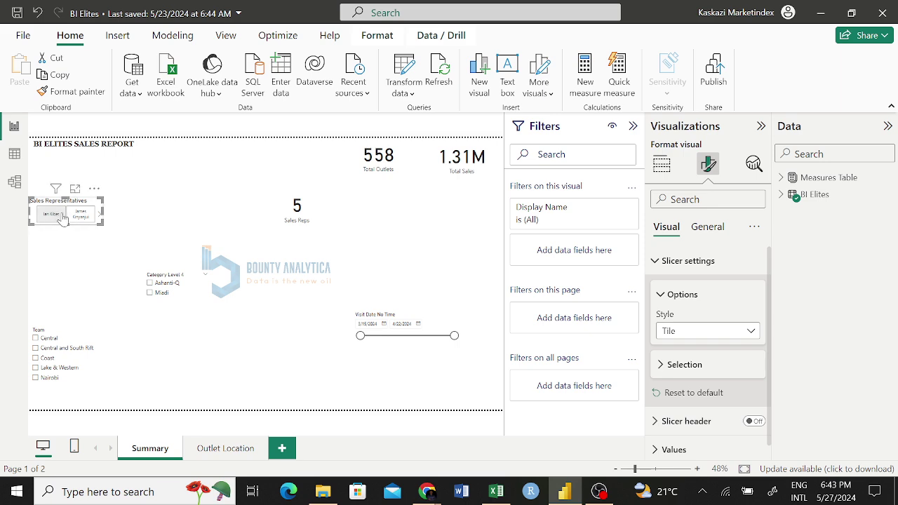
# Step: Page through the single row of Sales Representatives tiles to the last one, deselecting the slicer between moves
pyautogui.click(109, 221)
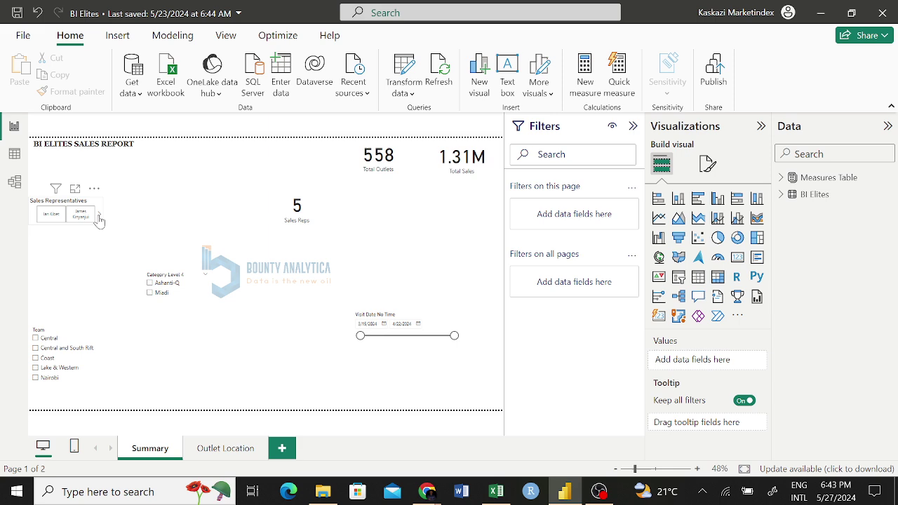
pyautogui.click(101, 221)
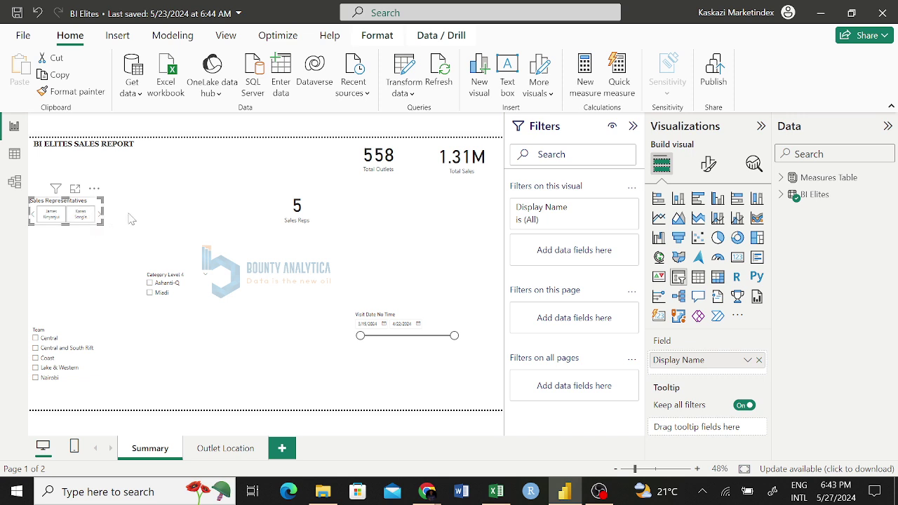
pyautogui.click(131, 219)
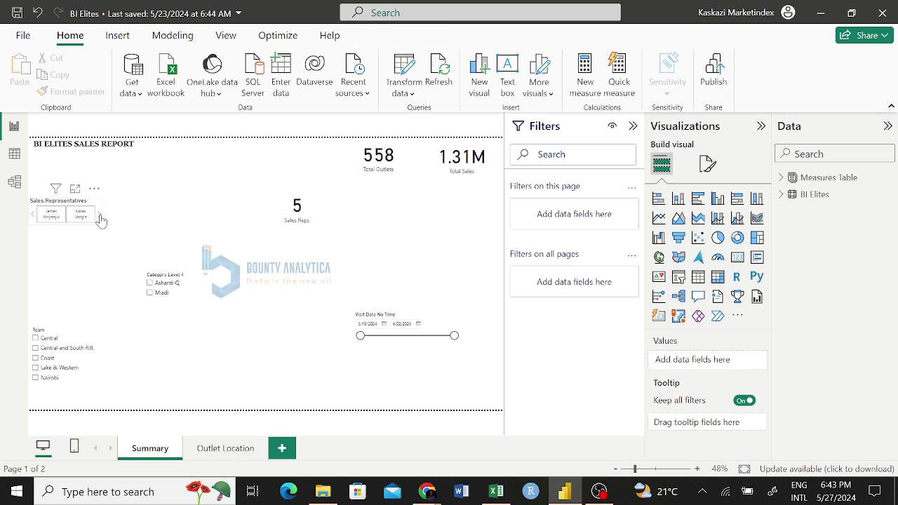
pyautogui.click(98, 218)
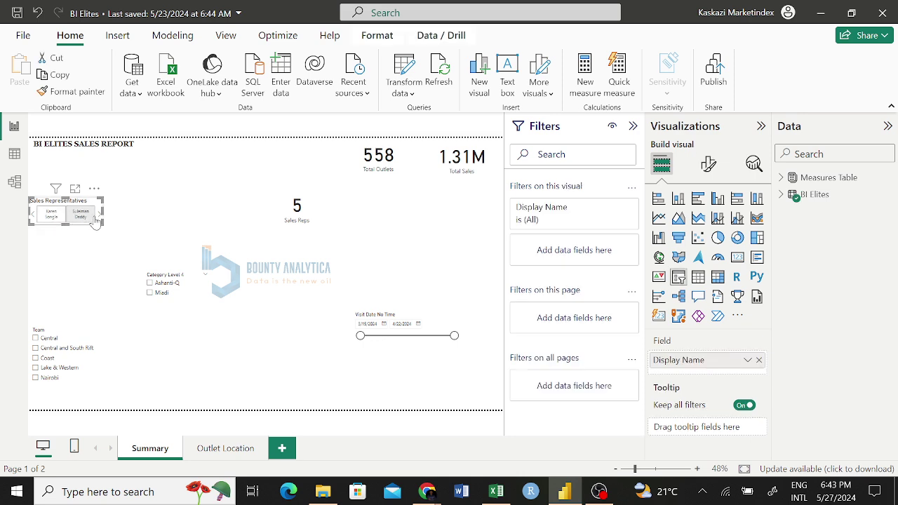
pyautogui.click(130, 221)
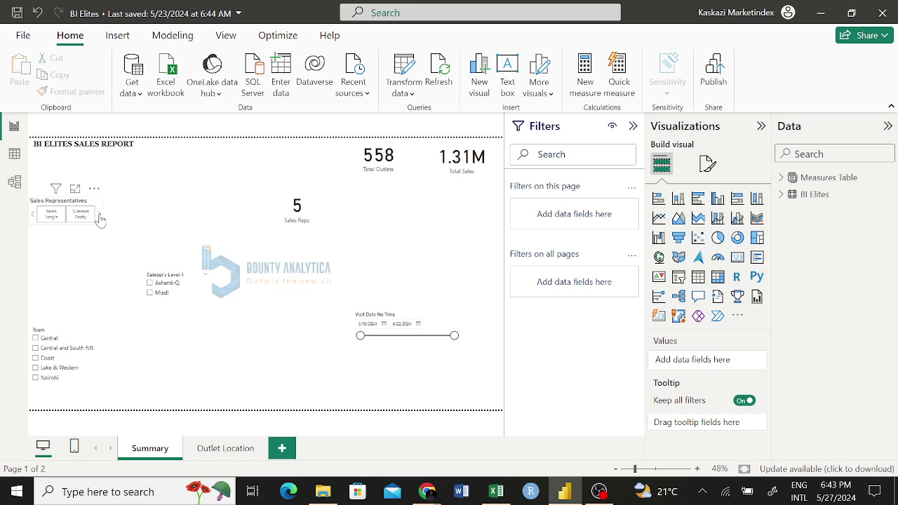
pyautogui.click(101, 216)
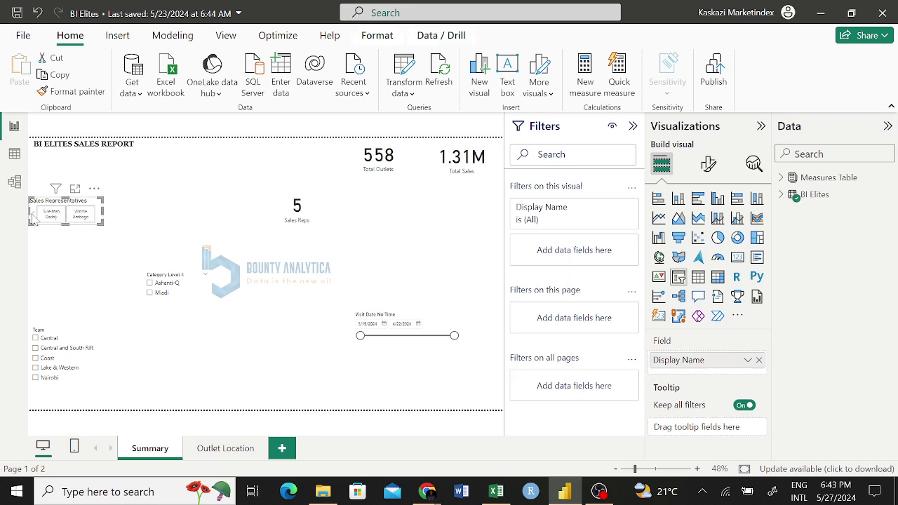
pyautogui.click(154, 220)
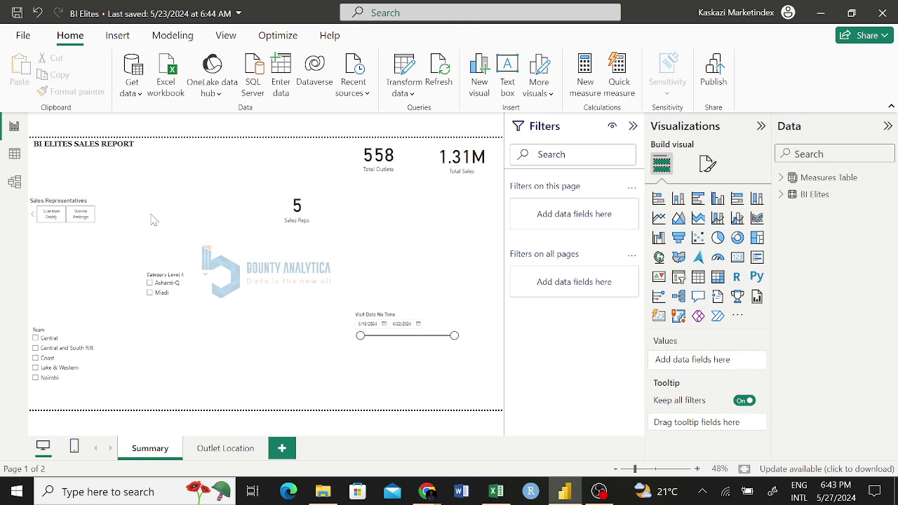
# Step: Select the Sales Representatives slicer and set its style to Dropdown in the slicer settings
pyautogui.click(102, 212)
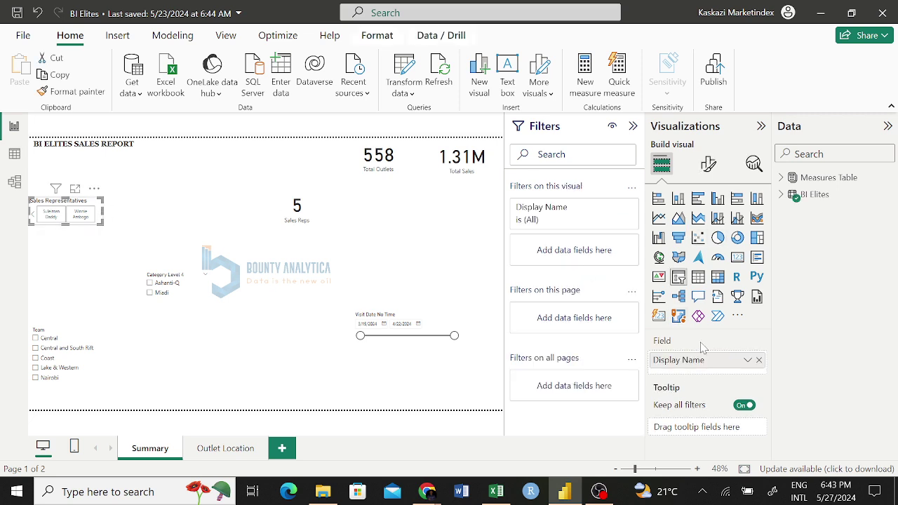
pyautogui.click(708, 164)
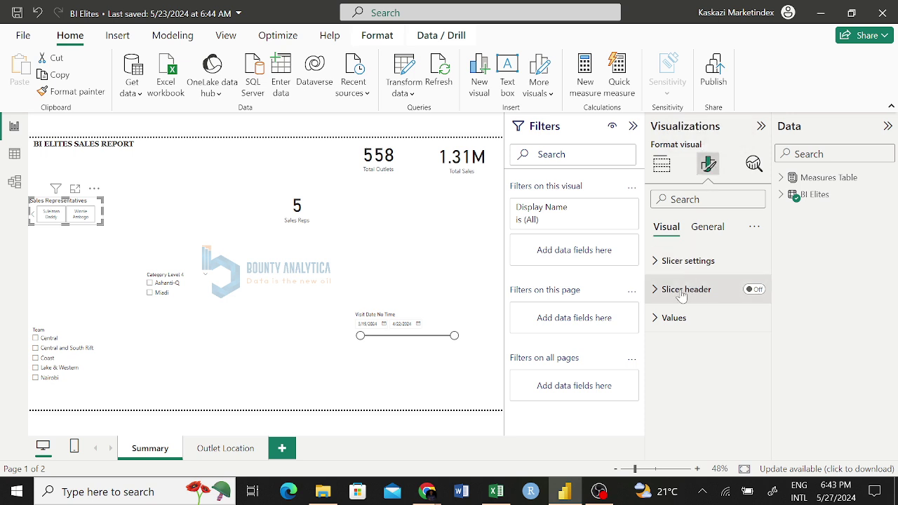
pyautogui.click(660, 261)
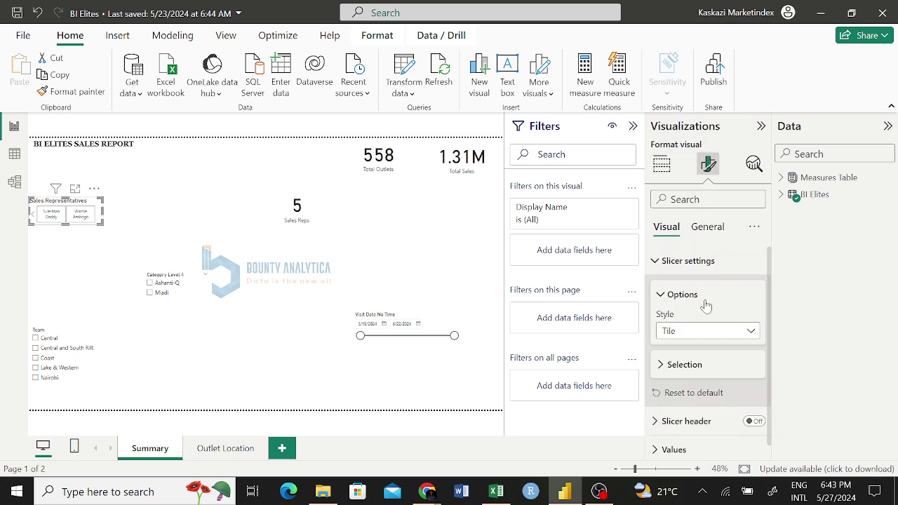
pyautogui.click(709, 331)
pyautogui.click(678, 383)
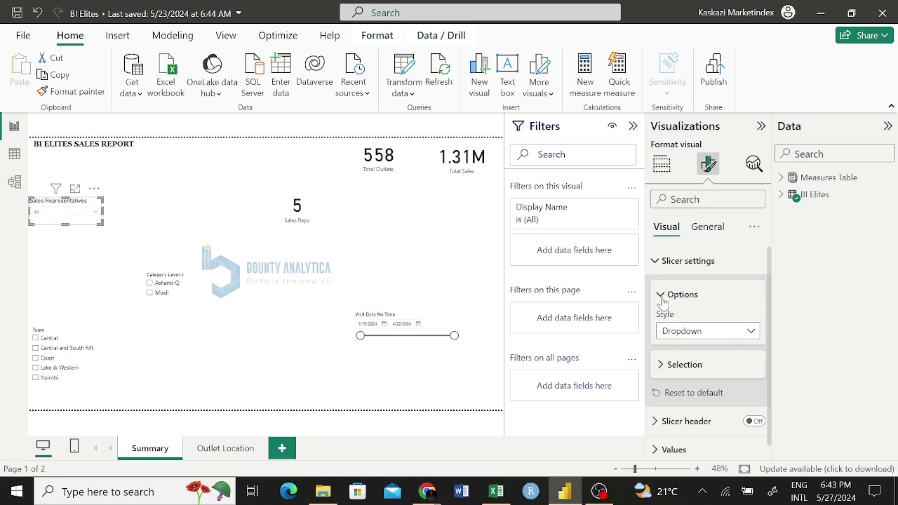
# Step: Try enlarging the font size of the Sales Representatives slicer's values step by step to 22
pyautogui.scroll(-1, 704, 379)
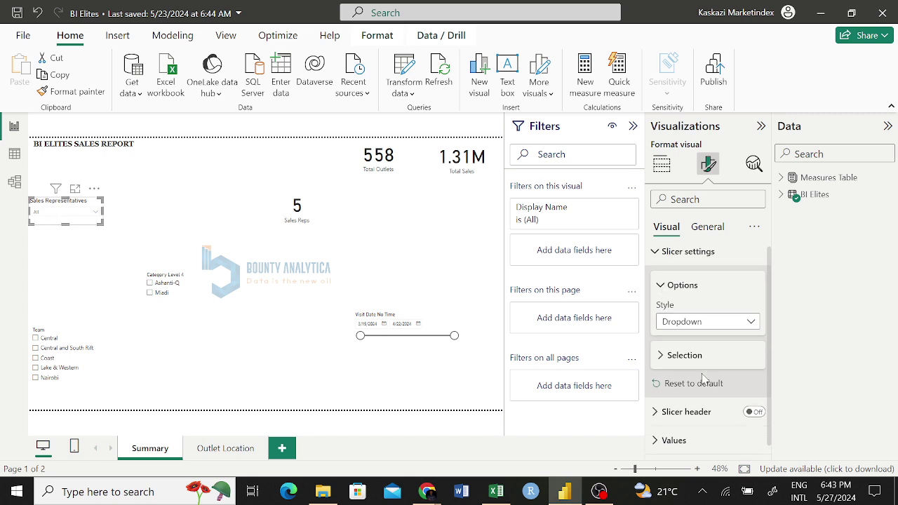
pyautogui.click(655, 441)
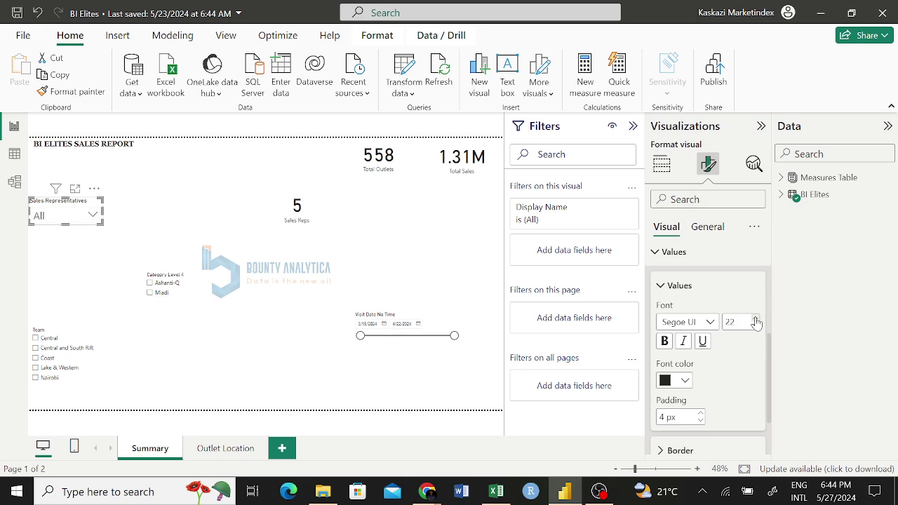
pyautogui.click(756, 319)
pyautogui.click(755, 320)
pyautogui.click(756, 319)
pyautogui.click(756, 319)
pyautogui.click(756, 319)
pyautogui.click(756, 319)
pyautogui.click(756, 319)
pyautogui.click(755, 319)
pyautogui.click(756, 319)
# Step: Set the slicer values' font size to 14 after trying 16, make them bold, and expand the dropdown to check them
pyautogui.doubleClick(729, 321)
pyautogui.write('18')
pyautogui.press('BackSpace')
pyautogui.write('6')
pyautogui.doubleClick(731, 321)
pyautogui.write('14')
pyautogui.click(665, 342)
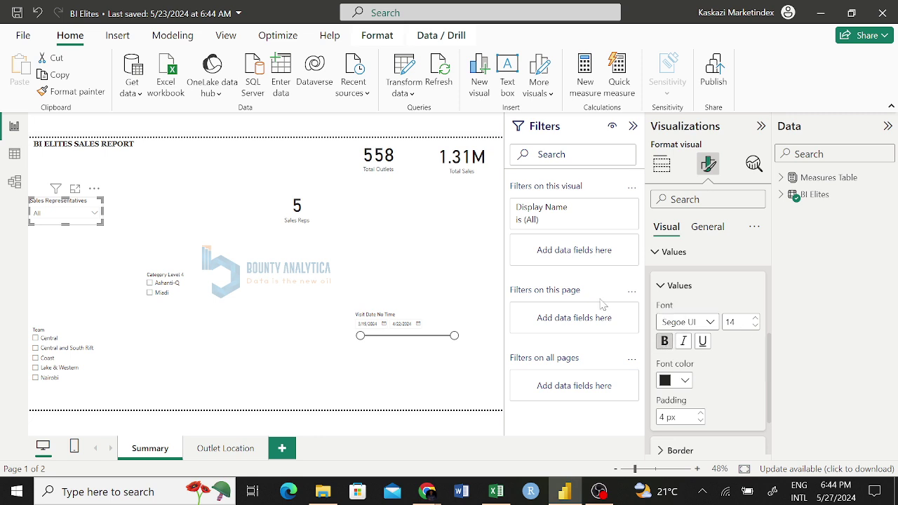
pyautogui.click(65, 213)
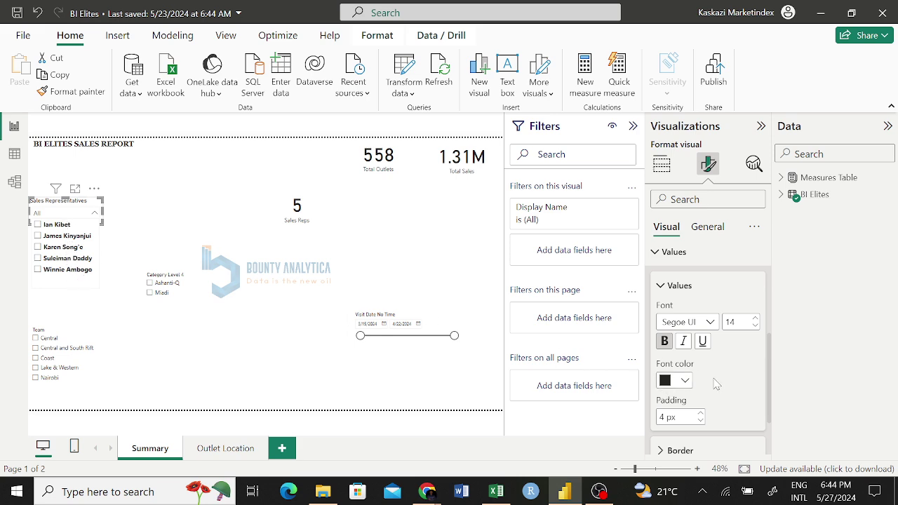
# Step: Review the available fonts and the border options for the slicer's values without changing them, and deselect the slicer
pyautogui.click(678, 324)
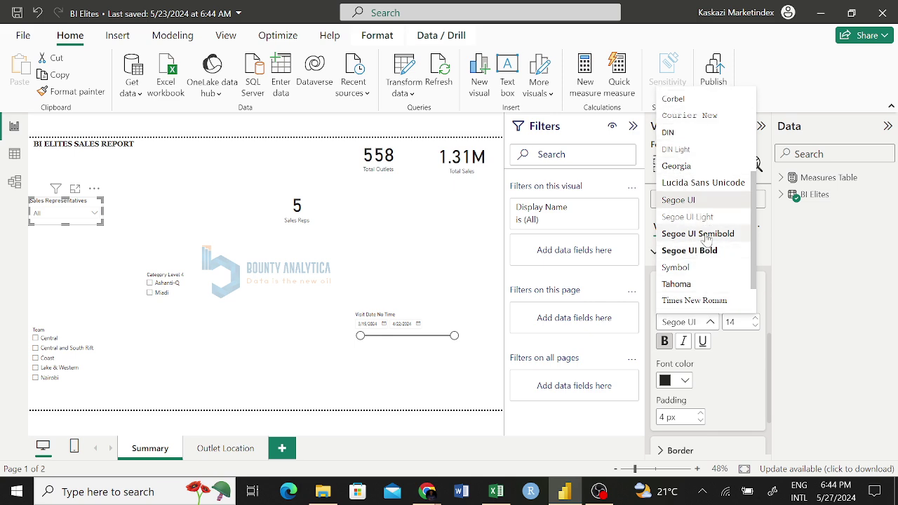
pyautogui.click(845, 356)
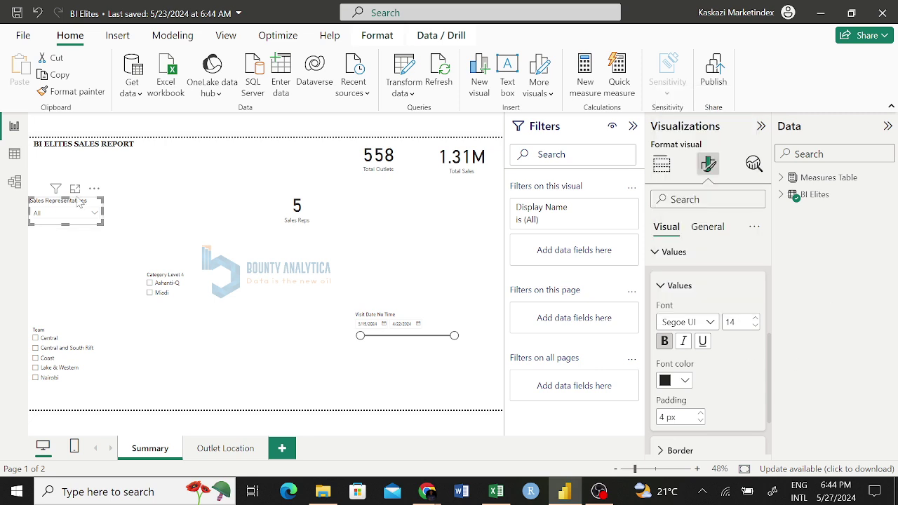
pyautogui.scroll(-2, 758, 320)
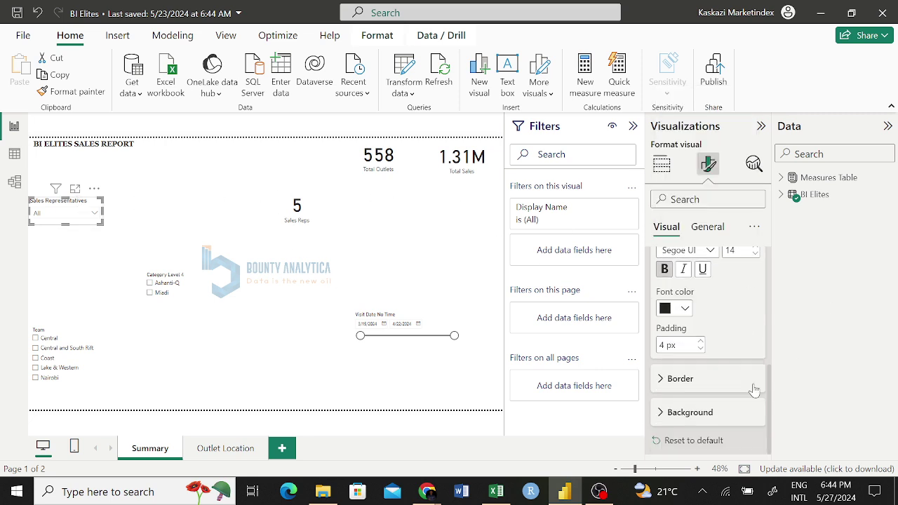
pyautogui.click(664, 380)
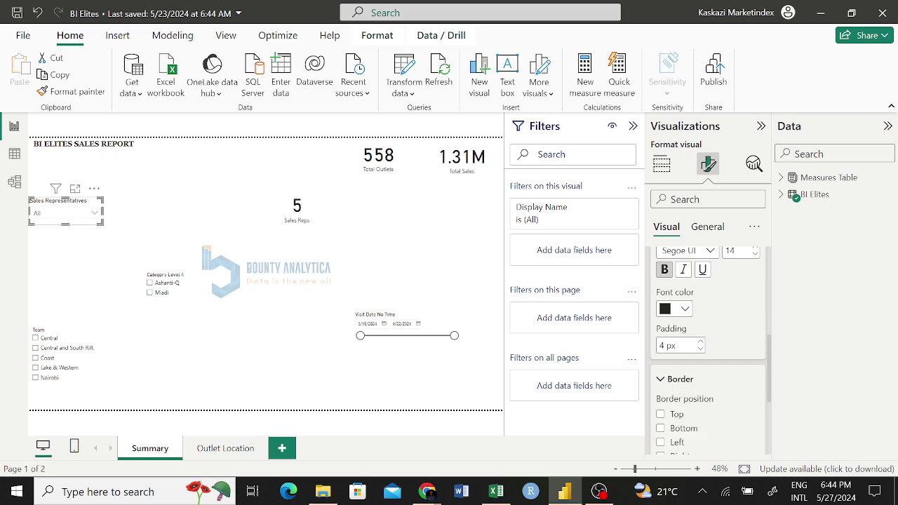
pyautogui.scroll(-3, 729, 413)
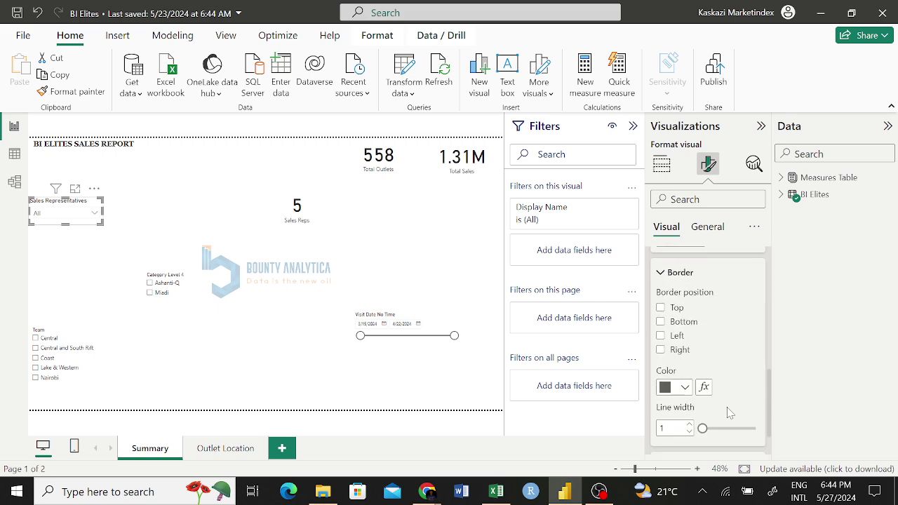
pyautogui.click(157, 205)
# Step: Turn on Single select in the selection settings of the Sales Representatives slicer
pyautogui.click(708, 164)
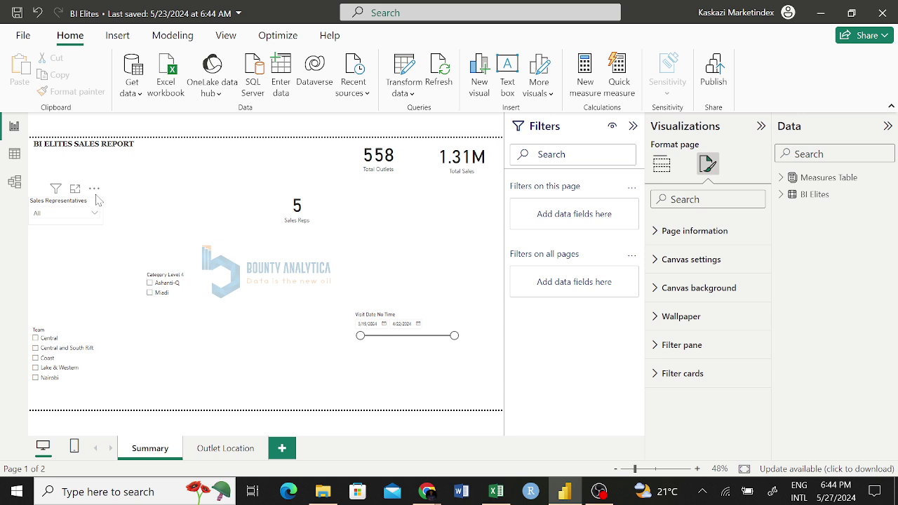
pyautogui.click(103, 221)
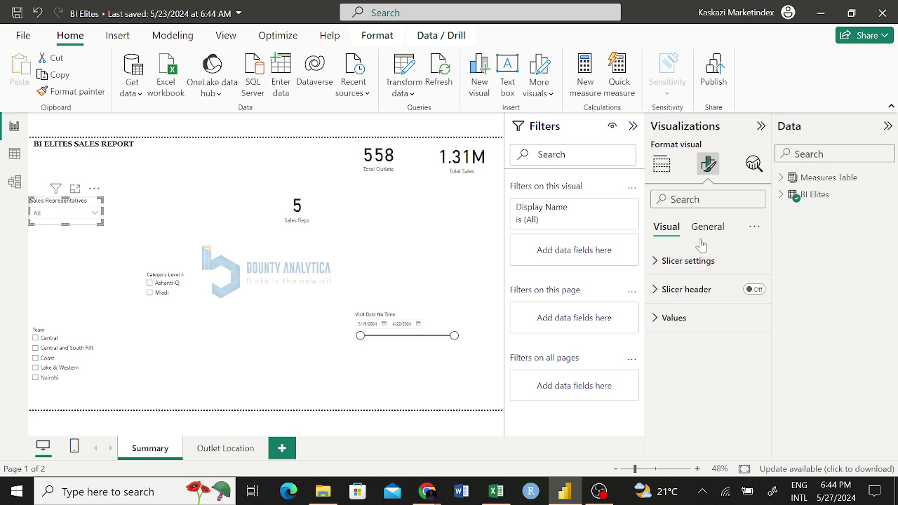
pyautogui.click(670, 261)
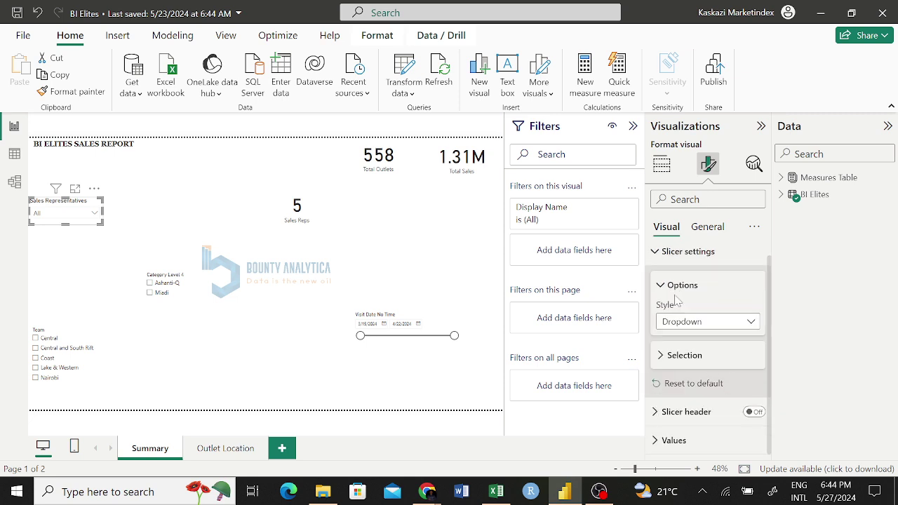
pyautogui.click(684, 356)
pyautogui.scroll(-1, 684, 363)
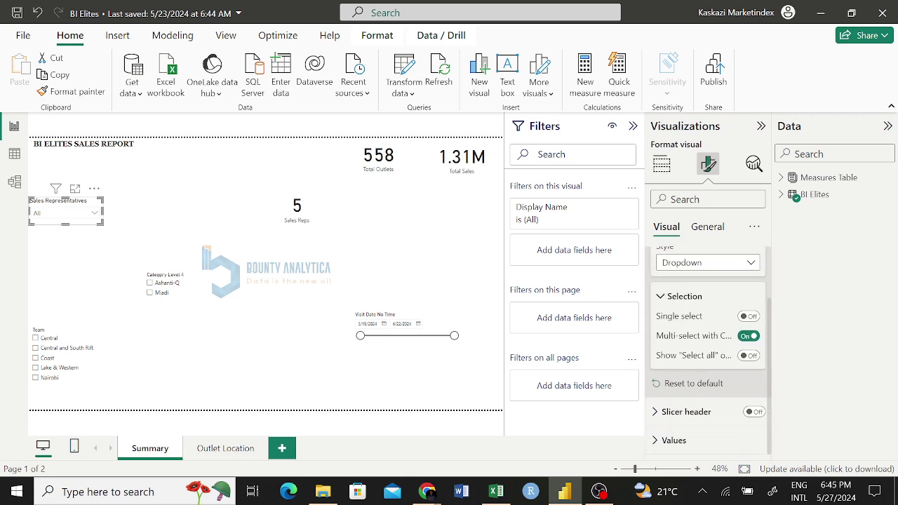
pyautogui.click(749, 316)
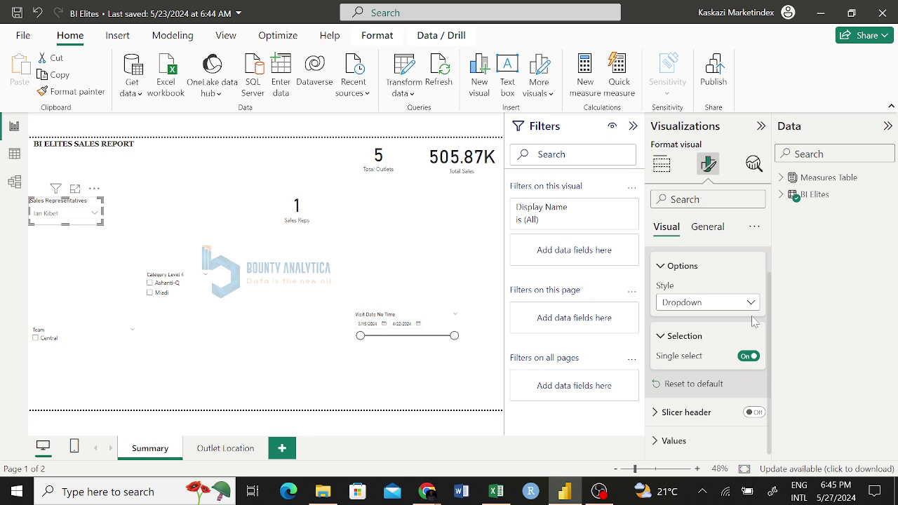
# Step: Test single selection in the Sales Representatives dropdown by choosing different representatives one at a time
pyautogui.click(94, 212)
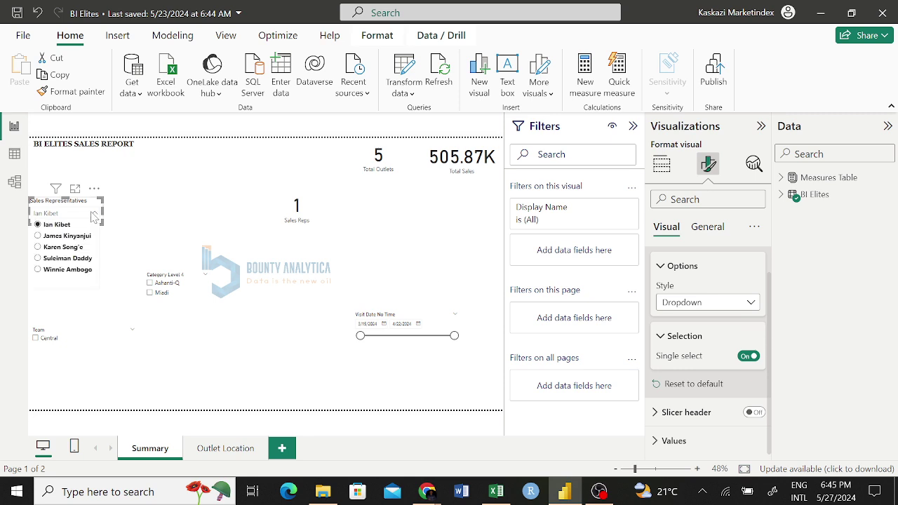
pyautogui.click(56, 235)
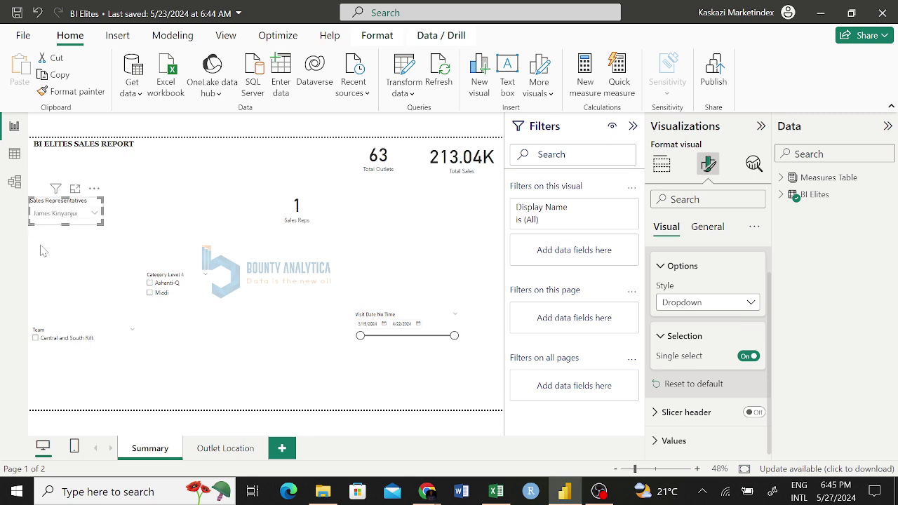
pyautogui.click(75, 214)
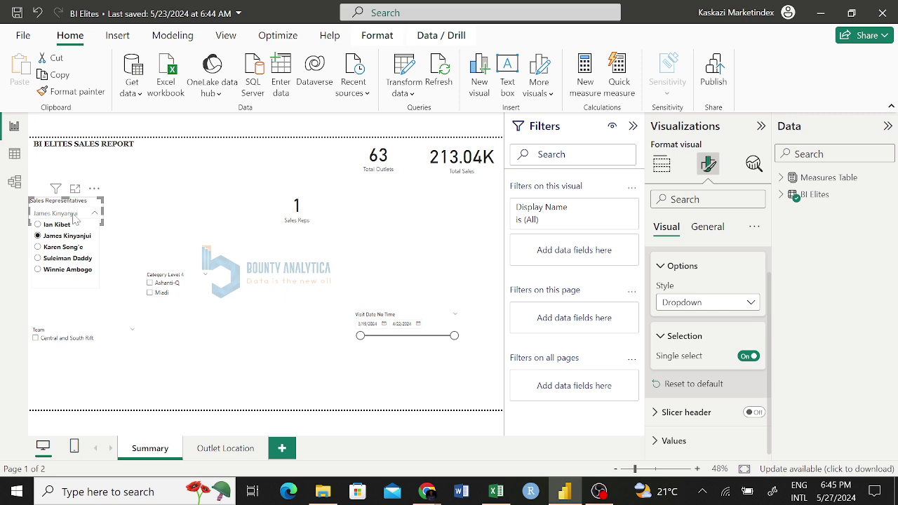
pyautogui.click(42, 247)
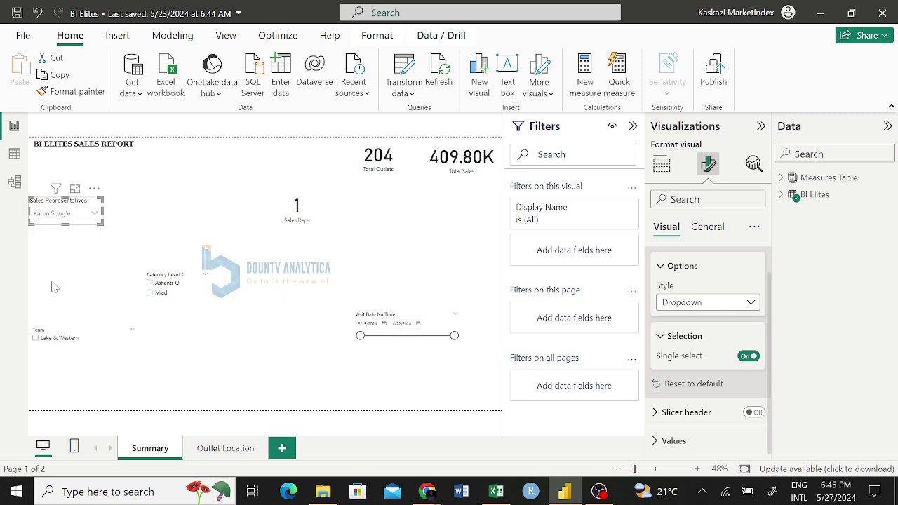
pyautogui.click(95, 215)
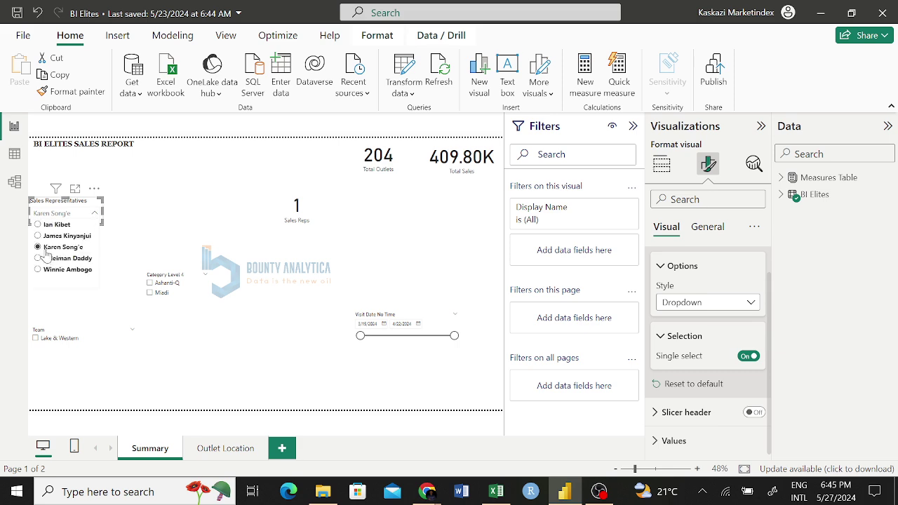
pyautogui.click(96, 214)
pyautogui.click(38, 237)
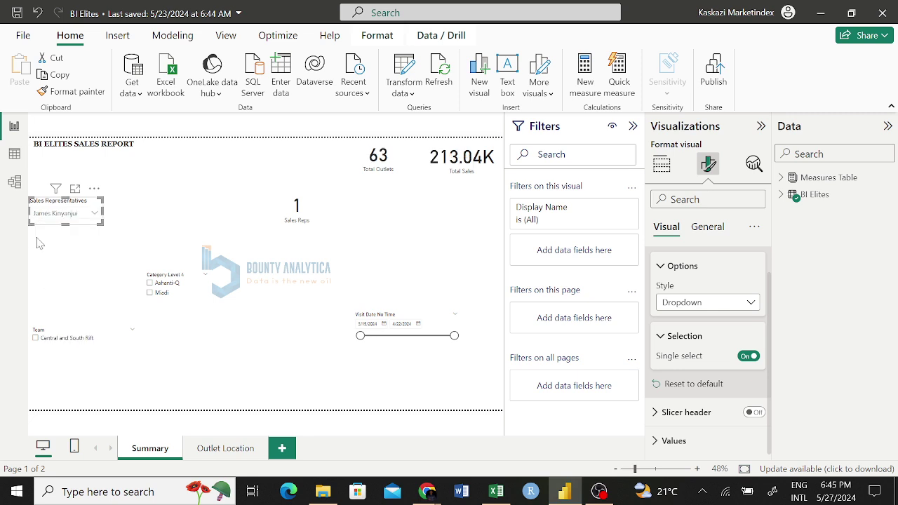
pyautogui.click(78, 222)
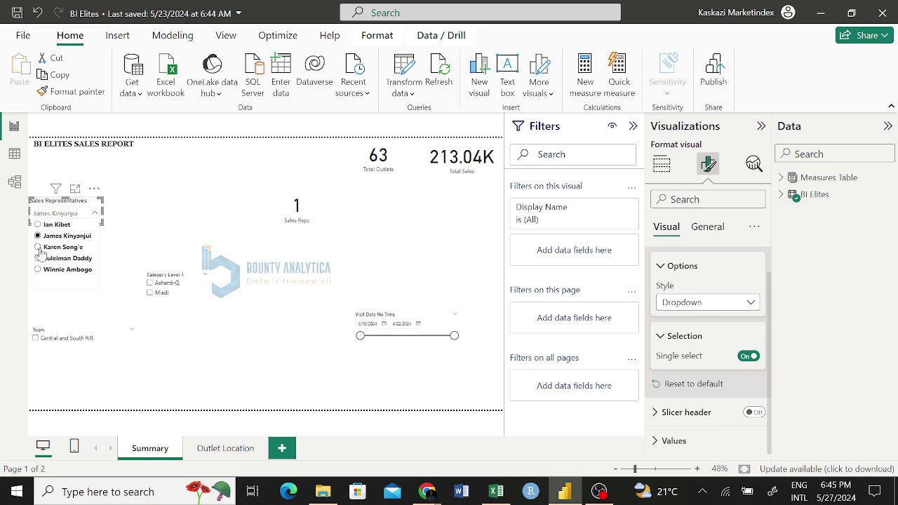
pyautogui.click(39, 251)
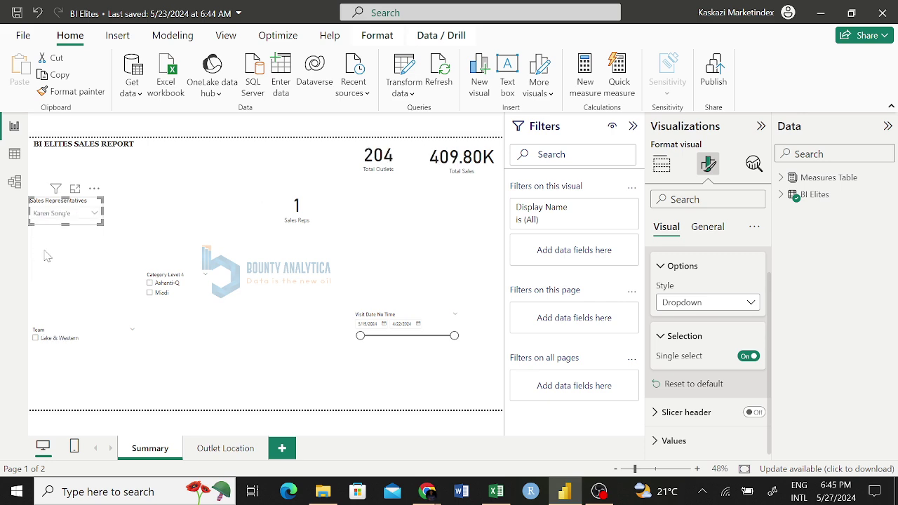
# Step: Switch the slicer from Single select back to Multi-select with CTRL and clear the chosen sales representative
pyautogui.click(750, 356)
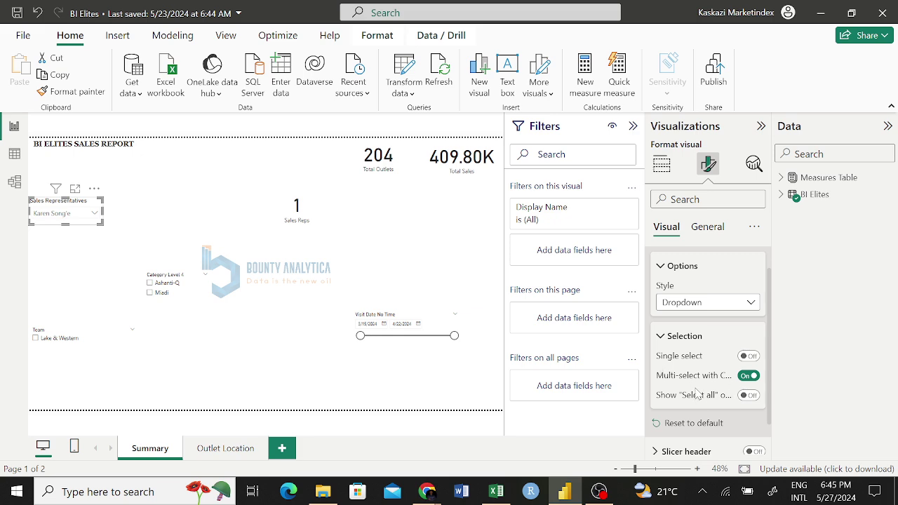
pyautogui.click(748, 375)
pyautogui.click(749, 375)
pyautogui.click(87, 213)
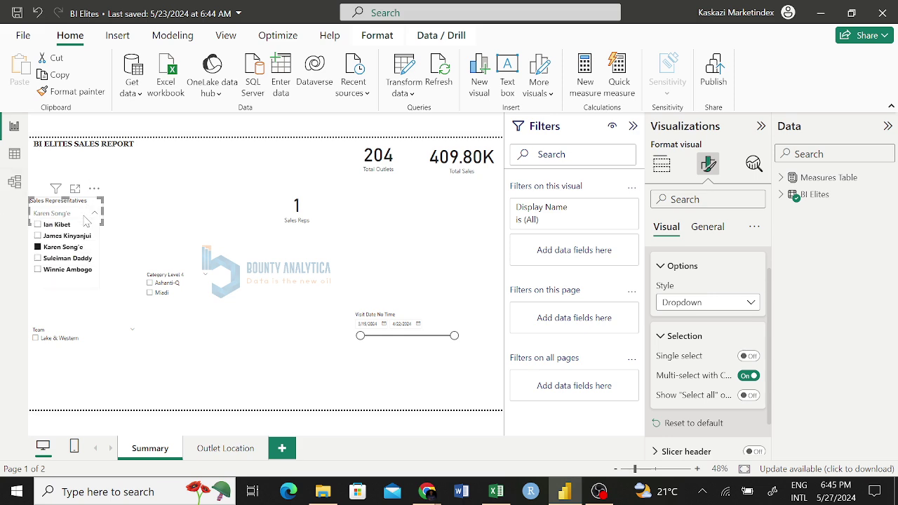
pyautogui.click(38, 248)
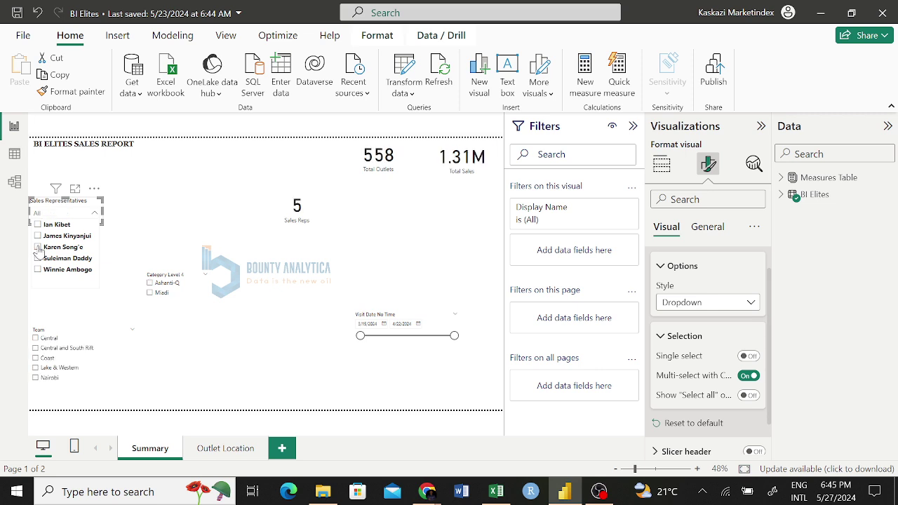
# Step: Test multi-selection by picking one and then three sales representatives together, then clear the selection and deselect the slicer
pyautogui.click(38, 247)
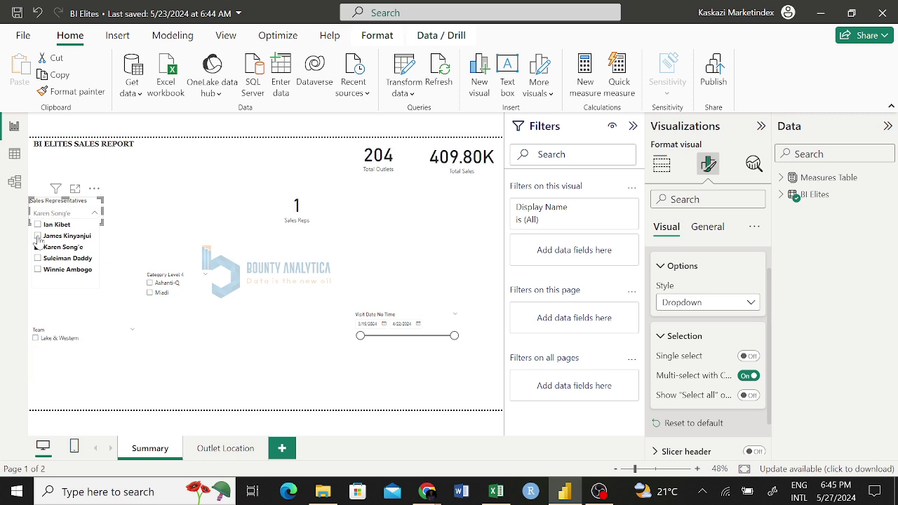
pyautogui.click(38, 236)
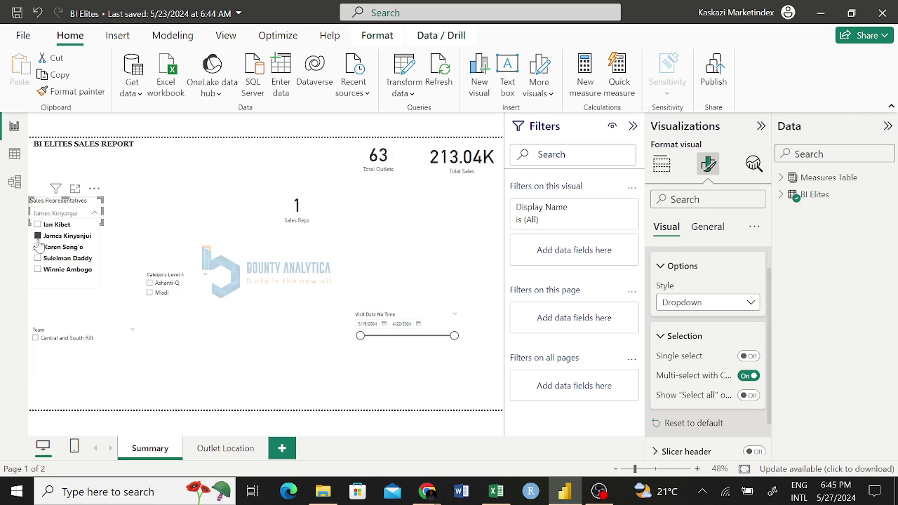
pyautogui.keyDown('ctrl'); pyautogui.click(38, 249); pyautogui.keyUp('ctrl')
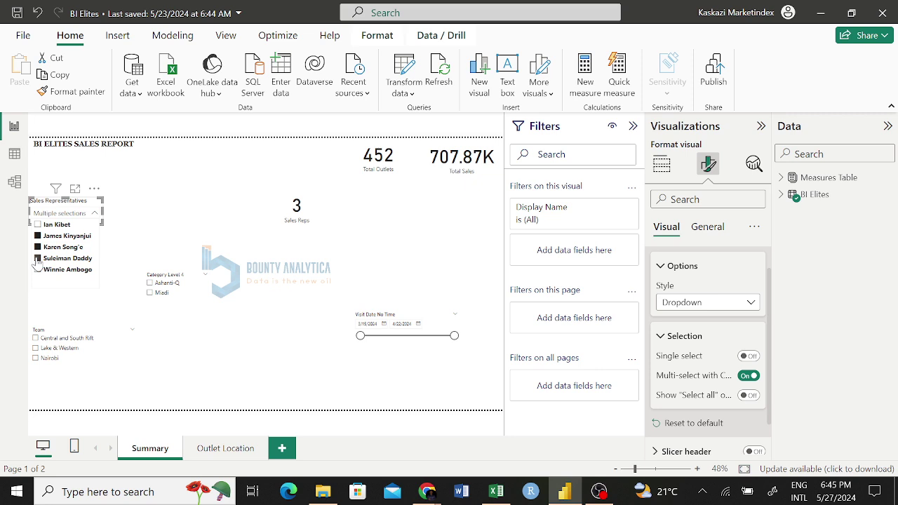
pyautogui.click(38, 258)
pyautogui.click(462, 260)
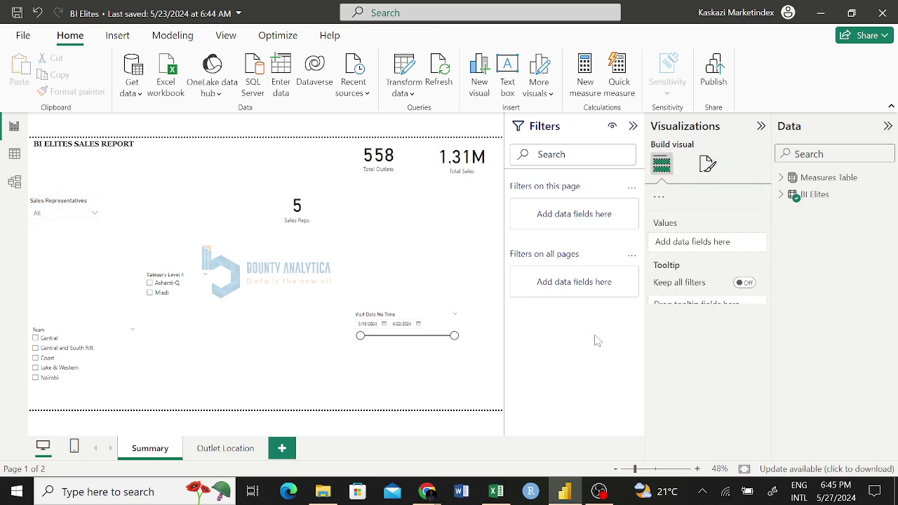
# Step: Turn on the Show "Select all" option for the Sales Representatives slicer and try Select all in its dropdown
pyautogui.click(98, 224)
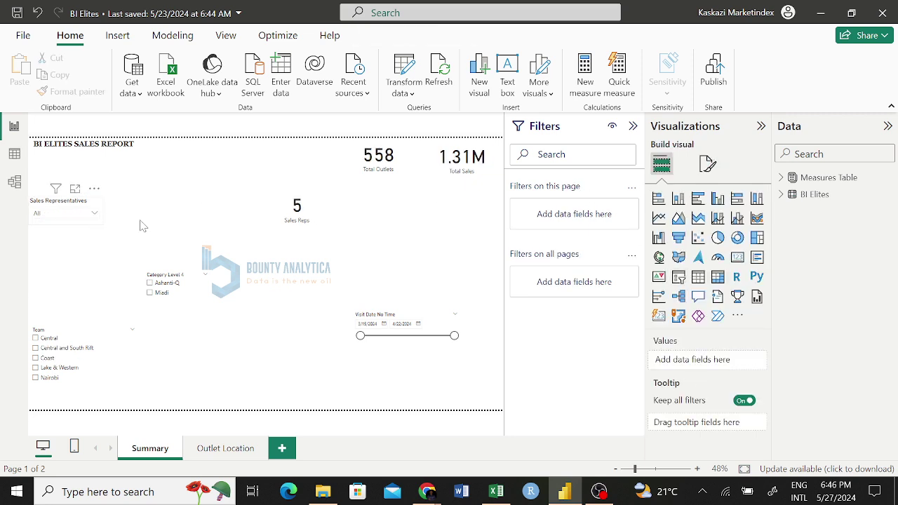
pyautogui.click(708, 164)
pyautogui.click(661, 262)
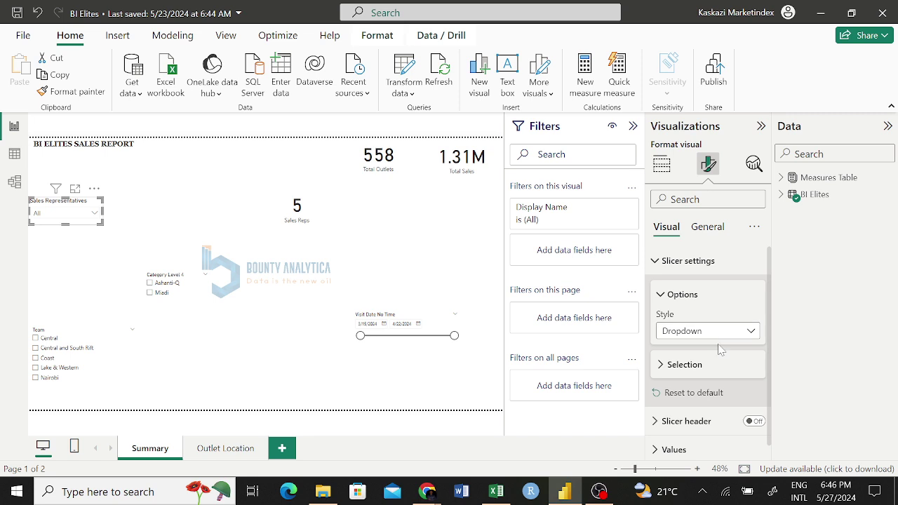
pyautogui.scroll(-1, 717, 351)
pyautogui.click(715, 363)
pyautogui.scroll(-2, 716, 368)
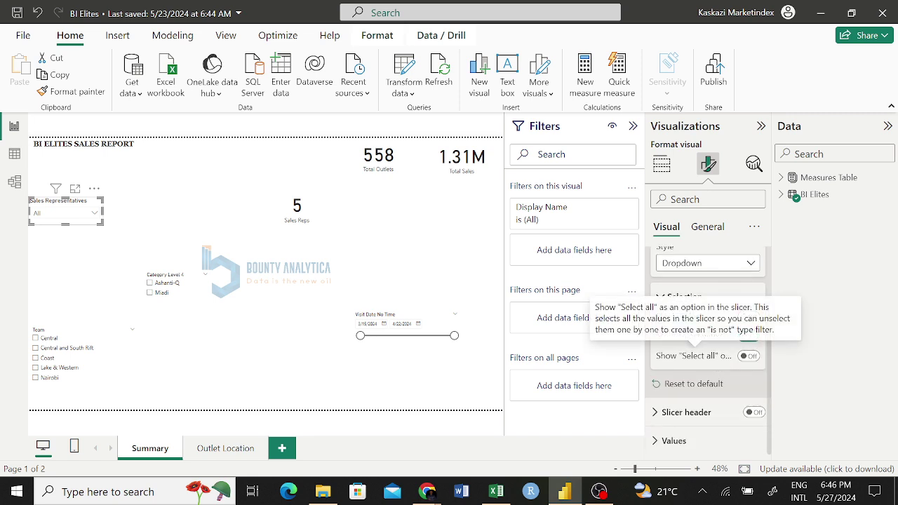
pyautogui.click(750, 356)
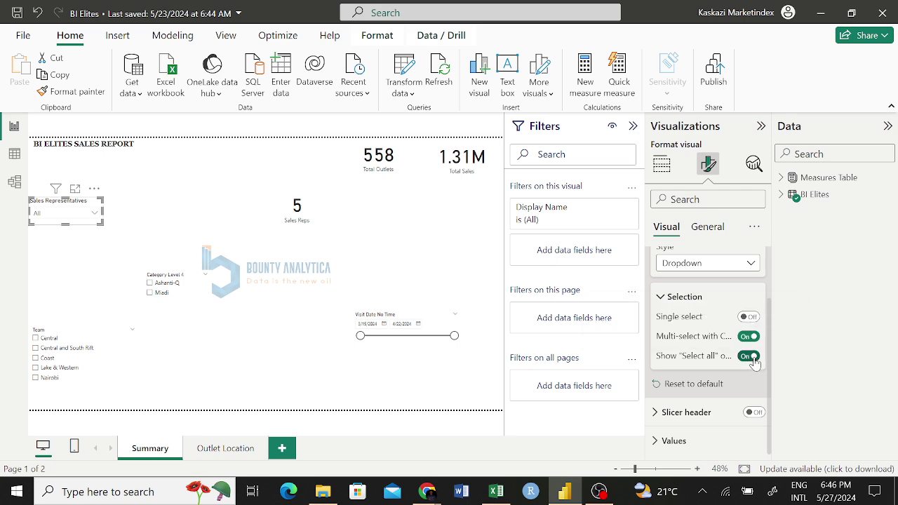
pyautogui.click(77, 218)
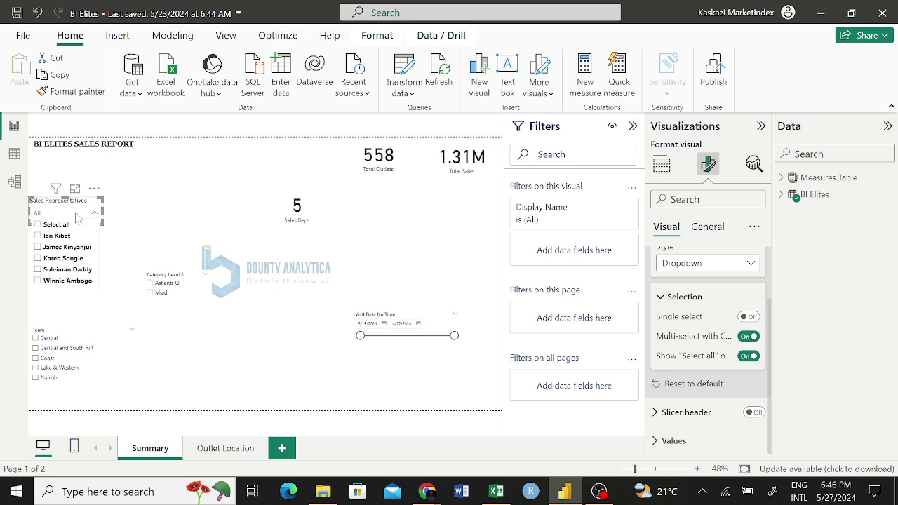
pyautogui.click(39, 226)
# Step: Turn off Multi-select with CTRL and try ticking the first two sales representatives in the dropdown
pyautogui.click(749, 337)
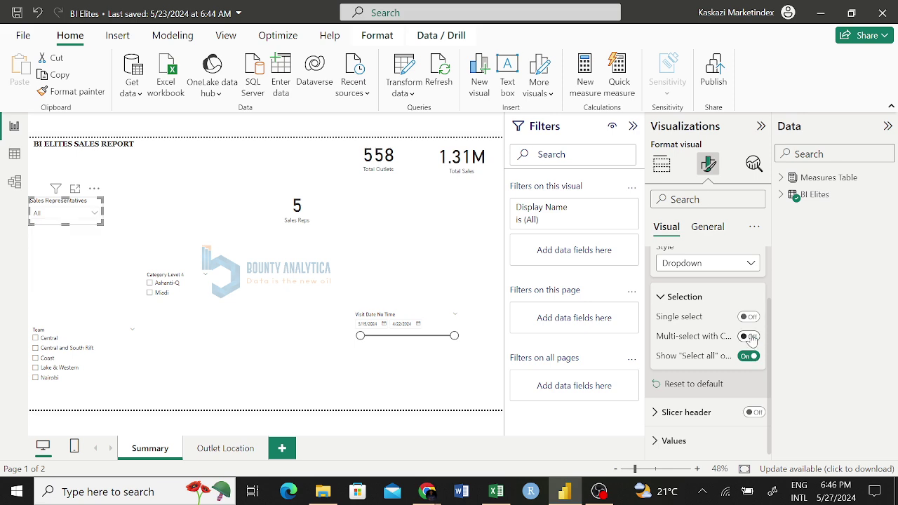
pyautogui.click(37, 213)
pyautogui.click(38, 235)
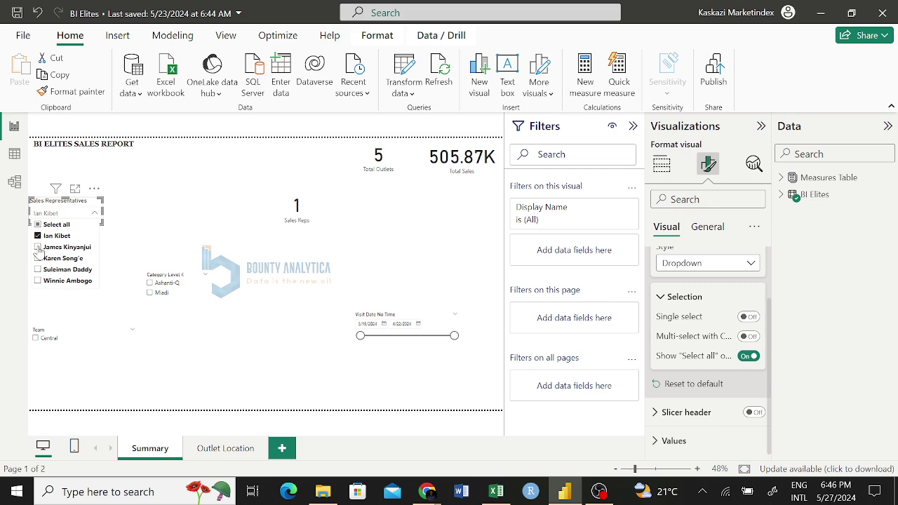
pyautogui.click(39, 248)
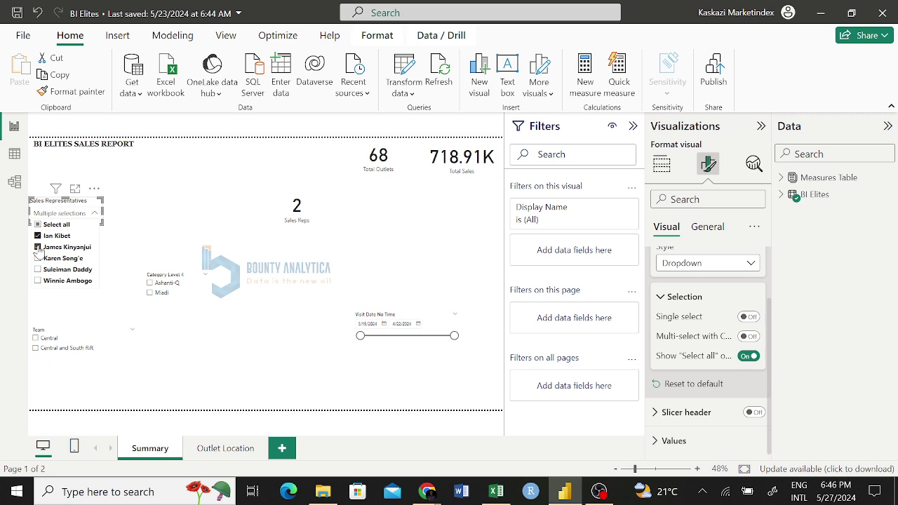
# Step: Turn Multi-select with CTRL back on and Show "Select all" off, then check the dropdown list and deselect the slicer
pyautogui.click(749, 336)
pyautogui.click(749, 357)
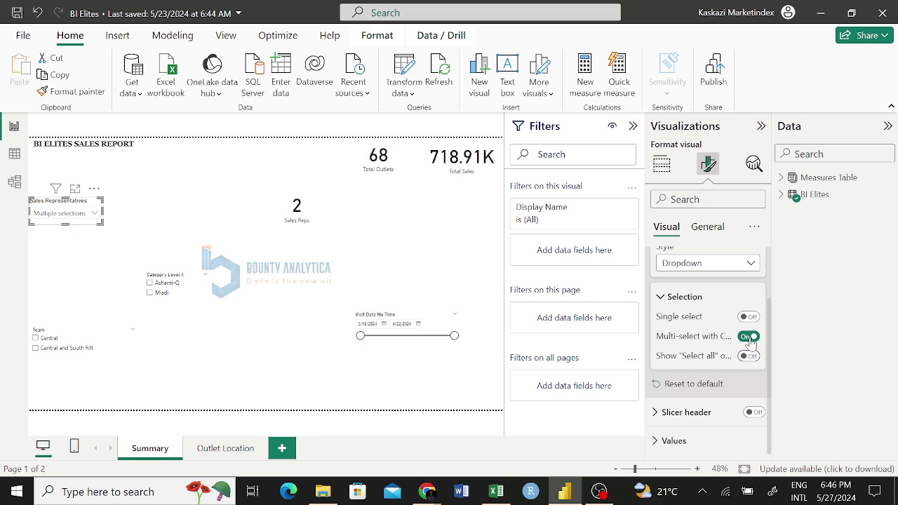
pyautogui.click(83, 213)
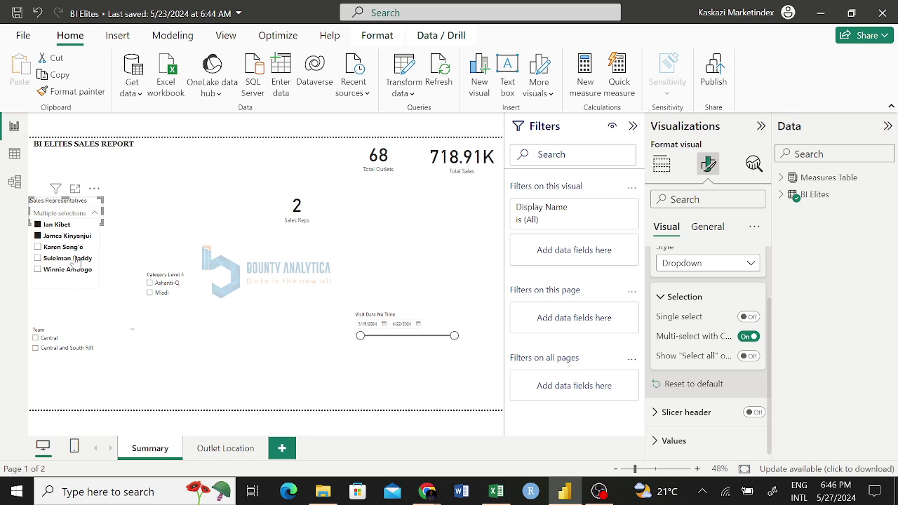
pyautogui.click(116, 210)
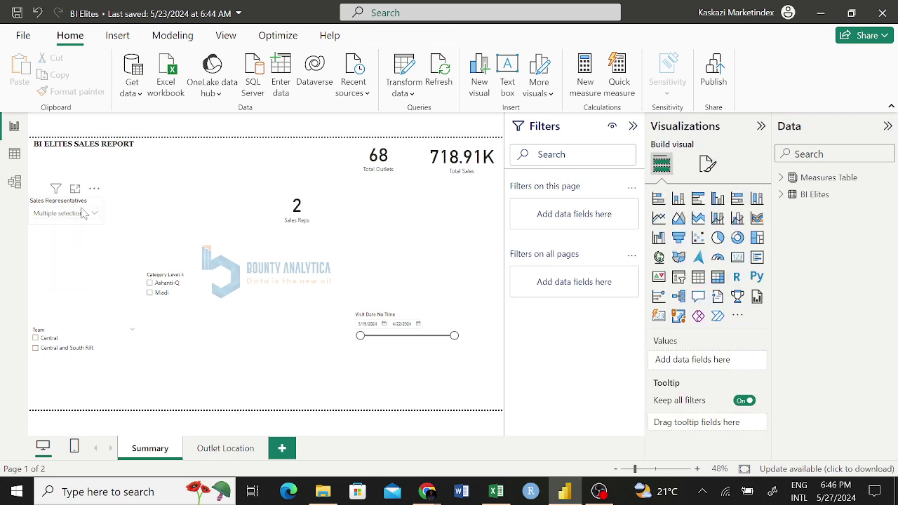
# Step: Test picking the second sales representative alone in the dropdown, clear the selection to All, and reselect the slicer
pyautogui.click(82, 214)
pyautogui.click(38, 225)
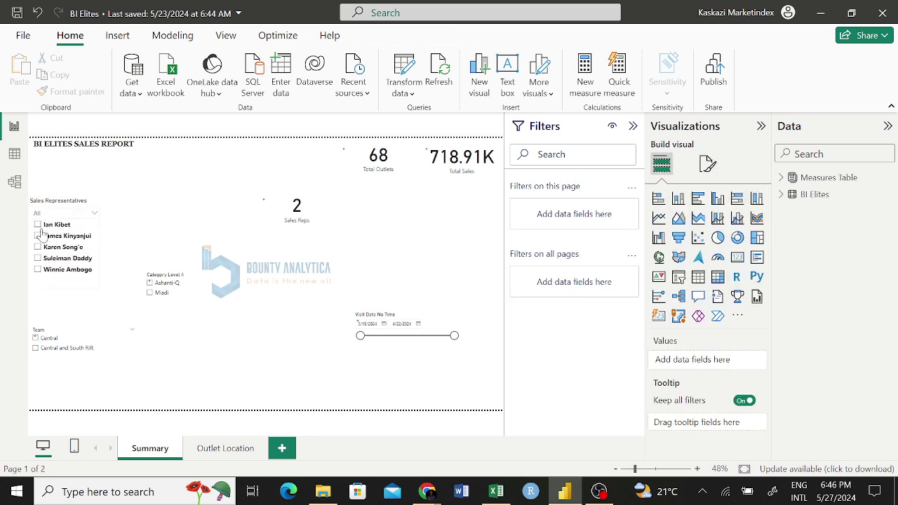
pyautogui.click(38, 236)
pyautogui.click(38, 237)
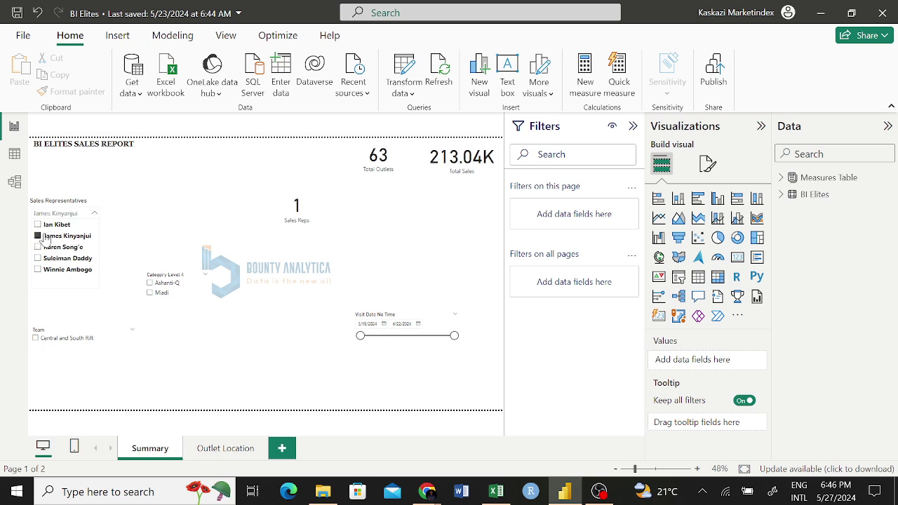
pyautogui.click(133, 212)
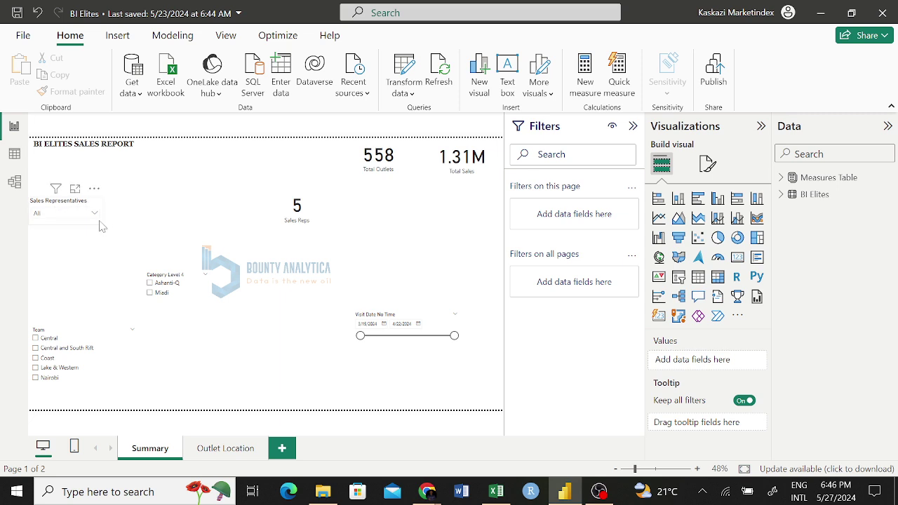
pyautogui.click(99, 224)
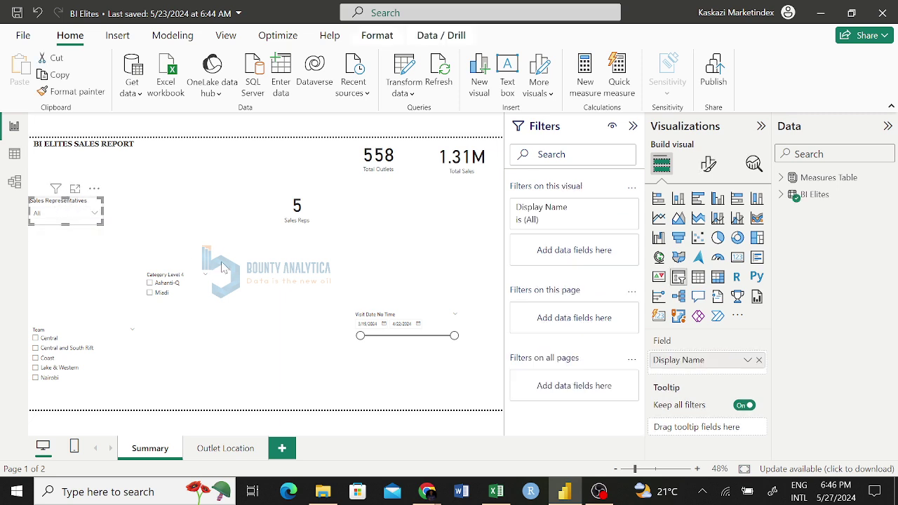
# Step: Make the Sales Representatives slicer title bold at font size 16 and open its text color choices
pyautogui.click(709, 164)
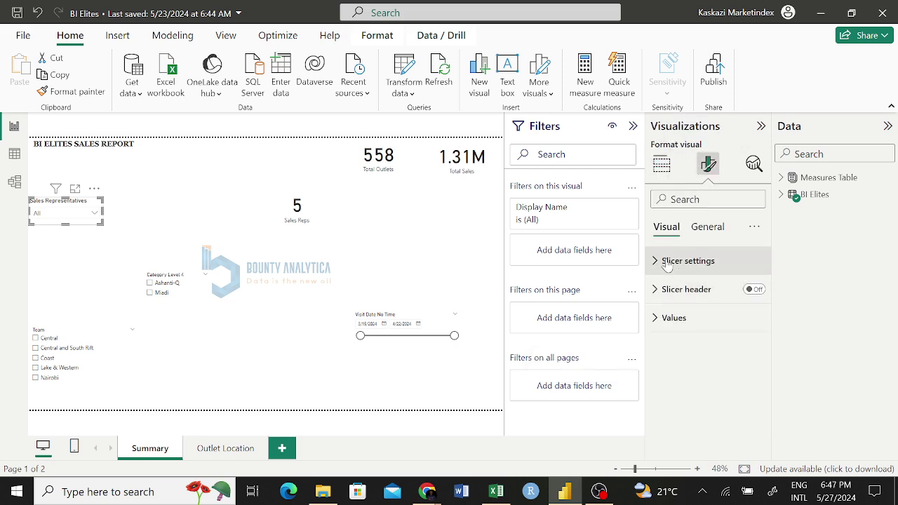
pyautogui.click(707, 228)
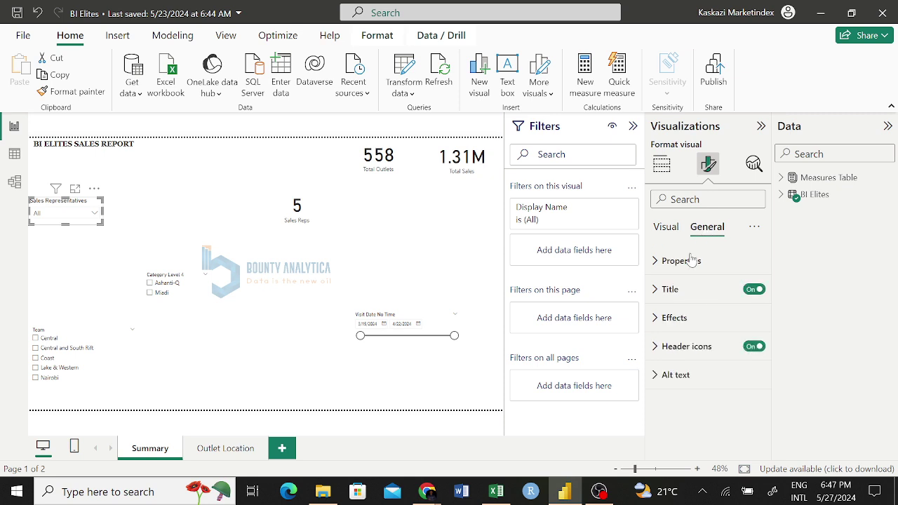
pyautogui.click(658, 292)
pyautogui.scroll(-3, 719, 324)
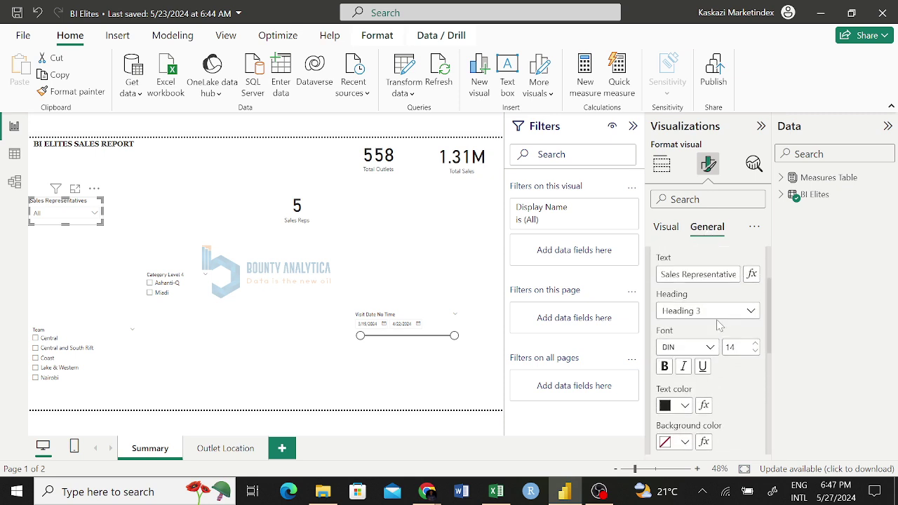
pyautogui.click(664, 366)
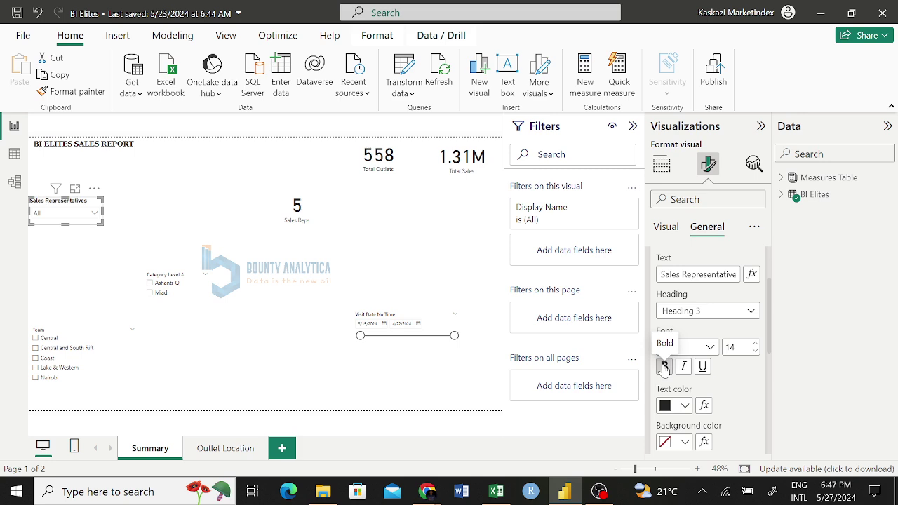
pyautogui.click(755, 345)
pyautogui.click(756, 345)
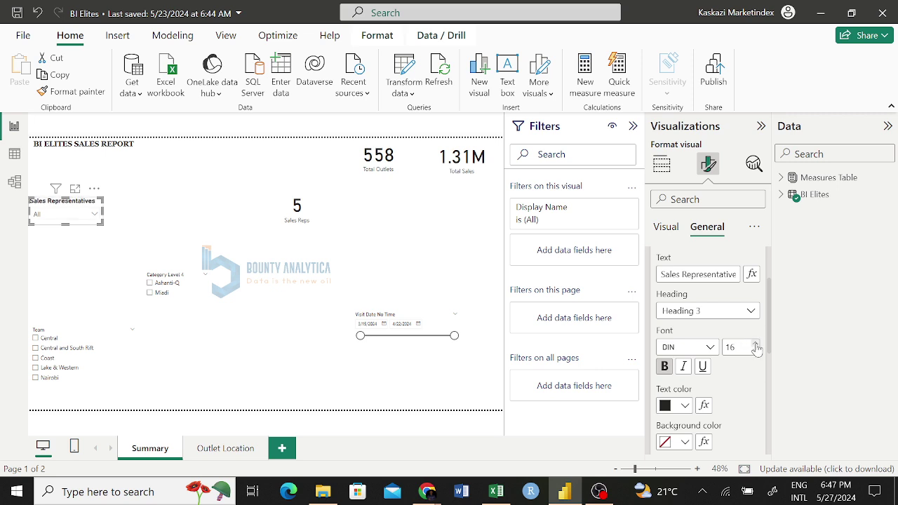
pyautogui.click(665, 407)
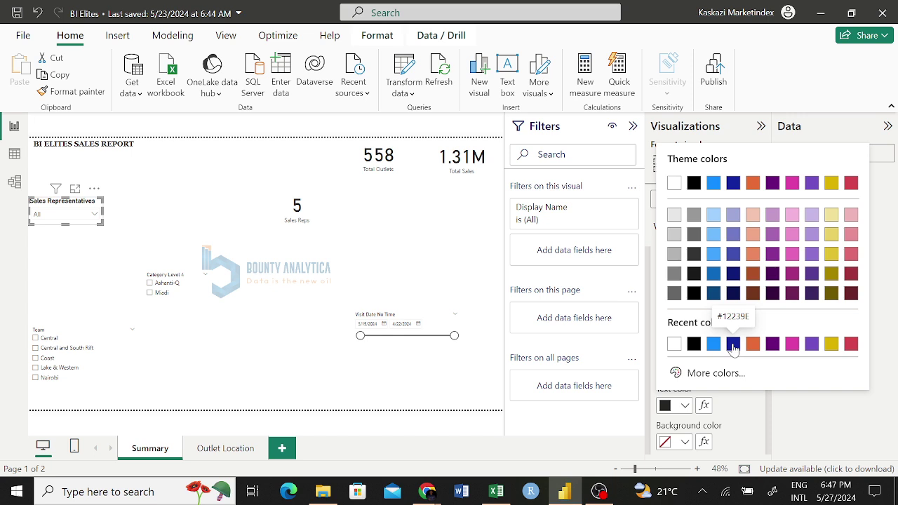
# Step: Switch to Chrome, search Google for "color code finder" and open the imagecolorpicker.com result
pyautogui.moveTo(427, 492)
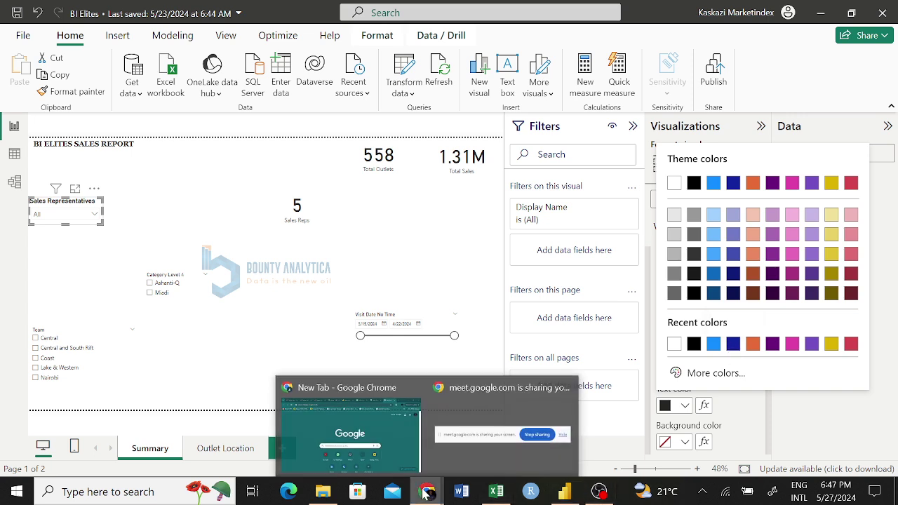
pyautogui.click(350, 430)
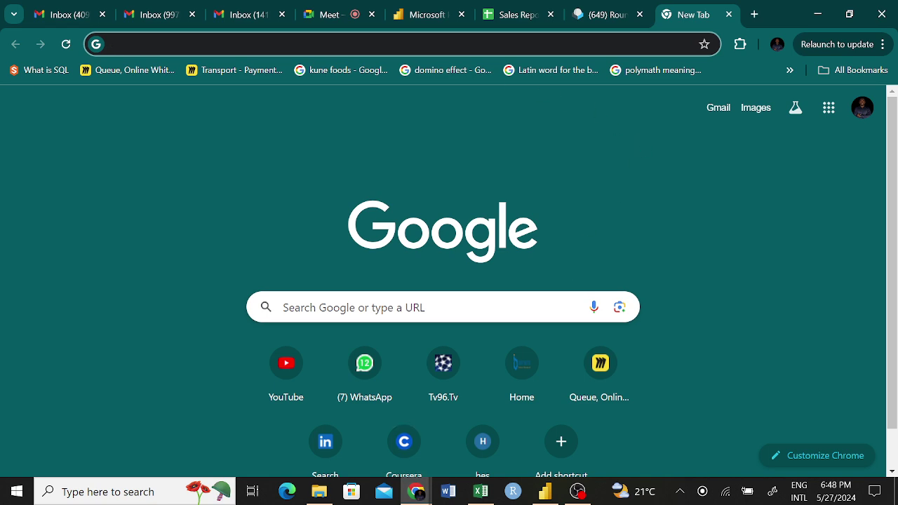
pyautogui.write('Colo')
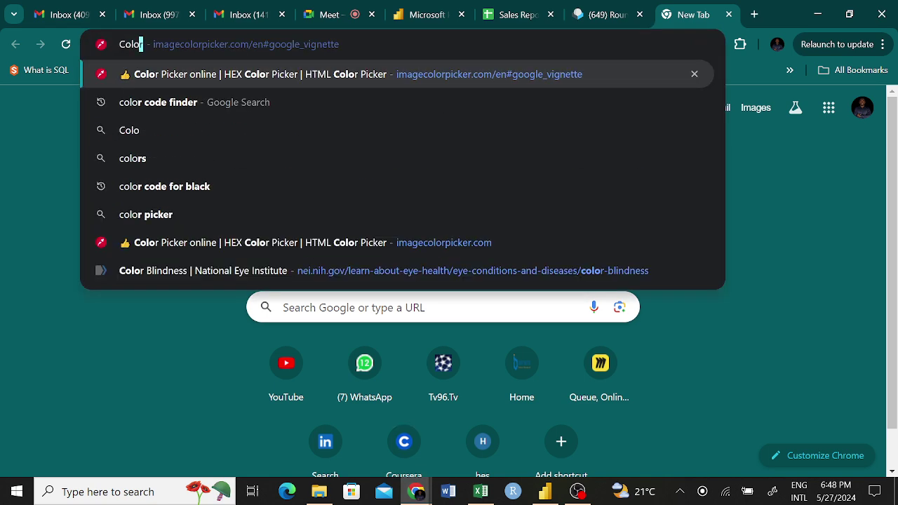
pyautogui.write('r code')
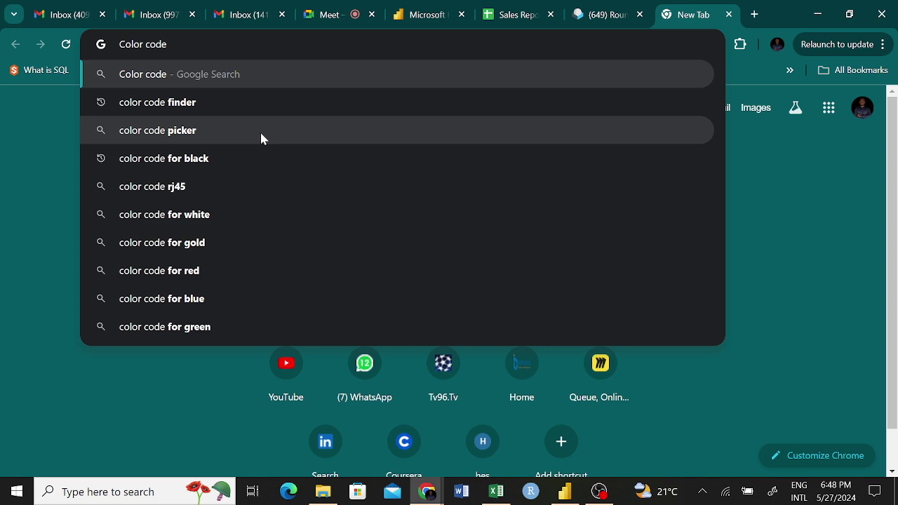
pyautogui.click(236, 106)
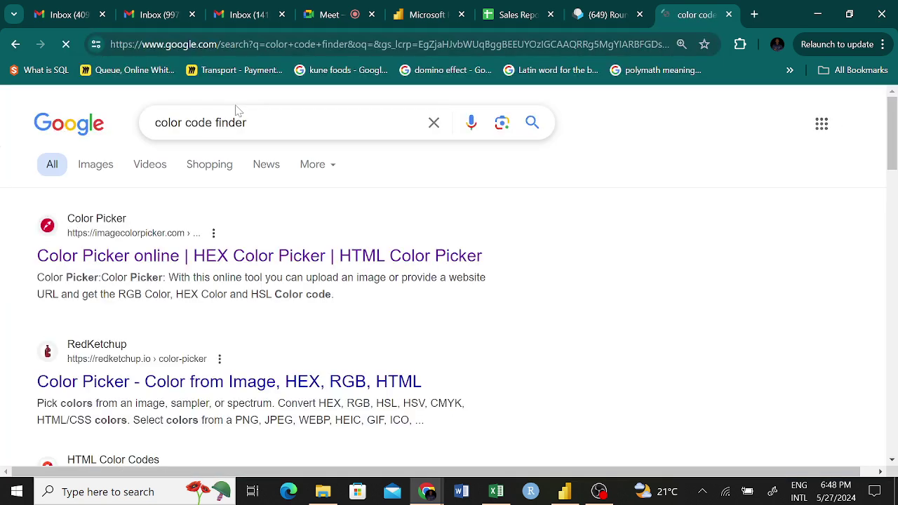
pyautogui.click(135, 265)
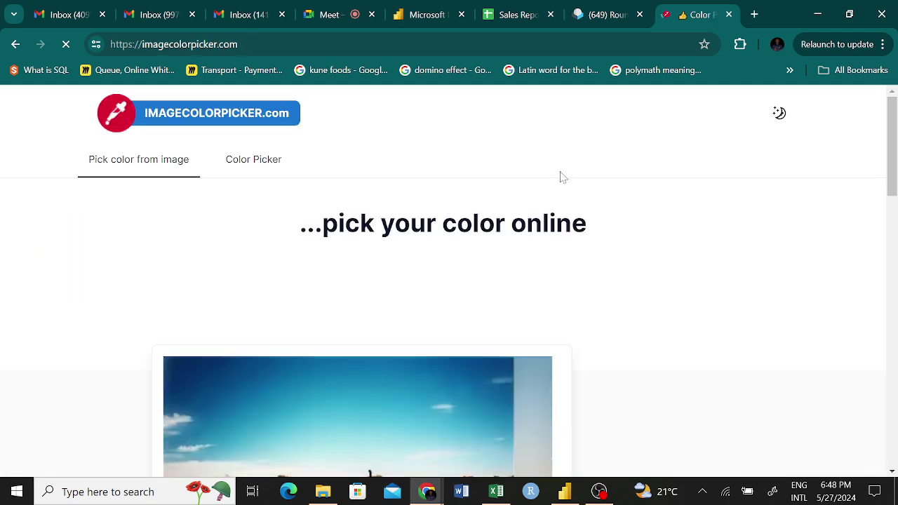
# Step: Start uploading an own image to the color picker and look through all file types in the Bounty Documents folder
pyautogui.scroll(-3, 560, 177)
pyautogui.scroll(-8, 560, 177)
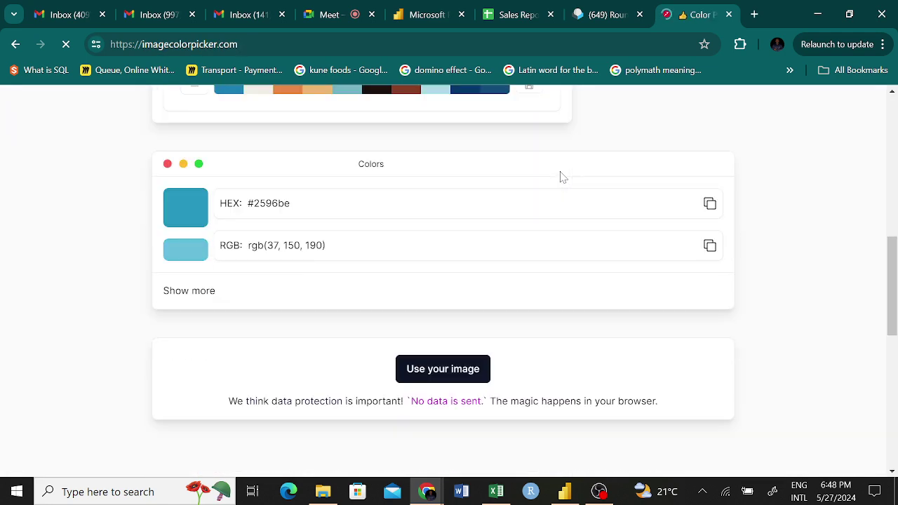
pyautogui.scroll(3, 455, 390)
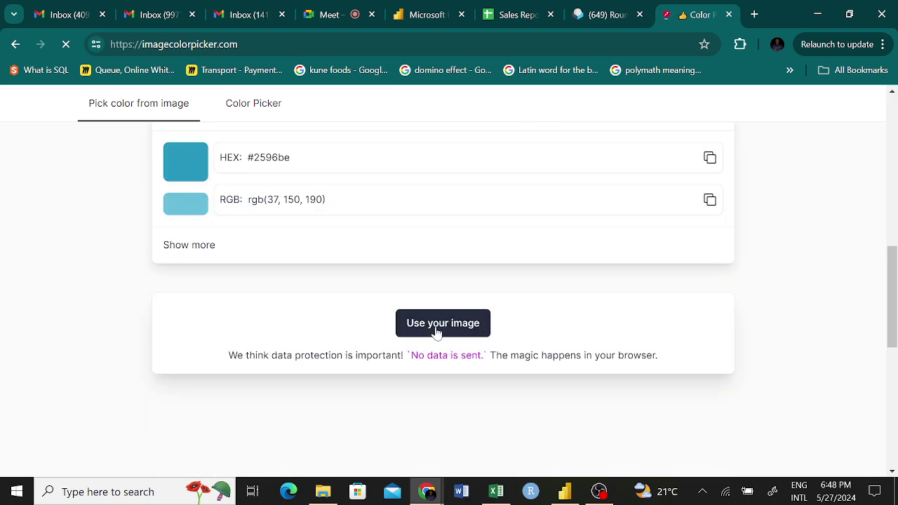
pyautogui.click(431, 328)
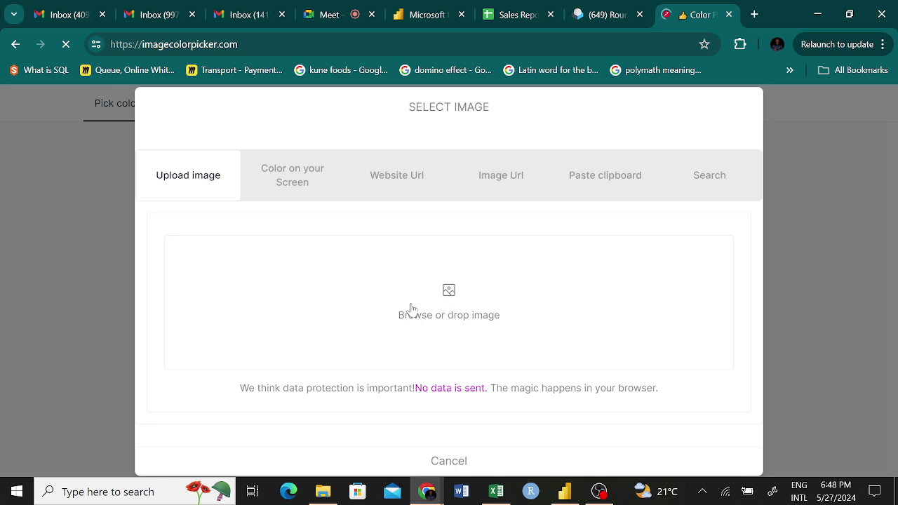
pyautogui.click(442, 303)
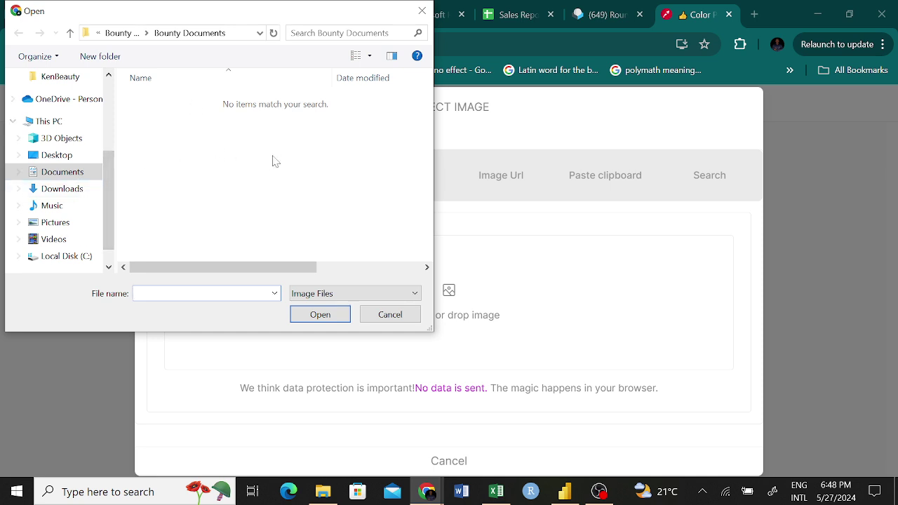
pyautogui.click(355, 294)
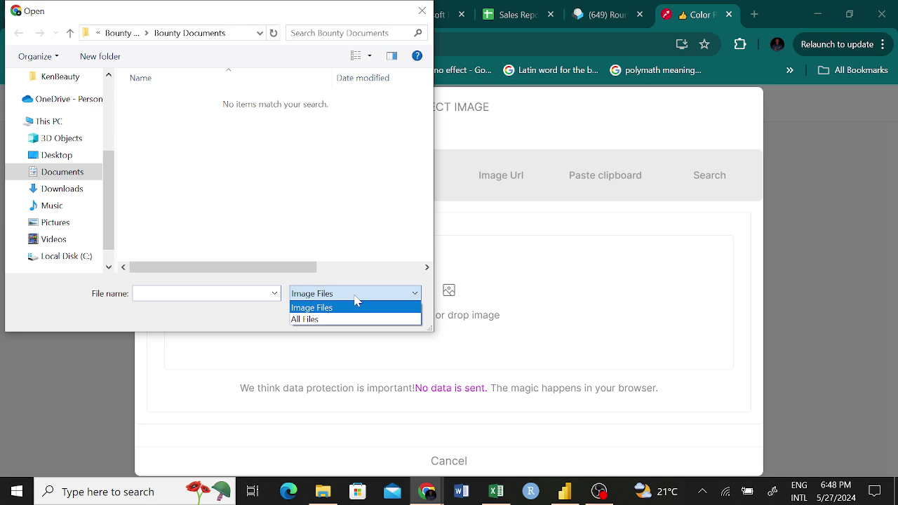
pyautogui.click(341, 320)
pyautogui.scroll(-5, 295, 200)
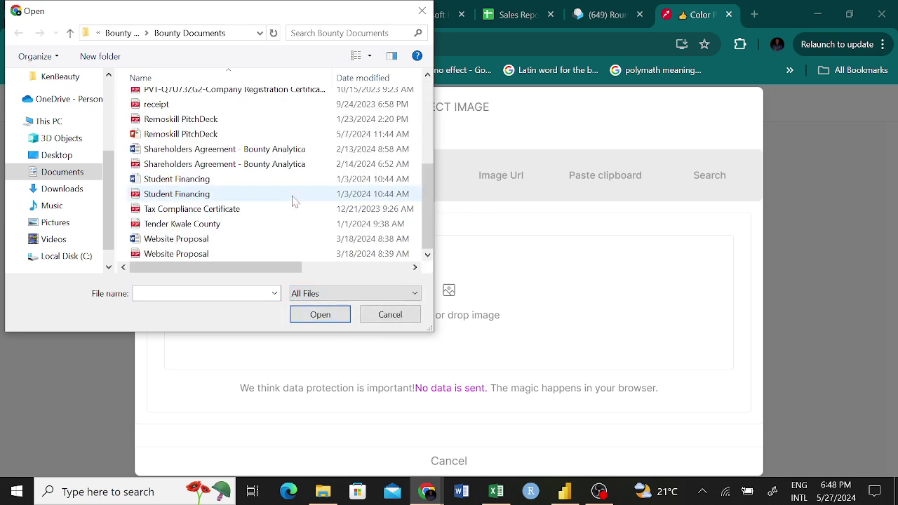
pyautogui.scroll(10, 295, 200)
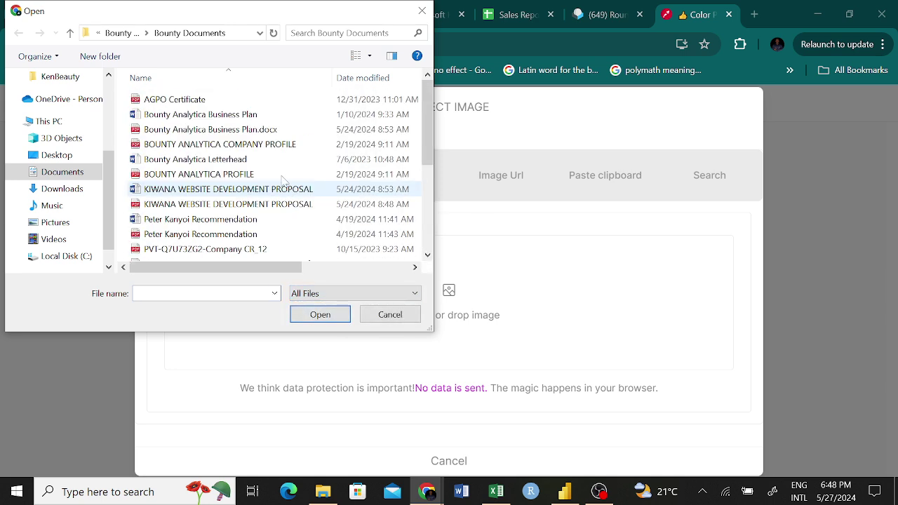
# Step: Go up to the Bounty Analytica folder and upload the Bounty Logo file to the color picker
pyautogui.click(70, 33)
pyautogui.scroll(-10, 295, 165)
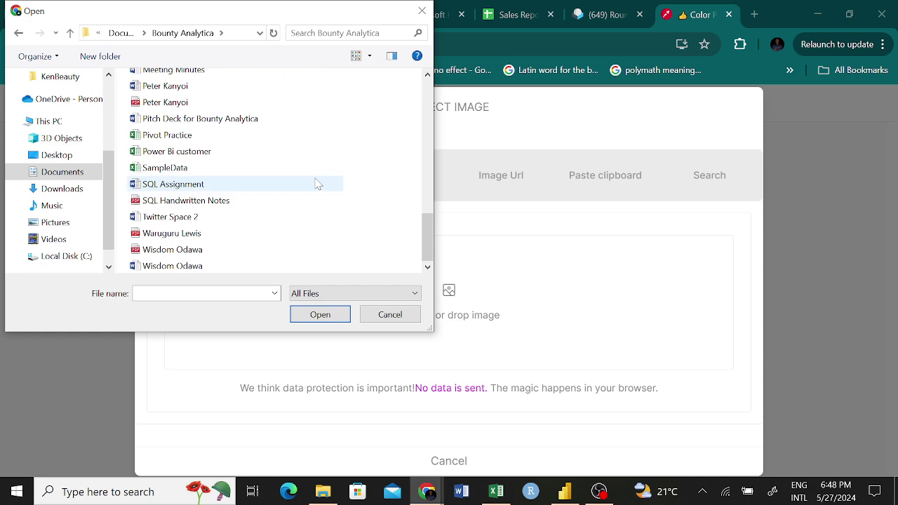
pyautogui.scroll(5, 317, 184)
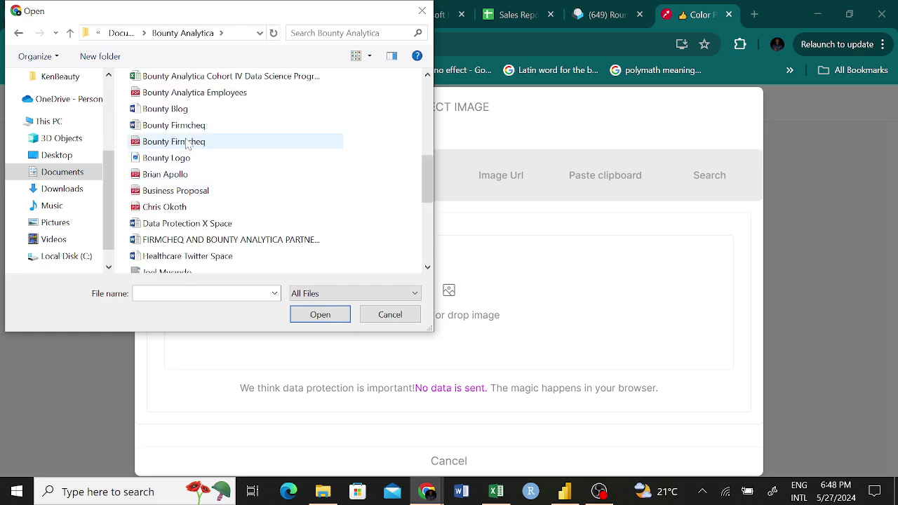
pyautogui.click(252, 158)
pyautogui.click(337, 315)
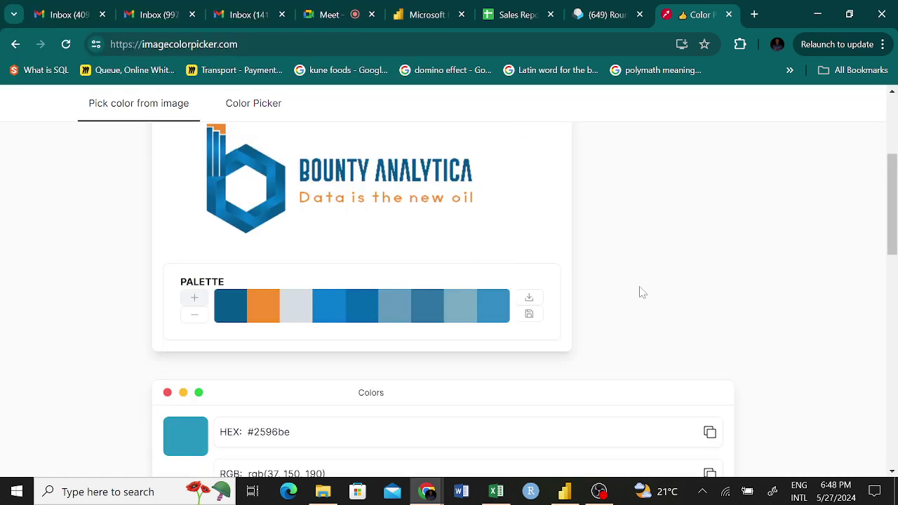
# Step: Pick the dark blue #03588c from the hexagon of the uploaded logo and copy its HEX code
pyautogui.scroll(-1, 642, 293)
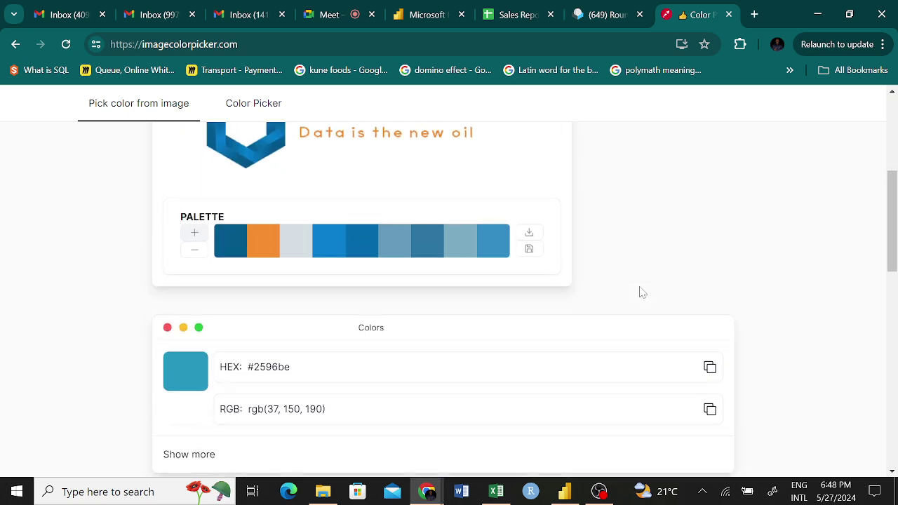
pyautogui.scroll(1, 642, 292)
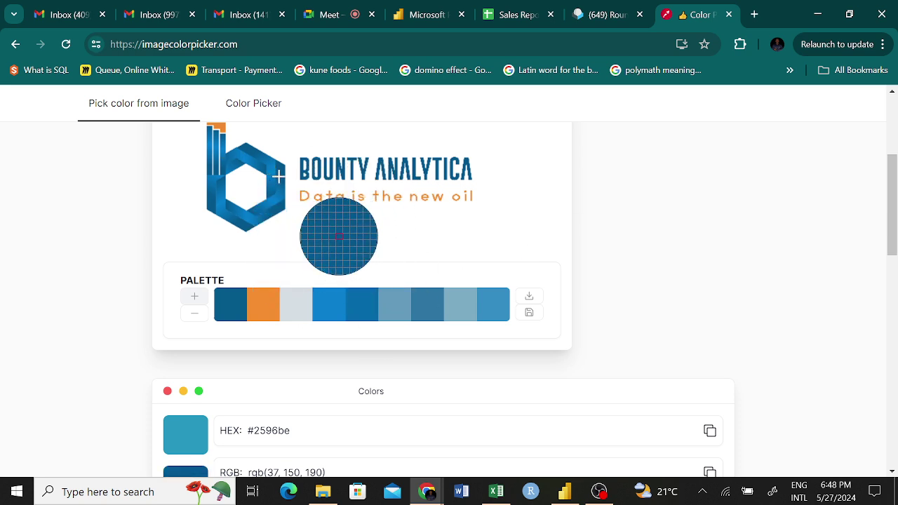
pyautogui.click(279, 176)
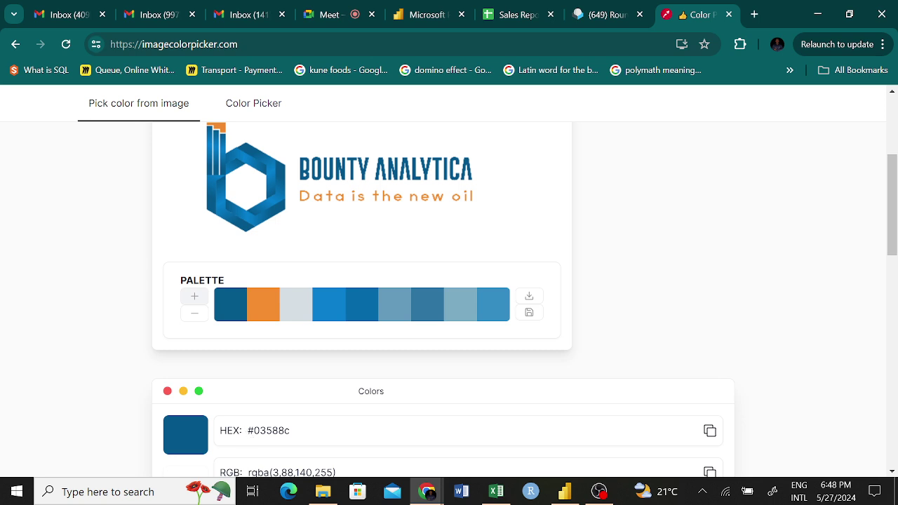
pyautogui.scroll(-1, 470, 432)
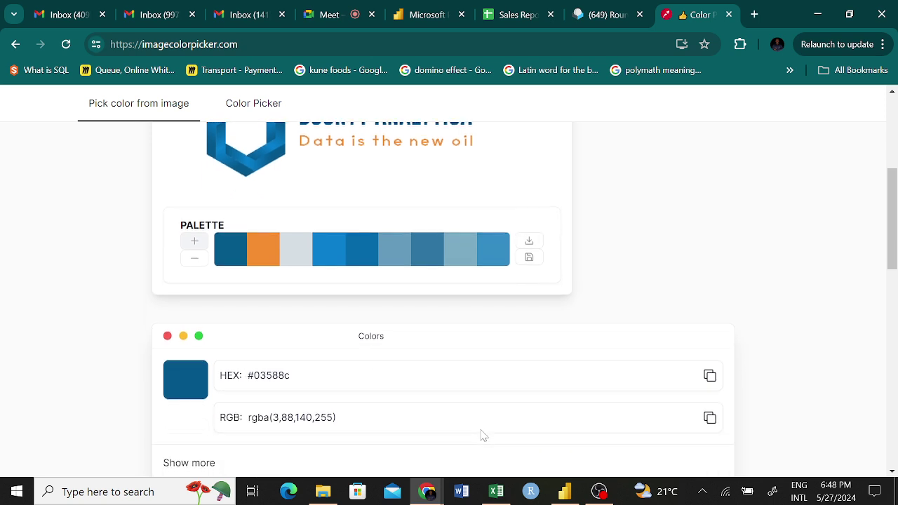
pyautogui.click(710, 373)
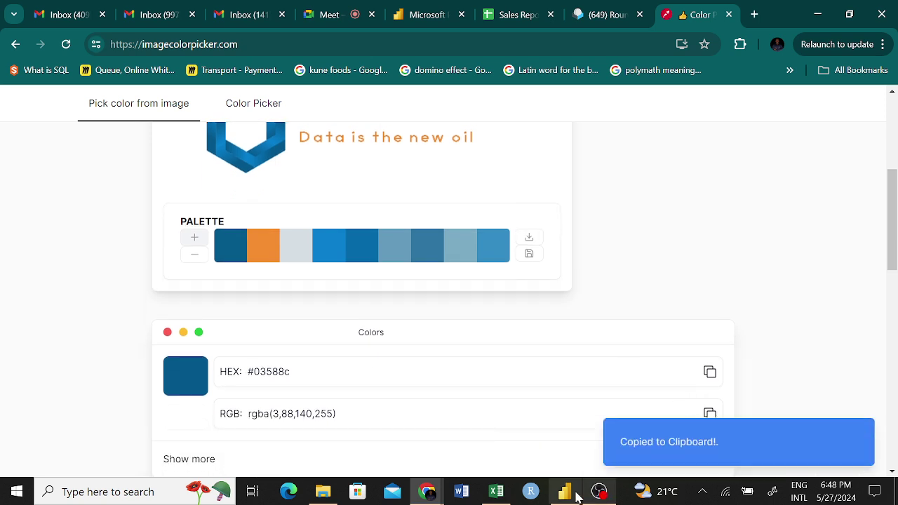
# Step: Switch back to Power BI and set the Sales Representatives slicer title's text color to the custom hex #03588C
pyautogui.click(572, 493)
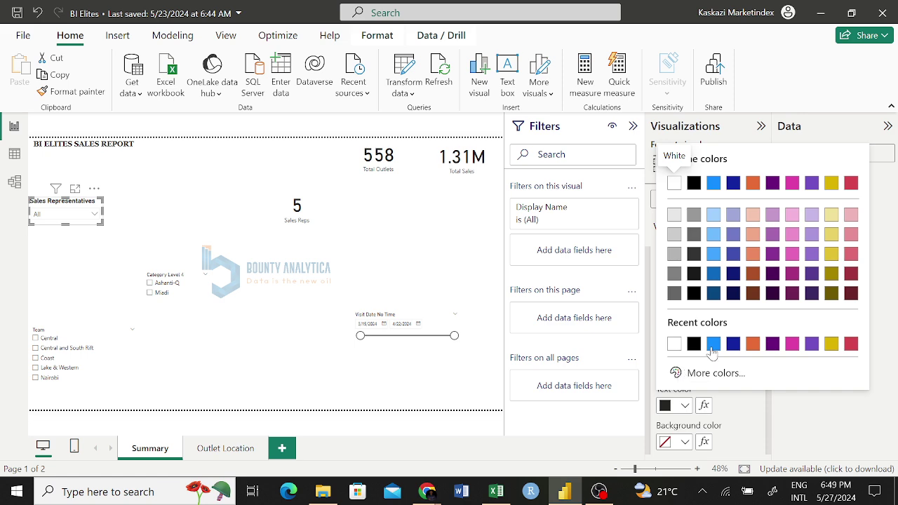
pyautogui.click(733, 343)
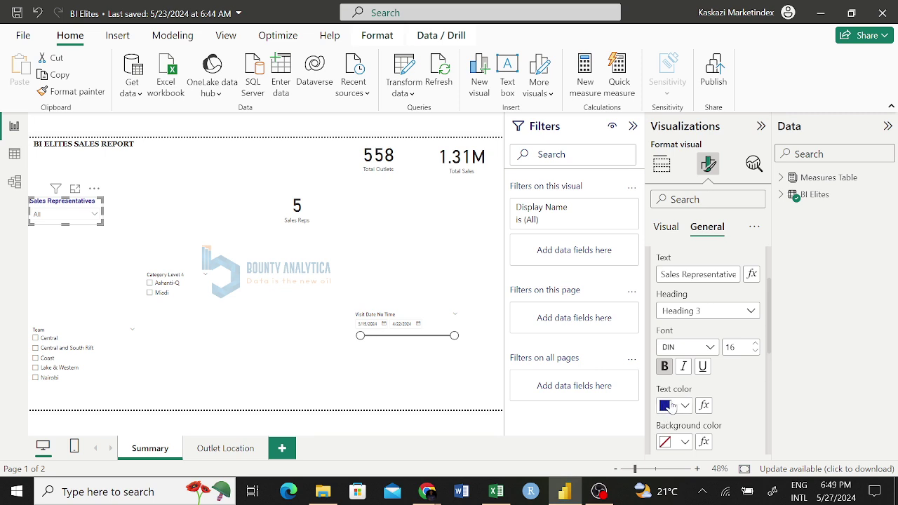
pyautogui.click(671, 407)
pyautogui.click(682, 373)
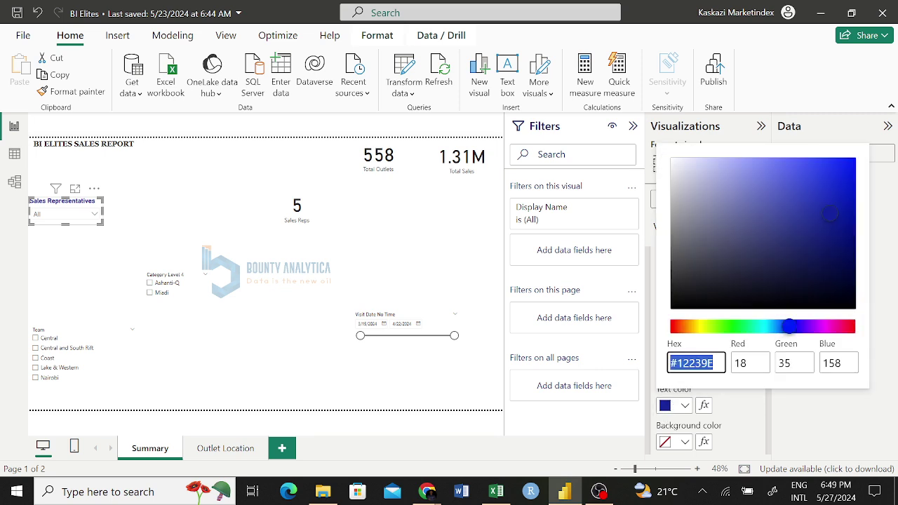
pyautogui.hotkey('ctrl', 'v')
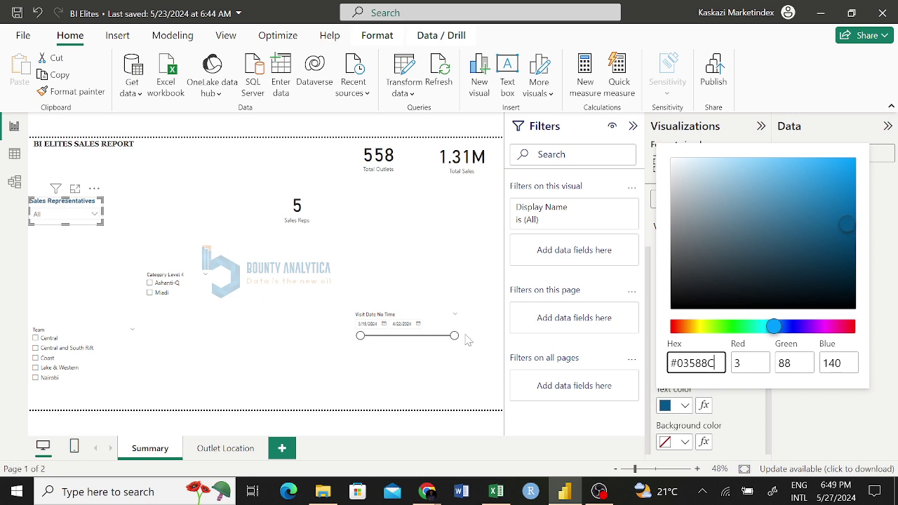
pyautogui.click(839, 416)
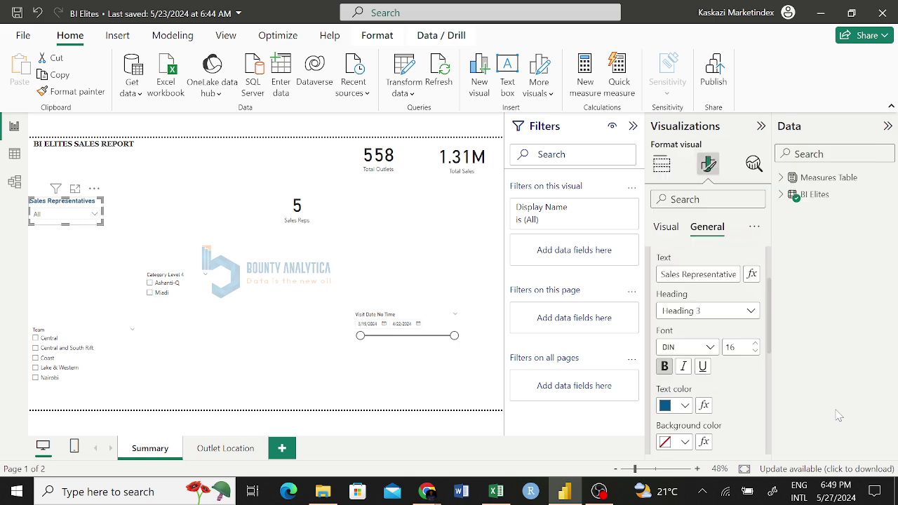
# Step: Switch to the online color picker, pick the orange #f28a2e from the accent atop the logo's b, and copy its HEX code
pyautogui.click(198, 282)
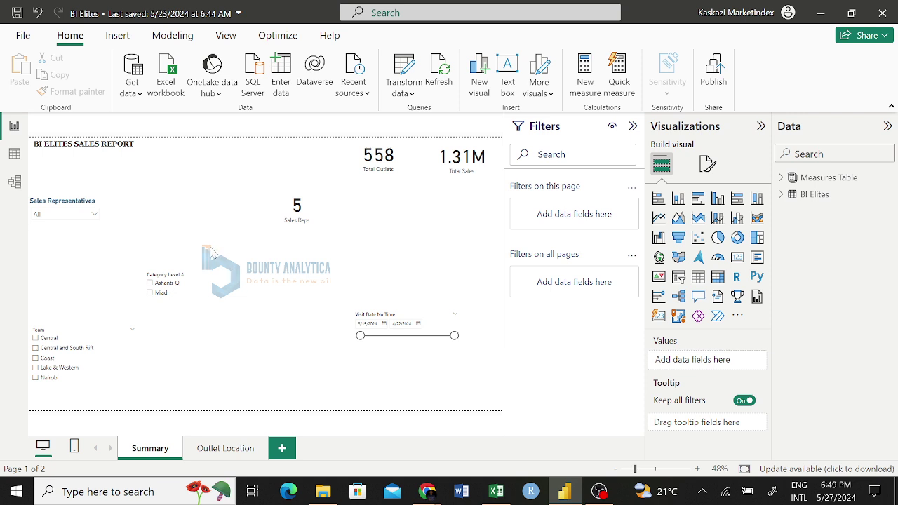
pyautogui.moveTo(427, 495)
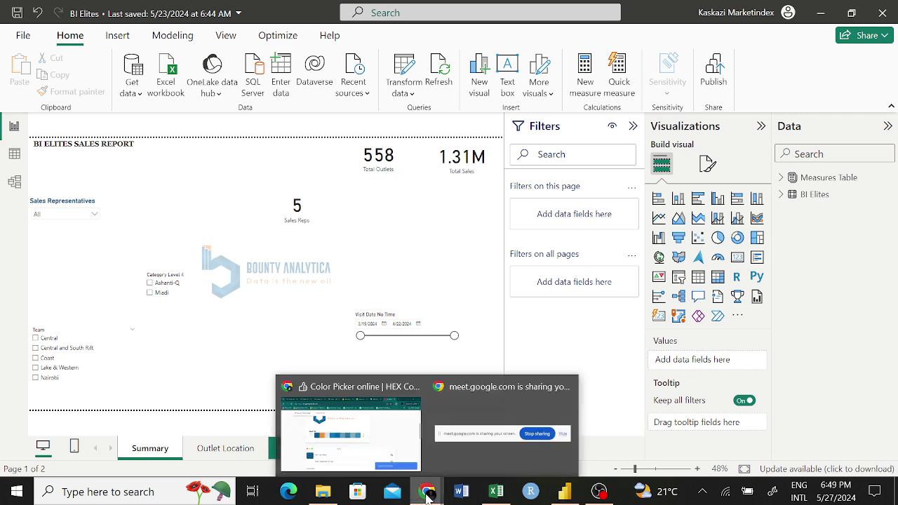
pyautogui.click(356, 424)
pyautogui.scroll(-1, 384, 289)
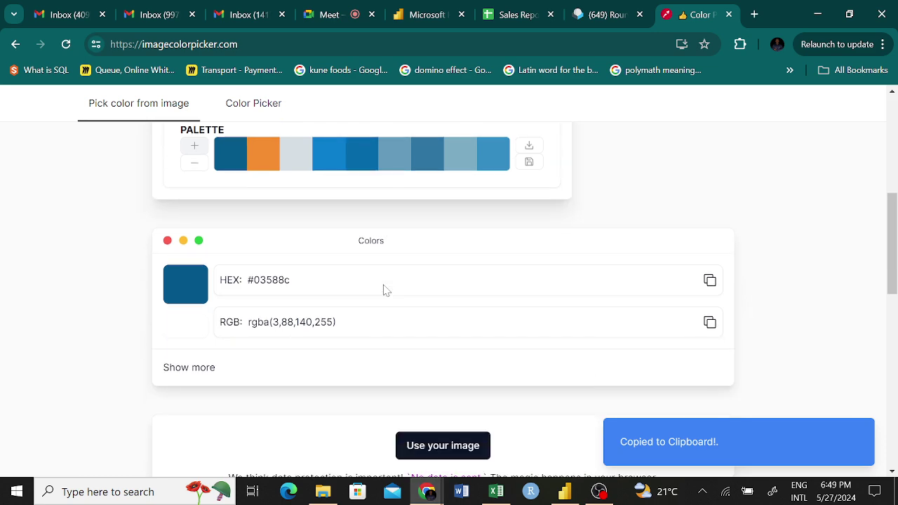
pyautogui.scroll(1, 384, 289)
pyautogui.click(263, 247)
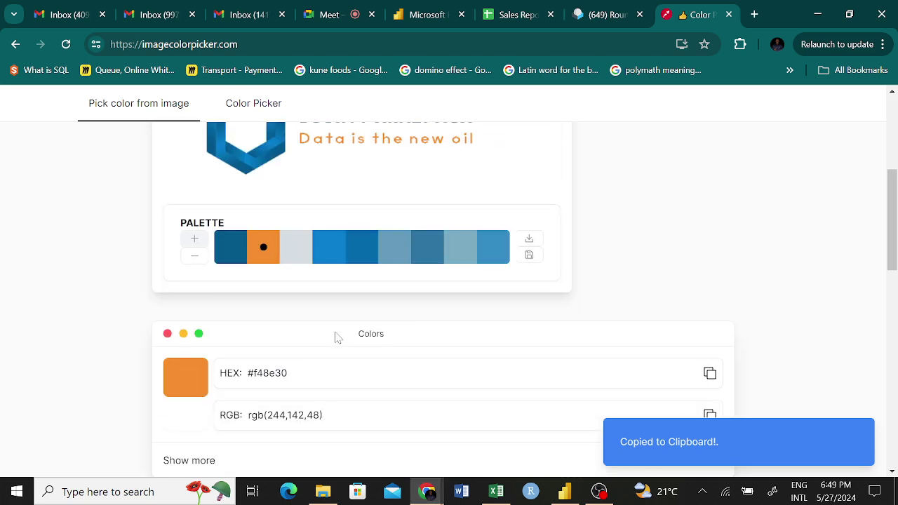
pyautogui.scroll(4, 335, 331)
pyautogui.scroll(-4, 335, 331)
pyautogui.scroll(1, 335, 331)
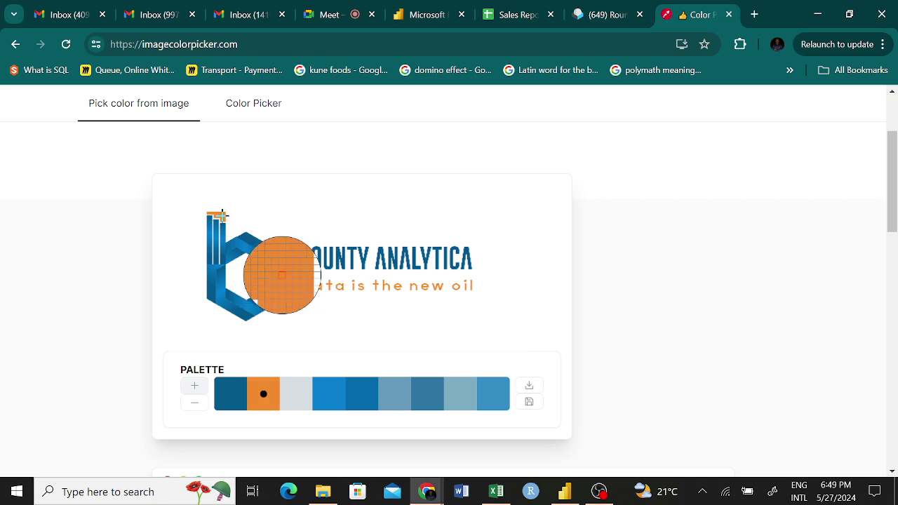
pyautogui.click(222, 215)
pyautogui.scroll(-2, 304, 316)
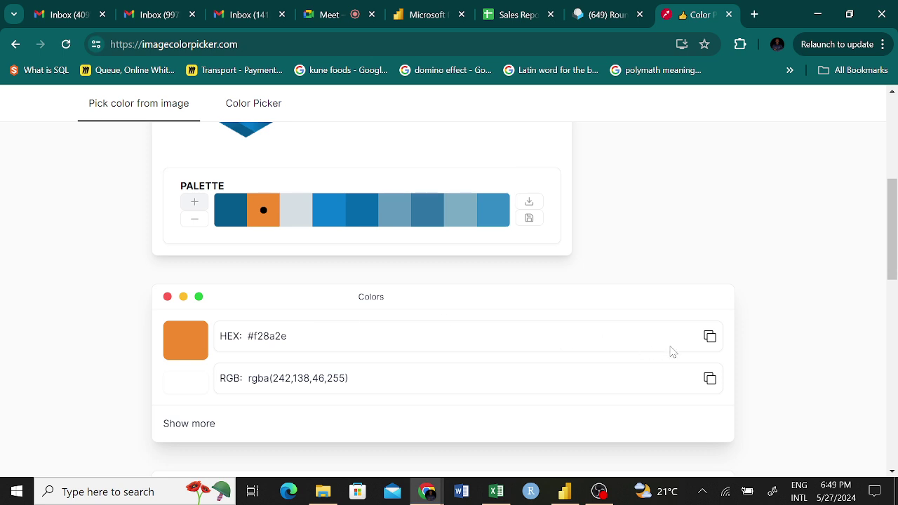
pyautogui.click(709, 337)
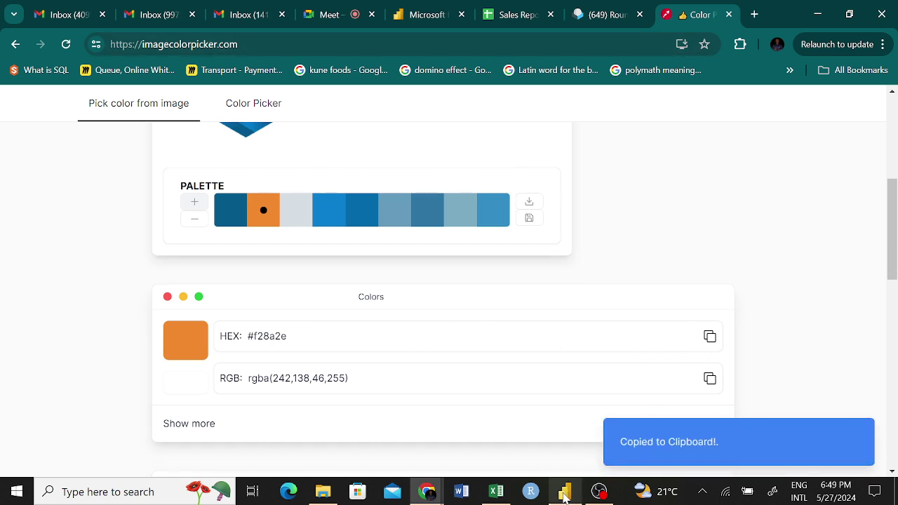
# Step: Switch back to Power BI and look through the general size and layout properties of the Sales Representatives slicer
pyautogui.click(564, 494)
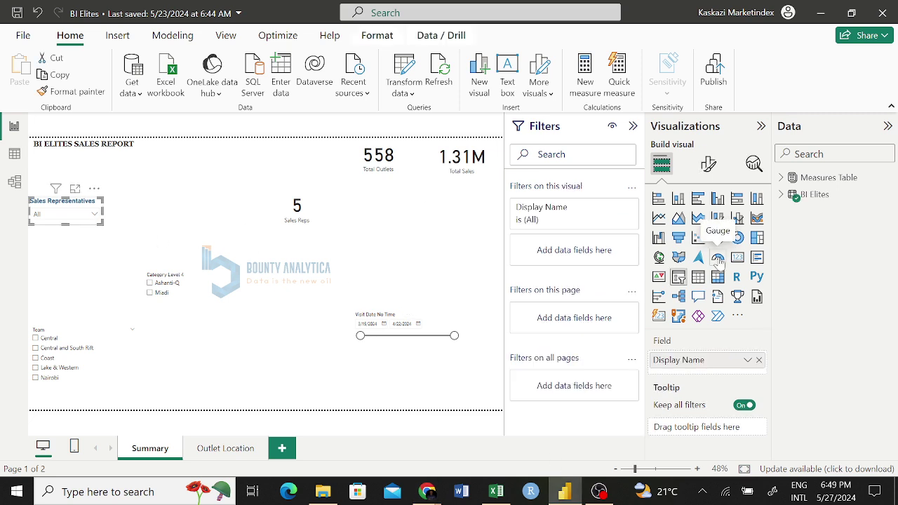
pyautogui.click(709, 163)
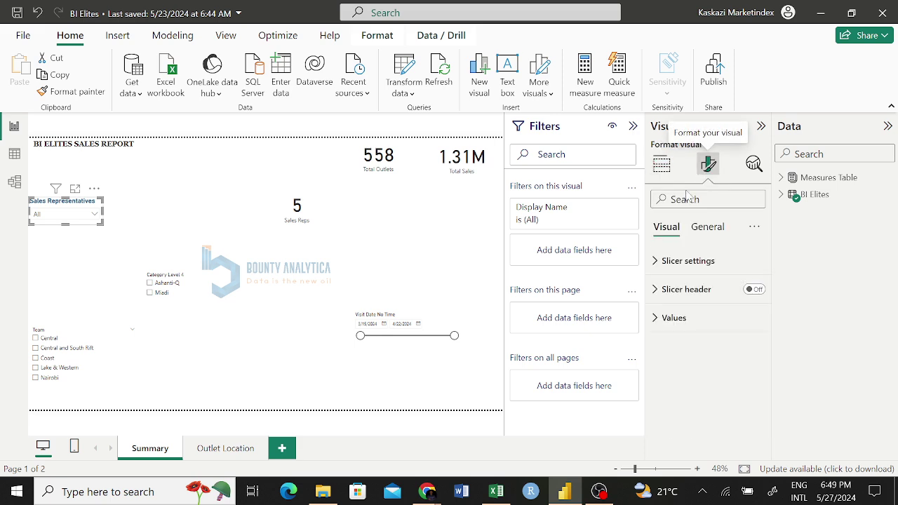
pyautogui.click(705, 228)
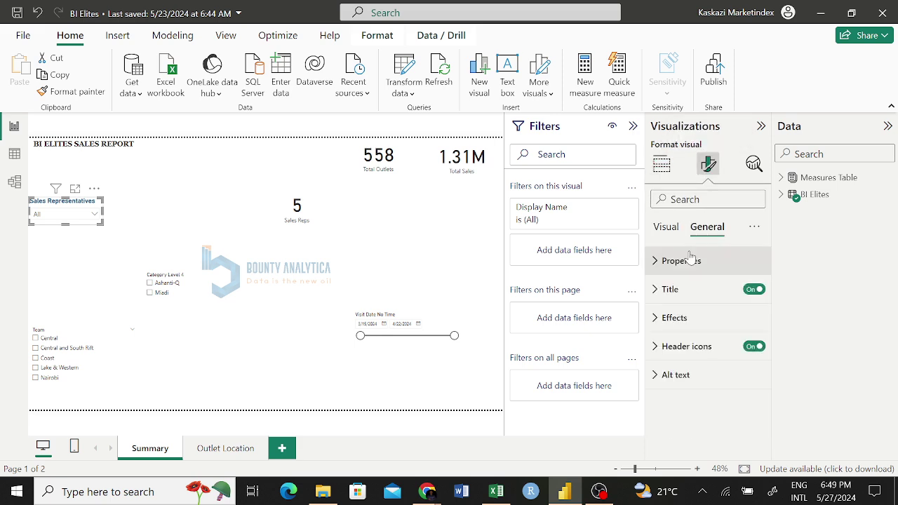
pyautogui.click(663, 261)
pyautogui.scroll(-4, 702, 315)
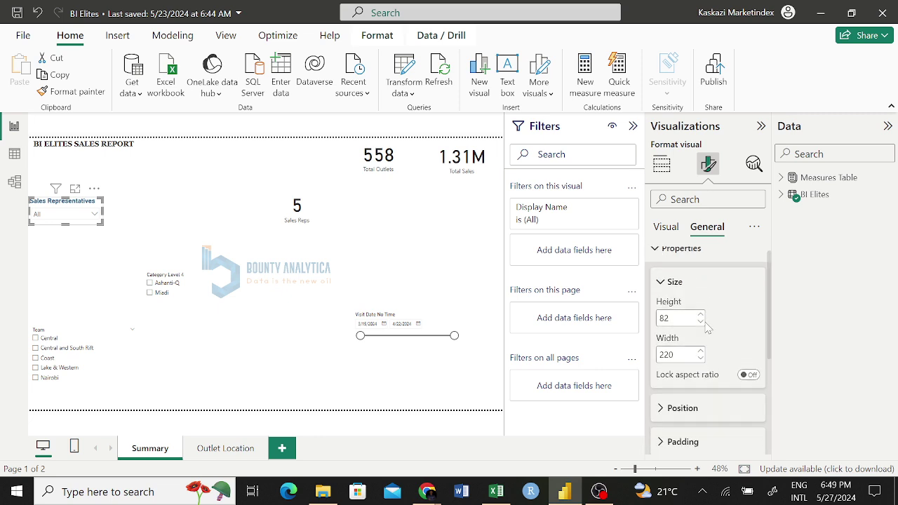
pyautogui.scroll(3, 707, 327)
pyautogui.scroll(1, 707, 327)
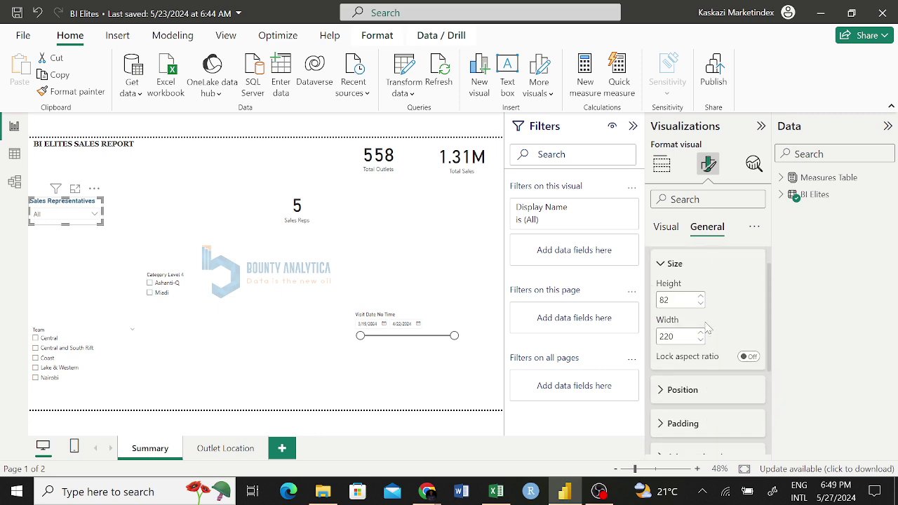
pyautogui.scroll(-3, 707, 328)
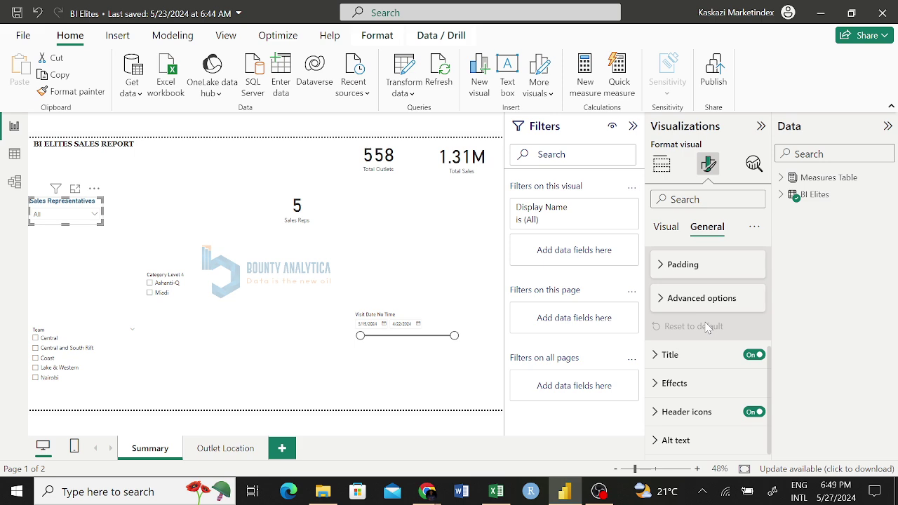
pyautogui.scroll(4, 707, 328)
pyautogui.click(656, 260)
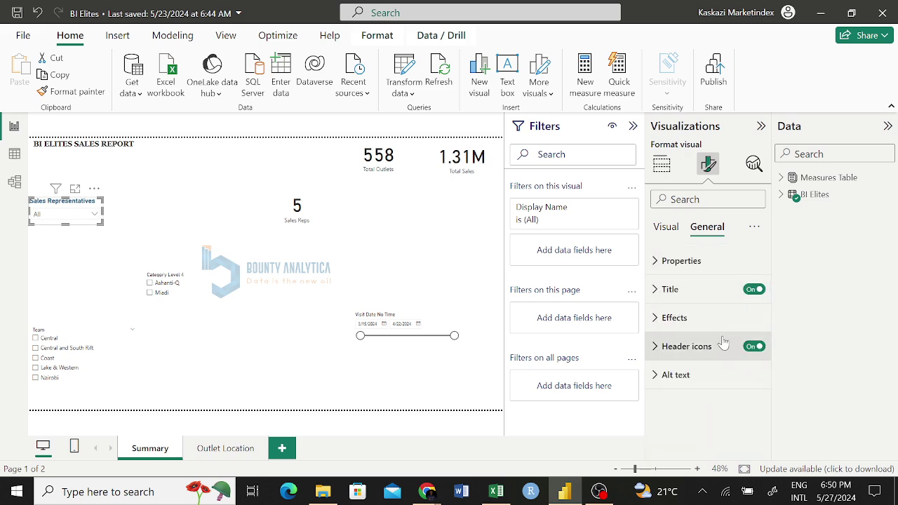
# Step: Set the Sales Representatives slicer title's background color to the custom hex #F28A2E
pyautogui.click(674, 289)
pyautogui.scroll(-2, 713, 330)
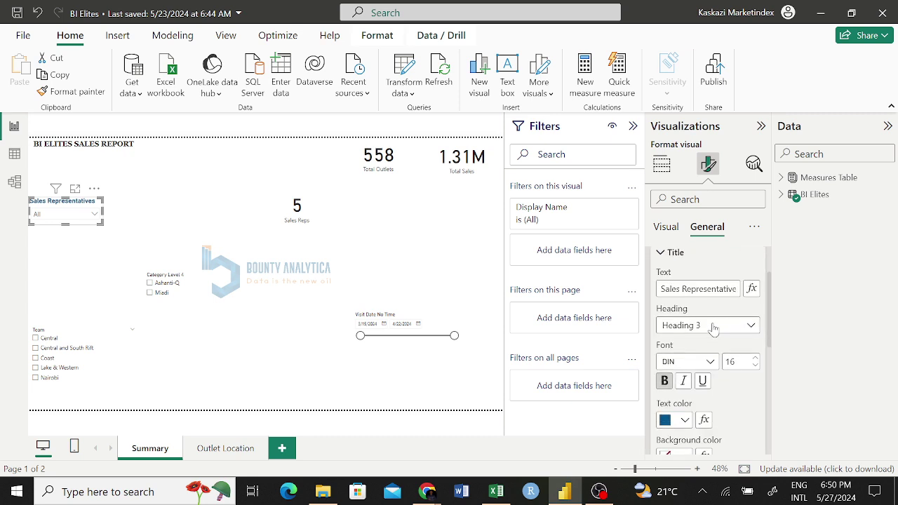
pyautogui.scroll(-2, 714, 330)
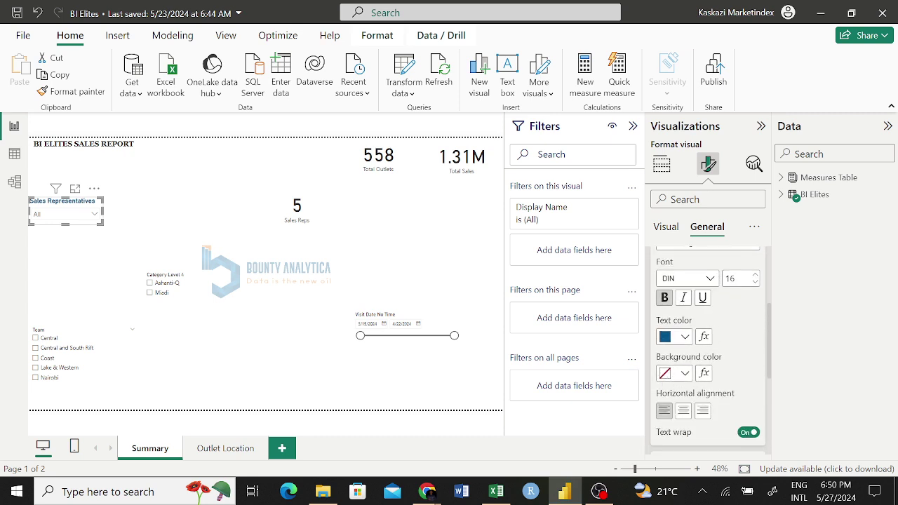
pyautogui.click(667, 375)
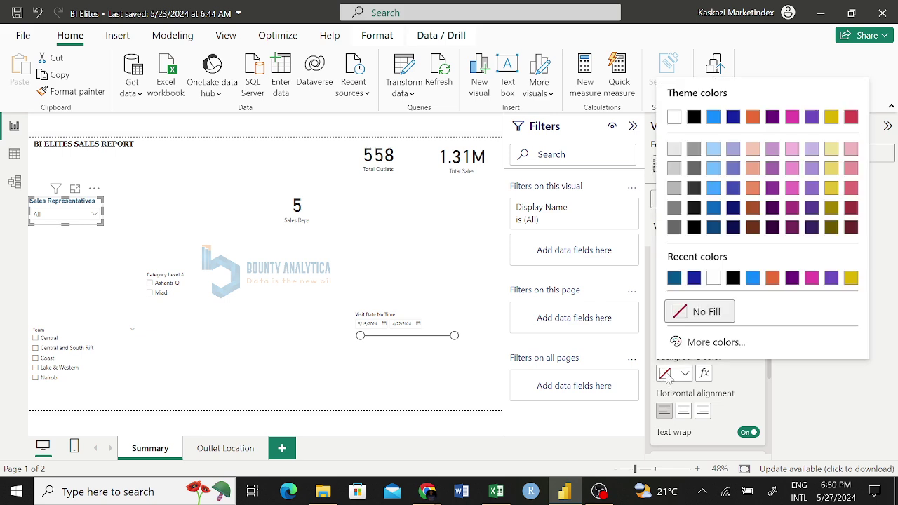
pyautogui.click(704, 342)
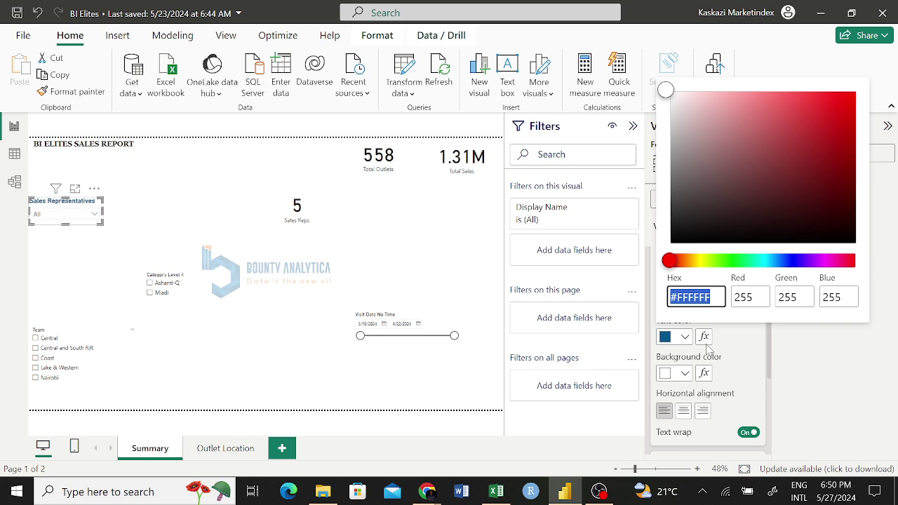
pyautogui.hotkey('ctrl', 'v')
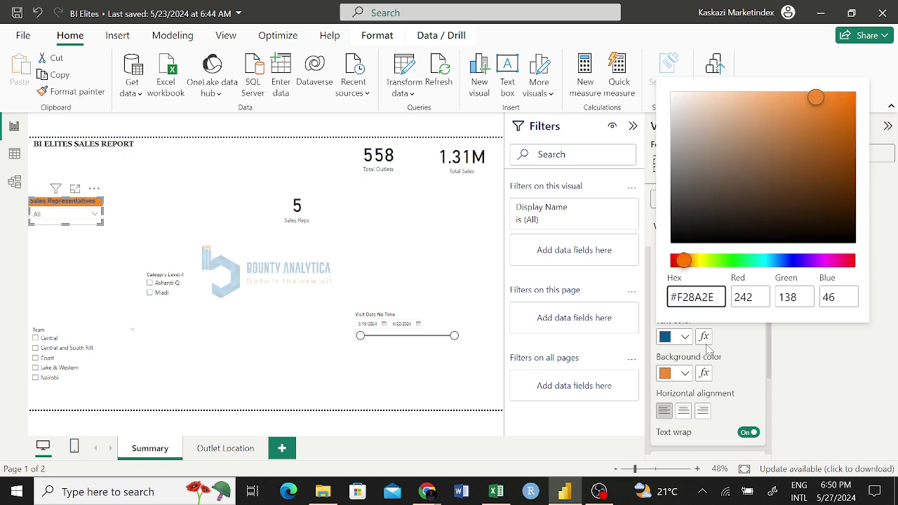
pyautogui.click(795, 390)
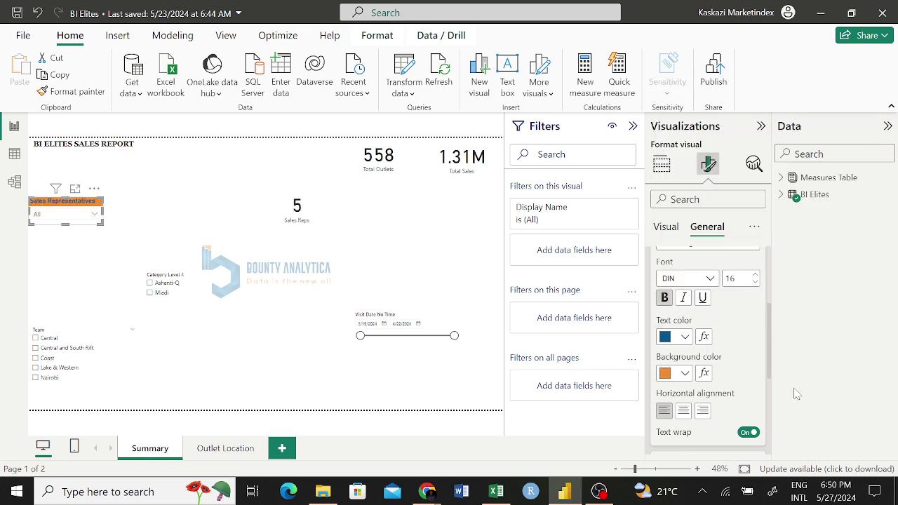
pyautogui.click(86, 256)
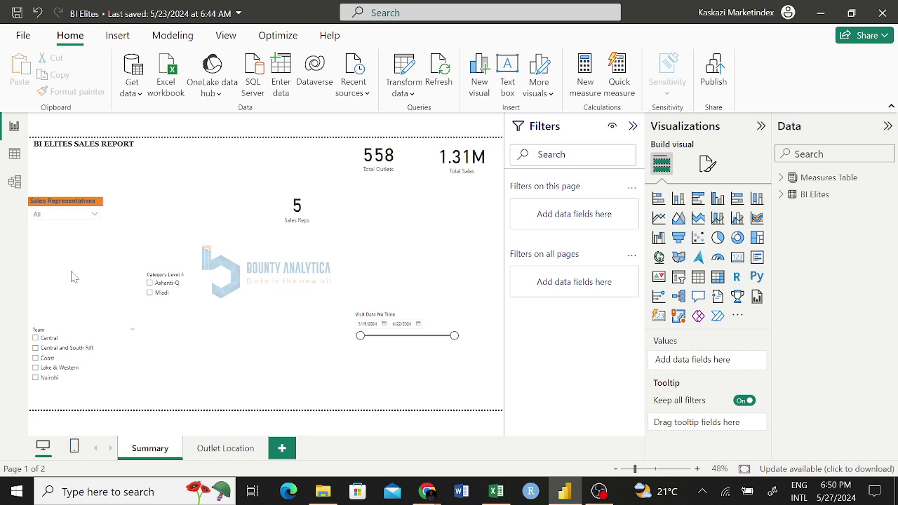
# Step: Examine the size, position and other general properties of the Sales Representatives slicer
pyautogui.click(101, 222)
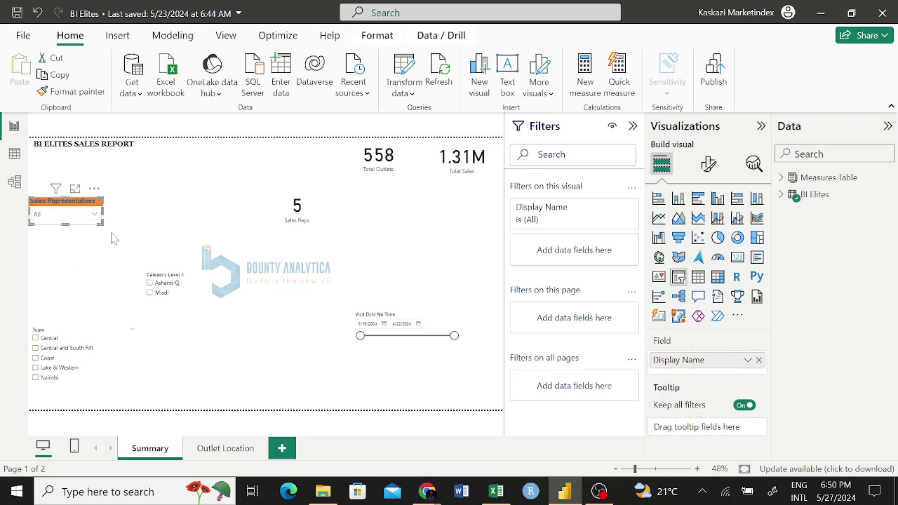
pyautogui.click(150, 215)
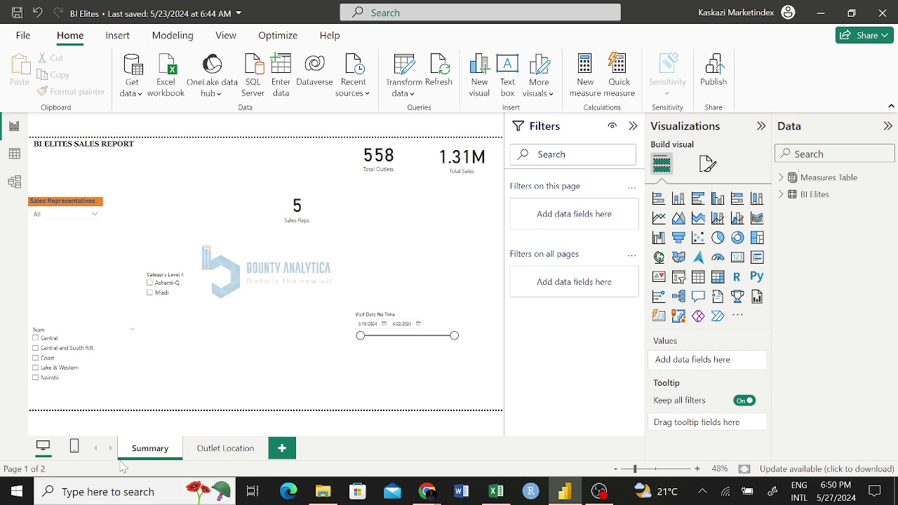
pyautogui.click(103, 225)
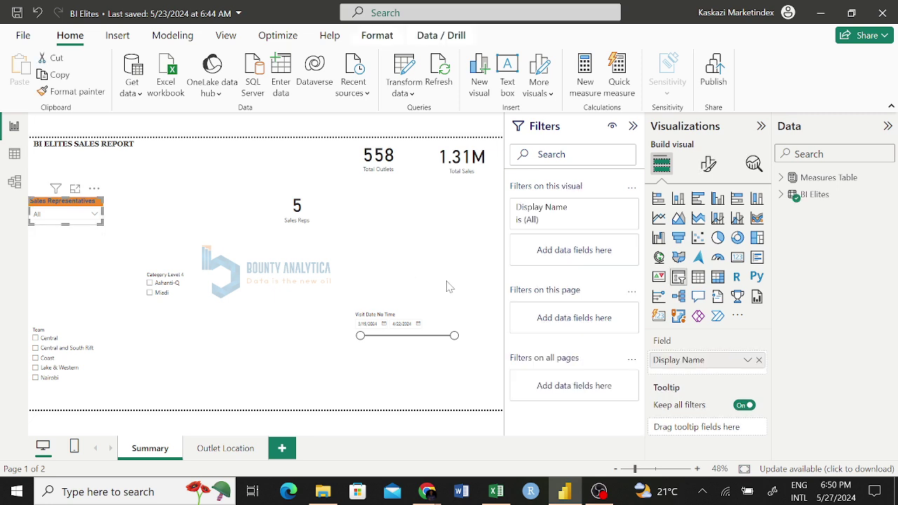
pyautogui.click(708, 170)
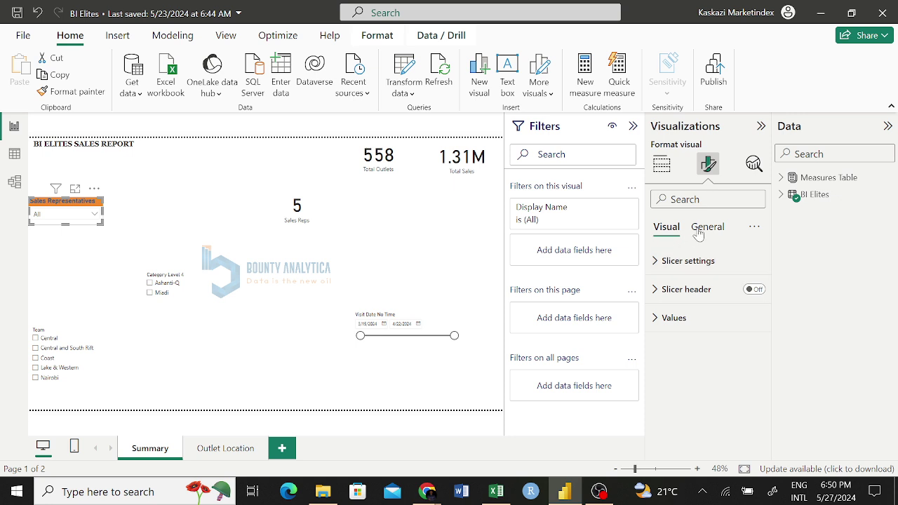
pyautogui.click(700, 233)
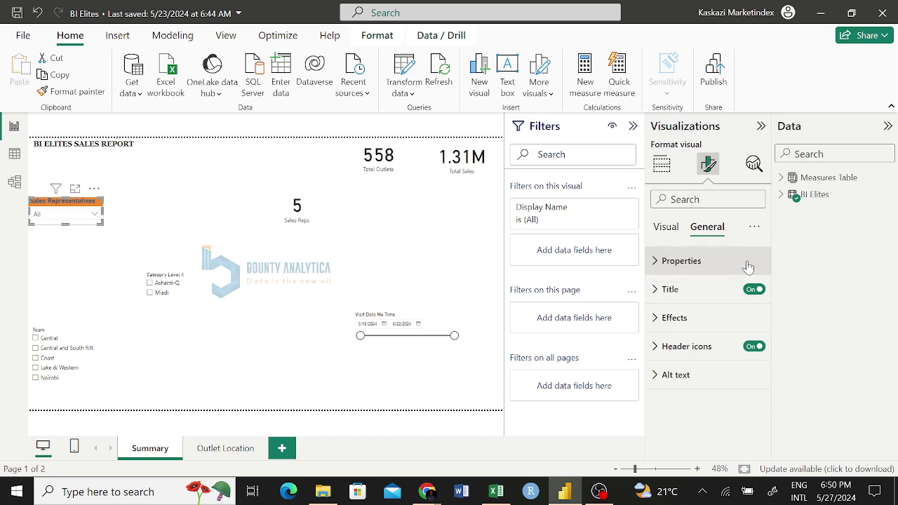
pyautogui.click(746, 266)
pyautogui.scroll(-3, 714, 364)
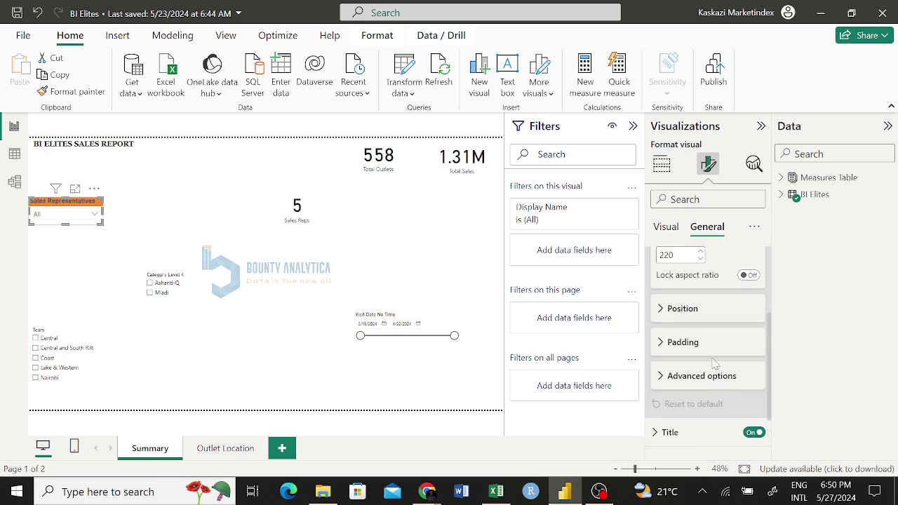
pyautogui.scroll(3, 714, 363)
pyautogui.scroll(-3, 714, 363)
pyautogui.scroll(1, 713, 363)
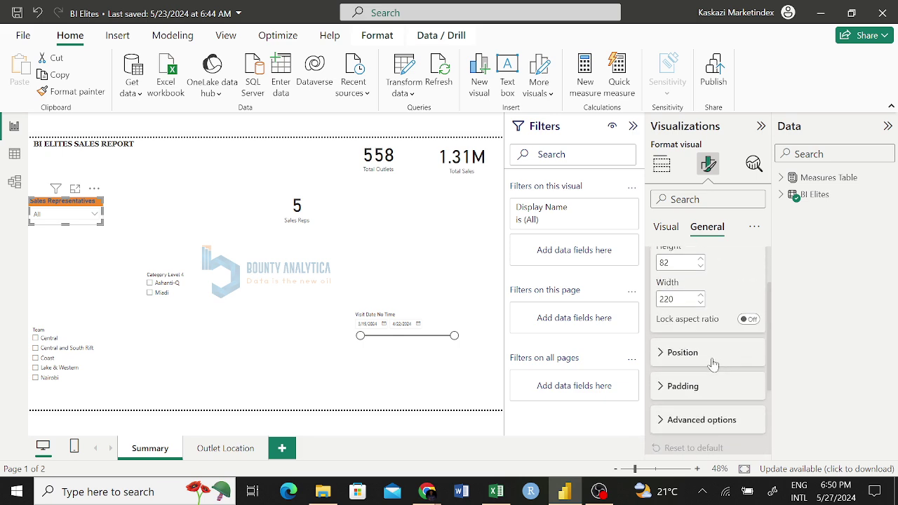
pyautogui.click(691, 358)
pyautogui.scroll(-2, 692, 362)
pyautogui.scroll(1, 692, 363)
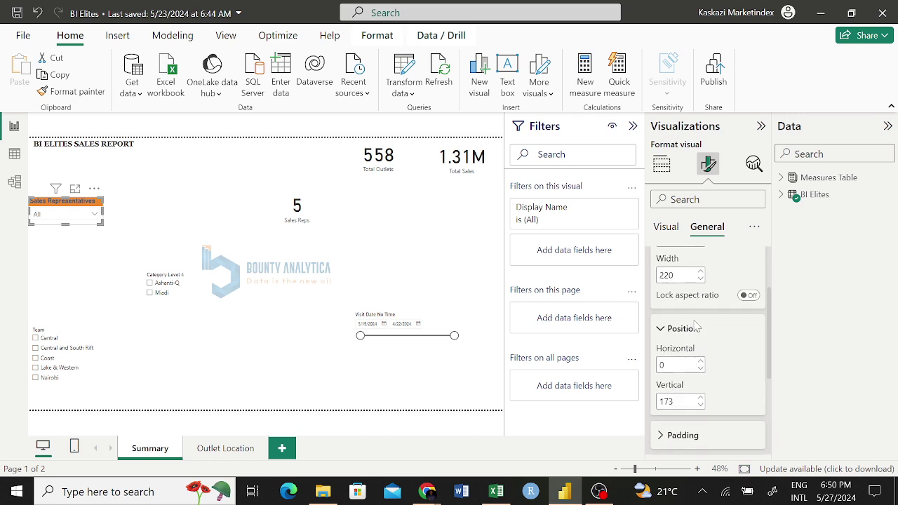
pyautogui.click(692, 329)
pyautogui.scroll(-2, 693, 335)
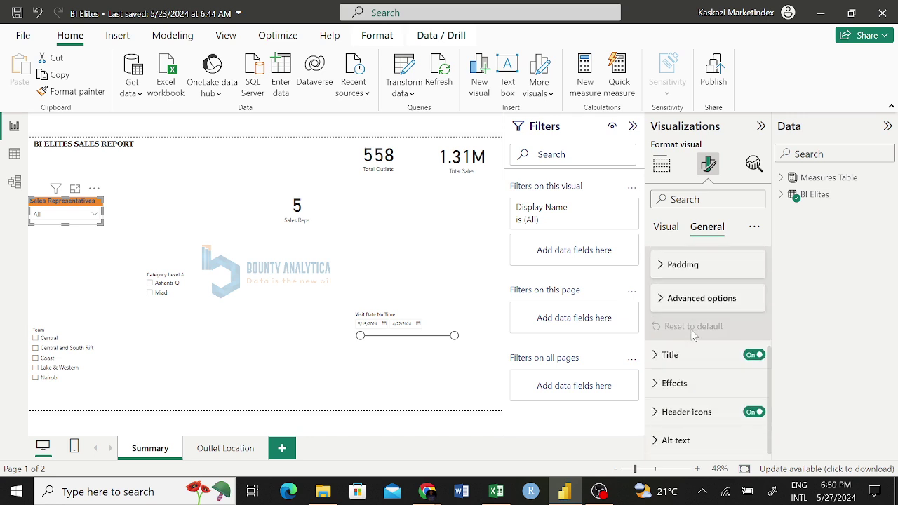
pyautogui.scroll(4, 693, 336)
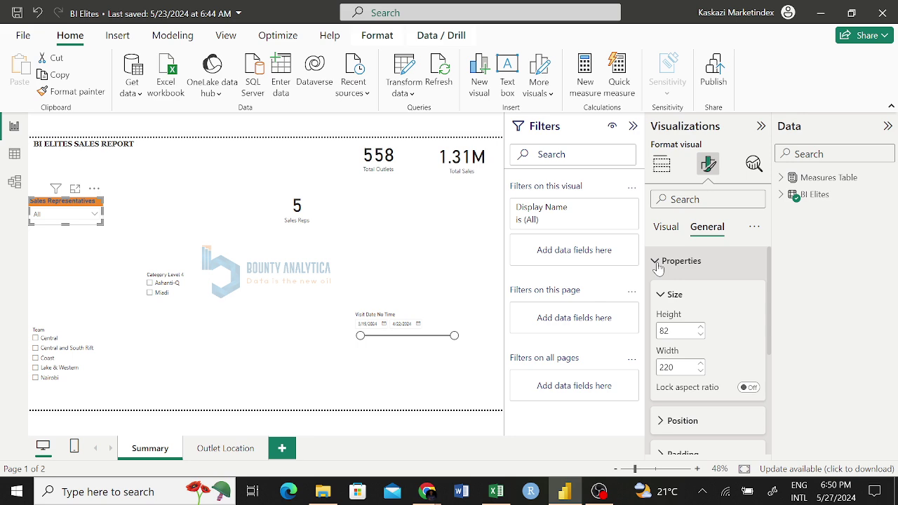
pyautogui.click(658, 265)
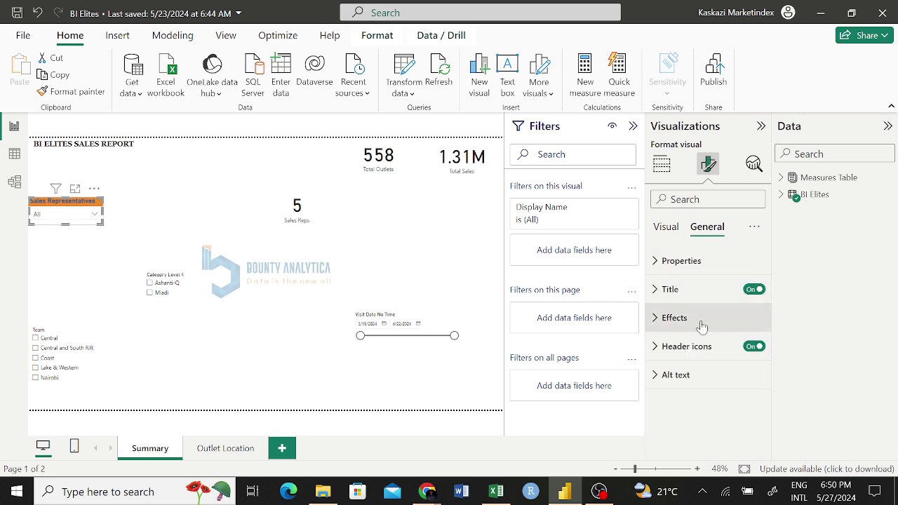
# Step: Check the style and selection options in the Sales Representatives slicer's visual settings
pyautogui.click(665, 231)
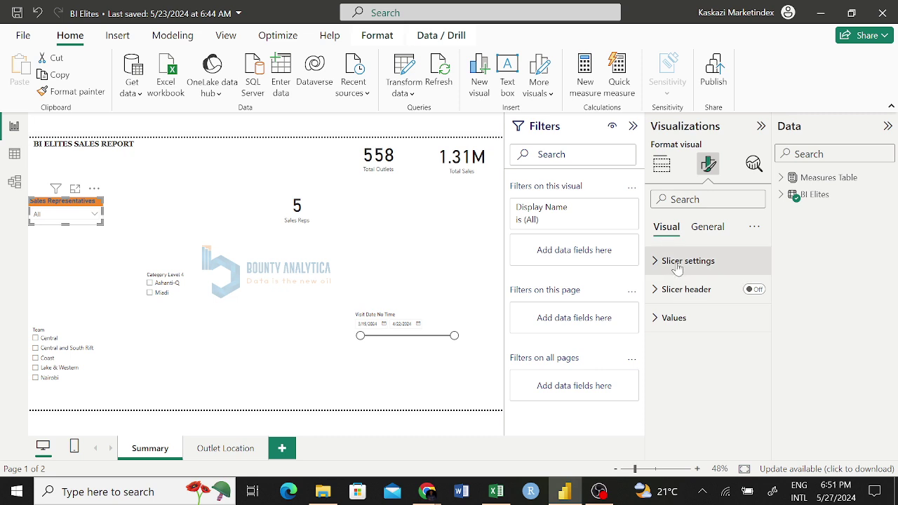
pyautogui.click(659, 262)
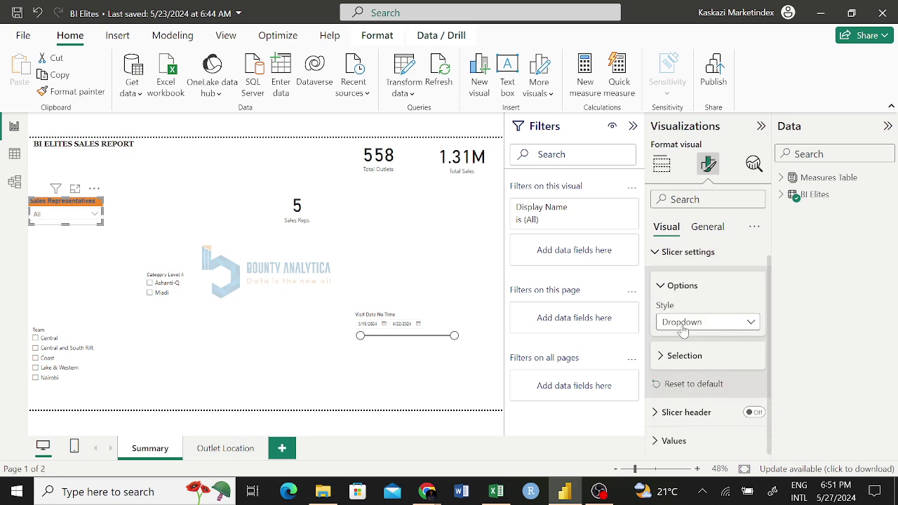
pyautogui.scroll(1, 680, 326)
pyautogui.click(667, 266)
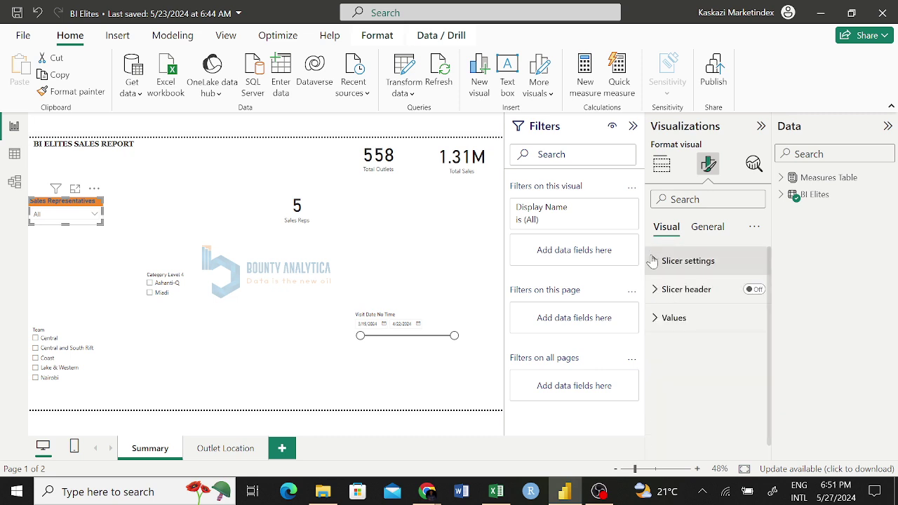
# Step: Look through the Sales Representatives slicer's general and visual format settings, including its style and selection options
pyautogui.click(706, 226)
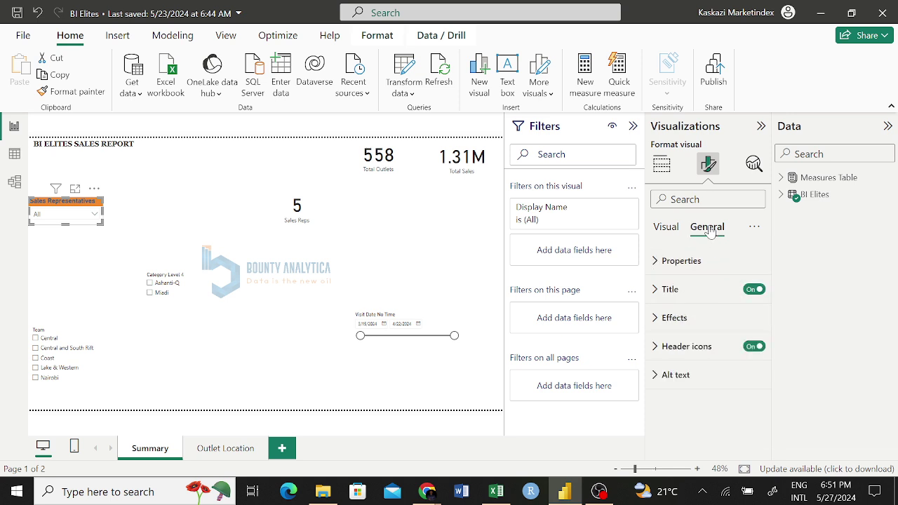
pyautogui.click(754, 227)
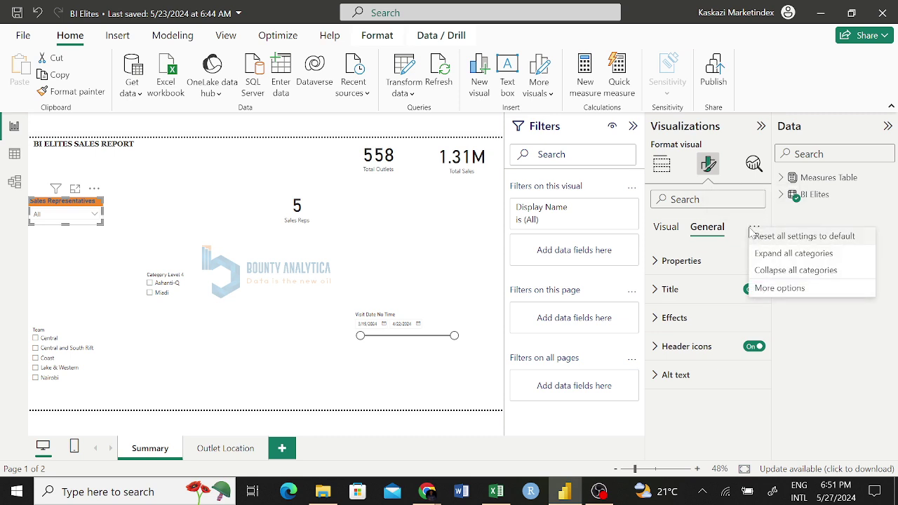
pyautogui.click(663, 166)
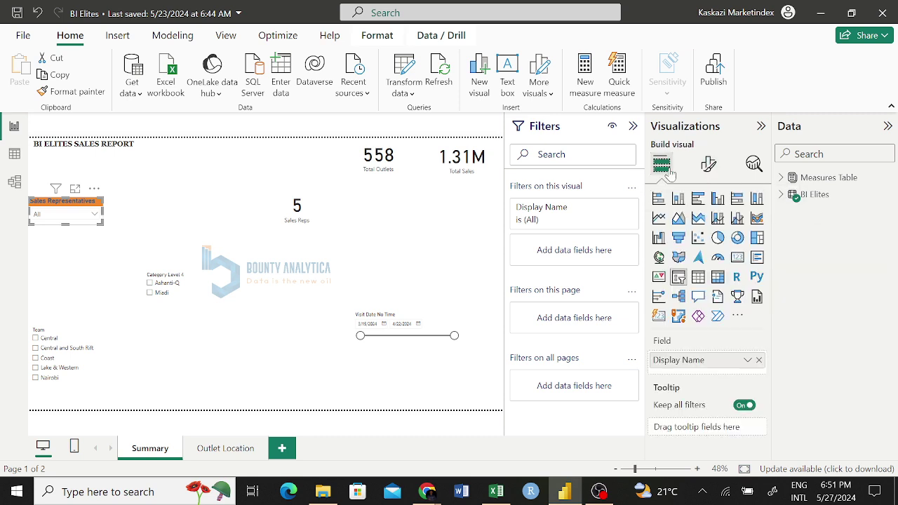
pyautogui.click(709, 166)
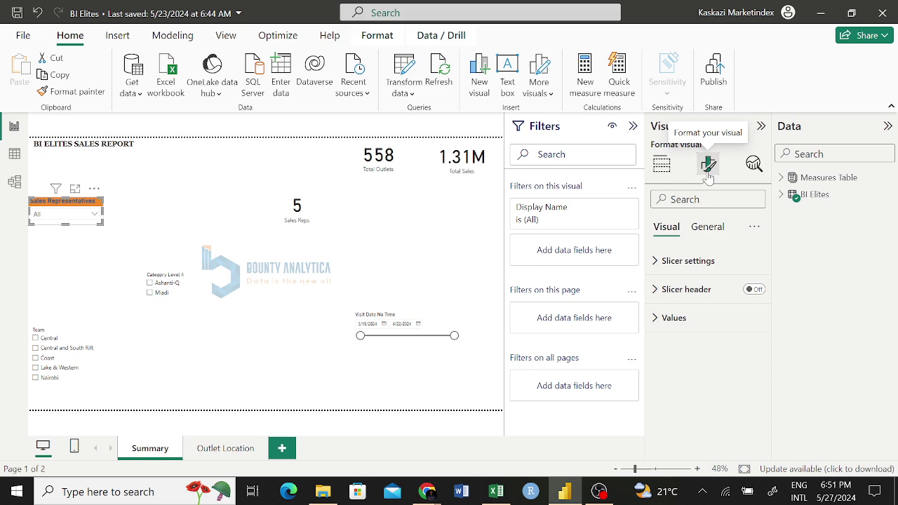
pyautogui.click(709, 228)
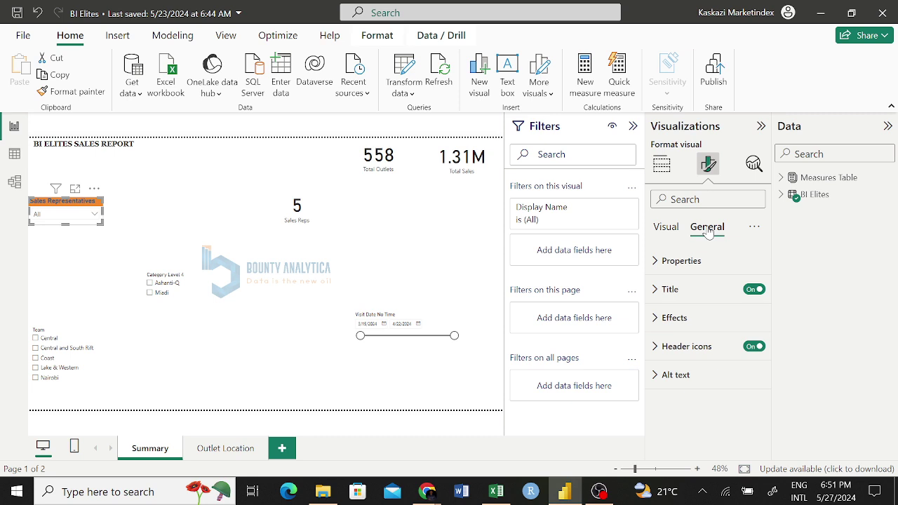
pyautogui.click(668, 229)
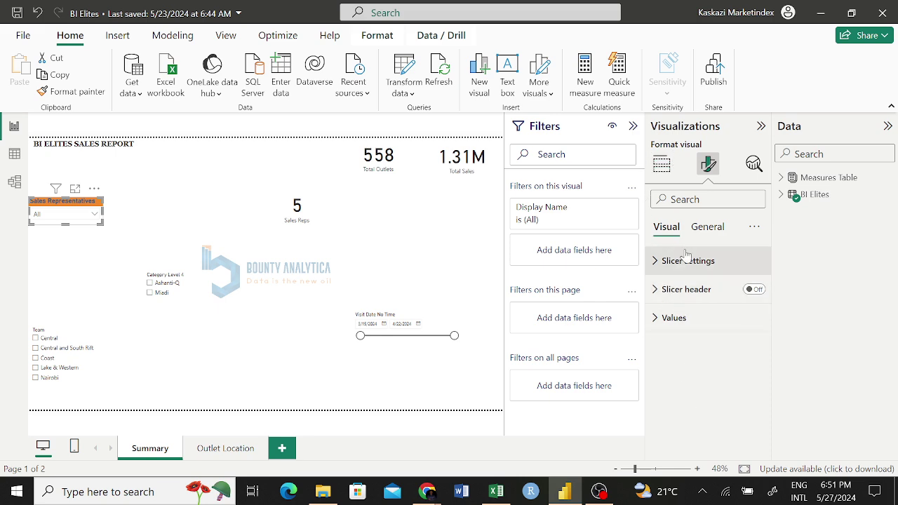
pyautogui.click(663, 260)
pyautogui.scroll(-1, 693, 372)
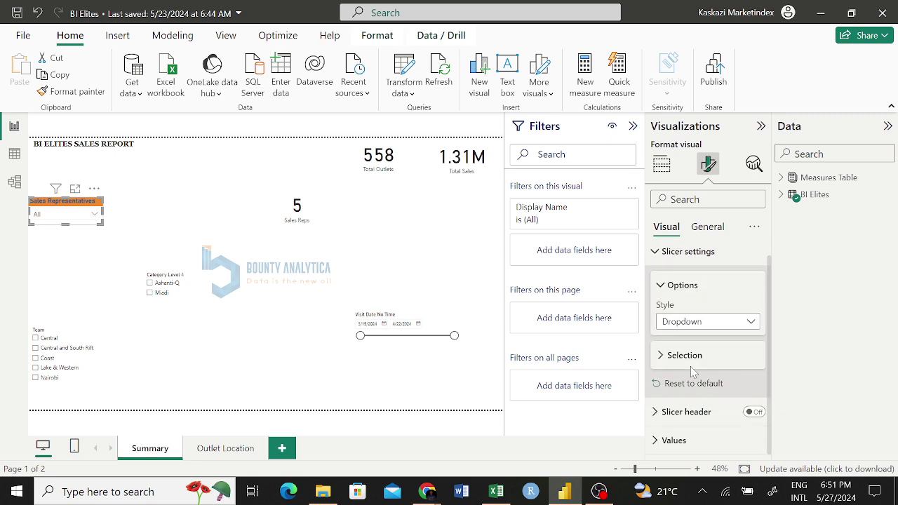
pyautogui.scroll(1, 693, 372)
pyautogui.click(658, 256)
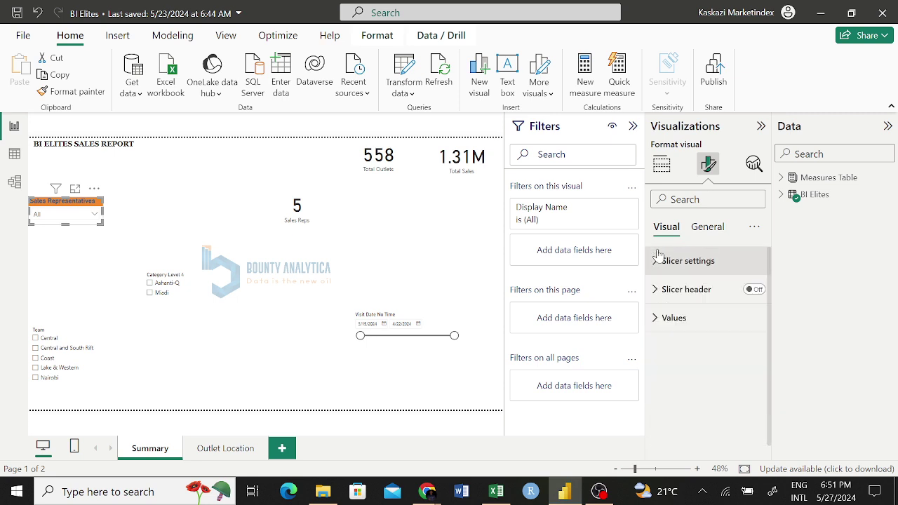
# Step: Turn on the visual border in the Sales Representatives slicer's effects and deselect the slicer to view it
pyautogui.click(707, 228)
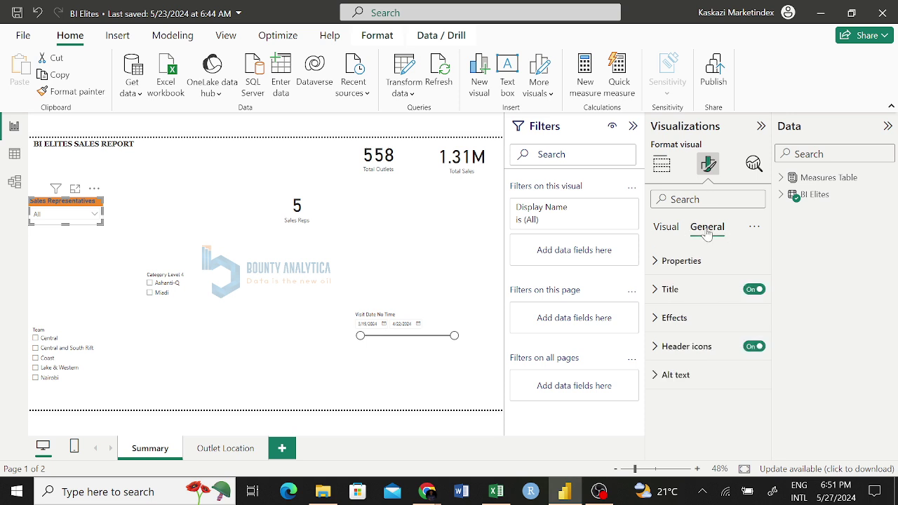
pyautogui.click(674, 318)
pyautogui.scroll(-3, 707, 323)
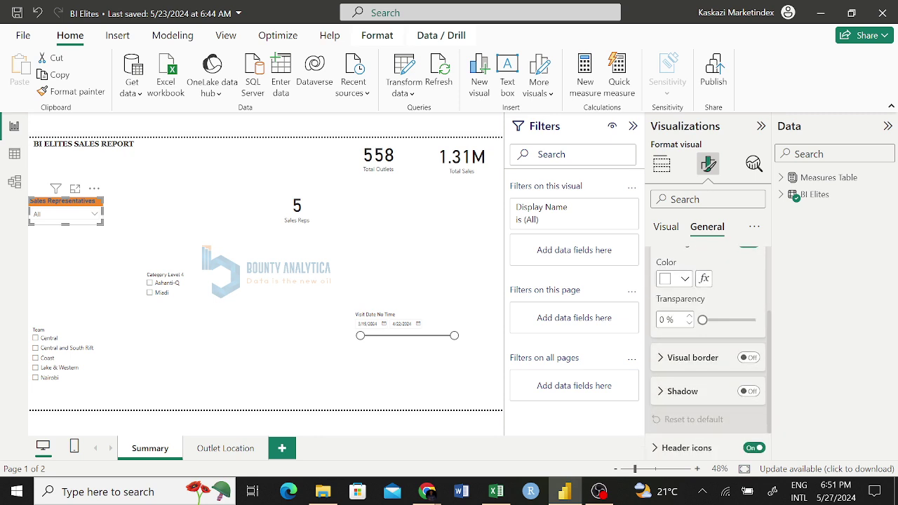
pyautogui.scroll(1, 667, 328)
pyautogui.scroll(-2, 667, 327)
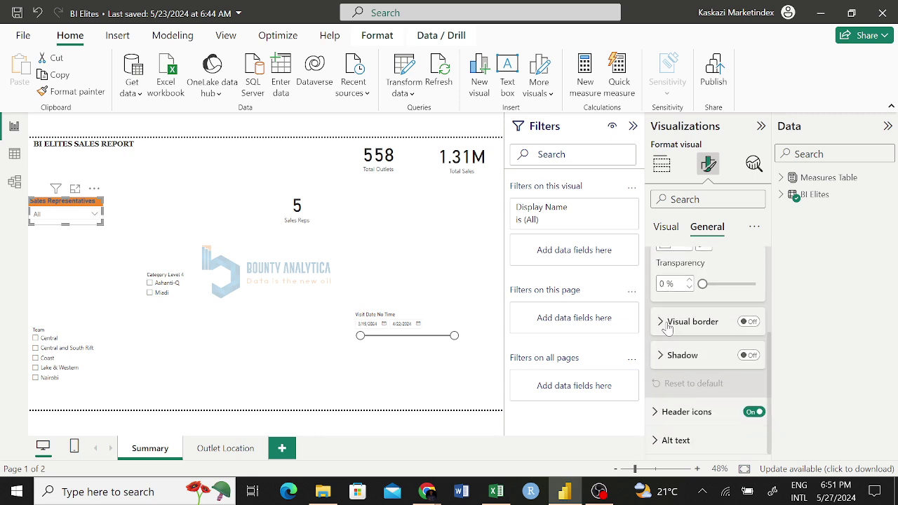
pyautogui.scroll(3, 737, 365)
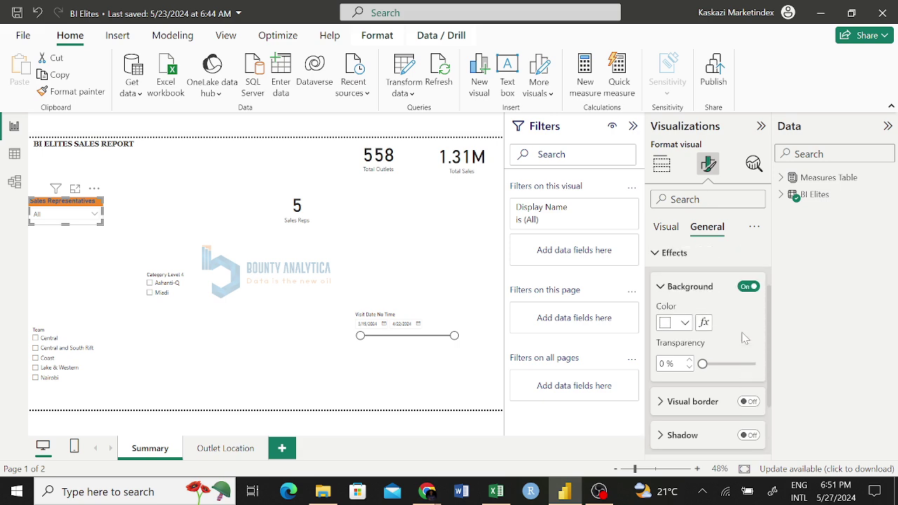
pyautogui.scroll(-3, 724, 418)
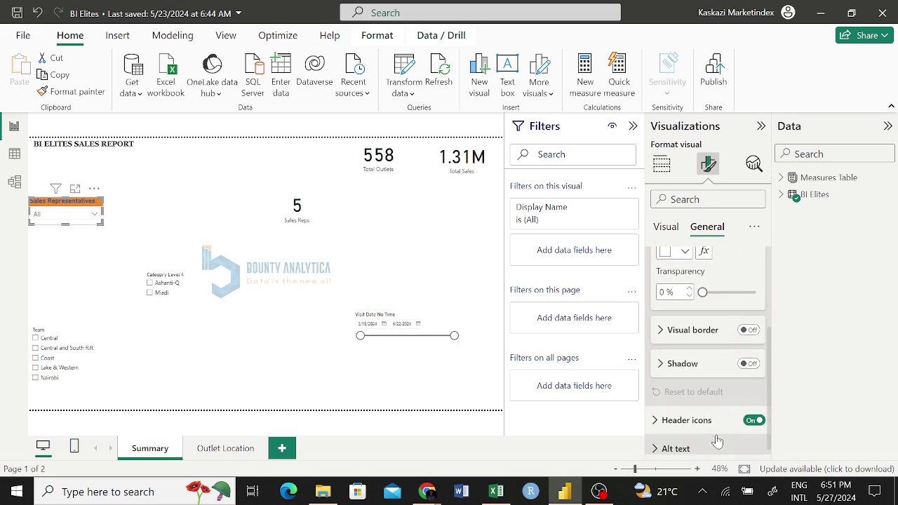
pyautogui.click(750, 325)
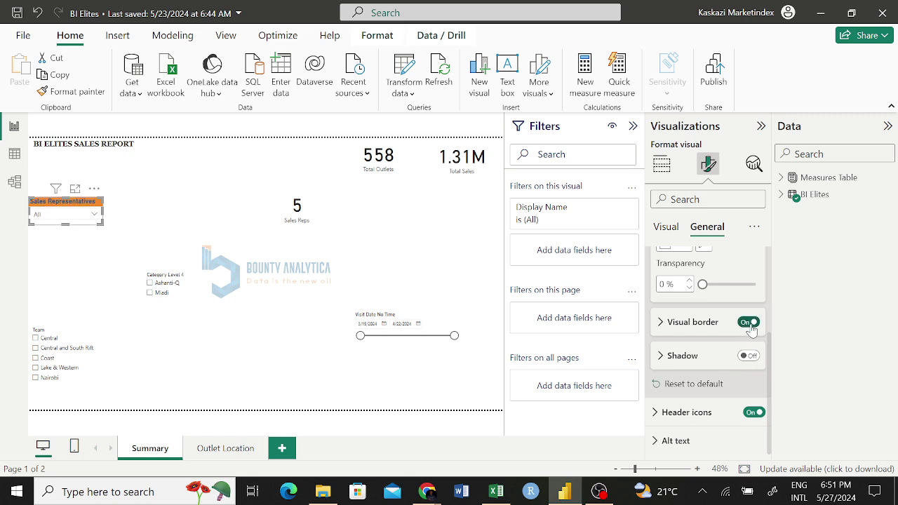
pyautogui.click(90, 275)
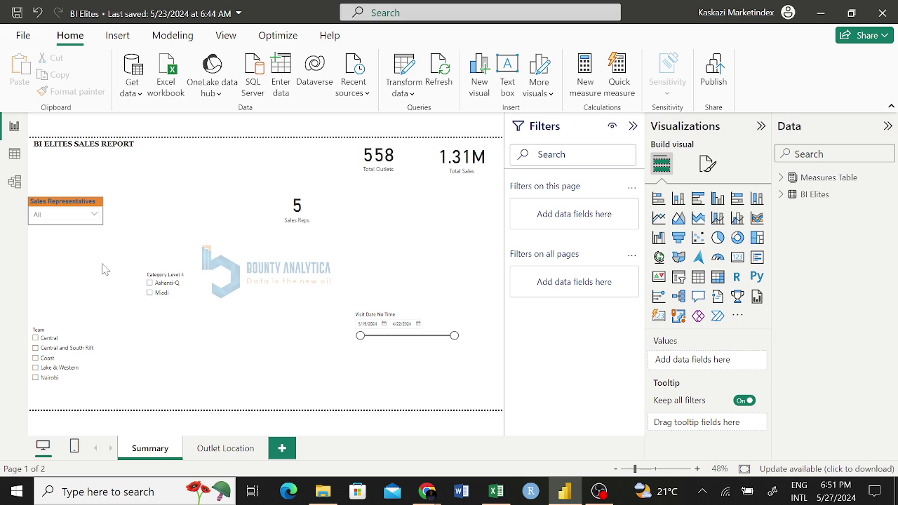
# Step: Reposition the Sales Representatives slicer just below the report title and shift the Category Level 4 slicer left to sit beneath it
pyautogui.moveTo(96, 203); pyautogui.dragTo(157, 196)
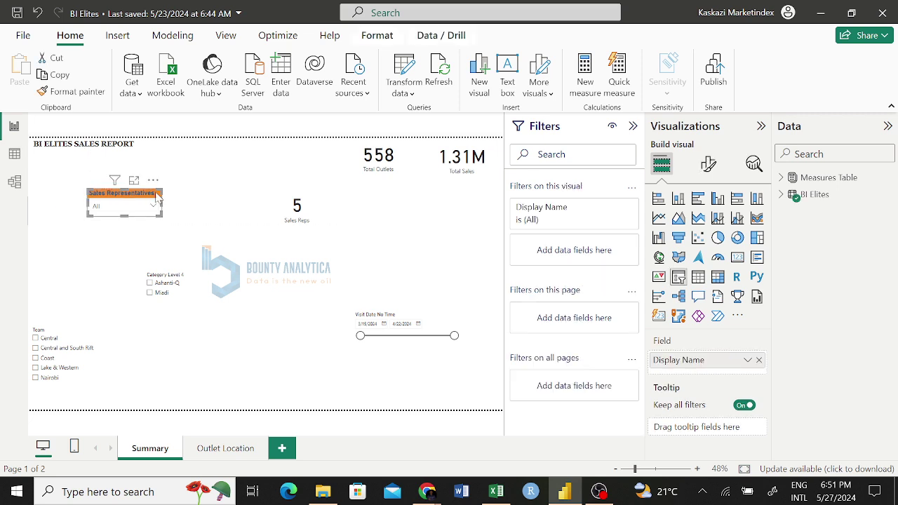
pyautogui.click(67, 283)
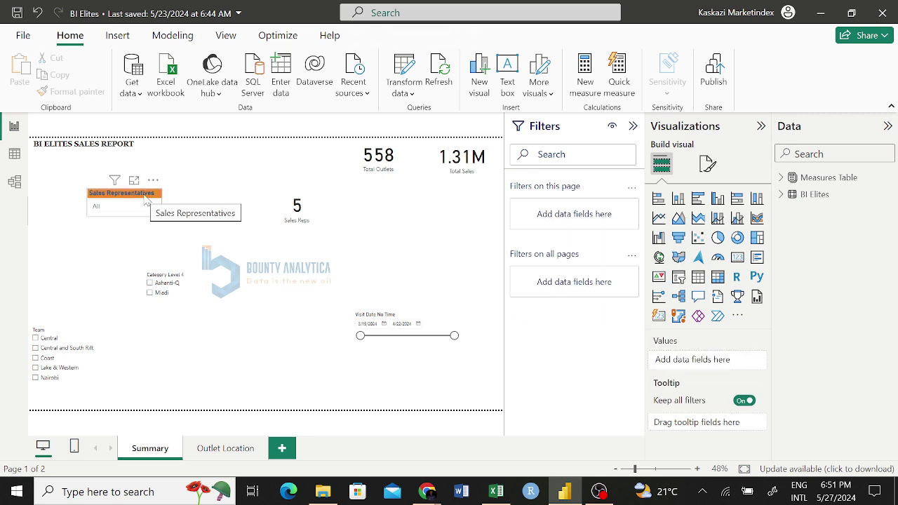
pyautogui.moveTo(131, 200); pyautogui.dragTo(80, 189)
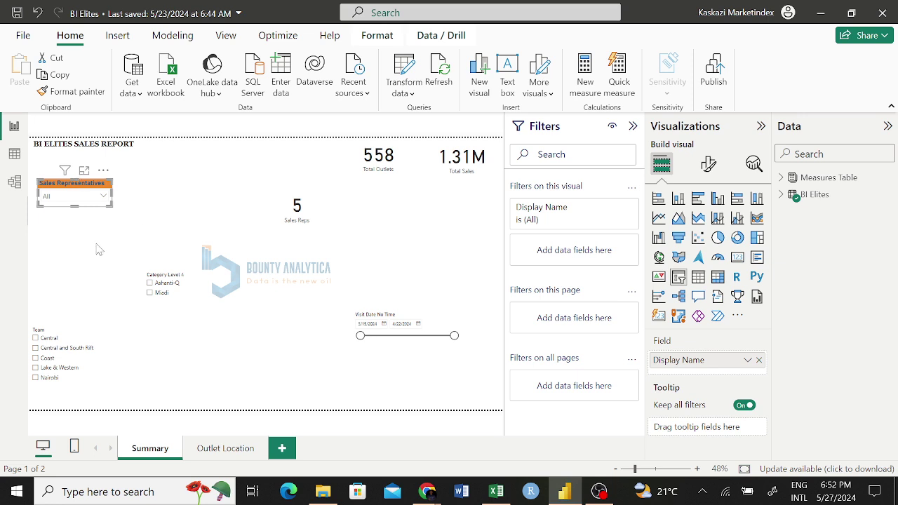
pyautogui.click(159, 227)
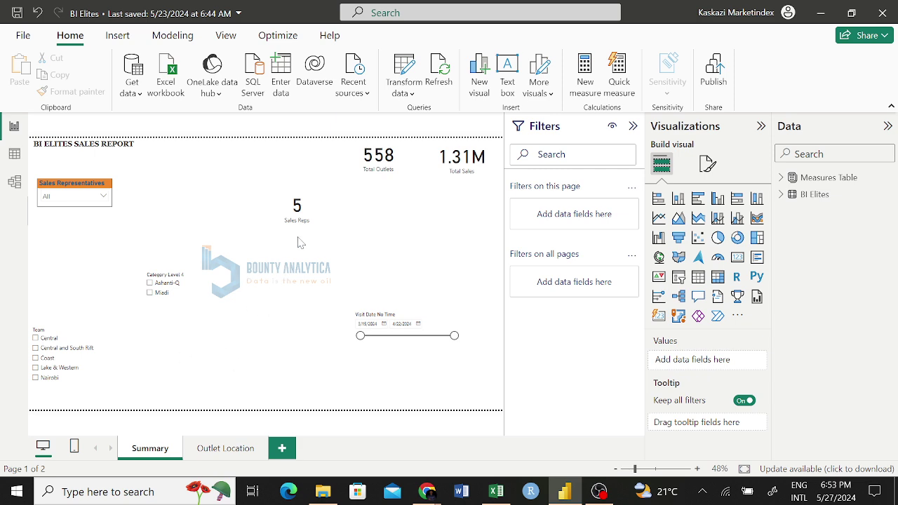
pyautogui.moveTo(191, 285)
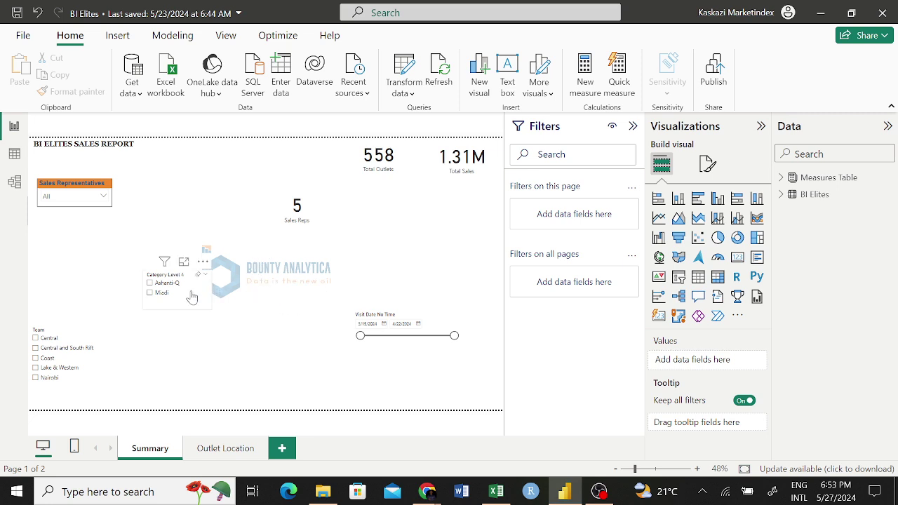
pyautogui.moveTo(201, 307); pyautogui.dragTo(137, 306)
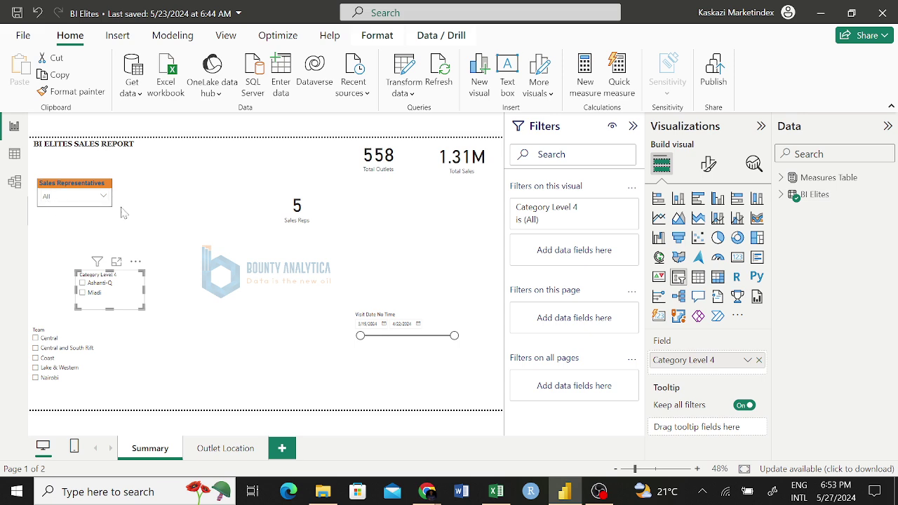
# Step: Review the Sales Representatives slicer's effects and open the custom color picker for its background color
pyautogui.moveTo(101, 205)
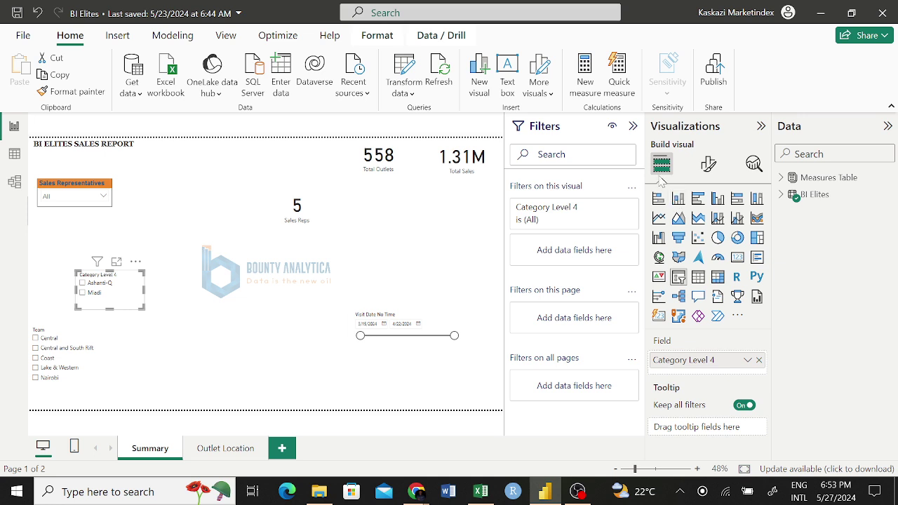
pyautogui.click(109, 205)
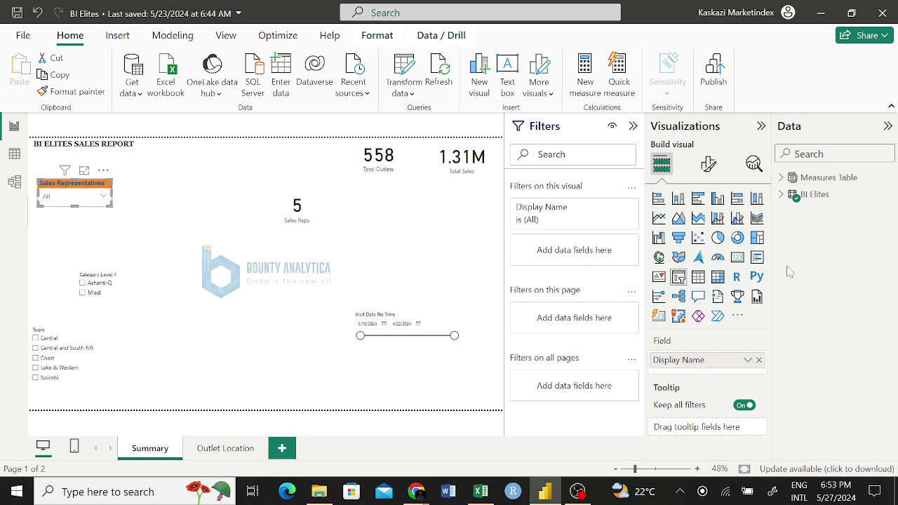
pyautogui.click(706, 165)
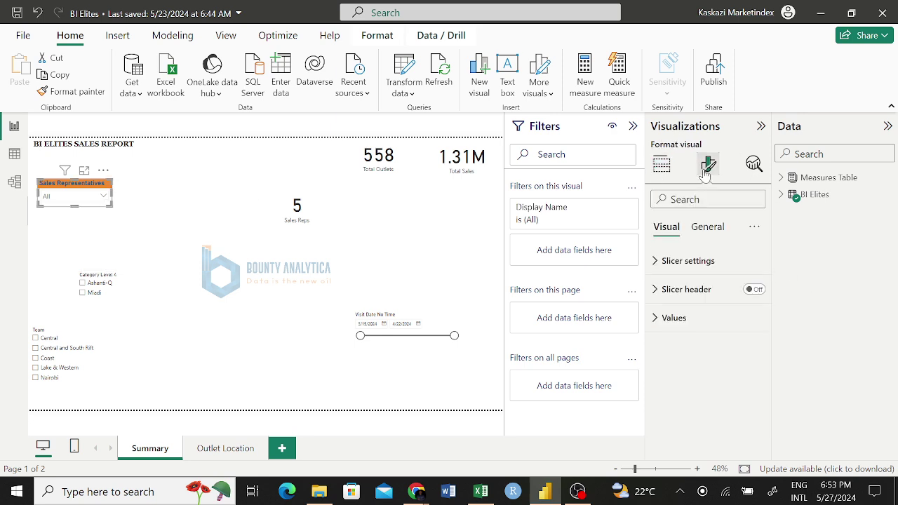
pyautogui.click(707, 227)
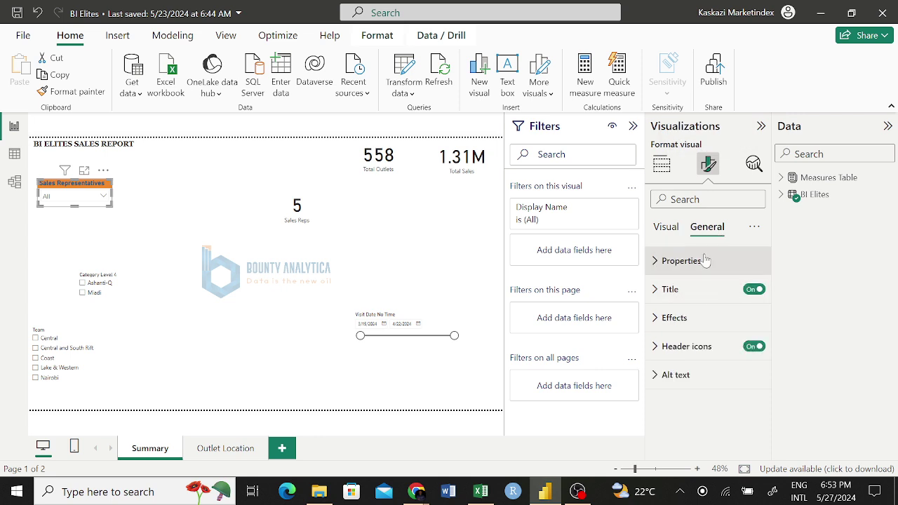
pyautogui.click(660, 318)
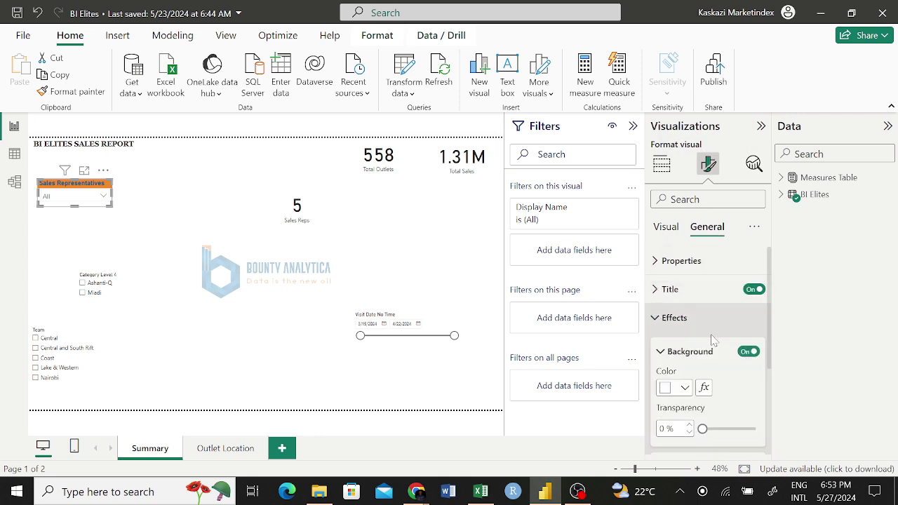
pyautogui.scroll(-3, 711, 347)
pyautogui.scroll(-1, 710, 375)
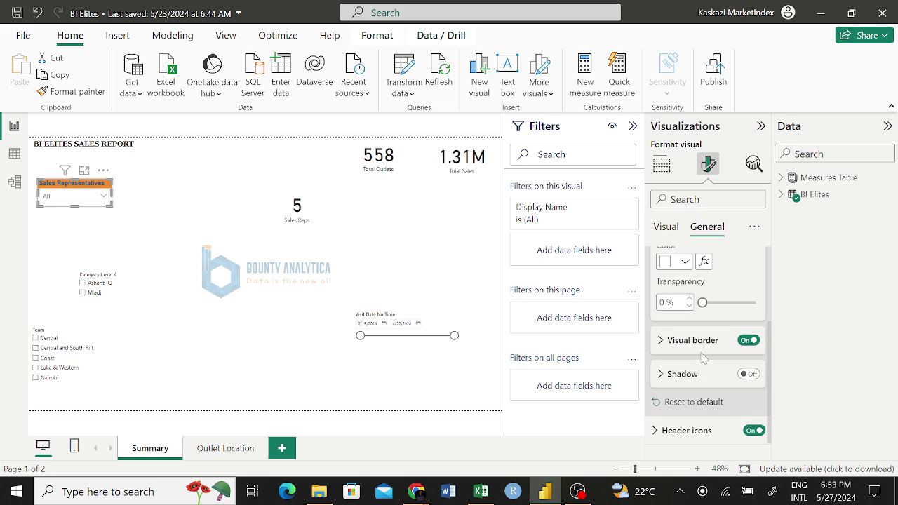
pyautogui.scroll(3, 700, 372)
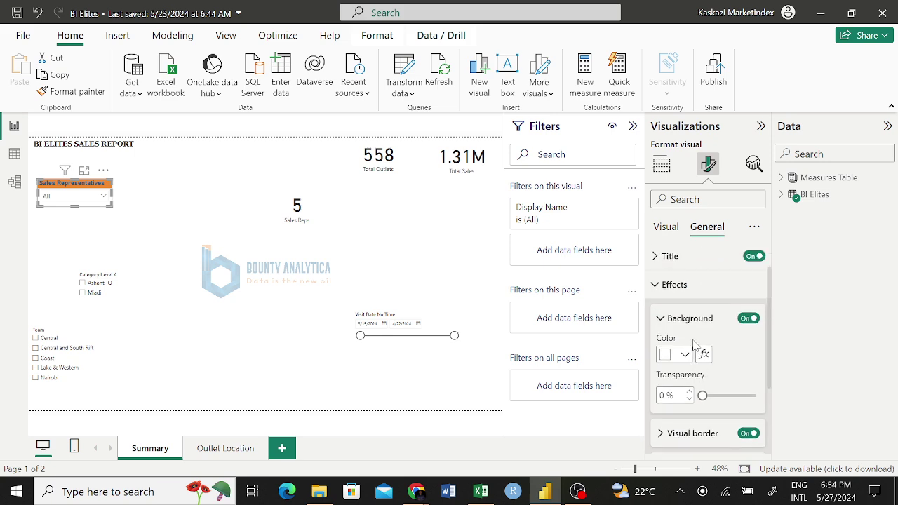
pyautogui.click(685, 356)
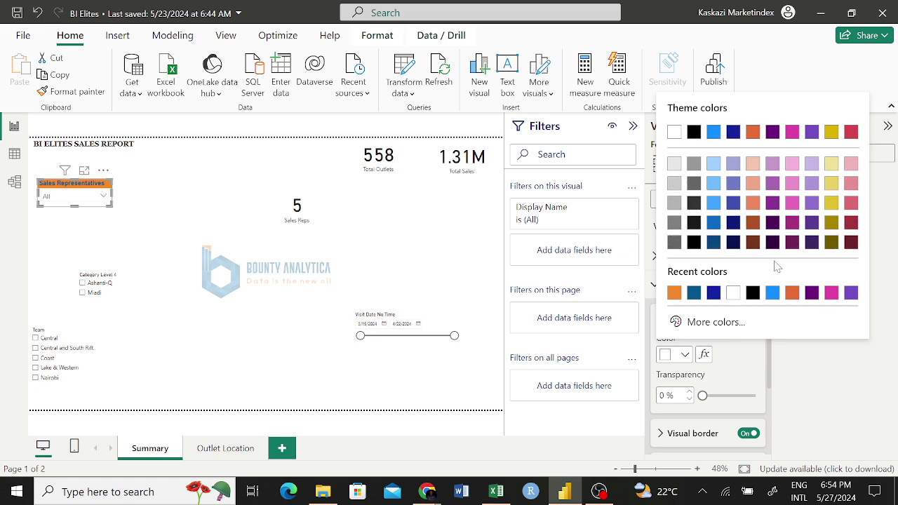
pyautogui.click(708, 324)
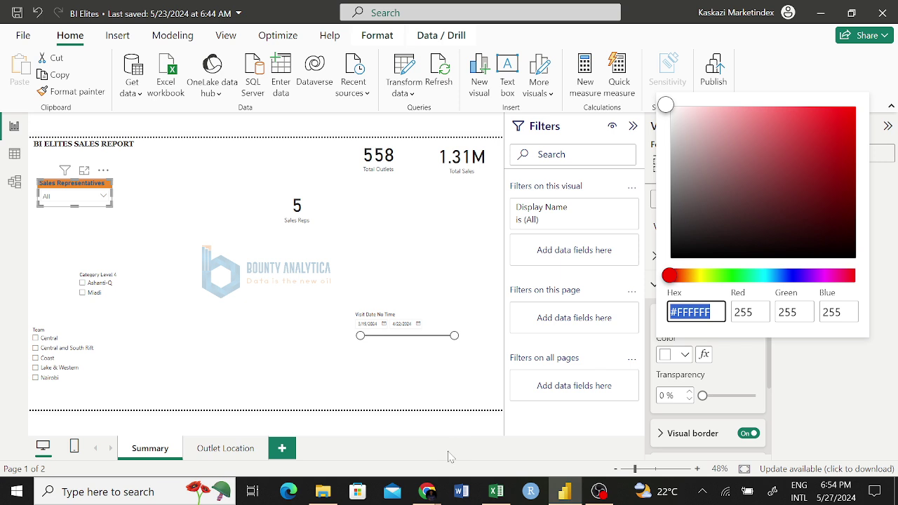
# Step: Switch to Chrome and examine the imagecolorpicker.com page, its web address, the color codes picked from the Bounty Analytica logo and the image upload option
pyautogui.moveTo(426, 491)
pyautogui.click(374, 466)
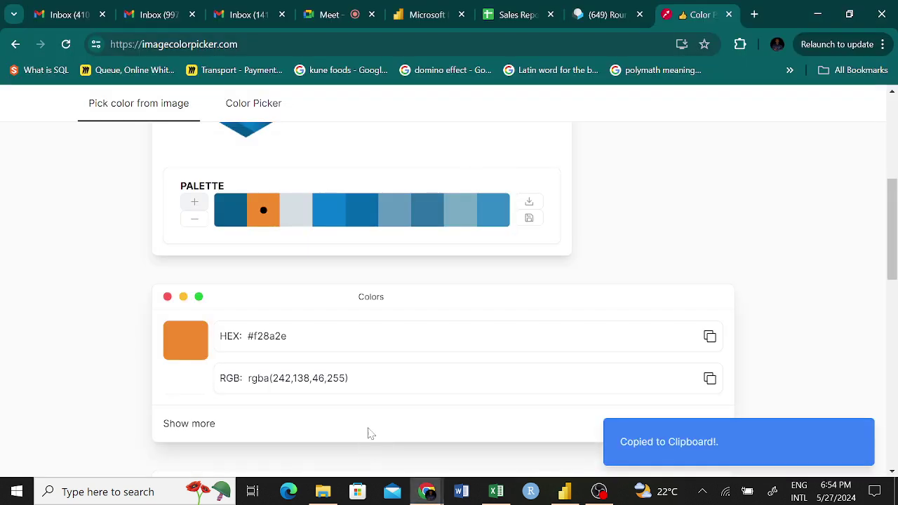
pyautogui.scroll(6, 267, 247)
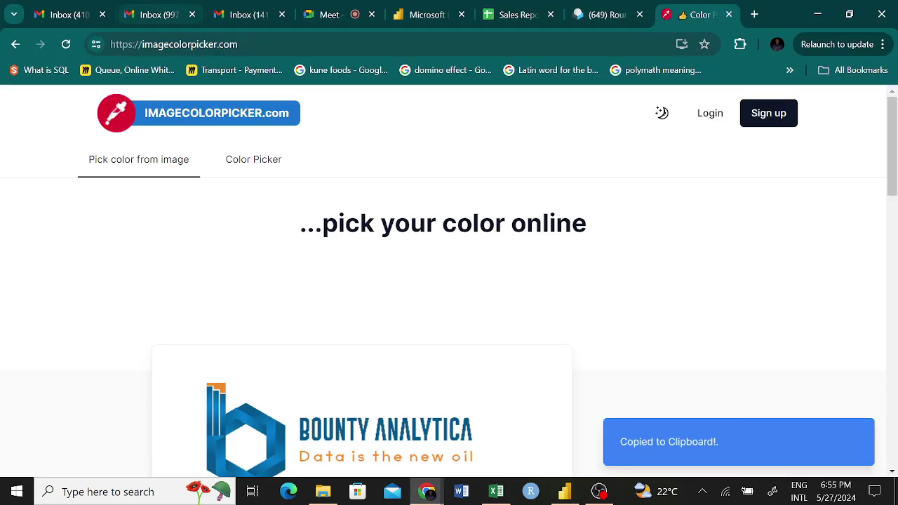
pyautogui.click(176, 44)
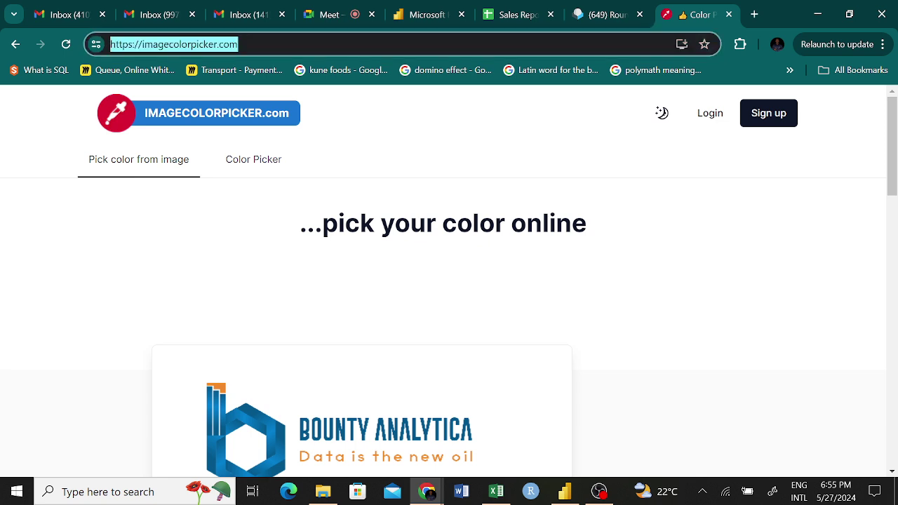
pyautogui.click(613, 167)
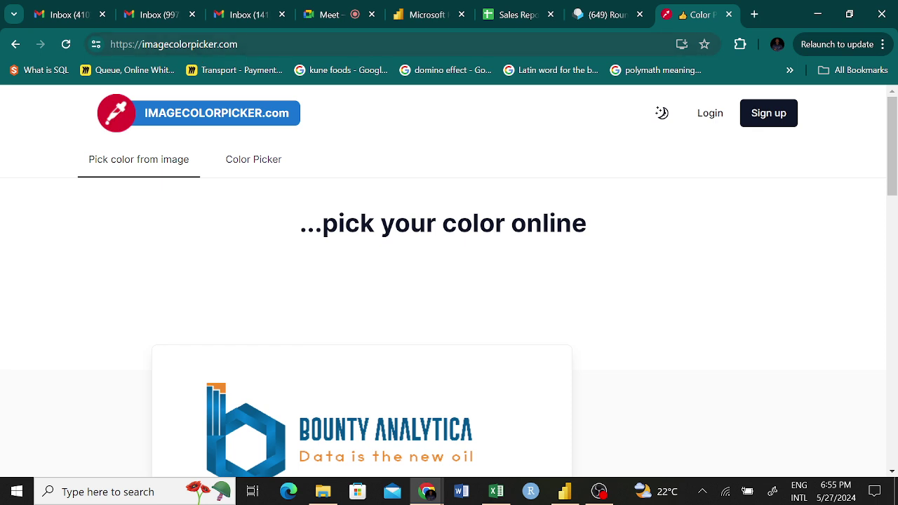
pyautogui.scroll(-4, 551, 355)
pyautogui.scroll(-2, 552, 356)
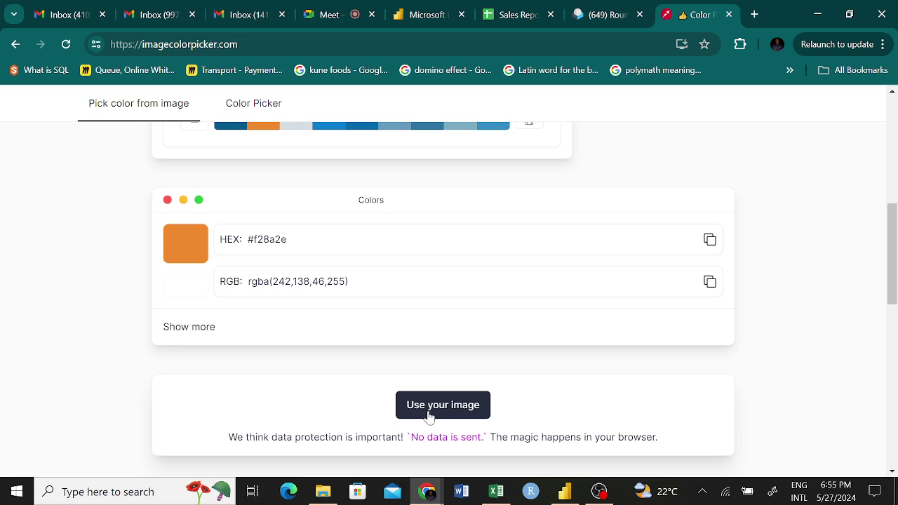
# Step: Pick the dark blue from the hexagon of the Bounty Analytica logo and copy its HEX code #03588c
pyautogui.scroll(4, 429, 415)
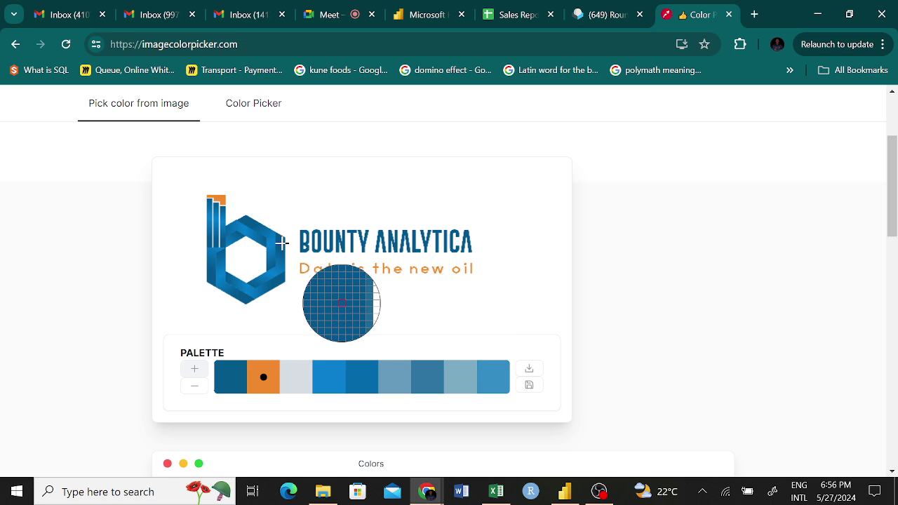
pyautogui.click(281, 243)
pyautogui.scroll(-2, 260, 385)
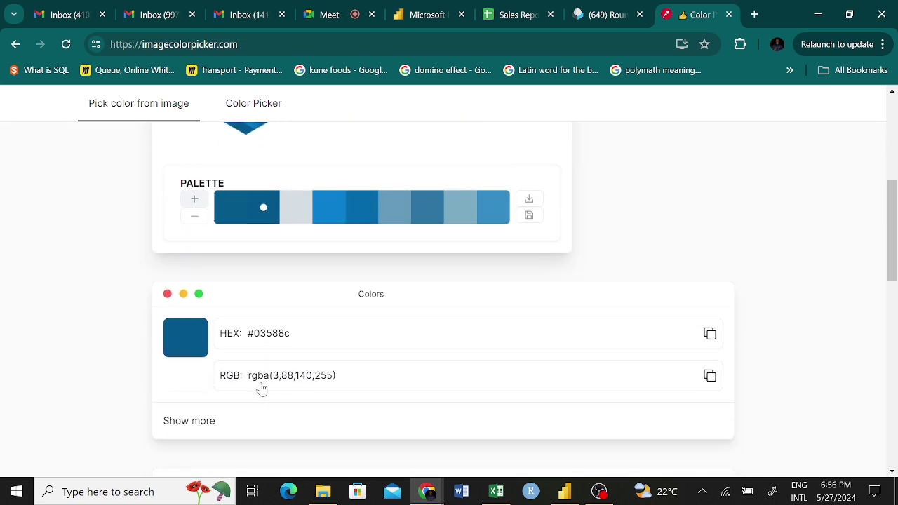
pyautogui.scroll(-1, 261, 388)
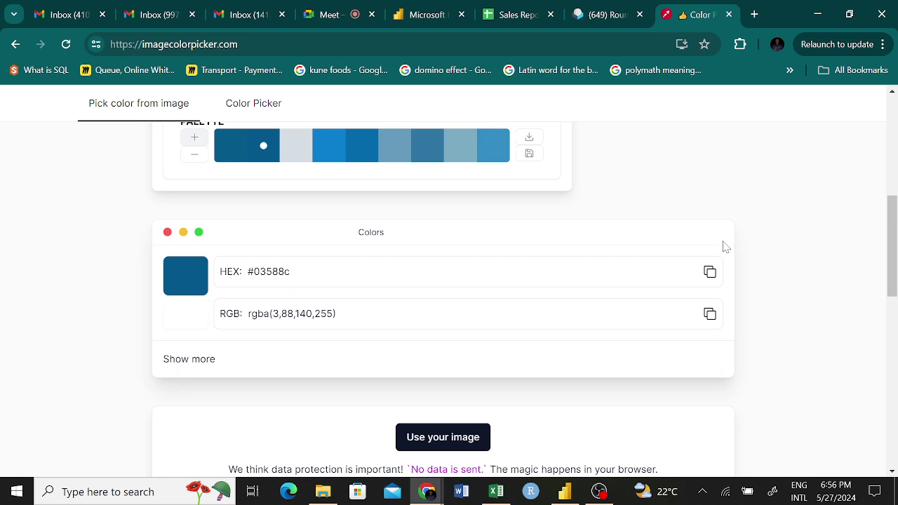
pyautogui.click(709, 273)
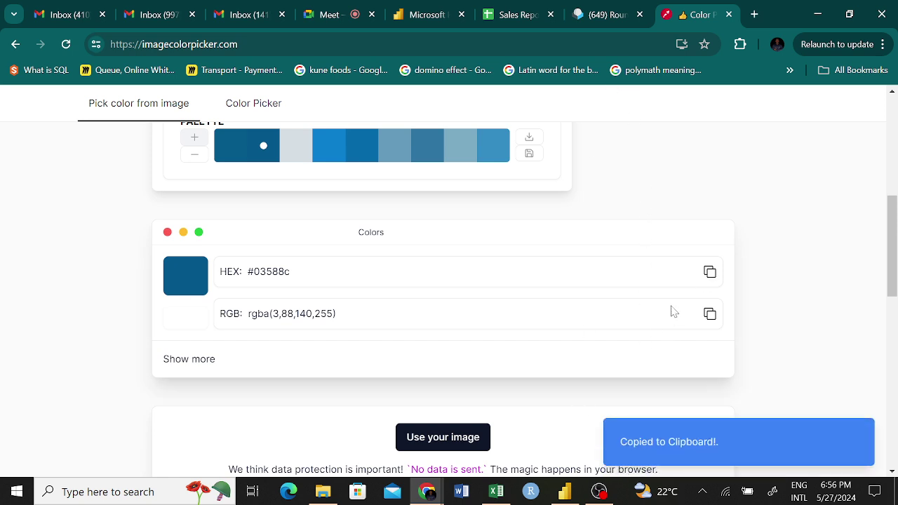
# Step: Switch to Power BI, dismiss the background color picker, and deselect the Sales Representatives slicer to view its border
pyautogui.click(565, 493)
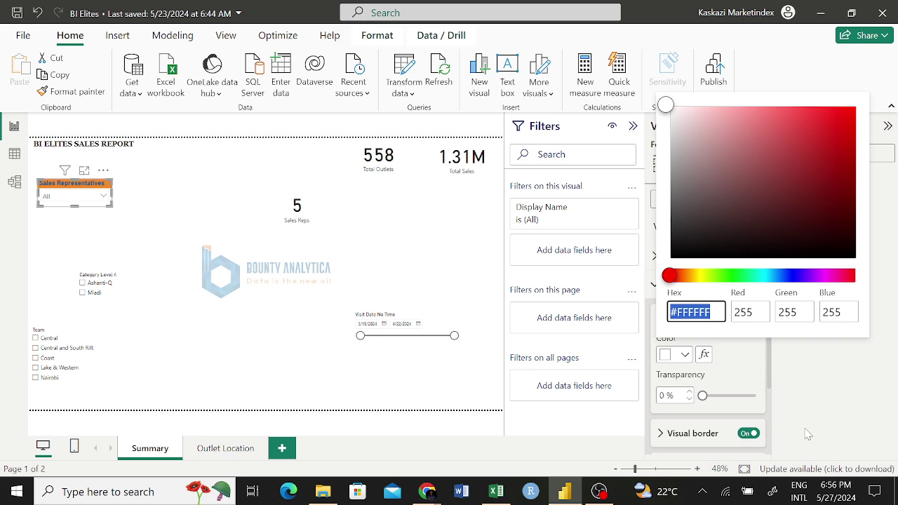
pyautogui.click(837, 407)
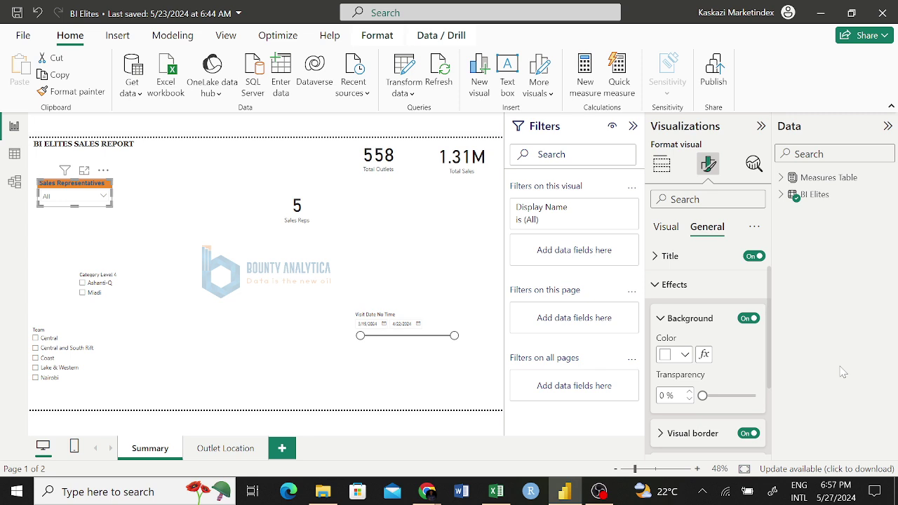
pyautogui.click(140, 198)
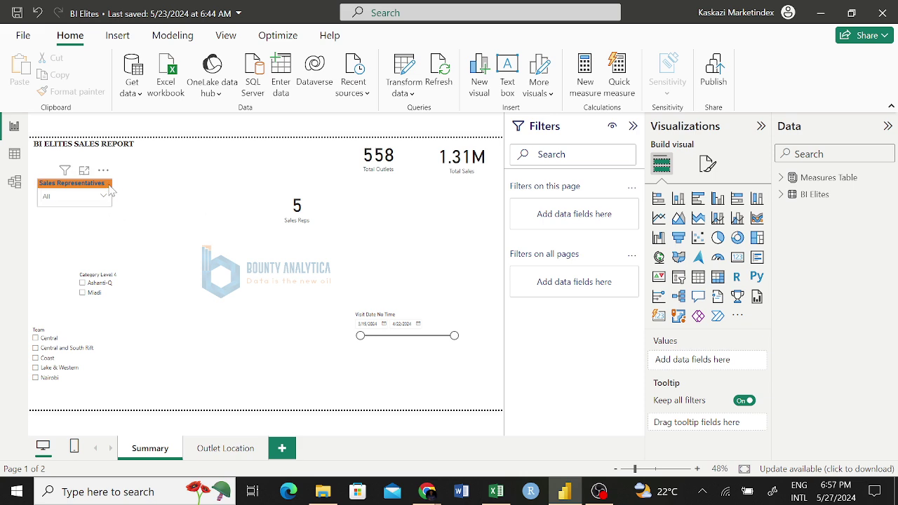
pyautogui.click(110, 188)
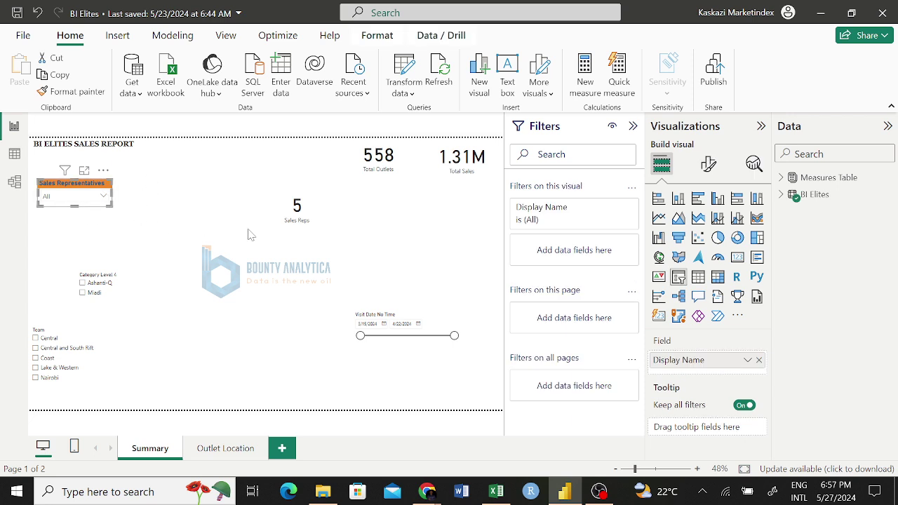
pyautogui.click(160, 198)
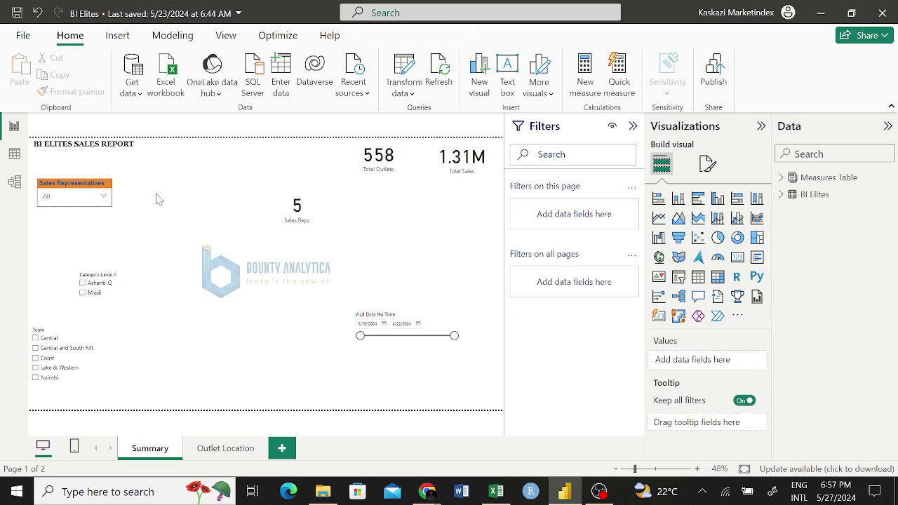
# Step: Set the rounded corners of the Sales Representatives slicer's visual border to 11 px and deselect the slicer
pyautogui.click(110, 186)
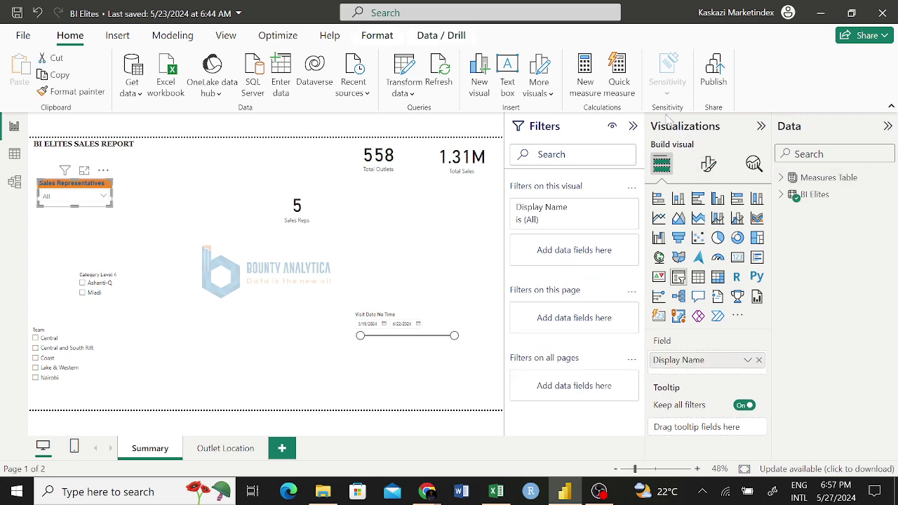
pyautogui.click(708, 164)
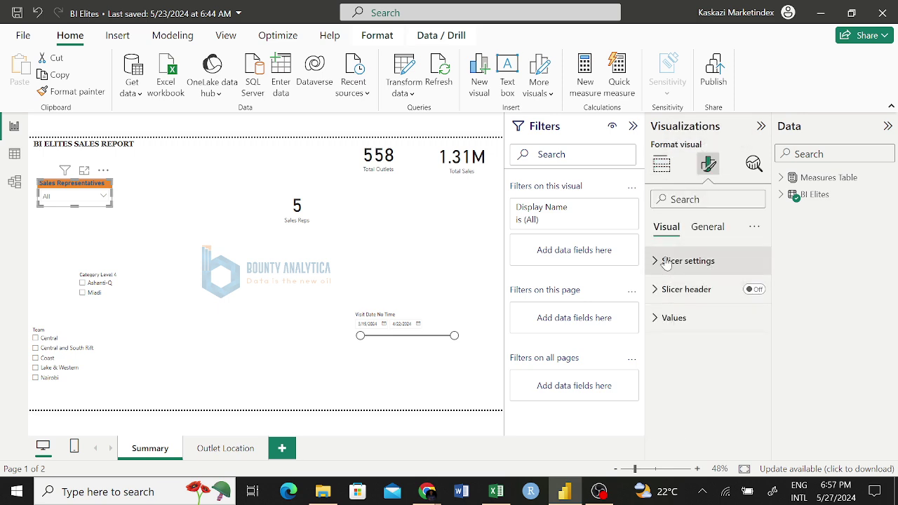
pyautogui.click(706, 227)
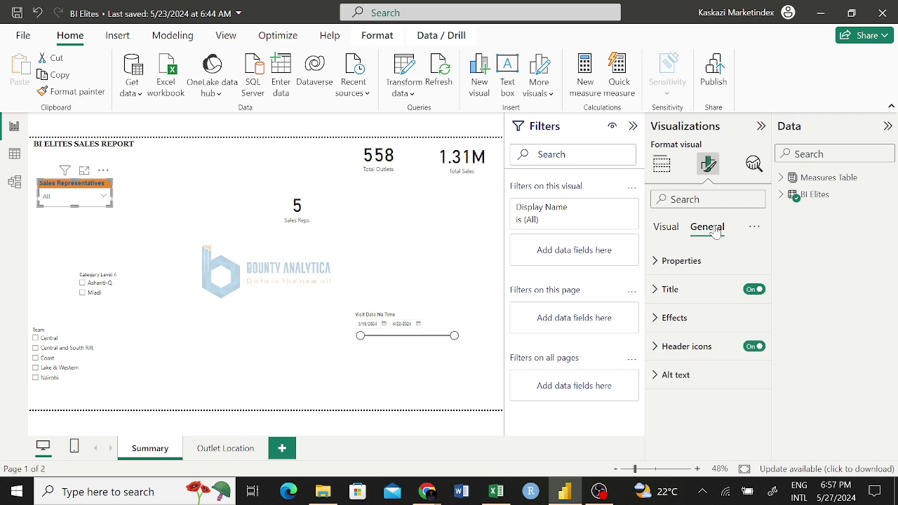
pyautogui.click(670, 317)
pyautogui.scroll(-2, 712, 354)
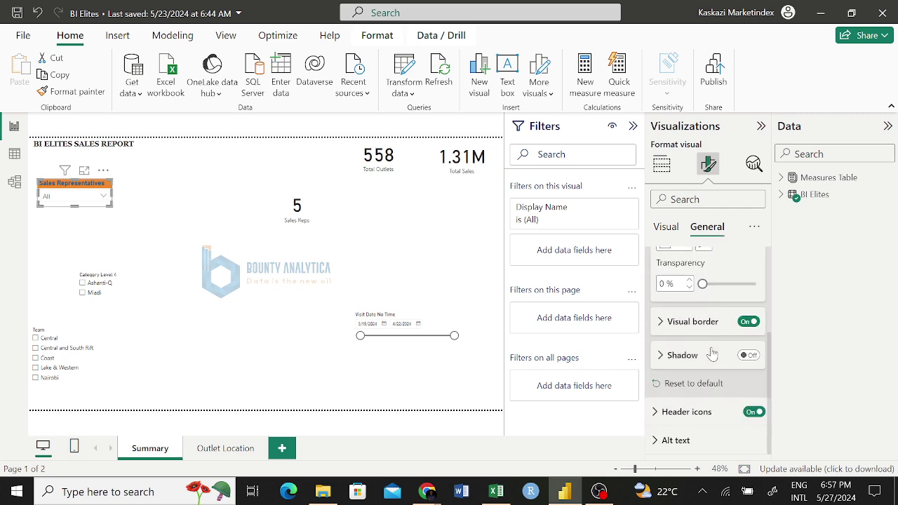
pyautogui.click(663, 322)
pyautogui.scroll(-2, 698, 346)
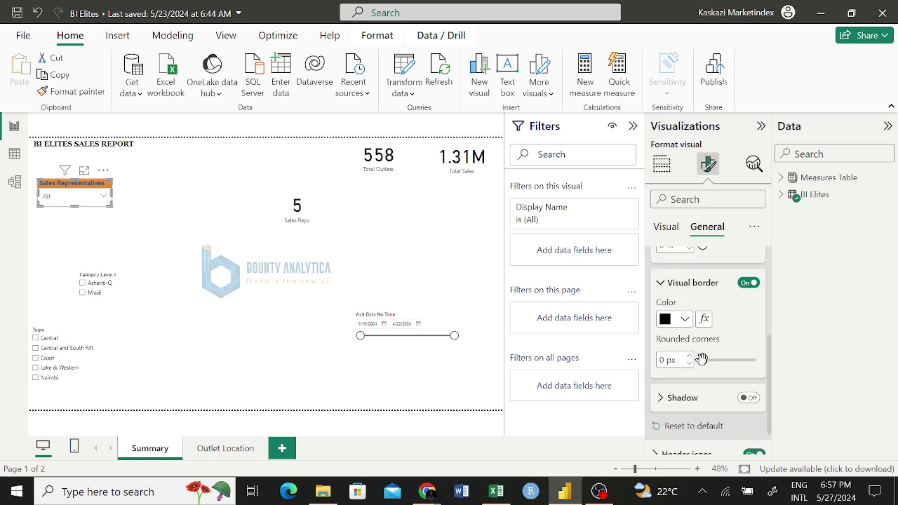
pyautogui.moveTo(703, 360); pyautogui.dragTo(722, 360)
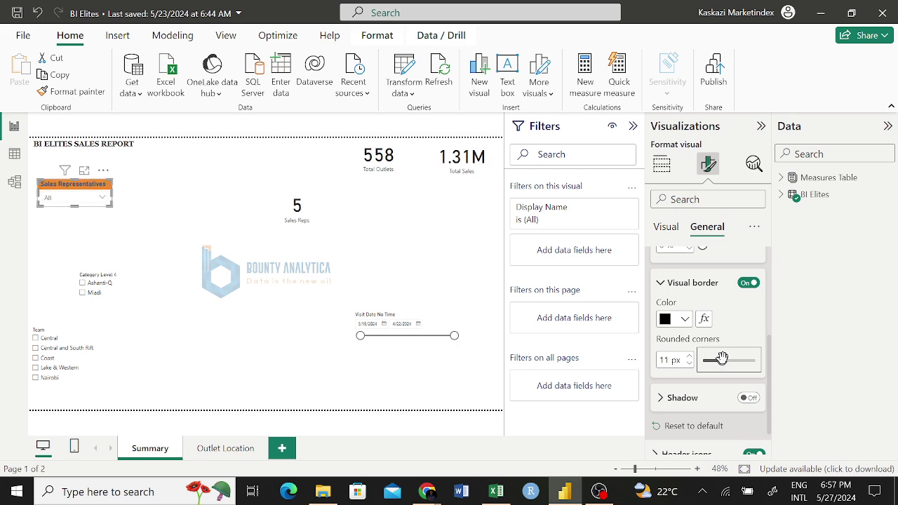
pyautogui.click(194, 210)
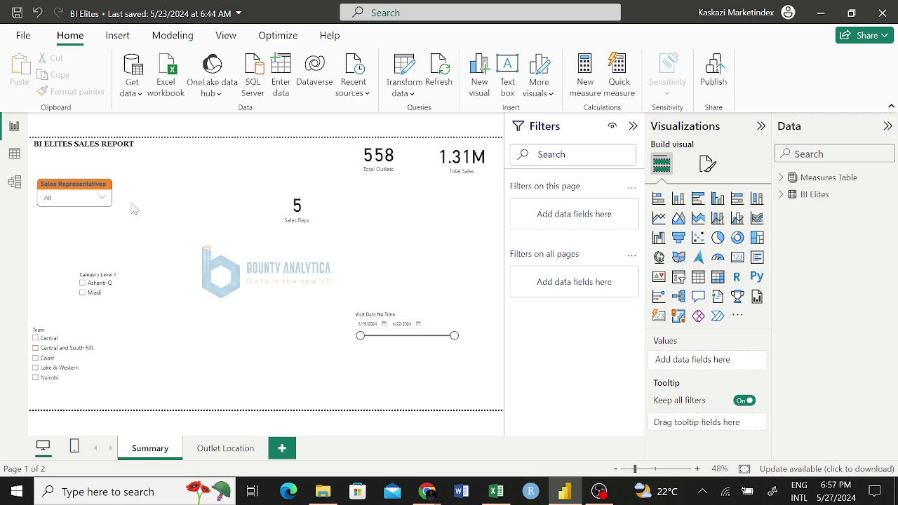
# Step: Increase the rounded corners of the Sales Representatives slicer's visual border to 30 px and deselect the slicer
pyautogui.click(109, 206)
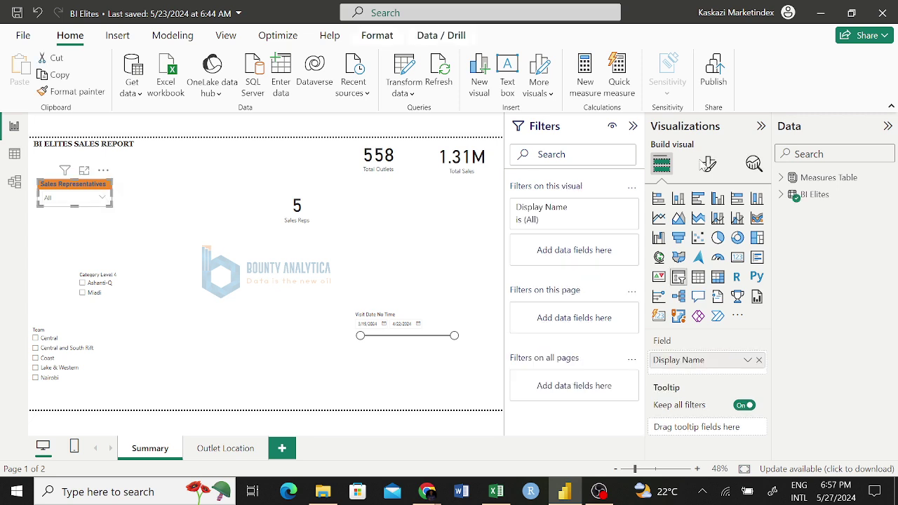
pyautogui.click(176, 205)
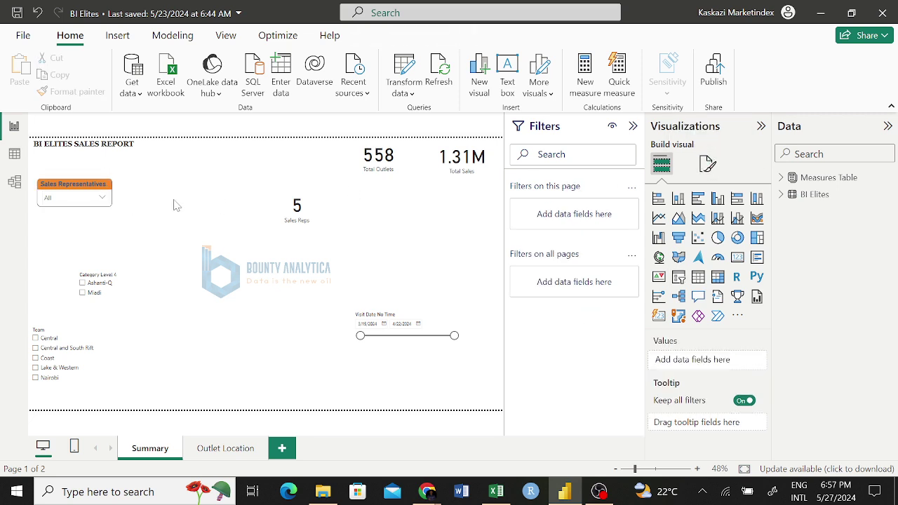
pyautogui.click(707, 163)
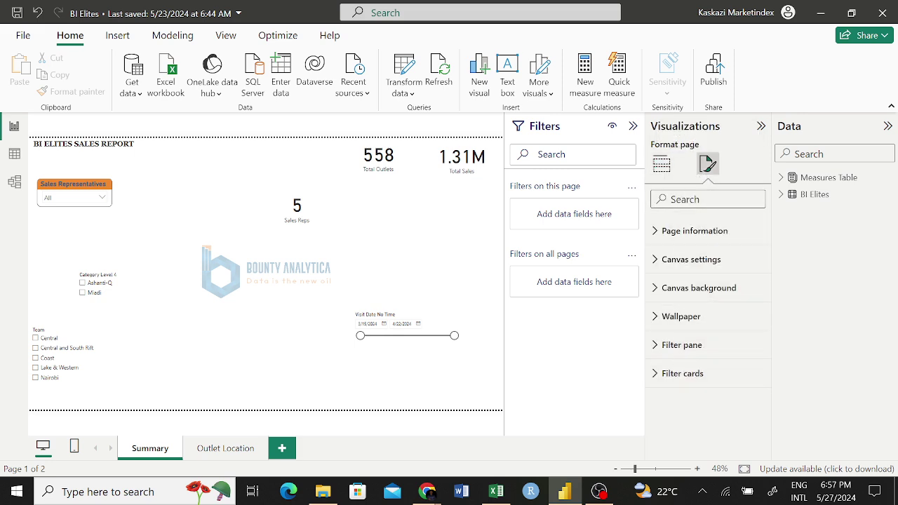
pyautogui.click(109, 206)
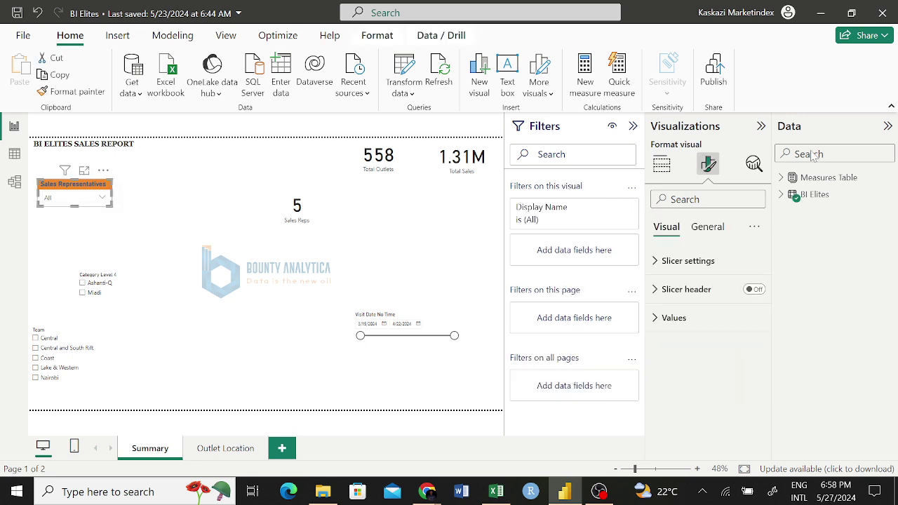
pyautogui.click(707, 226)
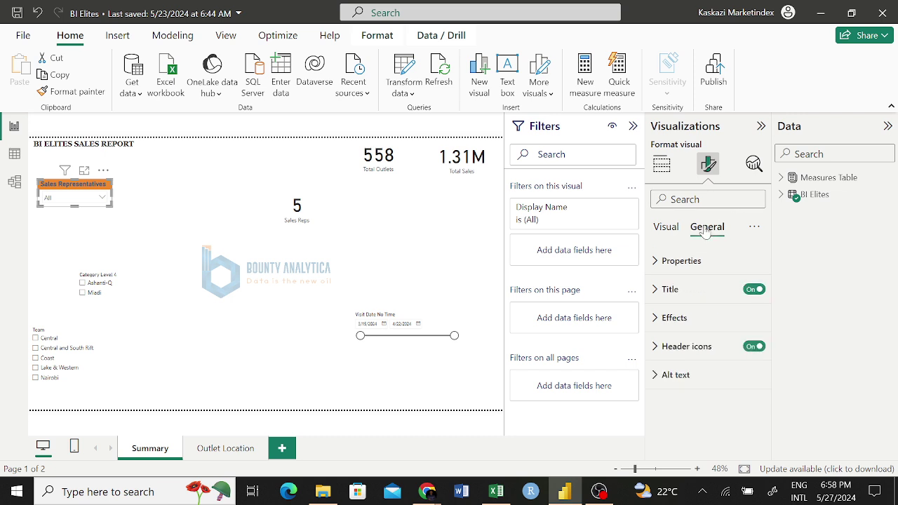
pyautogui.click(660, 316)
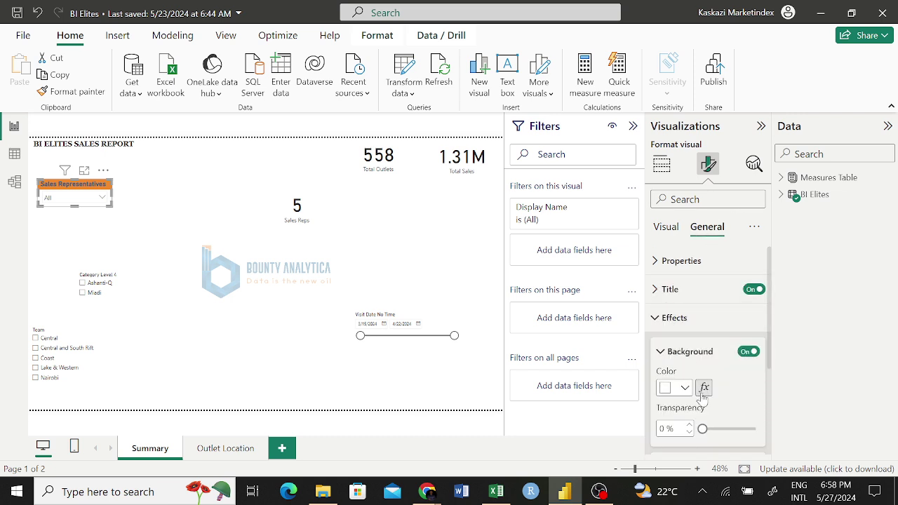
pyautogui.scroll(-2, 703, 398)
pyautogui.scroll(-2, 702, 399)
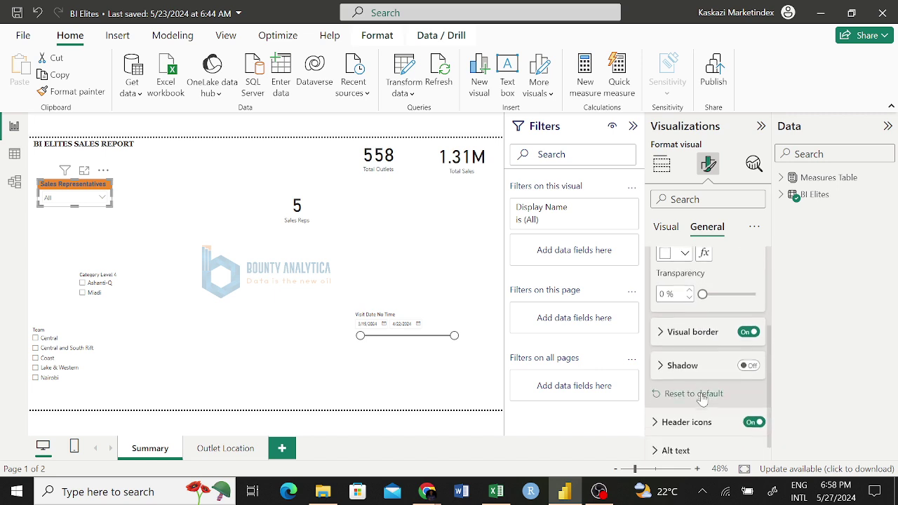
pyautogui.click(686, 337)
pyautogui.scroll(-2, 691, 383)
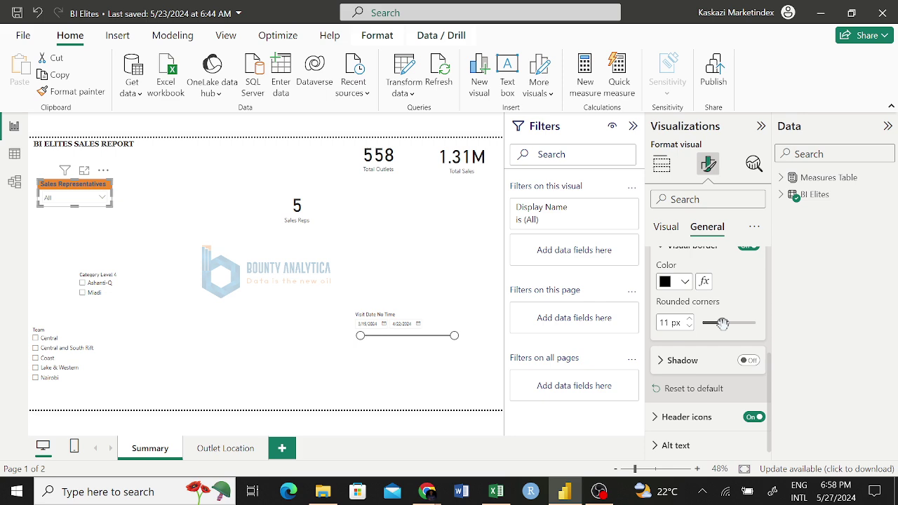
pyautogui.moveTo(722, 323); pyautogui.dragTo(778, 335)
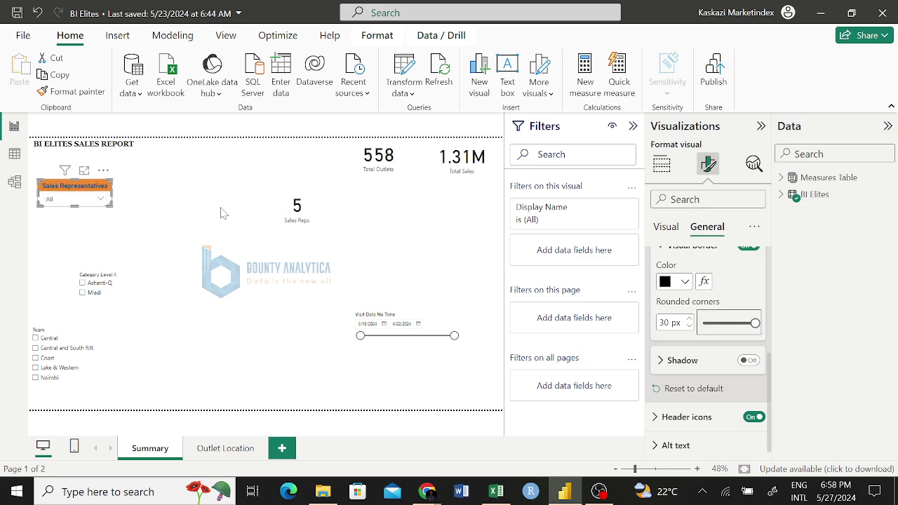
pyautogui.click(188, 201)
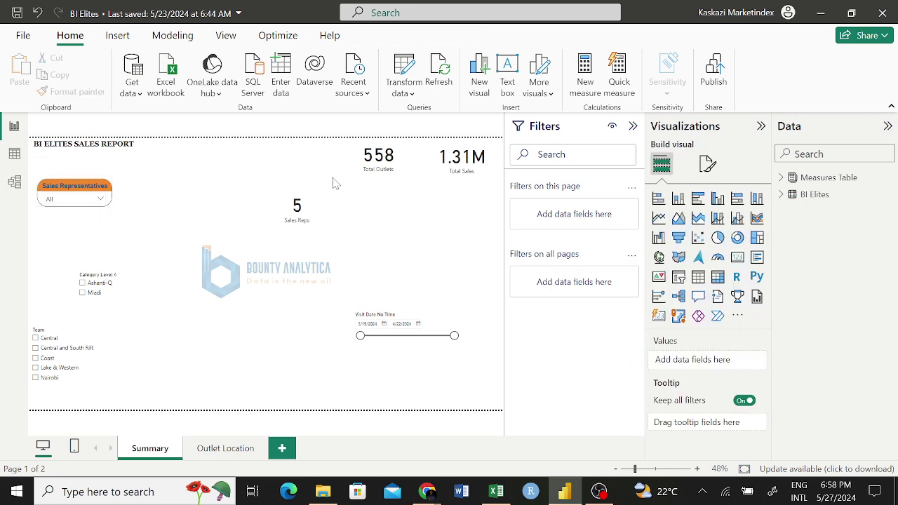
# Step: Reduce the rounded corners of the Sales Representatives slicer's visual border to 5 px and deselect the slicer
pyautogui.click(110, 202)
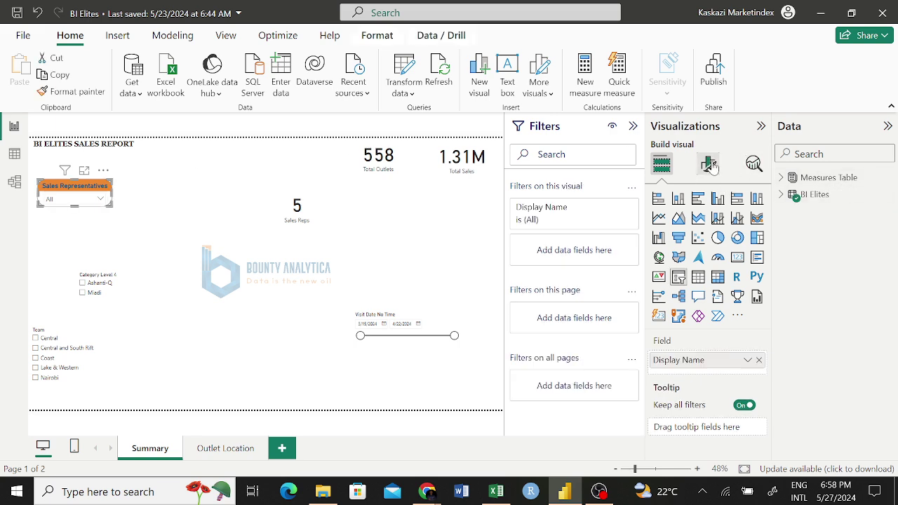
pyautogui.click(710, 164)
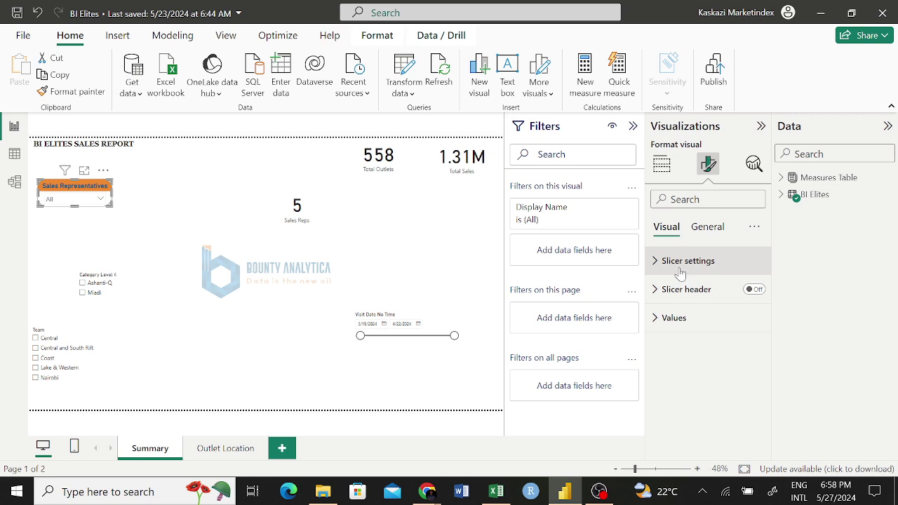
pyautogui.click(708, 227)
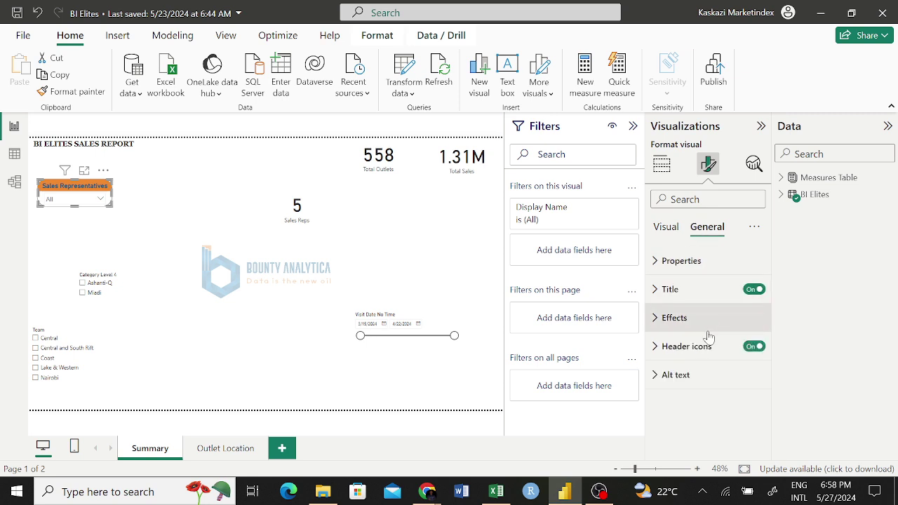
pyautogui.click(674, 317)
pyautogui.scroll(-2, 709, 365)
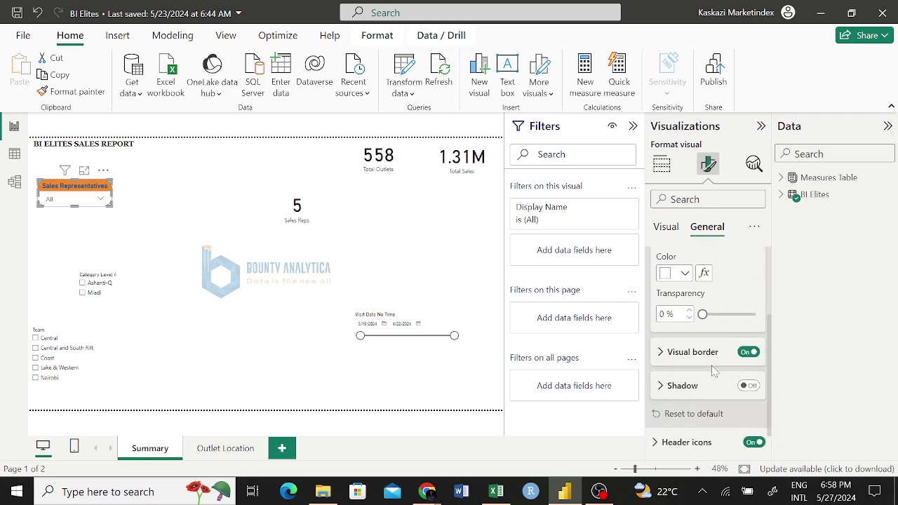
pyautogui.scroll(1, 686, 343)
pyautogui.scroll(-2, 689, 309)
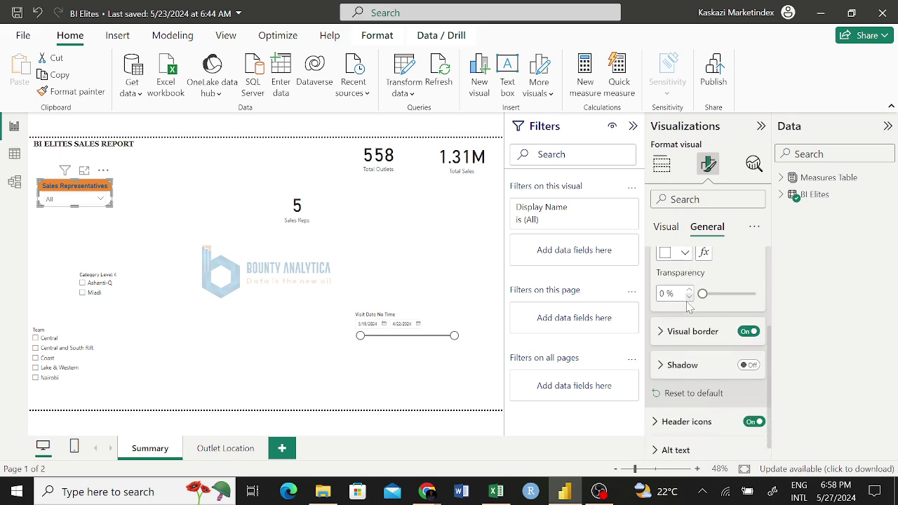
pyautogui.click(678, 321)
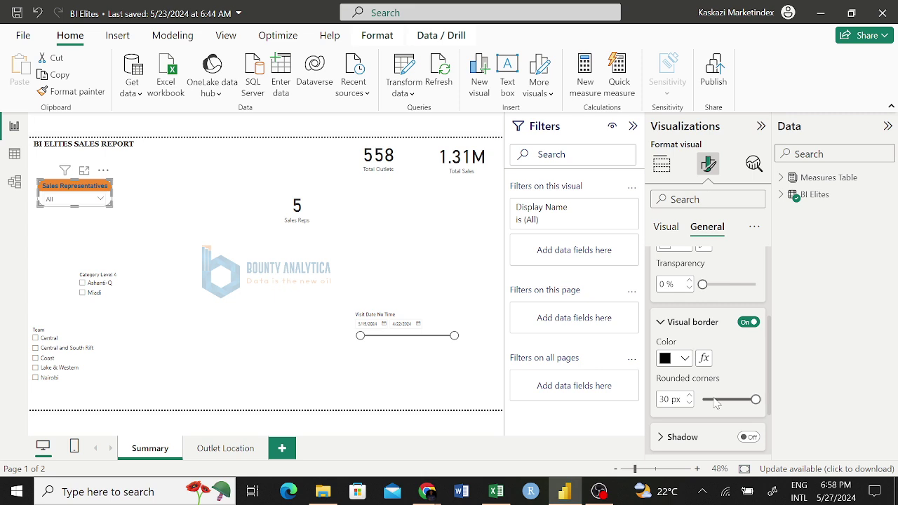
pyautogui.click(713, 402)
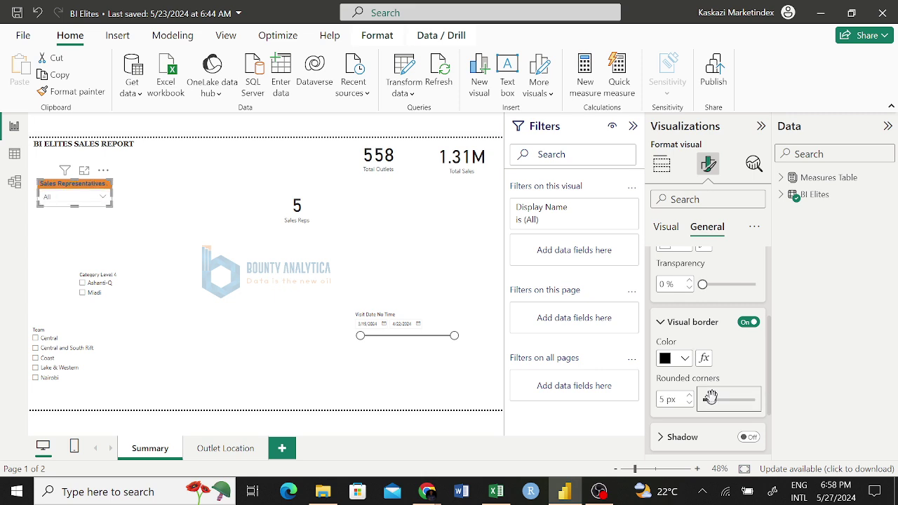
pyautogui.click(169, 195)
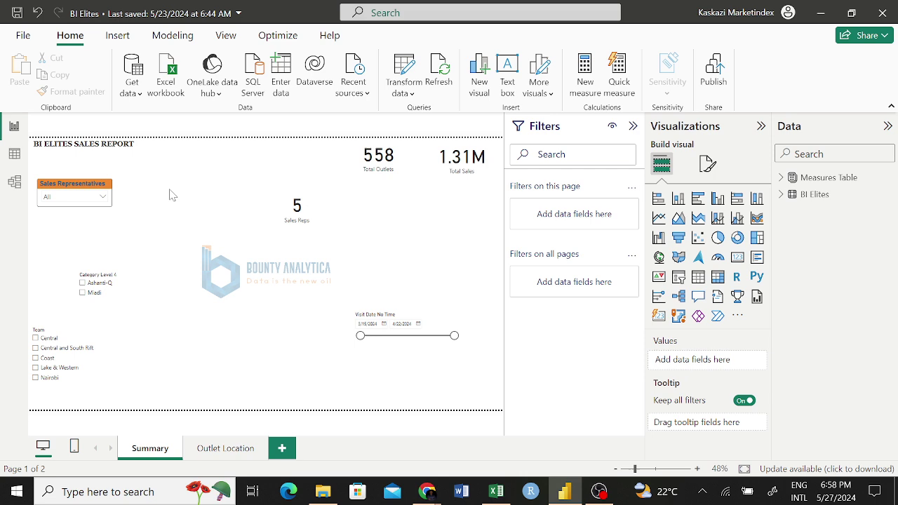
# Step: Set the rounded corners of the Sales Representatives slicer's visual border to 10 px and deselect the slicer
pyautogui.click(108, 208)
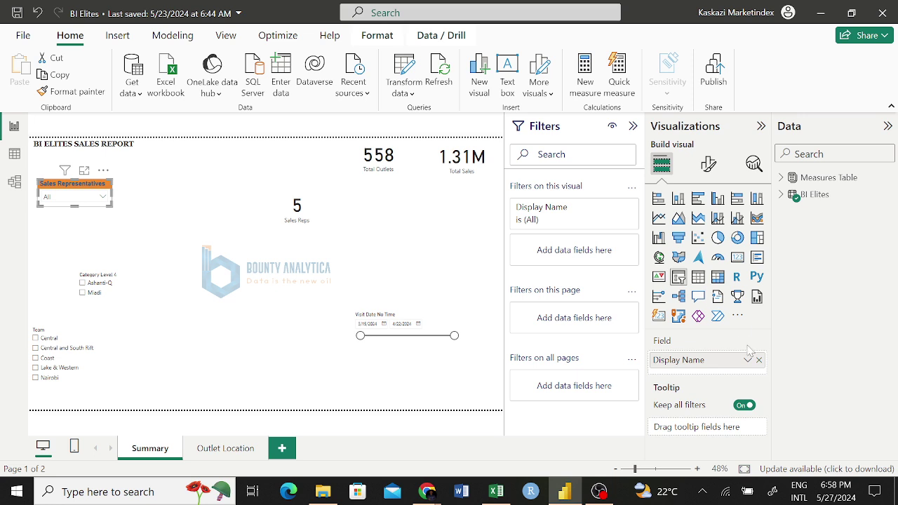
pyautogui.click(710, 167)
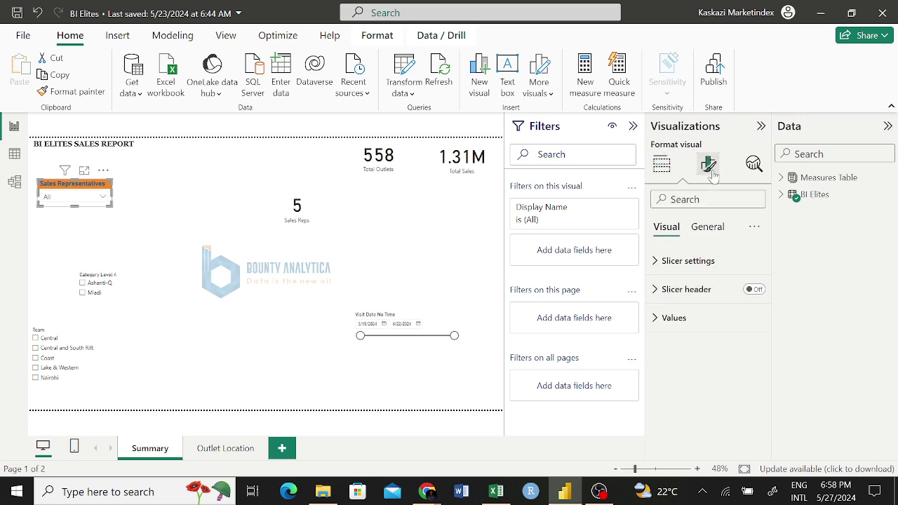
pyautogui.click(688, 261)
pyautogui.scroll(-1, 684, 423)
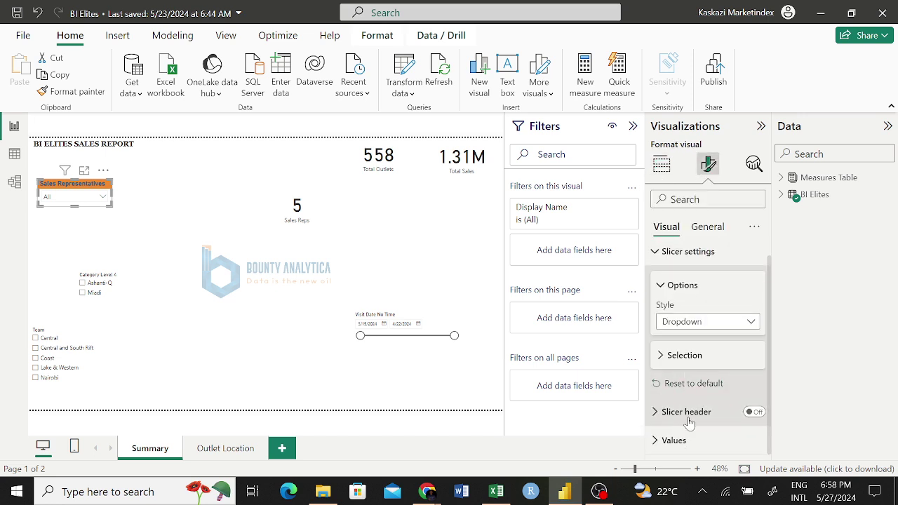
pyautogui.click(658, 253)
pyautogui.click(705, 232)
pyautogui.click(672, 317)
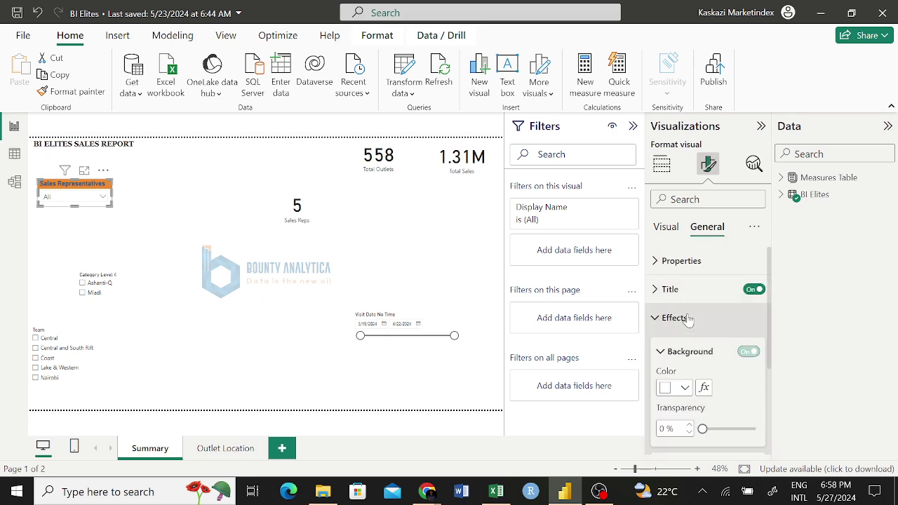
pyautogui.scroll(-3, 704, 285)
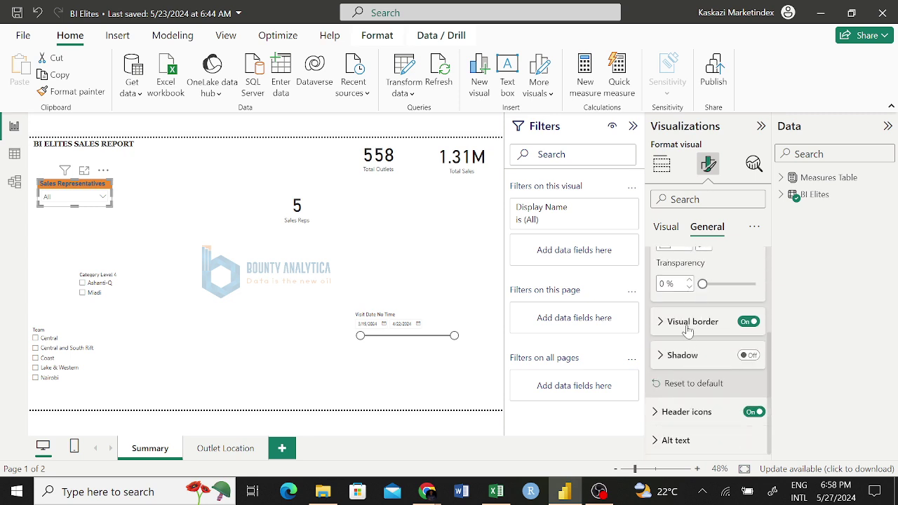
pyautogui.click(688, 322)
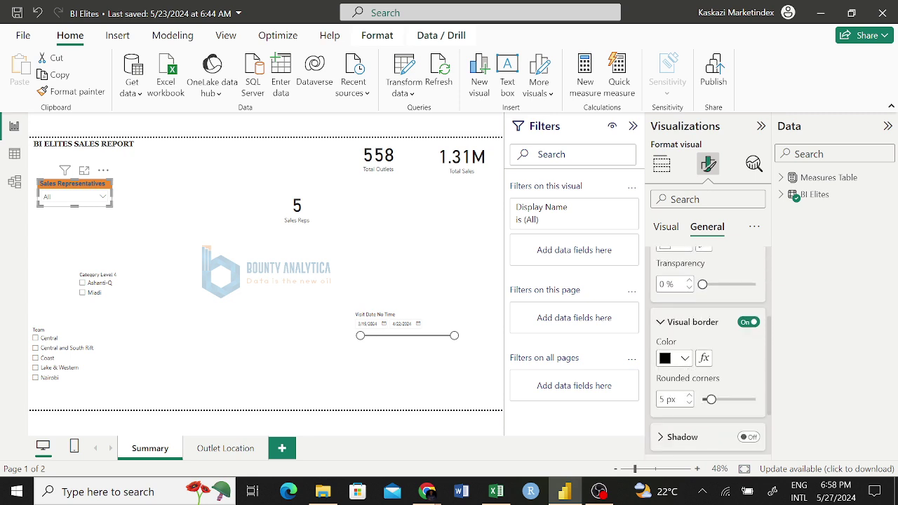
pyautogui.write('10')
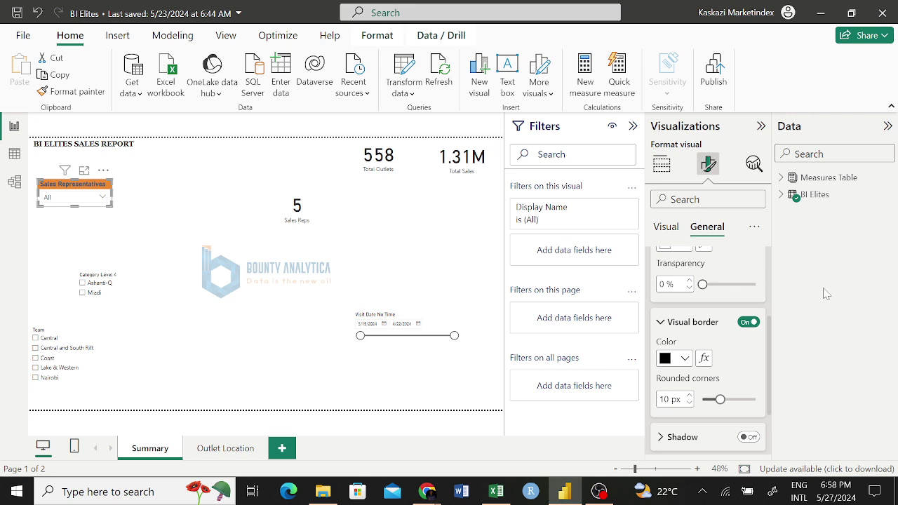
pyautogui.click(159, 218)
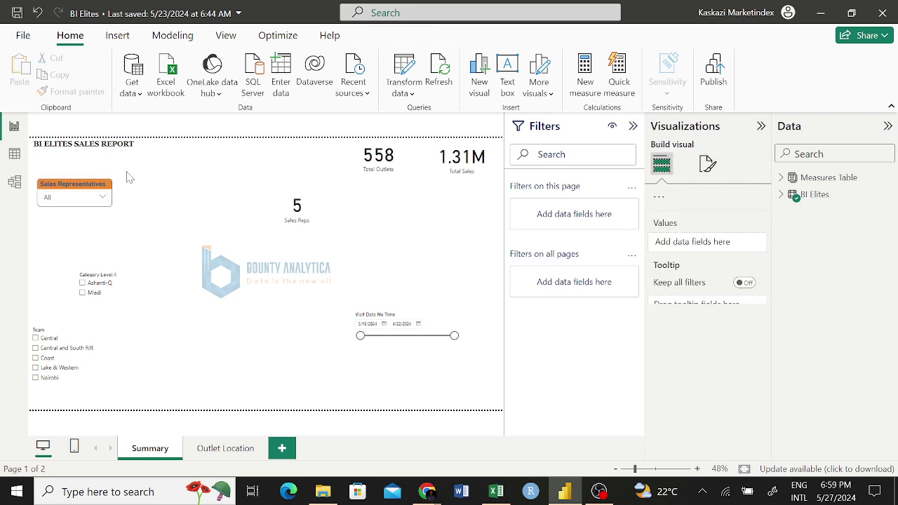
# Step: Turn on the shadow effect for the Sales Representatives slicer
pyautogui.click(109, 205)
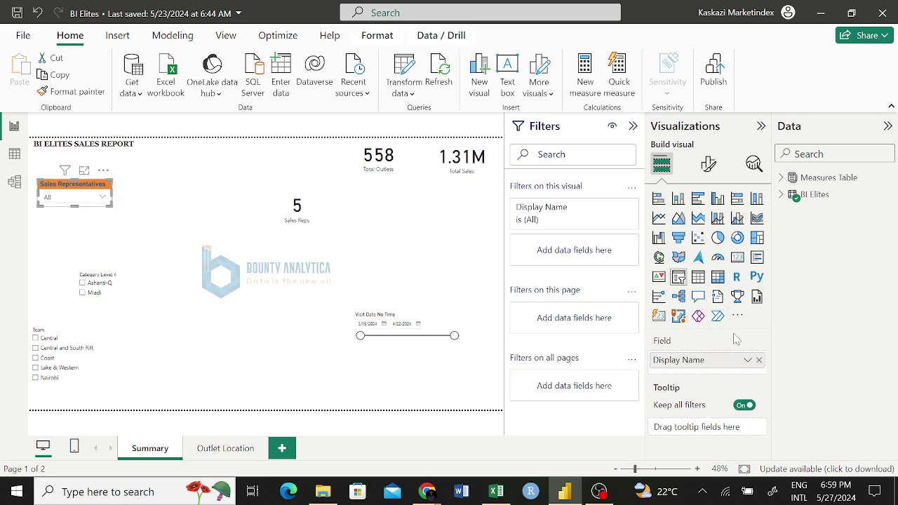
pyautogui.click(708, 163)
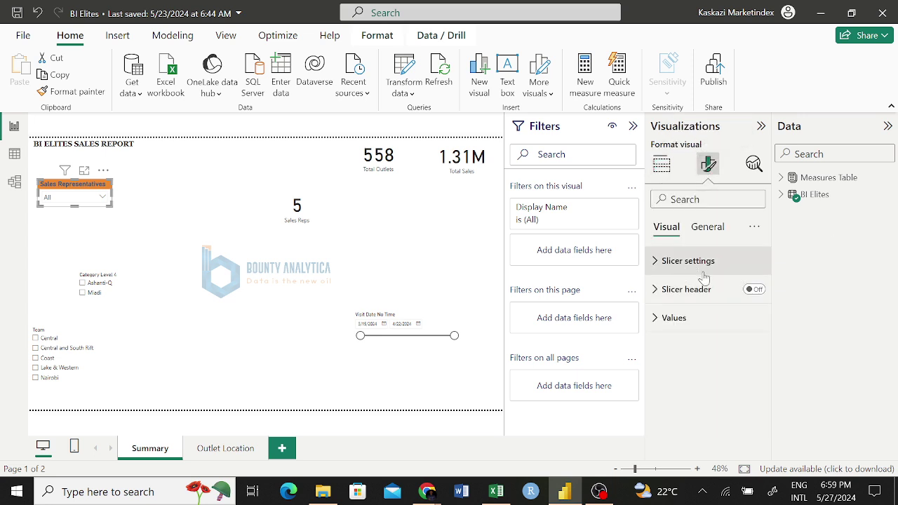
pyautogui.click(712, 229)
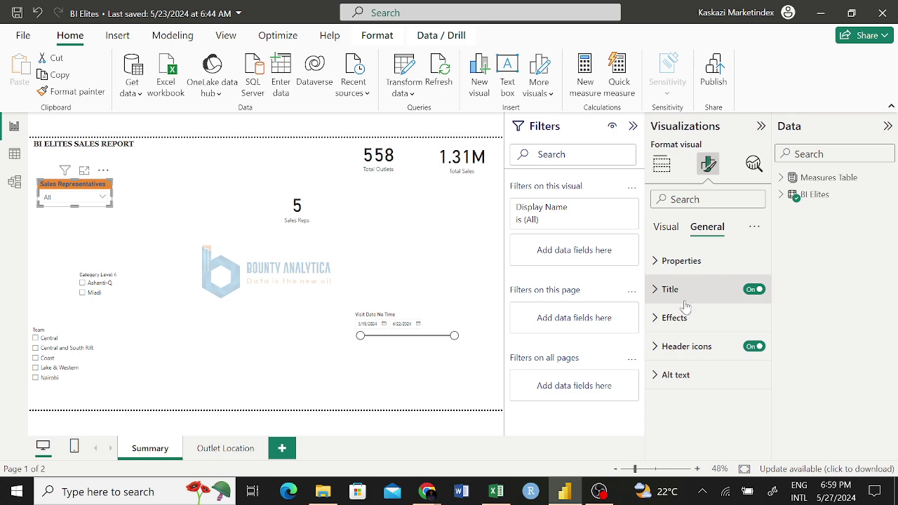
pyautogui.click(681, 260)
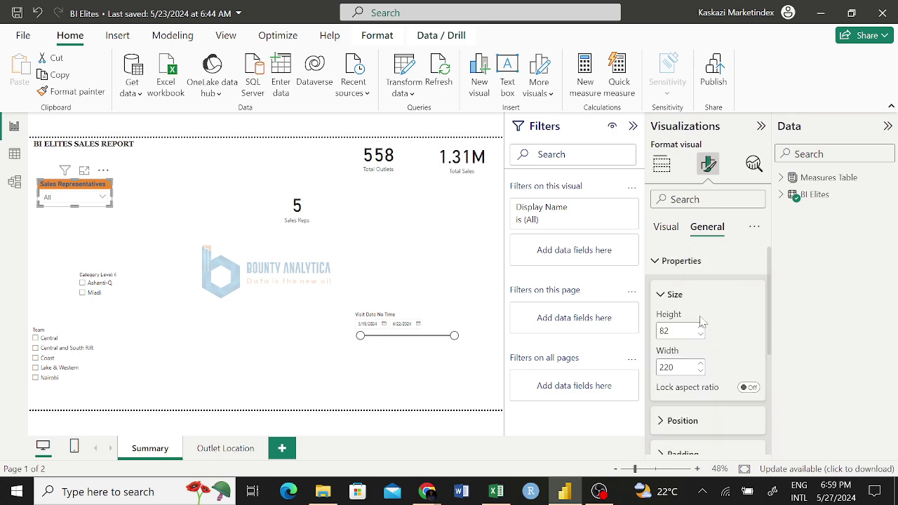
pyautogui.scroll(-1, 702, 309)
pyautogui.scroll(1, 702, 321)
pyautogui.click(693, 261)
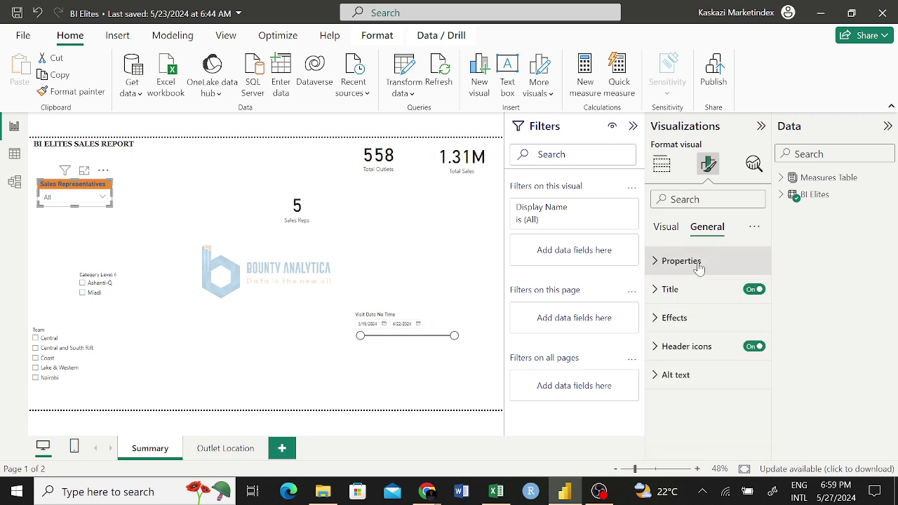
pyautogui.click(678, 323)
pyautogui.scroll(-2, 679, 326)
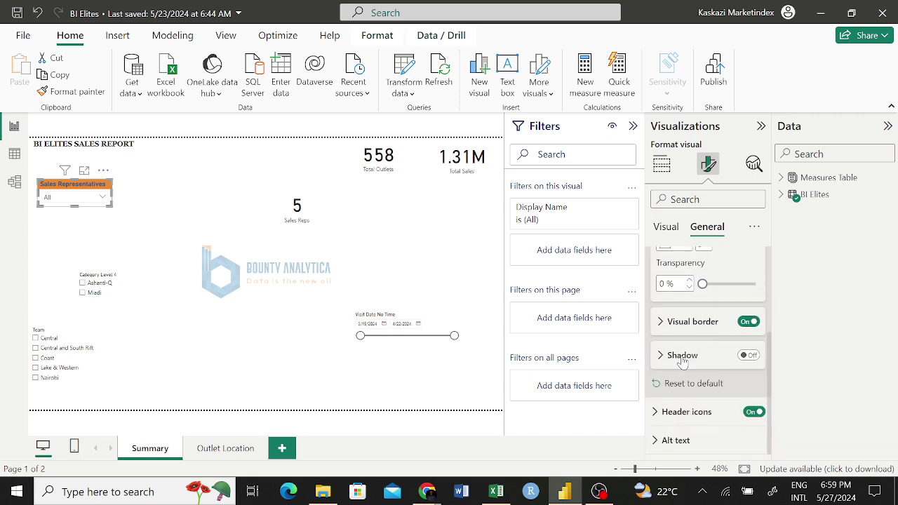
pyautogui.click(746, 355)
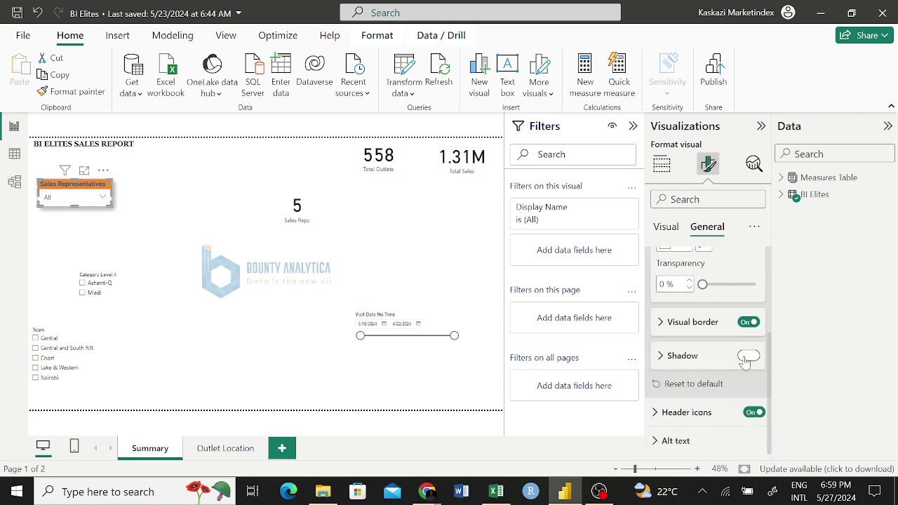
# Step: Try the shadow positions Top right, Top and Top left on the Sales Representatives slicer
pyautogui.click(690, 361)
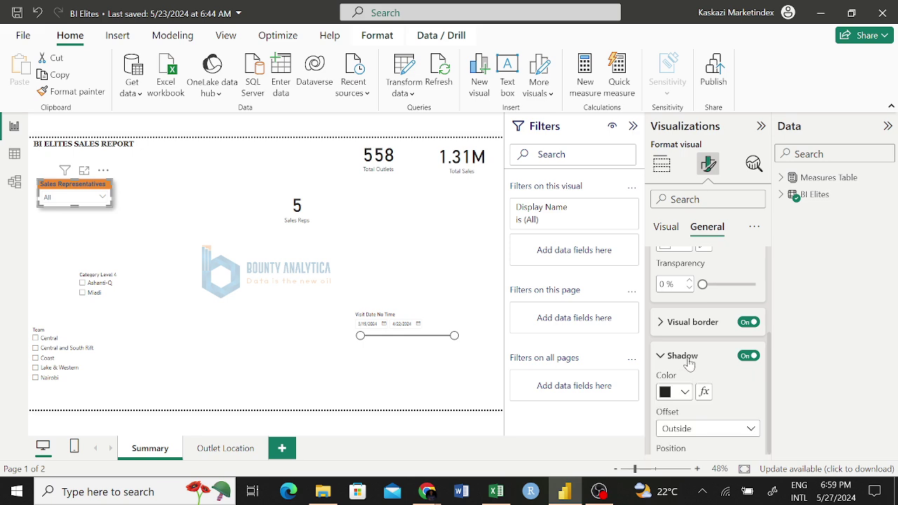
pyautogui.scroll(-2, 704, 393)
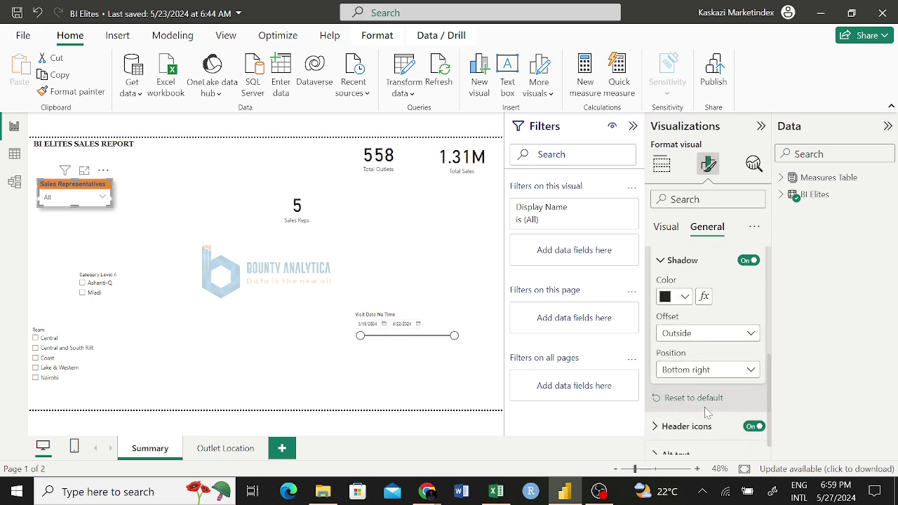
pyautogui.click(709, 367)
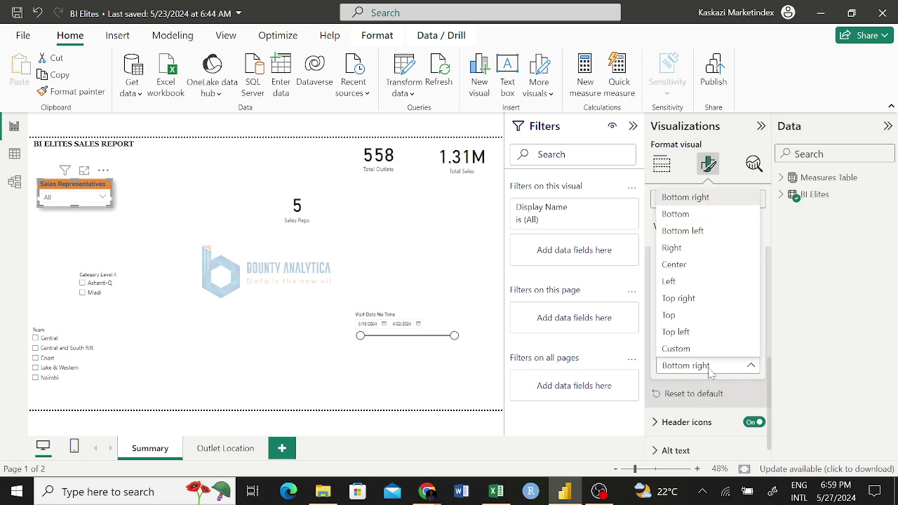
pyautogui.click(678, 300)
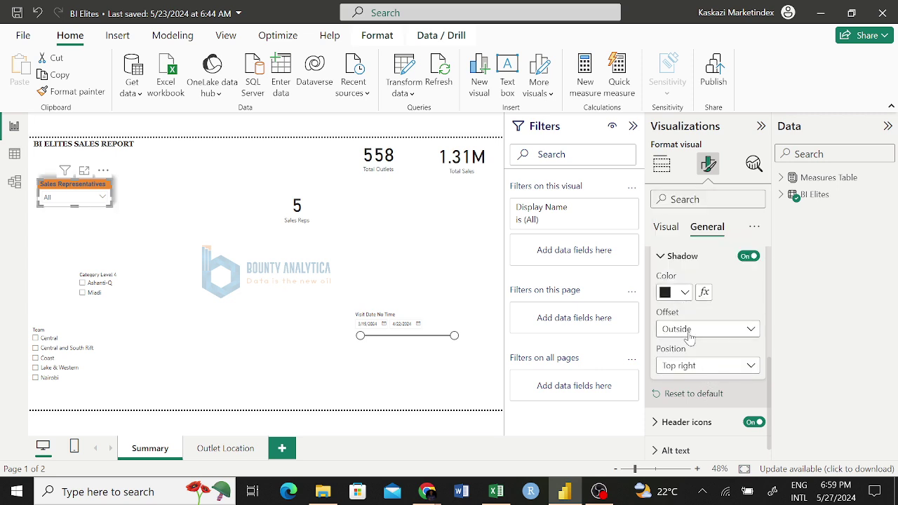
pyautogui.click(693, 368)
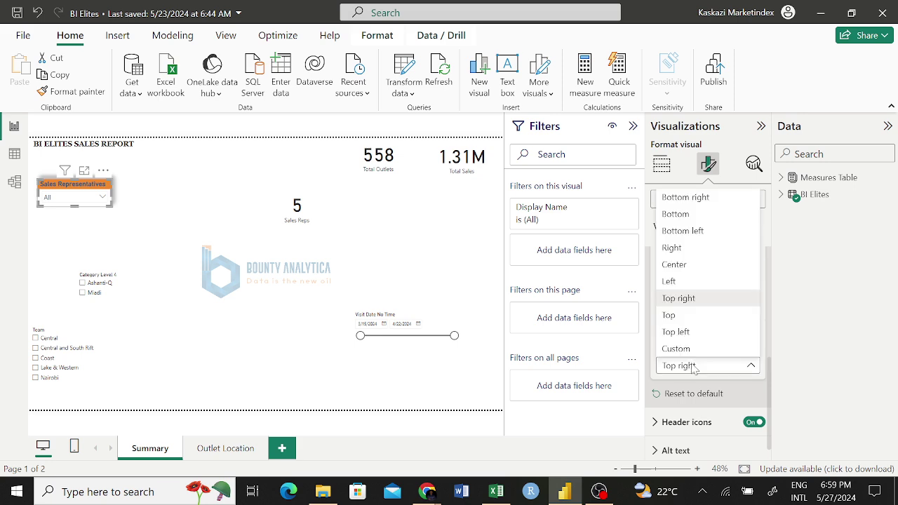
pyautogui.click(686, 315)
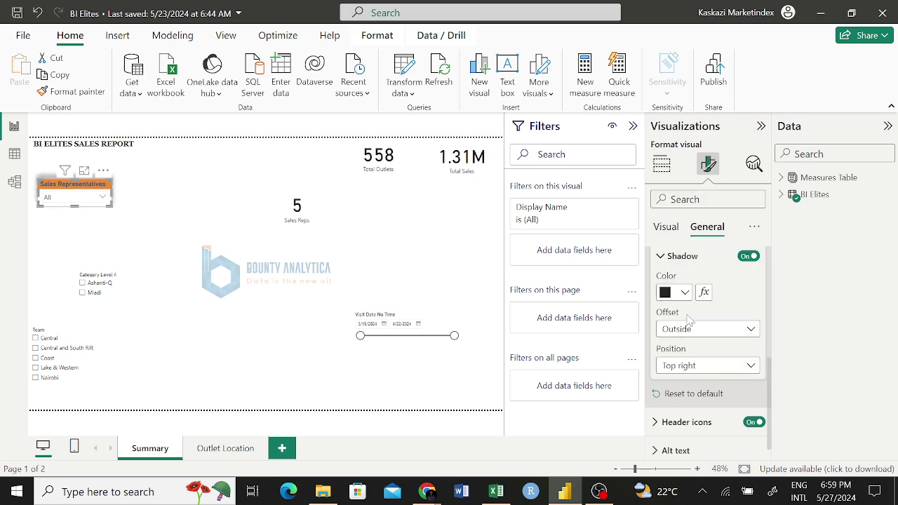
pyautogui.click(690, 366)
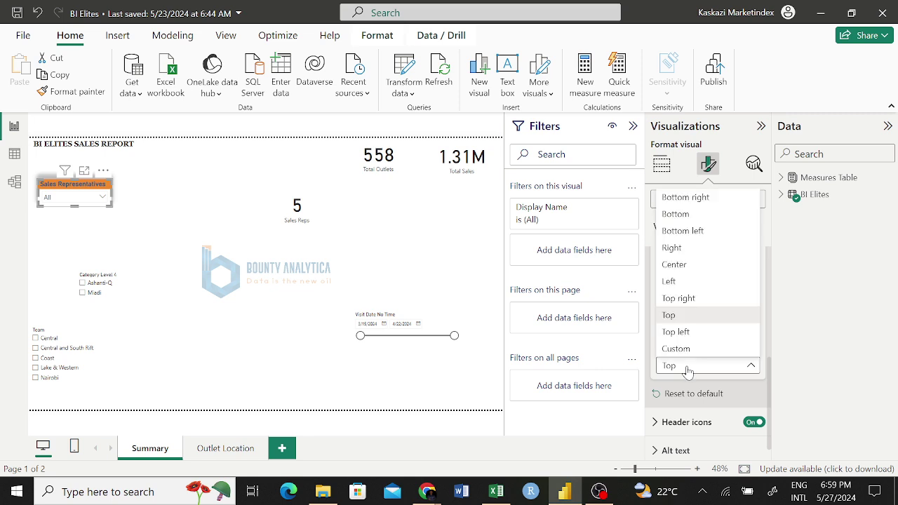
pyautogui.click(677, 332)
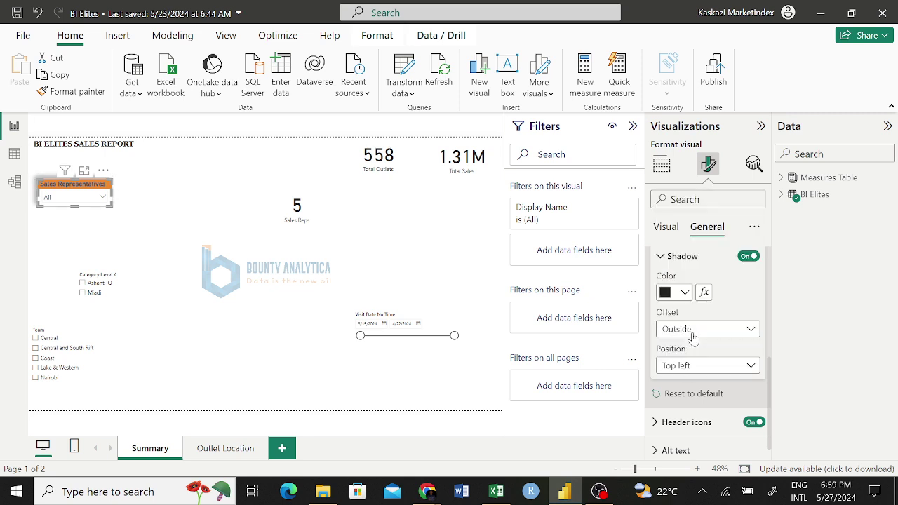
# Step: Try the Bottom and Bottom left shadow positions on the Sales Representatives slicer, then set it to Bottom right
pyautogui.click(691, 372)
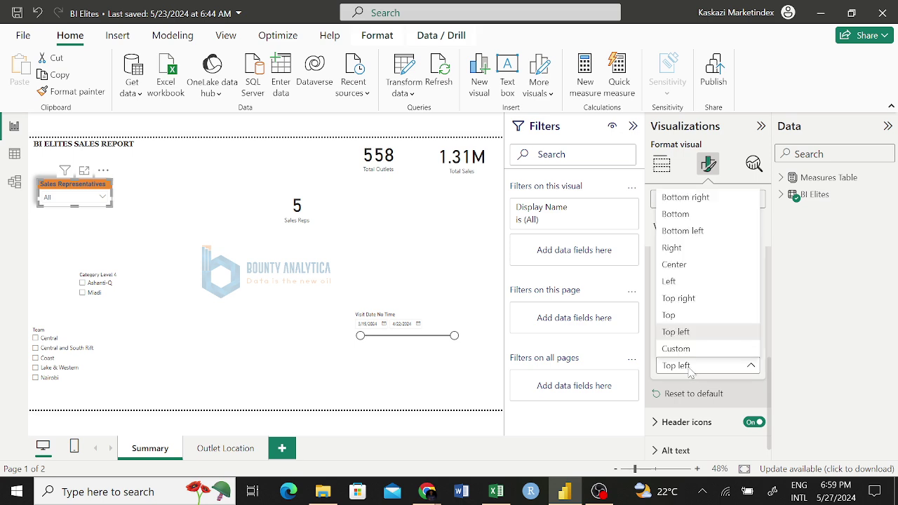
pyautogui.click(680, 216)
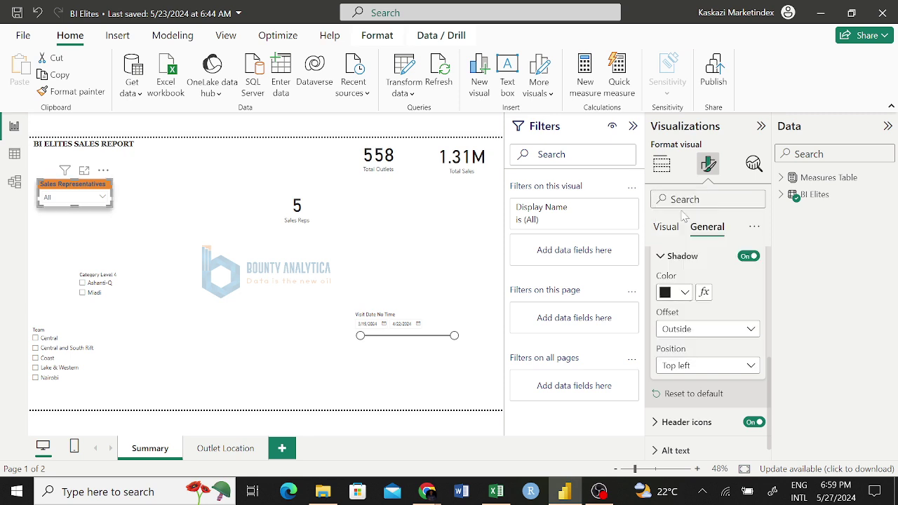
pyautogui.click(691, 371)
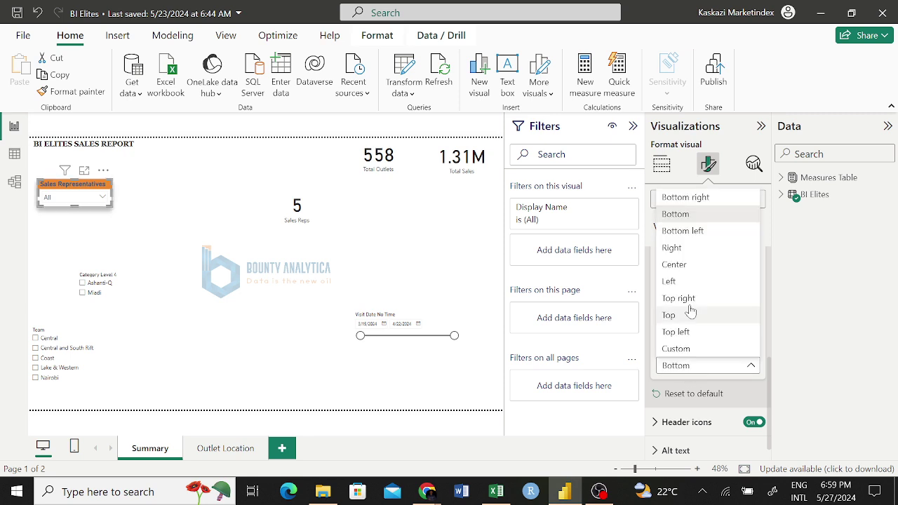
pyautogui.click(682, 232)
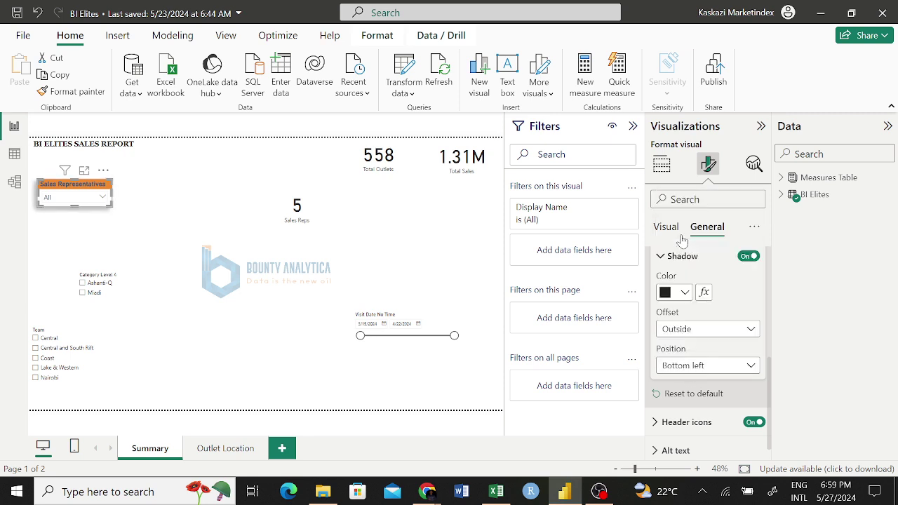
pyautogui.click(695, 364)
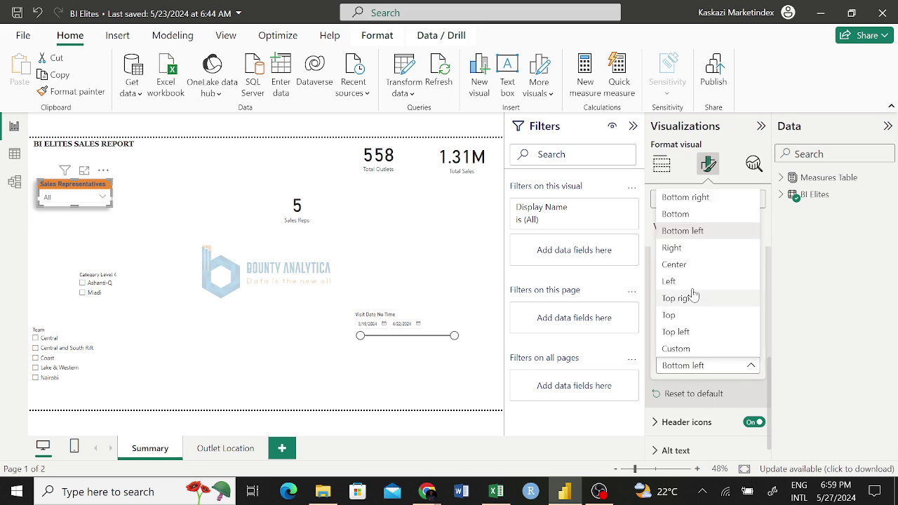
pyautogui.click(691, 197)
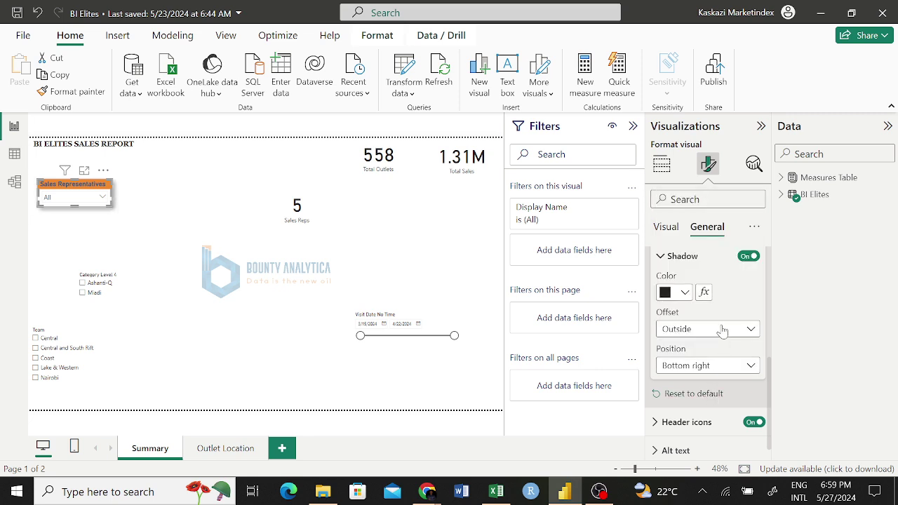
# Step: Set the Sales Representatives slicer's shadow offset to Inside and its position to Top right
pyautogui.click(693, 329)
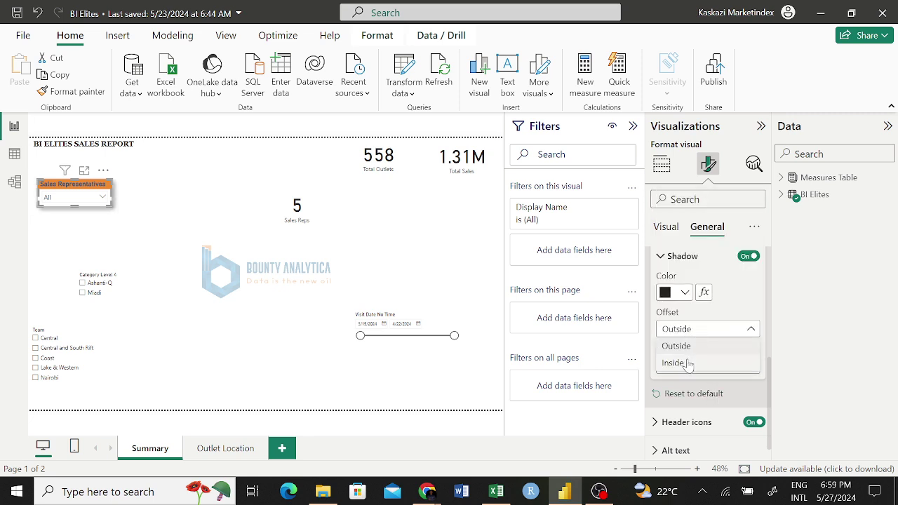
pyautogui.click(690, 362)
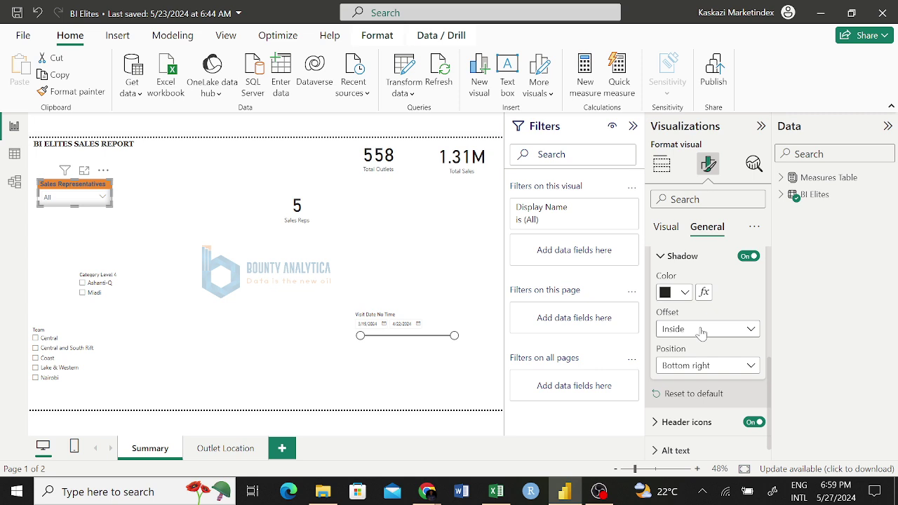
pyautogui.click(697, 366)
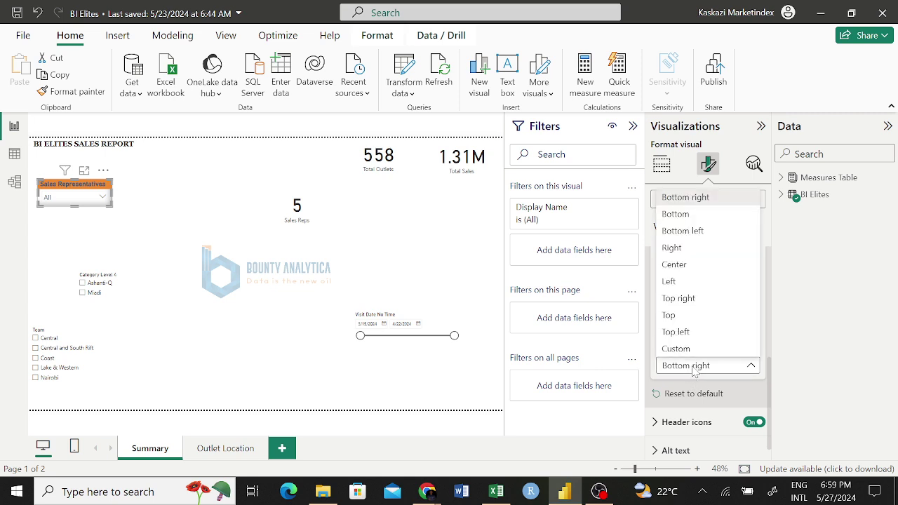
pyautogui.click(691, 300)
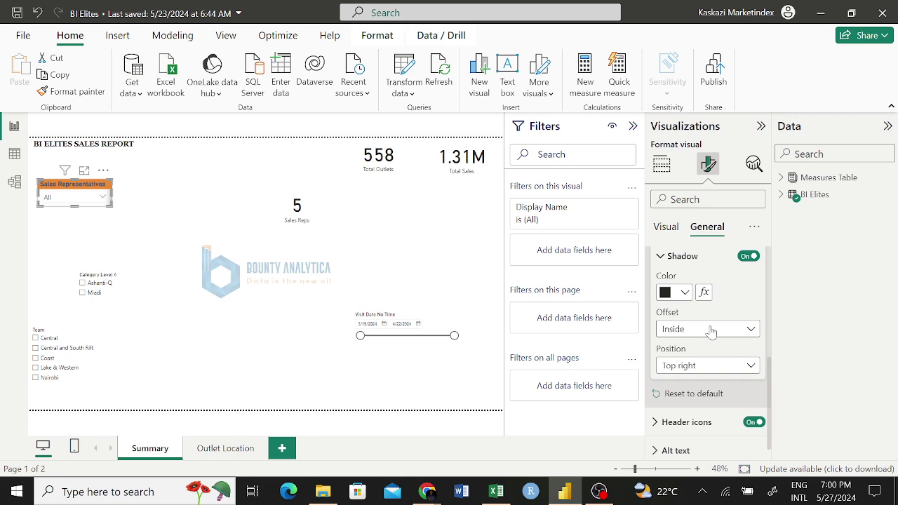
# Step: Set the Sales Representatives slicer's shadow offset back to Outside
pyautogui.click(711, 331)
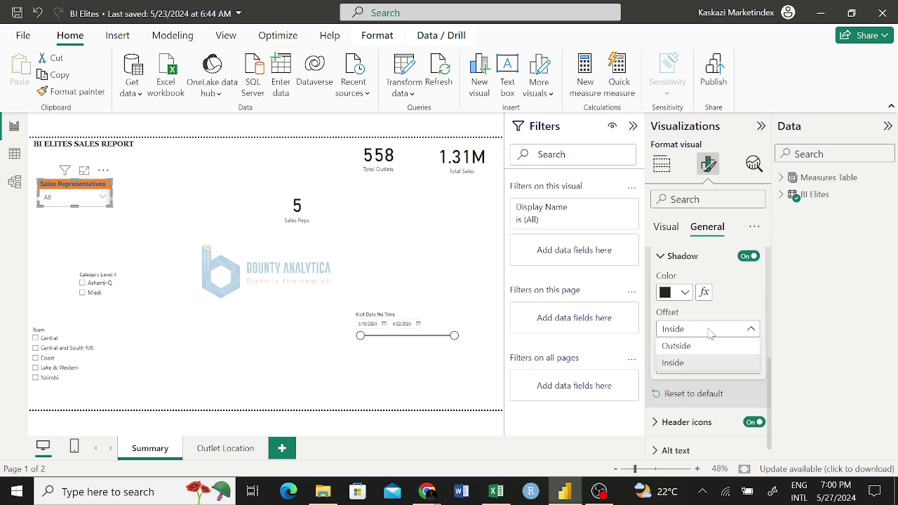
pyautogui.click(694, 361)
pyautogui.press('Up')
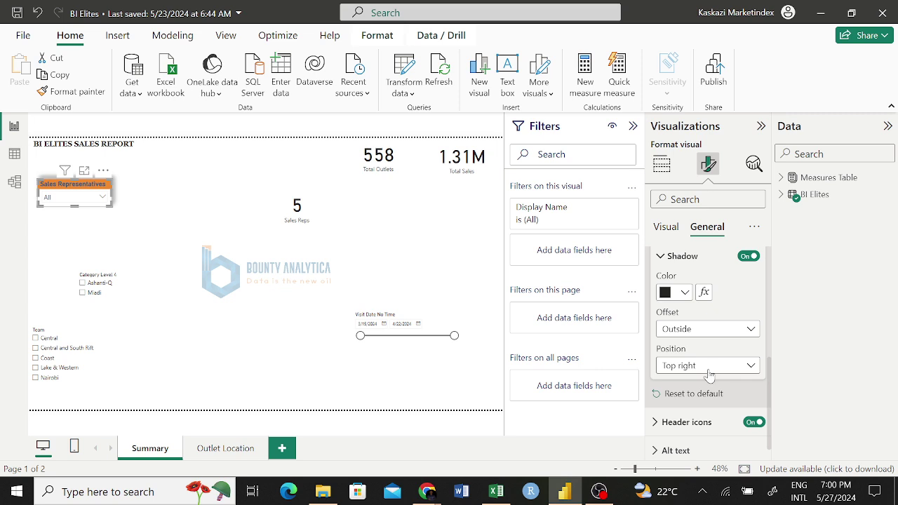
# Step: Set the Sales Representatives slicer's shadow position to Bottom right, then turn its shadow off
pyautogui.click(710, 374)
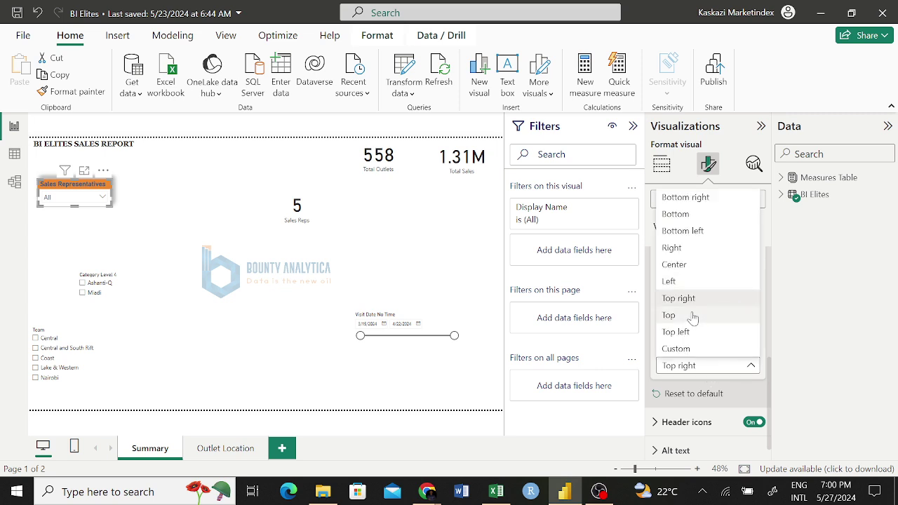
pyautogui.click(686, 197)
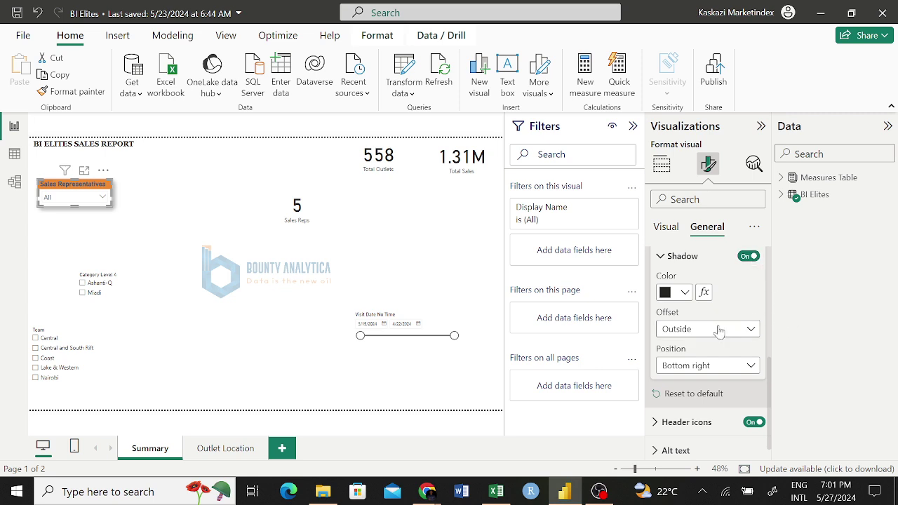
pyautogui.click(753, 257)
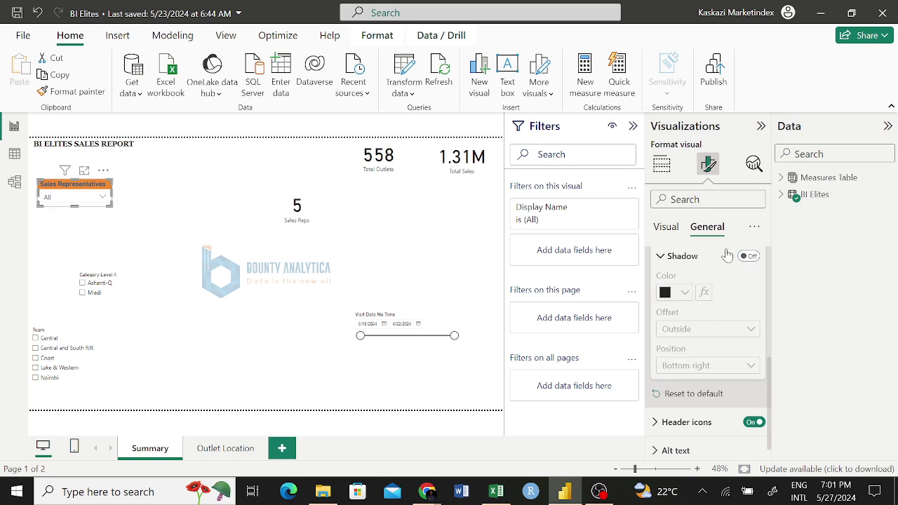
pyautogui.click(677, 259)
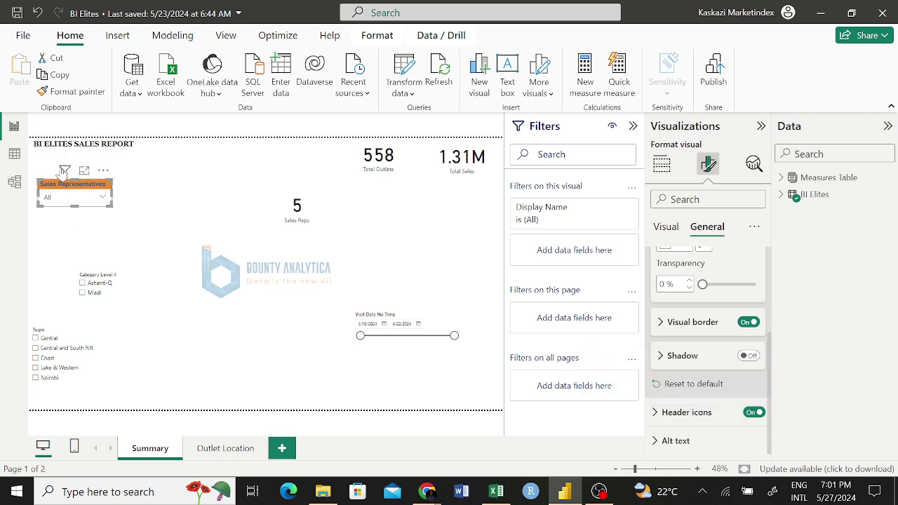
# Step: Try blue (#118DFF) for the Sales Representatives slicer's header icons, then set the icon color to black
pyautogui.moveTo(66, 172)
pyautogui.click(670, 416)
pyautogui.scroll(-5, 669, 418)
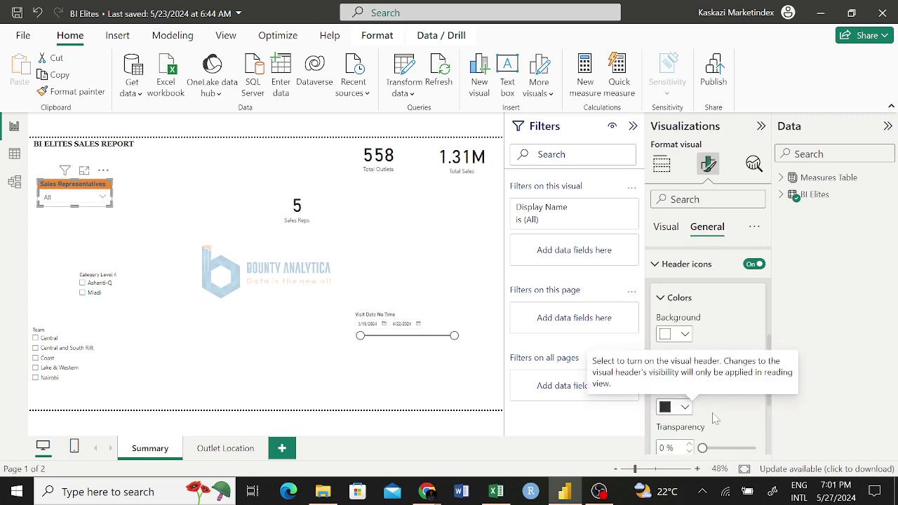
pyautogui.scroll(1, 684, 309)
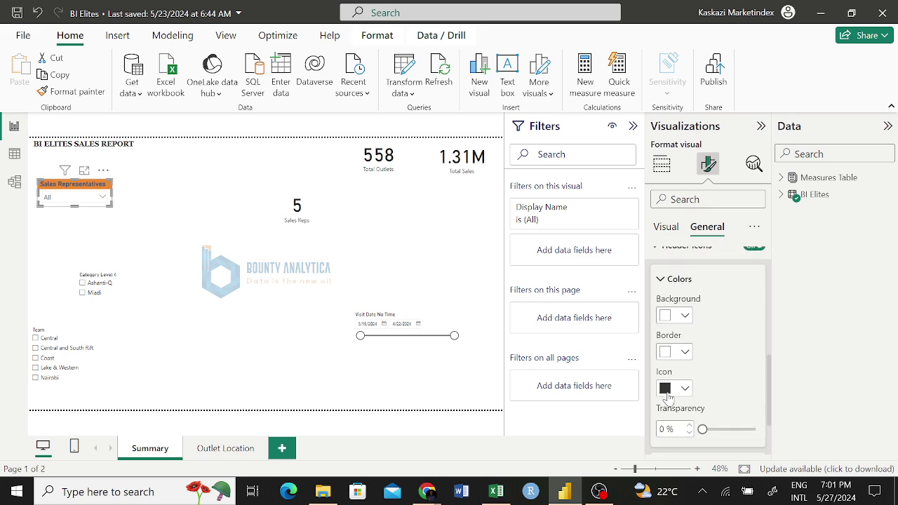
pyautogui.click(666, 391)
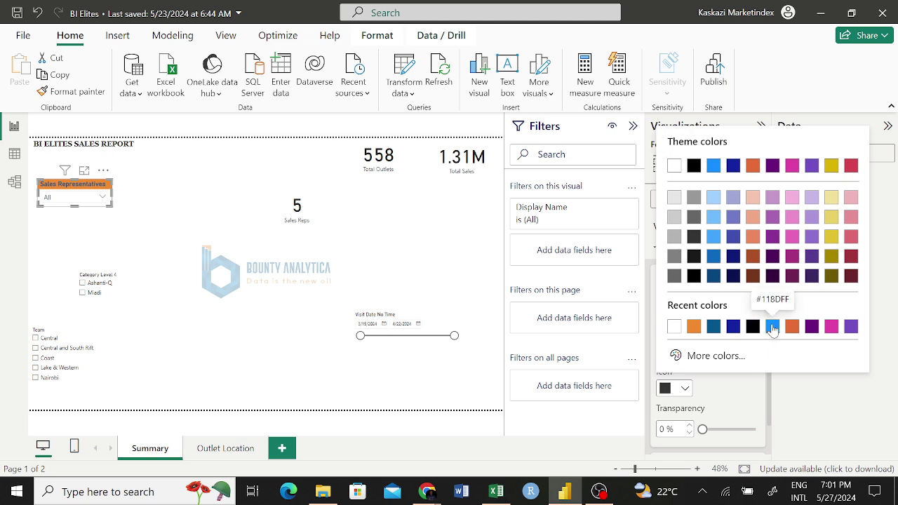
pyautogui.click(773, 327)
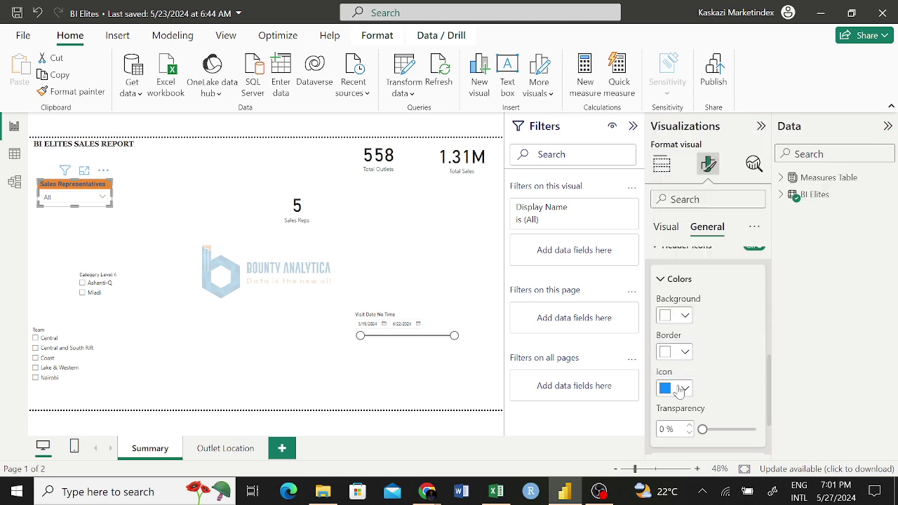
pyautogui.click(667, 390)
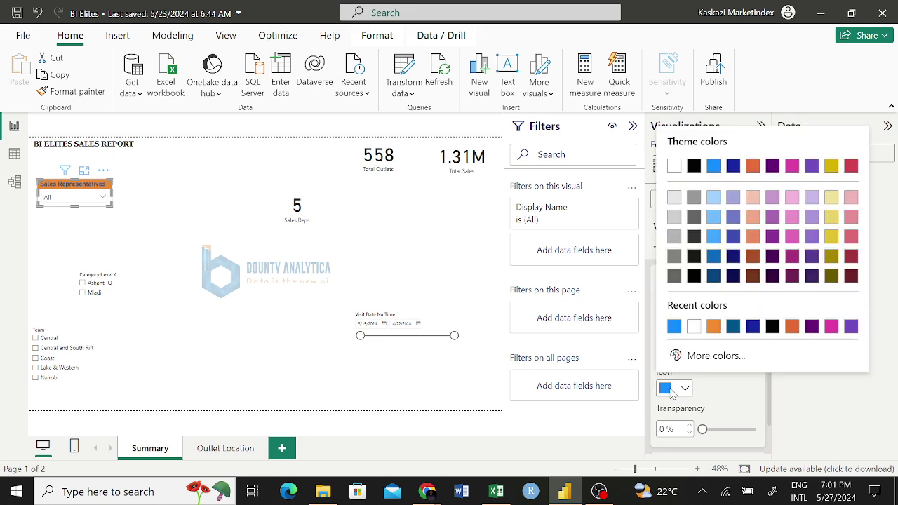
pyautogui.click(772, 327)
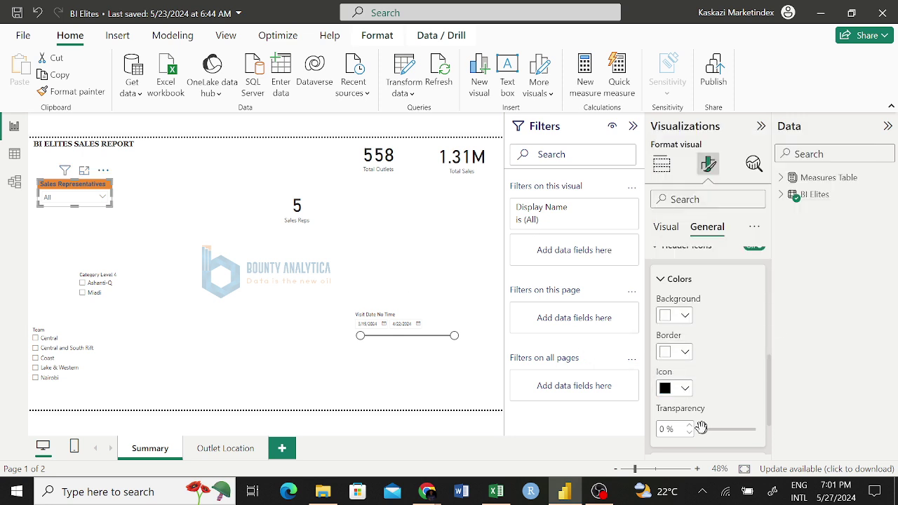
# Step: Try 100% transparency for the Sales Representatives slicer's header icons, then return it to 0%
pyautogui.moveTo(701, 429); pyautogui.dragTo(835, 440)
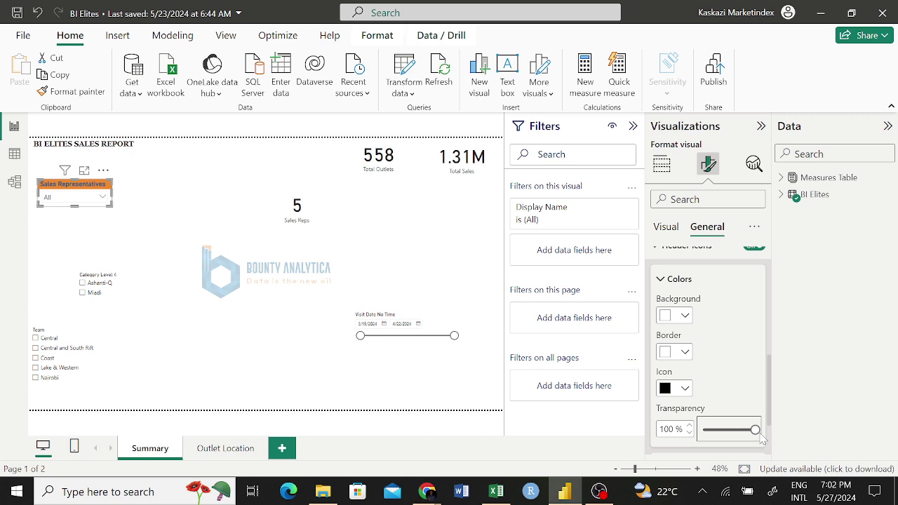
pyautogui.moveTo(755, 429); pyautogui.dragTo(660, 432)
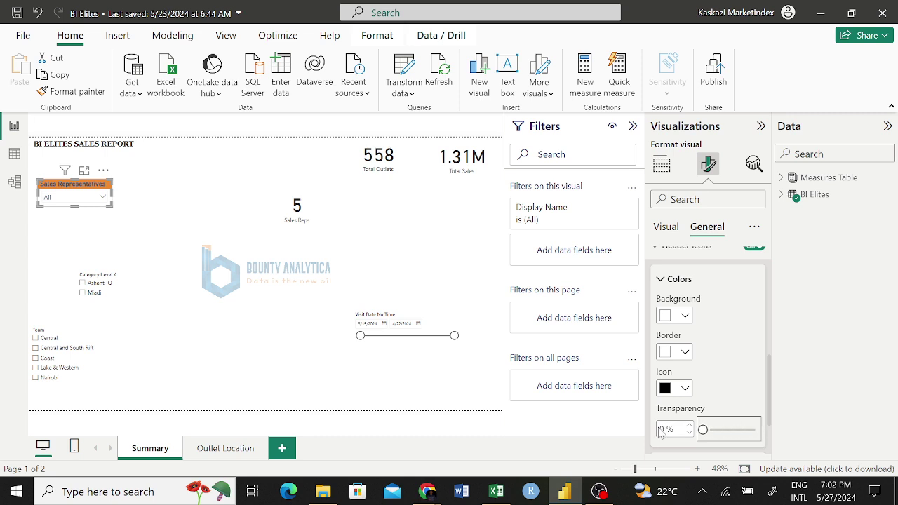
pyautogui.scroll(3, 656, 370)
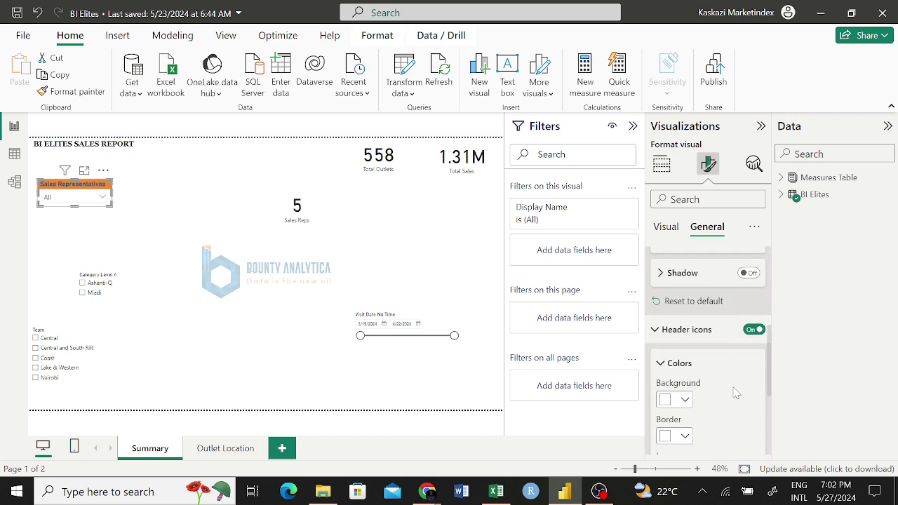
# Step: Examine which header icons can be toggled for the Sales Representatives slicer, then collapse the header icon and effects settings
pyautogui.scroll(-5, 713, 419)
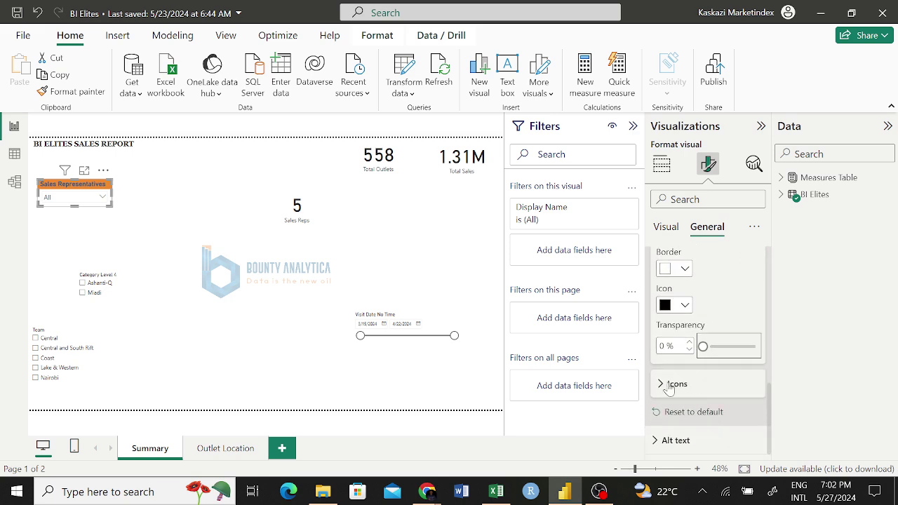
pyautogui.click(665, 390)
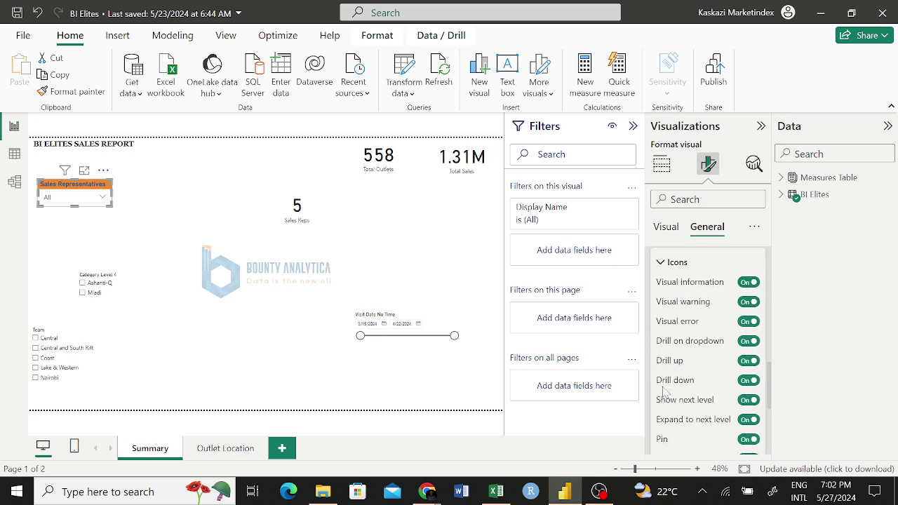
pyautogui.scroll(-3, 663, 393)
pyautogui.scroll(-2, 664, 393)
pyautogui.scroll(7, 663, 393)
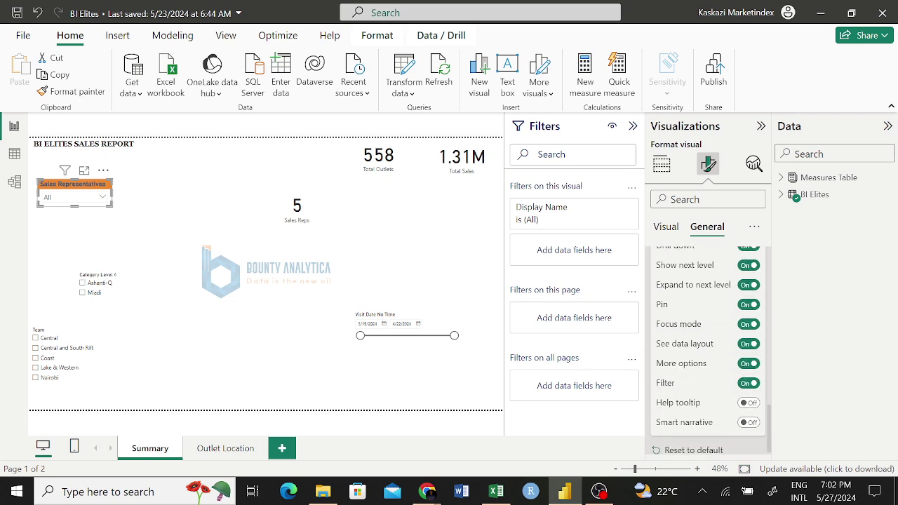
pyautogui.scroll(-1, 664, 393)
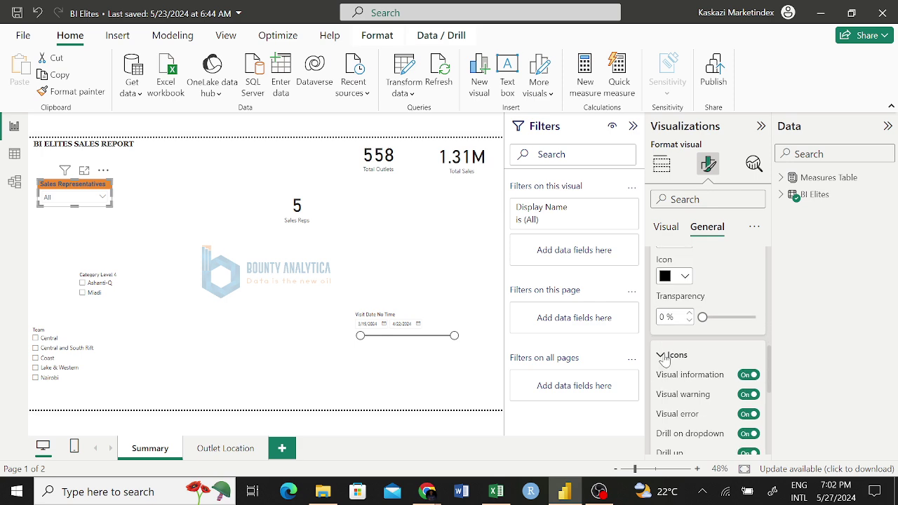
pyautogui.click(663, 356)
pyautogui.scroll(5, 696, 359)
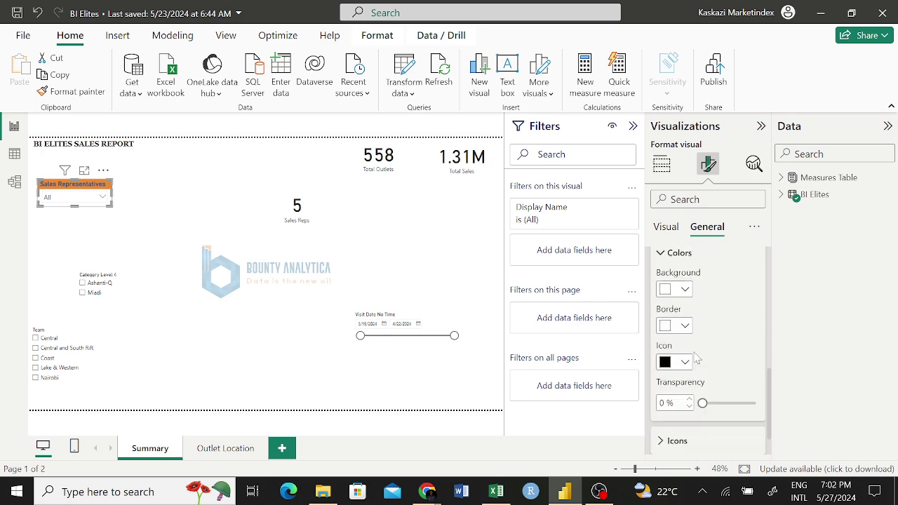
pyautogui.scroll(-1, 695, 351)
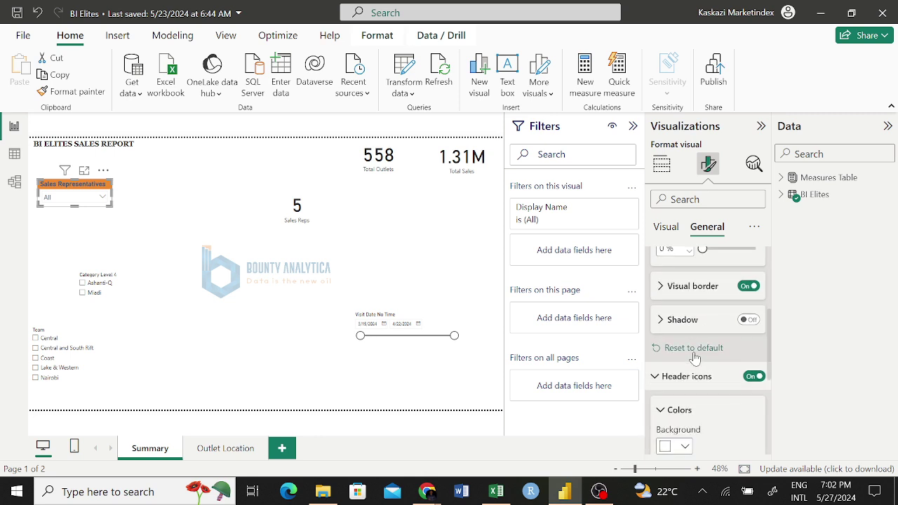
pyautogui.click(654, 379)
pyautogui.scroll(3, 715, 323)
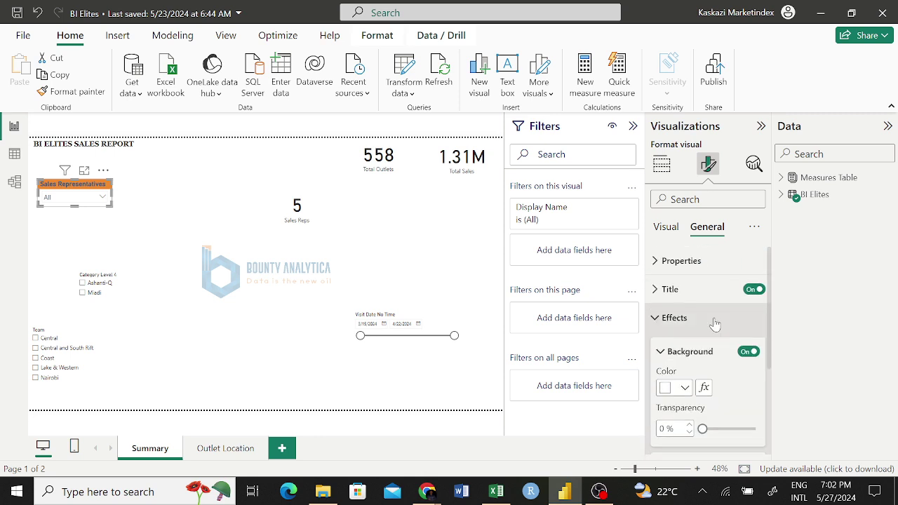
pyautogui.click(657, 318)
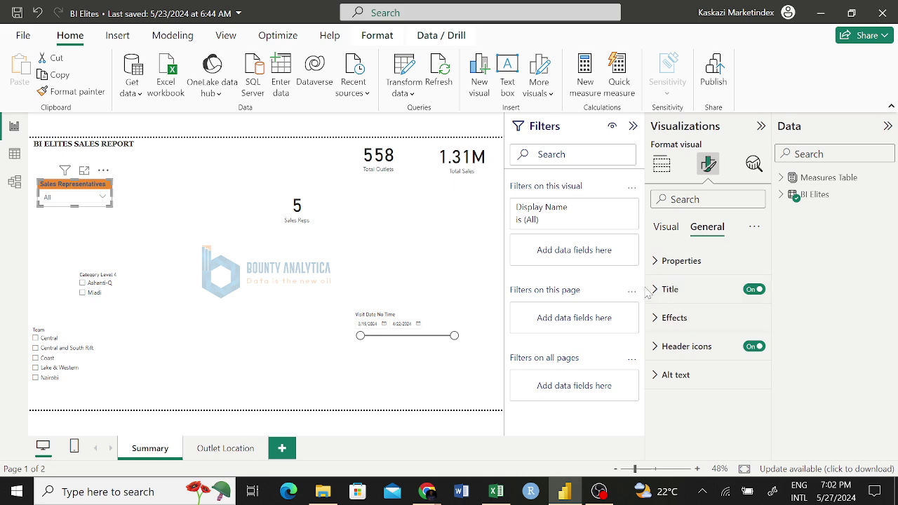
# Step: Try larger and smaller vertical spacing for the Sales Representatives slicer's title, ending back at 5 px
pyautogui.click(654, 291)
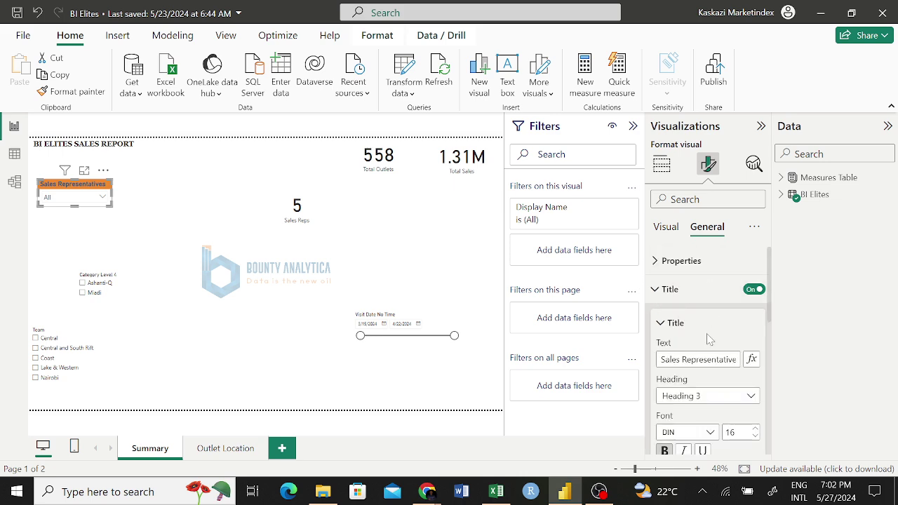
pyautogui.scroll(-3, 707, 339)
pyautogui.scroll(-3, 707, 339)
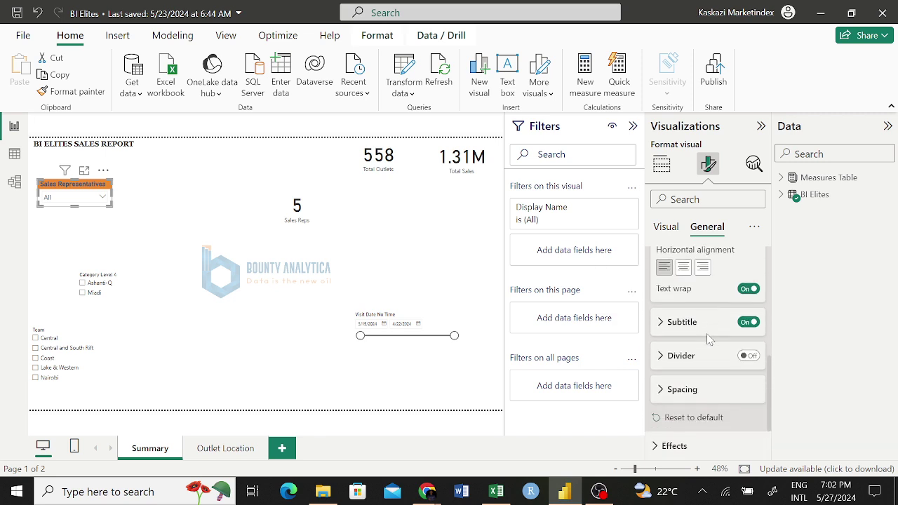
pyautogui.scroll(-2, 707, 334)
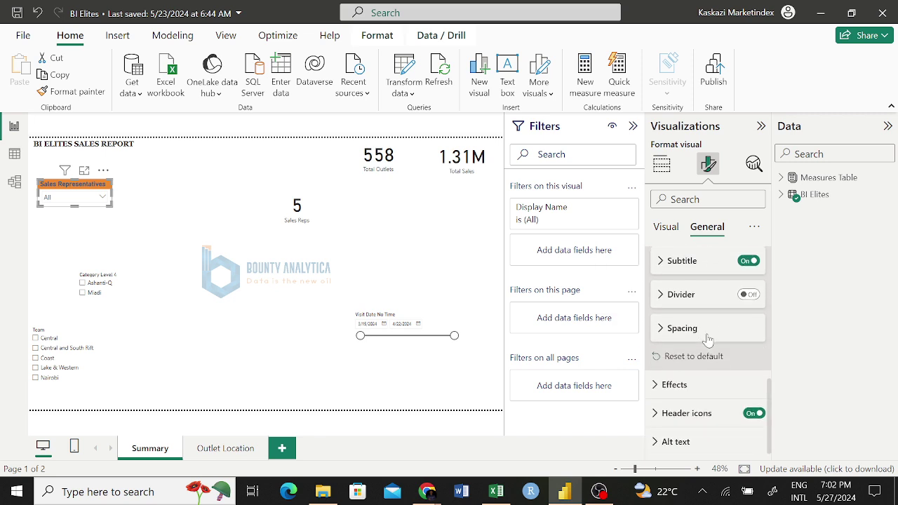
pyautogui.click(663, 333)
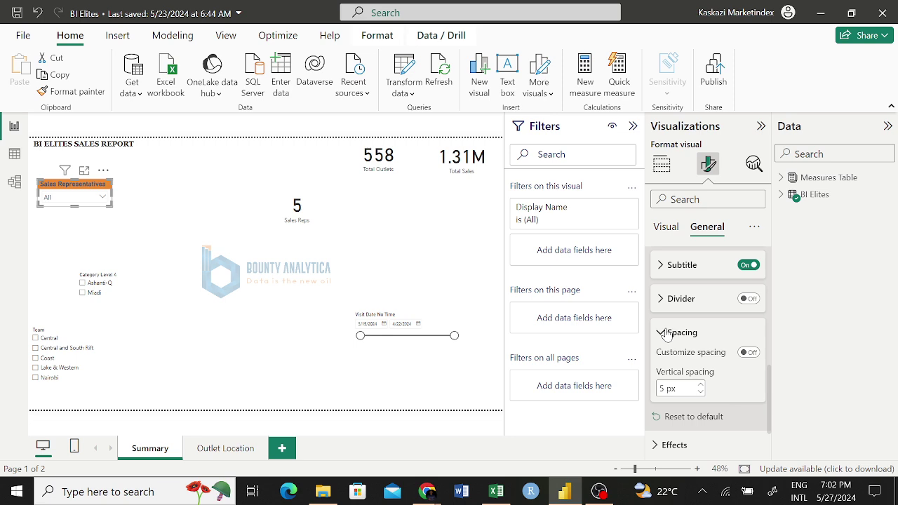
pyautogui.click(700, 386)
pyautogui.click(700, 387)
pyautogui.click(700, 387)
pyautogui.click(700, 392)
pyautogui.click(700, 392)
pyautogui.click(700, 392)
pyautogui.click(701, 392)
pyautogui.click(701, 392)
pyautogui.click(700, 385)
pyautogui.click(700, 385)
pyautogui.click(700, 385)
pyautogui.click(702, 386)
pyautogui.click(701, 385)
pyautogui.click(702, 385)
pyautogui.click(700, 391)
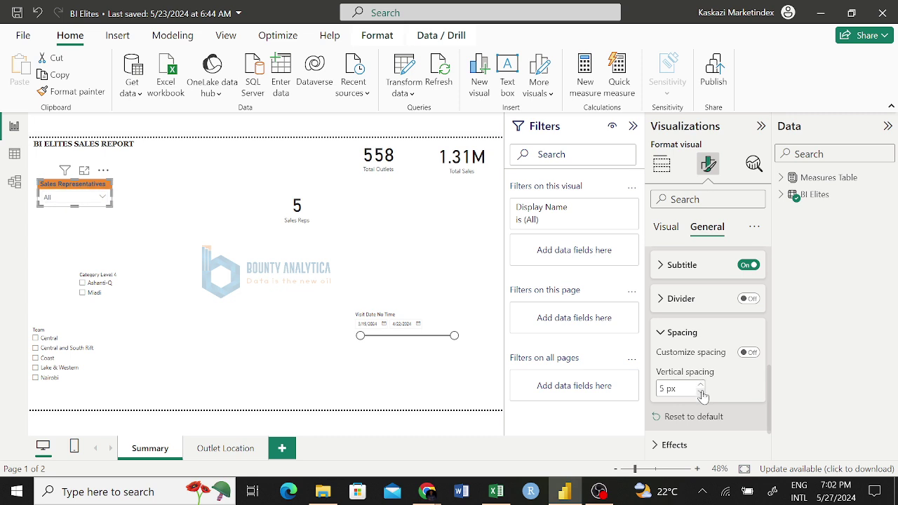
pyautogui.click(663, 335)
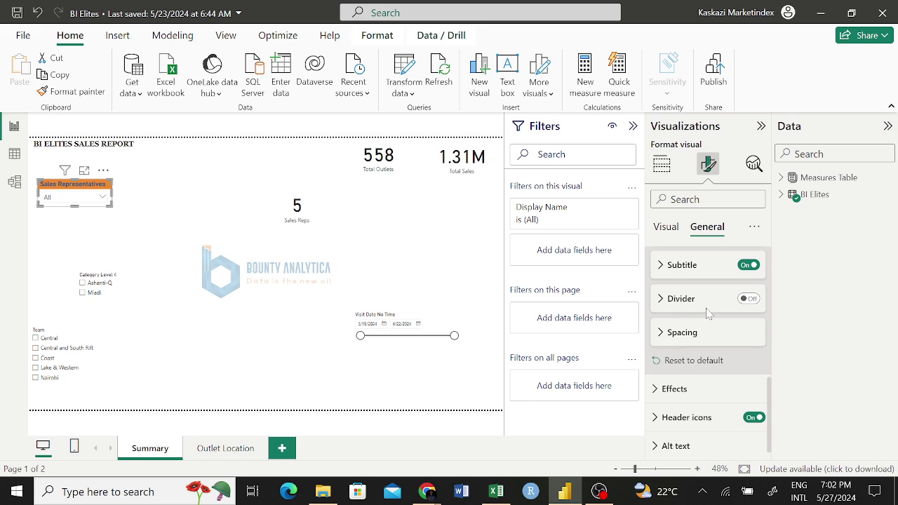
# Step: Set the background color of the Sales Representatives slicer's values to blue (#118DFF)
pyautogui.click(665, 228)
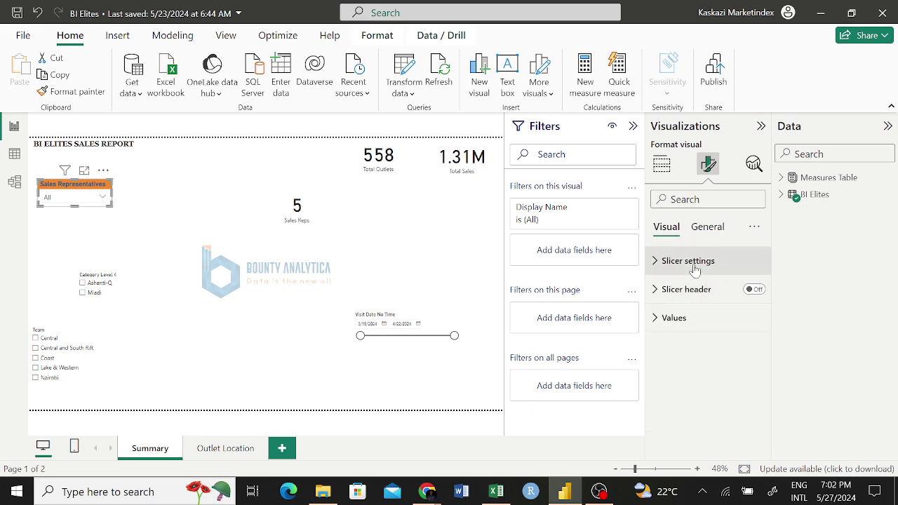
pyautogui.click(659, 262)
pyautogui.click(658, 264)
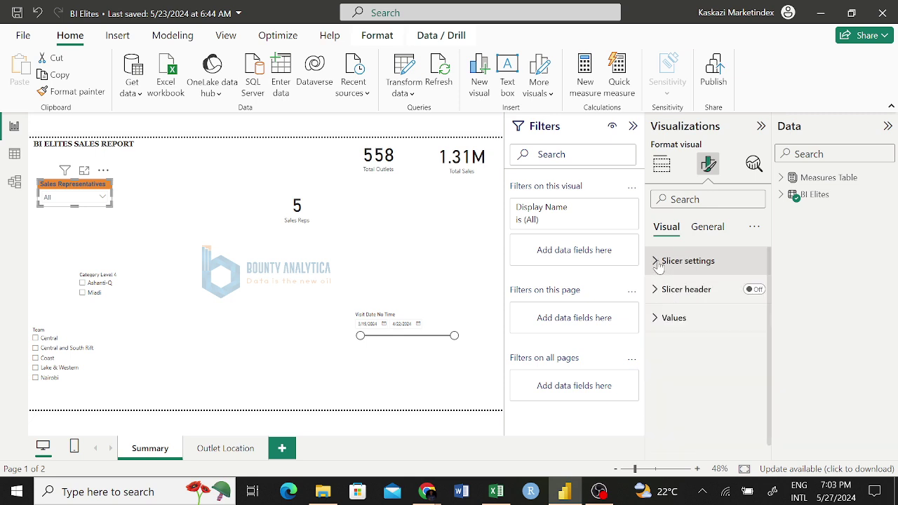
pyautogui.click(657, 320)
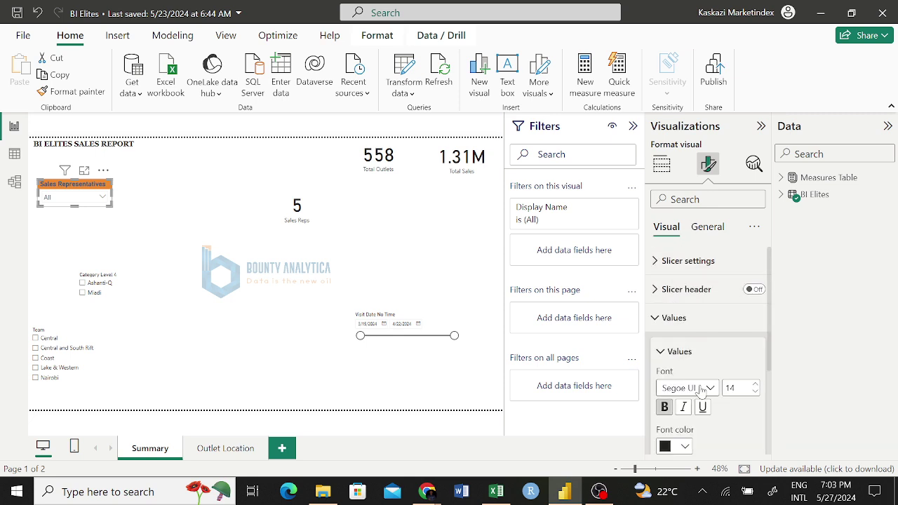
pyautogui.scroll(-3, 702, 393)
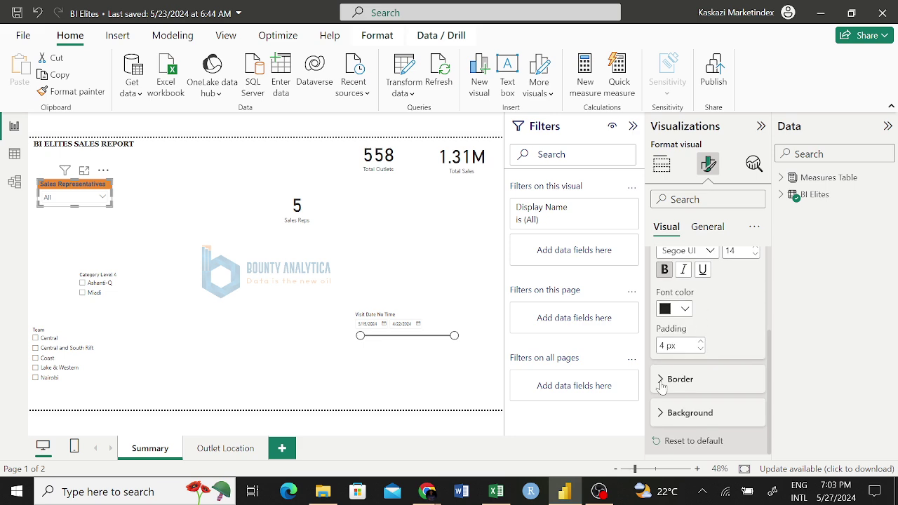
pyautogui.click(660, 414)
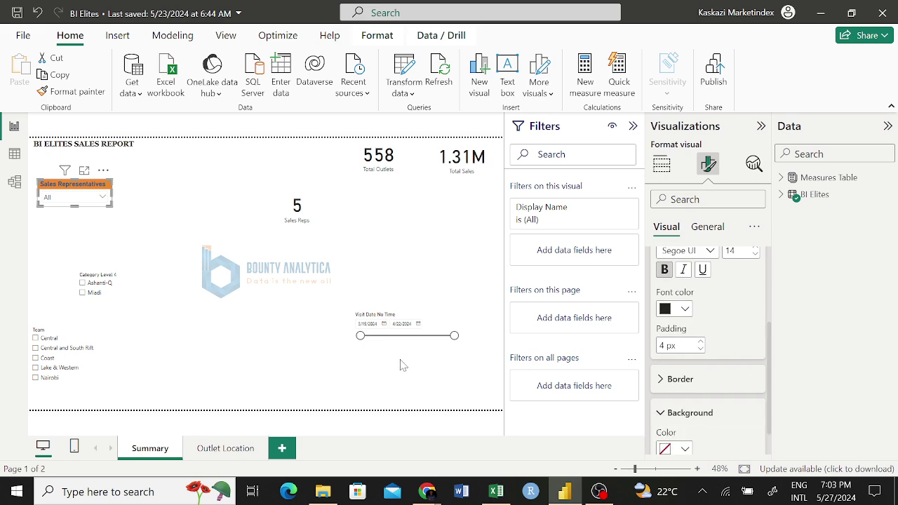
pyautogui.scroll(-1, 712, 380)
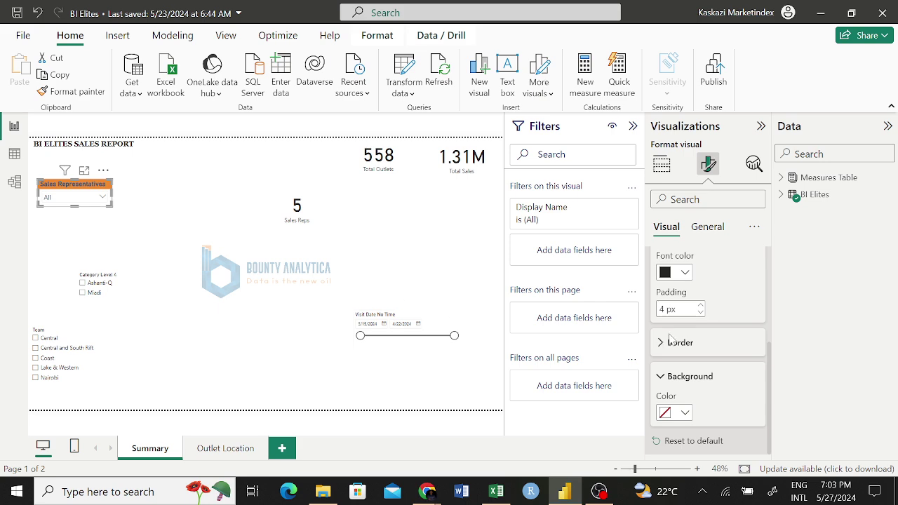
pyautogui.click(666, 414)
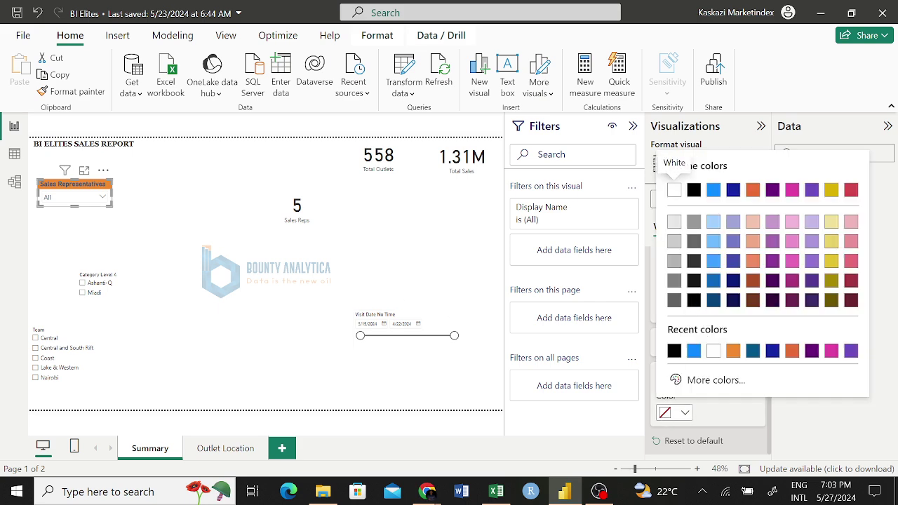
pyautogui.click(694, 351)
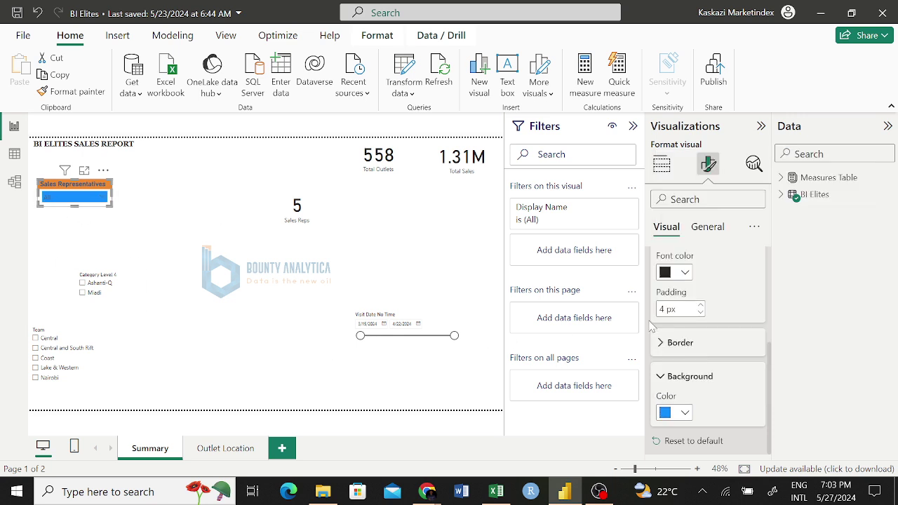
# Step: Set the background color of the Sales Representatives slicer's values to white
pyautogui.scroll(1, 732, 323)
pyautogui.scroll(2, 733, 323)
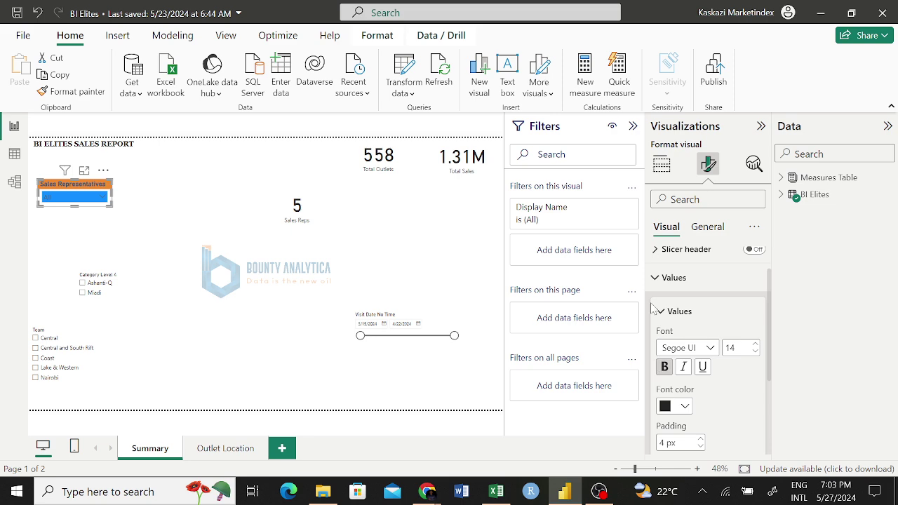
pyautogui.scroll(-3, 684, 372)
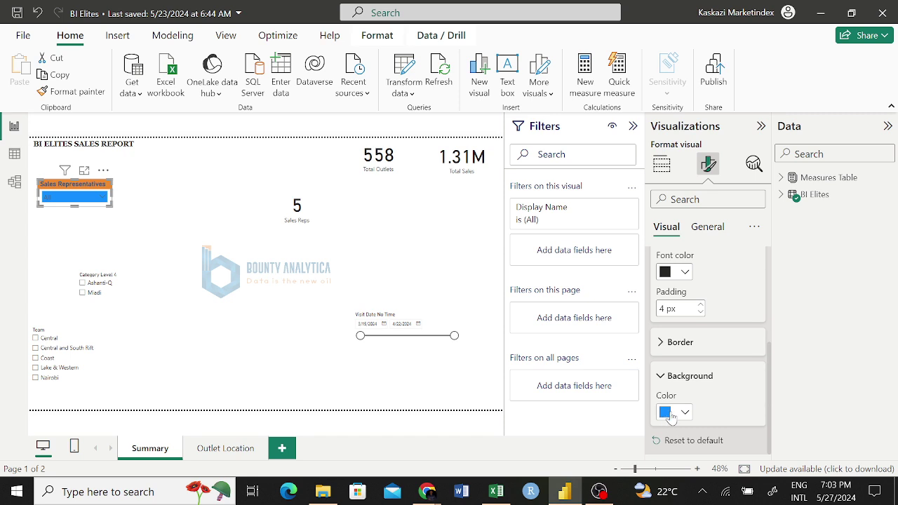
pyautogui.click(666, 418)
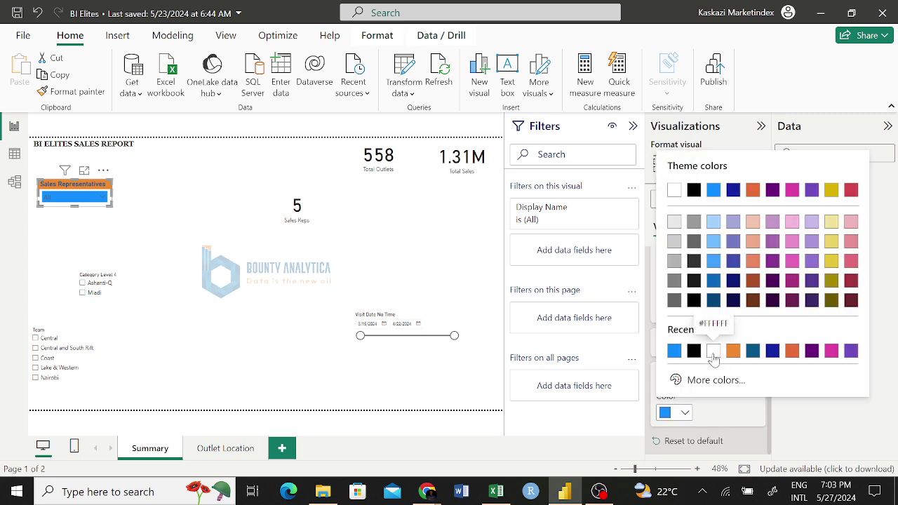
pyautogui.click(673, 190)
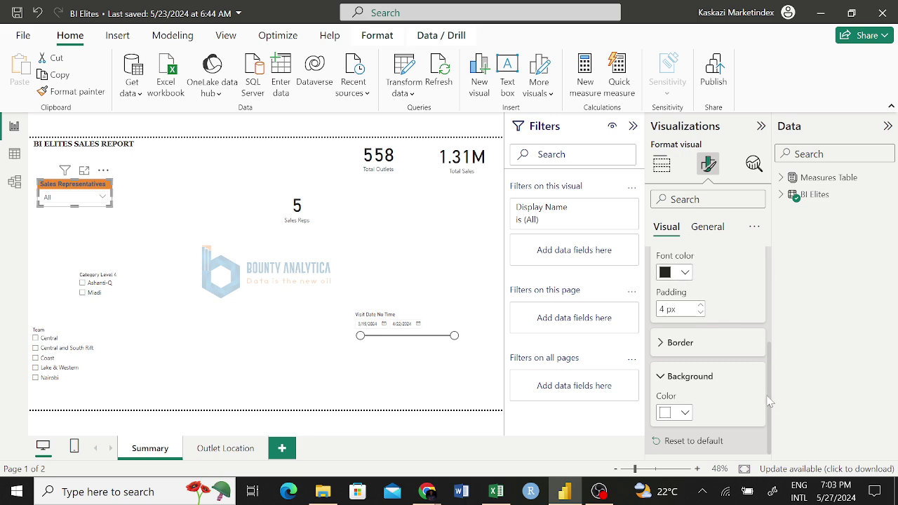
# Step: Collapse the values formatting settings and deselect the Sales Representatives slicer
pyautogui.scroll(2, 673, 381)
pyautogui.scroll(3, 673, 365)
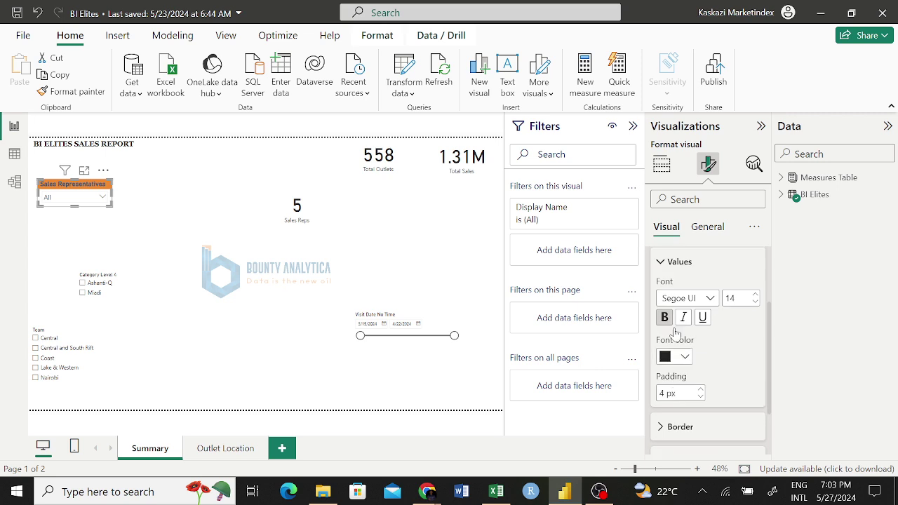
pyautogui.click(659, 291)
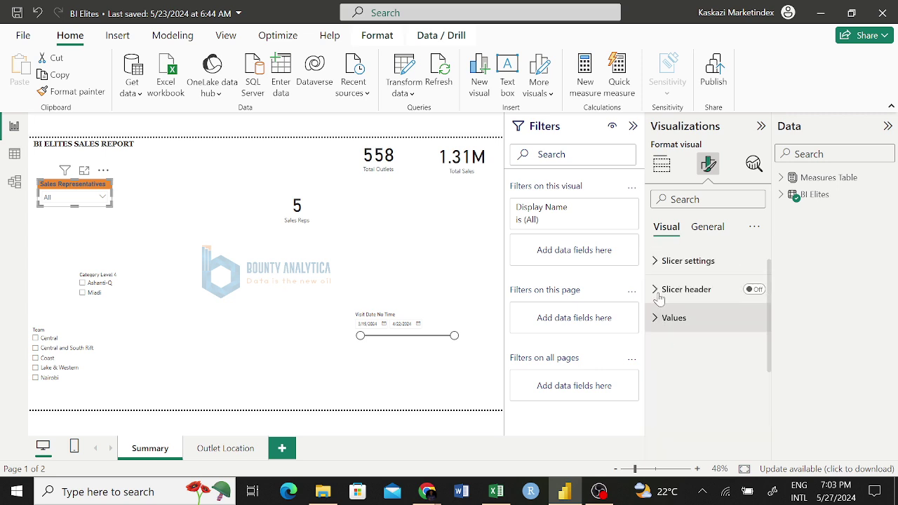
pyautogui.click(209, 168)
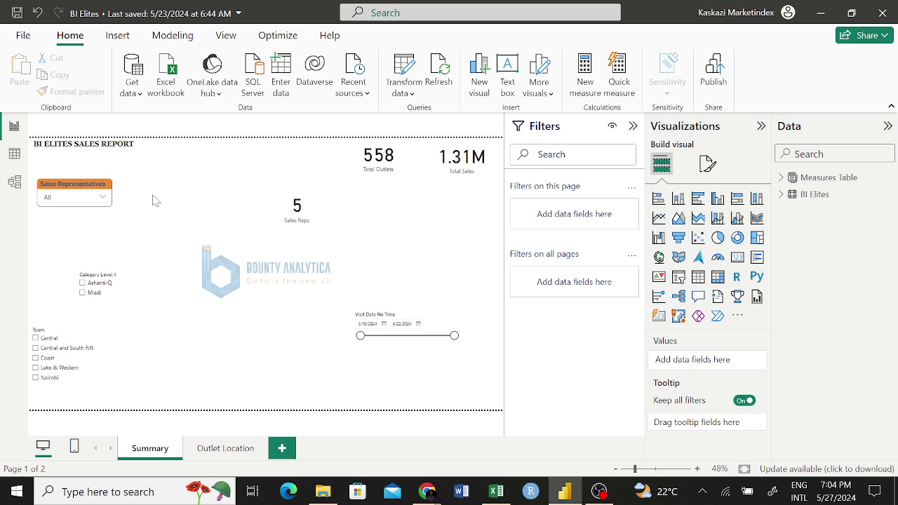
pyautogui.press('XF86AudioRaiseVolume')
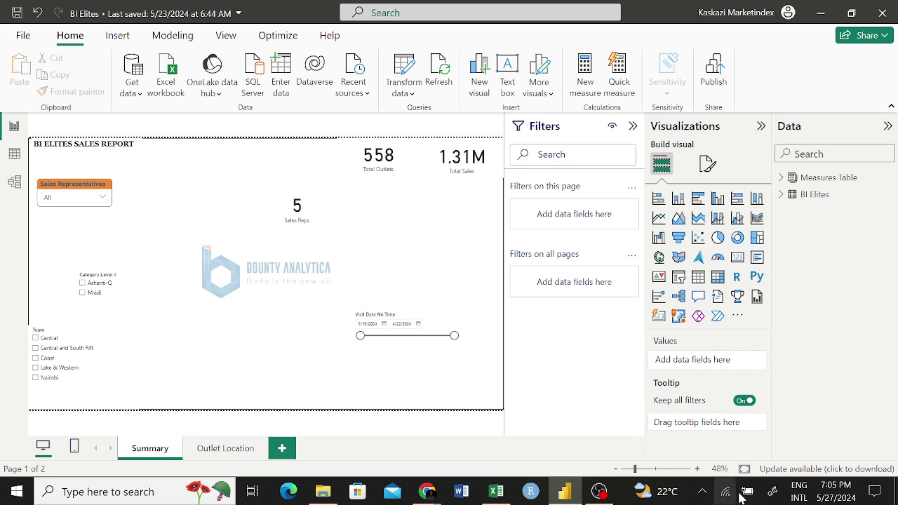
pyautogui.moveTo(126, 292)
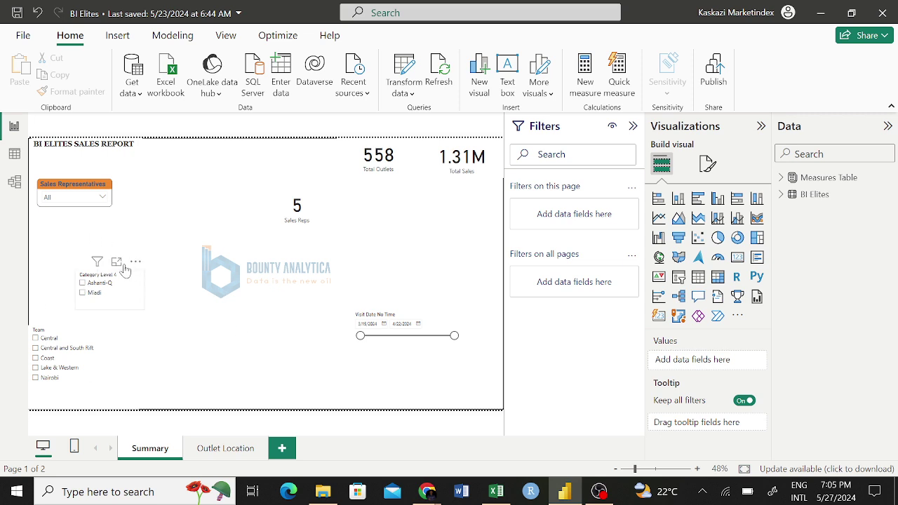
# Step: Pick up the Sales Representatives slicer's formatting with the Format Painter
pyautogui.click(110, 209)
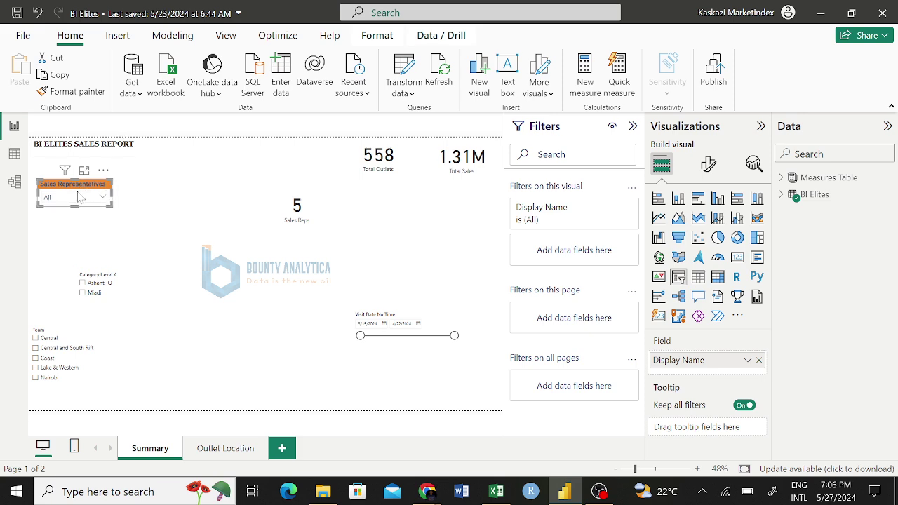
pyautogui.click(73, 92)
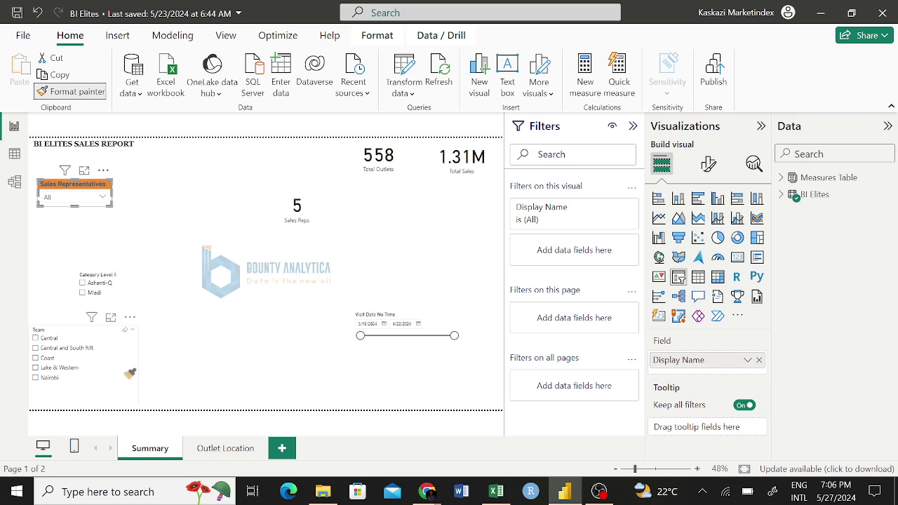
# Step: Apply the Sales Representatives slicer's formatting to the Team slicer and widen it so its tiles have more room
pyautogui.click(85, 393)
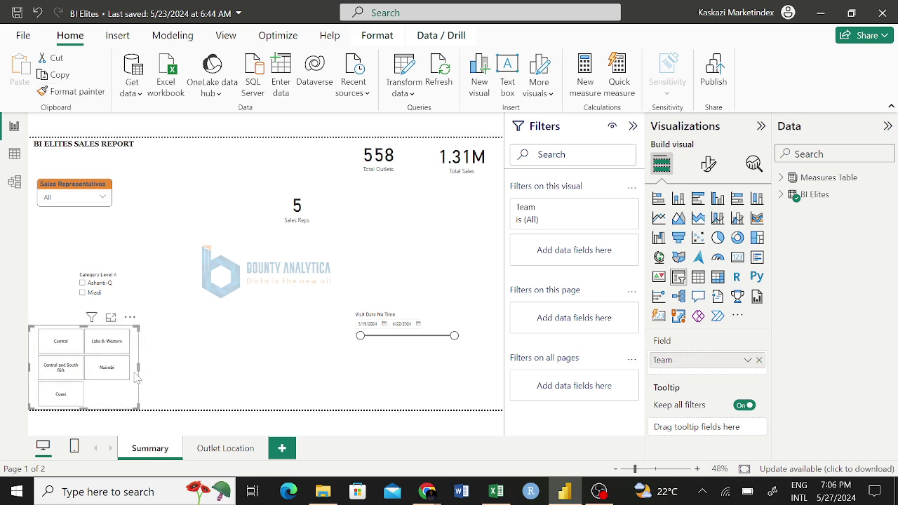
pyautogui.moveTo(139, 367); pyautogui.dragTo(223, 367)
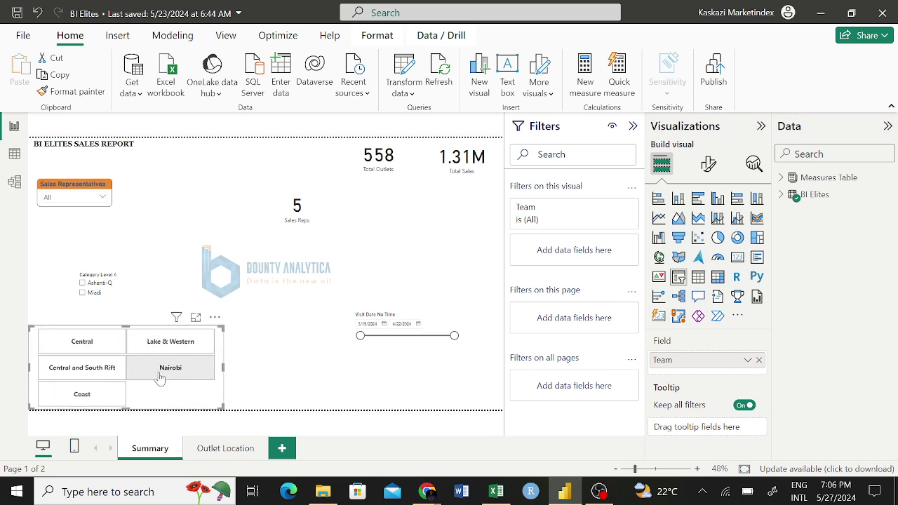
pyautogui.click(228, 357)
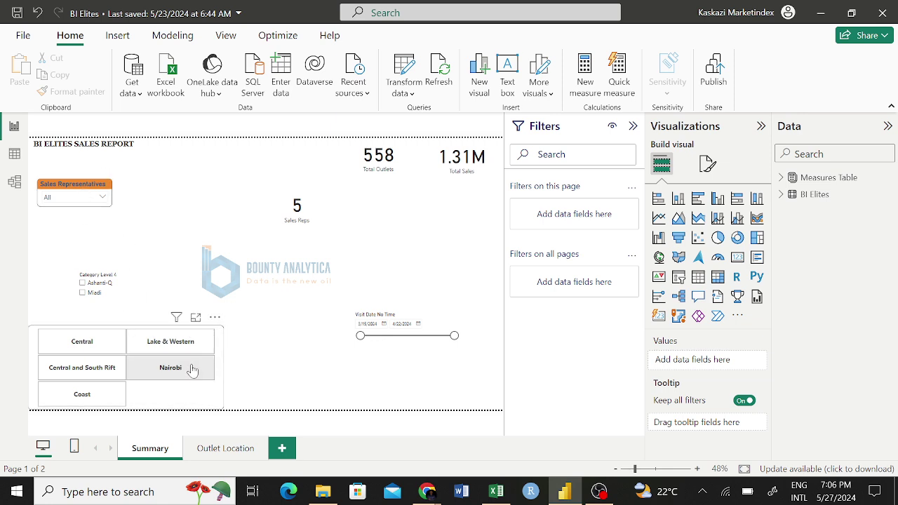
pyautogui.click(213, 401)
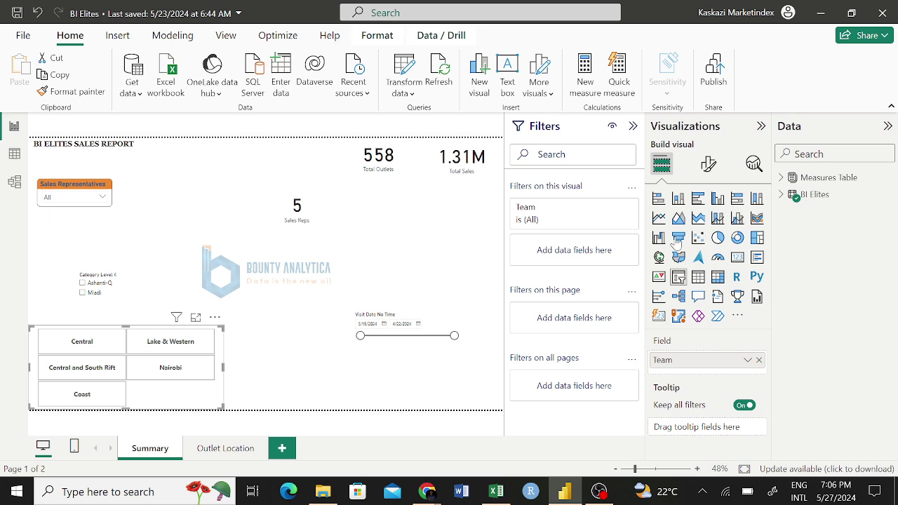
# Step: Set the Team slicer's title text to "Census Region"
pyautogui.click(709, 164)
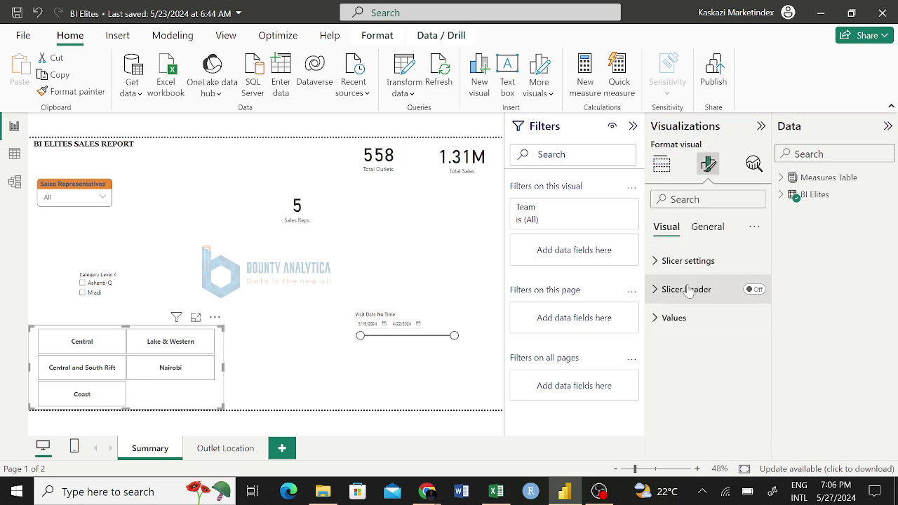
pyautogui.click(756, 291)
pyautogui.click(756, 290)
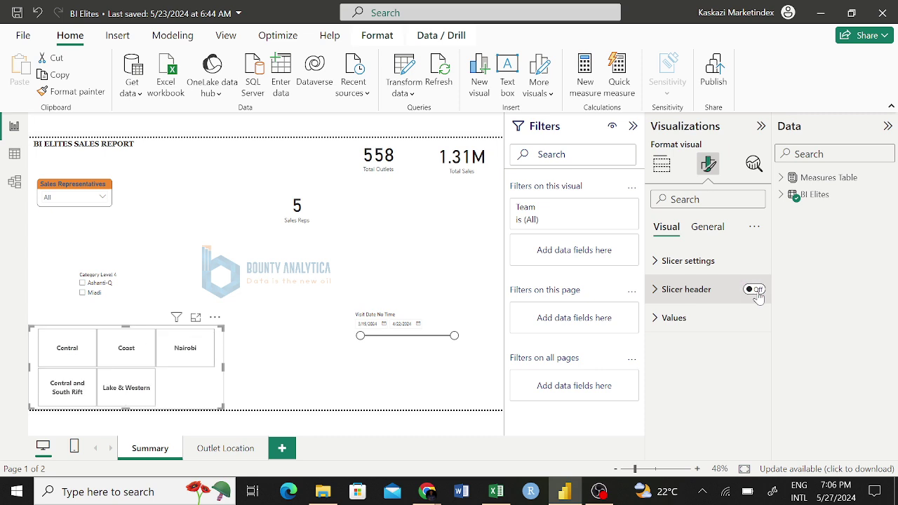
pyautogui.click(705, 227)
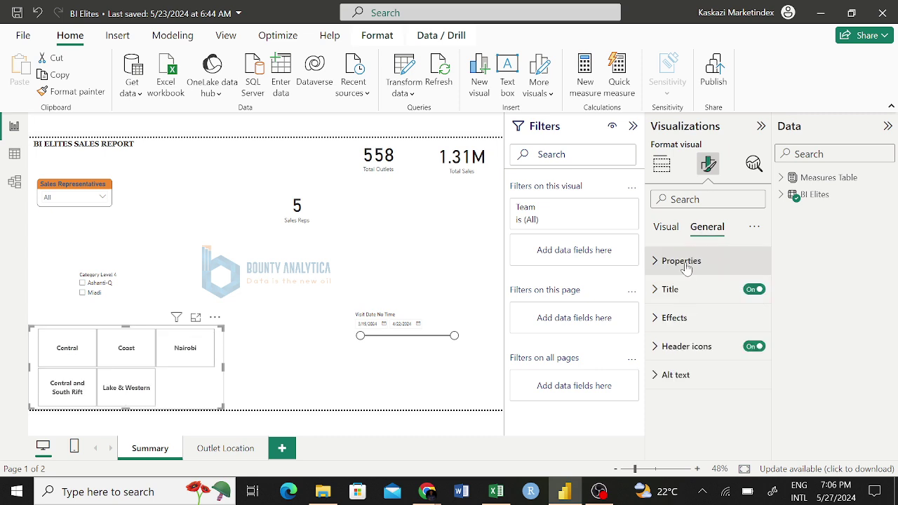
pyautogui.click(670, 291)
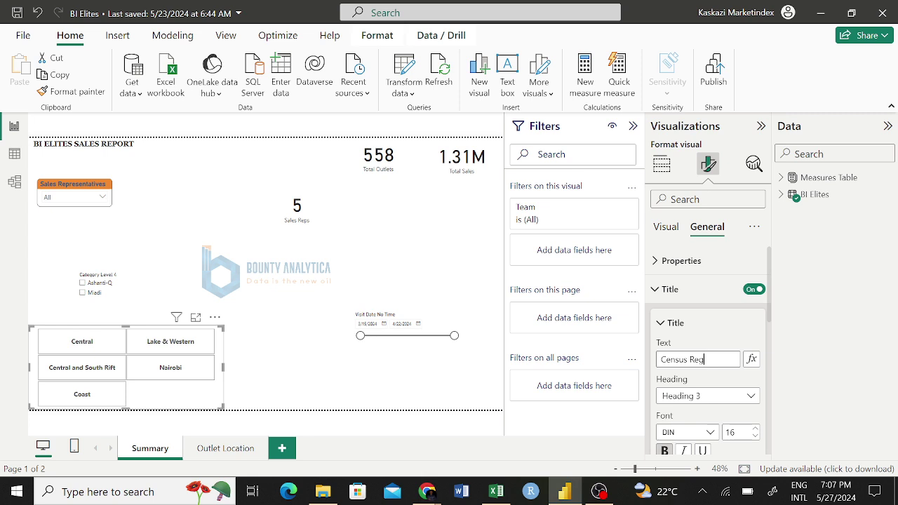
pyautogui.write('ion')
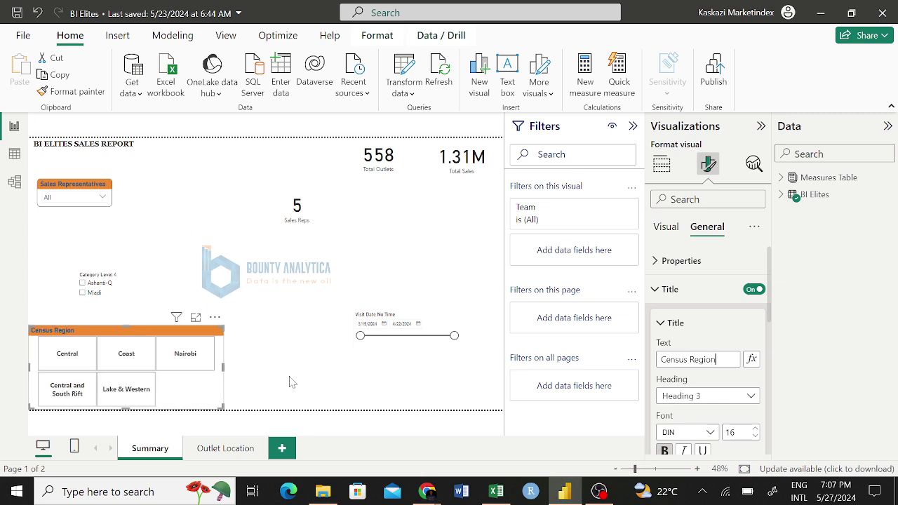
# Step: Change the Census Region slicer's style to Dropdown and narrow it to roughly the Sales Representatives slicer's width
pyautogui.click(669, 229)
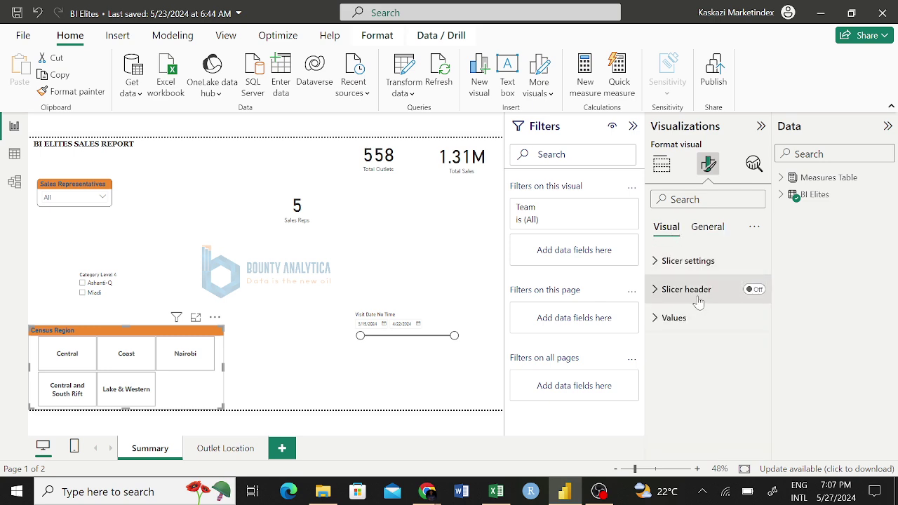
pyautogui.click(691, 260)
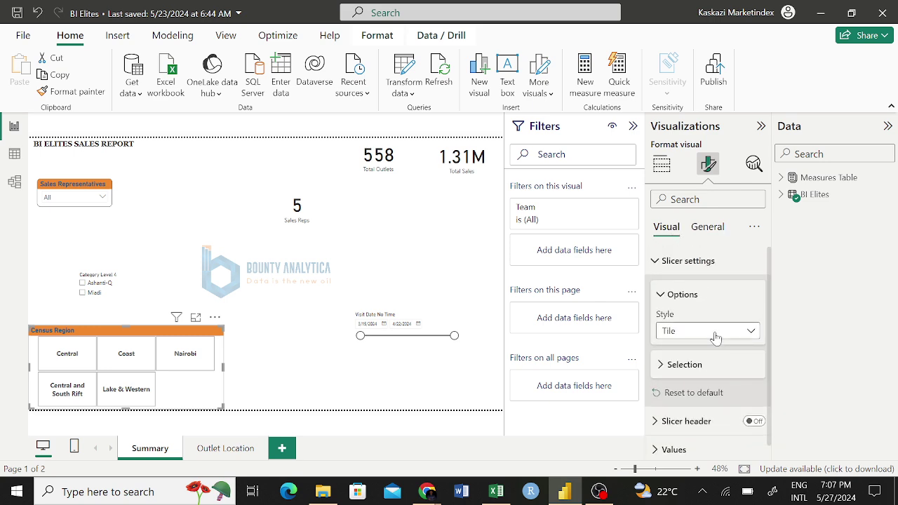
pyautogui.click(715, 336)
pyautogui.click(679, 383)
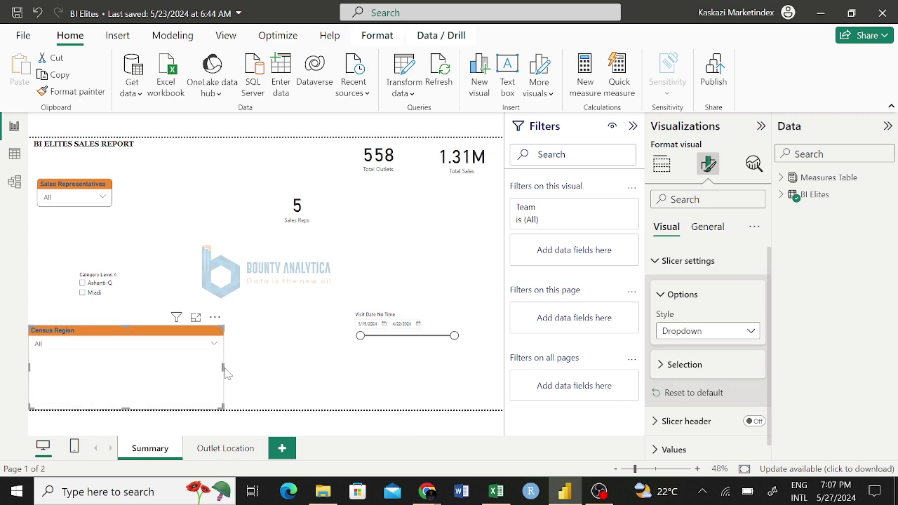
pyautogui.moveTo(225, 370); pyautogui.dragTo(112, 377)
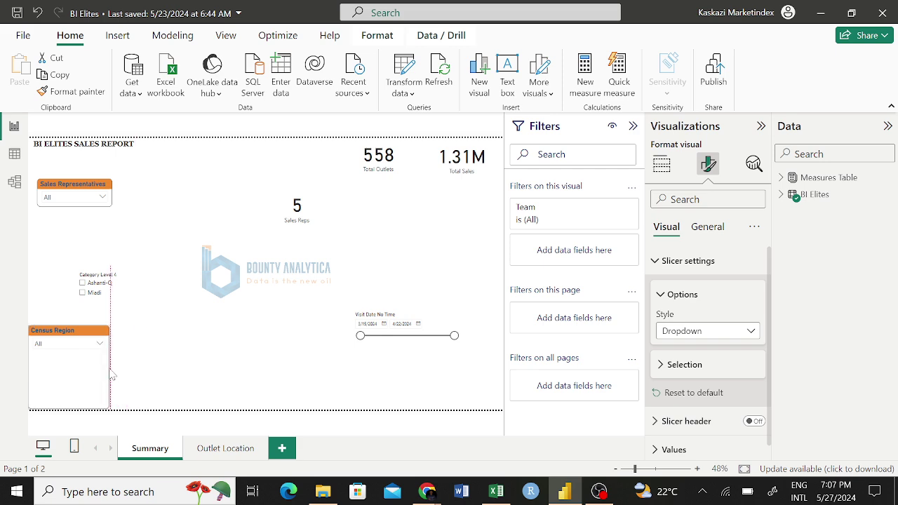
# Step: Move the Category Level 4 slicer below the logo and the Sales Representatives slicer to the page's left edge above Census Region
pyautogui.click(119, 308)
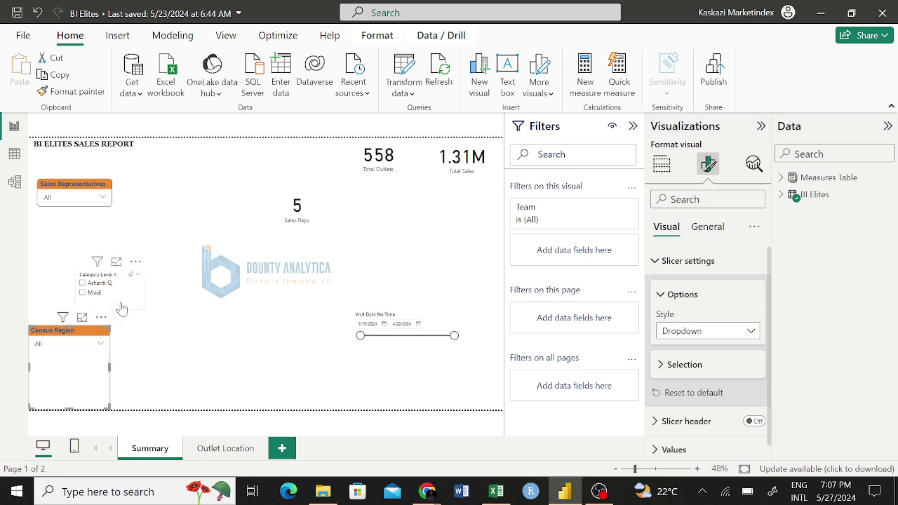
pyautogui.moveTo(119, 309); pyautogui.dragTo(251, 368)
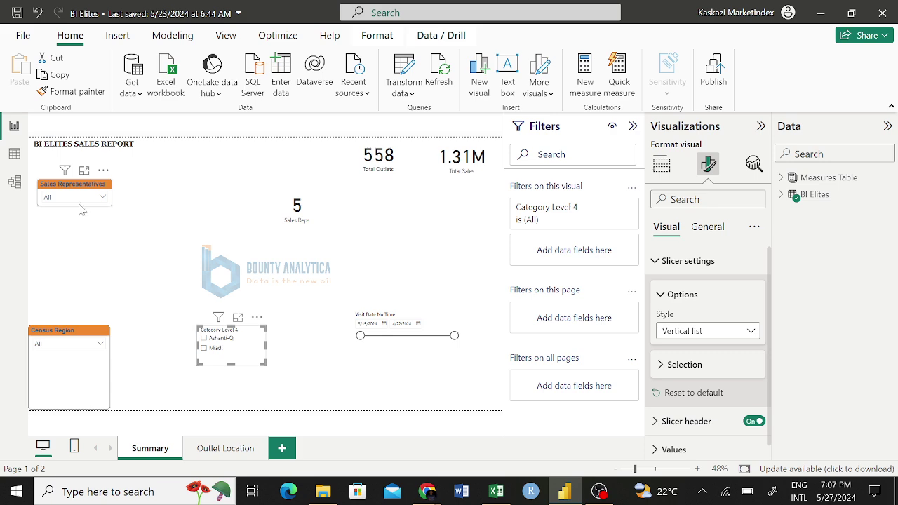
pyautogui.click(97, 205)
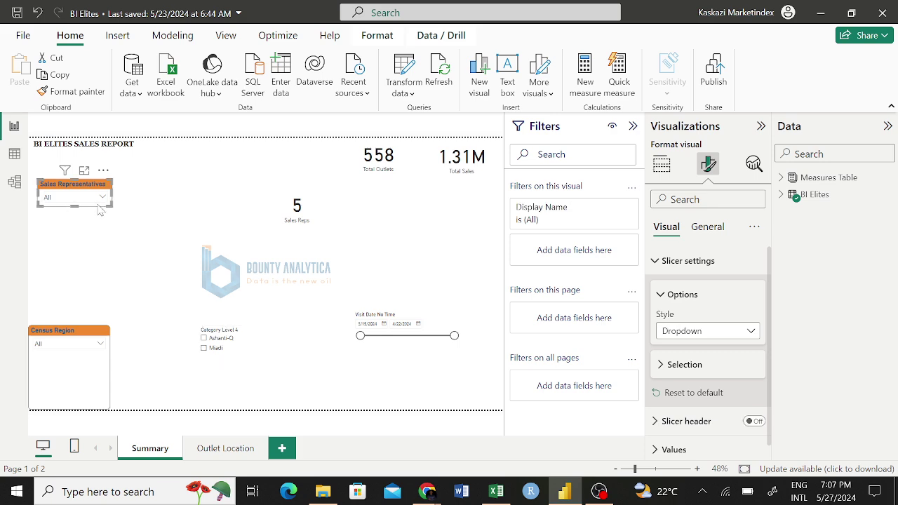
pyautogui.moveTo(98, 210); pyautogui.dragTo(78, 279)
# Step: Resize the Census Region slicer to match the Sales Representatives slicer's width and shorten its empty lower area
pyautogui.click(109, 382)
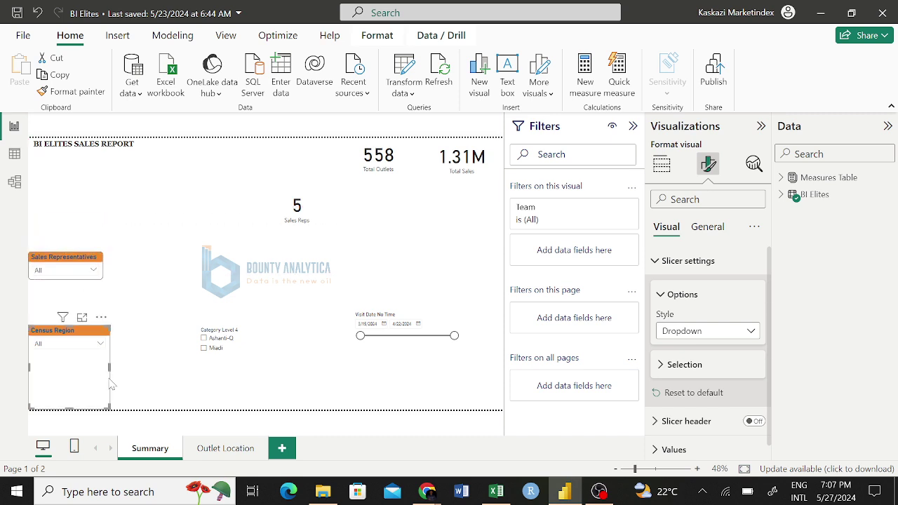
pyautogui.moveTo(107, 369); pyautogui.dragTo(102, 377)
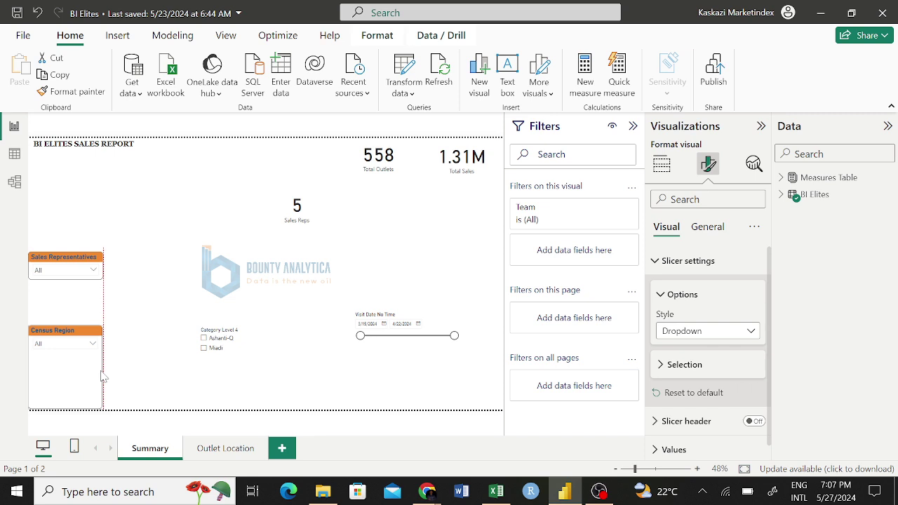
pyautogui.moveTo(102, 377); pyautogui.dragTo(102, 377)
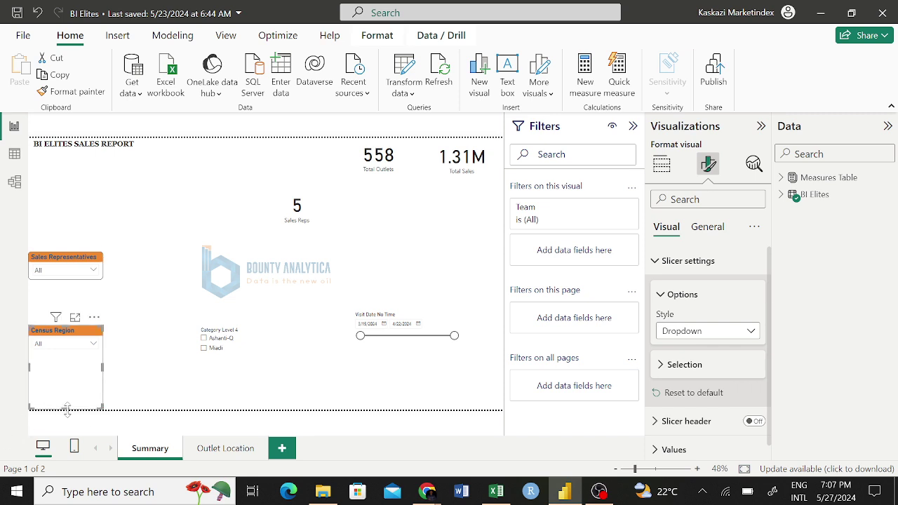
pyautogui.moveTo(67, 409); pyautogui.dragTo(65, 368)
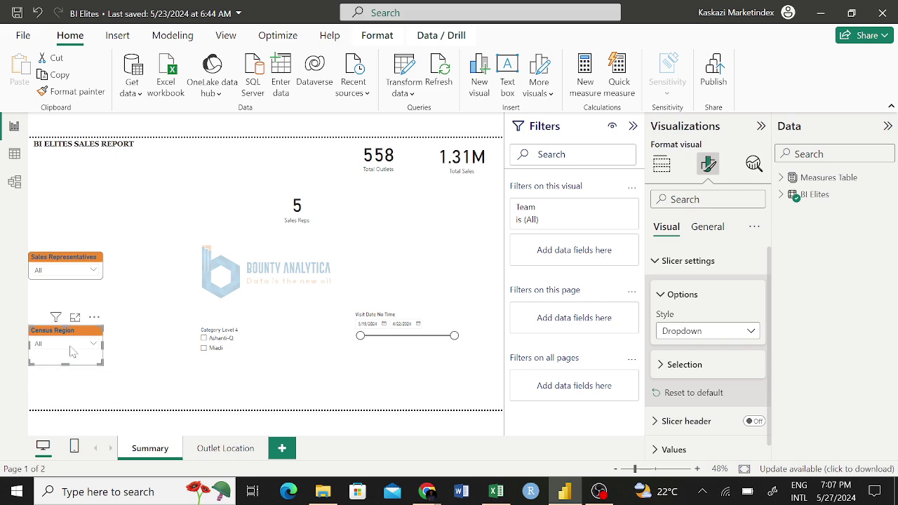
# Step: Place the Census Region and Sales Representatives slicers side by side along the page's top edge, beside the report title
pyautogui.moveTo(89, 334); pyautogui.dragTo(161, 284)
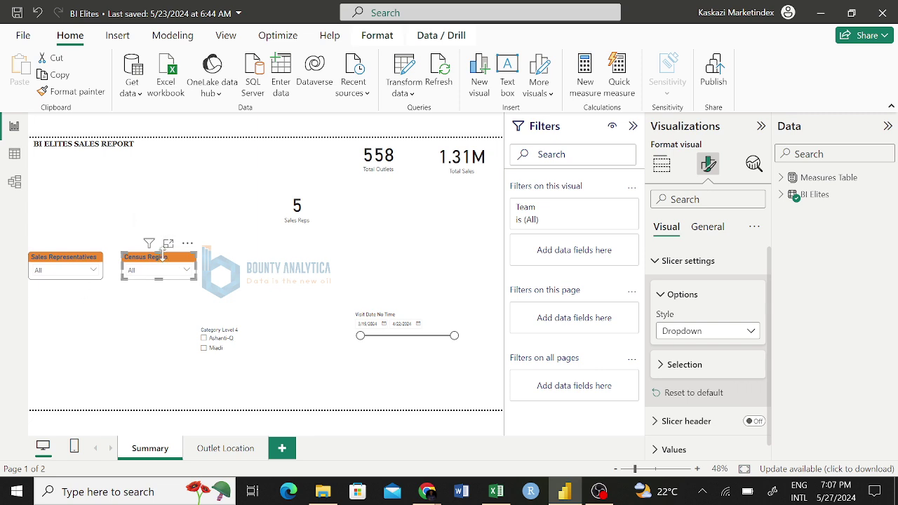
pyautogui.click(125, 319)
pyautogui.moveTo(173, 263); pyautogui.dragTo(196, 143)
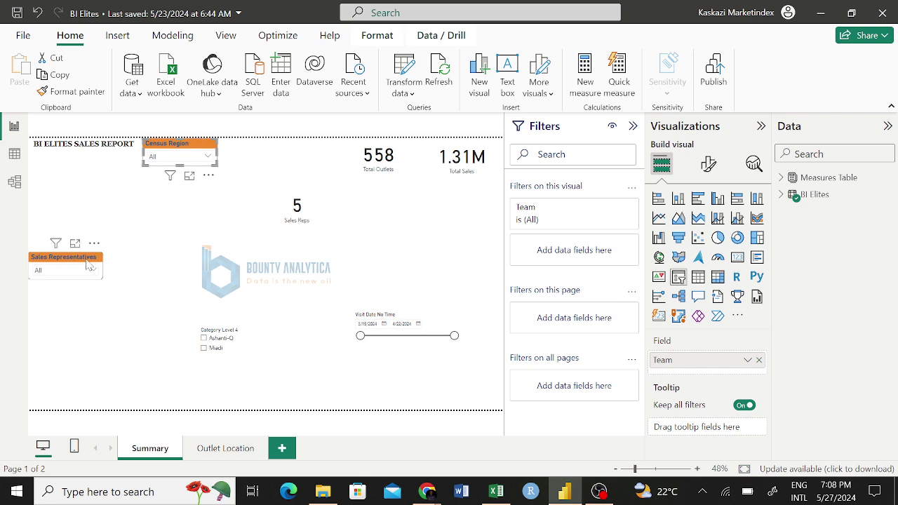
pyautogui.moveTo(84, 260); pyautogui.dragTo(279, 128)
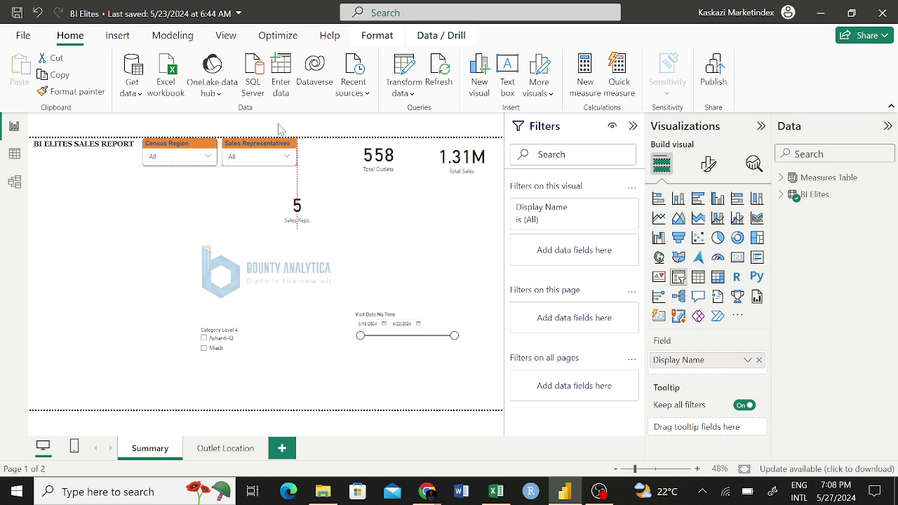
pyautogui.click(221, 190)
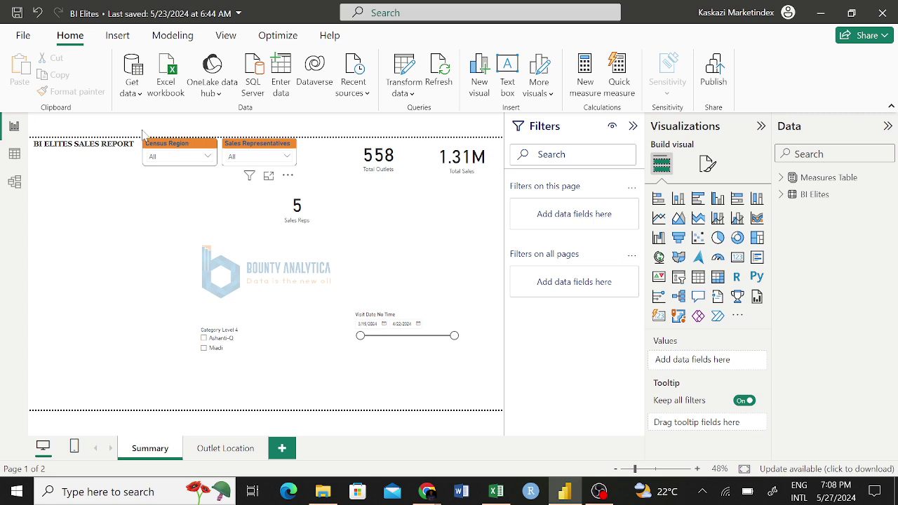
# Step: Copy the Sales Representatives slicer's formatting to the Visit Date No Time slicer and title it "Date Filter"
pyautogui.click(70, 91)
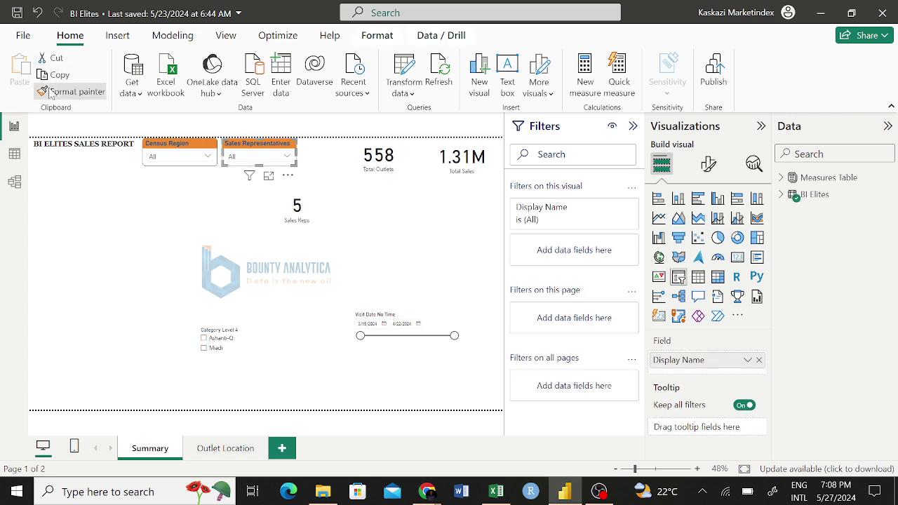
pyautogui.click(443, 347)
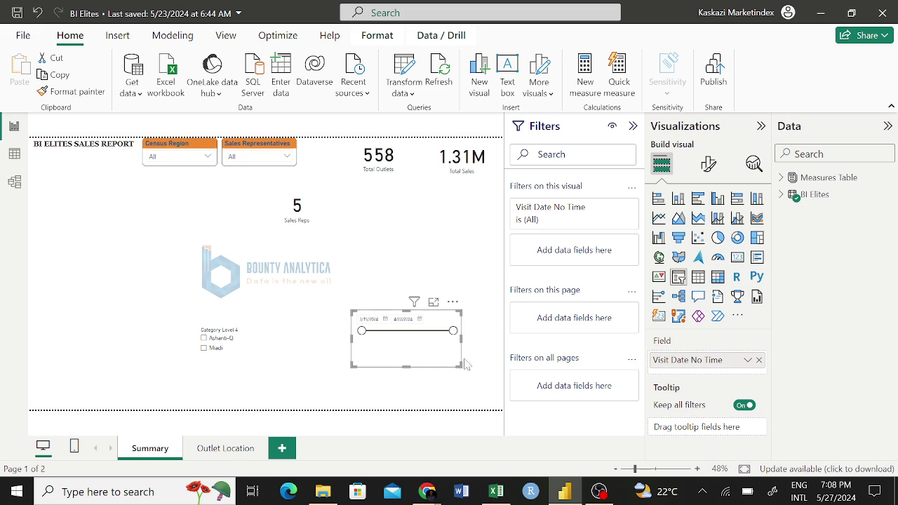
pyautogui.click(707, 165)
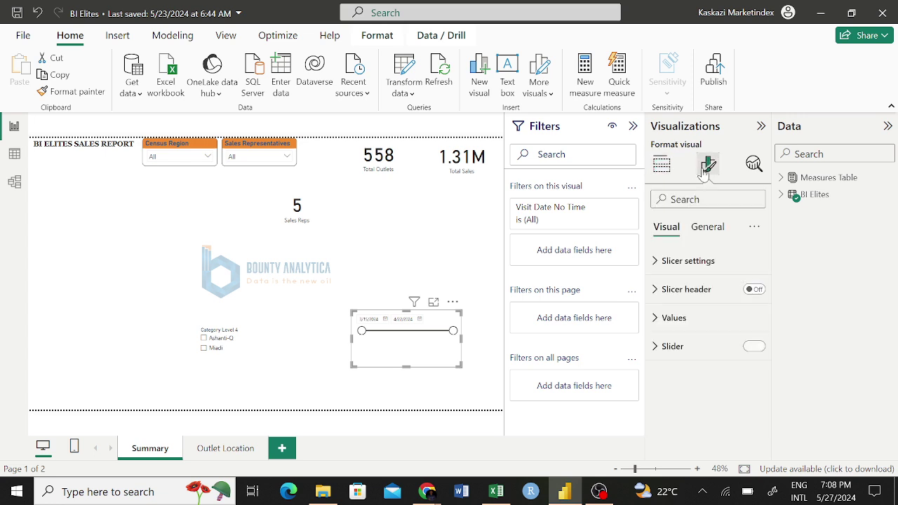
pyautogui.click(707, 227)
pyautogui.click(666, 289)
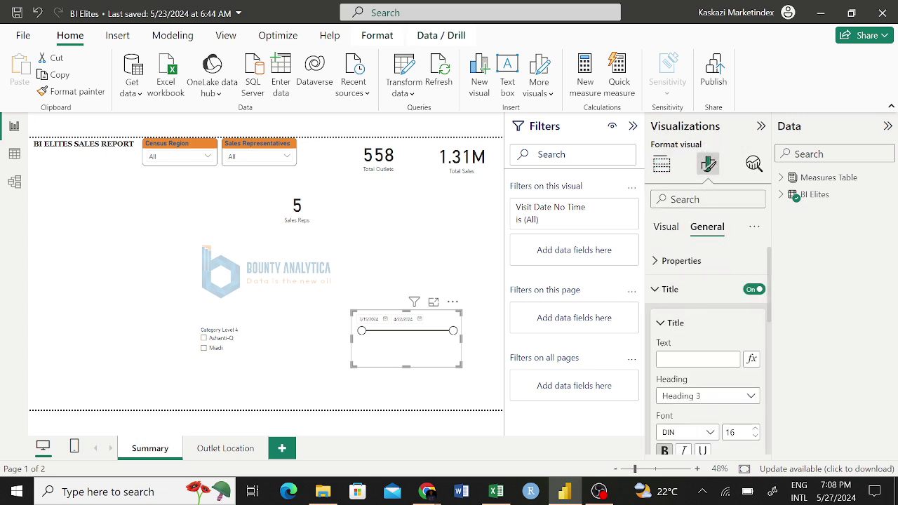
pyautogui.click(663, 358)
pyautogui.write('Date Filter')
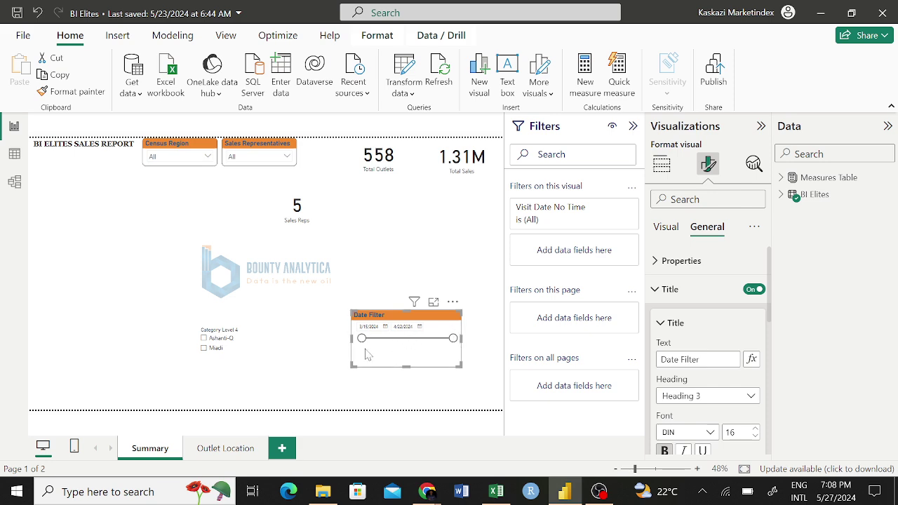
# Step: Set the Date Filter slicer's start date to 3/29/2024 and turn off its slider
pyautogui.moveTo(361, 338); pyautogui.dragTo(396, 339)
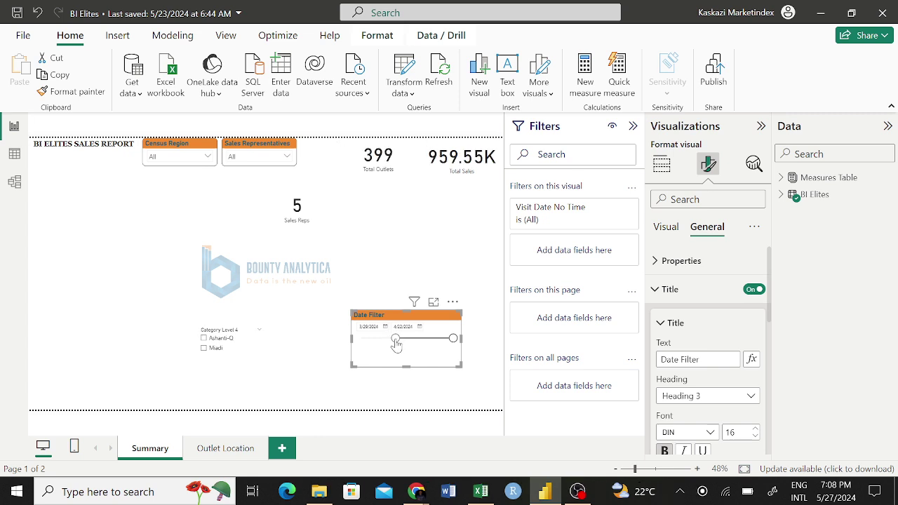
pyautogui.click(659, 290)
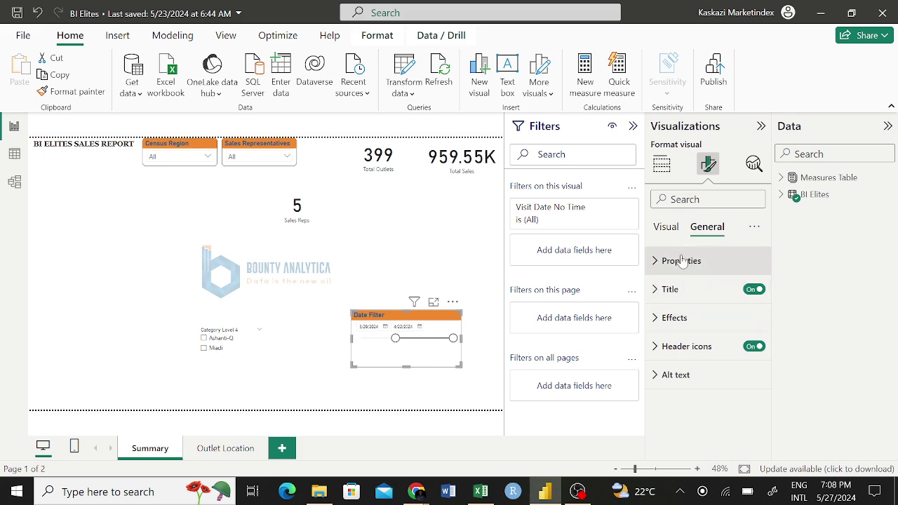
pyautogui.click(665, 229)
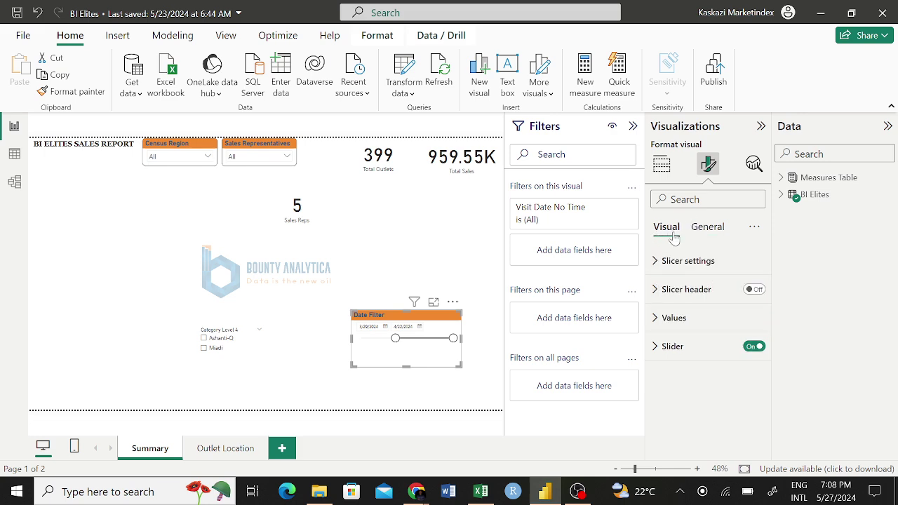
pyautogui.click(757, 346)
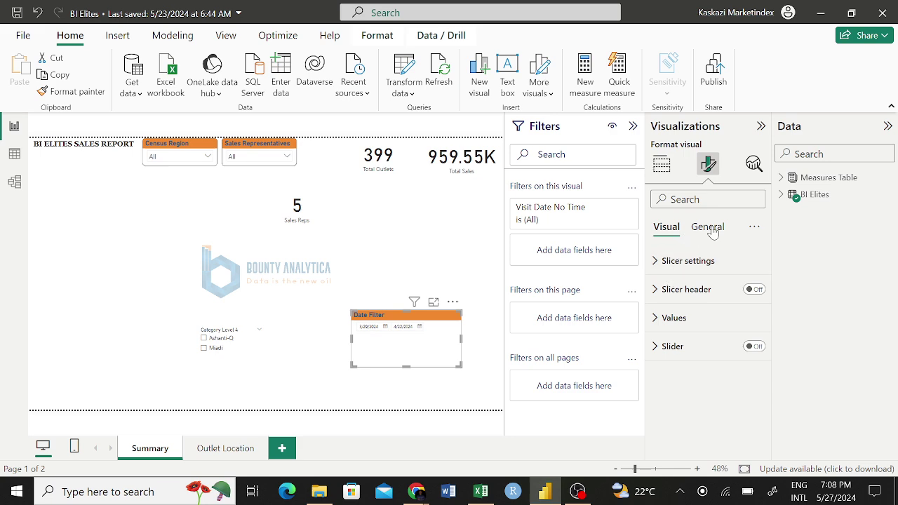
# Step: Set the font size of the Date Filter slicer's values to 12
pyautogui.click(658, 321)
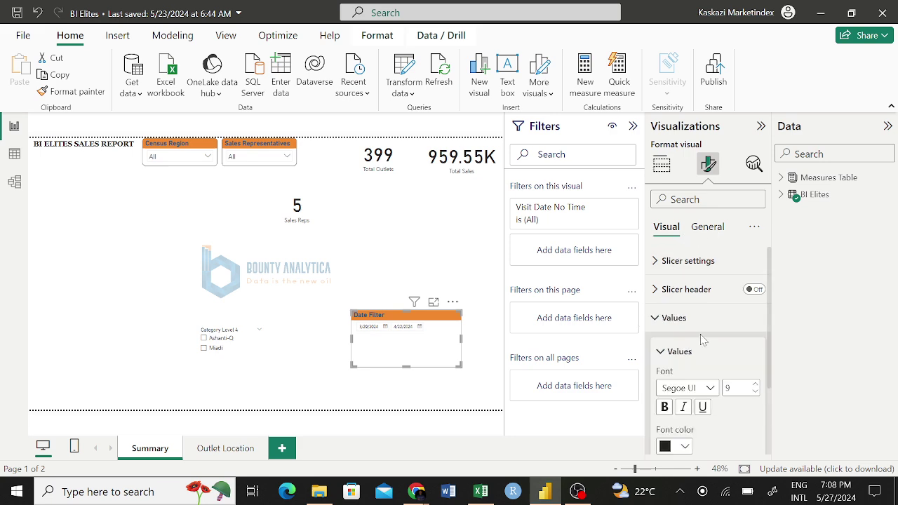
pyautogui.click(756, 385)
pyautogui.click(756, 385)
pyautogui.click(756, 384)
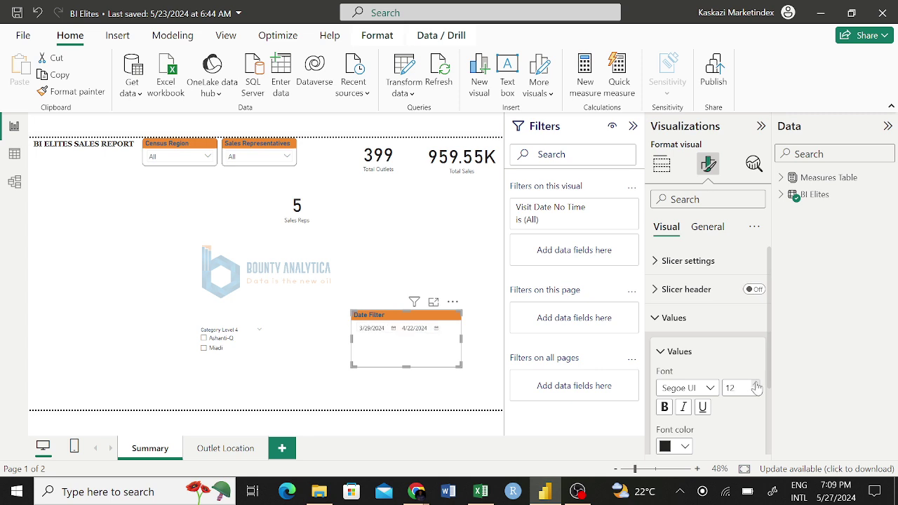
# Step: Make the Date Filter slicer's values bold and look through the fields of the BI Elites table
pyautogui.click(665, 408)
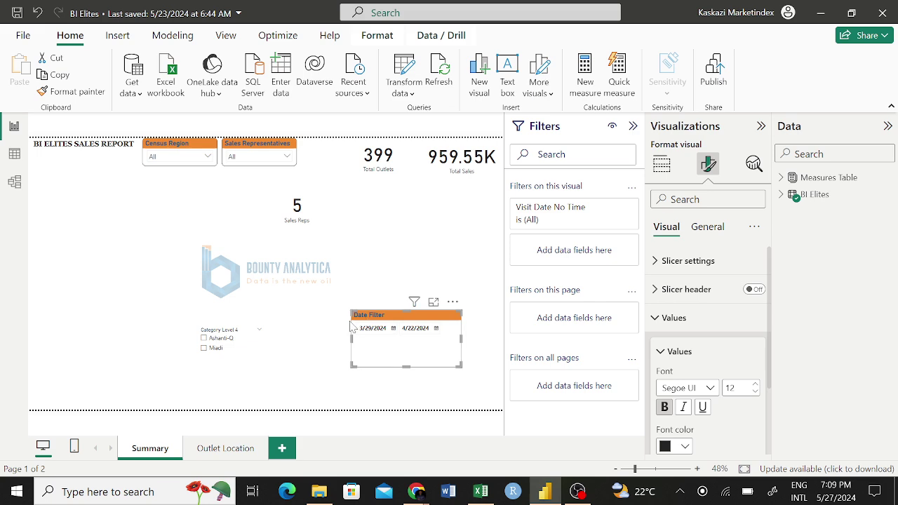
pyautogui.click(785, 195)
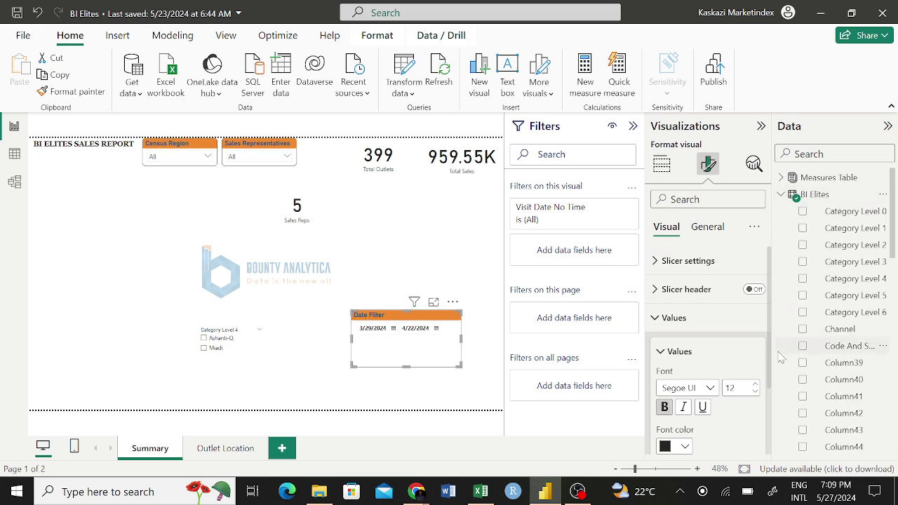
pyautogui.scroll(-10, 781, 358)
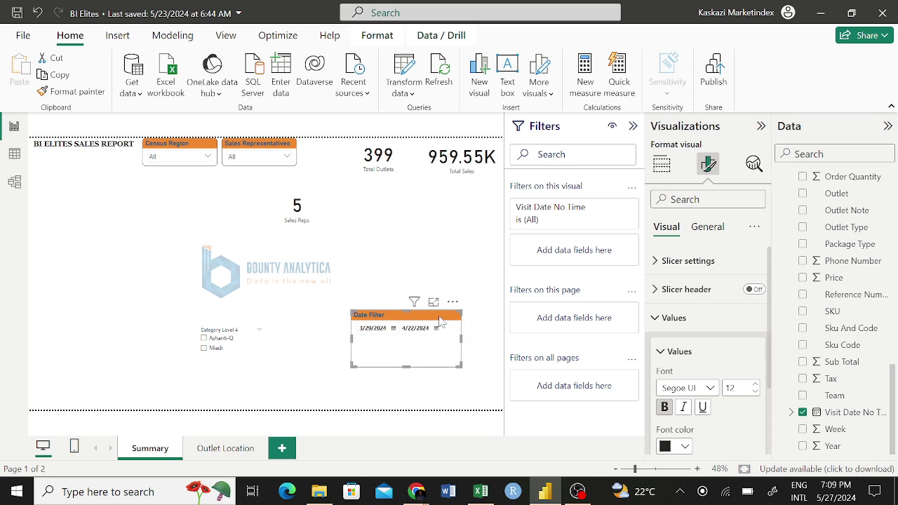
# Step: Resize the Date Filter slicer and place it beside the Sales Representatives slicer, moving the Total Outlets card down out of the way
pyautogui.moveTo(439, 316); pyautogui.dragTo(209, 195)
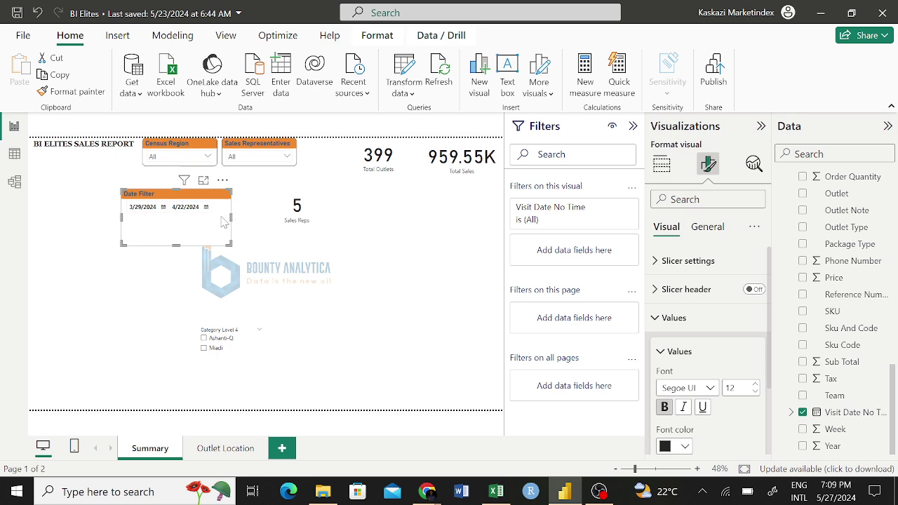
pyautogui.moveTo(230, 223); pyautogui.dragTo(218, 223)
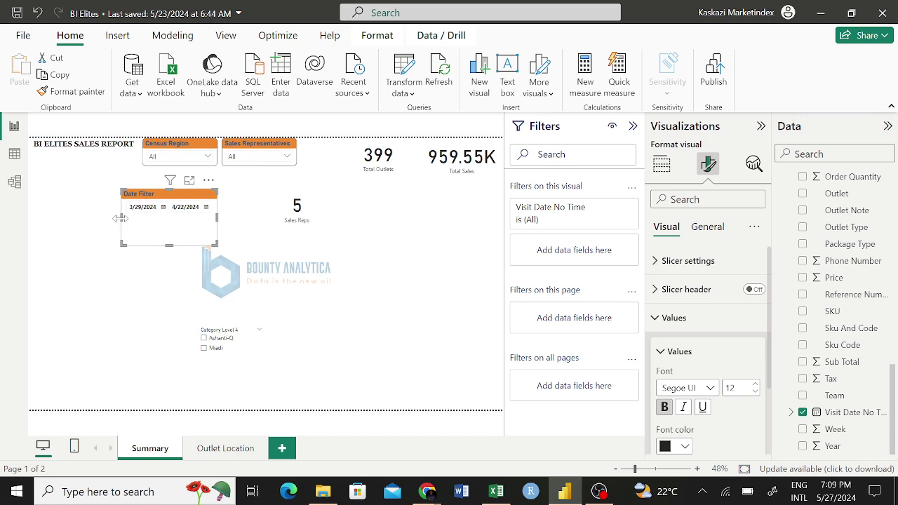
pyautogui.moveTo(121, 219)
pyautogui.mouseDown()
pyautogui.moveTo(145, 221)
pyautogui.moveTo(109, 226)
pyautogui.mouseUp()
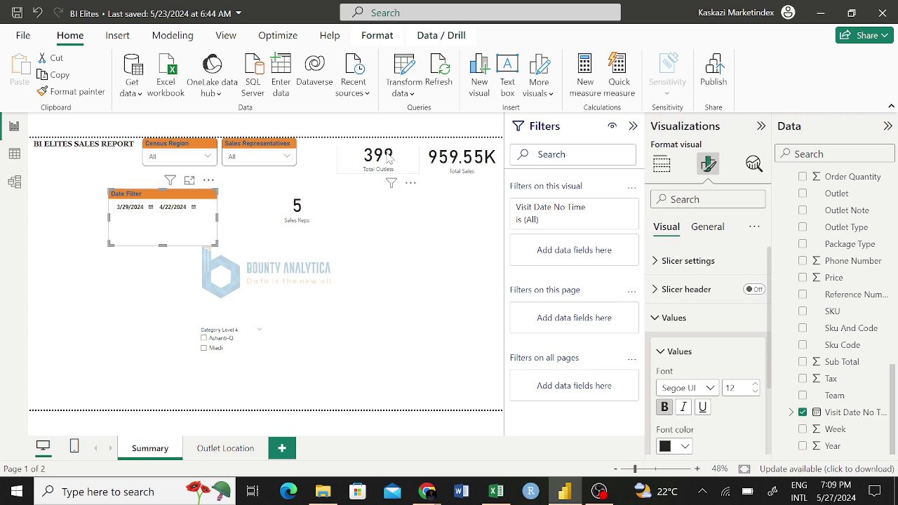
pyautogui.moveTo(390, 159); pyautogui.dragTo(453, 264)
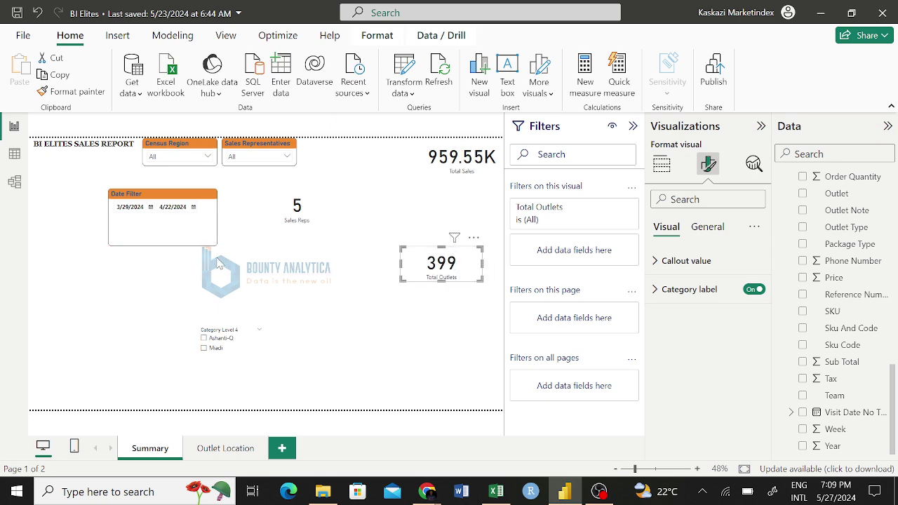
pyautogui.moveTo(260, 210); pyautogui.dragTo(354, 167)
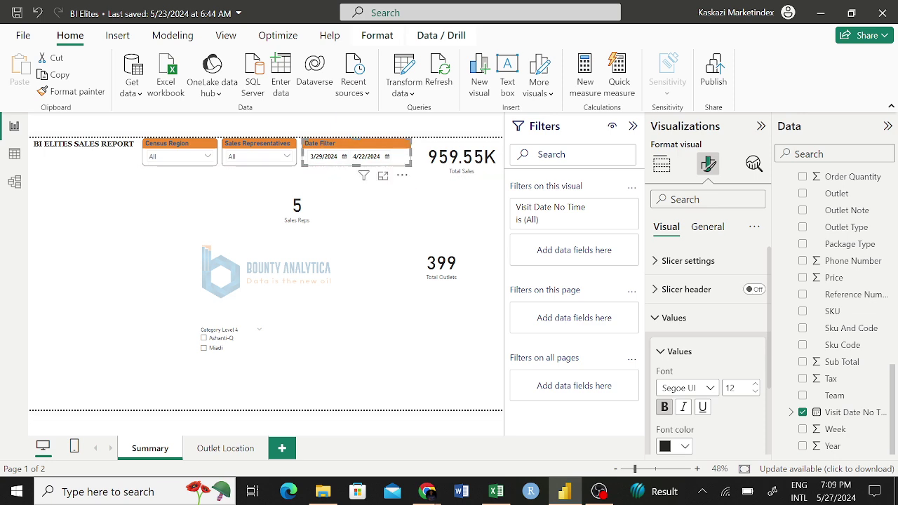
pyautogui.click(95, 226)
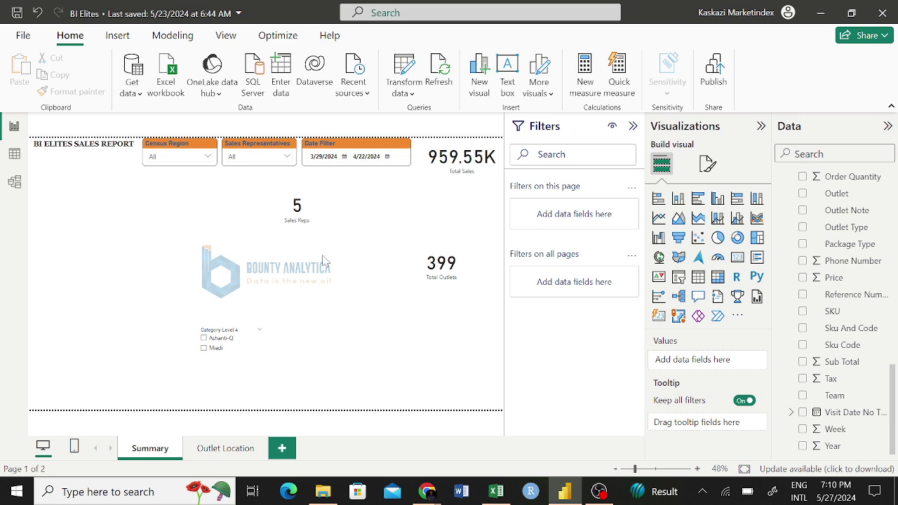
# Step: Set the Date Filter slicer's start date to 4/21/2024
pyautogui.click(344, 159)
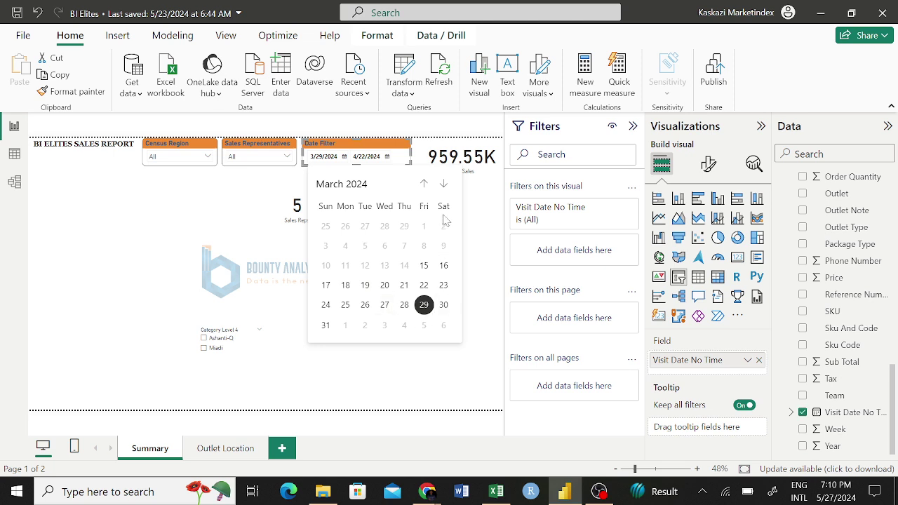
pyautogui.click(445, 185)
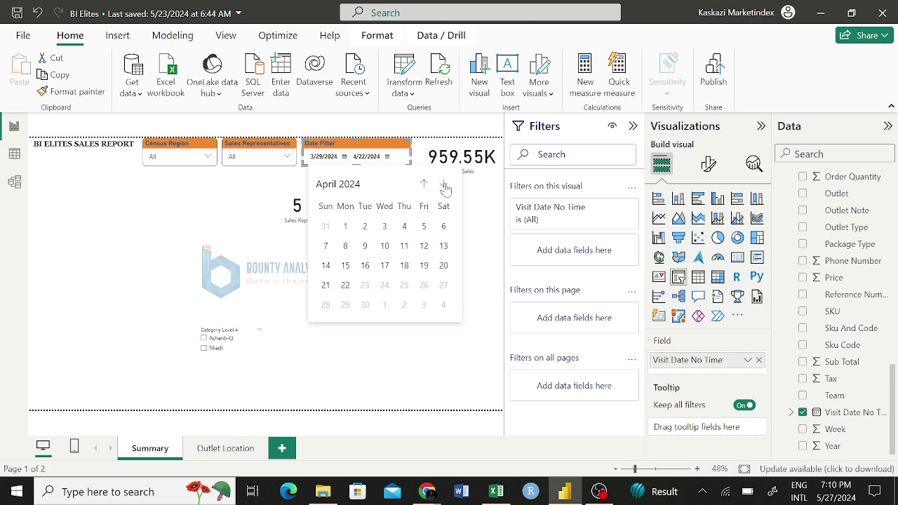
pyautogui.click(326, 288)
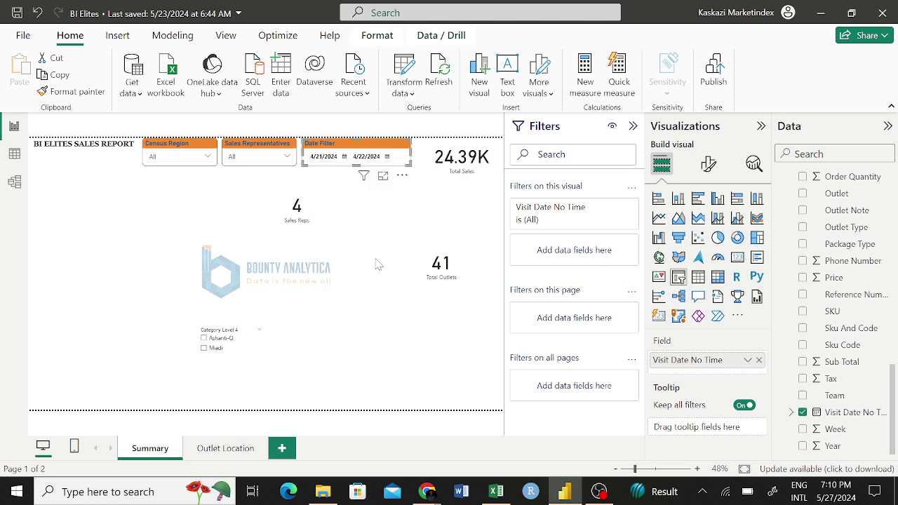
# Step: Set the Date Filter slicer's start date to 3/15/2024
pyautogui.click(344, 157)
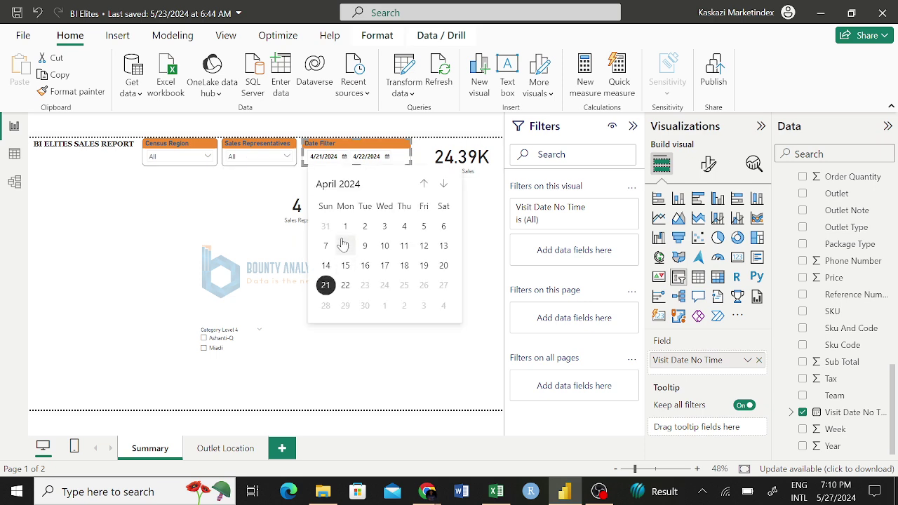
pyautogui.click(423, 184)
pyautogui.click(424, 265)
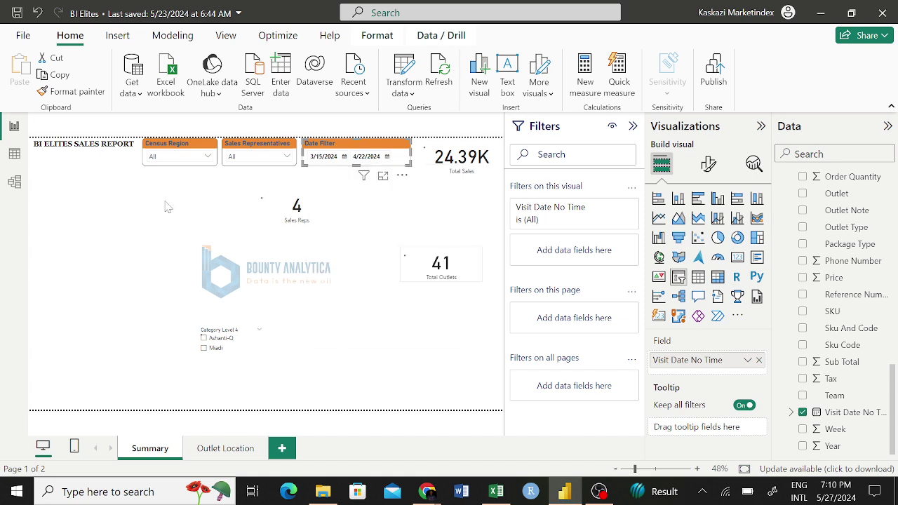
pyautogui.click(105, 253)
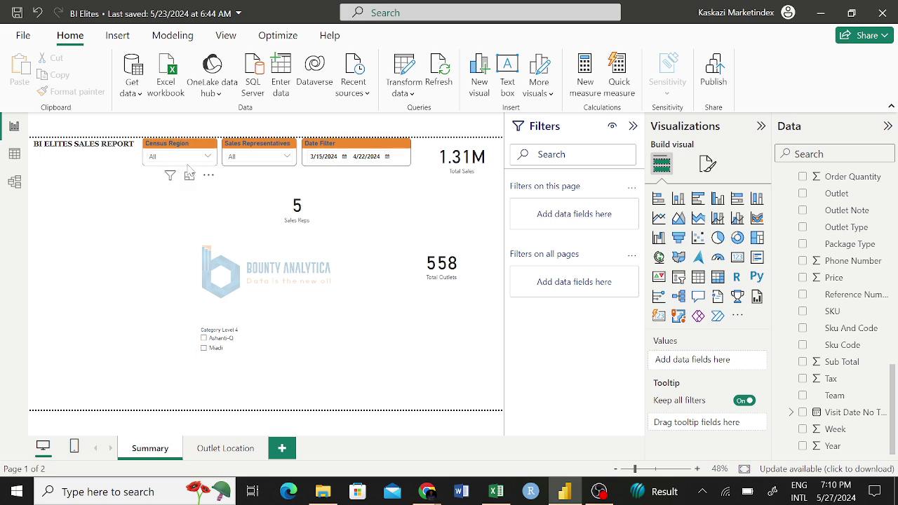
# Step: Copy the Census Region slicer's formatting to the Category Level 4 slicer, widen that slicer, and leave none of its categories selected
pyautogui.click(188, 168)
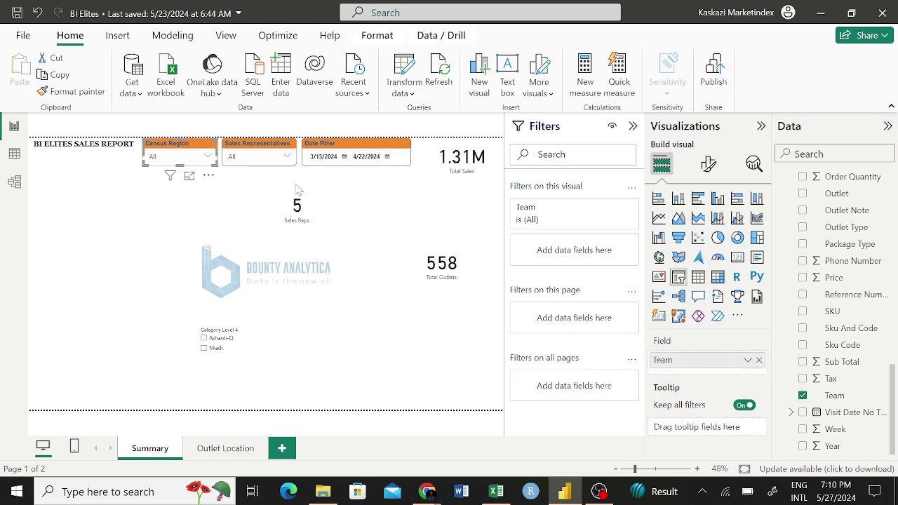
pyautogui.click(77, 96)
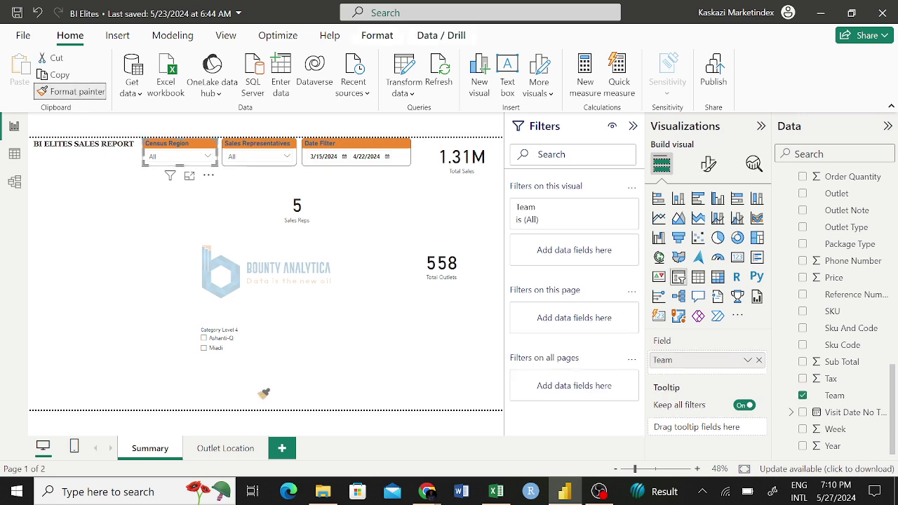
pyautogui.click(245, 358)
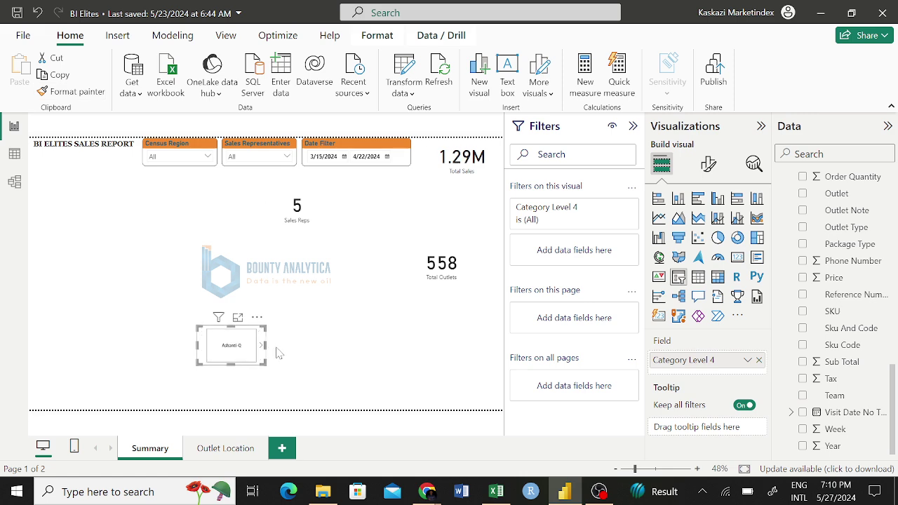
pyautogui.click(281, 354)
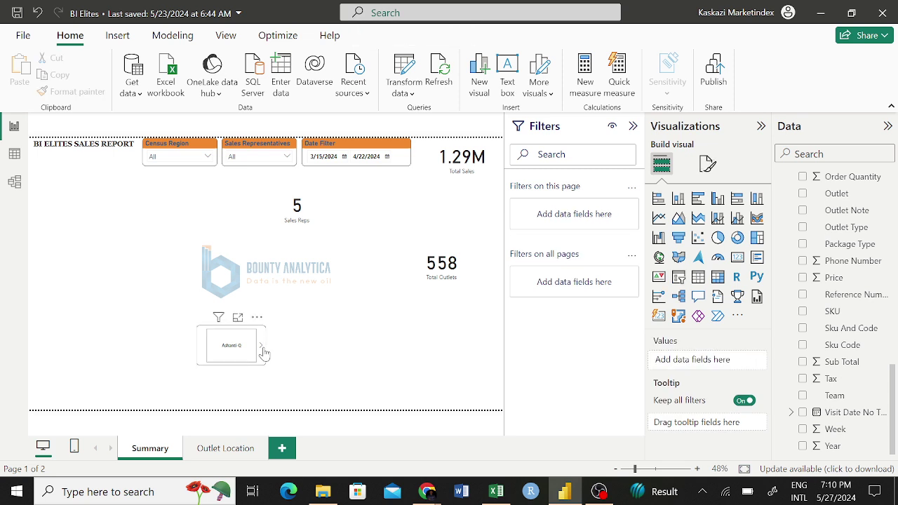
pyautogui.click(264, 354)
pyautogui.moveTo(267, 350); pyautogui.dragTo(328, 350)
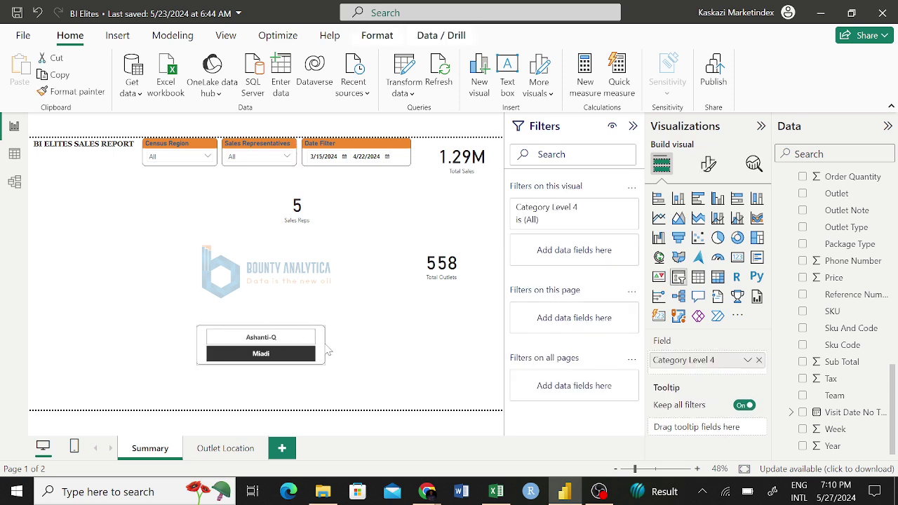
pyautogui.click(290, 357)
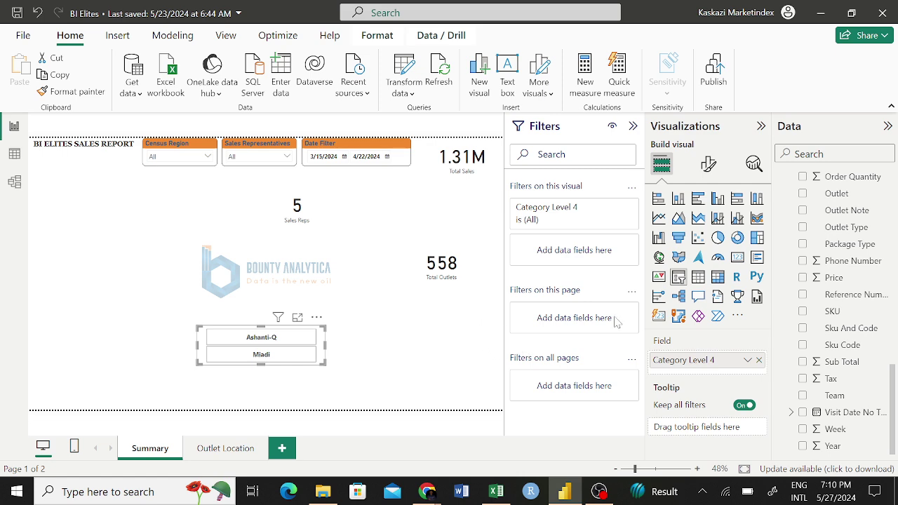
# Step: Change the Category Level 4 slicer's style from Tile to a dropdown
pyautogui.click(709, 176)
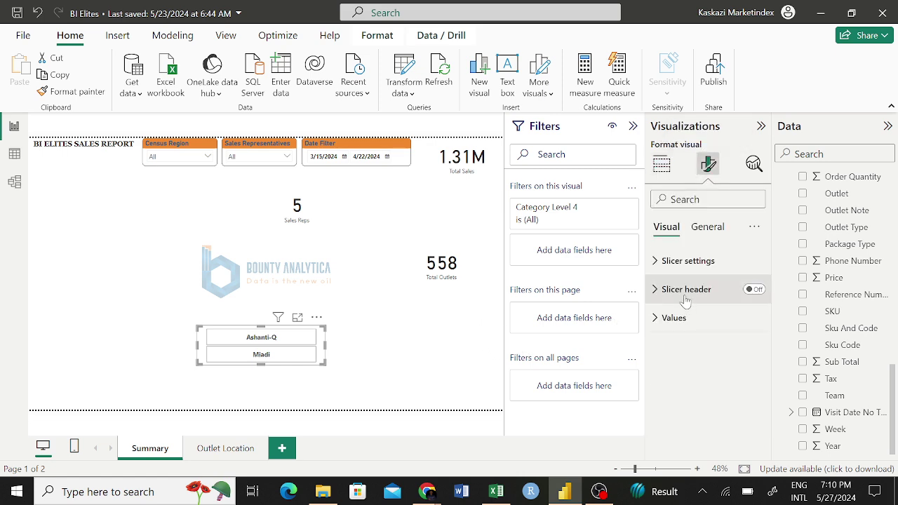
pyautogui.click(672, 261)
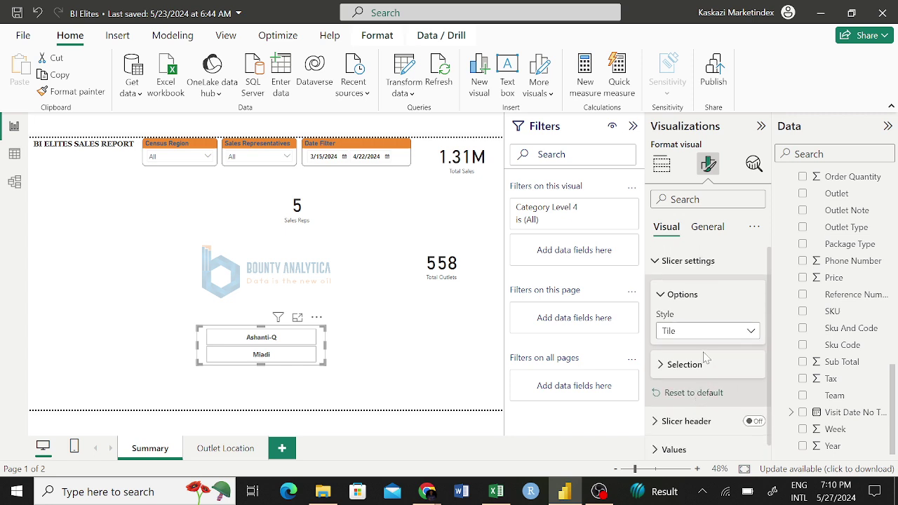
pyautogui.click(703, 334)
pyautogui.click(690, 385)
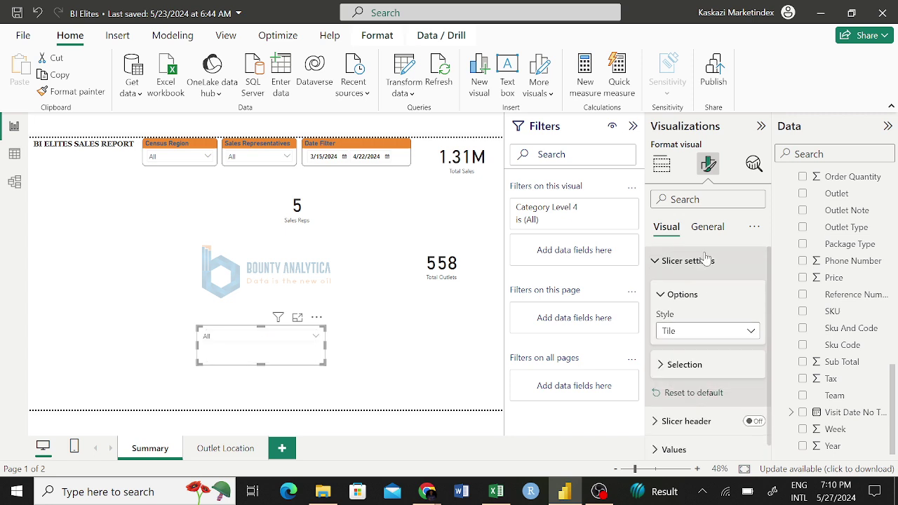
# Step: Title the Category Level 4 slicer "Product Category" and narrow it to about the Sales Representatives slicer's width
pyautogui.click(707, 226)
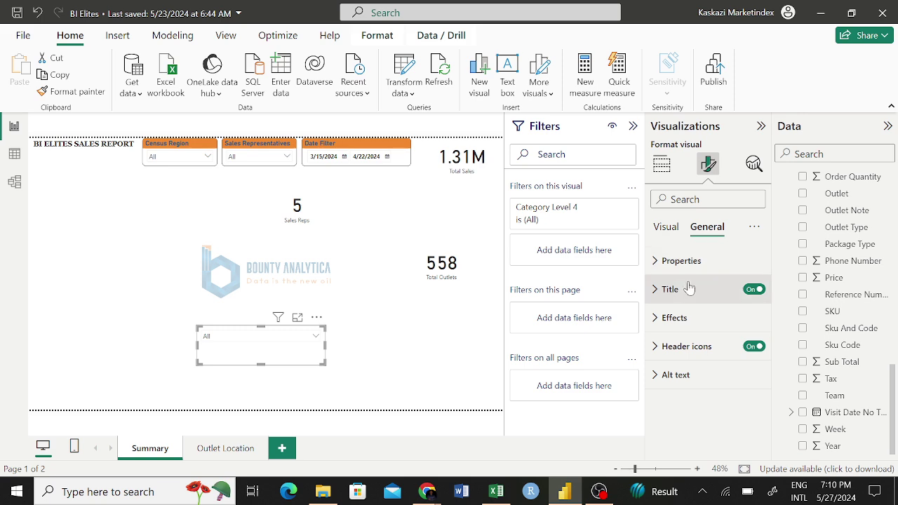
pyautogui.click(657, 294)
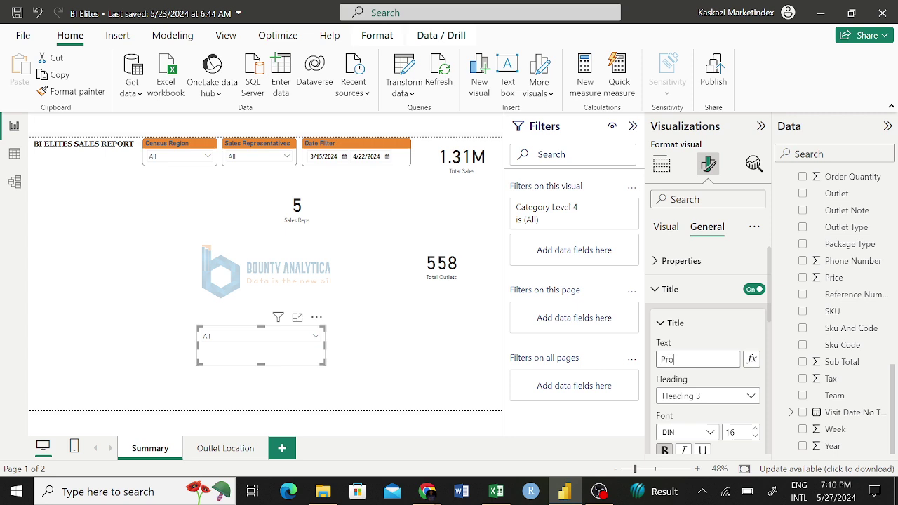
pyautogui.write('Product Catego')
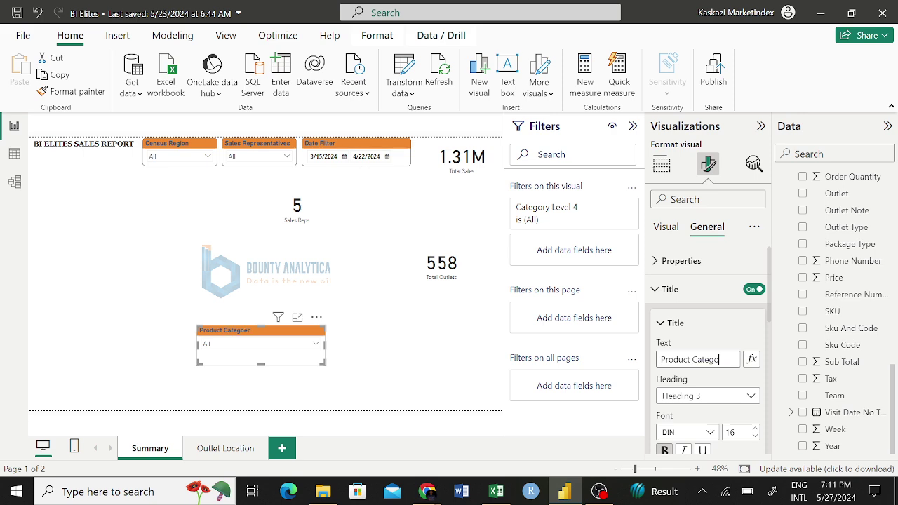
pyautogui.write('ry')
pyautogui.press('Return')
pyautogui.click(324, 353)
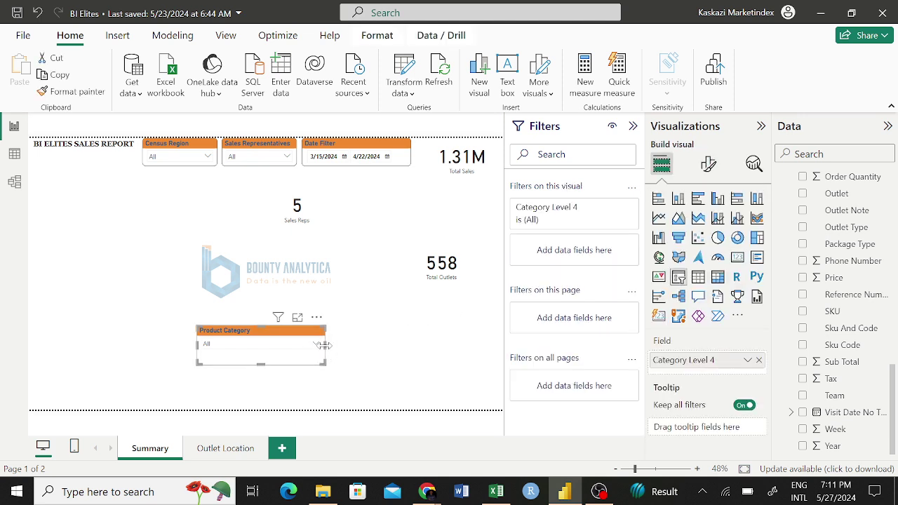
pyautogui.moveTo(322, 344); pyautogui.dragTo(272, 349)
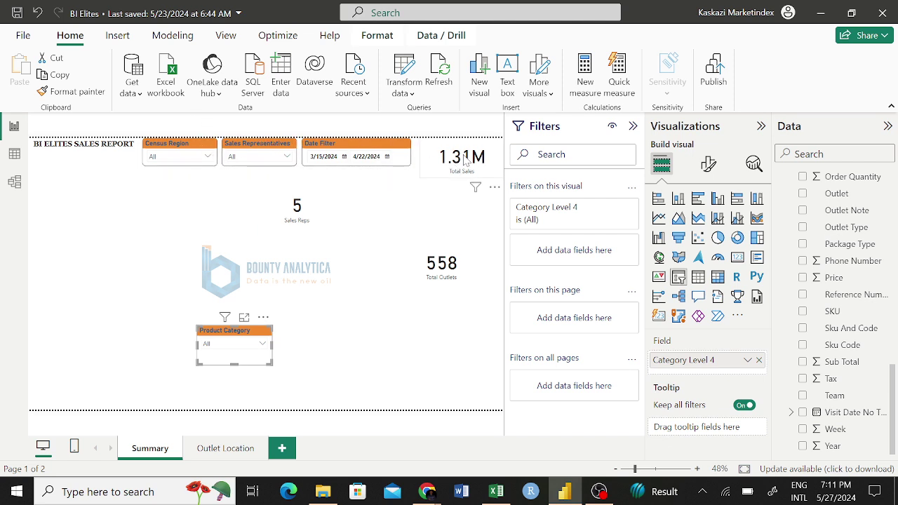
# Step: Narrow the Census Region slicer and move the Sales Representatives slicer close beside it
pyautogui.click(213, 148)
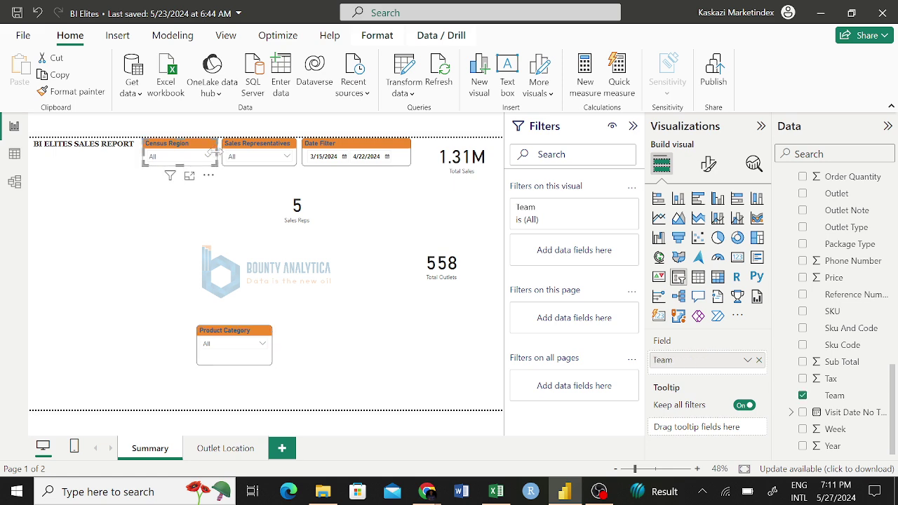
pyautogui.moveTo(216, 151)
pyautogui.mouseDown()
pyautogui.moveTo(198, 155)
pyautogui.moveTo(235, 145)
pyautogui.moveTo(226, 147)
pyautogui.mouseUp()
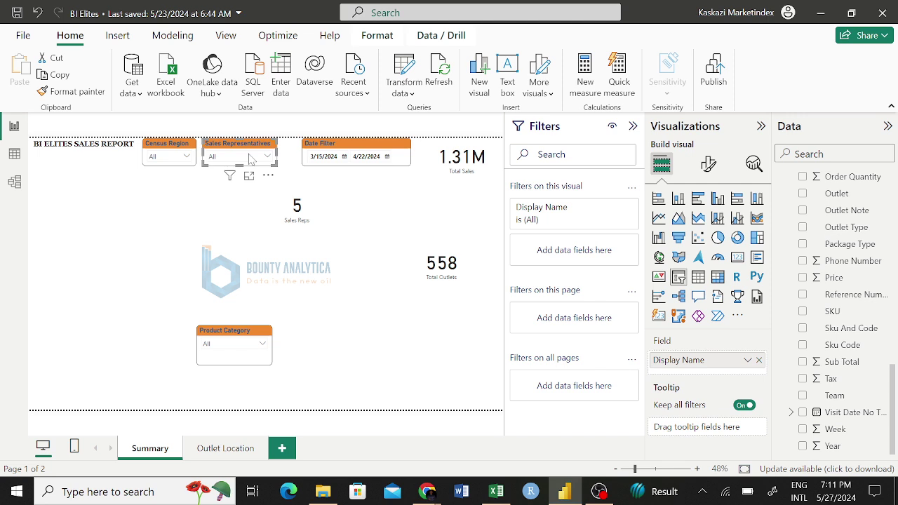
# Step: Nudge the Sales Representatives slicer sideways and vertically in small increments, finishing level with the neighbouring slicers
pyautogui.press('Left')
pyautogui.press('Left')
pyautogui.press('Left')
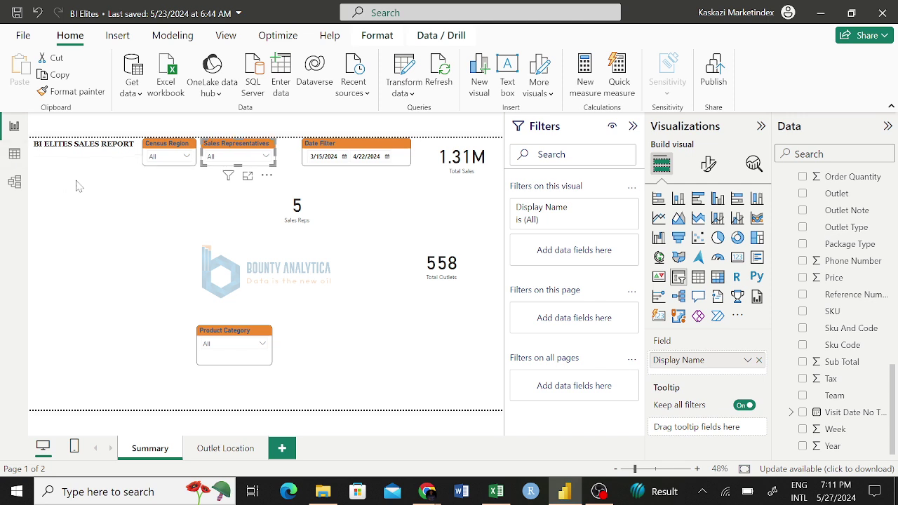
pyautogui.press('Right')
pyautogui.press('Right')
pyautogui.press('Right')
pyautogui.press('Right')
pyautogui.press('Right')
pyautogui.press('Right')
pyautogui.press('Right')
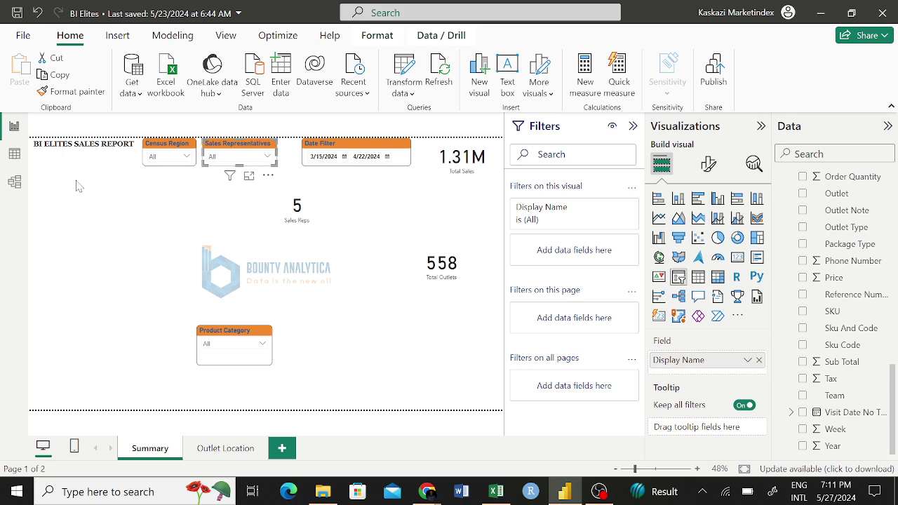
pyautogui.press('Left')
pyautogui.press('Left')
pyautogui.press('Left')
pyautogui.press('Down')
pyautogui.press('Down')
pyautogui.press('Down')
pyautogui.press('Down')
pyautogui.press('Down')
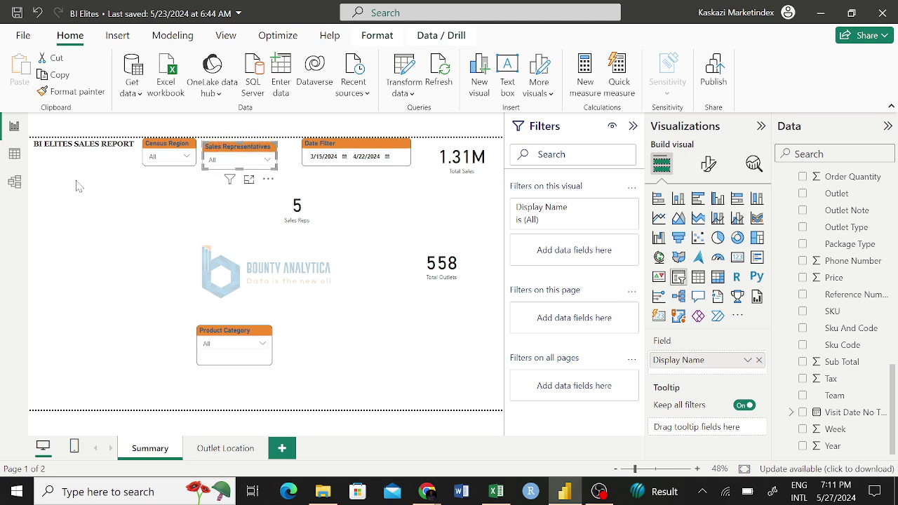
pyautogui.press('Up')
pyautogui.press('Up')
pyautogui.press('Up')
pyautogui.press('Up')
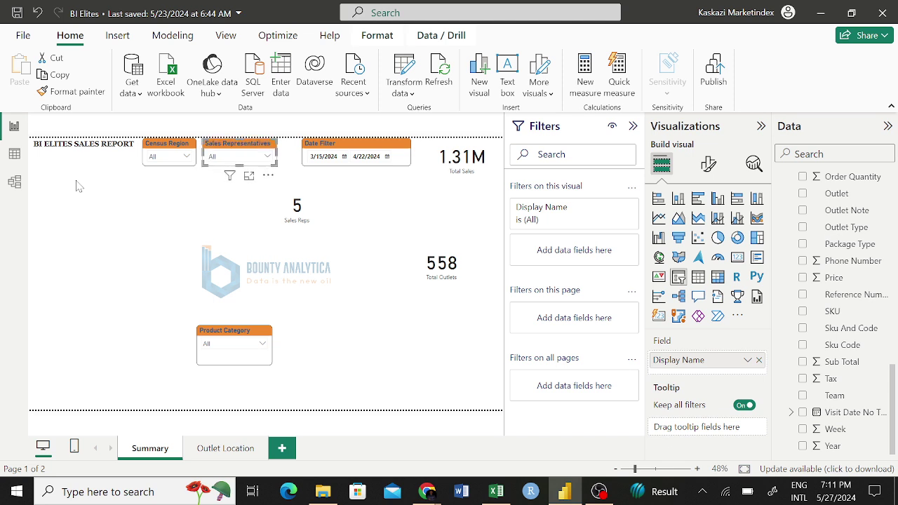
# Step: Nudge the Sales Representatives slicer closer to the Census Region slicer and narrow it to about the same width
pyautogui.press('Left')
pyautogui.press('Left')
pyautogui.press('Left')
pyautogui.press('Left')
pyautogui.press('Left')
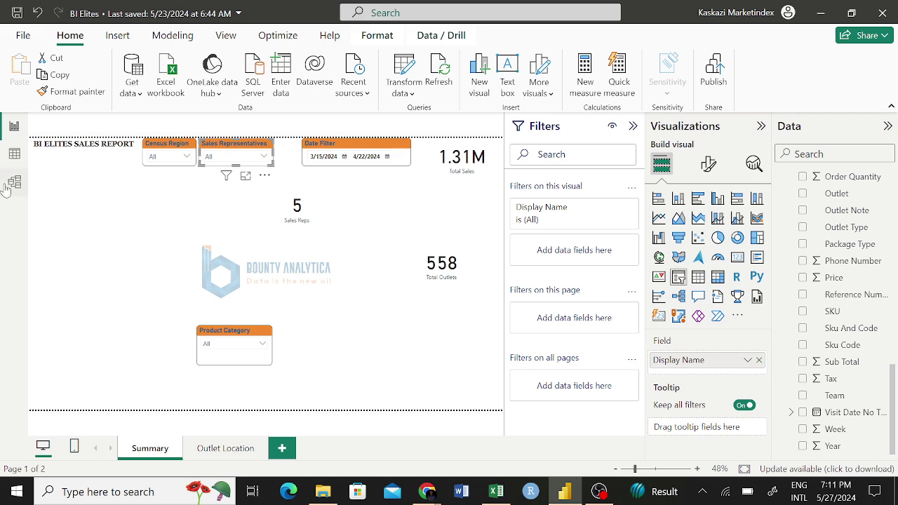
pyautogui.click(295, 132)
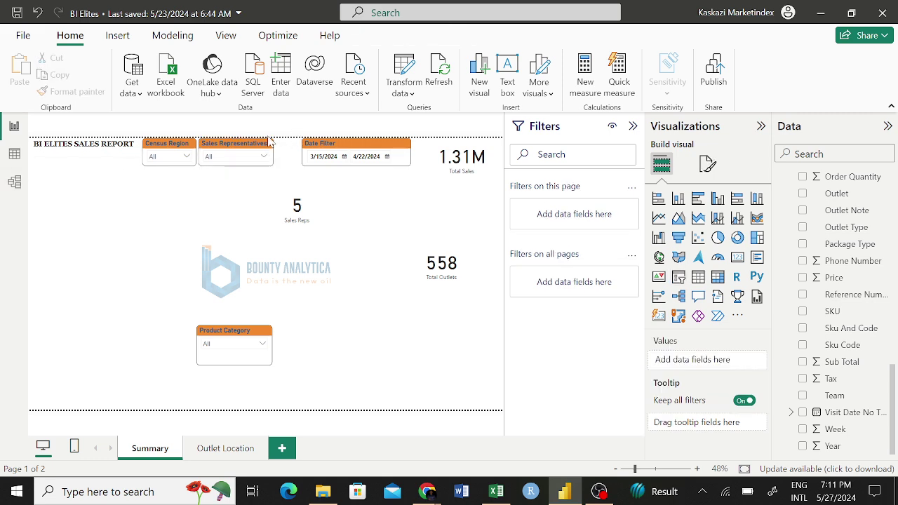
pyautogui.click(277, 154)
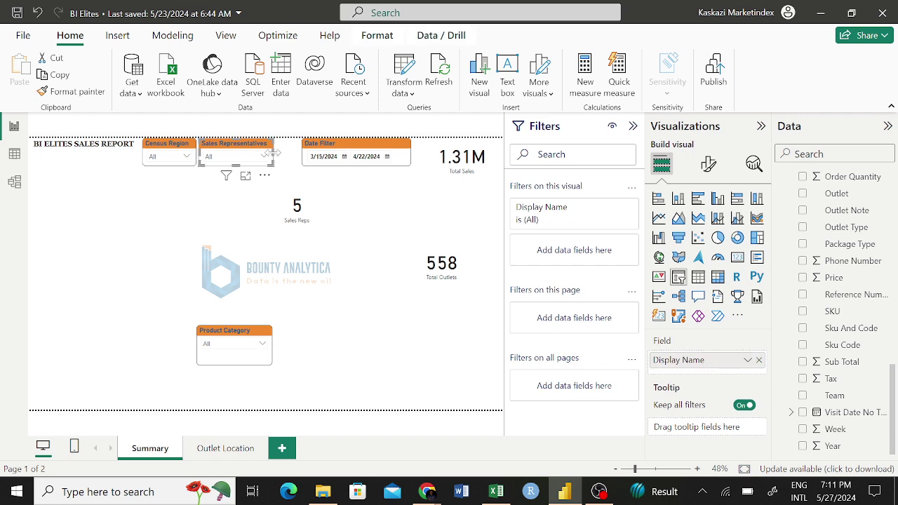
pyautogui.moveTo(273, 156); pyautogui.dragTo(257, 160)
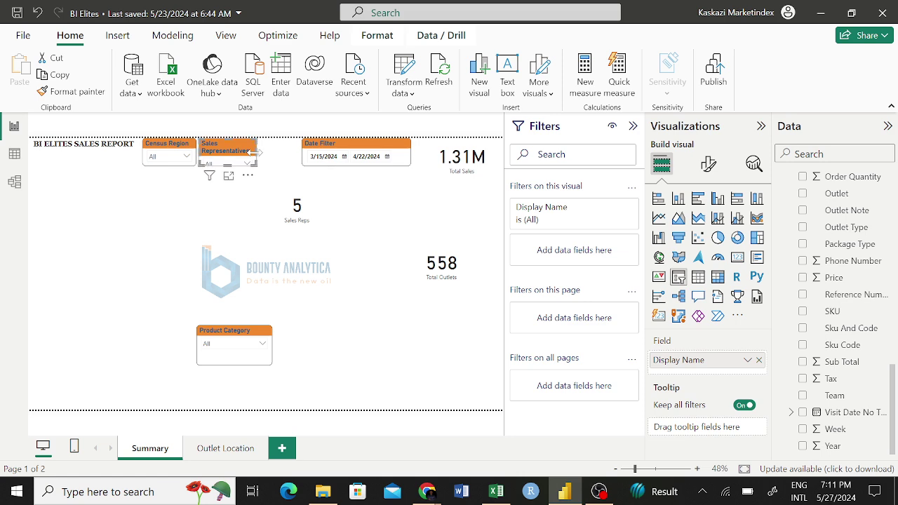
# Step: Shorten the Sales Representatives slicer's title to "Sales Reps"
pyautogui.click(708, 166)
pyautogui.click(707, 227)
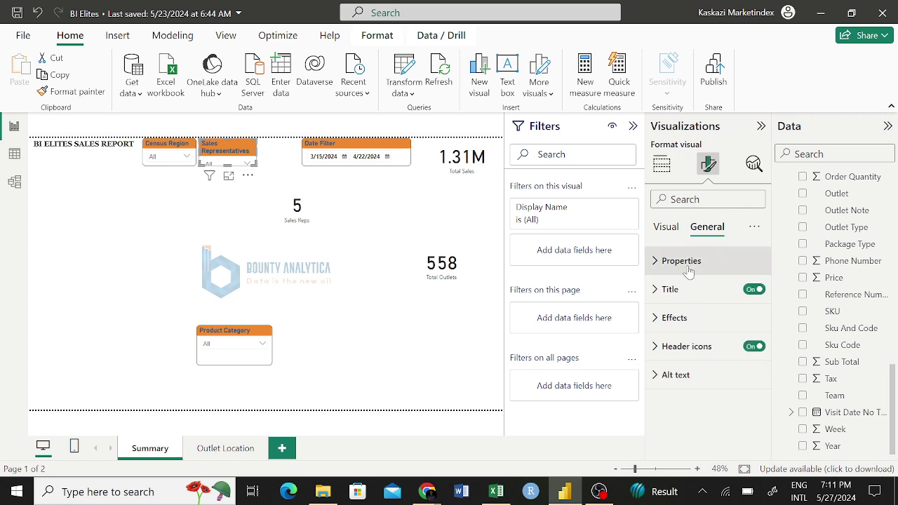
pyautogui.click(679, 290)
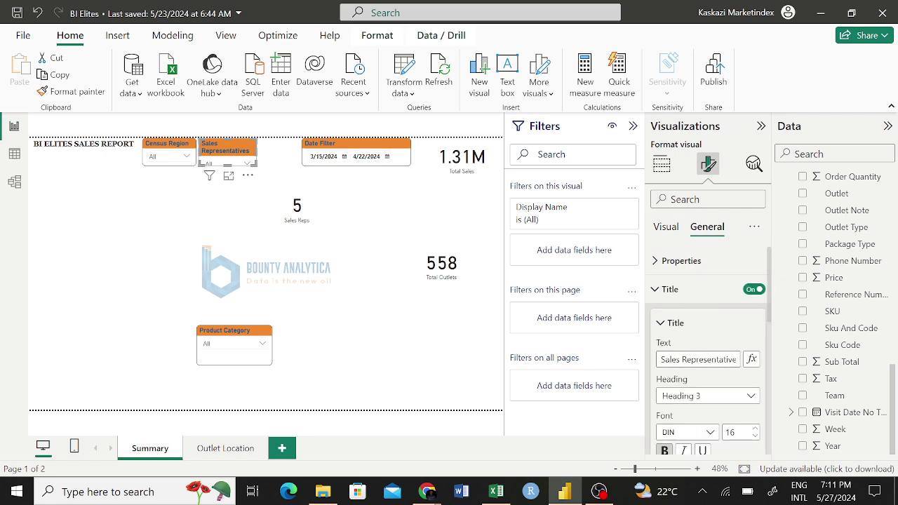
pyautogui.moveTo(691, 359); pyautogui.dragTo(734, 359)
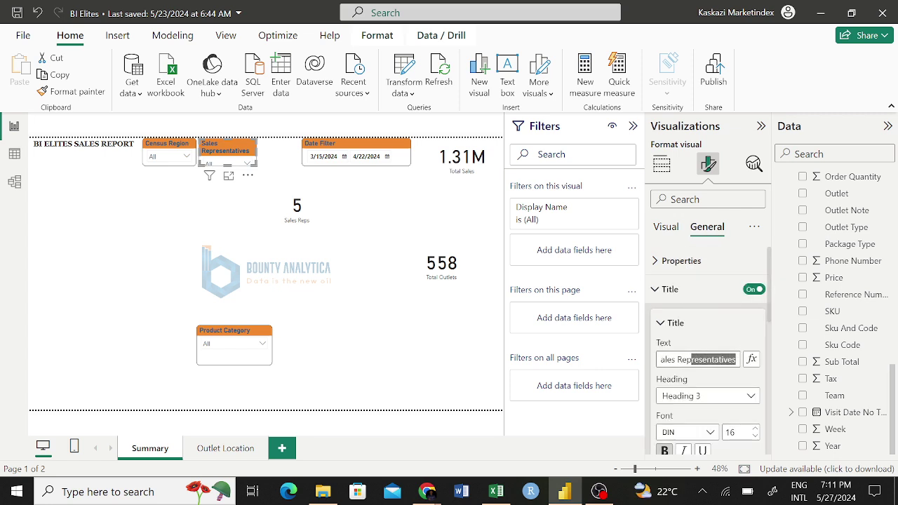
pyautogui.write('s Reps')
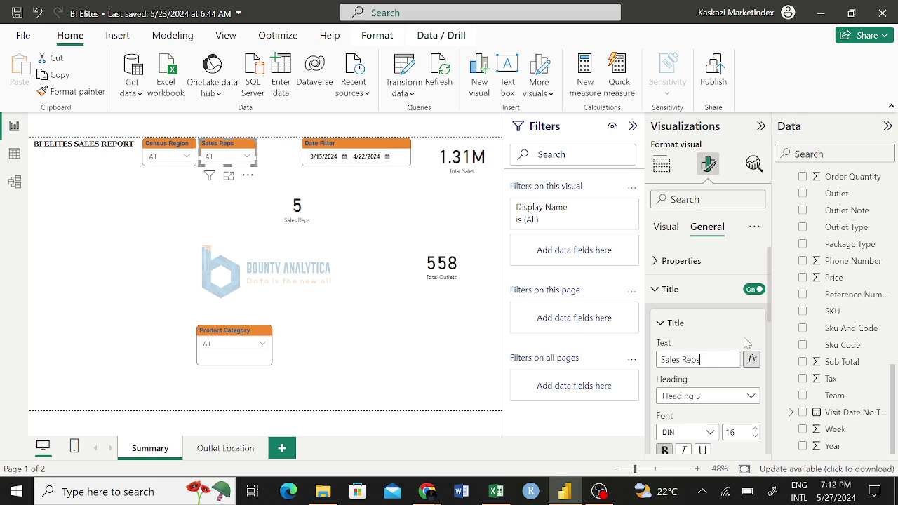
pyautogui.click(738, 323)
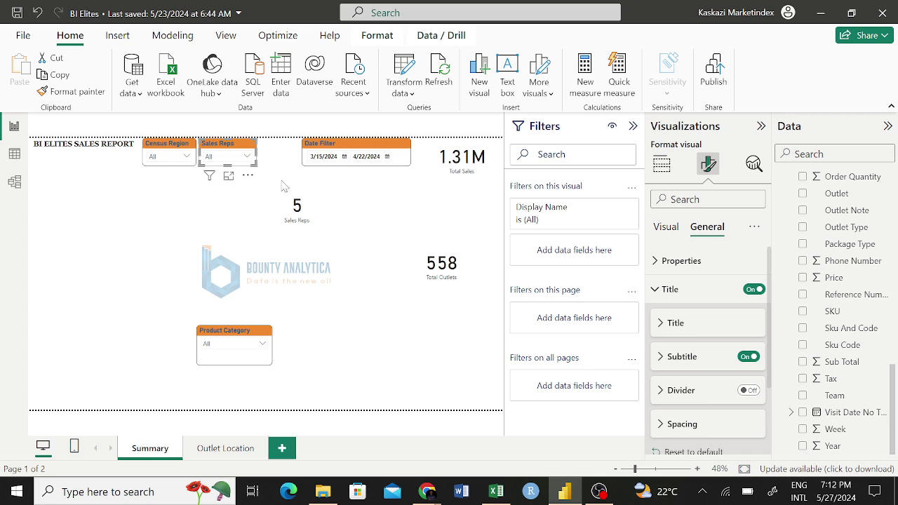
# Step: Fine-tune the Sales Reps slicer's width and position so it matches the Census Region slicer and leaves a small gap between them
pyautogui.click(265, 162)
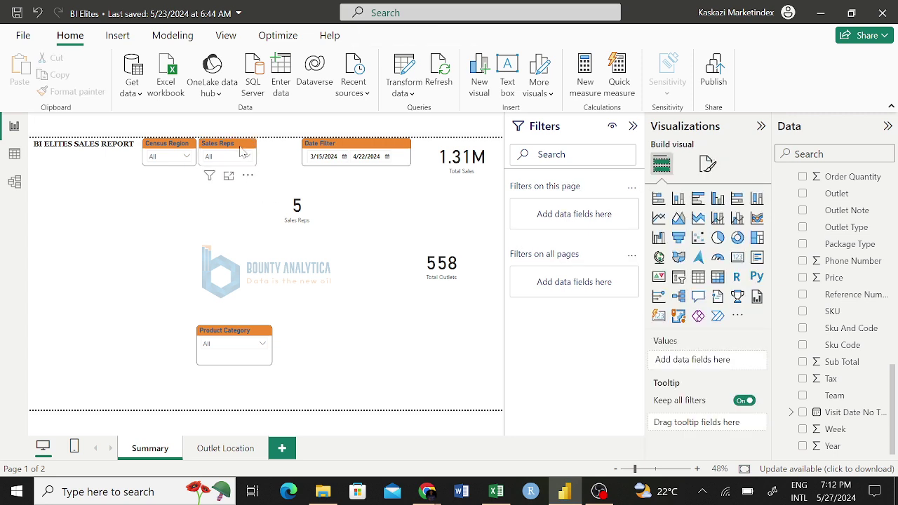
pyautogui.moveTo(243, 146)
pyautogui.mouseDown()
pyautogui.moveTo(186, 184)
pyautogui.moveTo(195, 193)
pyautogui.moveTo(246, 146)
pyautogui.mouseUp()
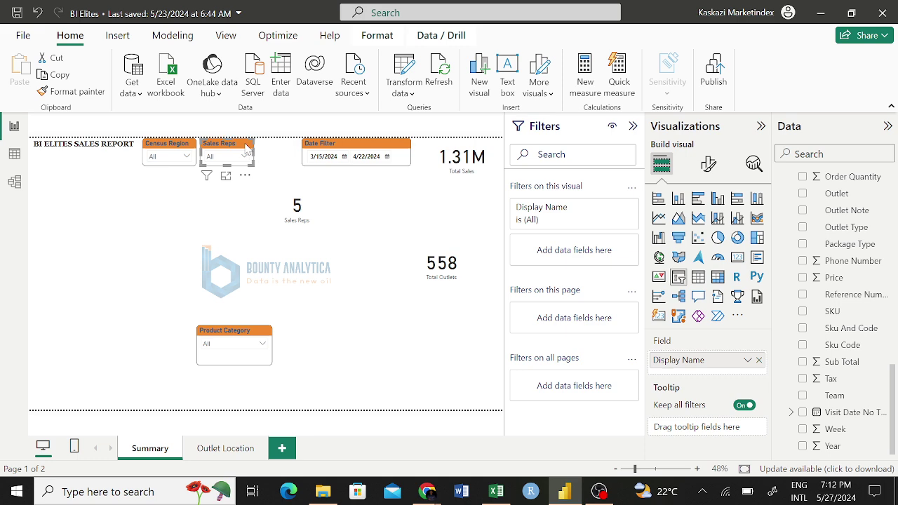
pyautogui.click(176, 187)
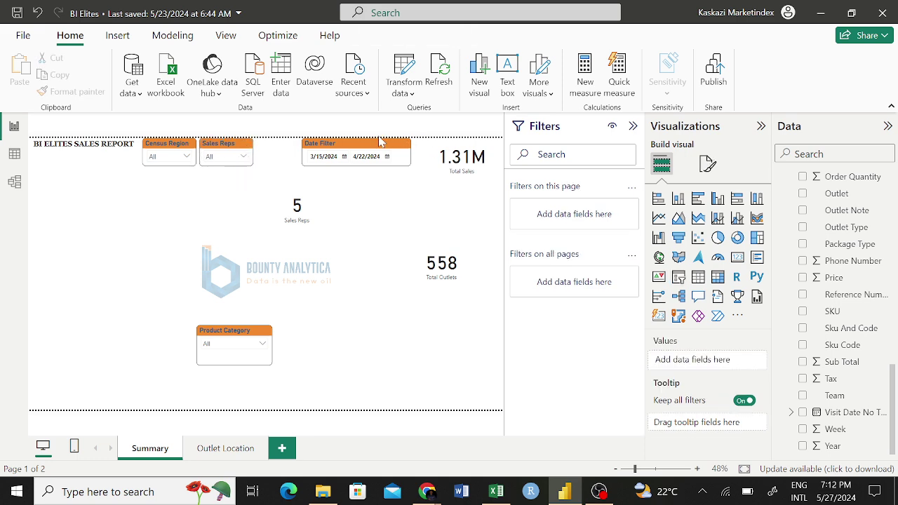
# Step: Move the Date Filter slicer close beside the Sales Reps slicer and narrow it slightly, keeping both dates readable
pyautogui.moveTo(378, 146); pyautogui.dragTo(334, 146)
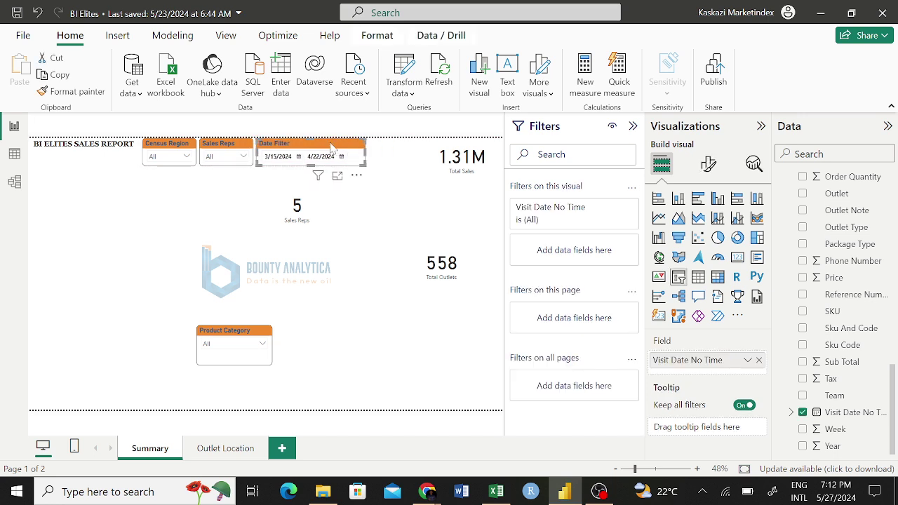
pyautogui.click(378, 146)
pyautogui.click(362, 156)
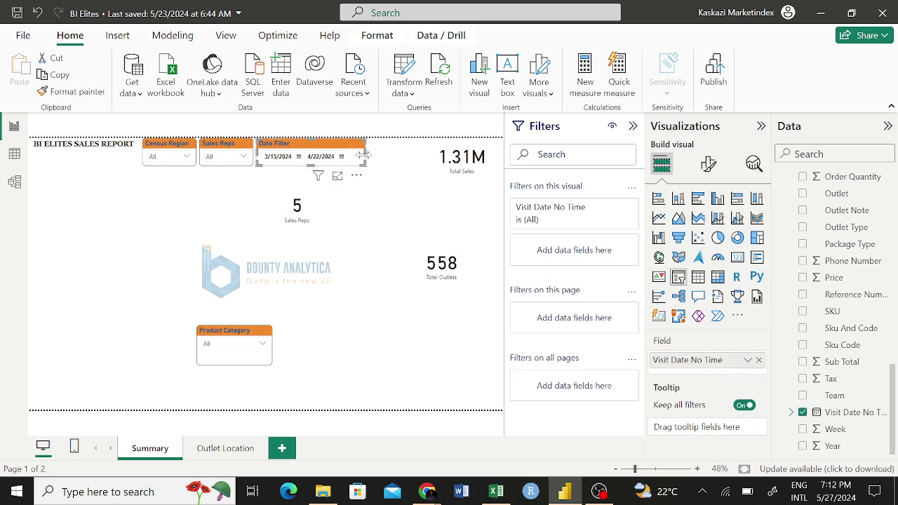
pyautogui.moveTo(362, 155); pyautogui.dragTo(355, 161)
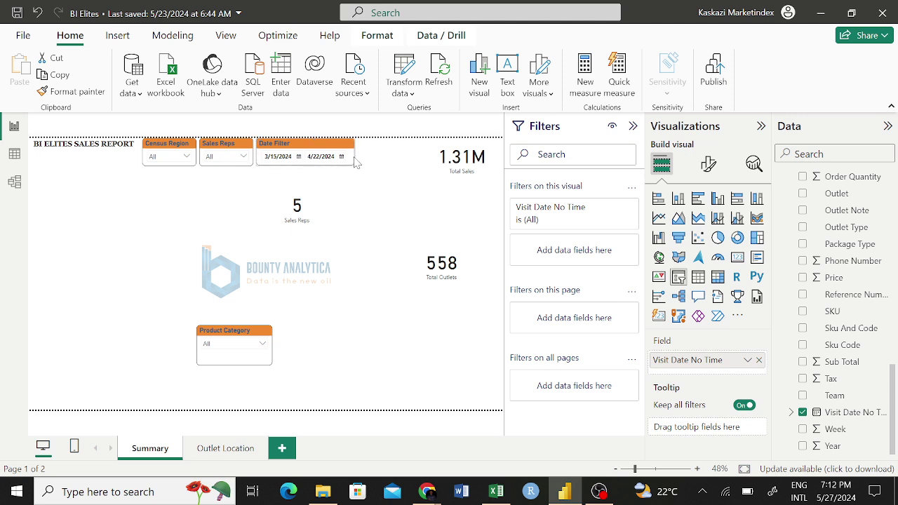
pyautogui.moveTo(354, 161); pyautogui.dragTo(355, 162)
pyautogui.click(175, 210)
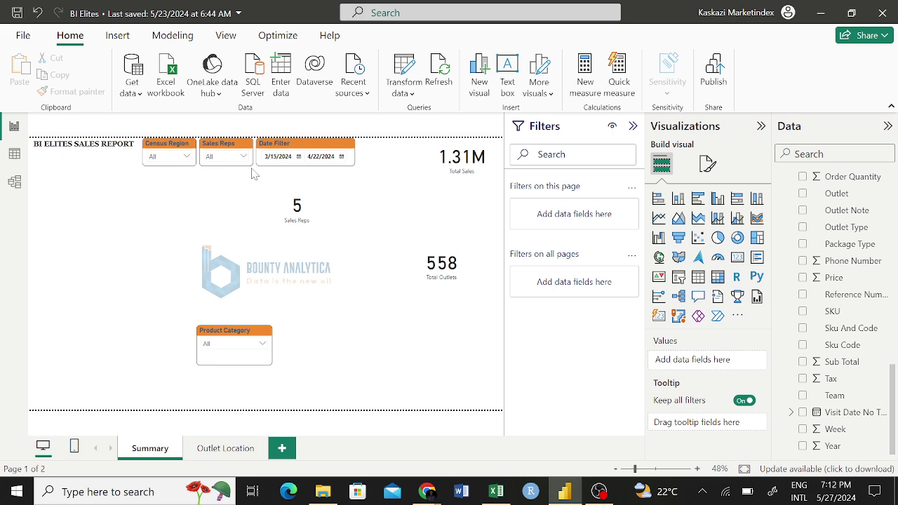
# Step: Narrow the Product Category slicer to about the Sales Reps slicer's width and place it beside the Date Filter slicer in the same row
pyautogui.click(265, 342)
pyautogui.moveTo(272, 347); pyautogui.dragTo(255, 352)
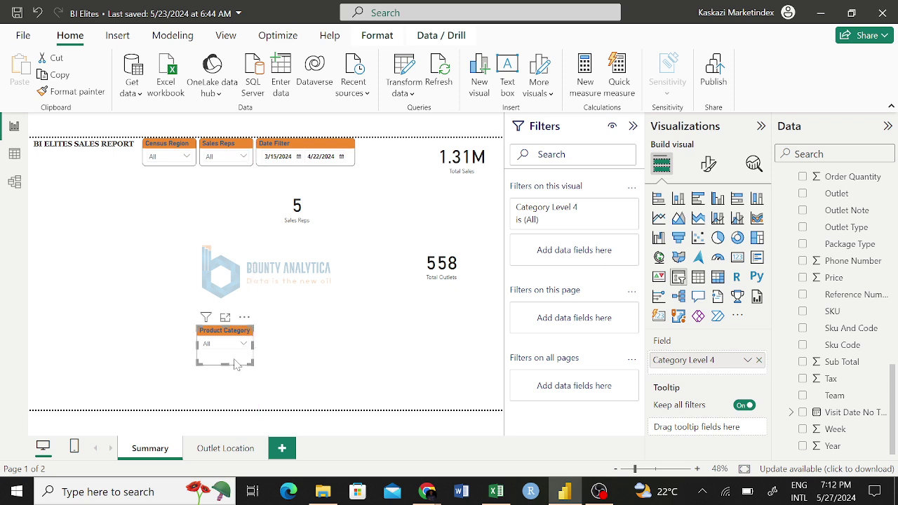
pyautogui.moveTo(235, 363); pyautogui.dragTo(389, 163)
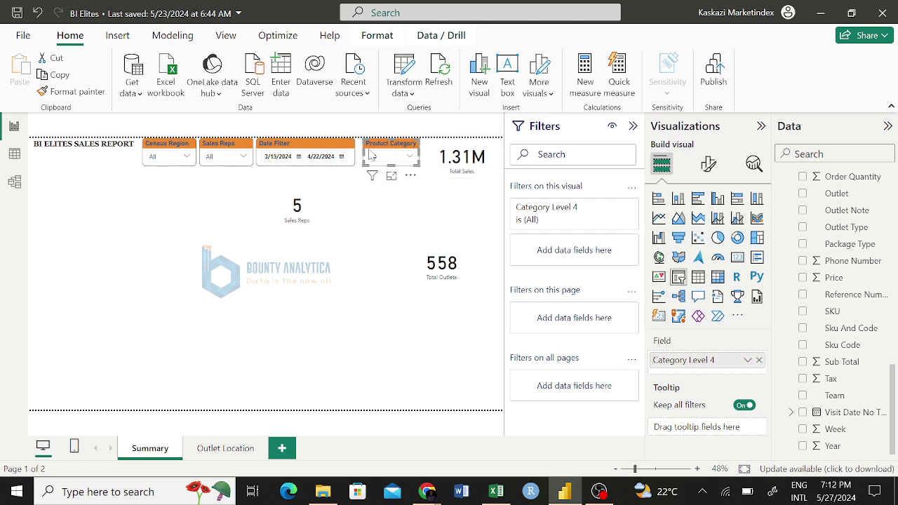
pyautogui.moveTo(370, 154); pyautogui.dragTo(366, 154)
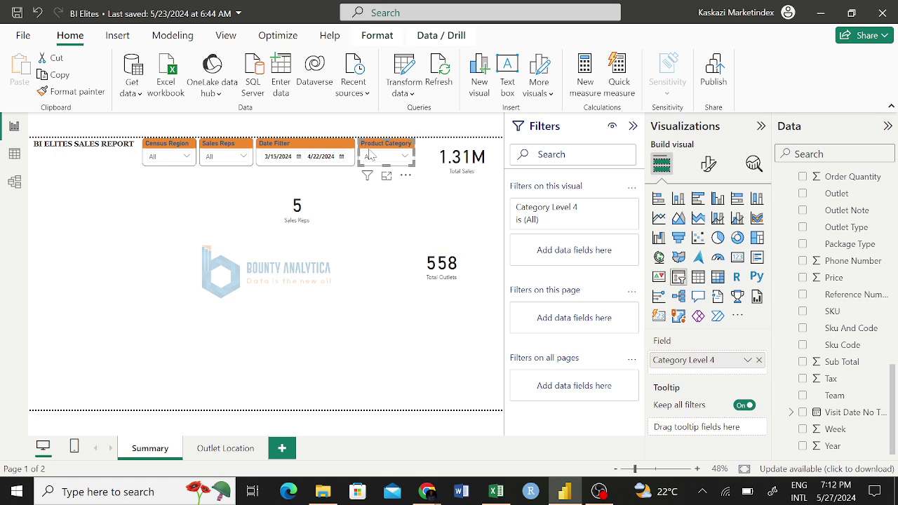
pyautogui.click(128, 217)
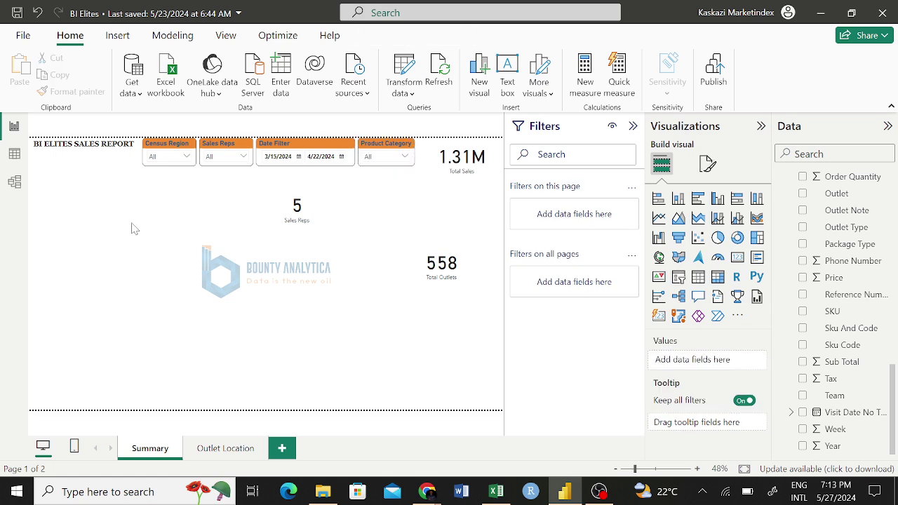
# Step: Set the Summary page's custom canvas width to 1500 px, after trying 1600 px
pyautogui.click(707, 164)
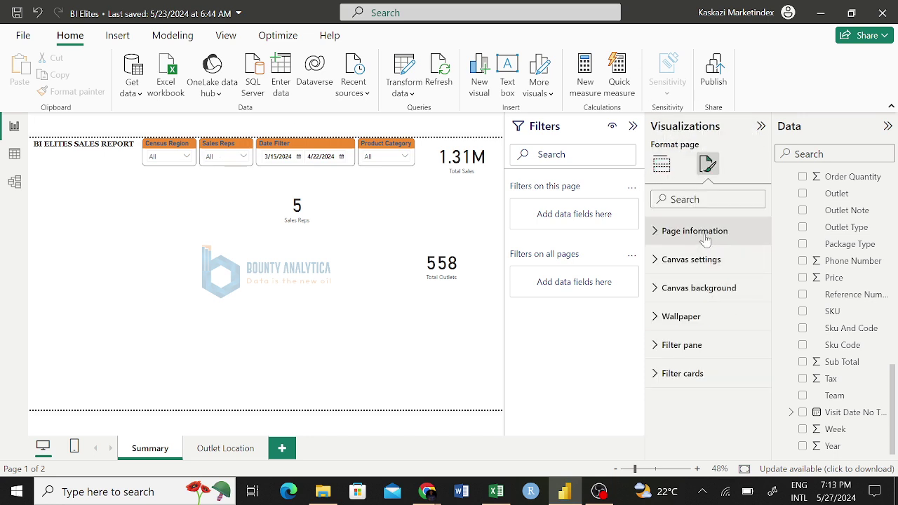
pyautogui.click(693, 260)
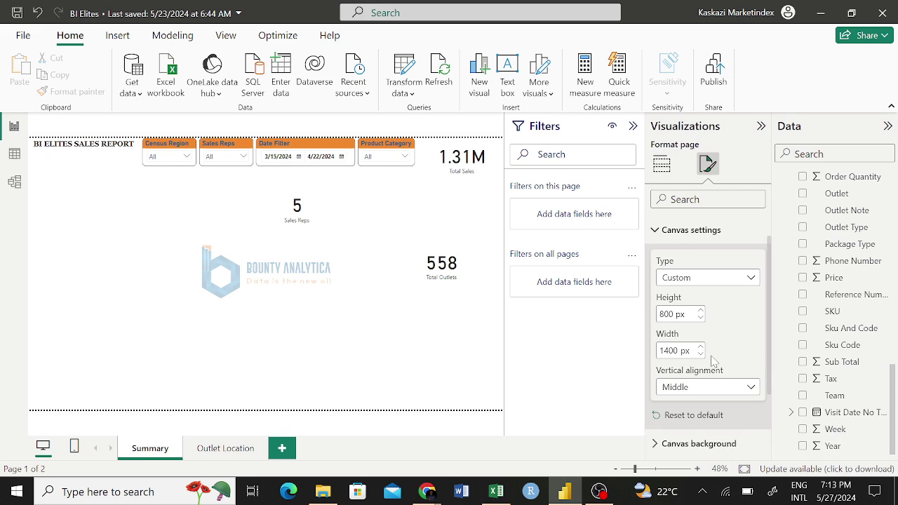
pyautogui.scroll(-1, 711, 361)
pyautogui.doubleClick(668, 348)
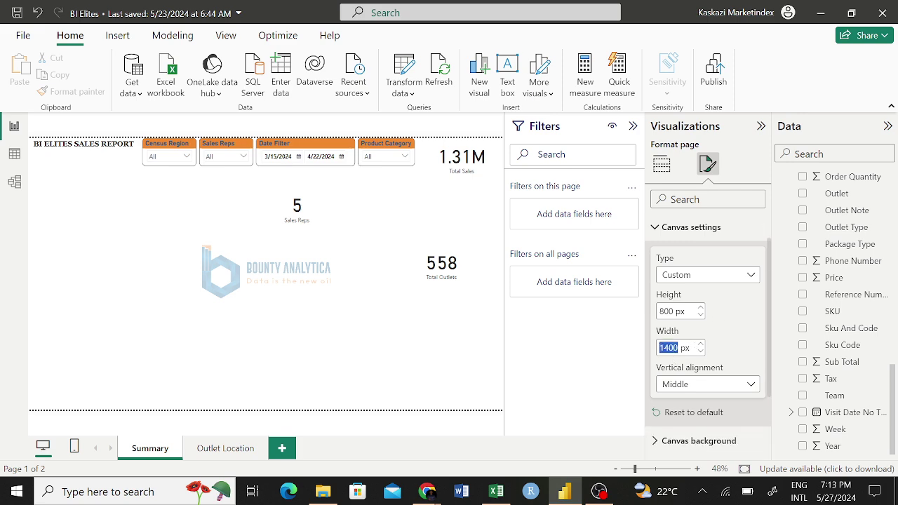
pyautogui.click(669, 348)
pyautogui.press('BackSpace')
pyautogui.write('6')
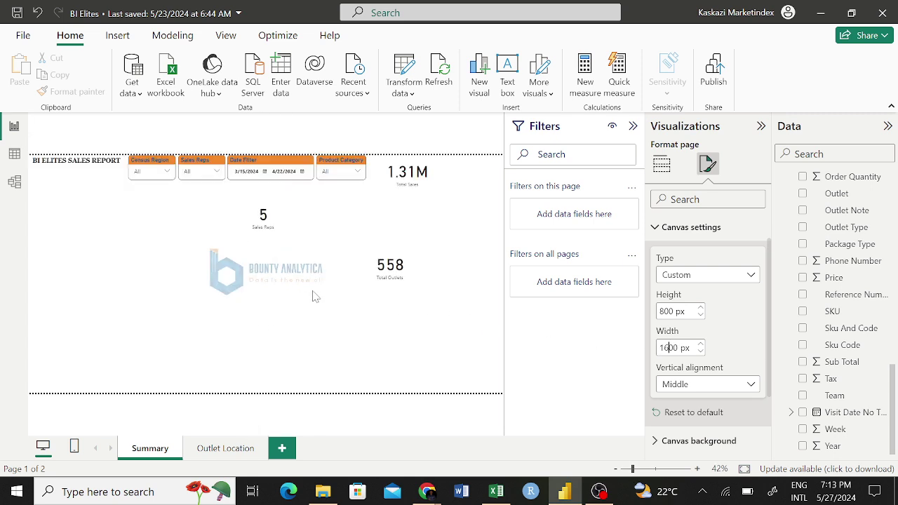
pyautogui.press('BackSpace')
pyautogui.write('5')
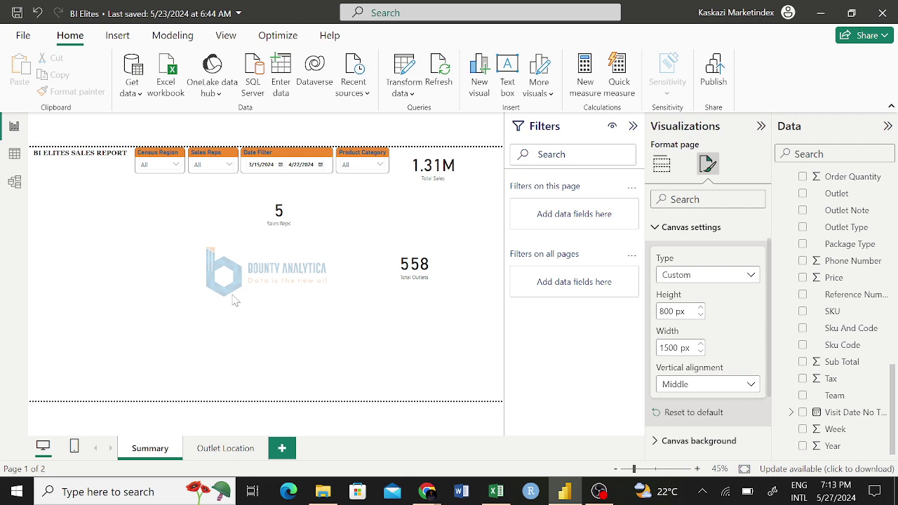
# Step: Move the Total Sales card down to just above the Total Outlets card and turn off its category label
pyautogui.click(468, 303)
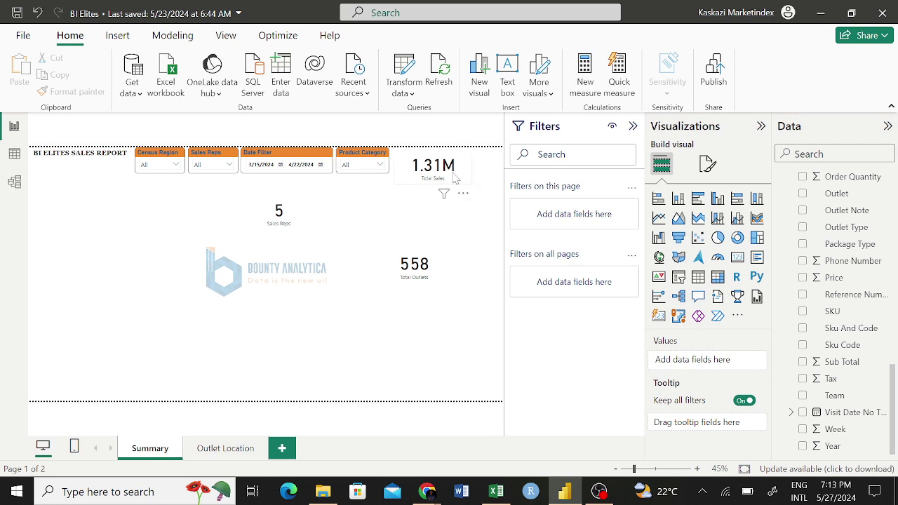
pyautogui.moveTo(453, 179); pyautogui.dragTo(444, 234)
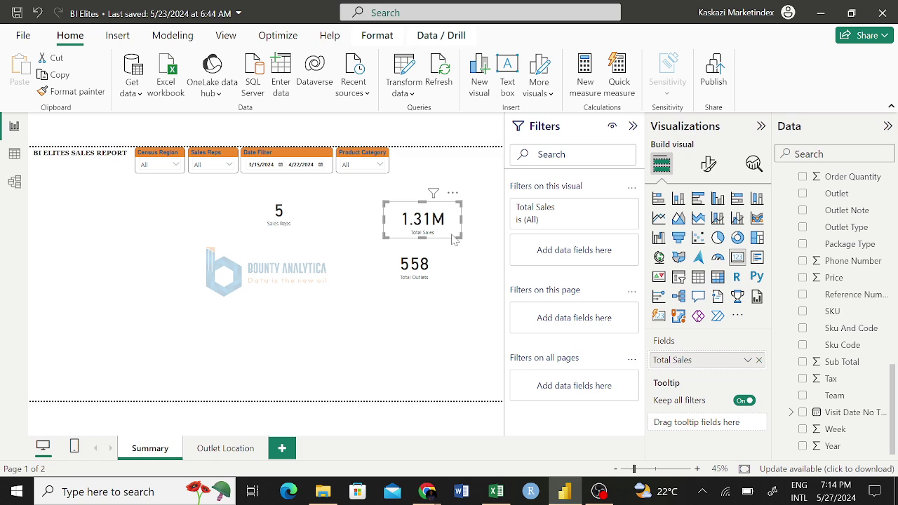
pyautogui.click(710, 172)
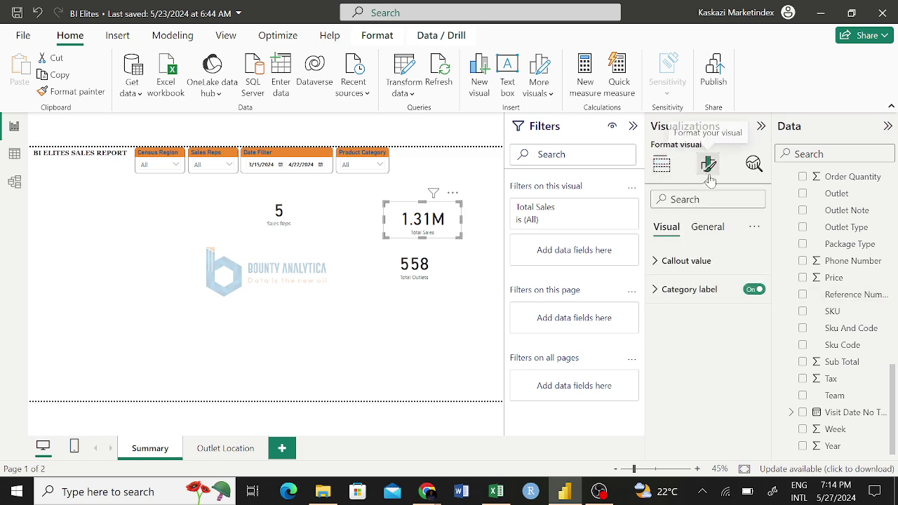
pyautogui.click(670, 261)
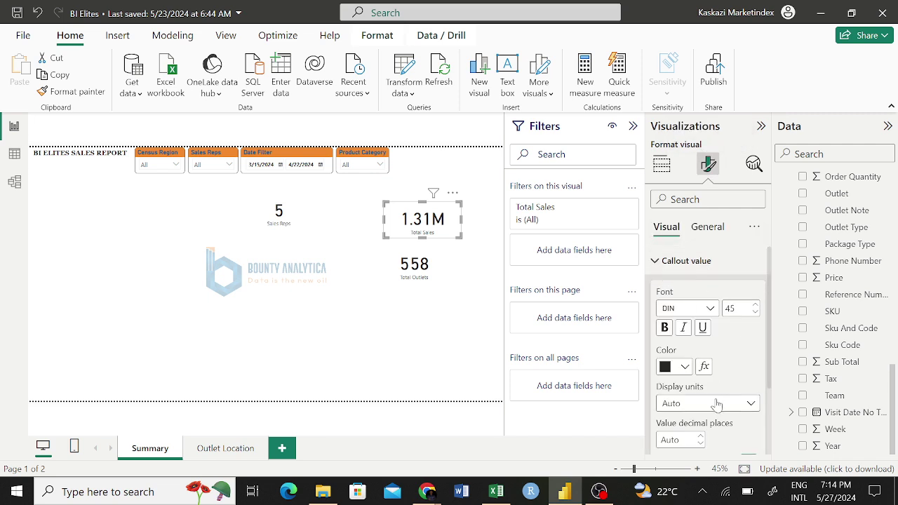
pyautogui.click(661, 262)
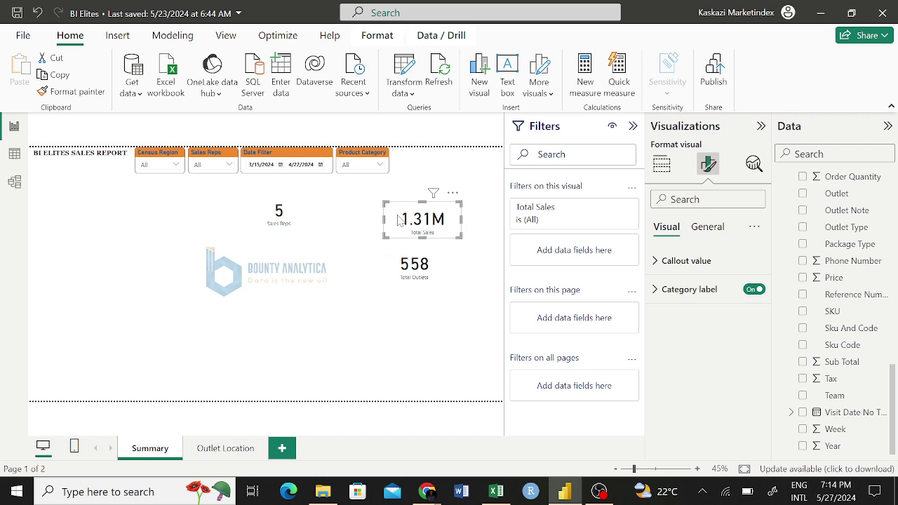
pyautogui.click(756, 291)
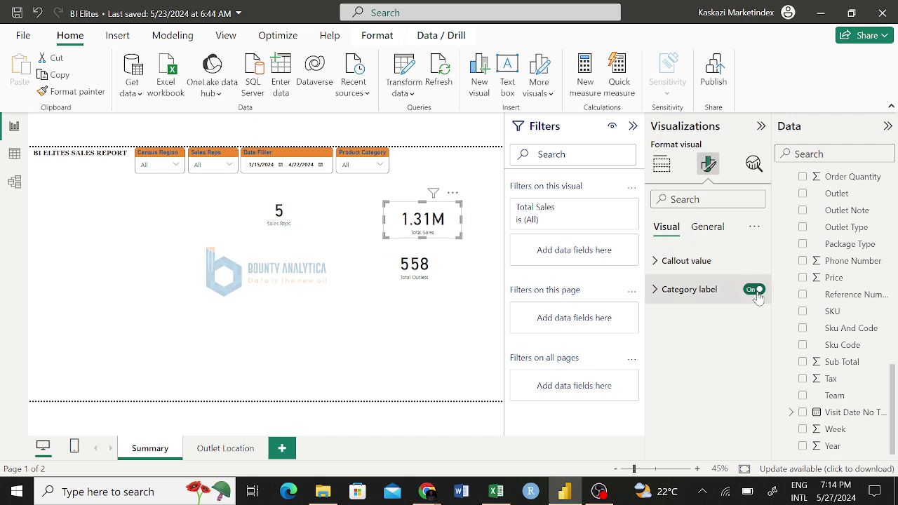
# Step: Try to copy the Product Category slicer's formatting onto the Total Sales card with the Format Painter
pyautogui.click(414, 185)
pyautogui.click(364, 156)
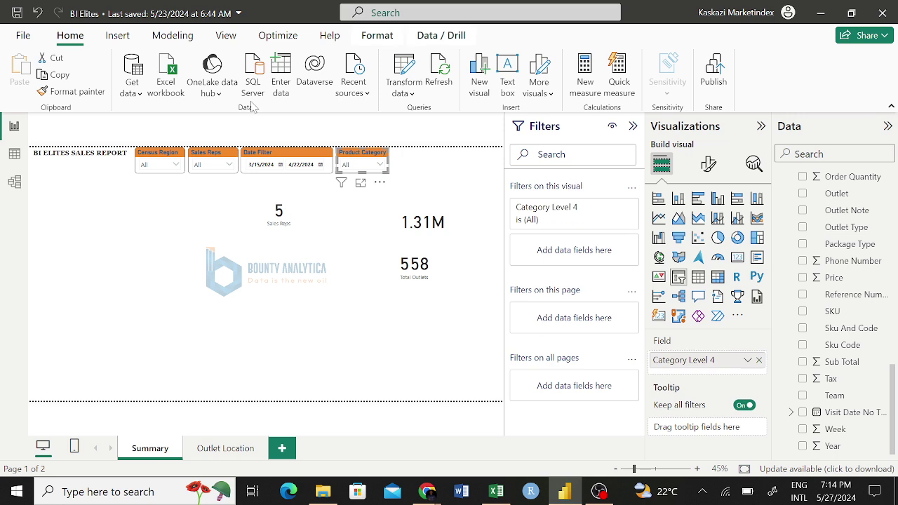
pyautogui.click(84, 93)
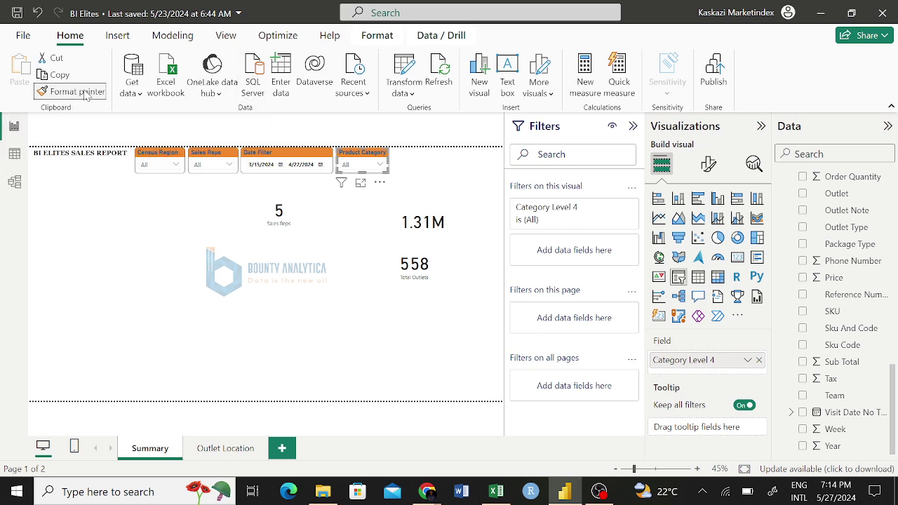
pyautogui.click(456, 229)
# Step: Give the Total Sales card the title text "Total Sales"
pyautogui.click(455, 228)
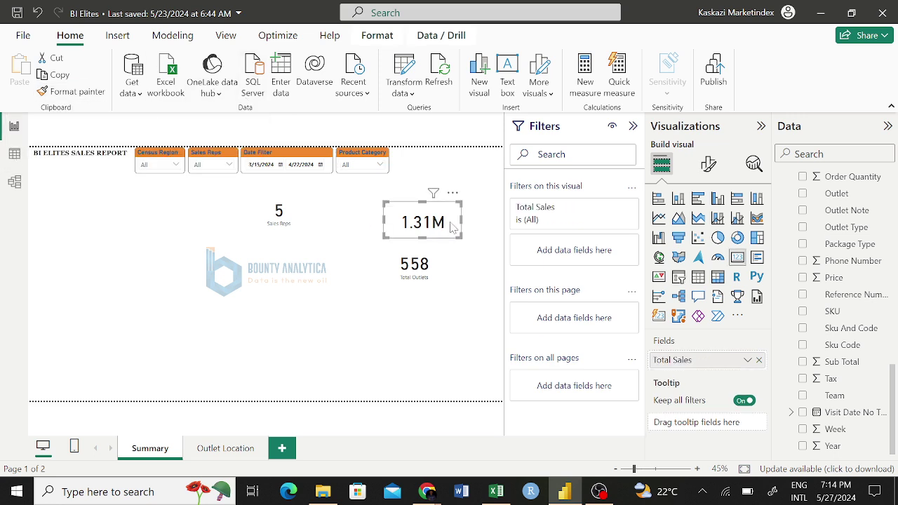
pyautogui.click(709, 164)
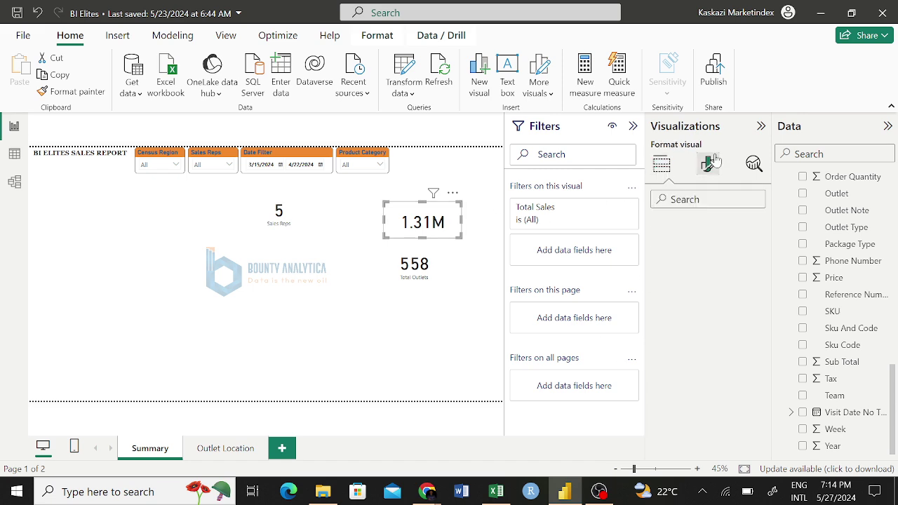
pyautogui.click(708, 226)
pyautogui.click(672, 290)
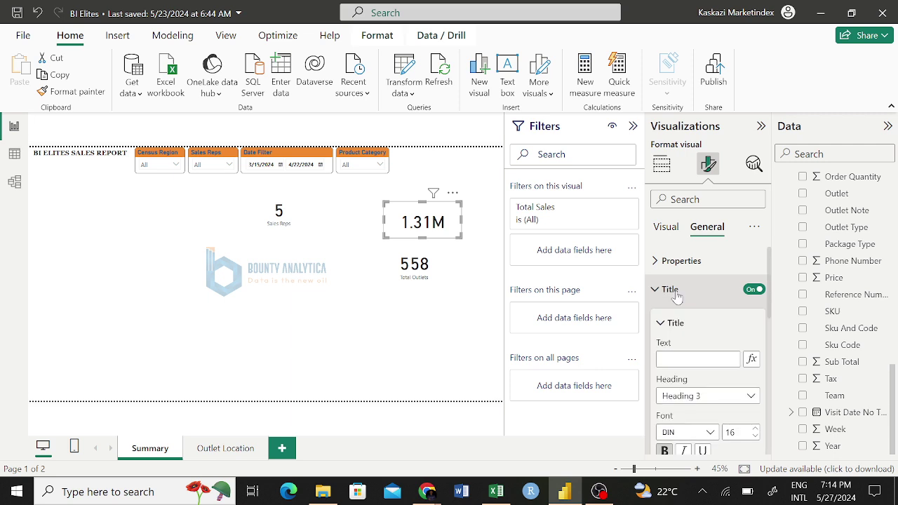
pyautogui.click(698, 359)
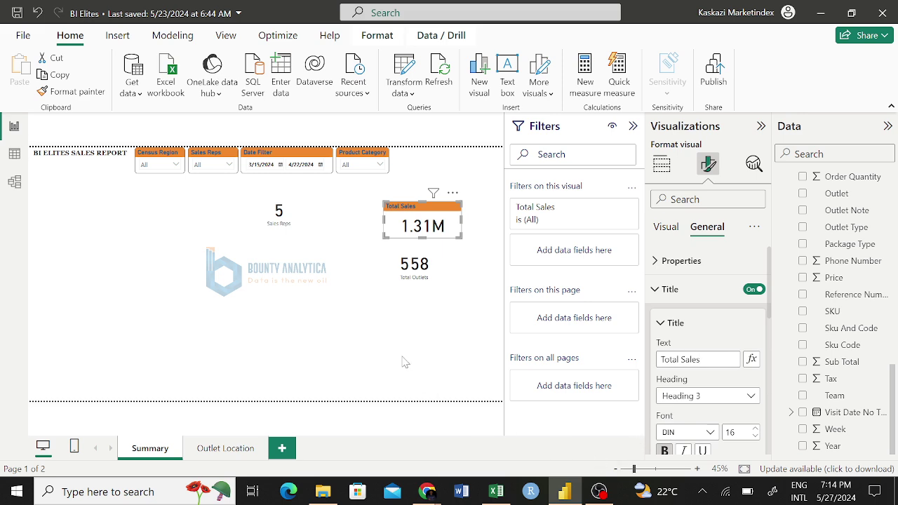
# Step: Try center and right alignment for the Total Sales card's title and return it to left alignment
pyautogui.scroll(-2, 742, 361)
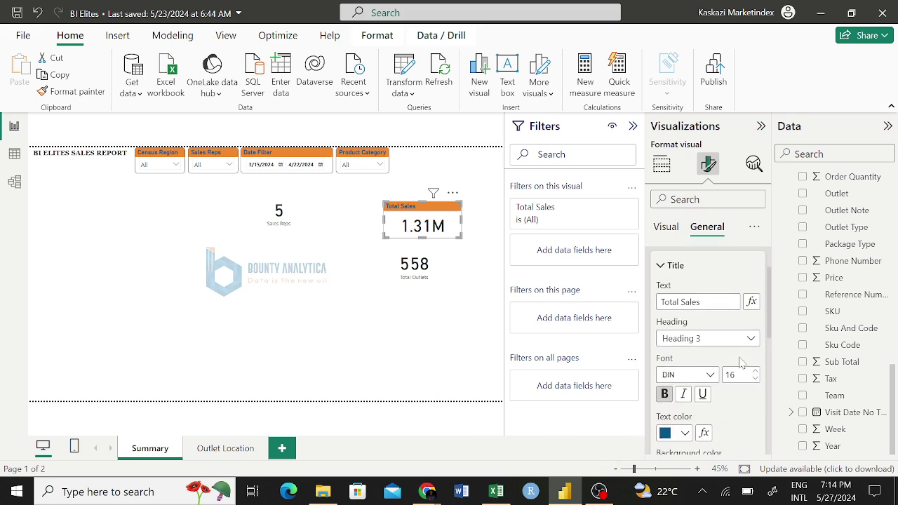
pyautogui.scroll(-4, 741, 361)
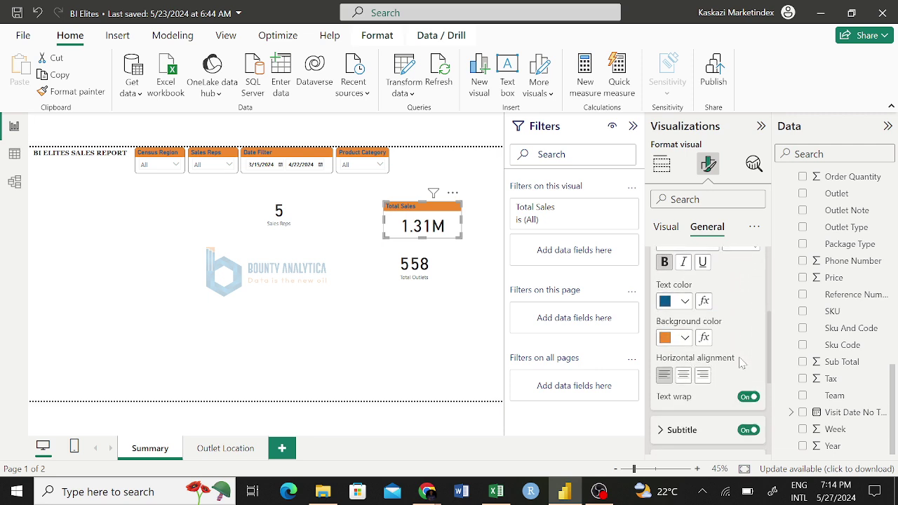
pyautogui.click(683, 373)
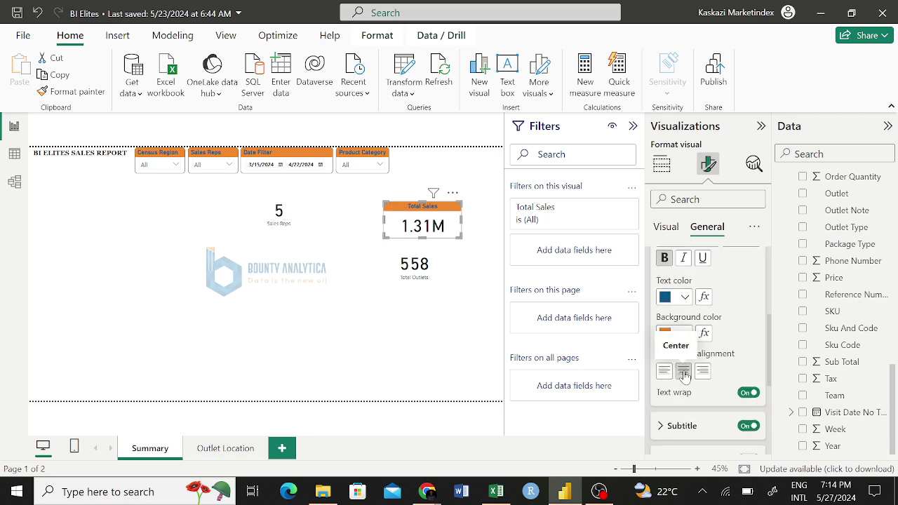
pyautogui.click(702, 372)
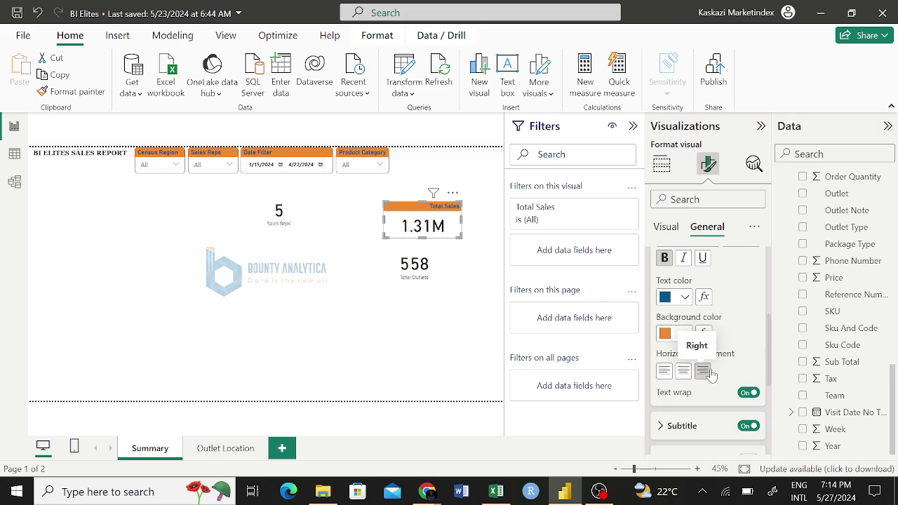
pyautogui.click(663, 374)
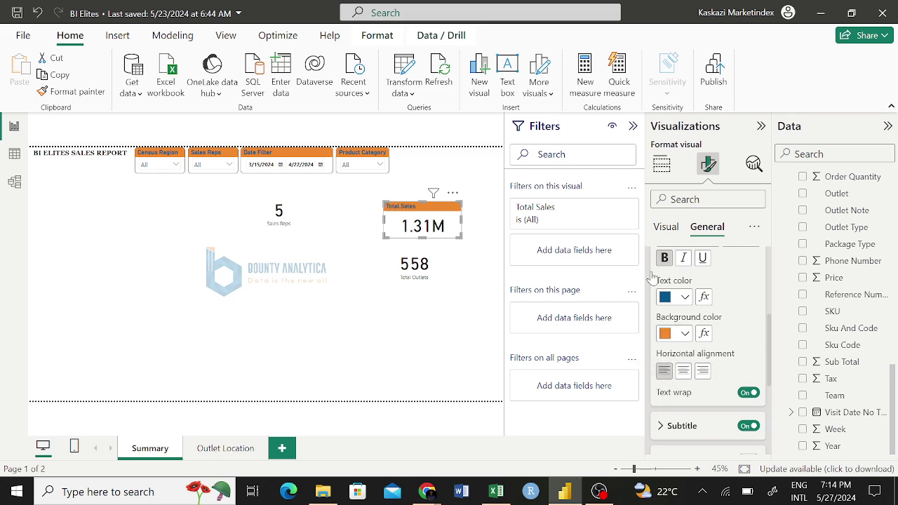
pyautogui.scroll(3, 725, 317)
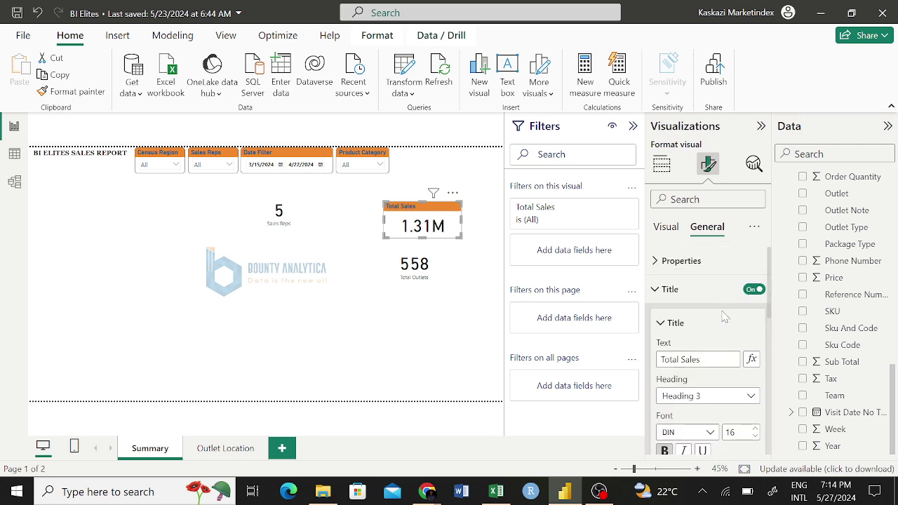
pyautogui.click(659, 289)
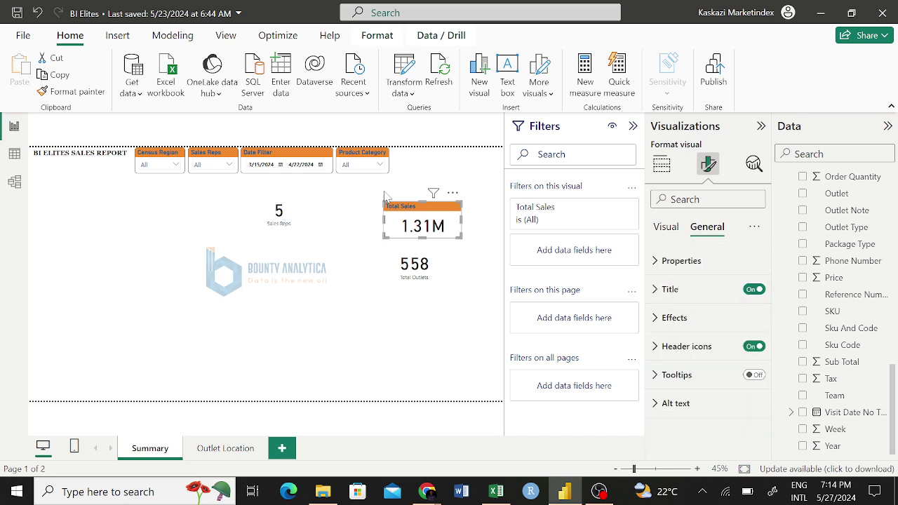
# Step: Set the display units of the Total Sales card's callout value to None, after trying Millions, Thousands and Billions
pyautogui.click(668, 229)
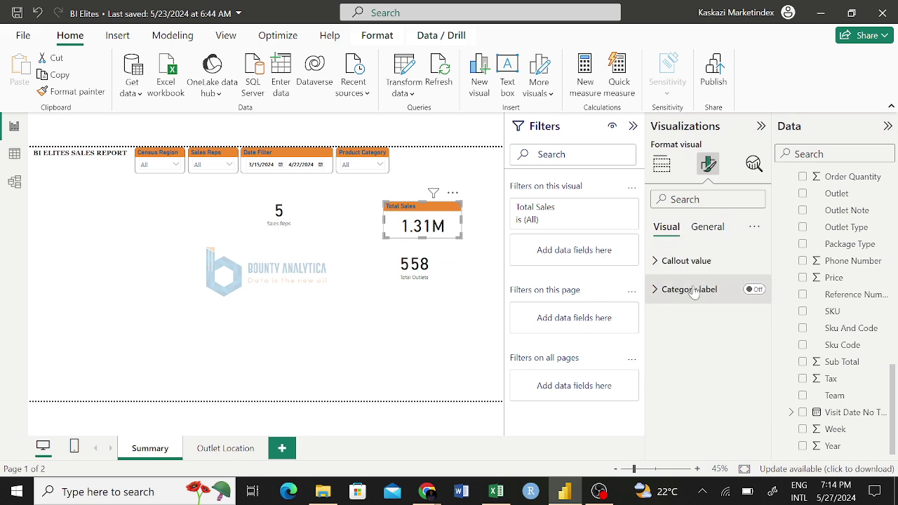
pyautogui.click(666, 260)
pyautogui.scroll(-2, 700, 344)
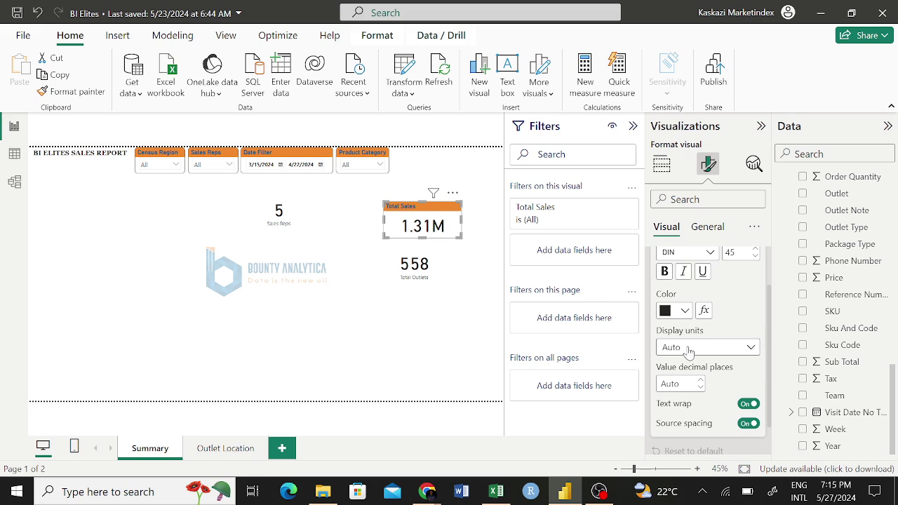
pyautogui.click(689, 349)
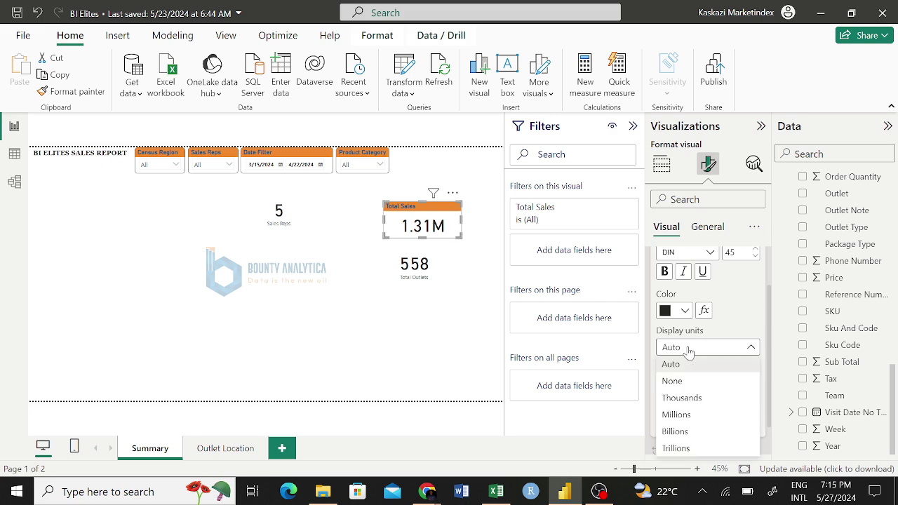
pyautogui.click(677, 415)
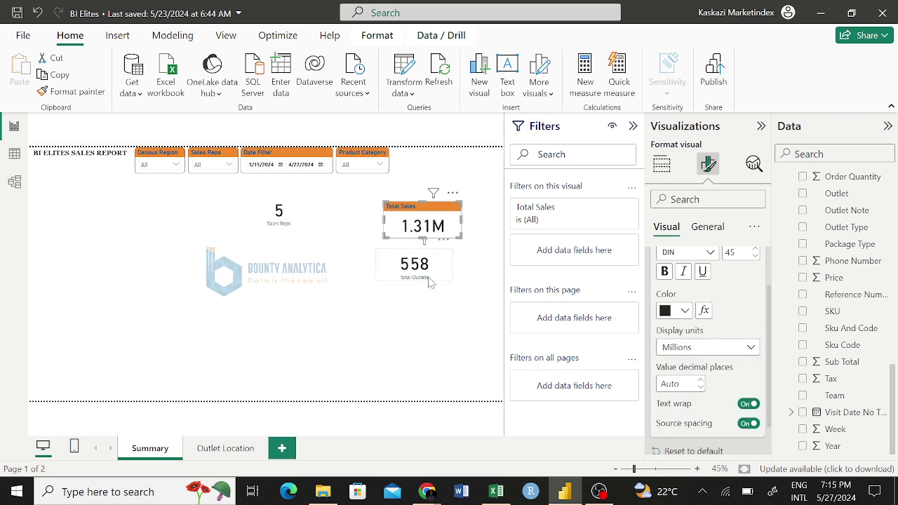
pyautogui.click(705, 350)
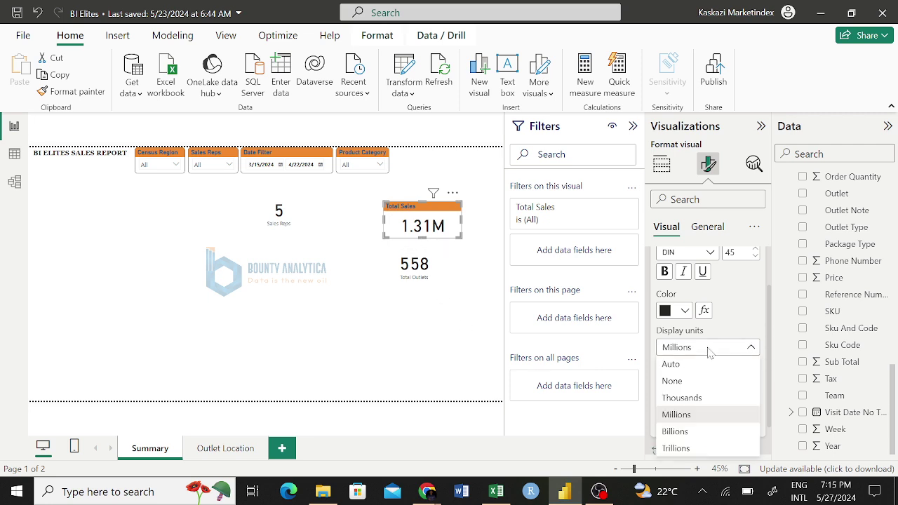
pyautogui.click(682, 400)
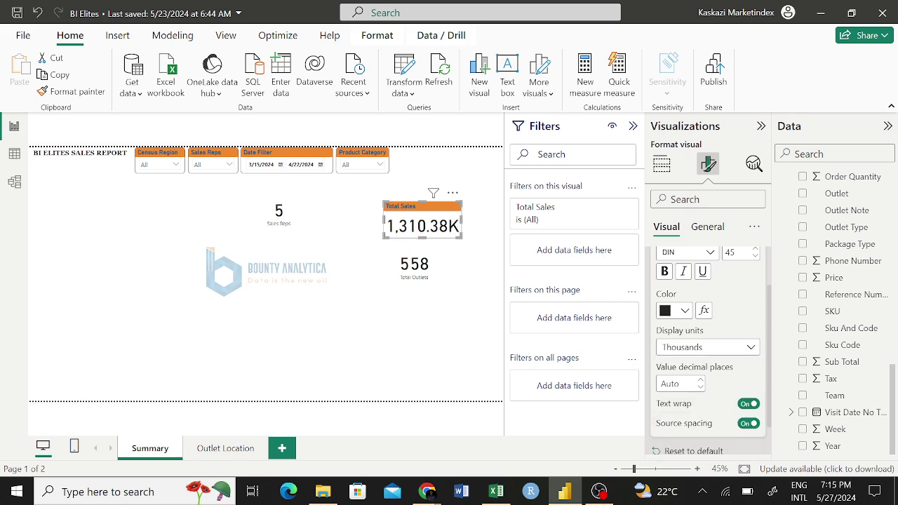
pyautogui.click(714, 351)
pyautogui.click(677, 431)
pyautogui.click(701, 351)
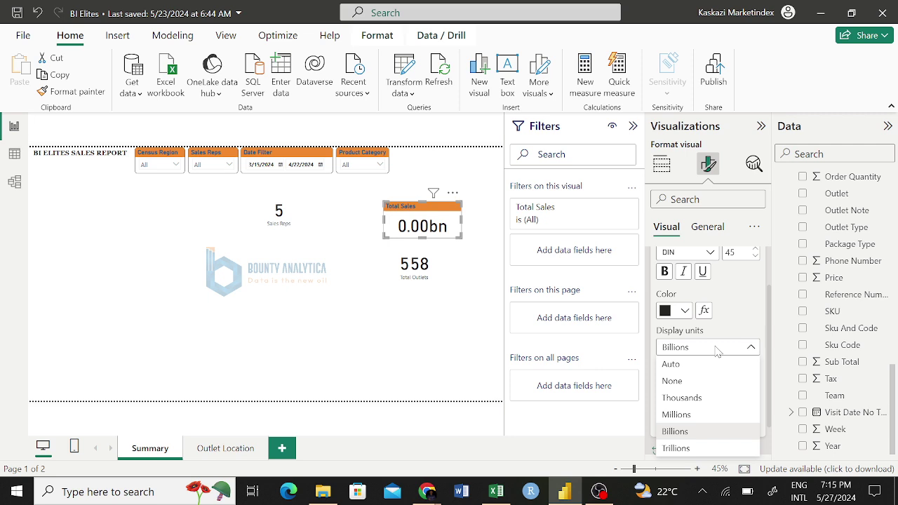
pyautogui.click(674, 381)
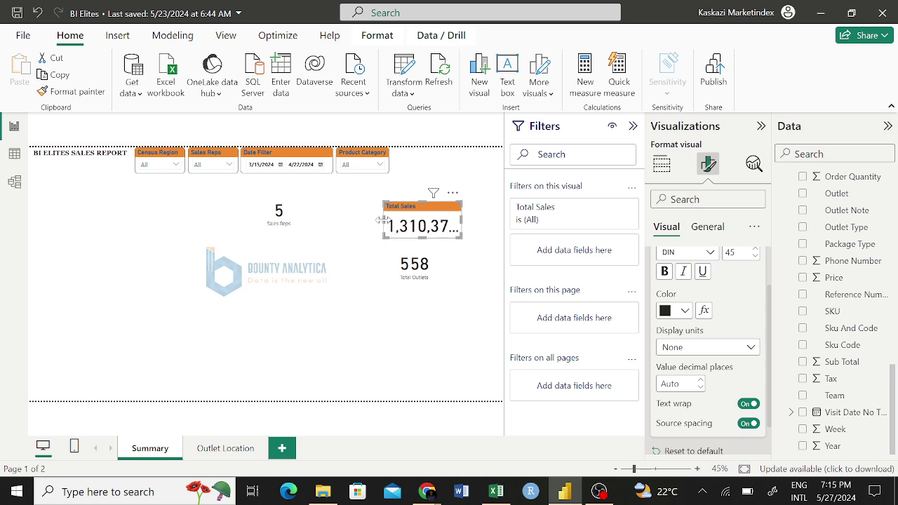
# Step: Set the Total Sales callout value to 0 decimal places and adjust the card's width to fit the full number closely
pyautogui.moveTo(384, 220); pyautogui.dragTo(347, 235)
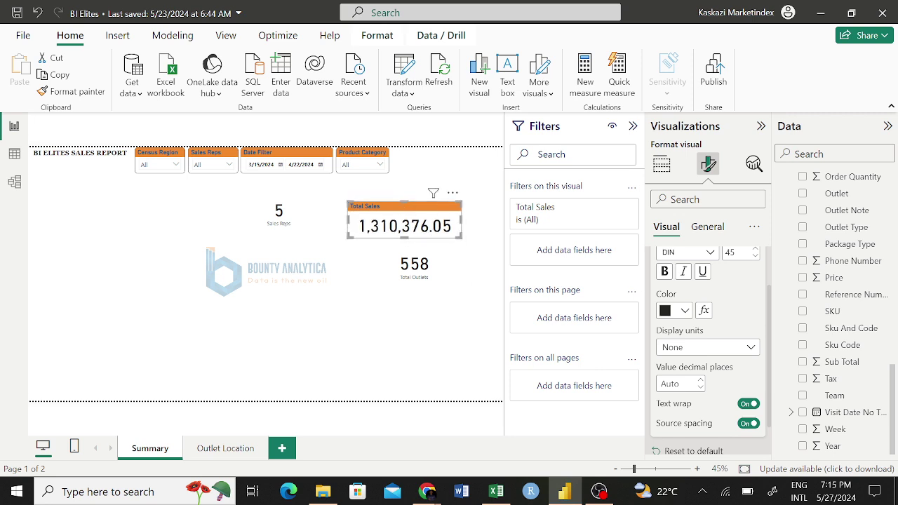
pyautogui.click(700, 379)
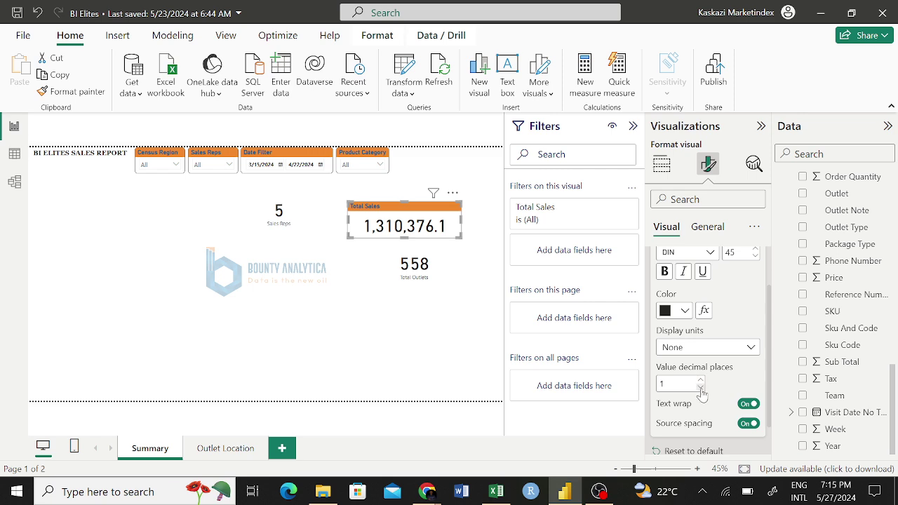
pyautogui.click(700, 386)
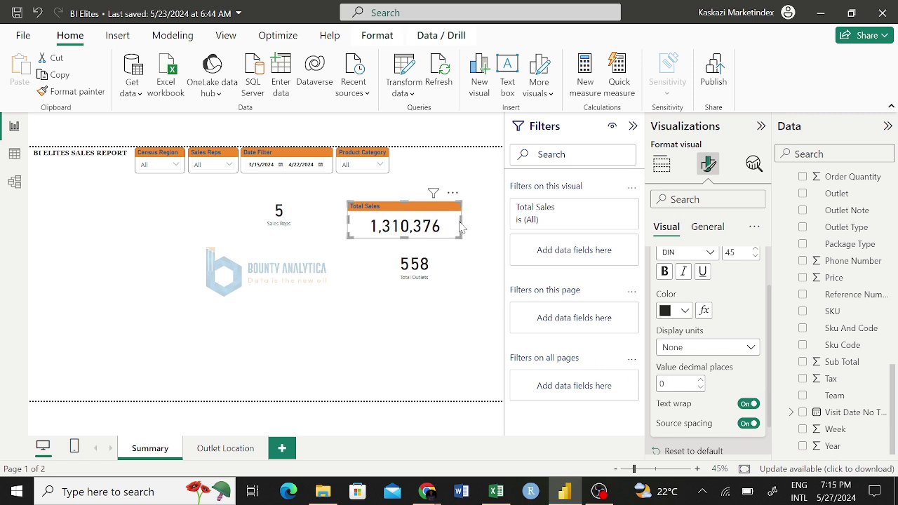
pyautogui.moveTo(459, 220); pyautogui.dragTo(430, 227)
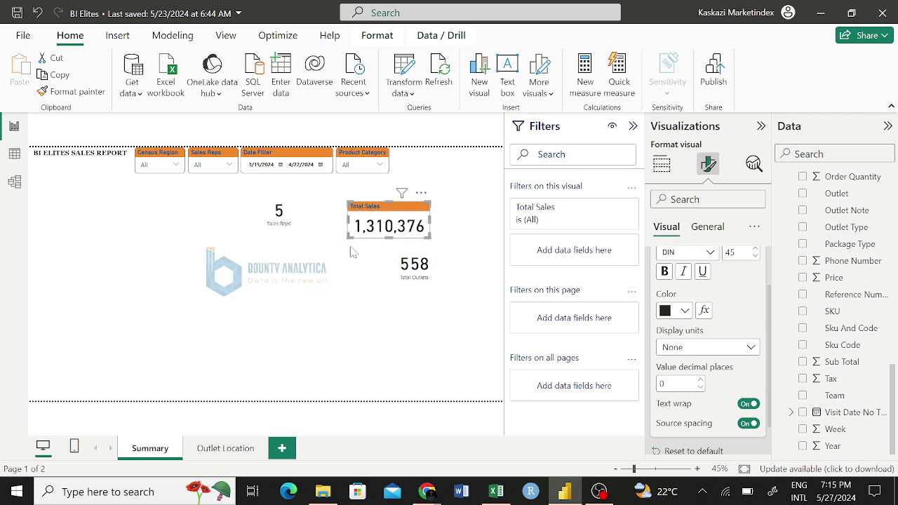
pyautogui.click(369, 351)
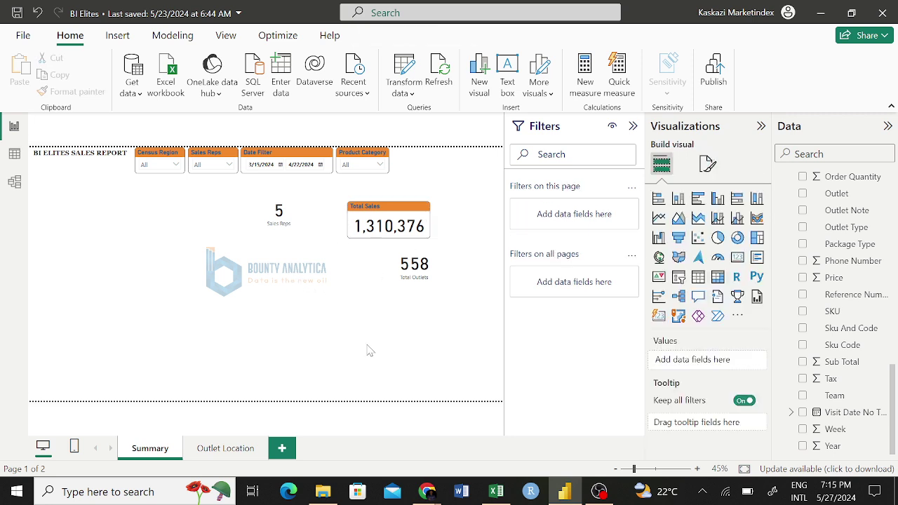
# Step: Format the Total Sales measure in the Measures Table with 0 decimal places and a thousands separator
pyautogui.click(417, 210)
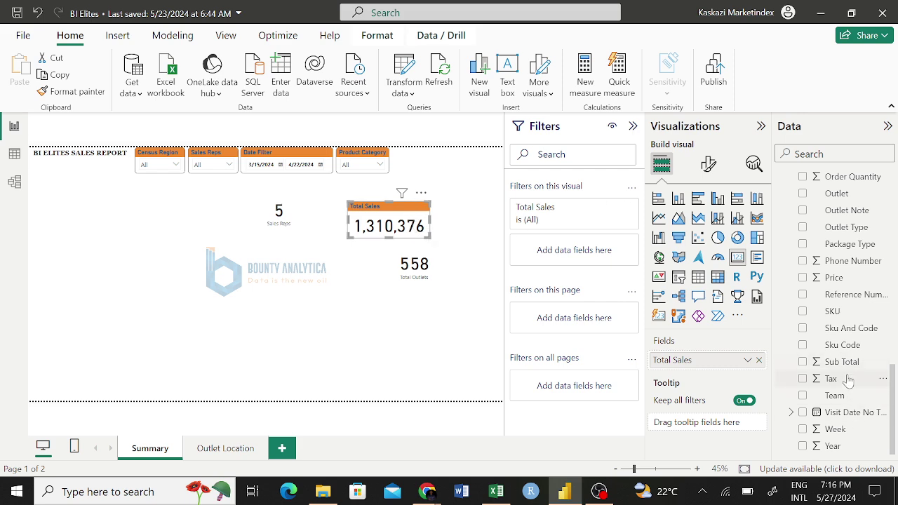
pyautogui.scroll(10, 848, 379)
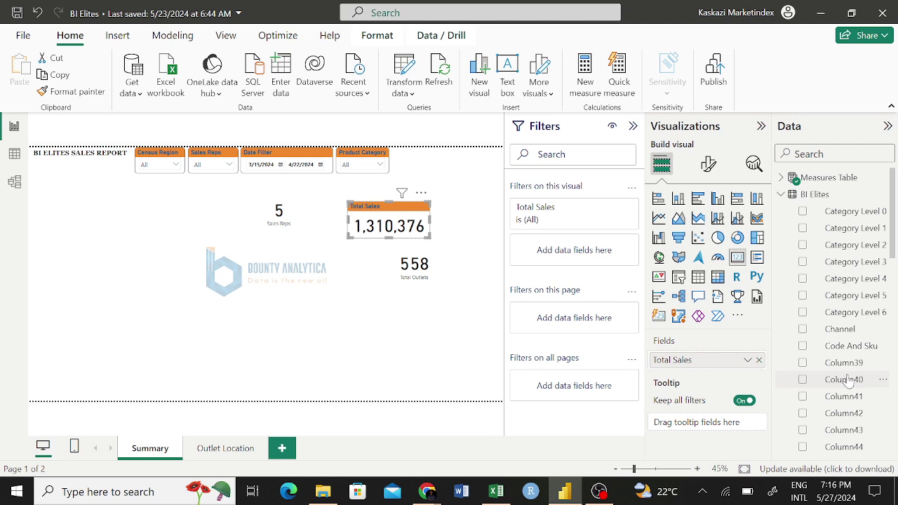
pyautogui.click(795, 182)
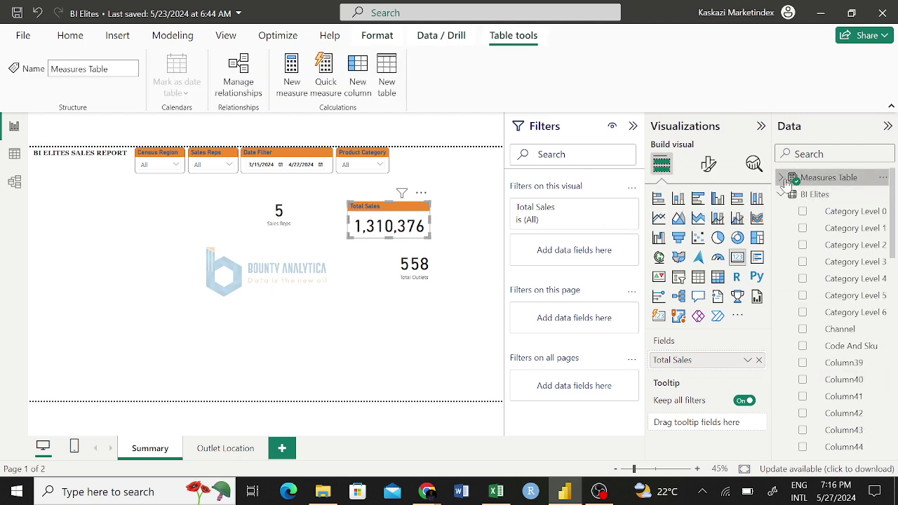
pyautogui.click(781, 177)
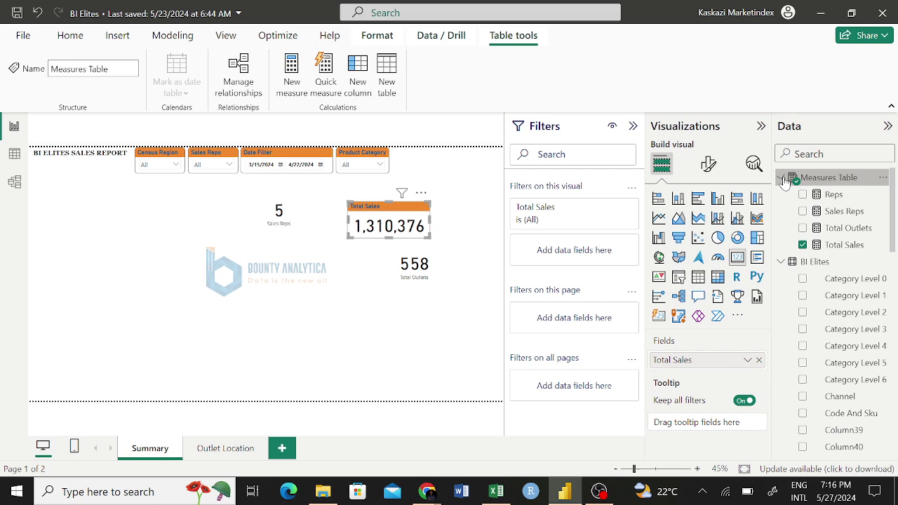
pyautogui.click(838, 251)
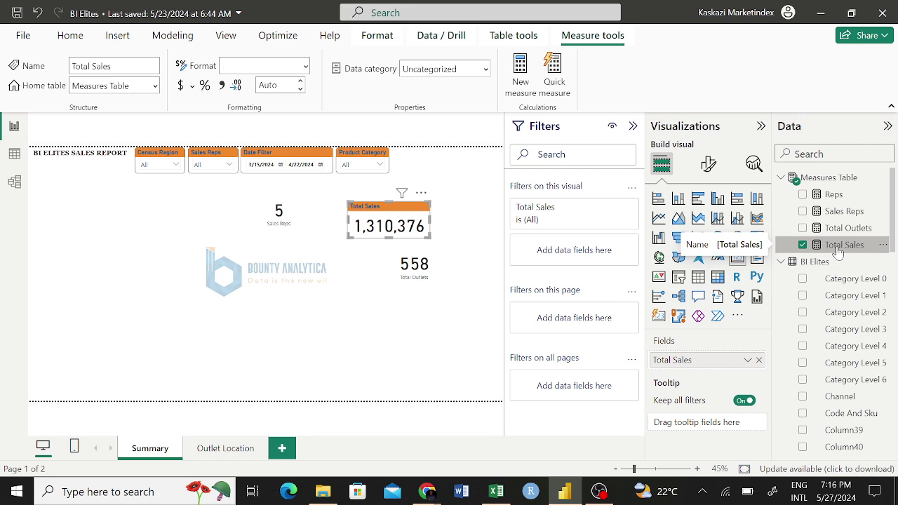
pyautogui.rightClick(839, 251)
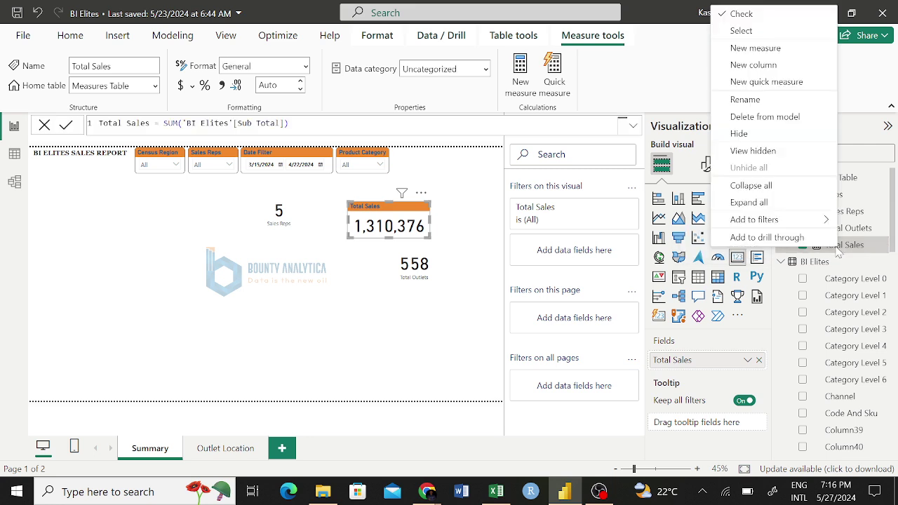
pyautogui.click(839, 251)
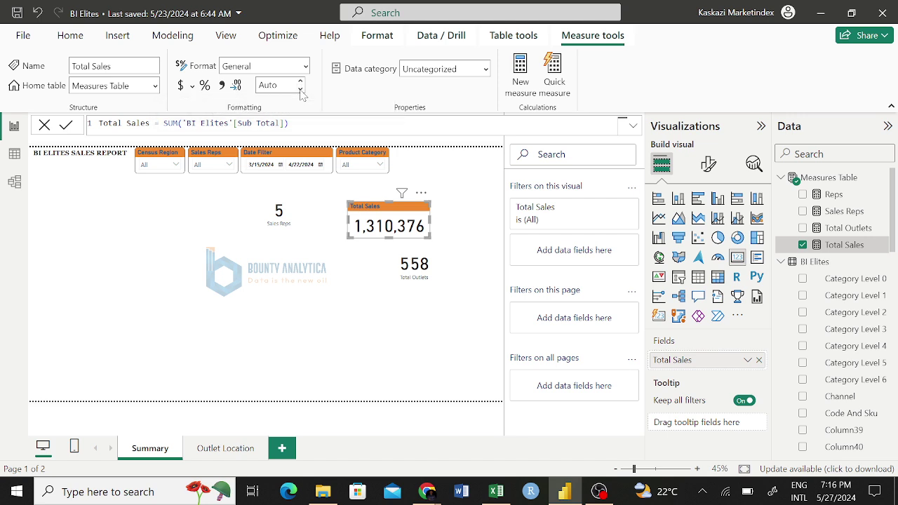
pyautogui.click(301, 88)
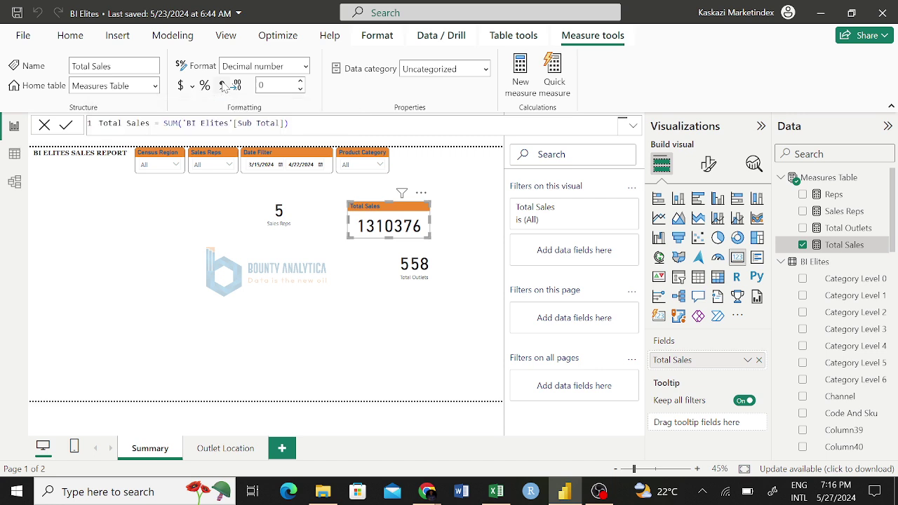
pyautogui.click(223, 85)
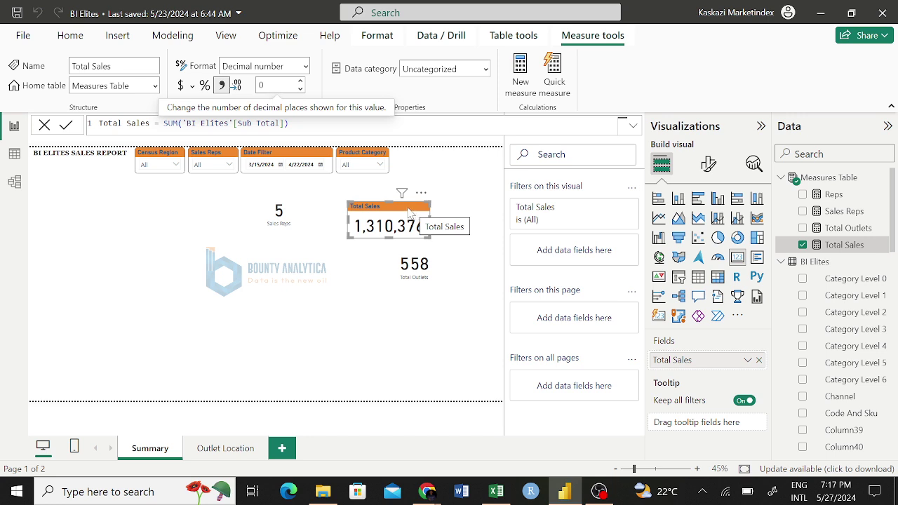
# Step: Copy the Total Sales card's formatting onto the Total Outlets card with Format Painter
pyautogui.click(70, 35)
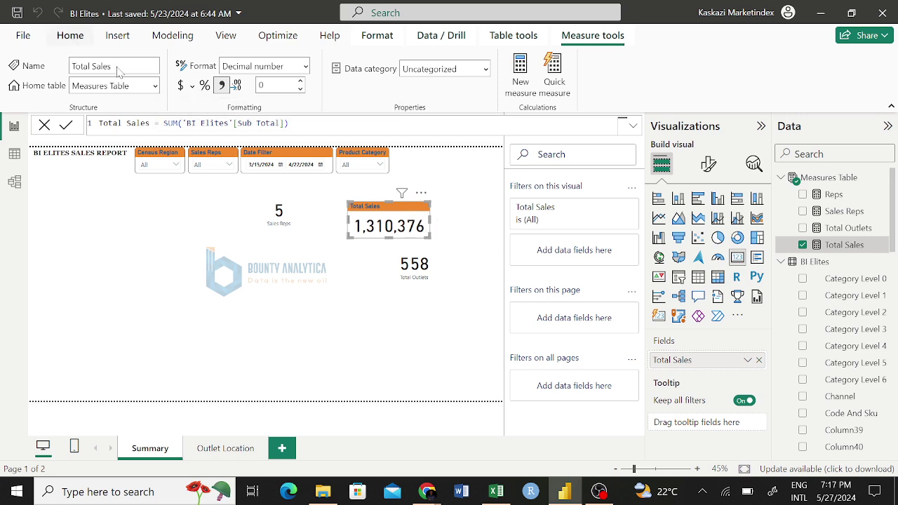
pyautogui.click(56, 92)
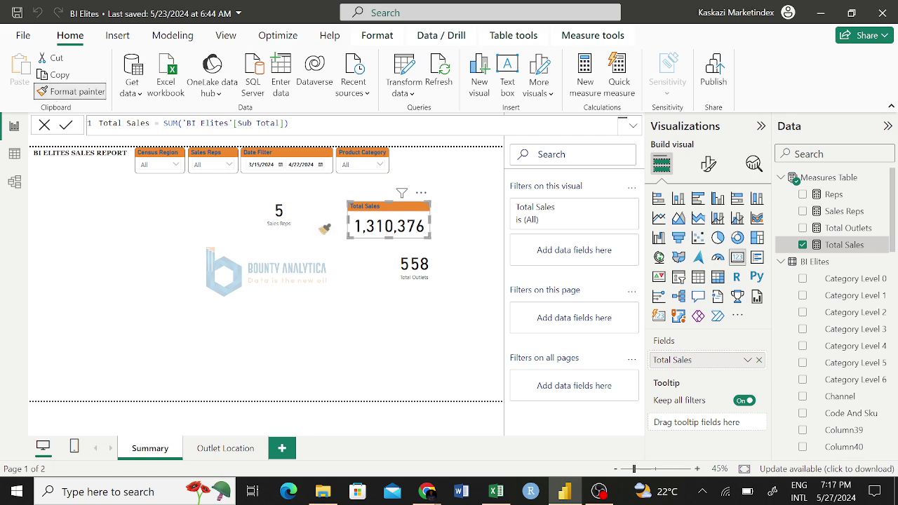
pyautogui.click(451, 270)
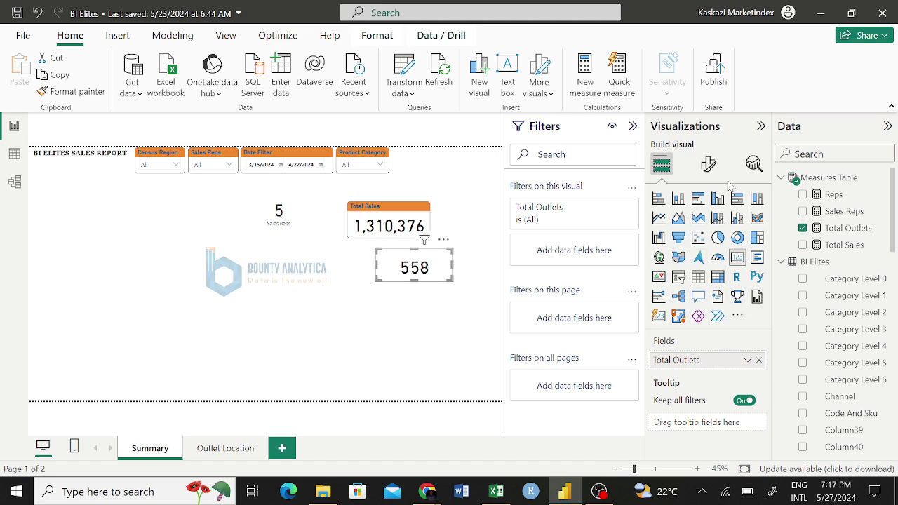
# Step: Give the Total Outlets card the title text "Outlets Mapped"
pyautogui.click(709, 164)
pyautogui.click(707, 229)
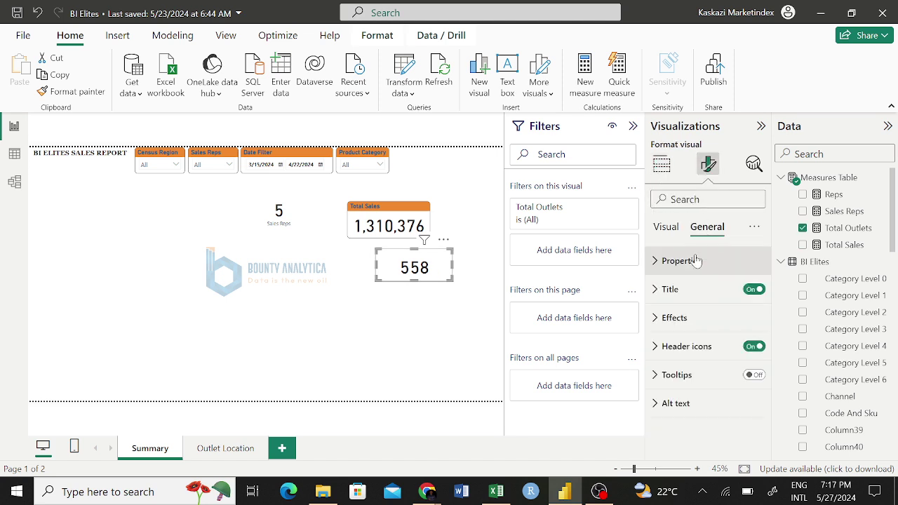
pyautogui.click(684, 289)
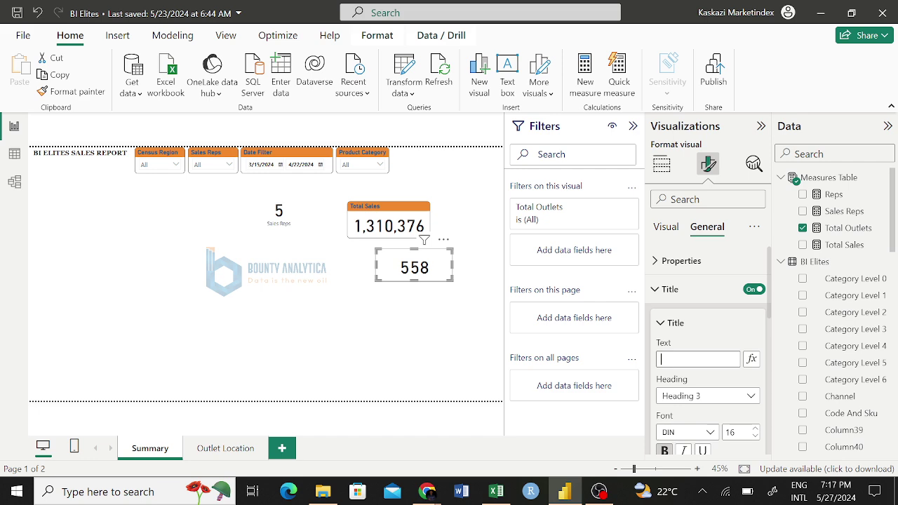
pyautogui.write('Outlest')
pyautogui.press('BackSpace')
pyautogui.press('BackSpace')
pyautogui.press('BackSpace')
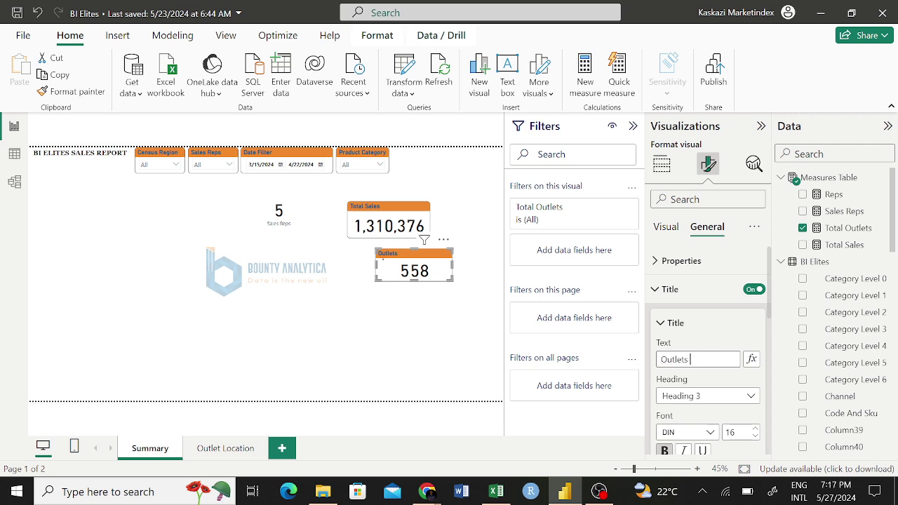
pyautogui.write('ts Mapped')
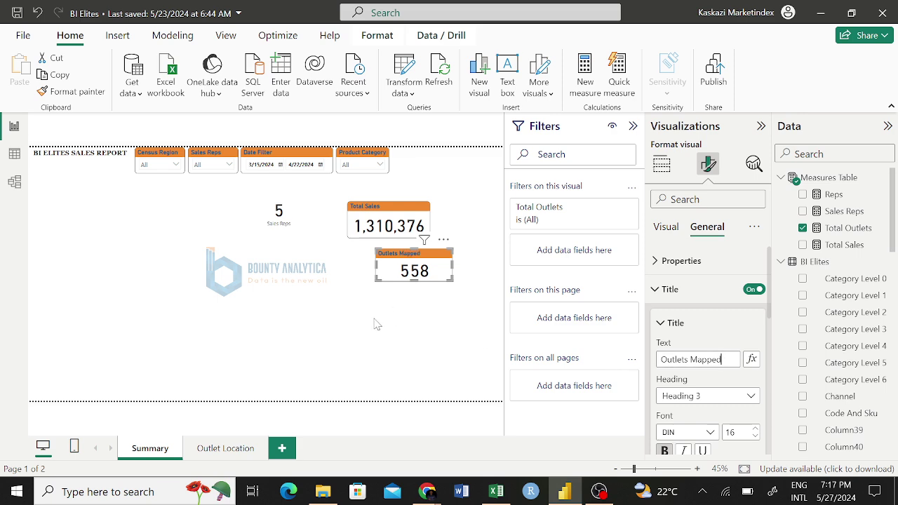
pyautogui.click(383, 296)
# Step: Move the Total Sales card to the page's upper-right corner in line with the slicers and reduce its height slightly
pyautogui.moveTo(406, 213); pyautogui.dragTo(480, 158)
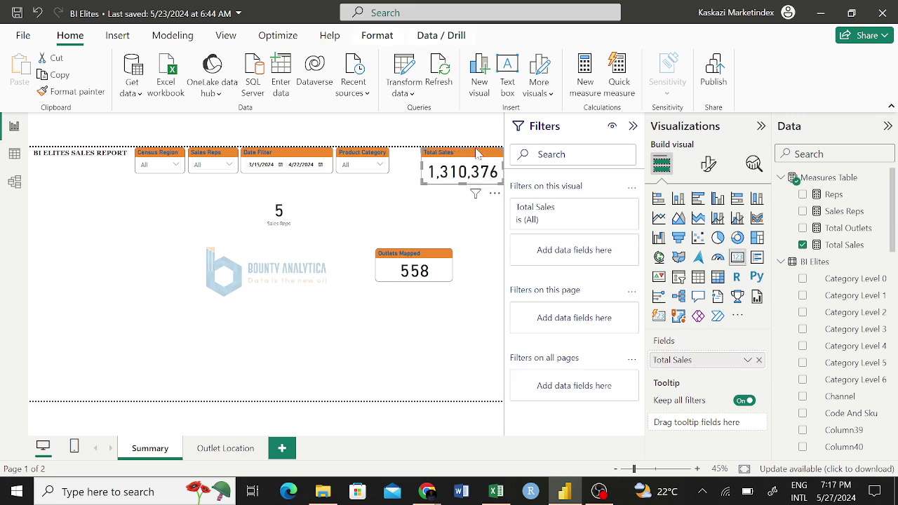
pyautogui.moveTo(463, 183); pyautogui.dragTo(463, 180)
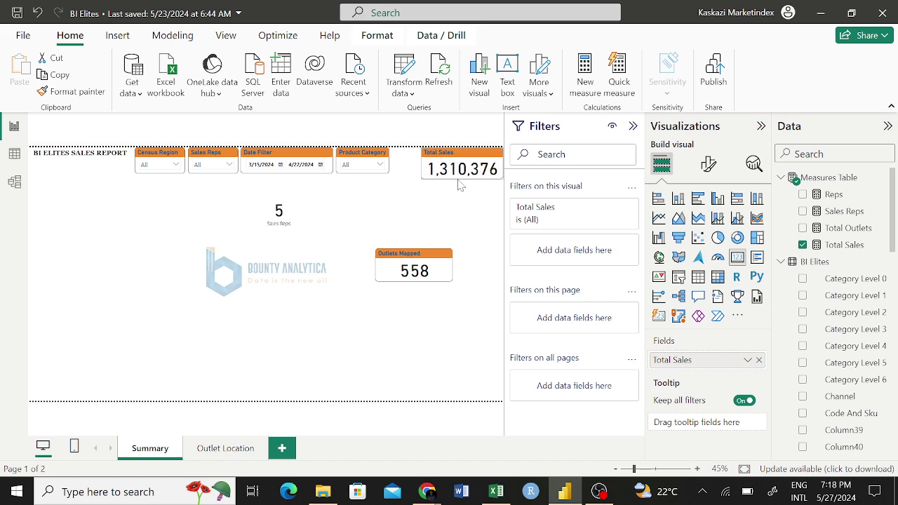
# Step: Extend the Product Category, Date Filter, Sales Reps and Census Region slicers downward to match the Total Sales card's height
pyautogui.click(364, 170)
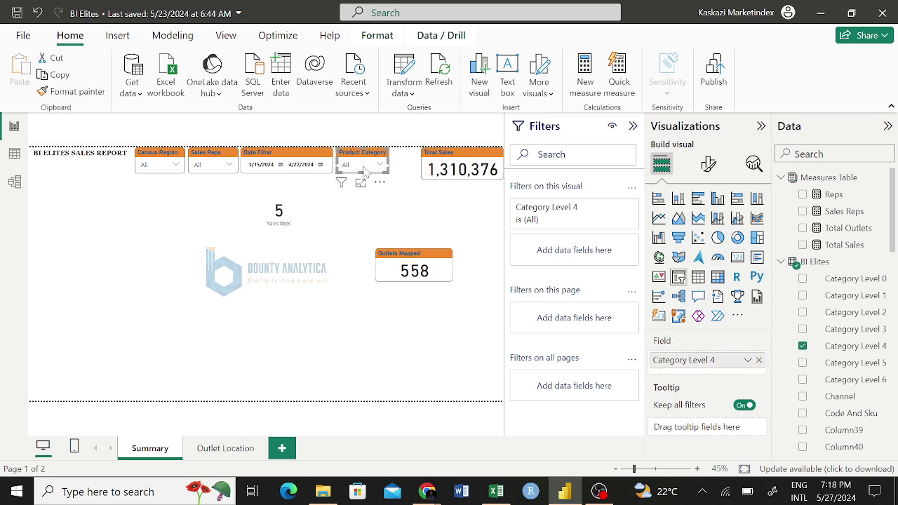
pyautogui.moveTo(364, 172); pyautogui.dragTo(362, 185)
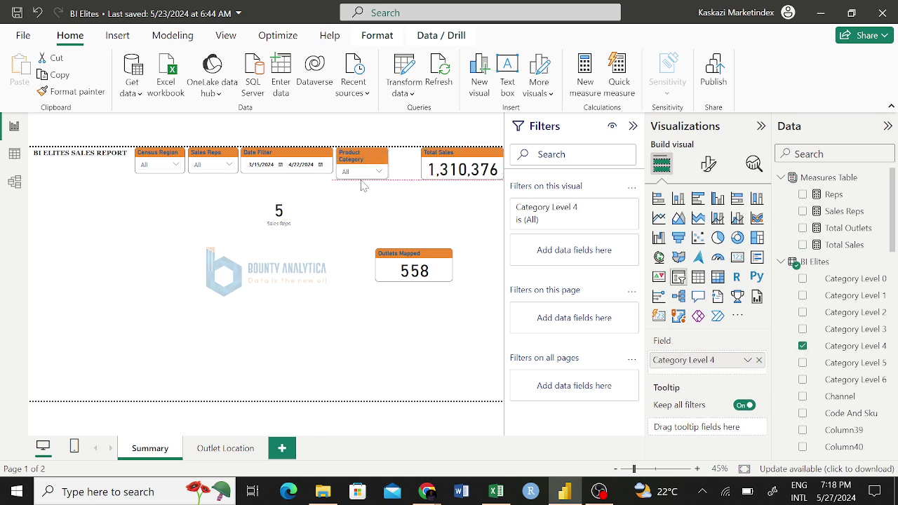
pyautogui.click(323, 168)
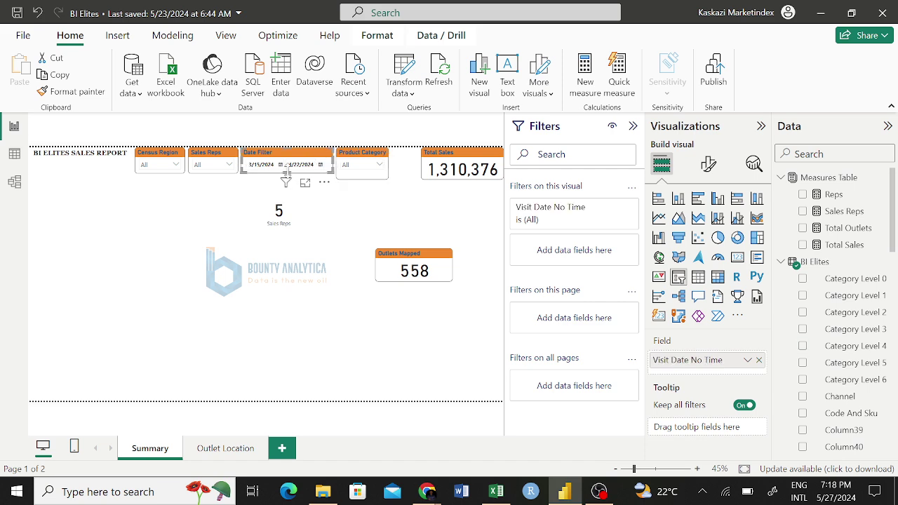
pyautogui.click(290, 166)
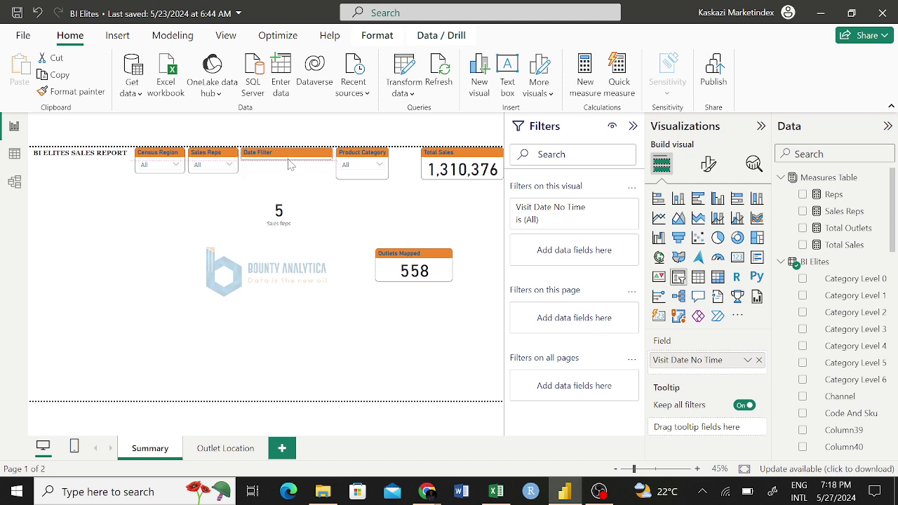
pyautogui.moveTo(290, 165); pyautogui.dragTo(292, 182)
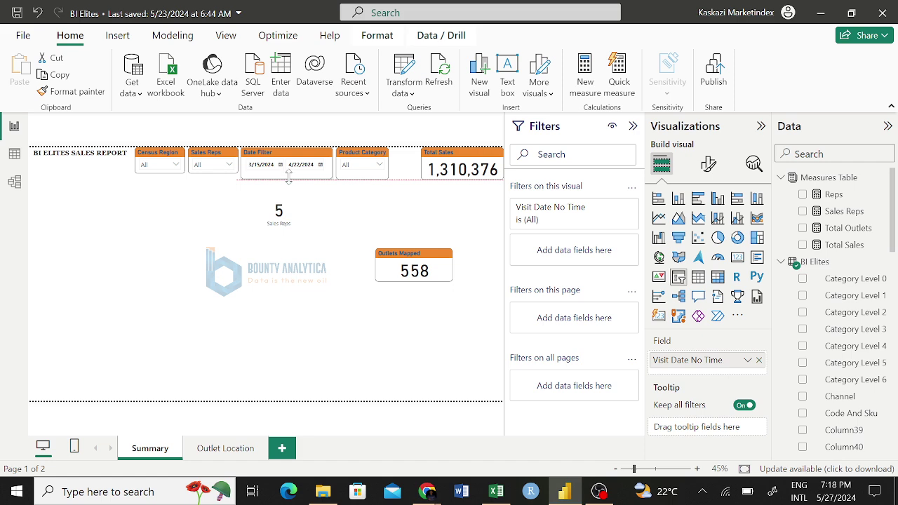
pyautogui.click(213, 167)
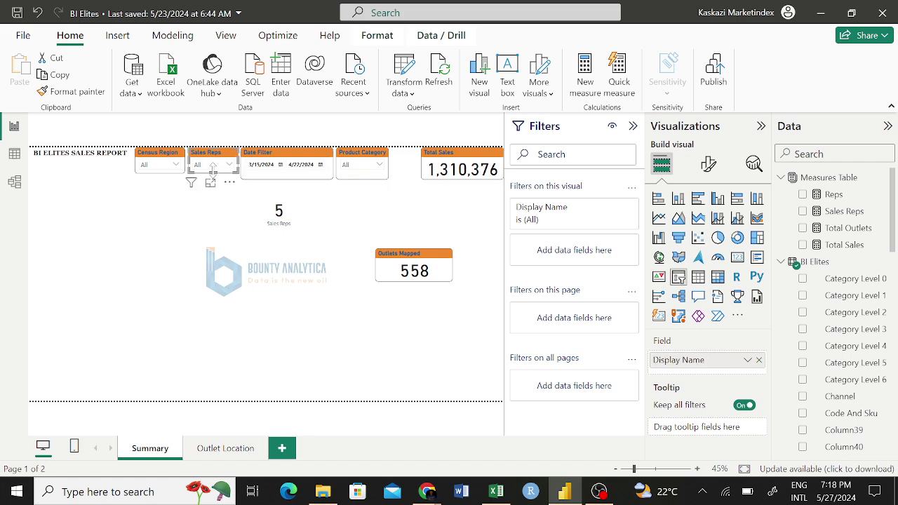
pyautogui.click(177, 164)
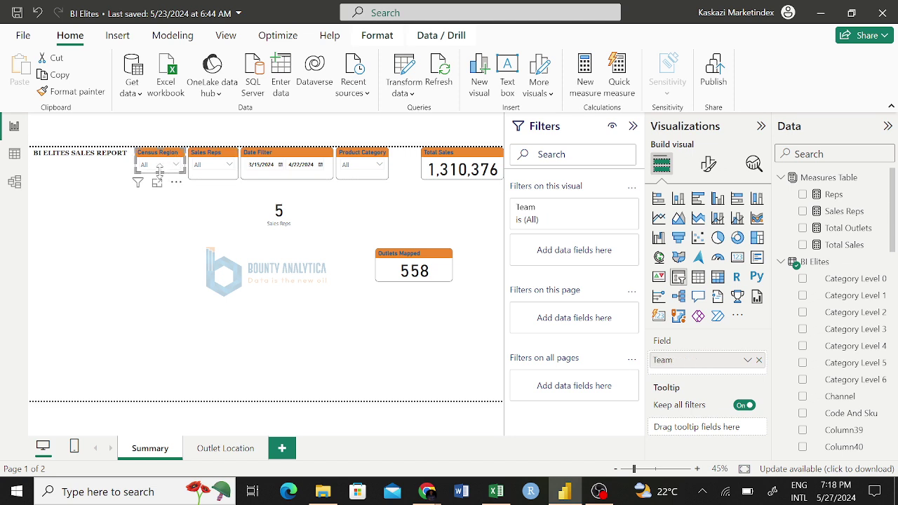
pyautogui.moveTo(160, 172); pyautogui.dragTo(164, 182)
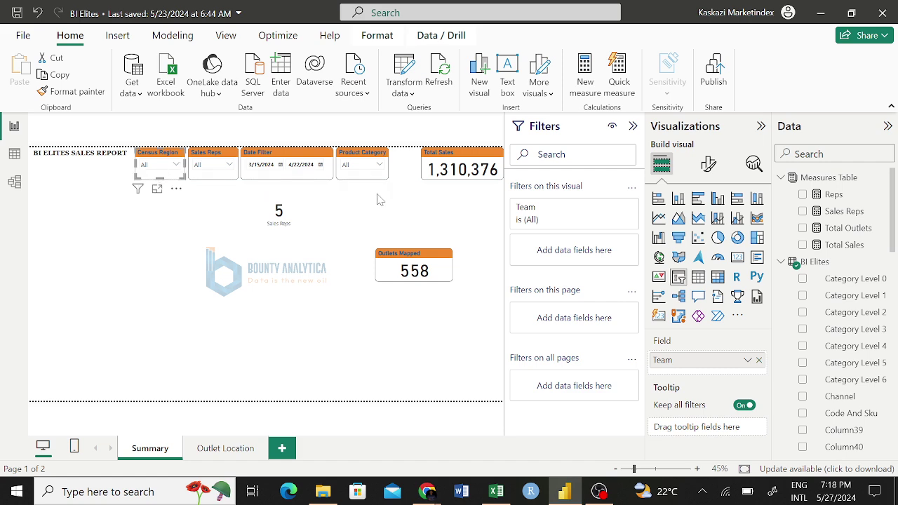
pyautogui.click(409, 219)
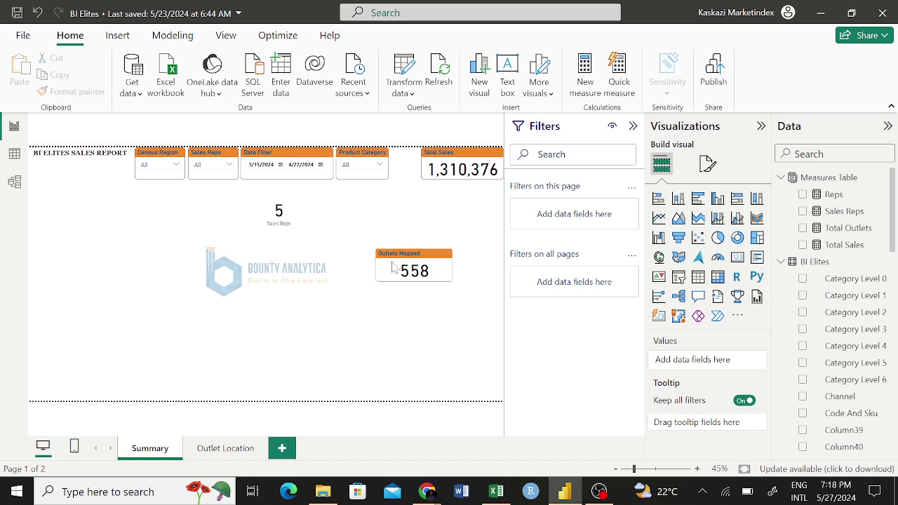
pyautogui.click(707, 177)
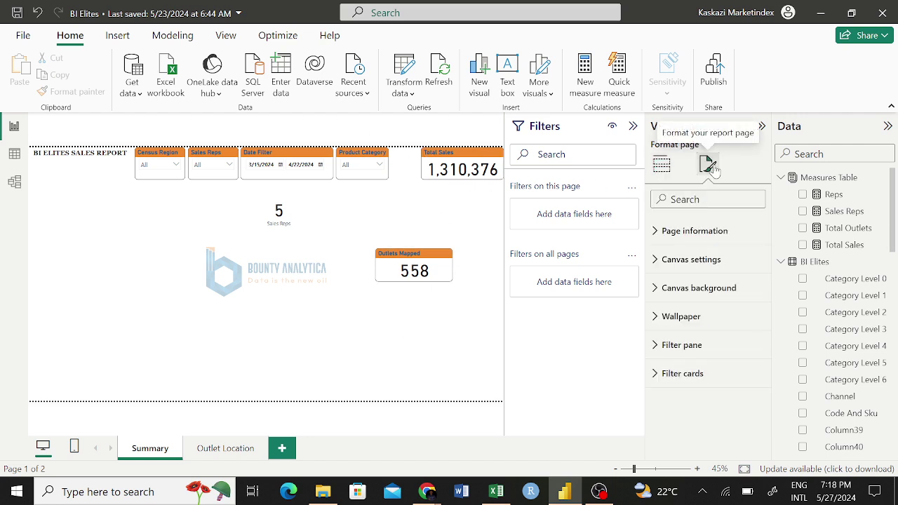
pyautogui.click(660, 269)
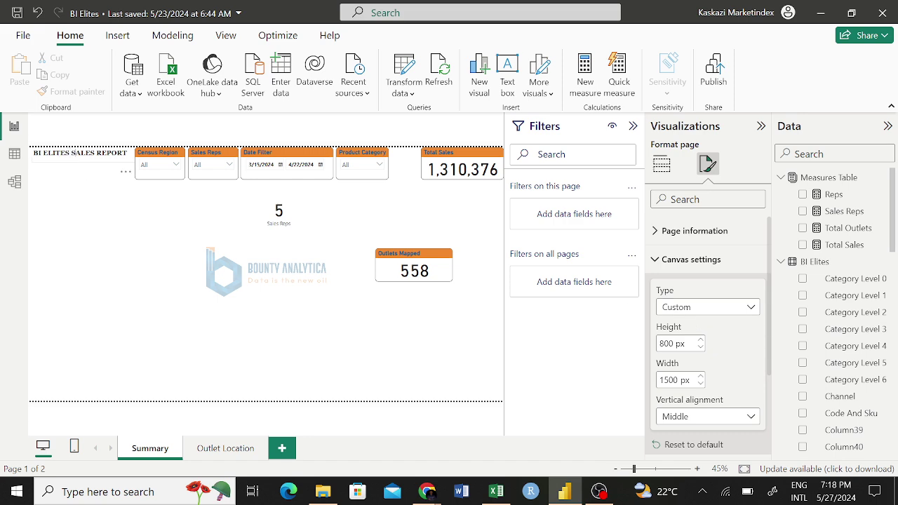
# Step: Try font size 14 for the BI ELITES SALES REPORT heading and return it to 16
pyautogui.click(80, 154)
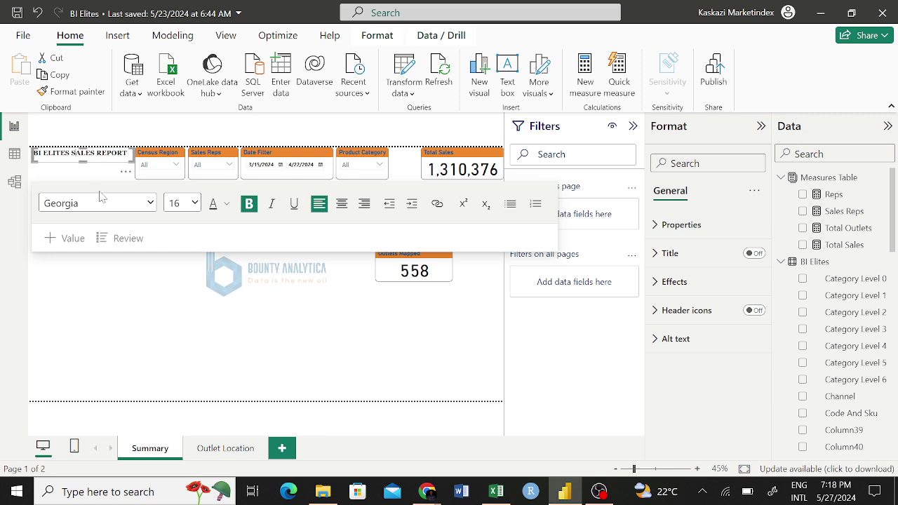
pyautogui.click(195, 204)
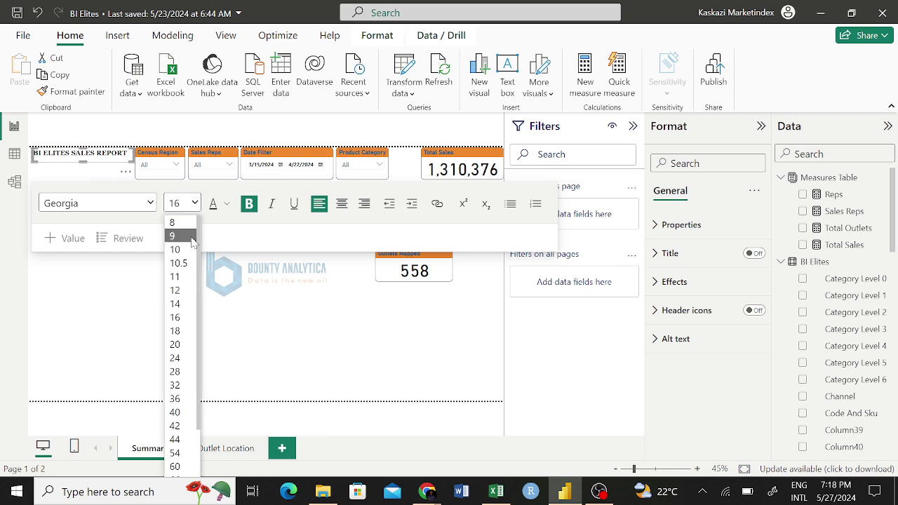
pyautogui.click(186, 311)
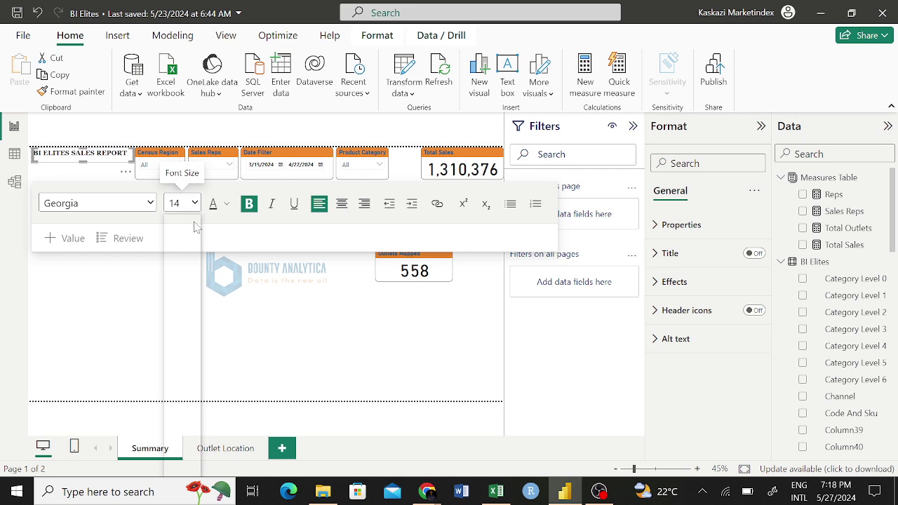
pyautogui.click(195, 204)
pyautogui.click(190, 318)
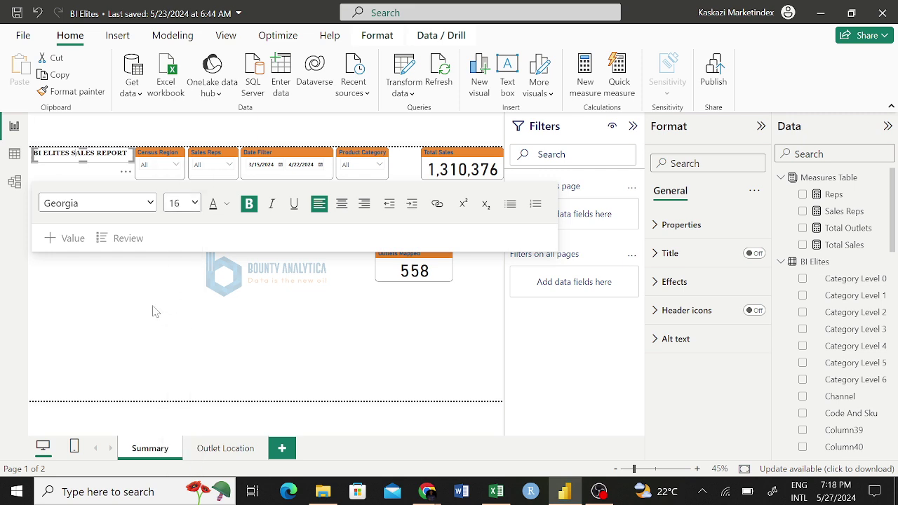
pyautogui.click(156, 311)
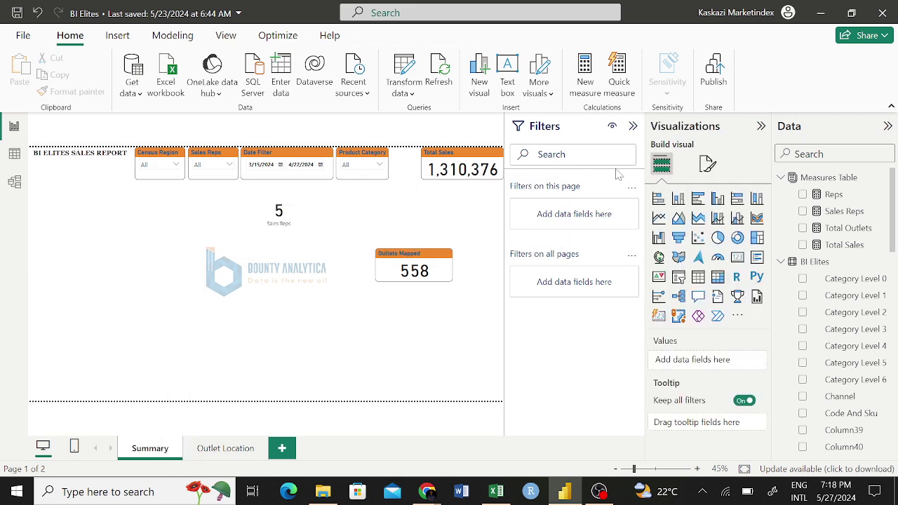
# Step: Set the Summary page's canvas width to 1600 px and move the Total Sales card to the page's right edge
pyautogui.click(707, 164)
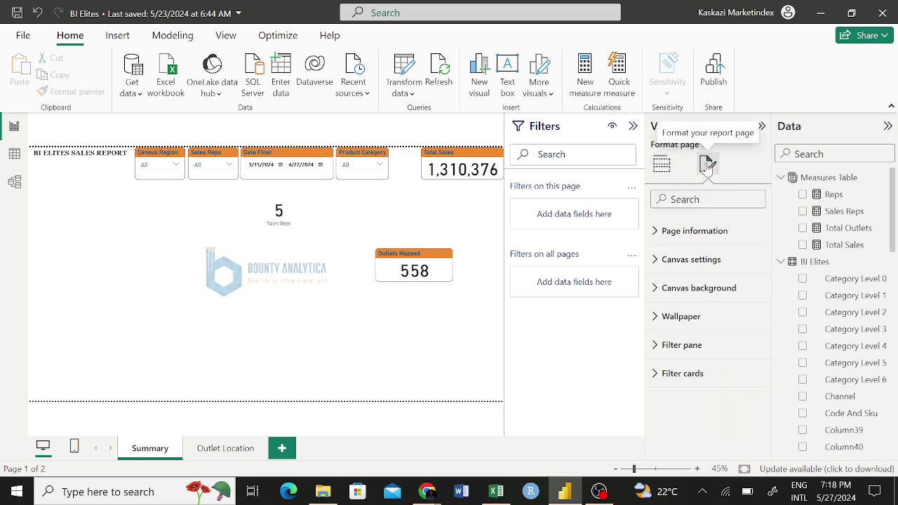
pyautogui.click(665, 260)
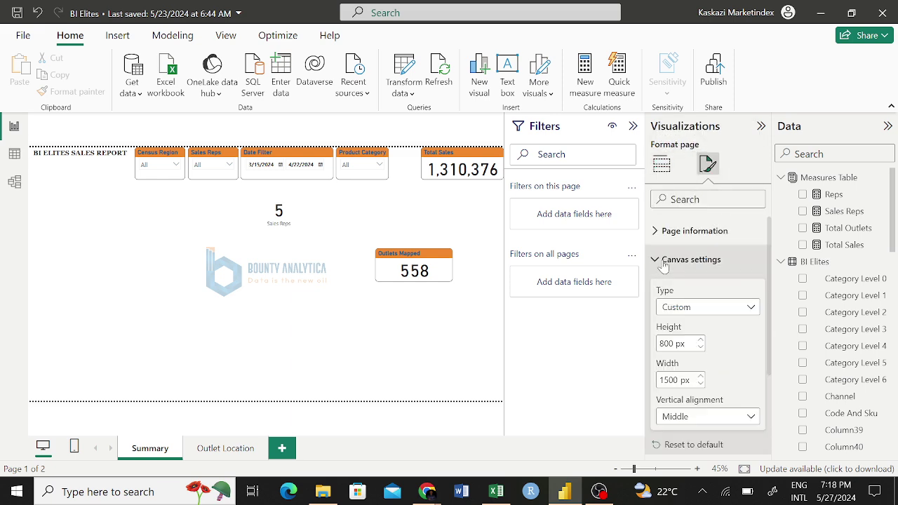
pyautogui.doubleClick(668, 379)
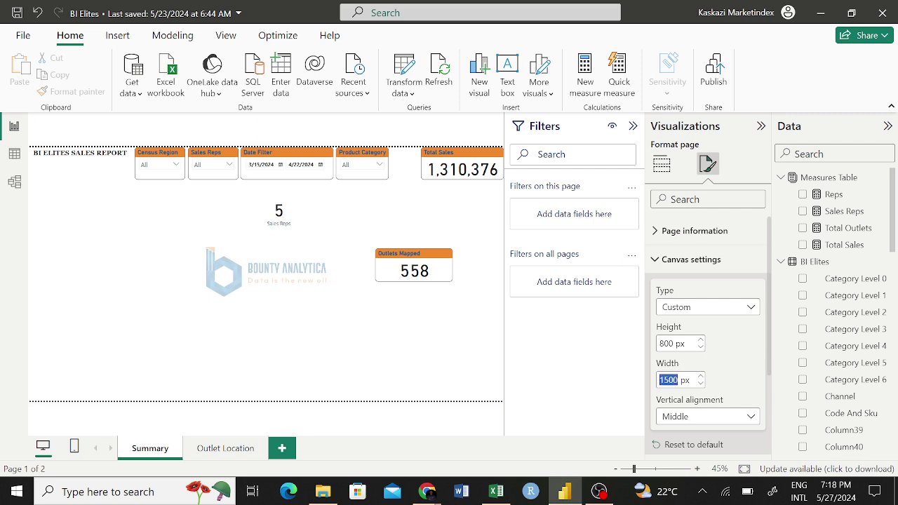
pyautogui.write('1600')
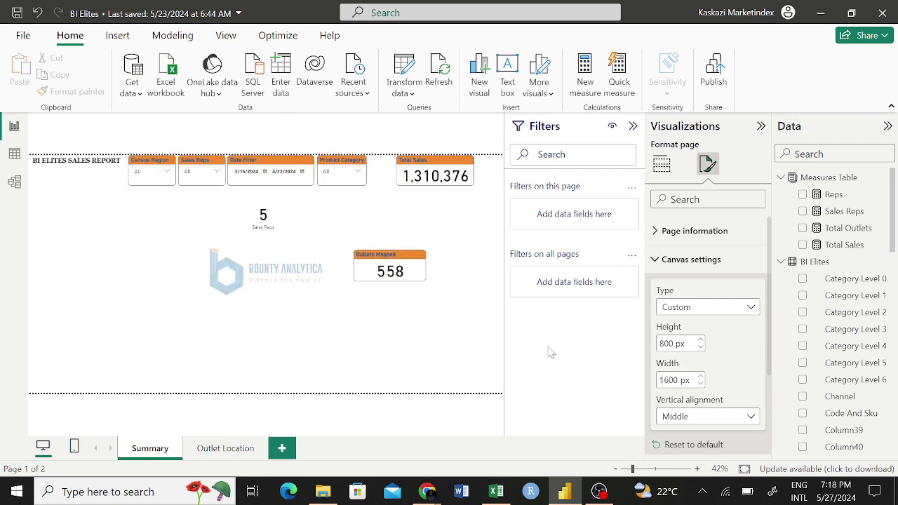
pyautogui.click(129, 228)
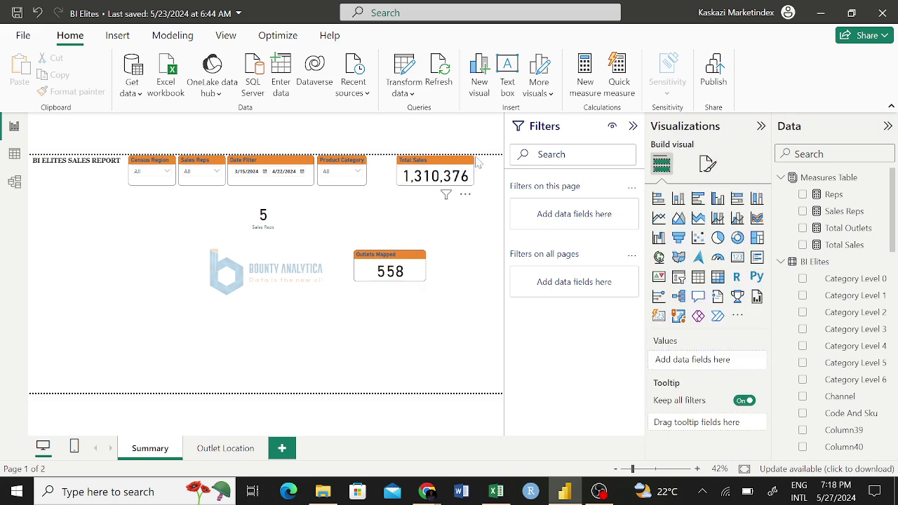
pyautogui.moveTo(477, 163); pyautogui.dragTo(512, 161)
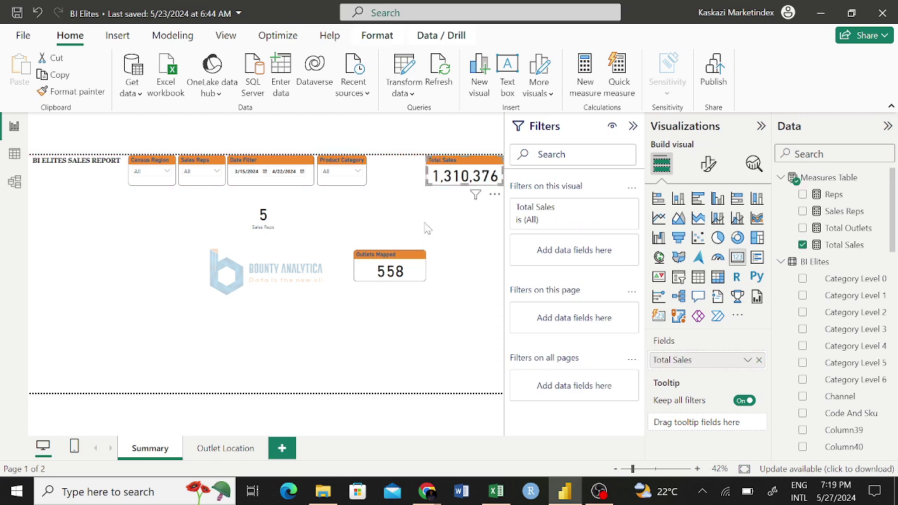
# Step: Narrow the Outlets Mapped card to about the width of the Product Category slicer
pyautogui.click(402, 260)
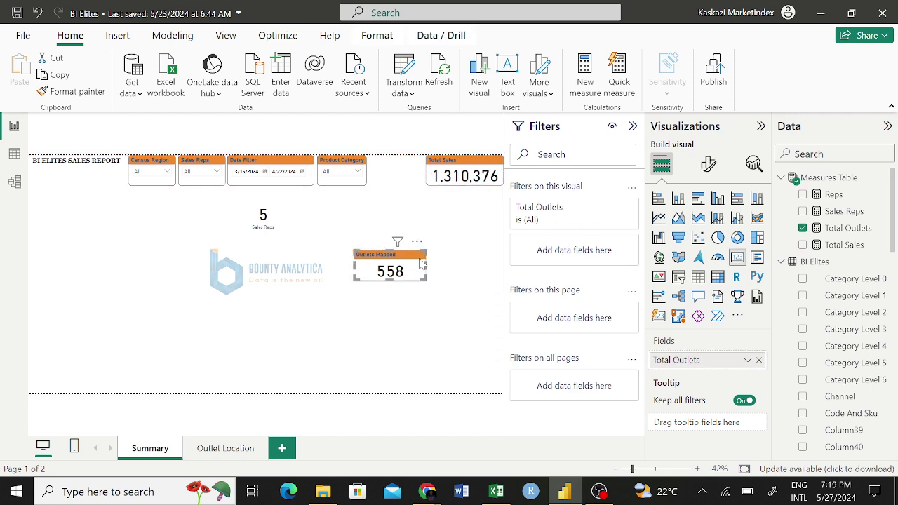
pyautogui.moveTo(425, 265); pyautogui.dragTo(405, 247)
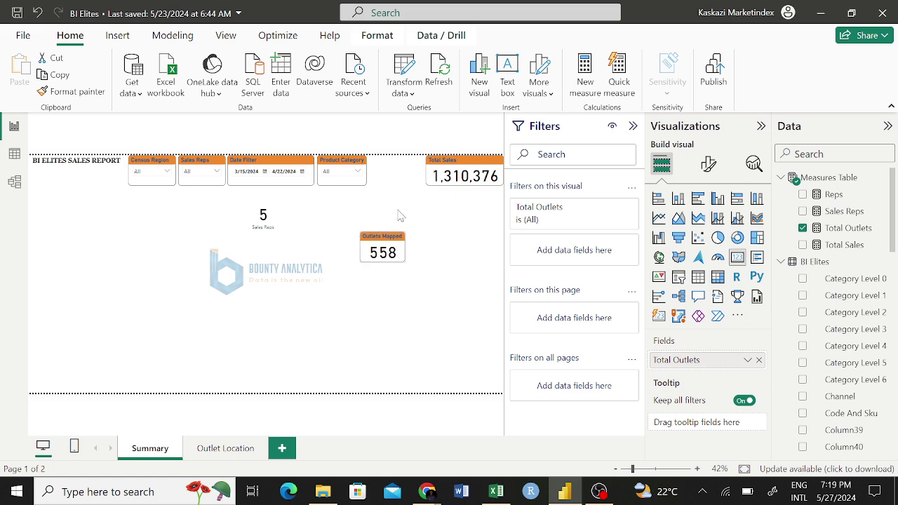
pyautogui.click(397, 247)
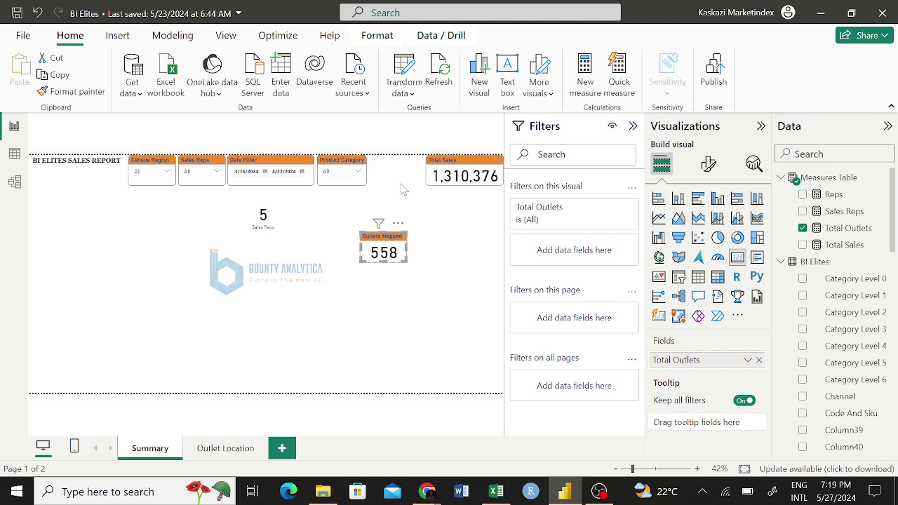
pyautogui.click(414, 262)
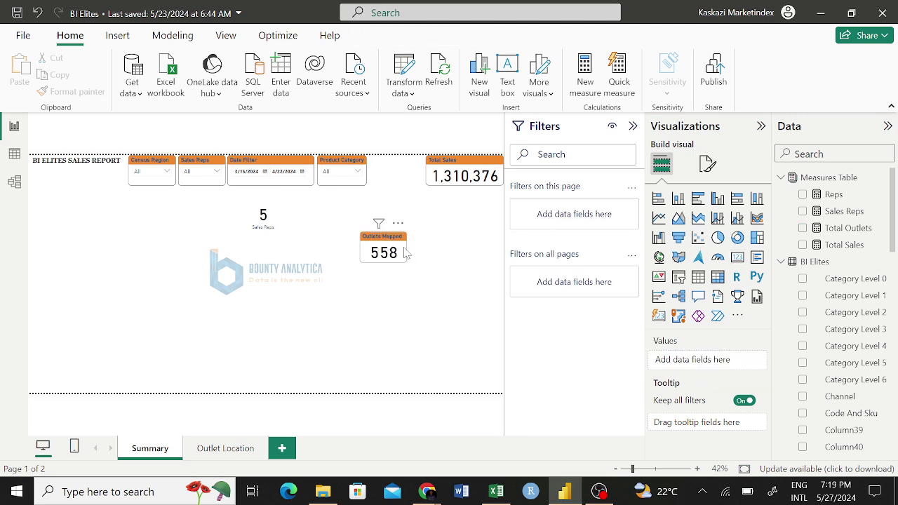
pyautogui.click(407, 254)
pyautogui.moveTo(406, 249); pyautogui.dragTo(402, 218)
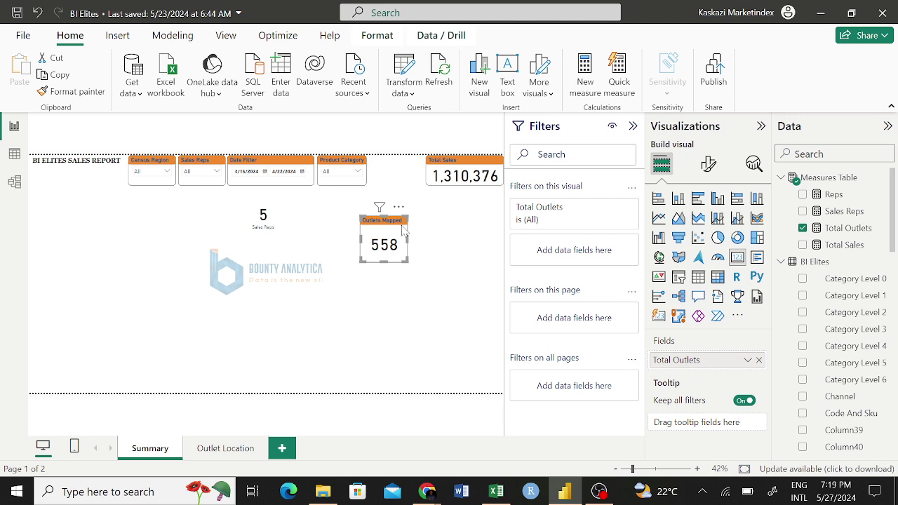
# Step: Place the Outlets Mapped card between the Product Category slicer and Total Sales card, and shorten it to the row's height
pyautogui.moveTo(407, 257); pyautogui.dragTo(419, 196)
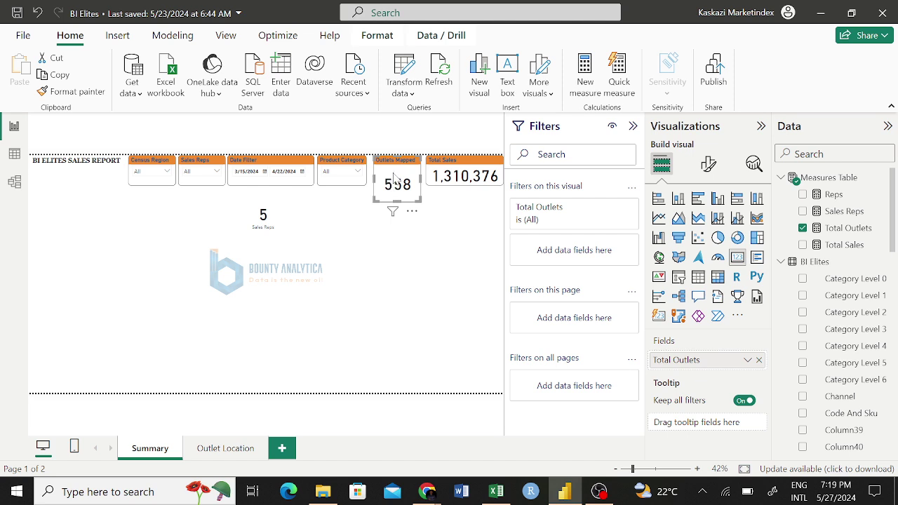
pyautogui.moveTo(394, 179)
pyautogui.mouseDown()
pyautogui.moveTo(387, 254)
pyautogui.moveTo(343, 304)
pyautogui.moveTo(327, 344)
pyautogui.moveTo(263, 345)
pyautogui.moveTo(363, 177)
pyautogui.moveTo(403, 167)
pyautogui.mouseUp()
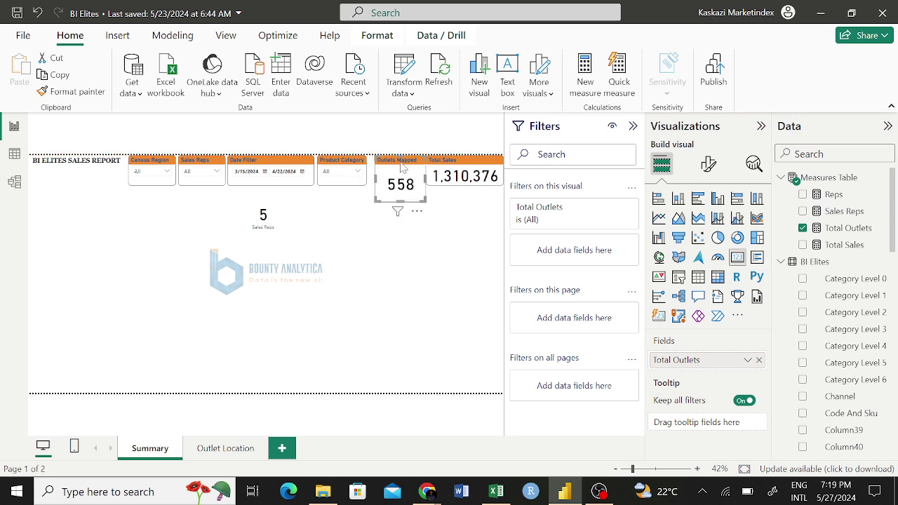
pyautogui.press('Left')
pyautogui.press('Left')
pyautogui.press('Left')
pyautogui.press('Left')
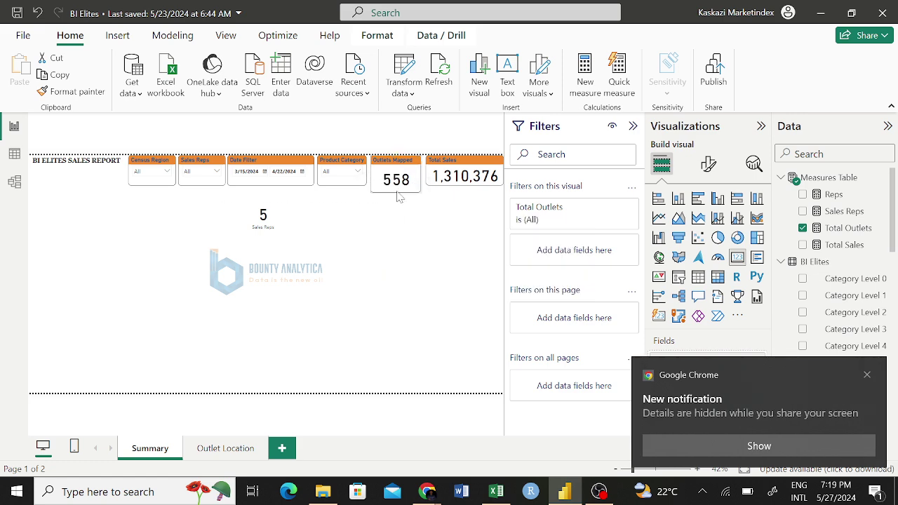
pyautogui.moveTo(397, 194); pyautogui.dragTo(395, 190)
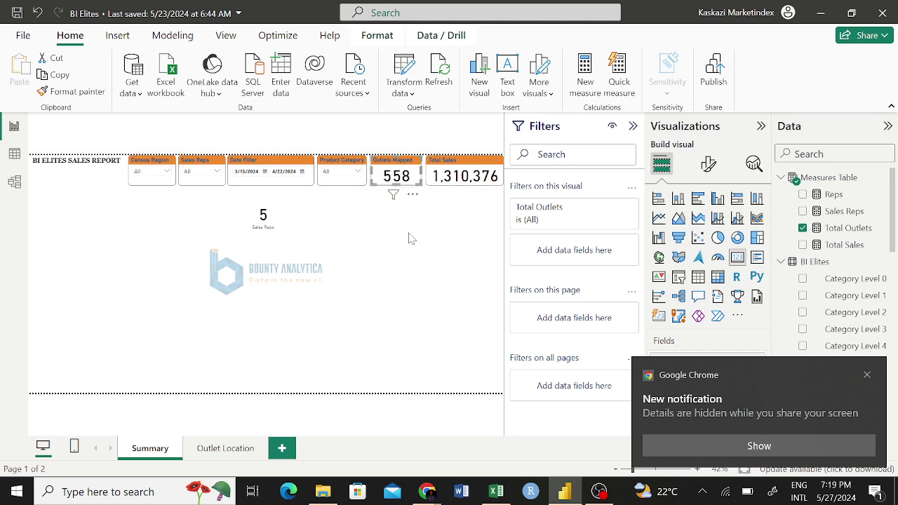
pyautogui.click(409, 260)
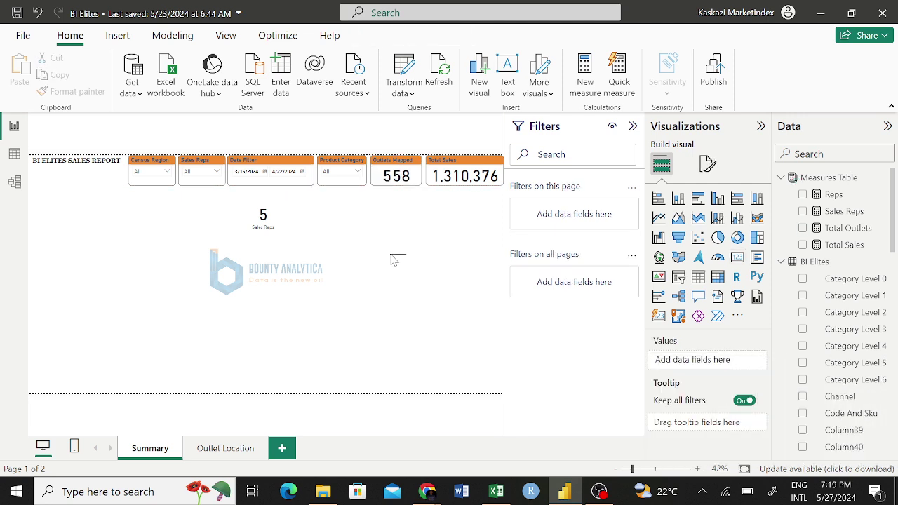
# Step: Swap the Date Filter and Product Category slicers so Product Category follows Sales Reps, and even out their spacing in the row
pyautogui.moveTo(405, 241)
pyautogui.mouseDown()
pyautogui.moveTo(287, 159)
pyautogui.moveTo(308, 215)
pyautogui.mouseUp()
pyautogui.moveTo(252, 160); pyautogui.dragTo(304, 254)
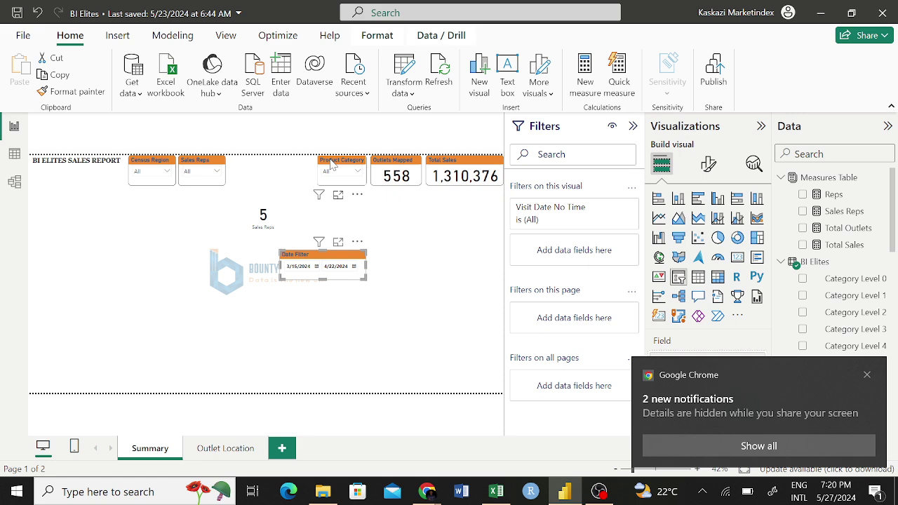
pyautogui.moveTo(322, 162); pyautogui.dragTo(236, 162)
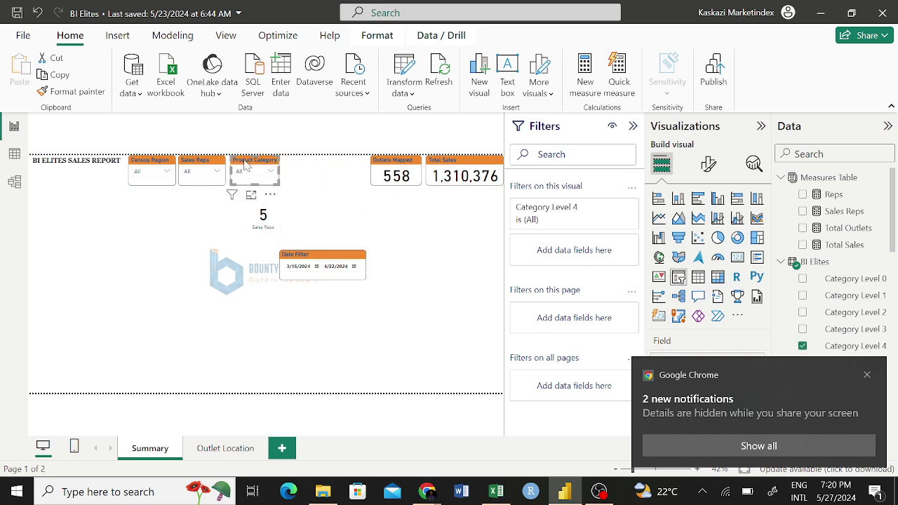
pyautogui.moveTo(336, 264); pyautogui.dragTo(338, 164)
pyautogui.press('Right')
pyautogui.press('Right')
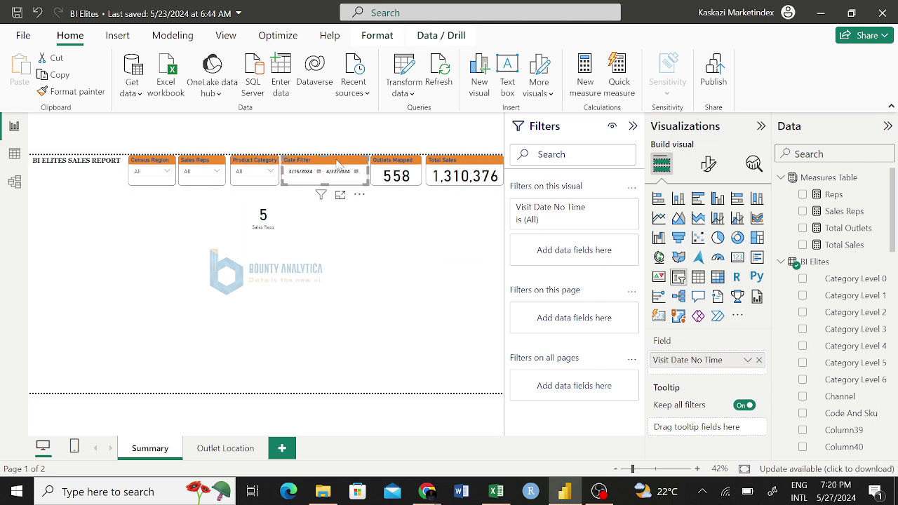
pyautogui.click(417, 267)
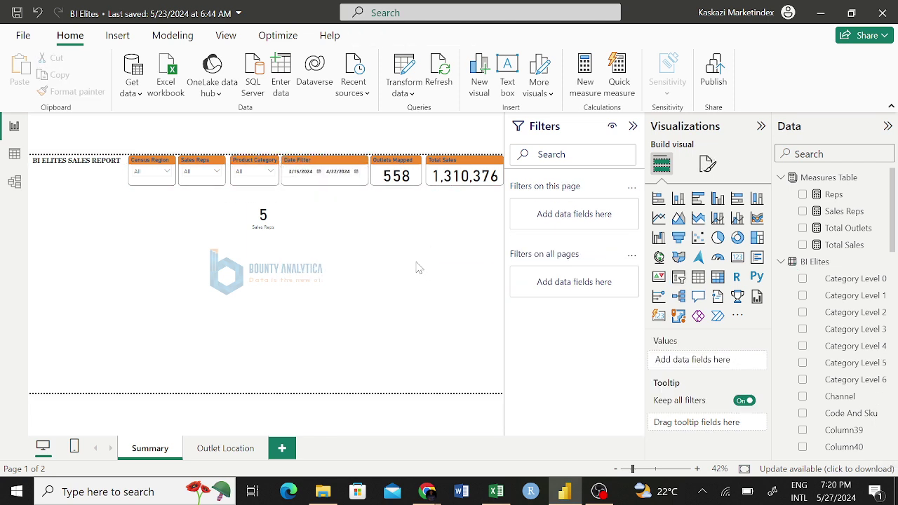
pyautogui.click(261, 164)
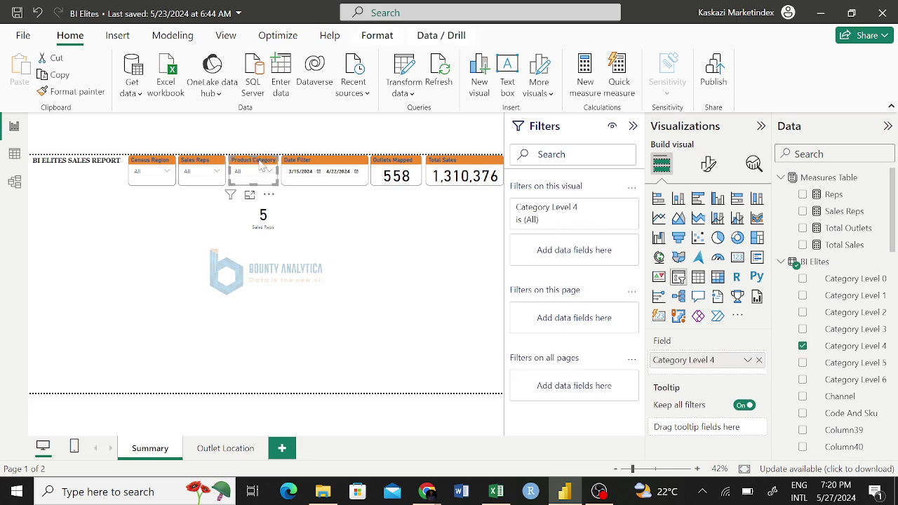
pyautogui.click(342, 163)
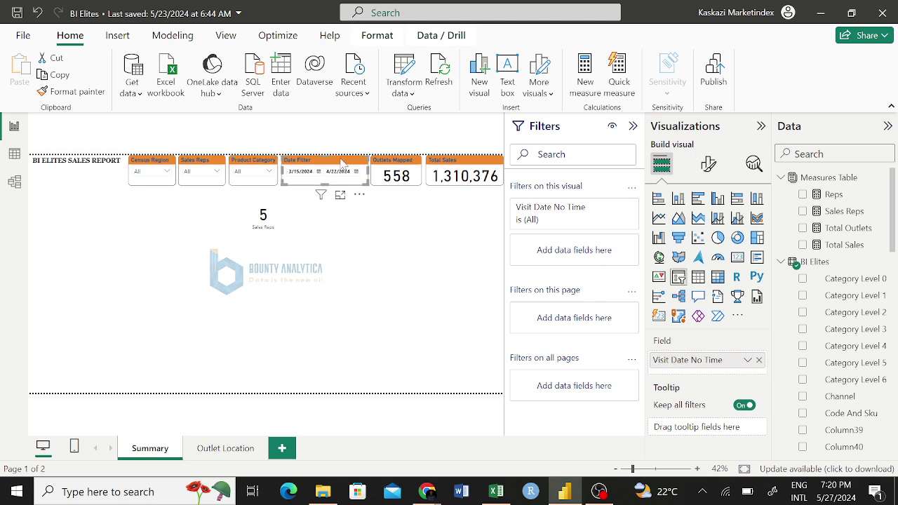
pyautogui.click(379, 253)
# Step: Copy the Total Sales card's formatting to the Sales Reps card with Format Painter
pyautogui.click(275, 228)
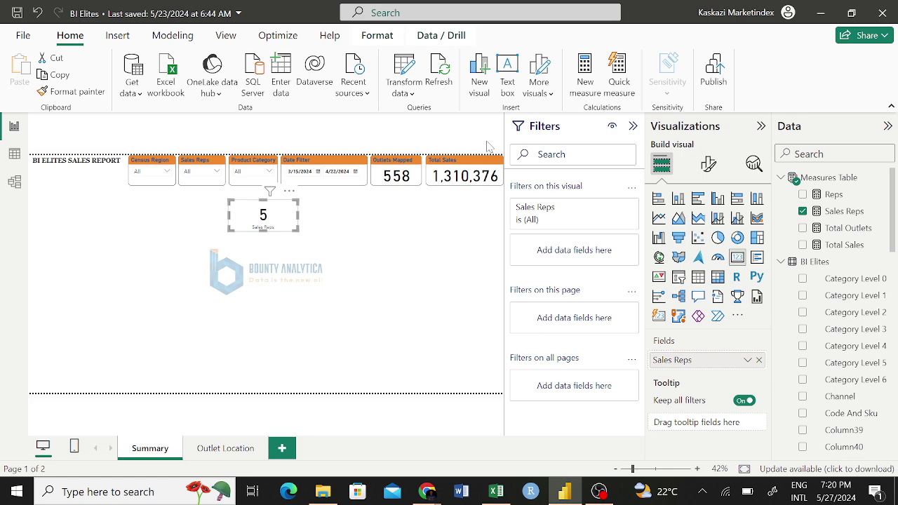
pyautogui.click(477, 172)
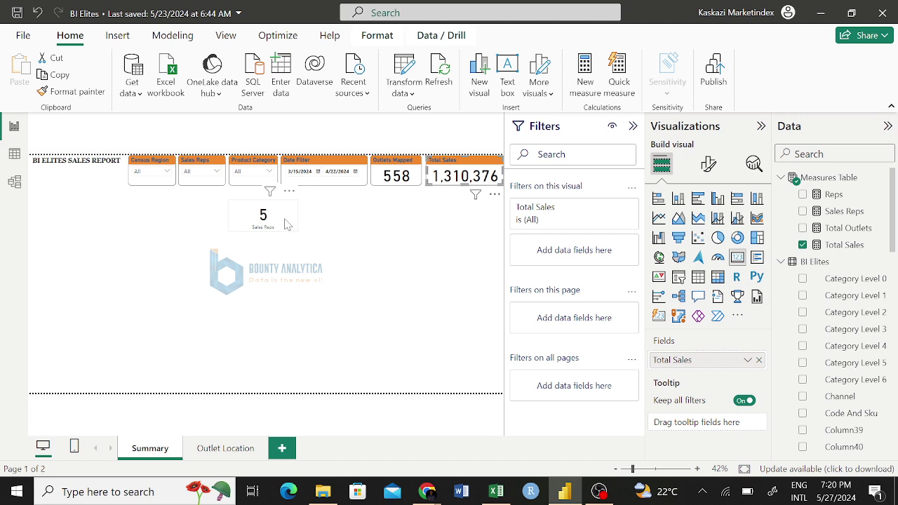
pyautogui.click(92, 91)
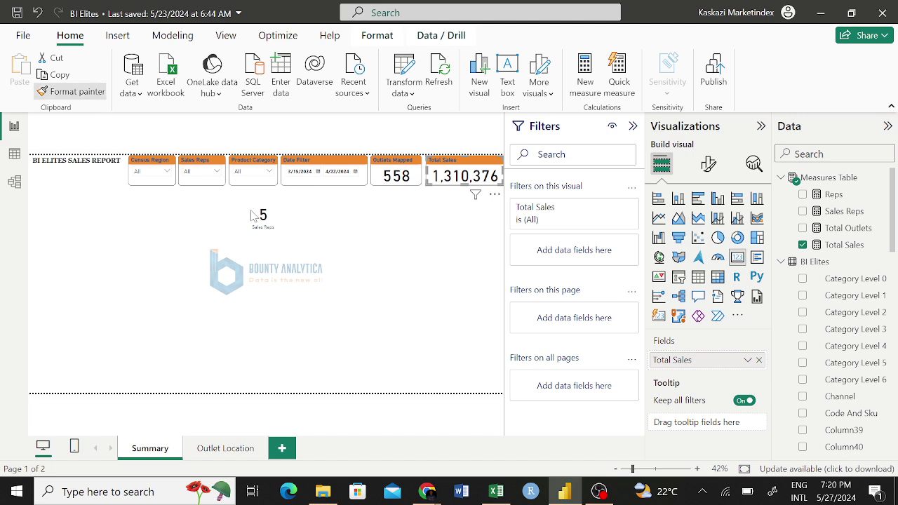
pyautogui.click(291, 217)
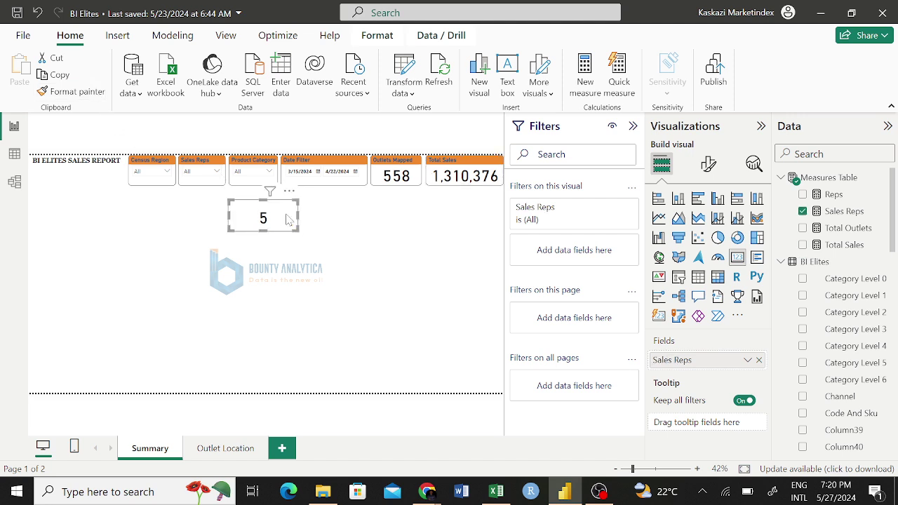
# Step: Set the Sales Reps card's title text to "Number of Sales Reps"
pyautogui.click(708, 163)
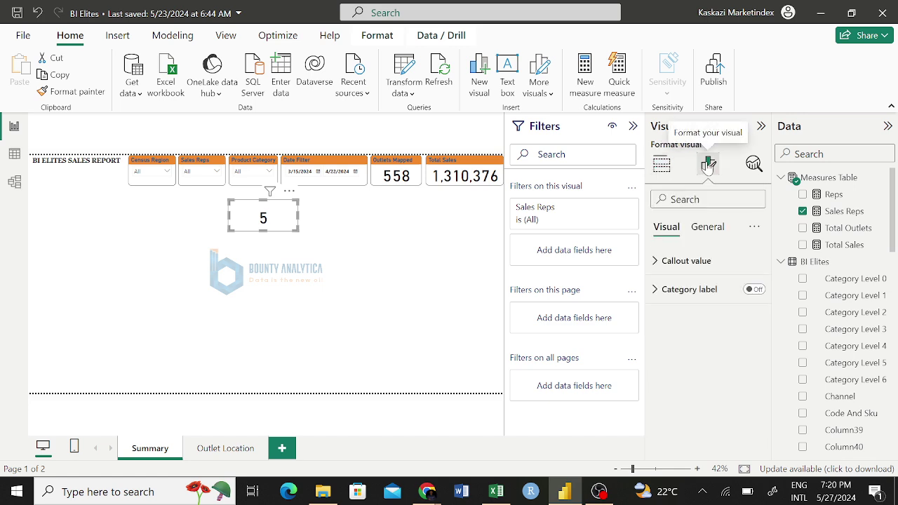
pyautogui.click(707, 227)
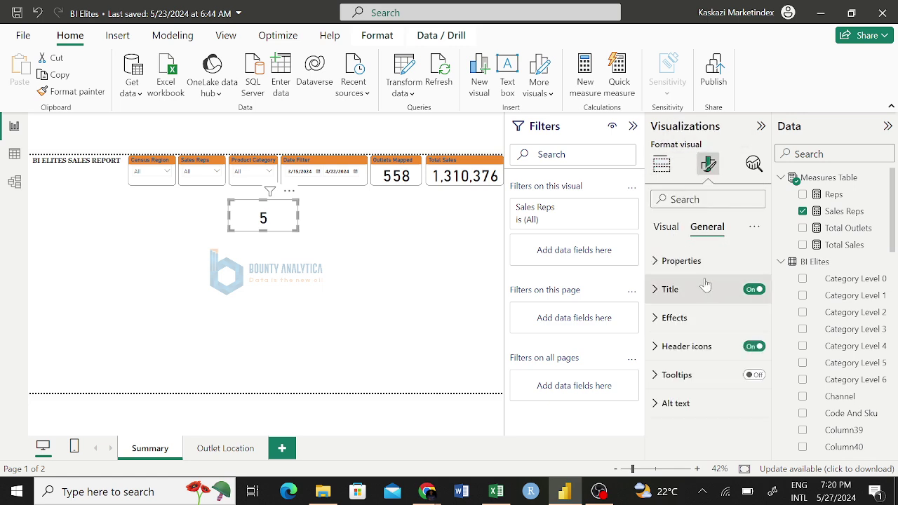
pyautogui.click(692, 289)
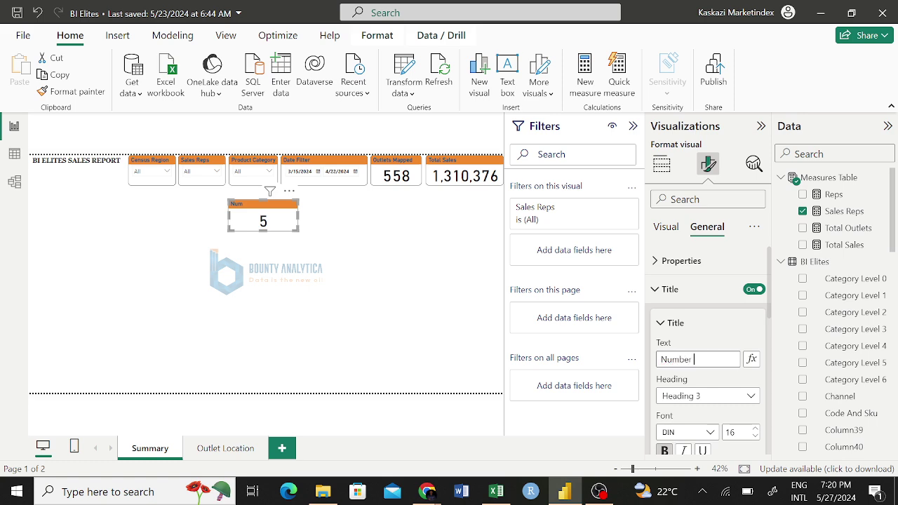
pyautogui.write('od')
pyautogui.write(' Sales Reps')
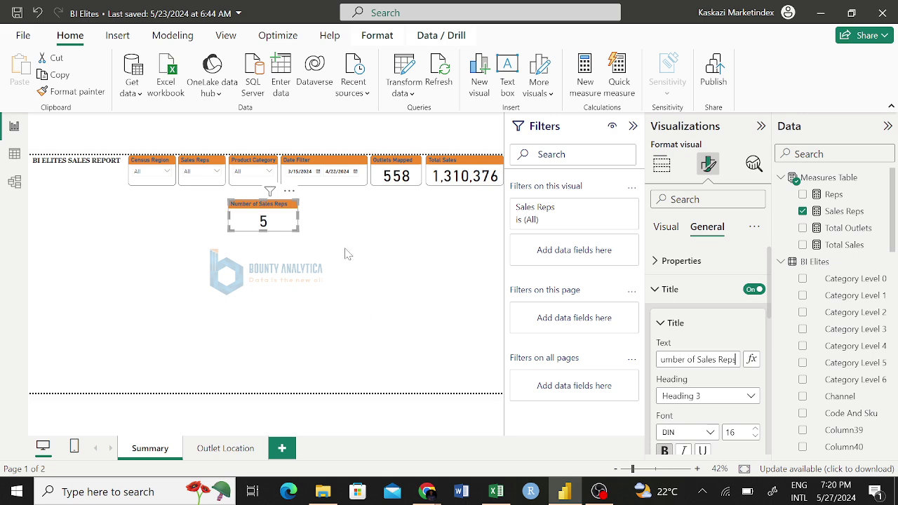
# Step: Narrow the Sales Reps card and shorten its title to "No. of S/Reps"
pyautogui.click(261, 217)
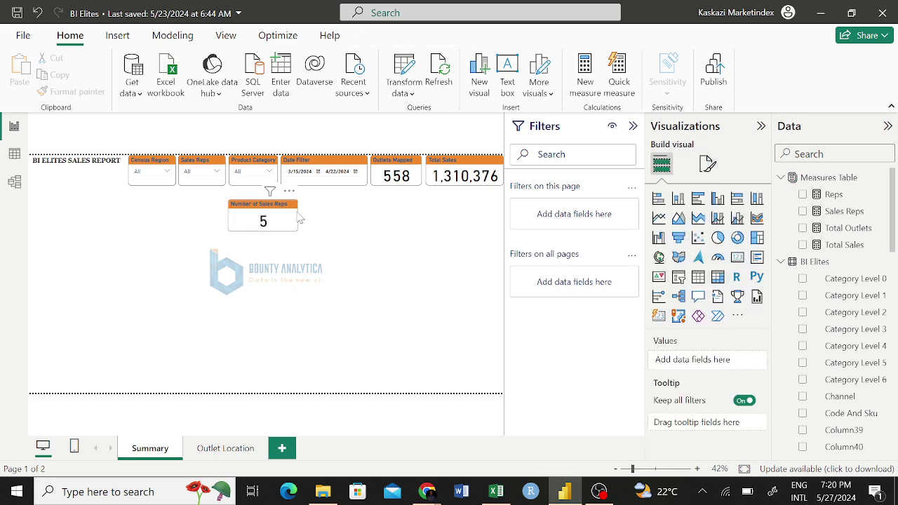
pyautogui.moveTo(298, 216); pyautogui.dragTo(273, 223)
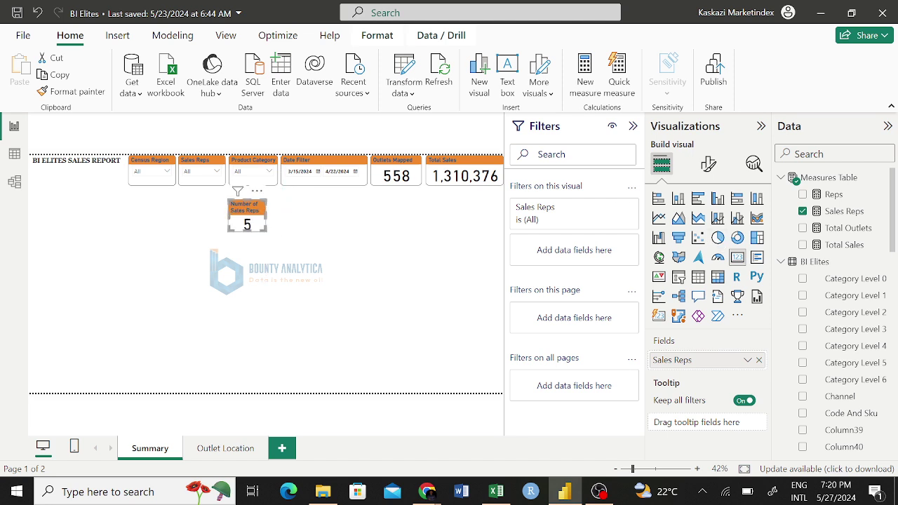
pyautogui.click(708, 163)
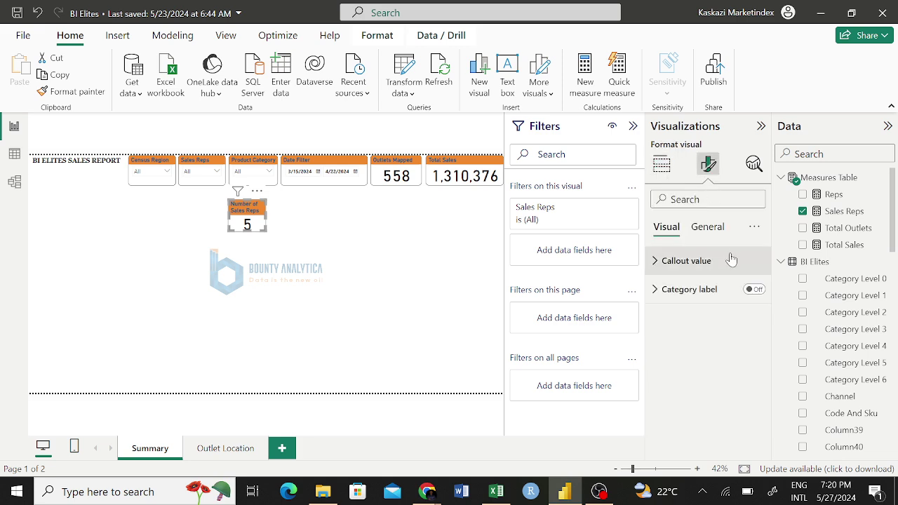
pyautogui.click(707, 226)
pyautogui.click(701, 295)
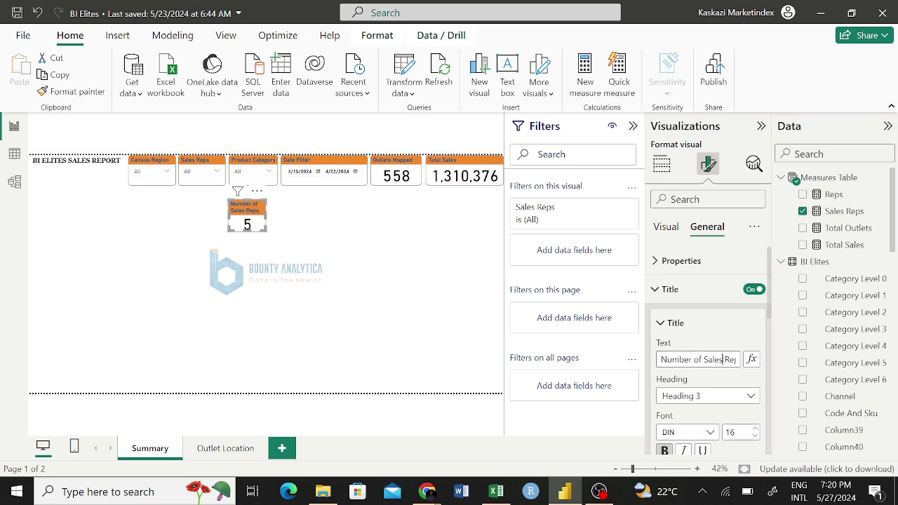
pyautogui.press('BackSpace')
pyautogui.press('BackSpace')
pyautogui.press('BackSpace')
pyautogui.press('BackSpace')
pyautogui.write('/')
pyautogui.click(693, 360)
pyautogui.press('BackSpace')
pyautogui.press('BackSpace')
pyautogui.press('BackSpace')
pyautogui.press('BackSpace')
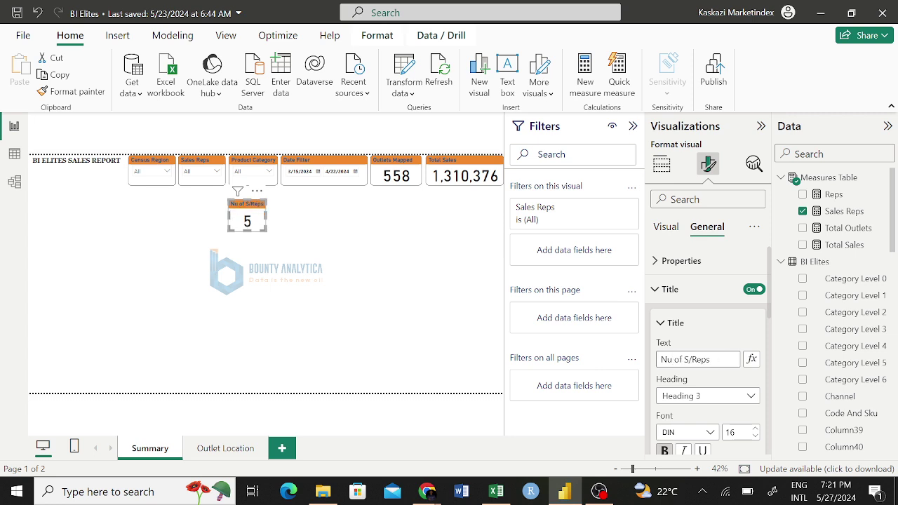
pyautogui.press('BackSpace')
pyautogui.write('o.')
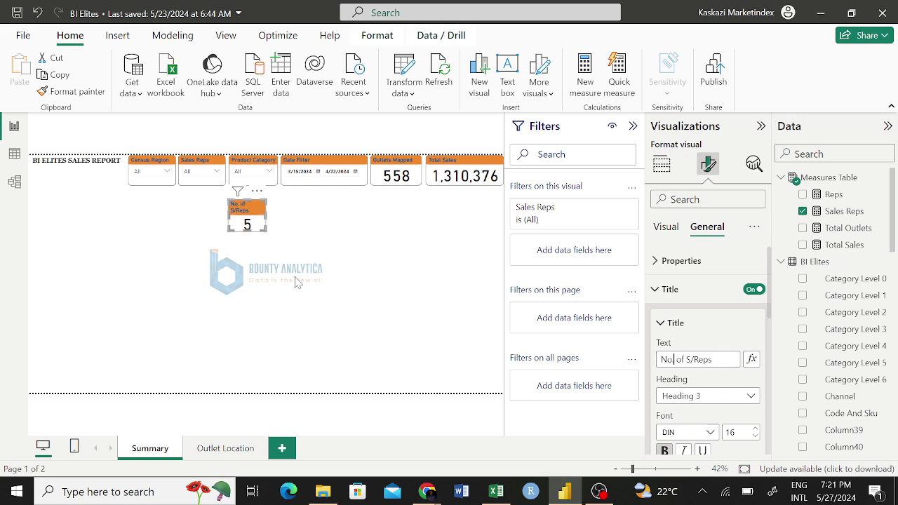
# Step: Widen the sales reps card until its title fits on one line, and move it to the page's left edge below the report heading
pyautogui.moveTo(265, 218); pyautogui.dragTo(273, 222)
pyautogui.click(271, 221)
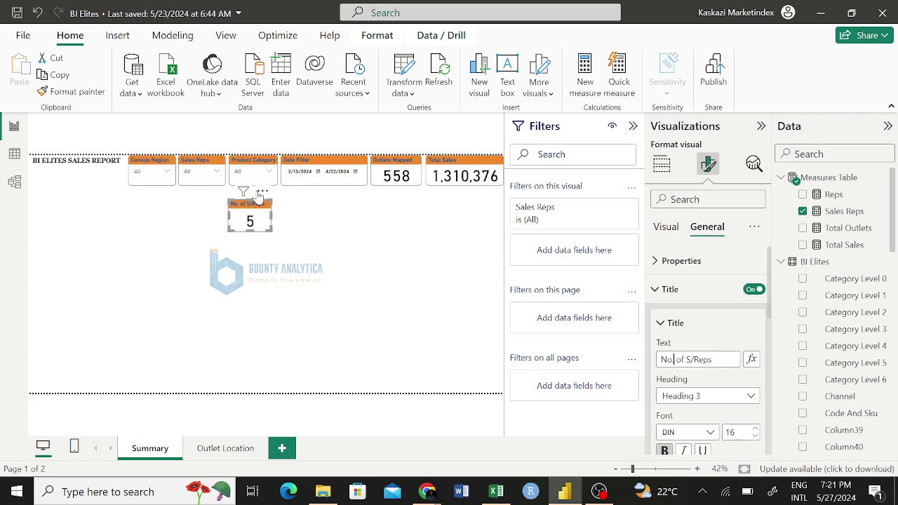
pyautogui.moveTo(254, 207); pyautogui.dragTo(55, 193)
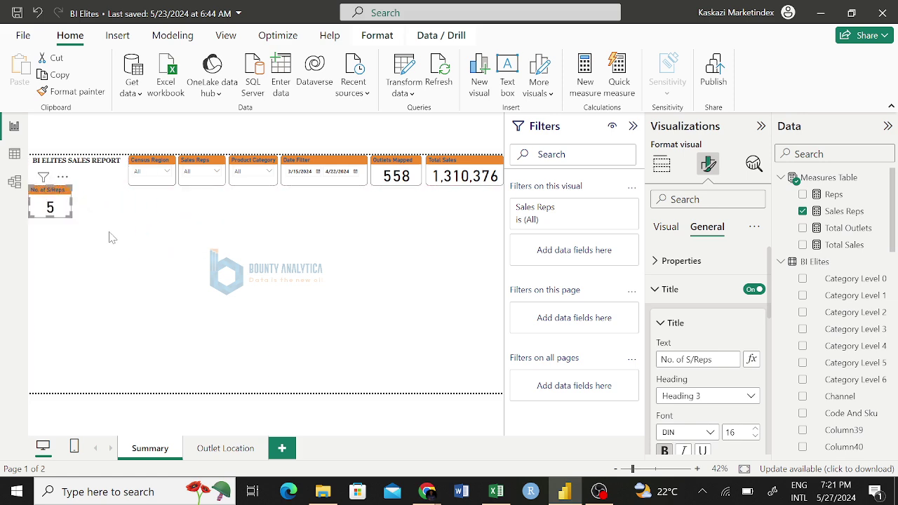
pyautogui.click(113, 269)
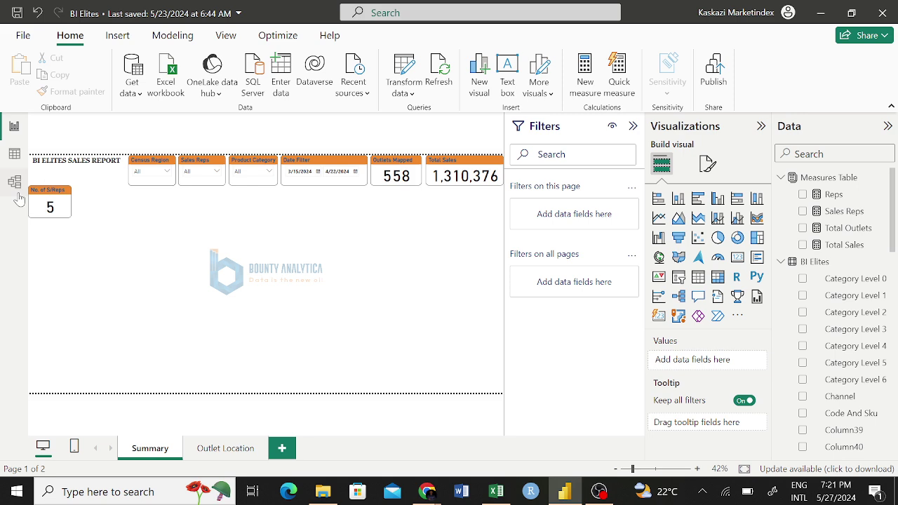
# Step: Review the BI Elites table's rows and field list in Table view, and return to the Summary report page
pyautogui.click(14, 153)
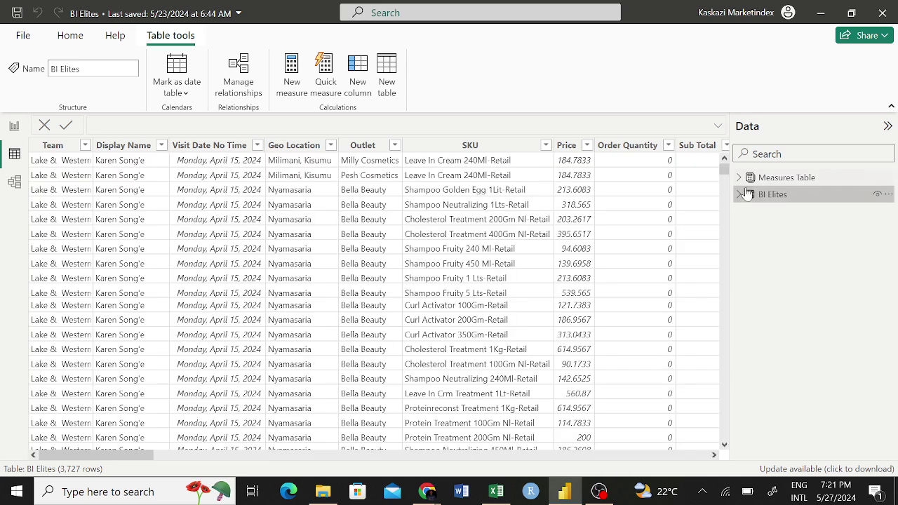
pyautogui.click(748, 194)
pyautogui.scroll(-6, 783, 330)
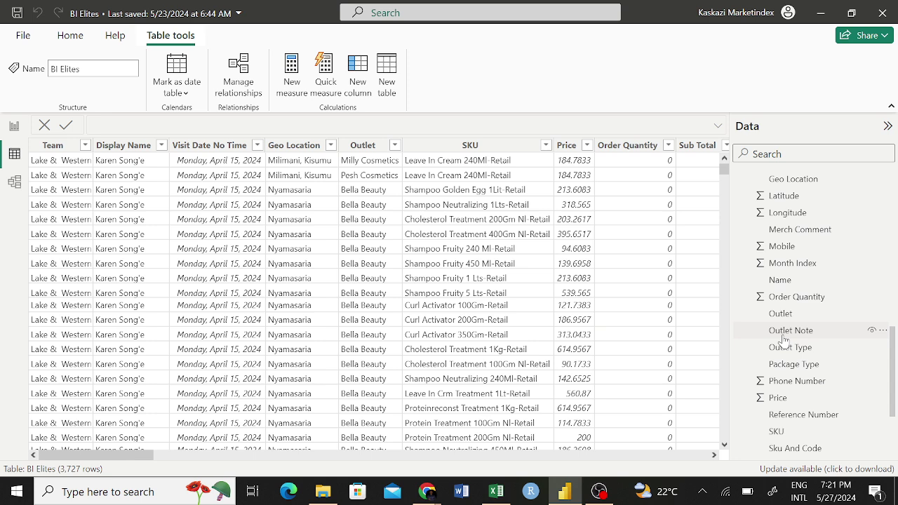
pyautogui.click(13, 126)
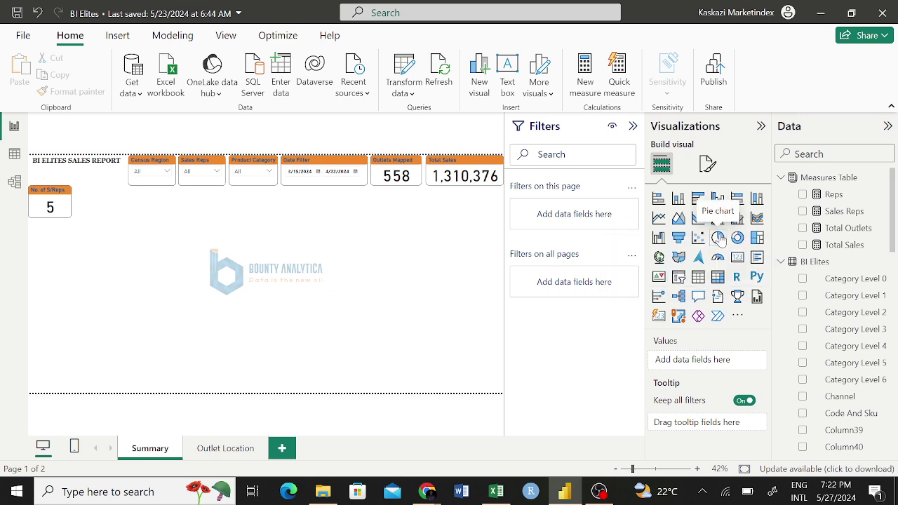
# Step: Insert a pie chart below the No. of S/Reps card, make it taller, and use Total Sales as its values
pyautogui.click(718, 238)
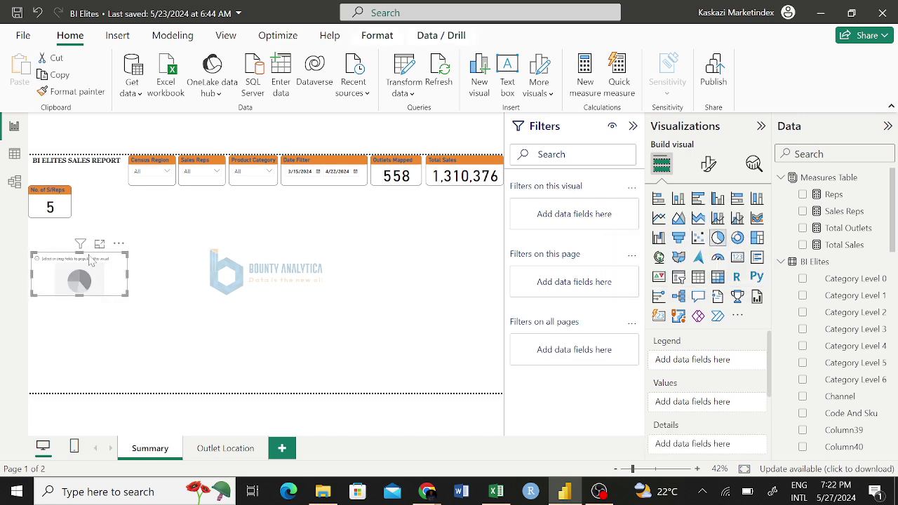
pyautogui.moveTo(80, 296); pyautogui.dragTo(81, 333)
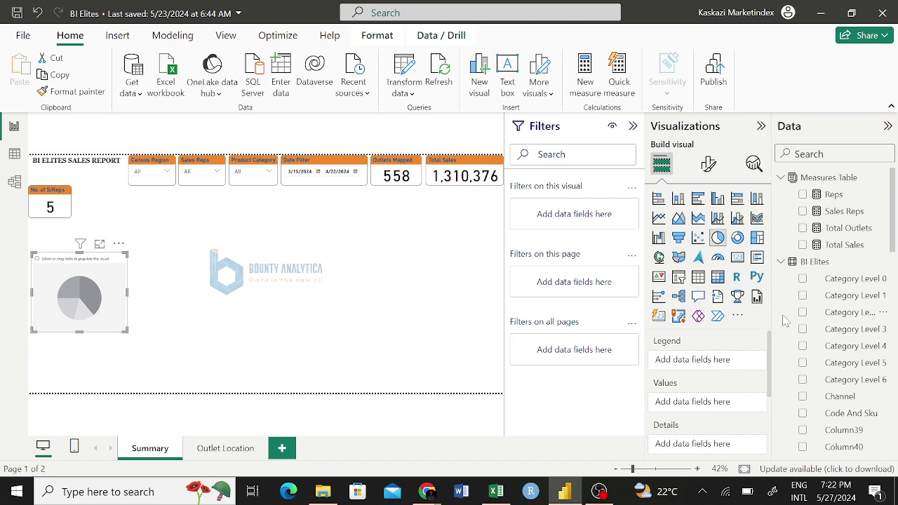
pyautogui.scroll(-3, 700, 395)
pyautogui.scroll(3, 700, 395)
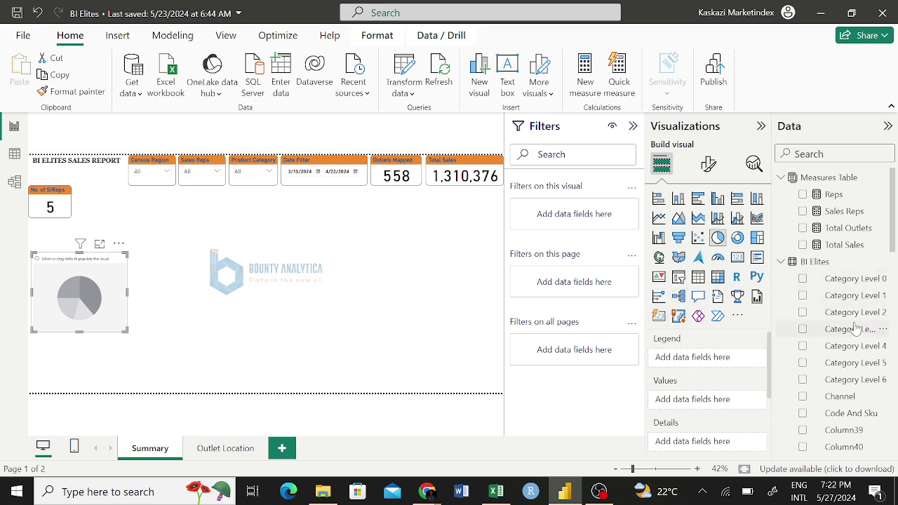
pyautogui.moveTo(819, 275)
pyautogui.click(803, 246)
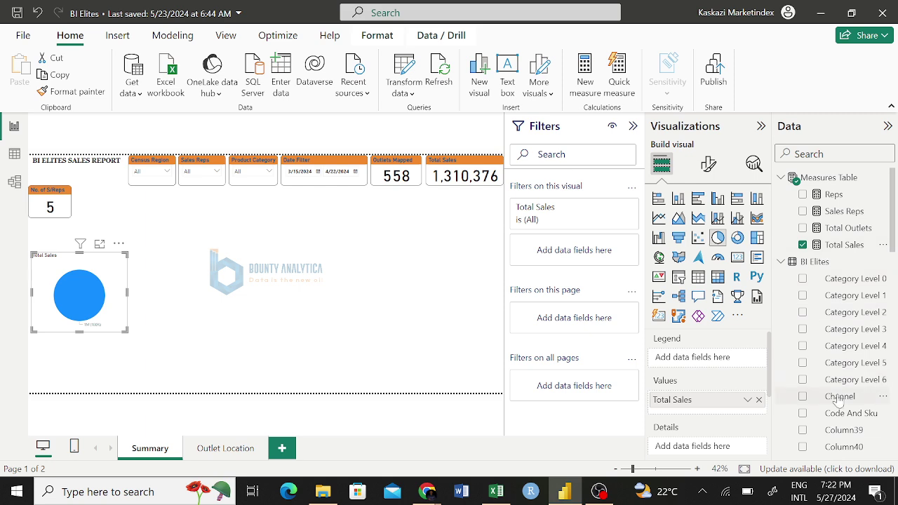
# Step: Set Team as the pie chart's legend field and enlarge the chart down to the page's bottom edge
pyautogui.scroll(-7, 835, 396)
pyautogui.scroll(-10, 838, 398)
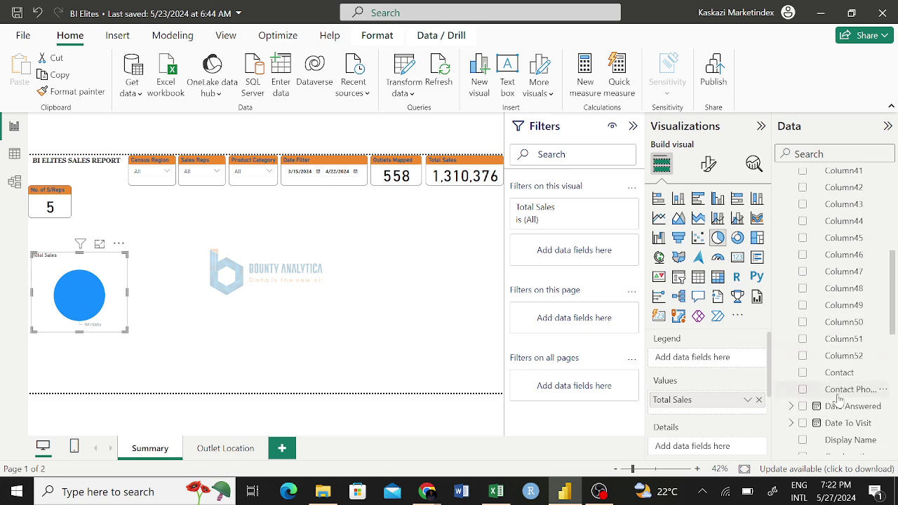
pyautogui.scroll(-4, 838, 398)
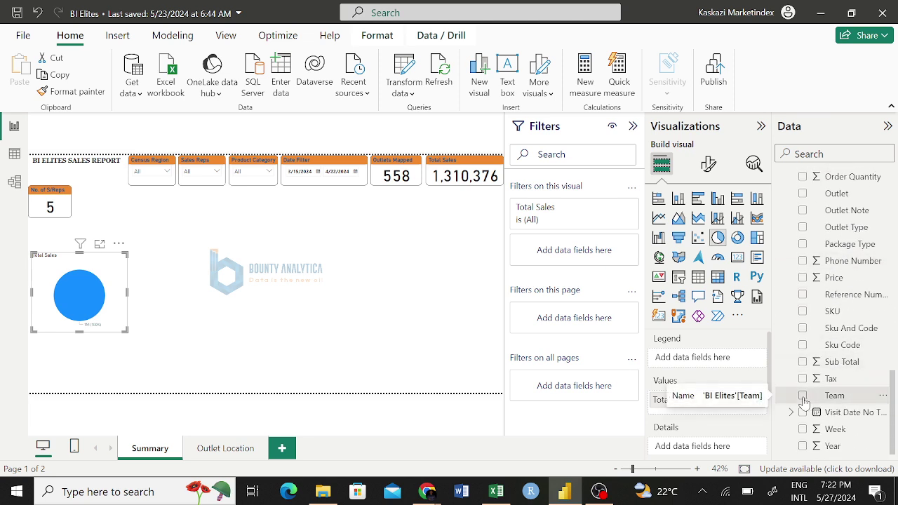
pyautogui.click(803, 396)
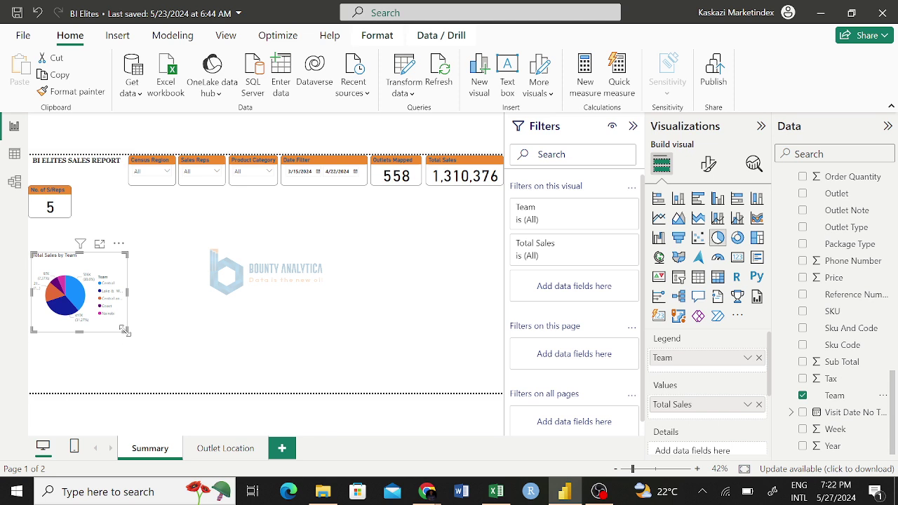
pyautogui.moveTo(124, 329); pyautogui.dragTo(160, 390)
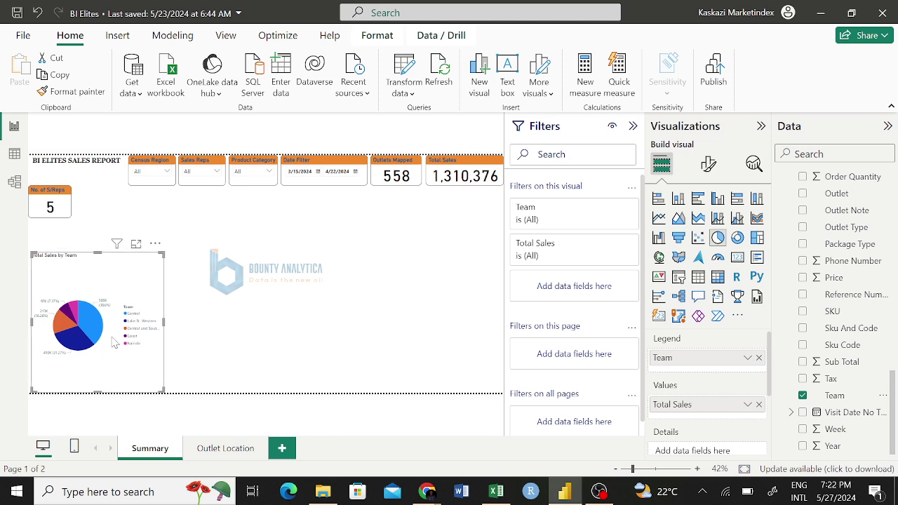
# Step: Turn off the pie chart's legend while leaving its detail labels on
pyautogui.click(709, 165)
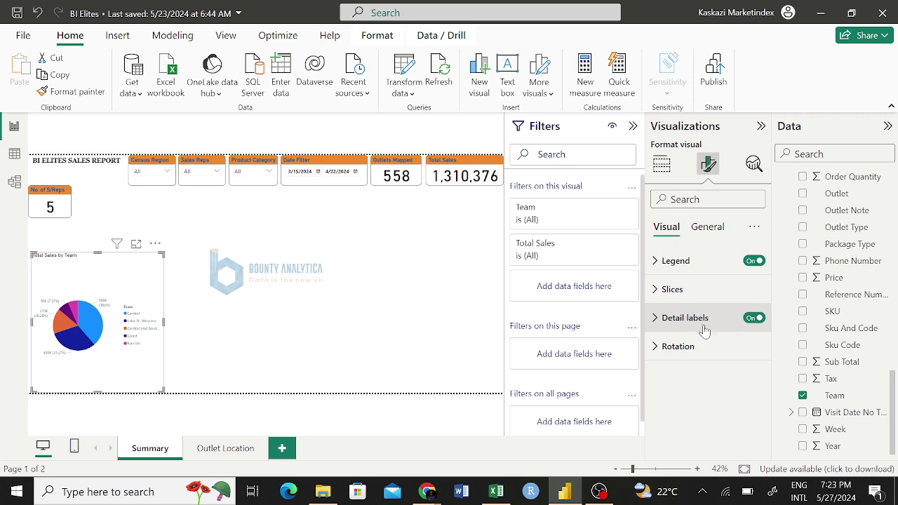
pyautogui.click(755, 319)
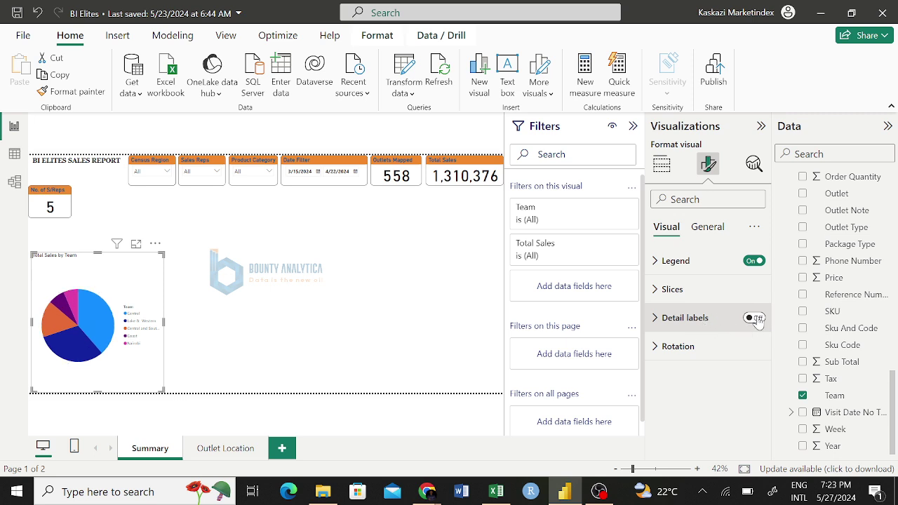
pyautogui.click(756, 320)
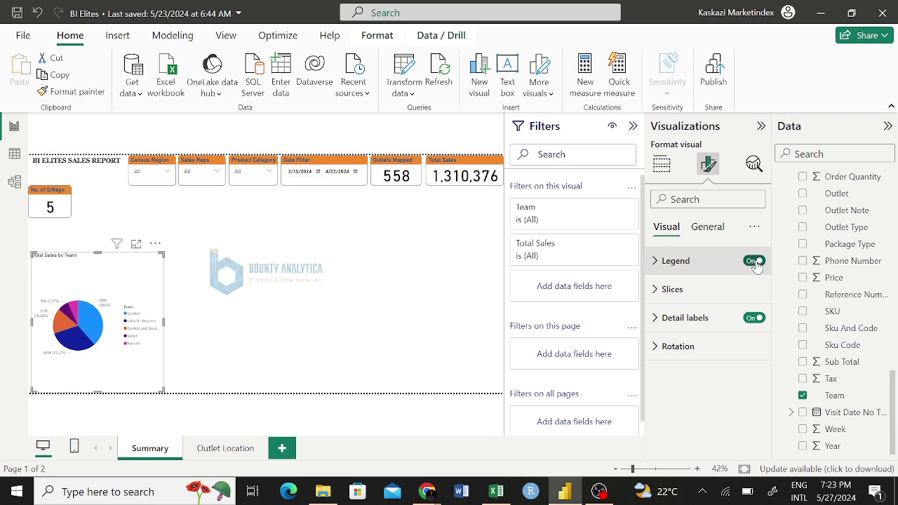
pyautogui.click(756, 266)
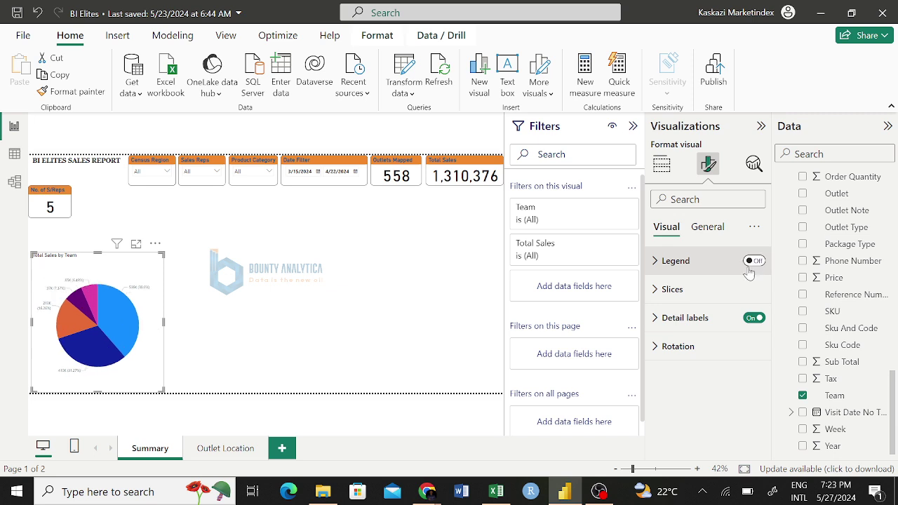
# Step: Set the label contents of the pie chart's detail labels to All detail labels
pyautogui.click(660, 319)
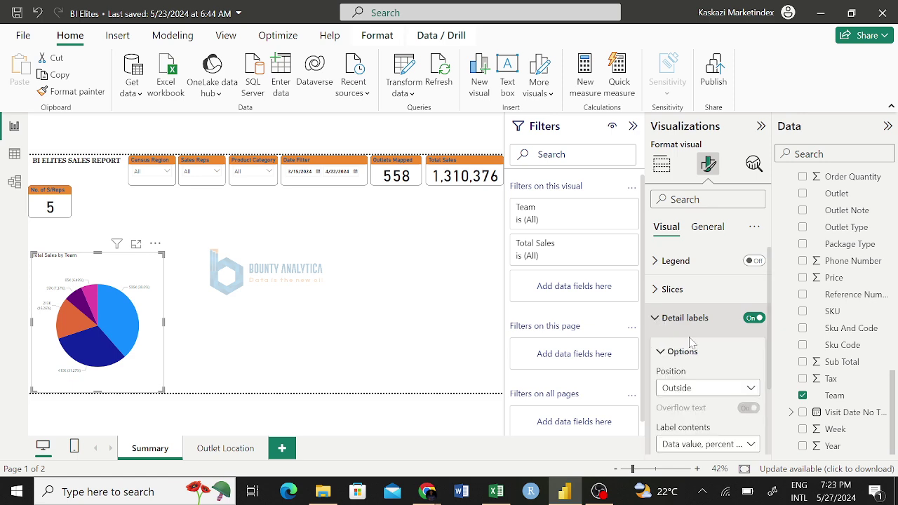
pyautogui.scroll(-1, 694, 323)
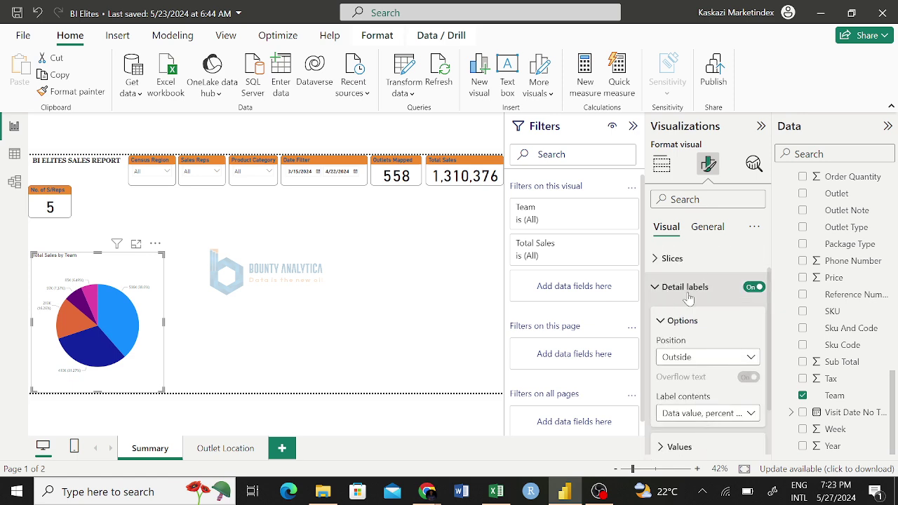
pyautogui.scroll(-1, 705, 368)
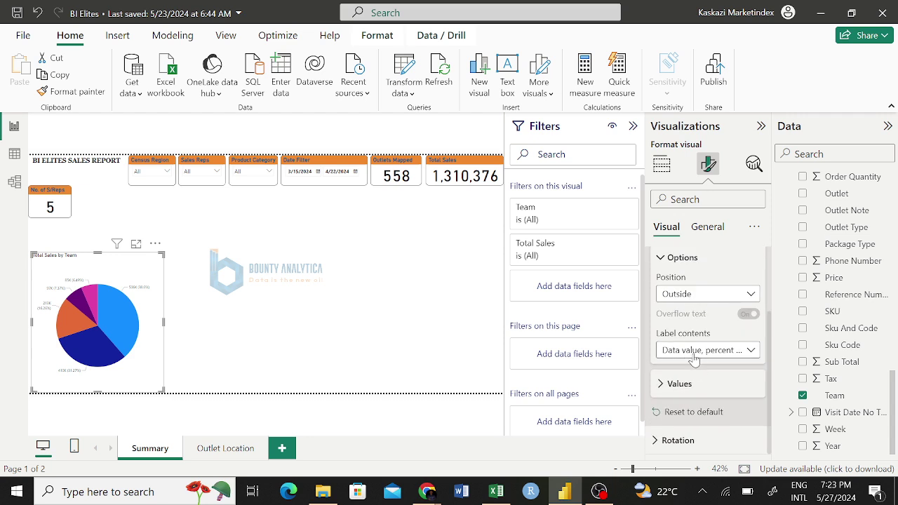
pyautogui.click(695, 353)
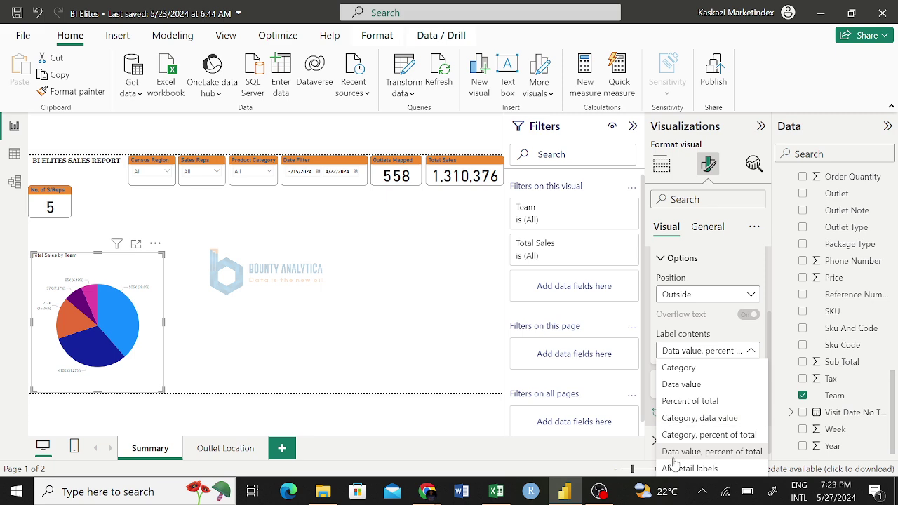
pyautogui.click(673, 469)
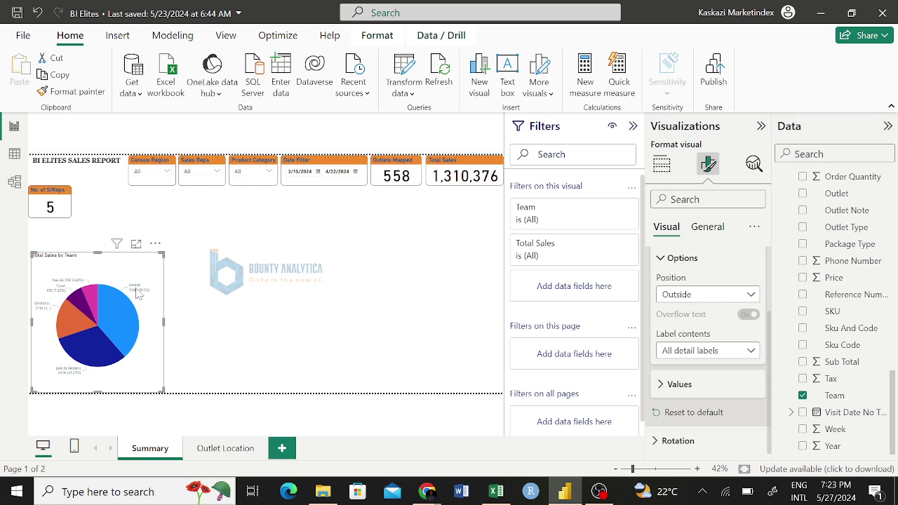
# Step: Try Percent of total and Data value as the pie chart's label contents, and restore All detail labels
pyautogui.moveTo(74, 283)
pyautogui.moveTo(68, 373)
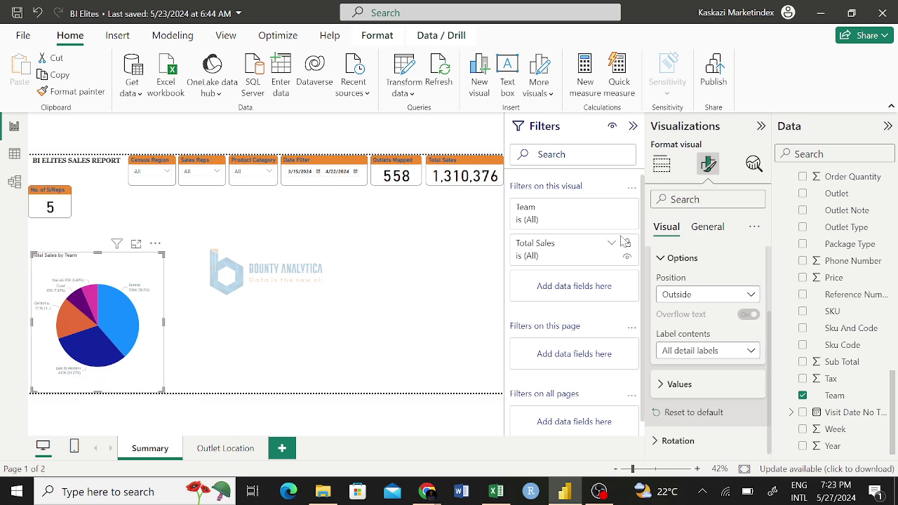
pyautogui.click(687, 352)
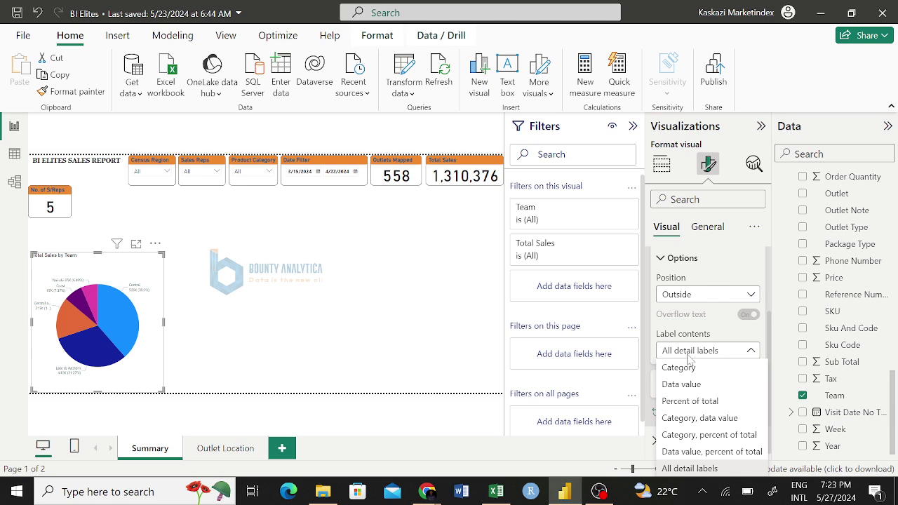
pyautogui.click(678, 403)
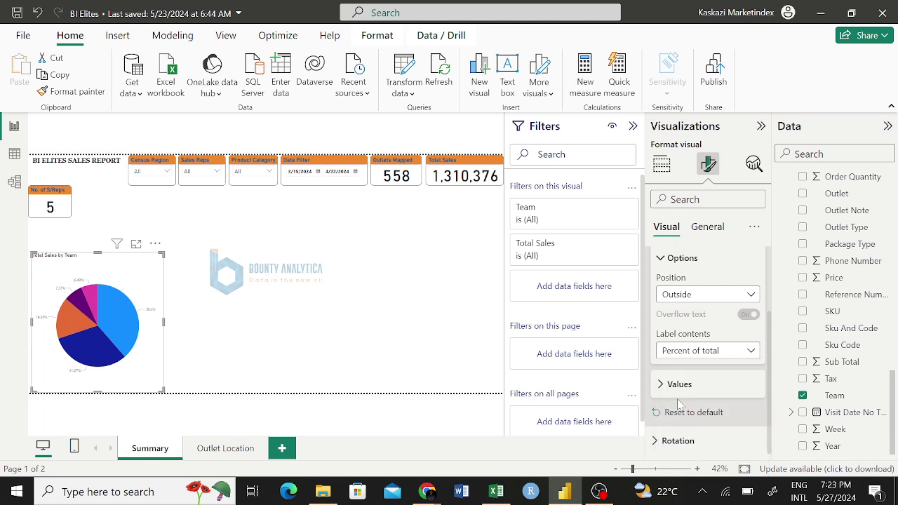
pyautogui.click(697, 351)
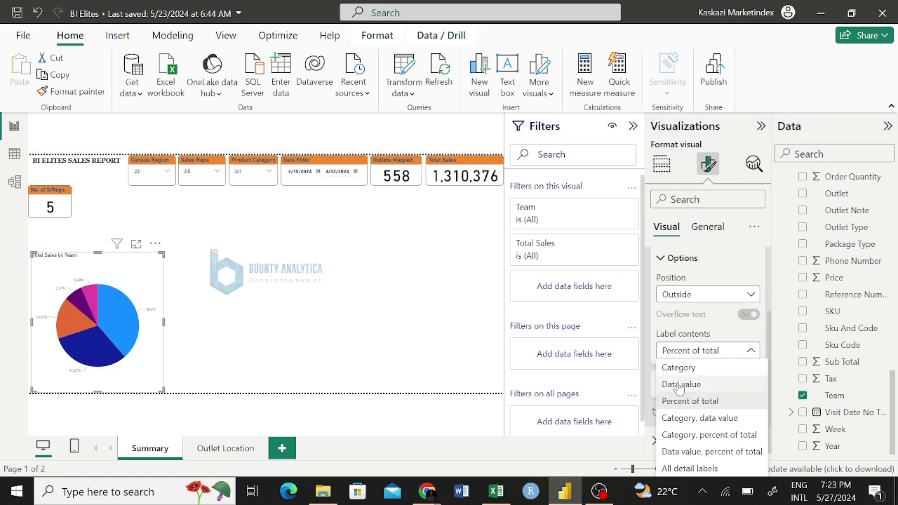
pyautogui.click(679, 386)
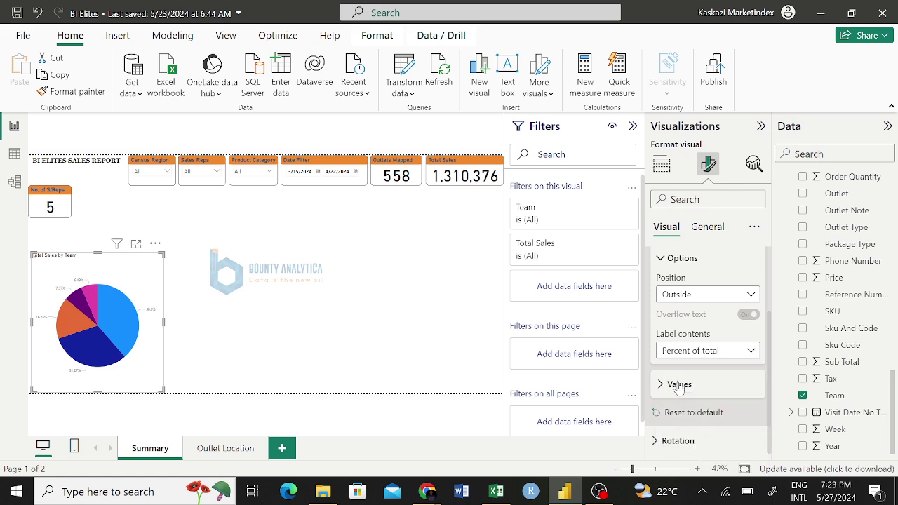
pyautogui.click(714, 354)
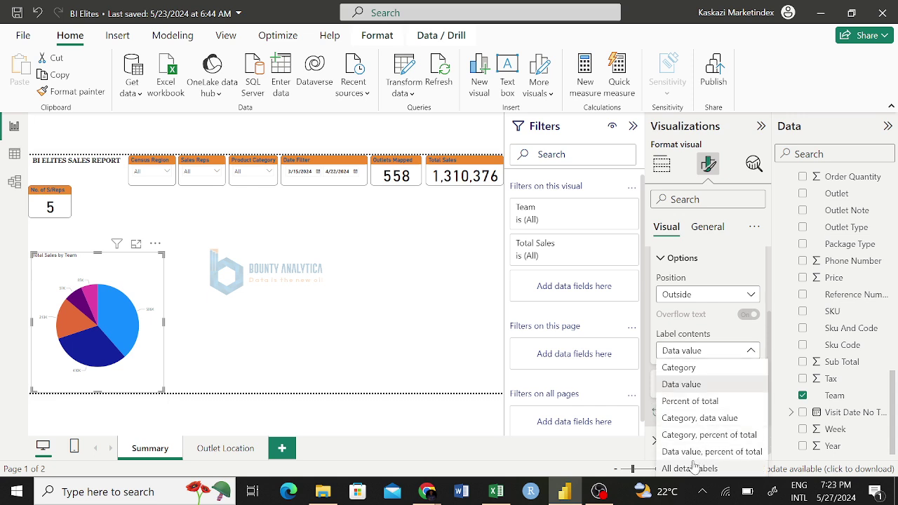
pyautogui.click(691, 469)
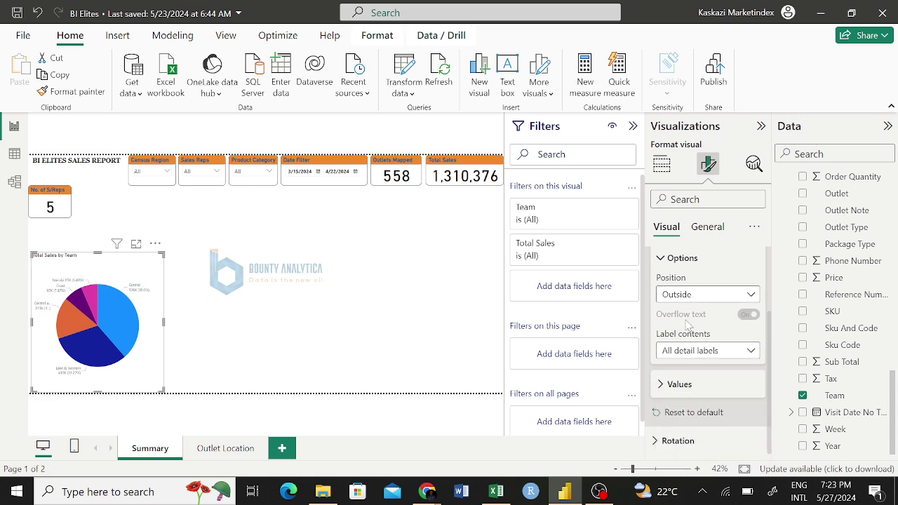
# Step: Format the pie chart's detail label values in bold at font size 11
pyautogui.click(663, 386)
pyautogui.scroll(-3, 663, 392)
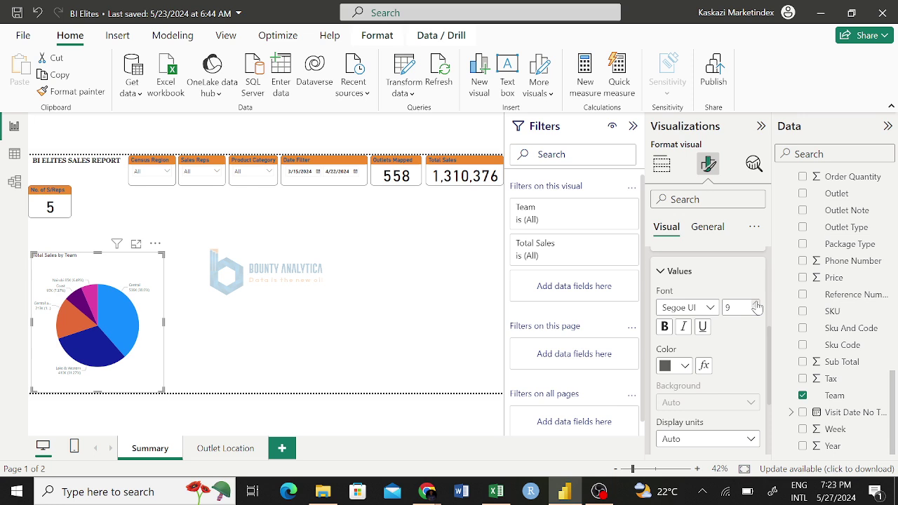
pyautogui.click(756, 304)
pyautogui.click(756, 304)
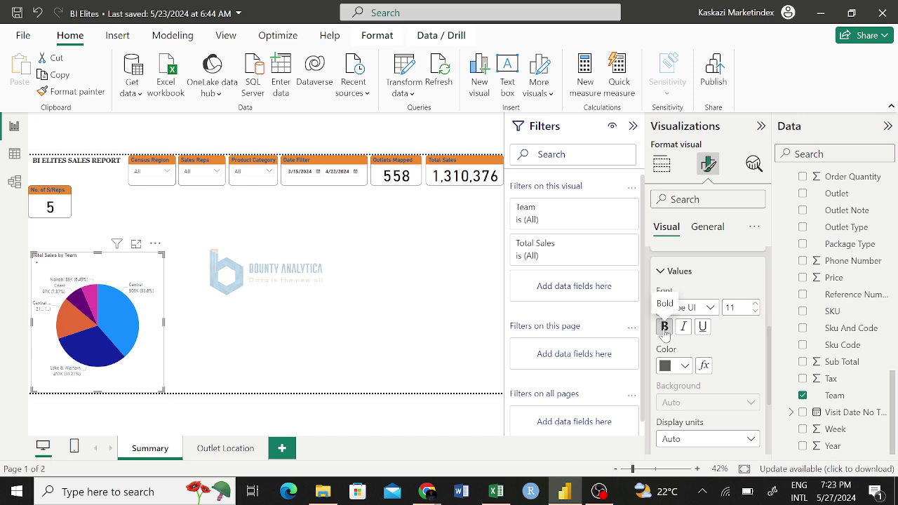
pyautogui.click(664, 328)
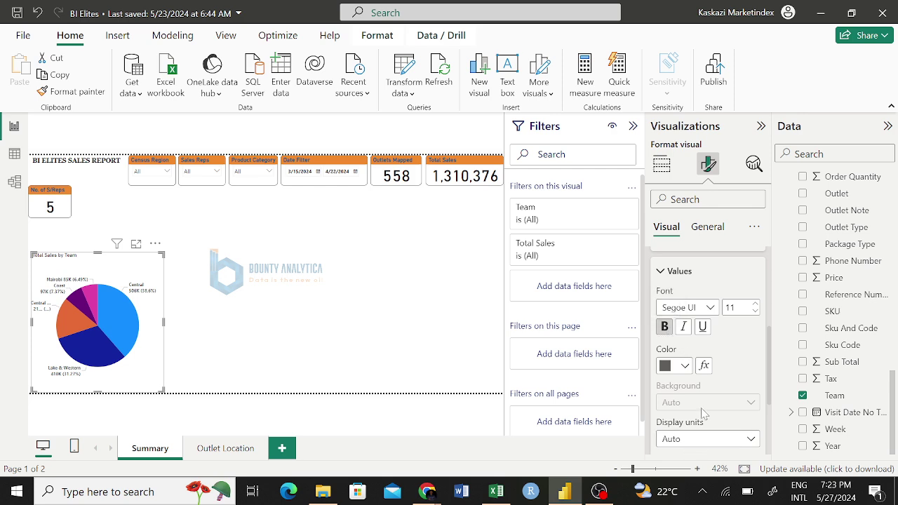
# Step: Set the display units of the pie chart's detail labels to None
pyautogui.scroll(-3, 711, 424)
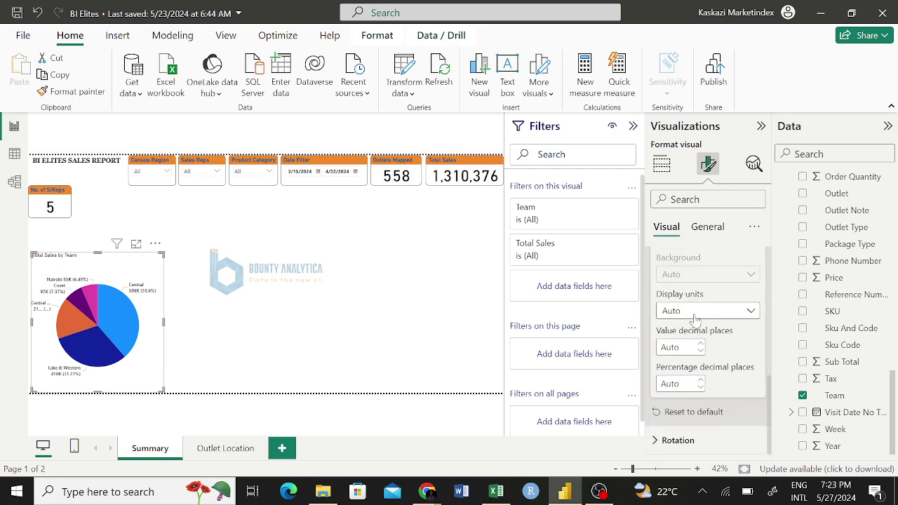
pyautogui.moveTo(134, 295)
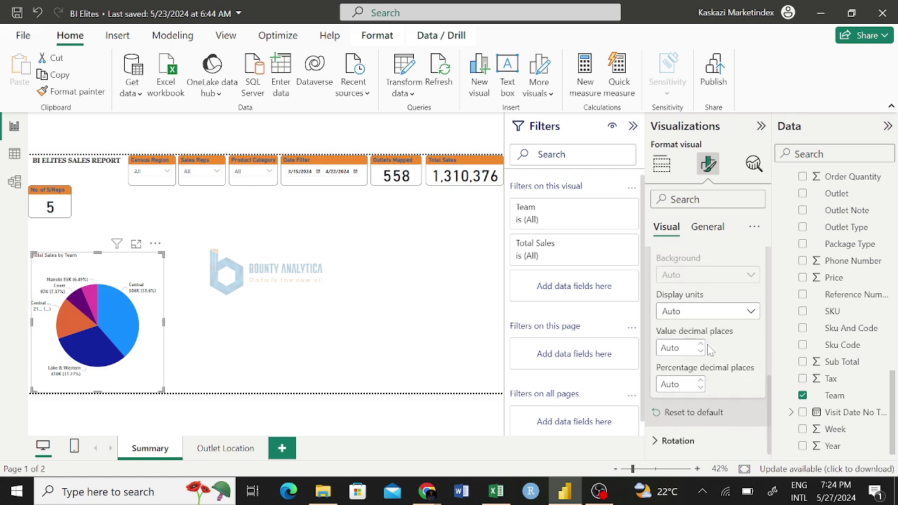
pyautogui.click(707, 314)
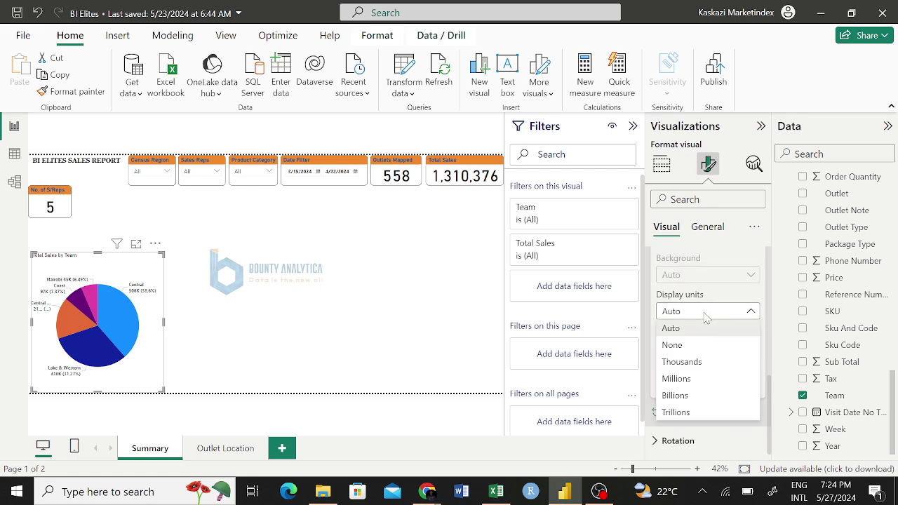
pyautogui.click(672, 344)
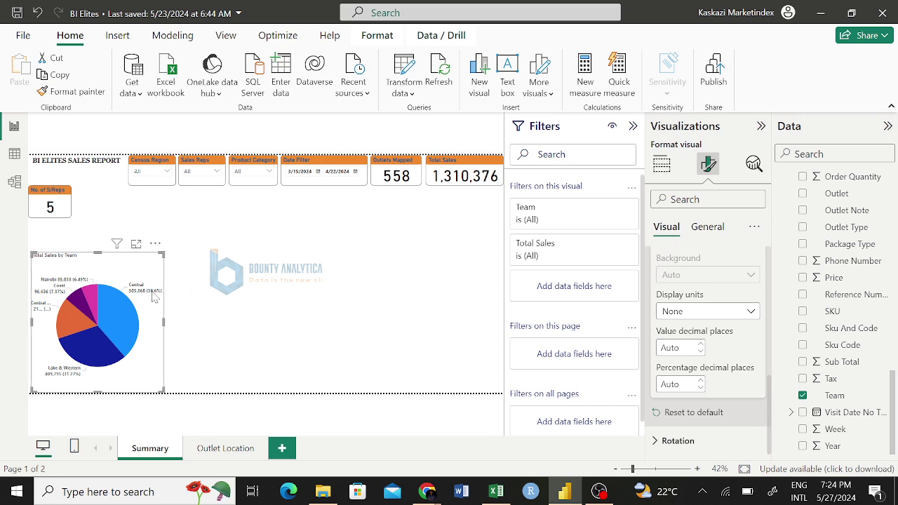
pyautogui.moveTo(159, 298)
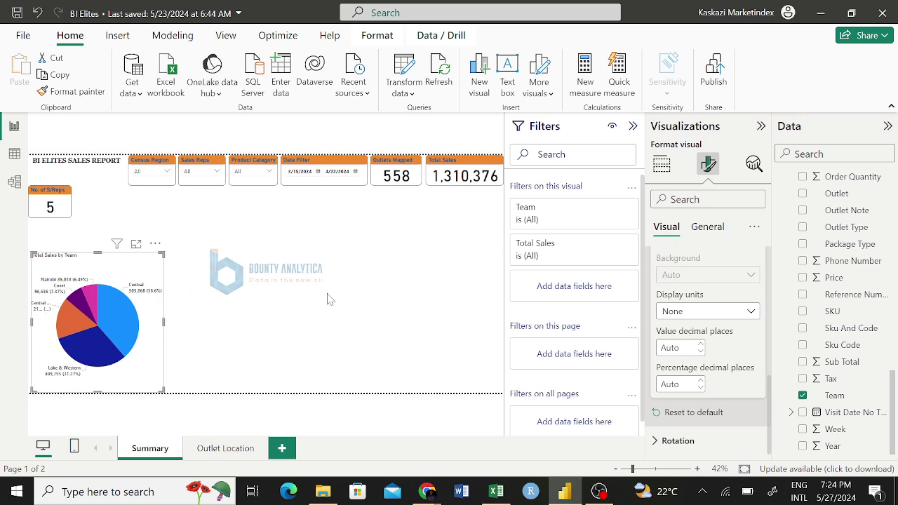
# Step: Set the percentage decimal places of the pie chart's detail labels to 1
pyautogui.click(700, 382)
pyautogui.click(700, 382)
pyautogui.click(701, 388)
pyautogui.click(55, 337)
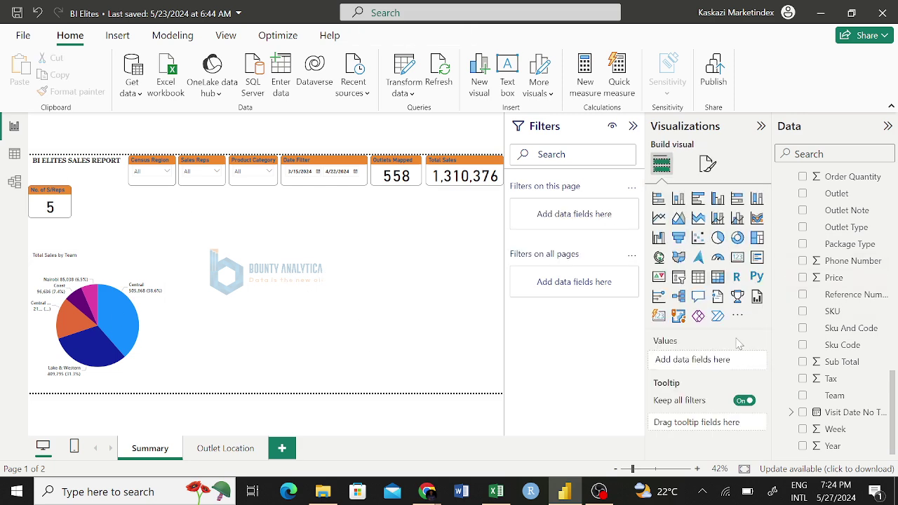
# Step: Collapse the Filters and Visualizations panes to view the report page larger, and restore both panes
pyautogui.click(708, 165)
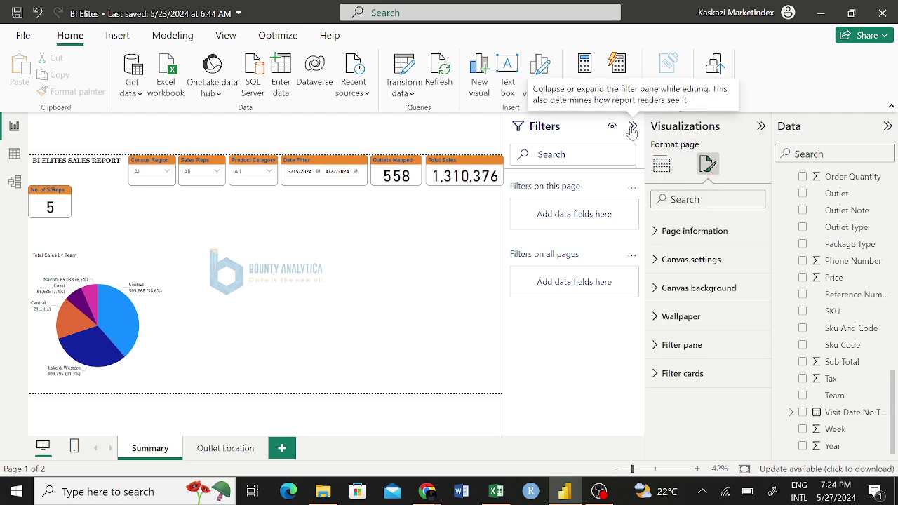
pyautogui.click(632, 127)
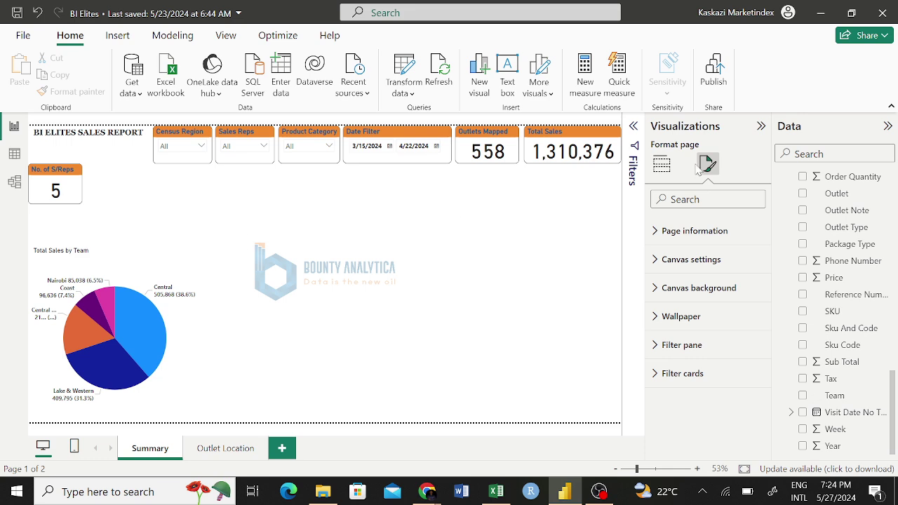
pyautogui.click(634, 127)
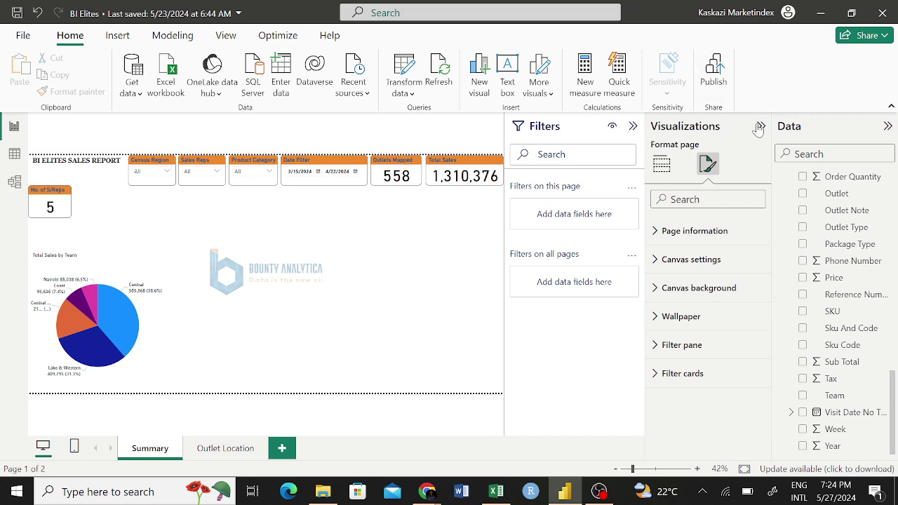
pyautogui.click(761, 125)
pyautogui.click(735, 127)
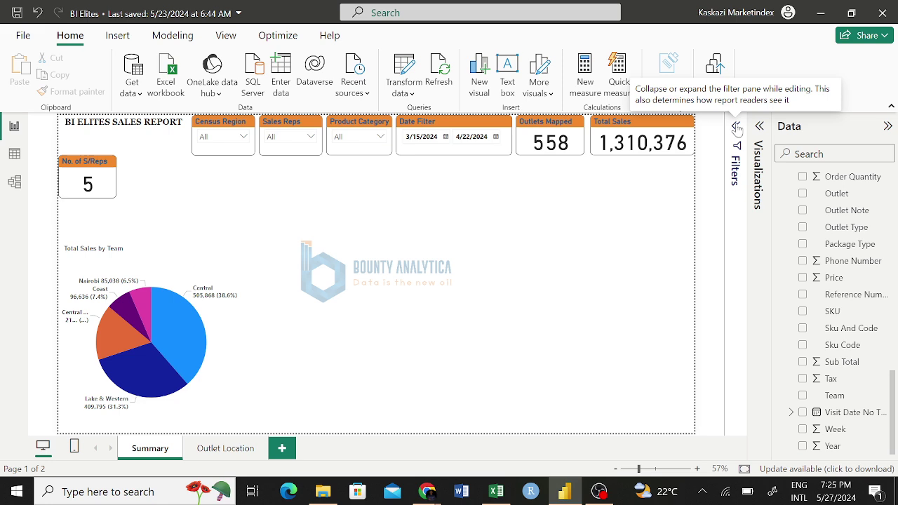
pyautogui.click(735, 127)
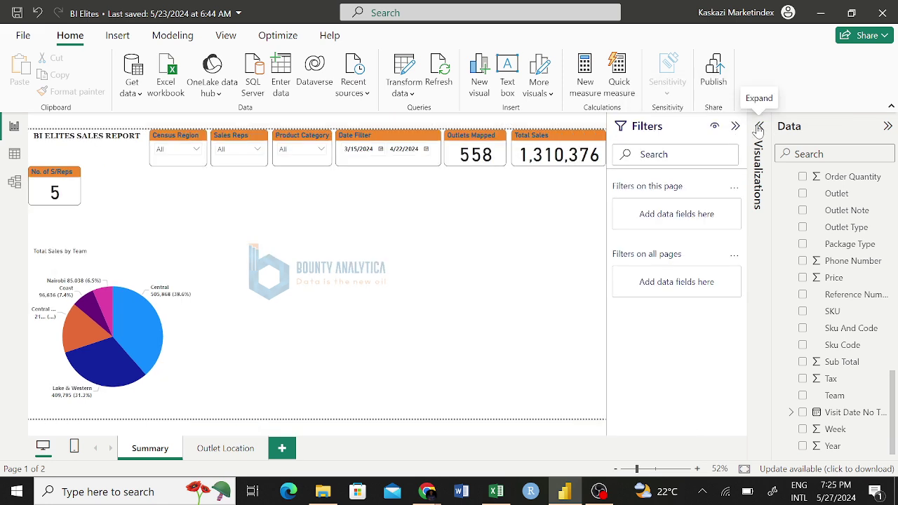
pyautogui.click(759, 128)
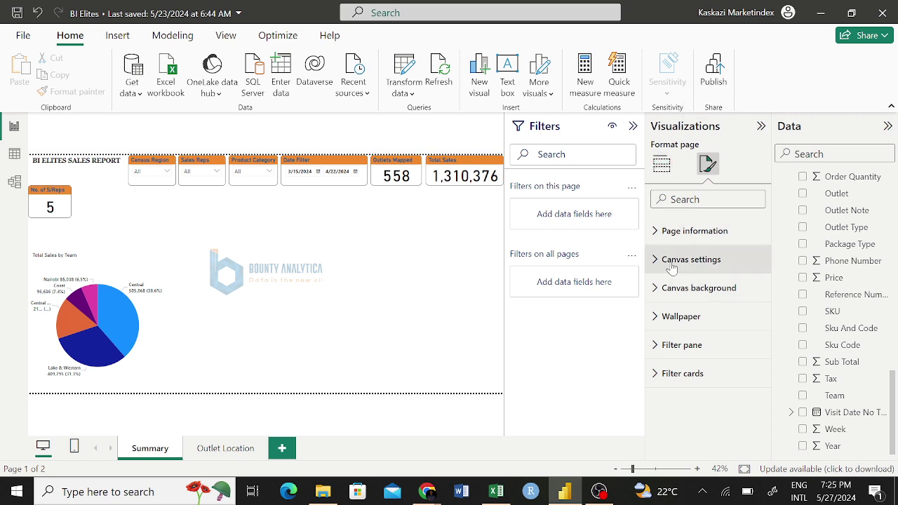
# Step: Try canvas heights of 1200 px and 1000 px for the Summary page, and restore 800 px
pyautogui.click(671, 264)
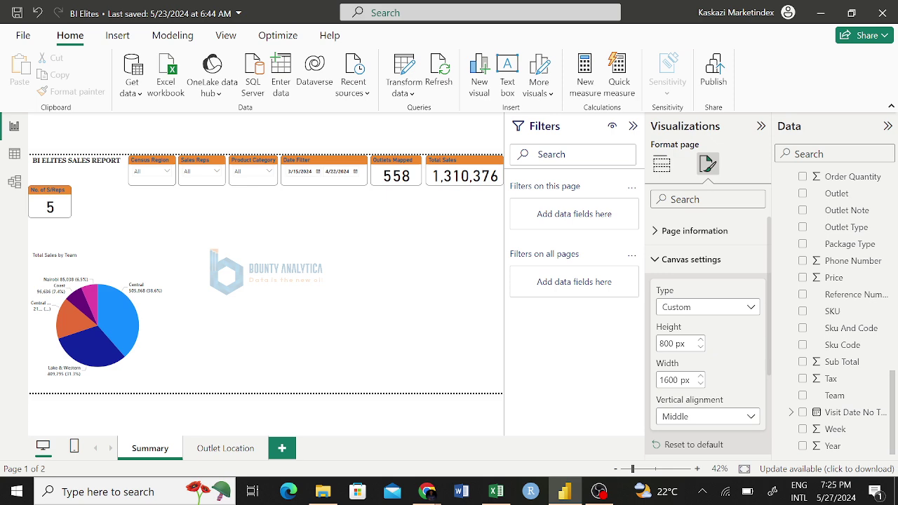
pyautogui.doubleClick(666, 343)
pyautogui.click(662, 343)
pyautogui.press('BackSpace')
pyautogui.write('12')
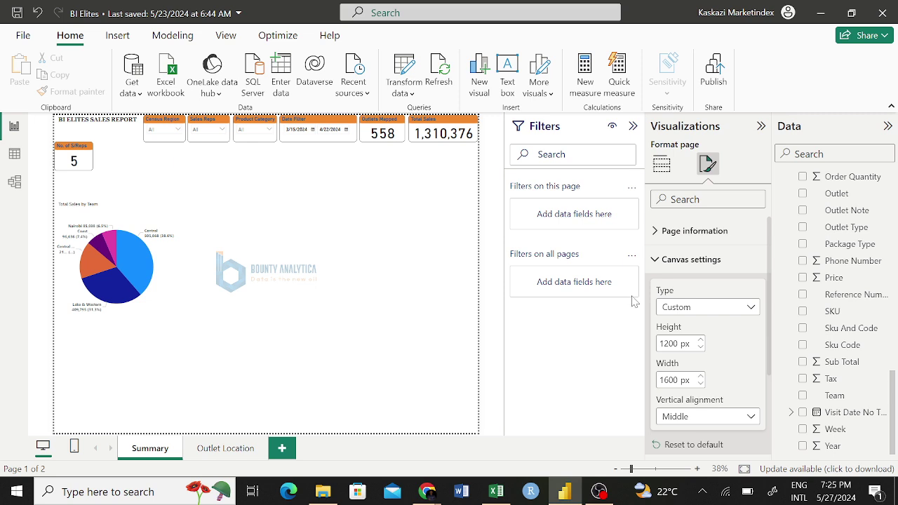
pyautogui.press('BackSpace')
pyautogui.write('0')
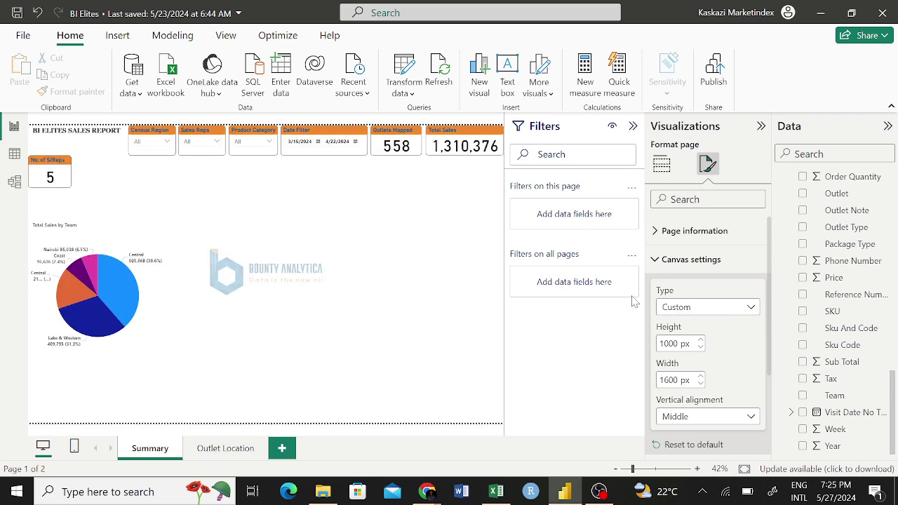
pyautogui.press('BackSpace')
pyautogui.press('BackSpace')
pyautogui.write('80')
pyautogui.press('BackSpace')
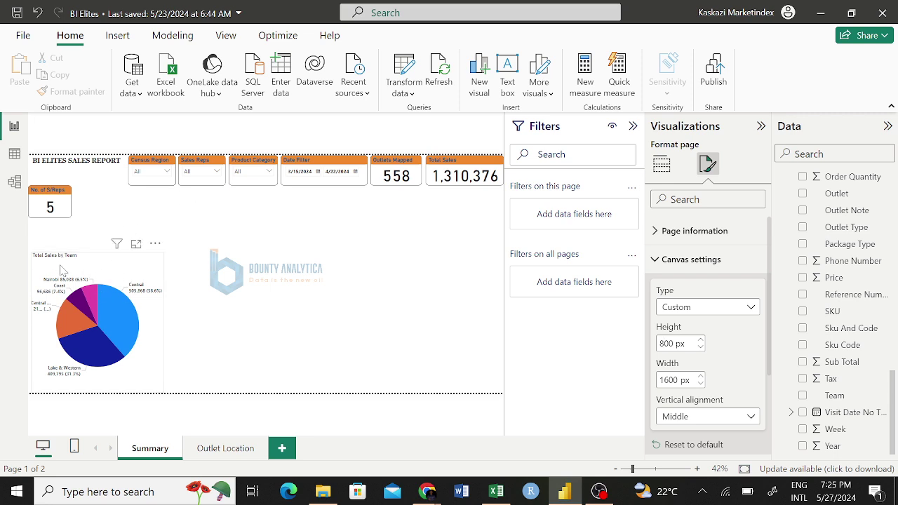
pyautogui.click(61, 261)
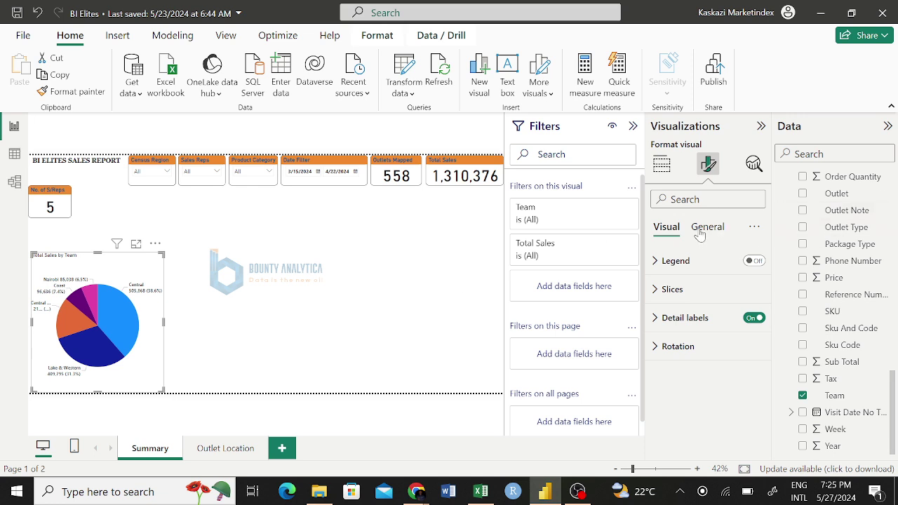
pyautogui.click(700, 231)
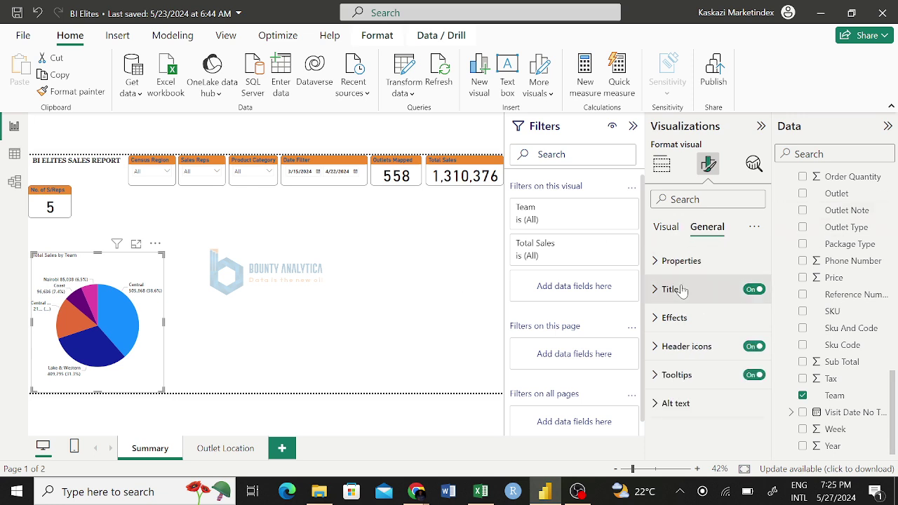
pyautogui.click(680, 291)
pyautogui.scroll(-4, 691, 372)
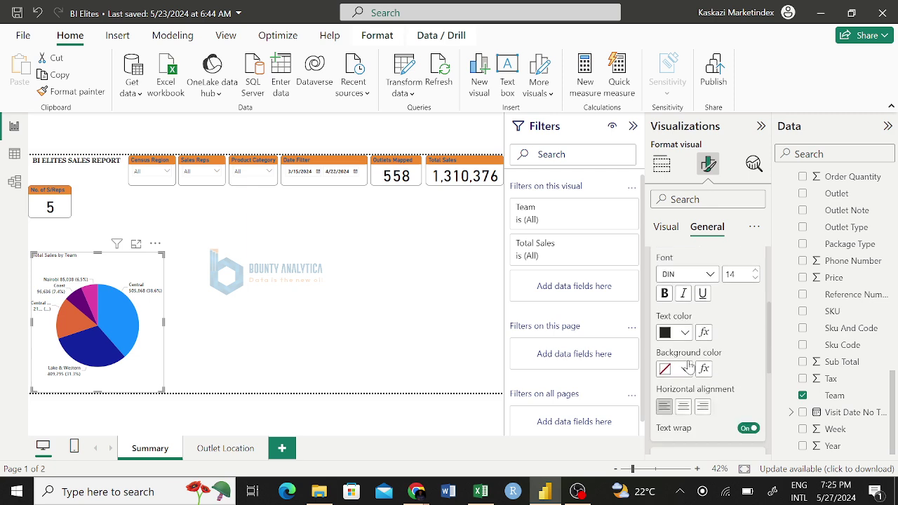
pyautogui.click(685, 333)
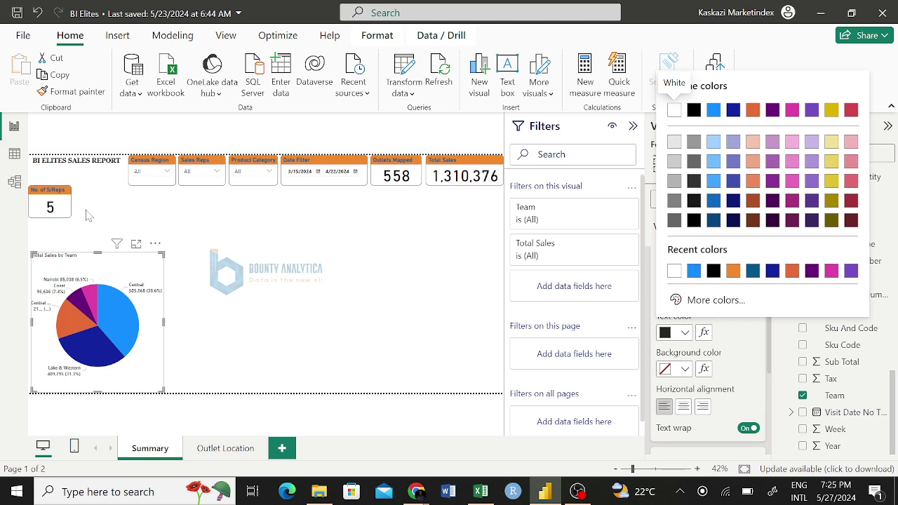
pyautogui.click(201, 163)
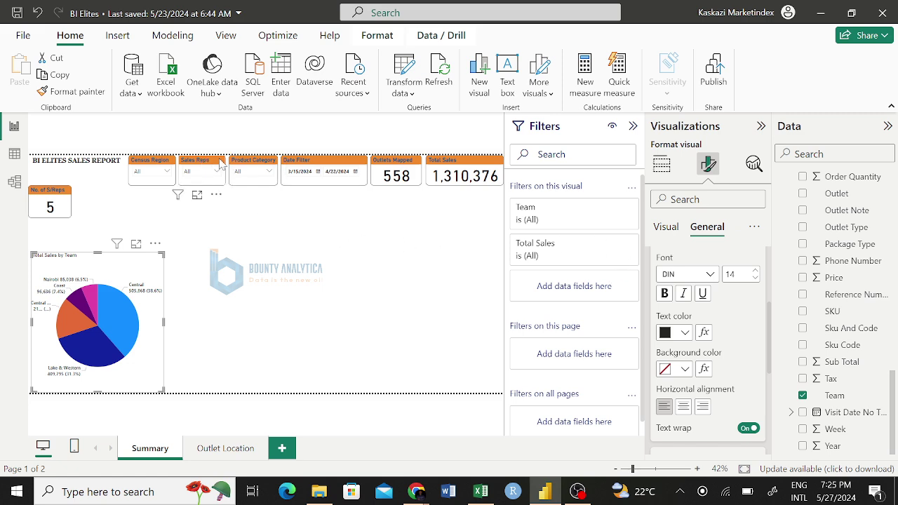
# Step: Copy the hex code of the Sales Reps slicer's title text color
pyautogui.click(218, 164)
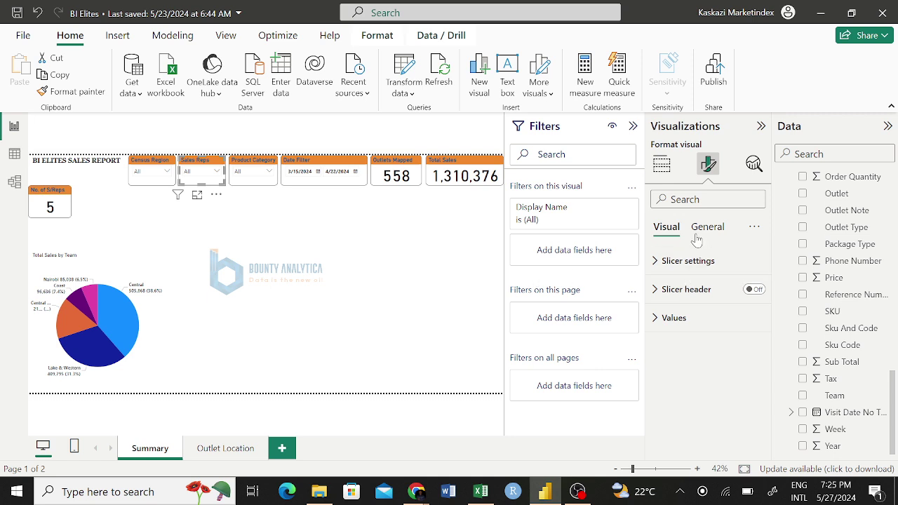
pyautogui.click(708, 226)
pyautogui.scroll(-2, 677, 302)
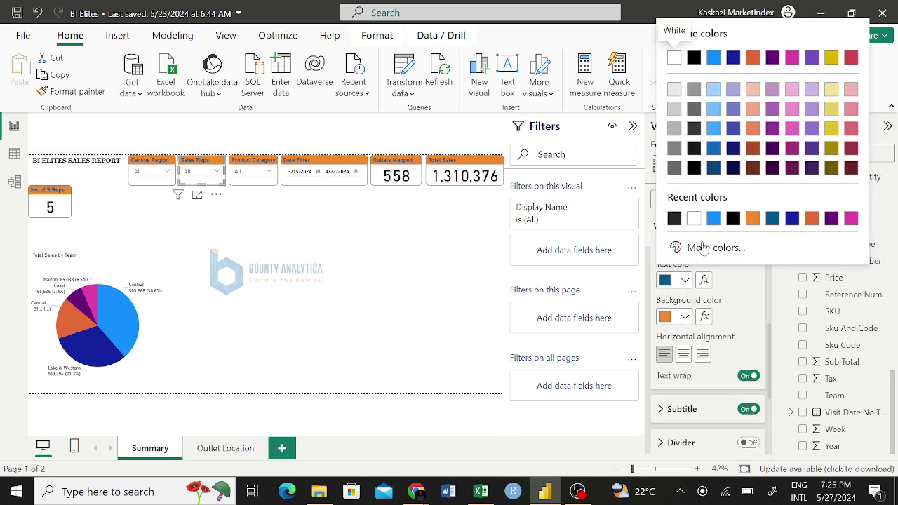
pyautogui.click(710, 248)
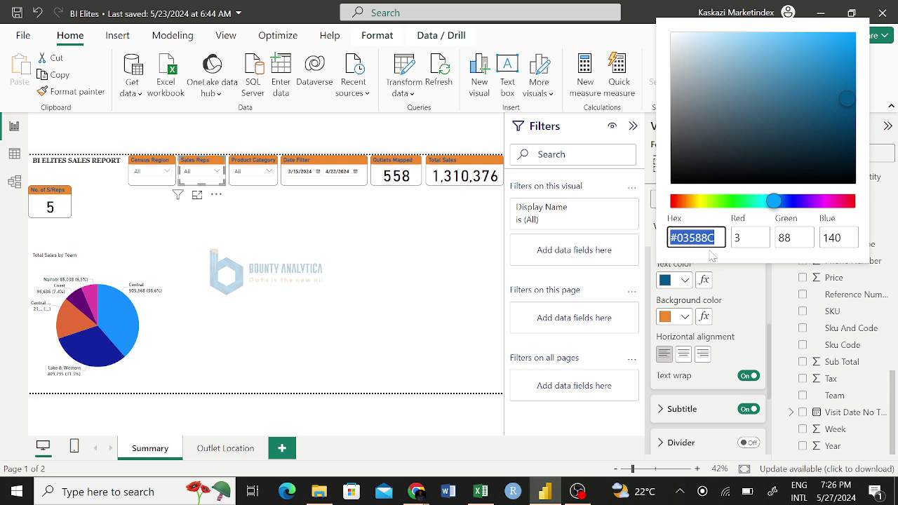
# Step: Set the pie chart title's text color to #03588C and make the title bold
pyautogui.click(146, 300)
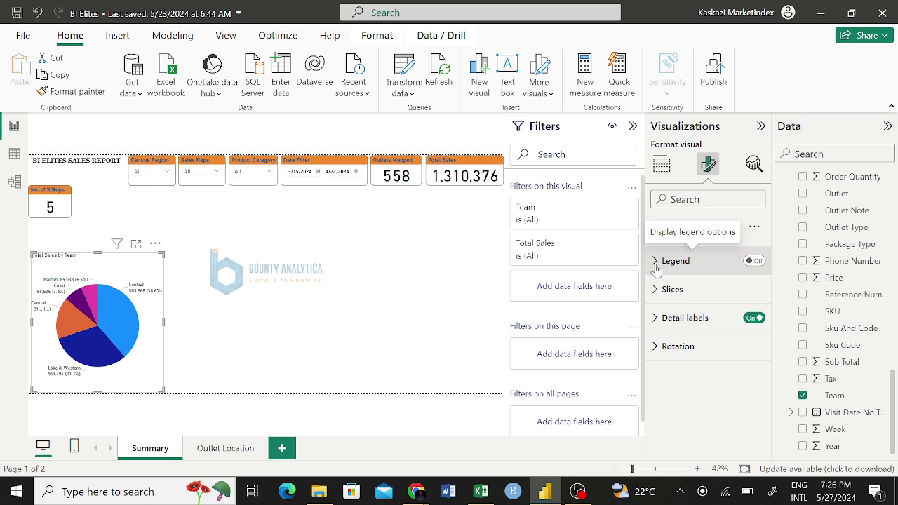
pyautogui.click(710, 226)
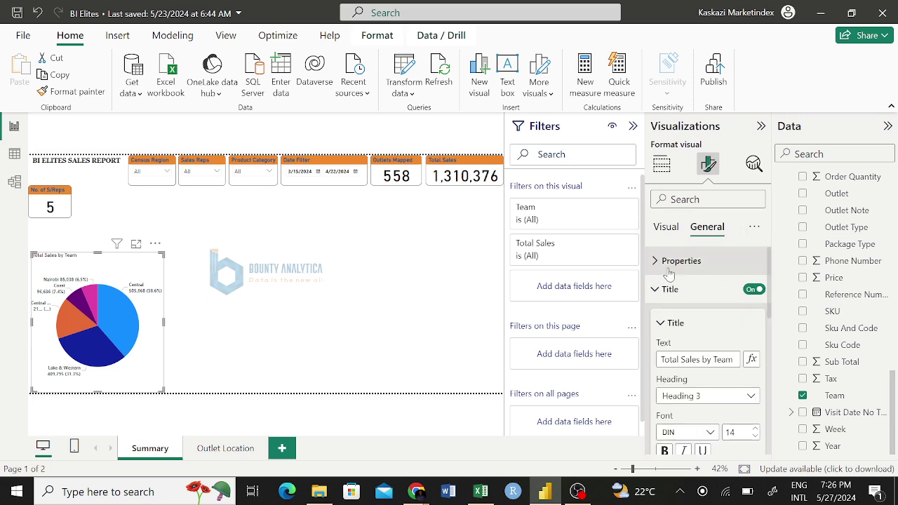
pyautogui.scroll(-6, 688, 337)
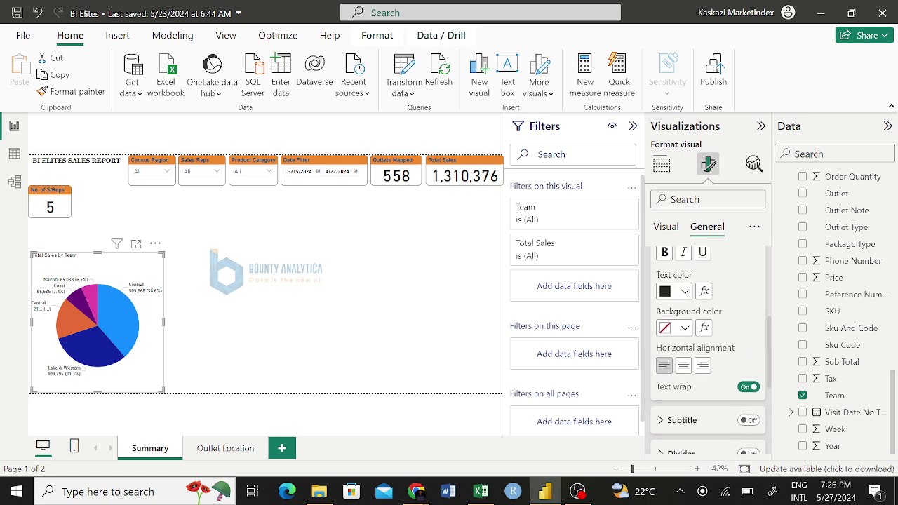
pyautogui.scroll(1, 678, 309)
pyautogui.click(672, 291)
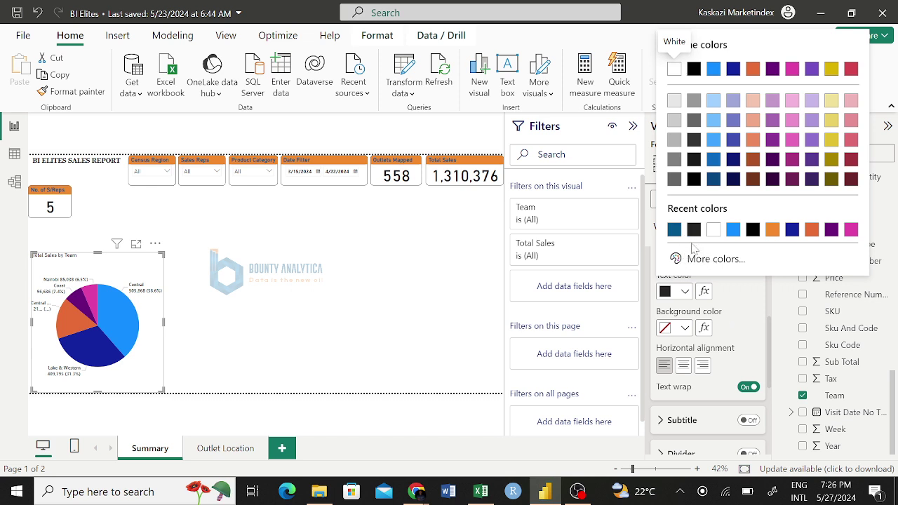
pyautogui.click(701, 258)
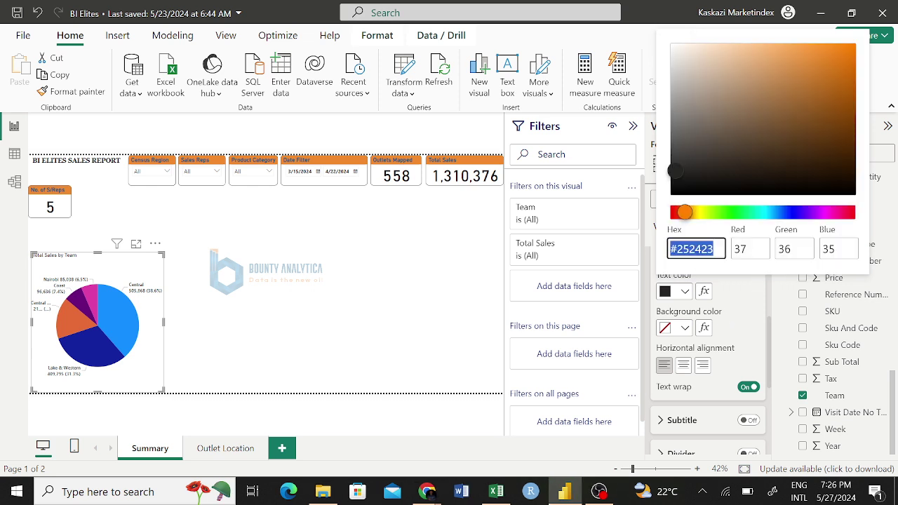
pyautogui.write('#03588C')
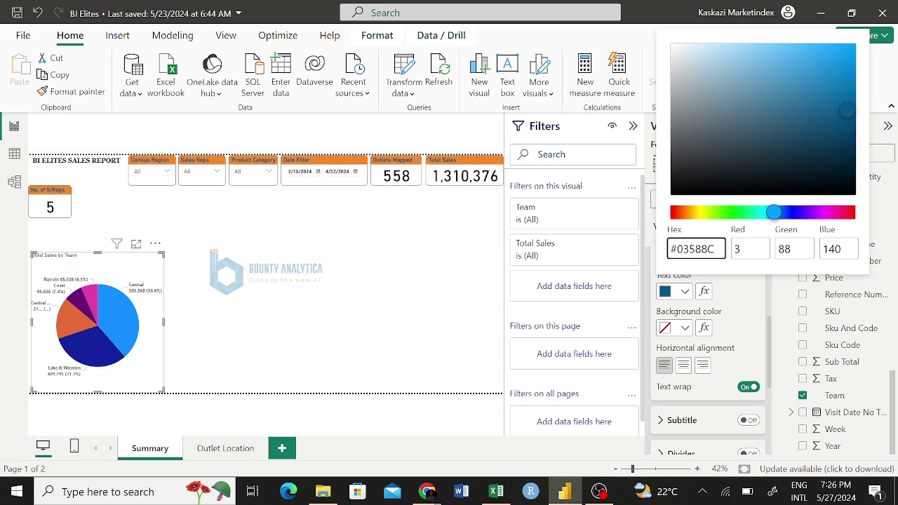
pyautogui.click(765, 320)
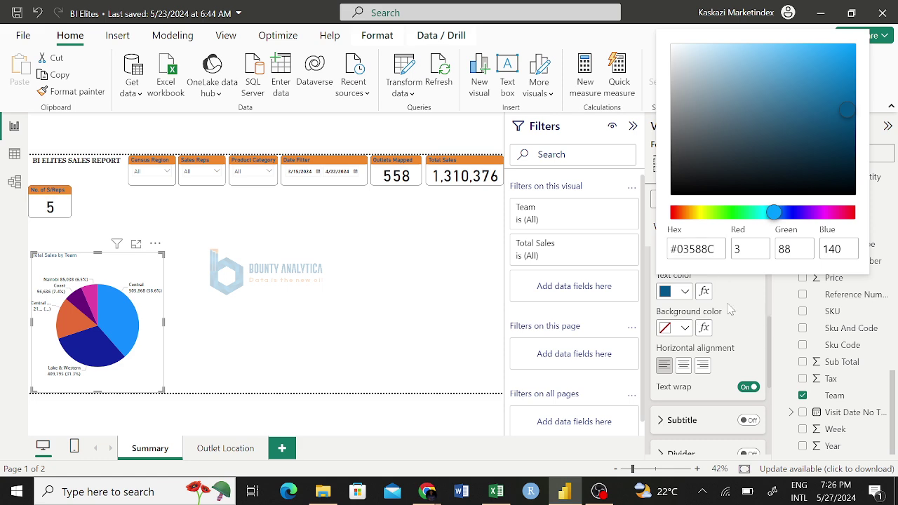
pyautogui.scroll(1, 706, 309)
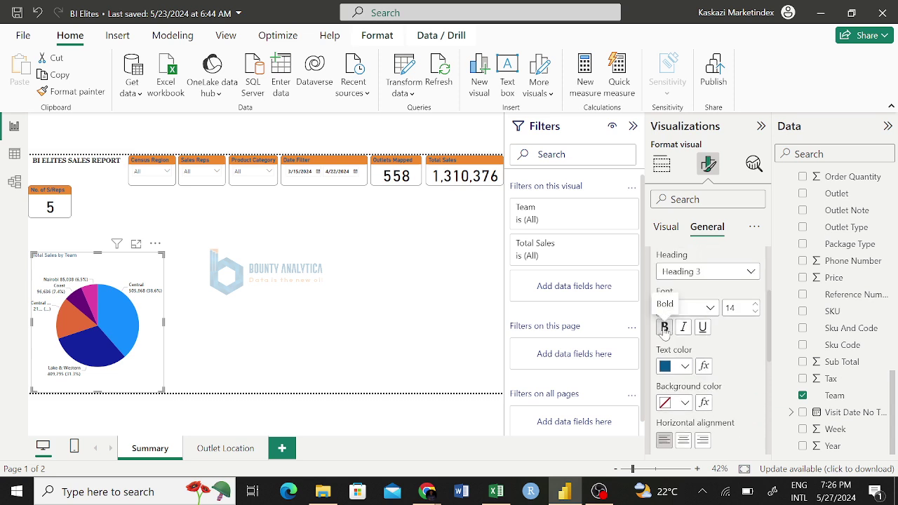
pyautogui.click(665, 328)
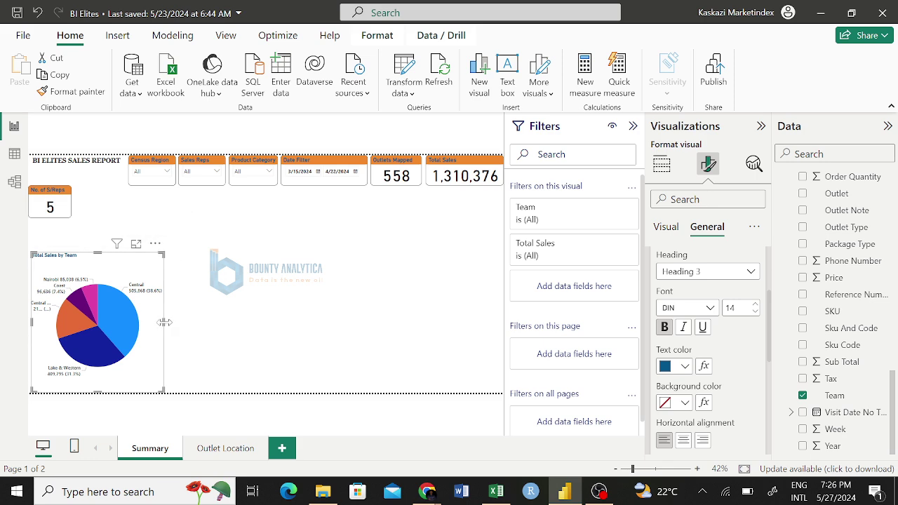
# Step: Widen the pie chart to a width of about 863
pyautogui.moveTo(164, 322); pyautogui.dragTo(220, 340)
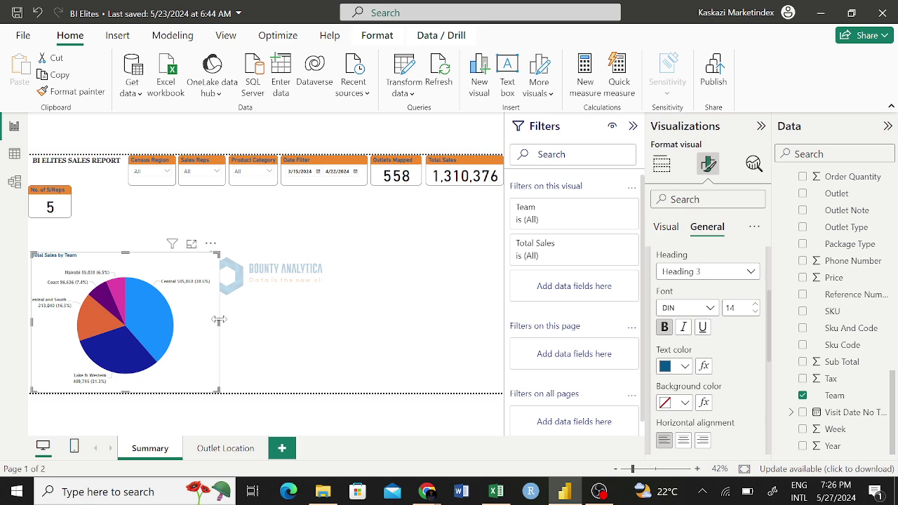
pyautogui.moveTo(219, 320); pyautogui.dragTo(289, 332)
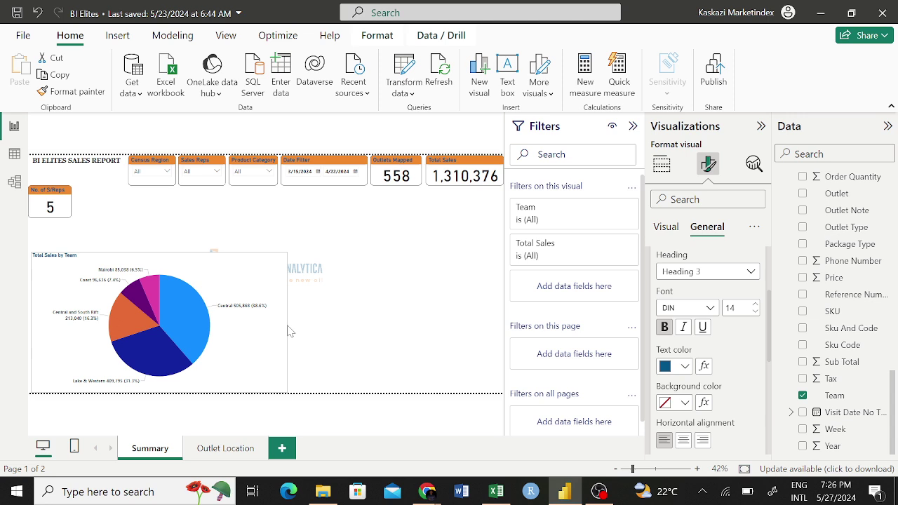
pyautogui.moveTo(287, 332)
pyautogui.mouseDown()
pyautogui.moveTo(248, 345)
pyautogui.moveTo(291, 344)
pyautogui.mouseUp()
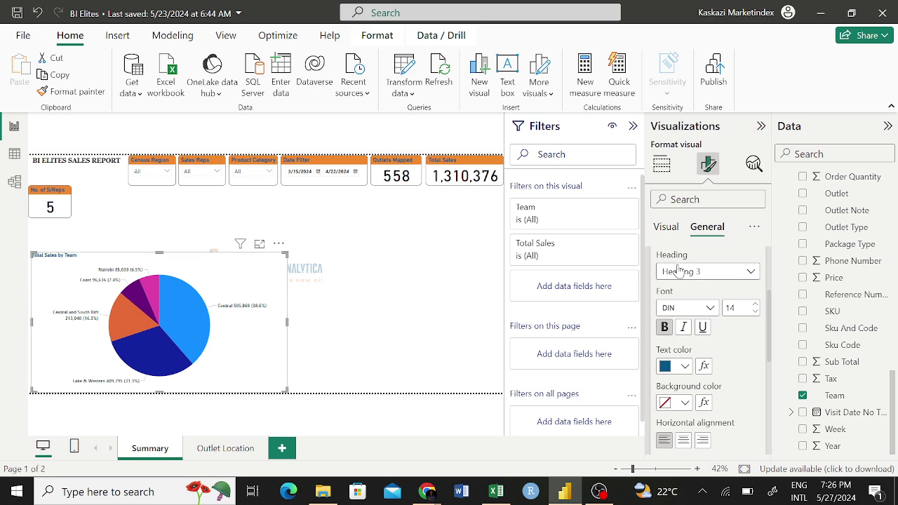
# Step: Set the background transparency of the Total Sales by Team pie chart to 100%
pyautogui.click(666, 227)
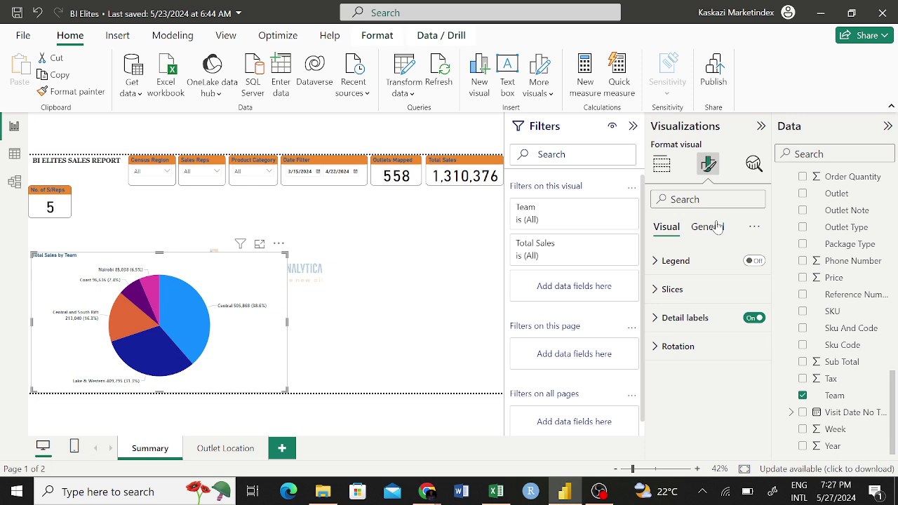
pyautogui.click(717, 226)
pyautogui.click(670, 289)
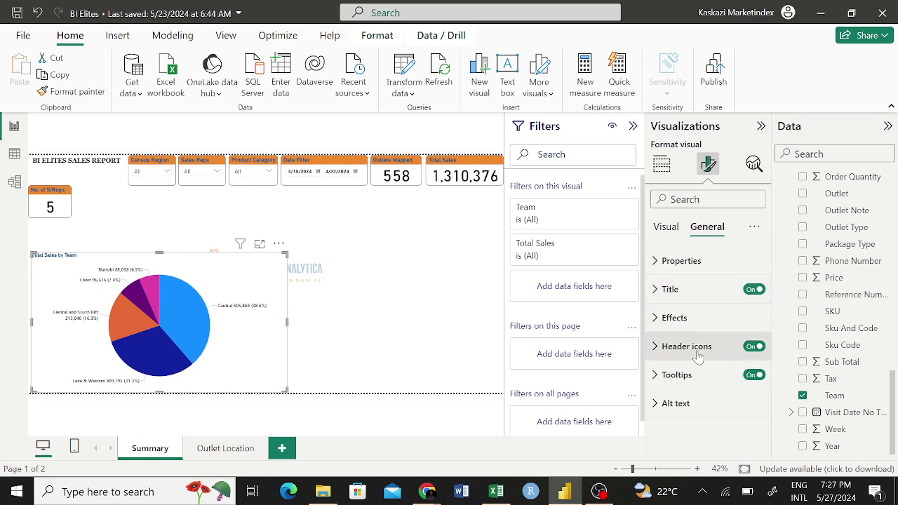
pyautogui.click(670, 261)
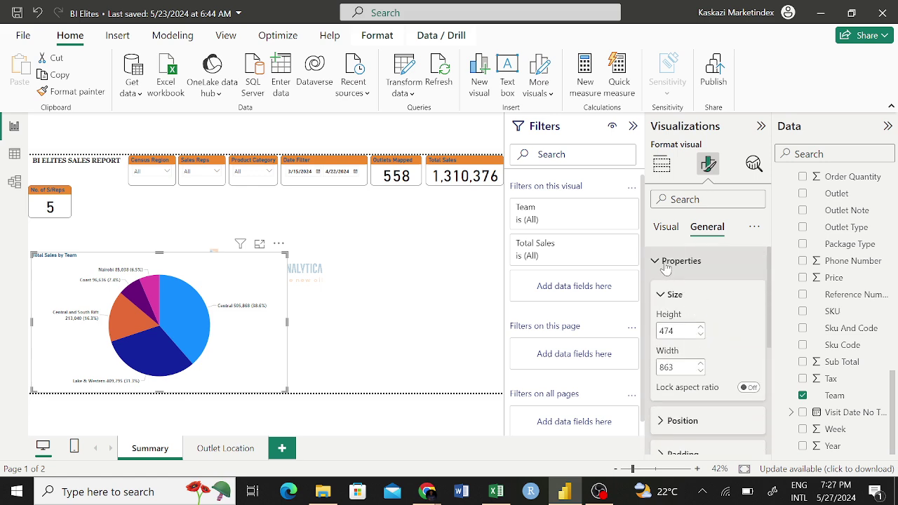
pyautogui.click(665, 265)
pyautogui.click(691, 317)
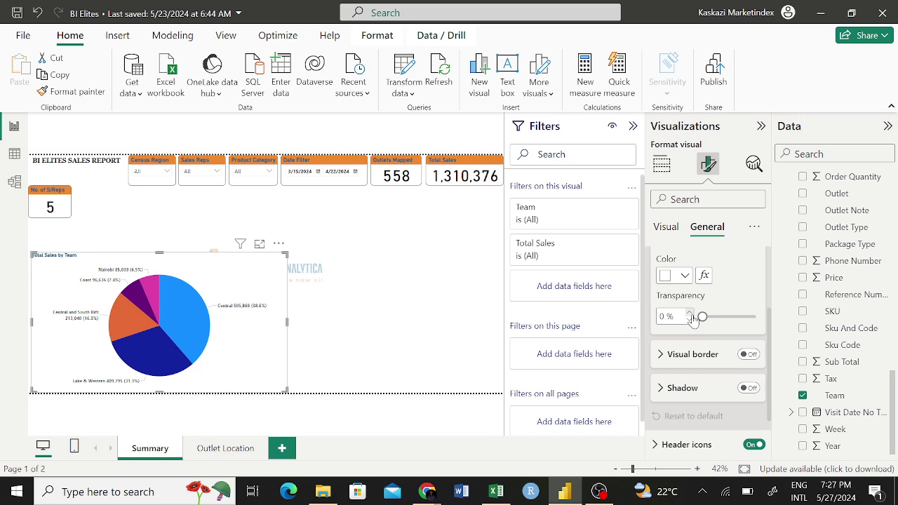
pyautogui.click(668, 281)
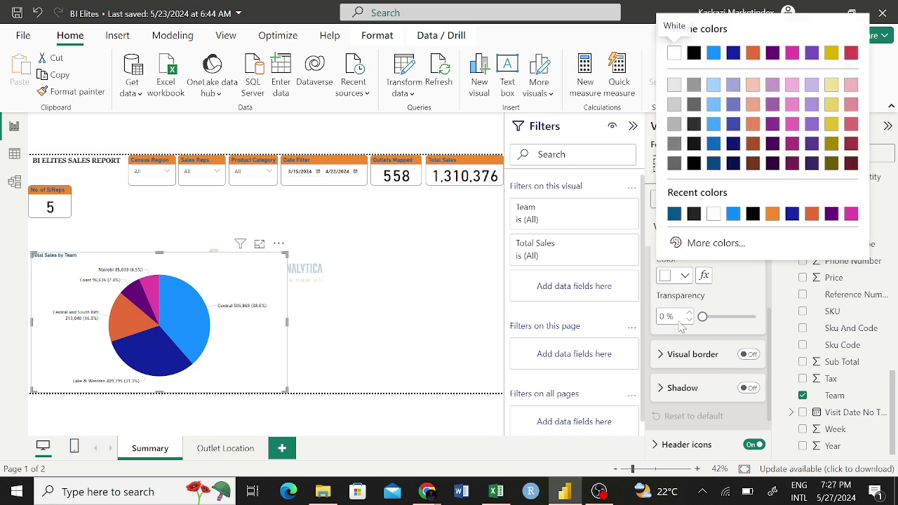
pyautogui.click(685, 277)
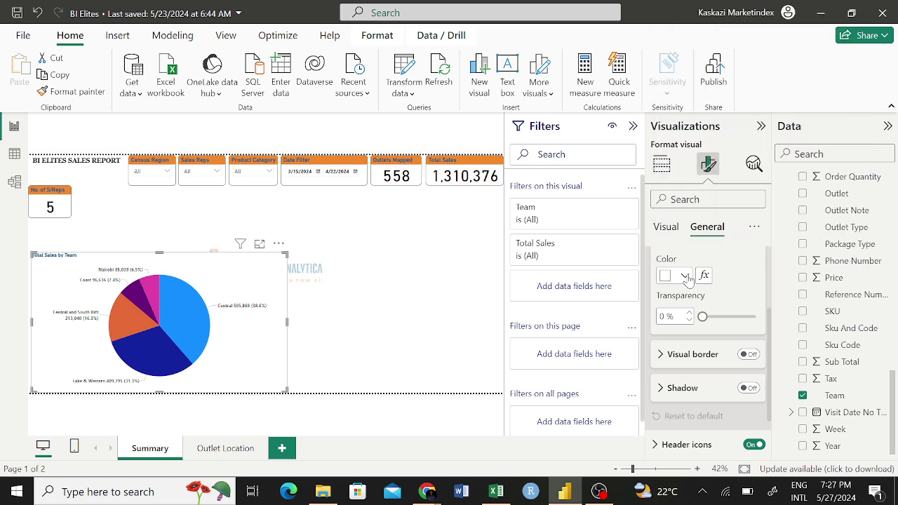
pyautogui.click(686, 276)
pyautogui.click(686, 276)
pyautogui.moveTo(703, 317); pyautogui.dragTo(761, 317)
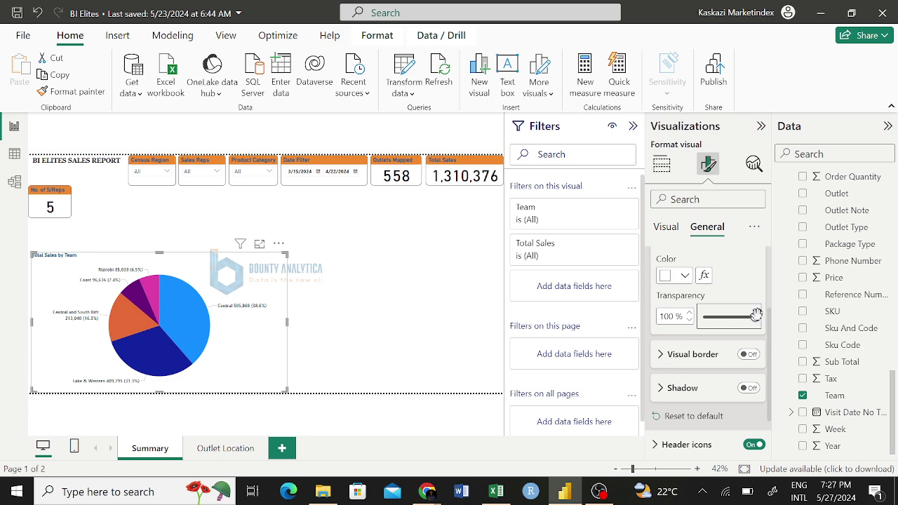
pyautogui.moveTo(756, 317); pyautogui.dragTo(746, 337)
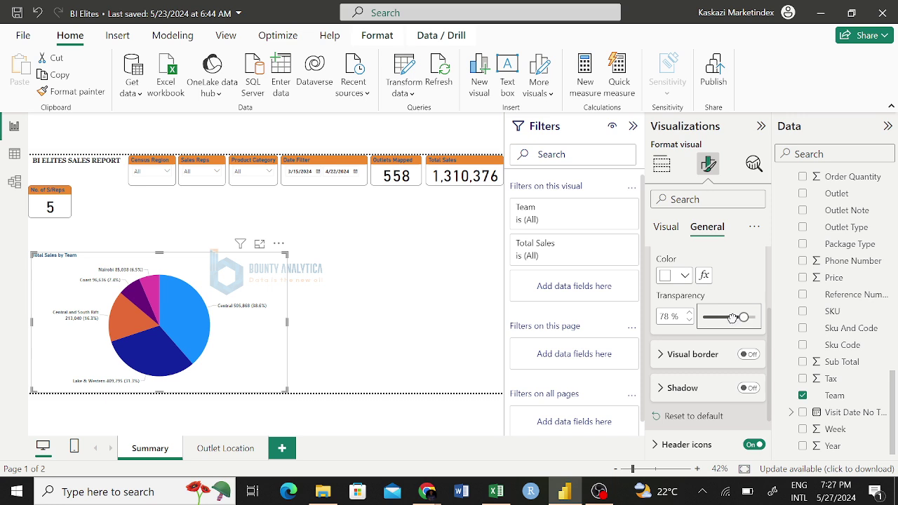
pyautogui.moveTo(732, 317); pyautogui.dragTo(756, 316)
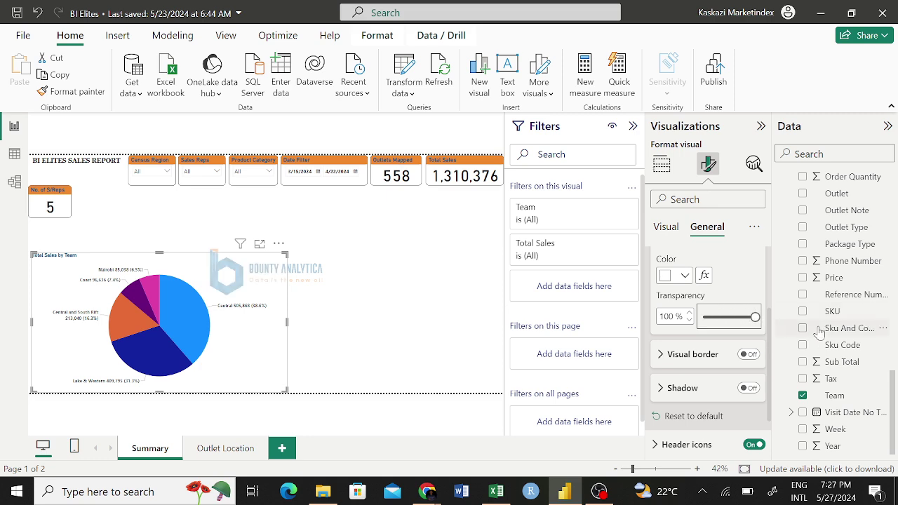
pyautogui.click(420, 284)
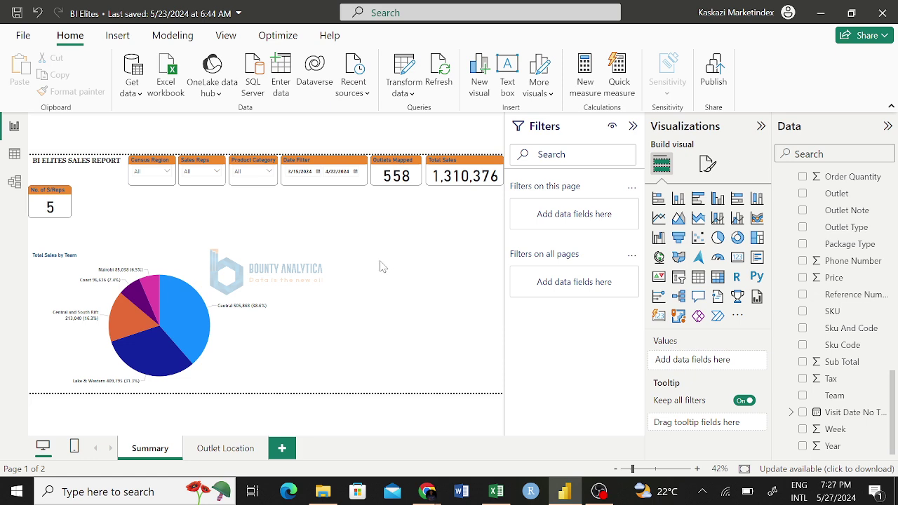
# Step: Shrink the pie chart in width and height, keeping it anchored in the lower-left corner of the report page
pyautogui.click(251, 359)
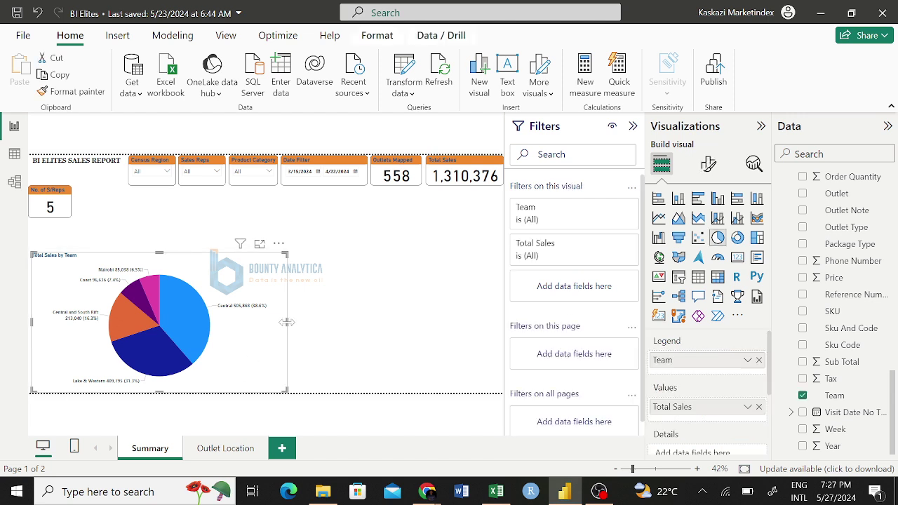
pyautogui.moveTo(286, 322); pyautogui.dragTo(219, 348)
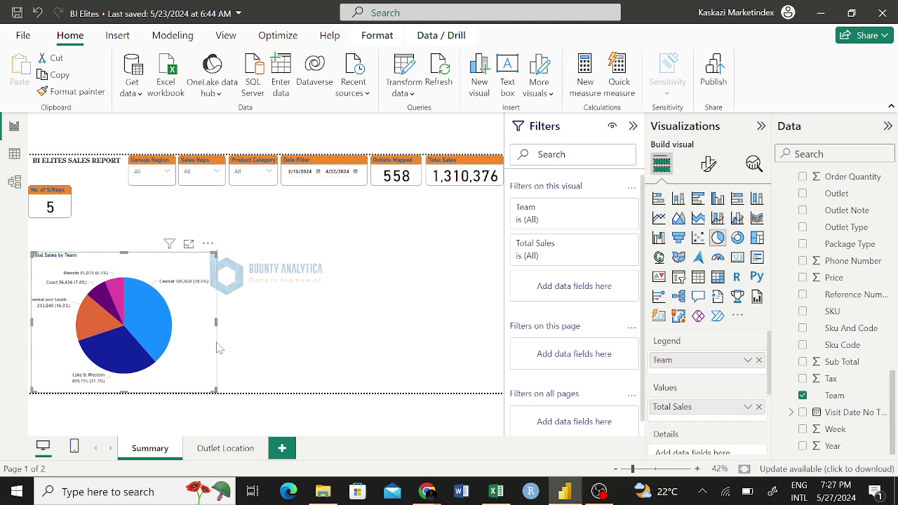
pyautogui.moveTo(216, 251); pyautogui.dragTo(190, 280)
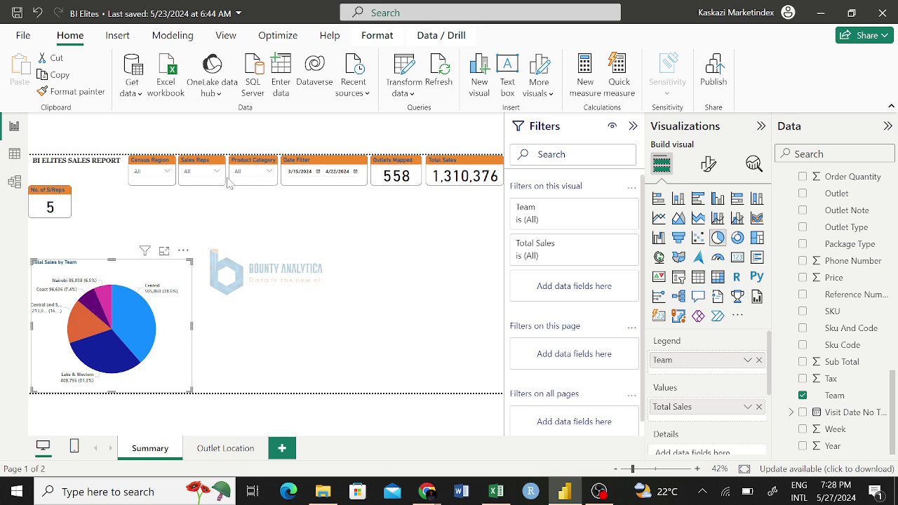
# Step: Examine the options offered by the Sales Reps and Product Category slicers
pyautogui.click(202, 173)
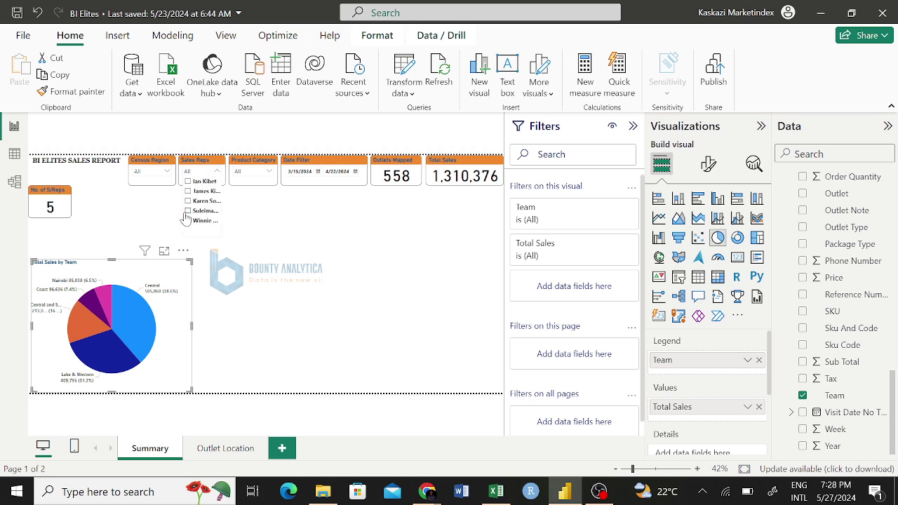
pyautogui.click(308, 228)
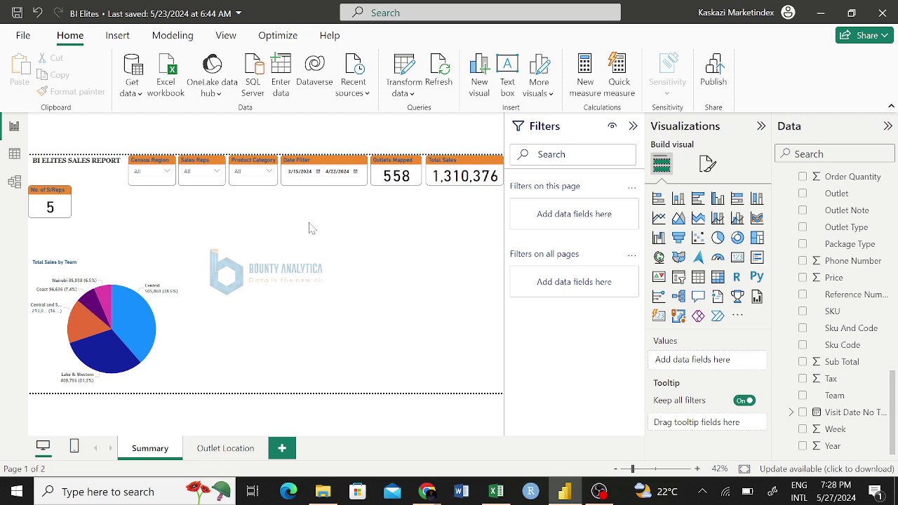
pyautogui.click(247, 175)
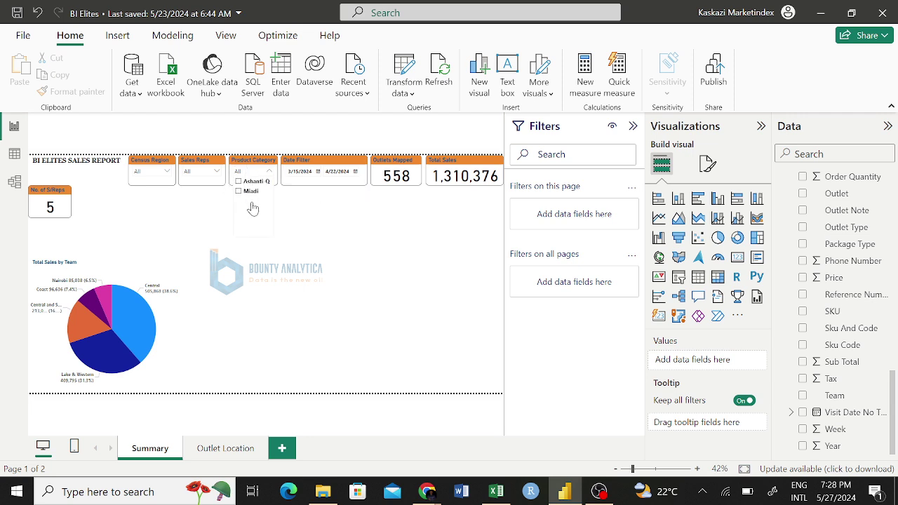
pyautogui.click(325, 306)
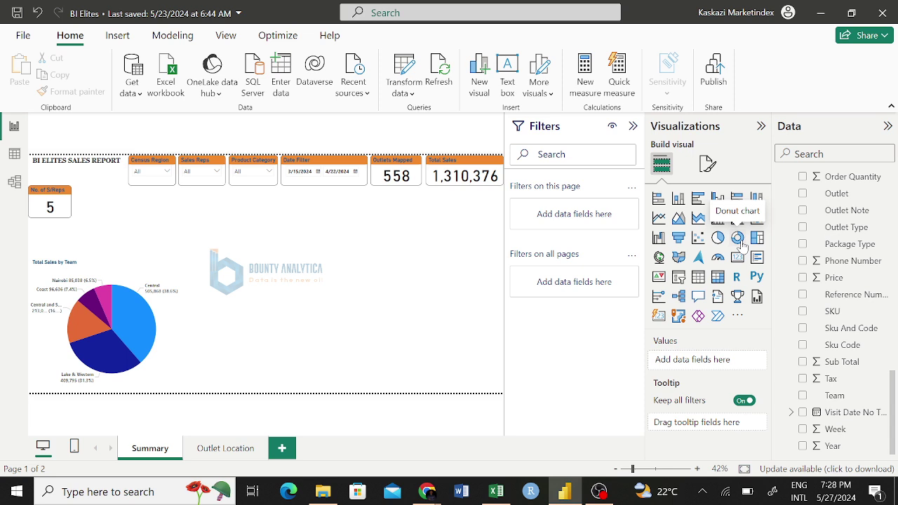
# Step: Insert a donut chart on the Summary page with the Total Sales measure as its values
pyautogui.click(737, 238)
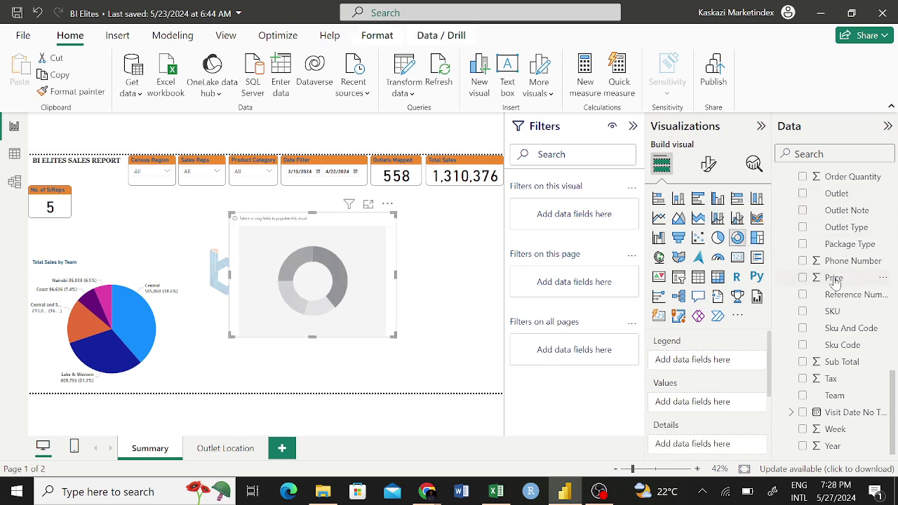
pyautogui.scroll(5, 831, 306)
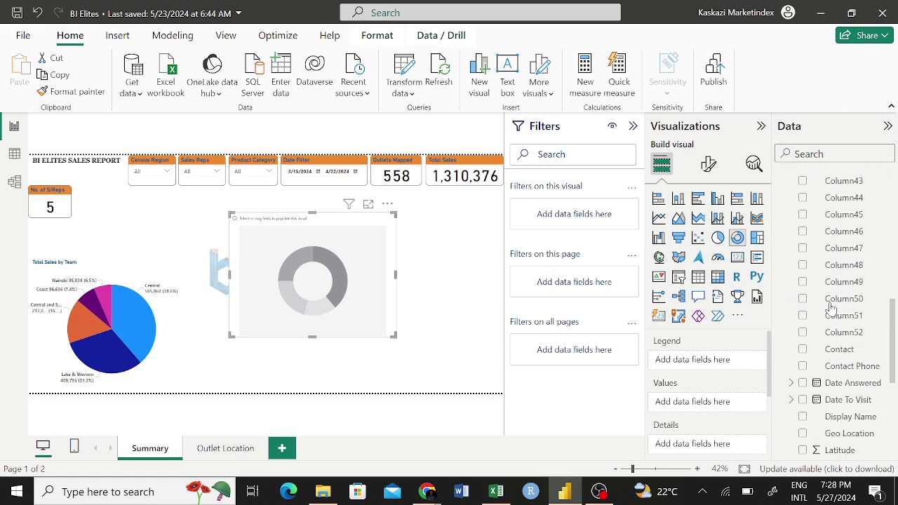
pyautogui.scroll(10, 830, 306)
pyautogui.click(782, 261)
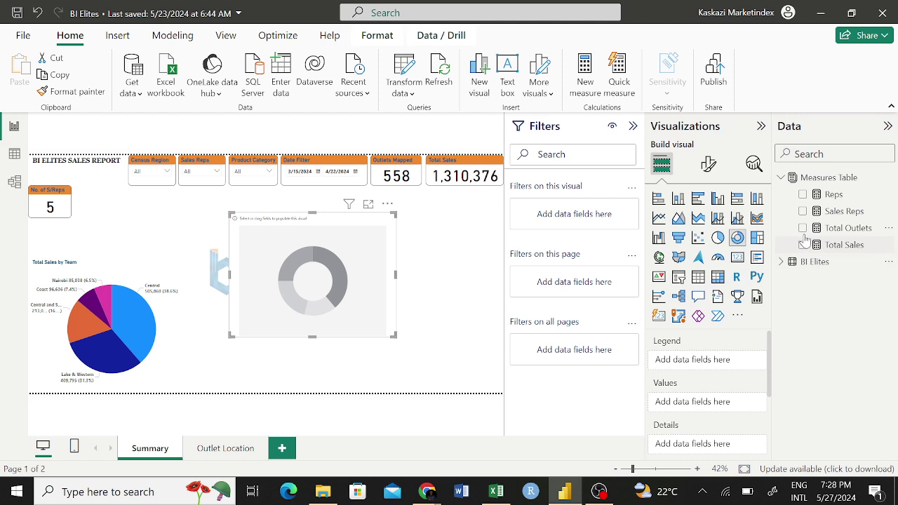
pyautogui.click(802, 245)
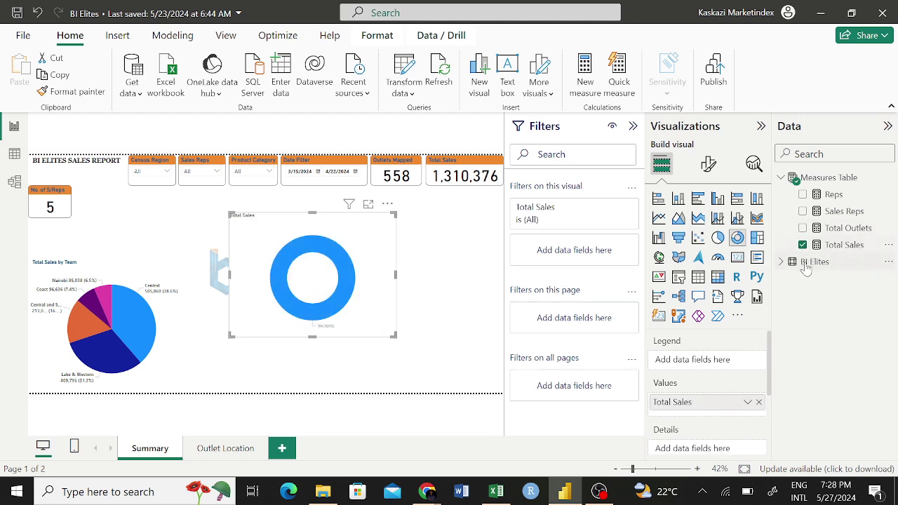
# Step: Add the Display Name field from the BI Elites table as the donut chart's legend
pyautogui.click(782, 262)
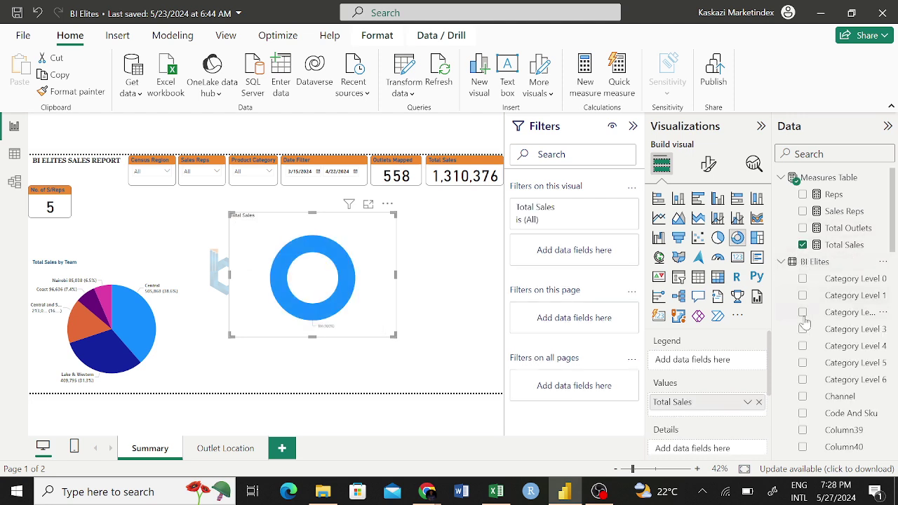
pyautogui.scroll(-10, 830, 365)
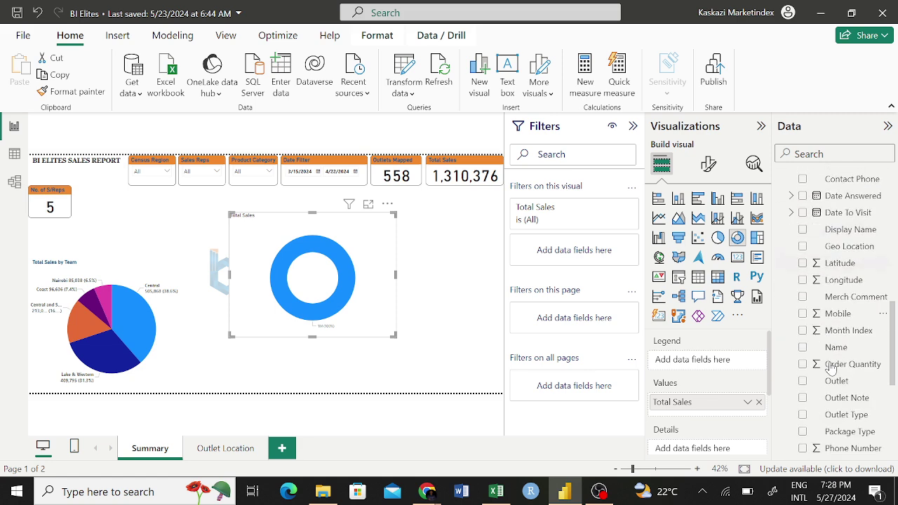
pyautogui.scroll(-6, 832, 368)
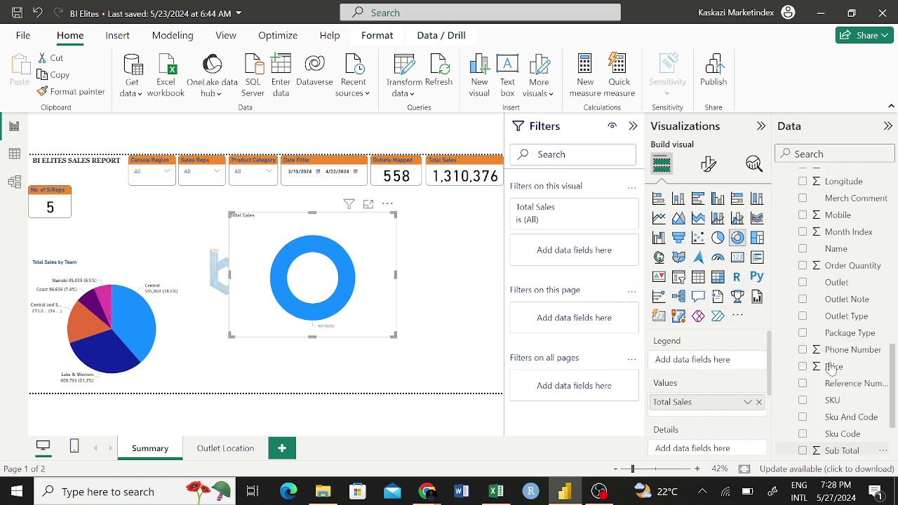
pyautogui.scroll(-3, 831, 369)
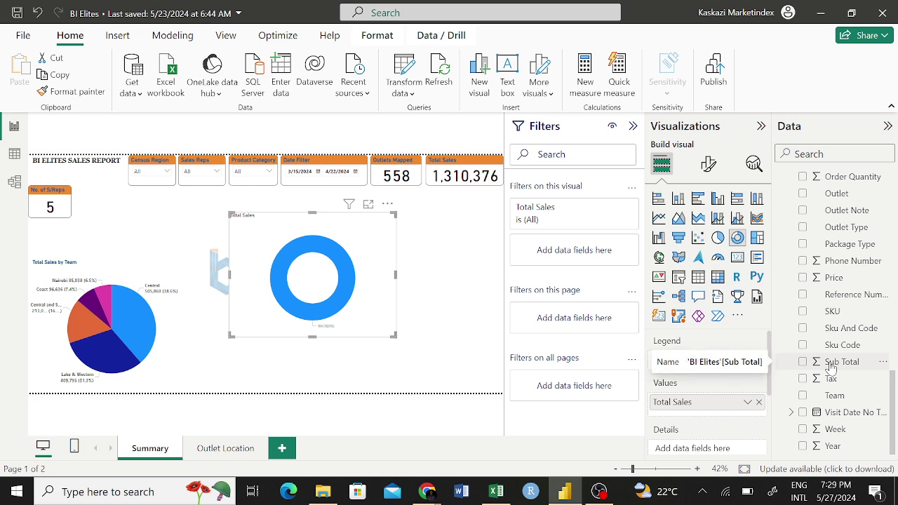
pyautogui.scroll(3, 831, 368)
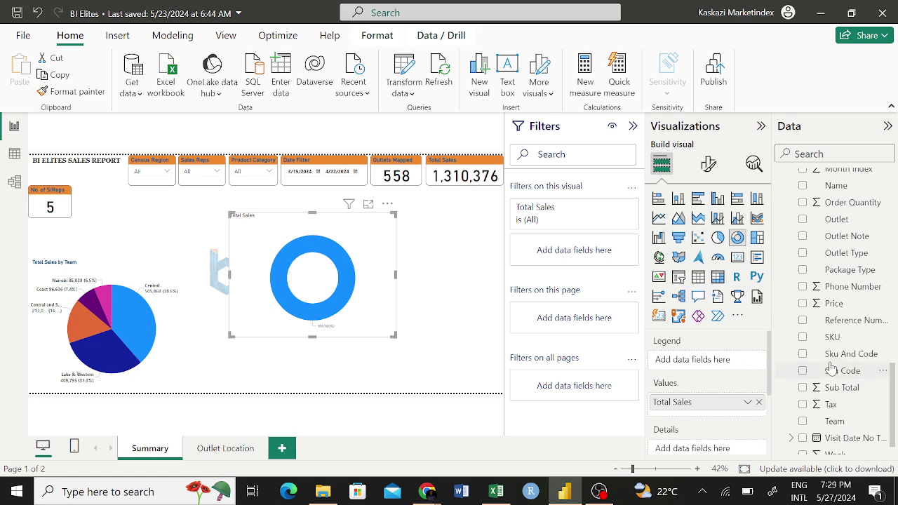
pyautogui.scroll(-3, 831, 368)
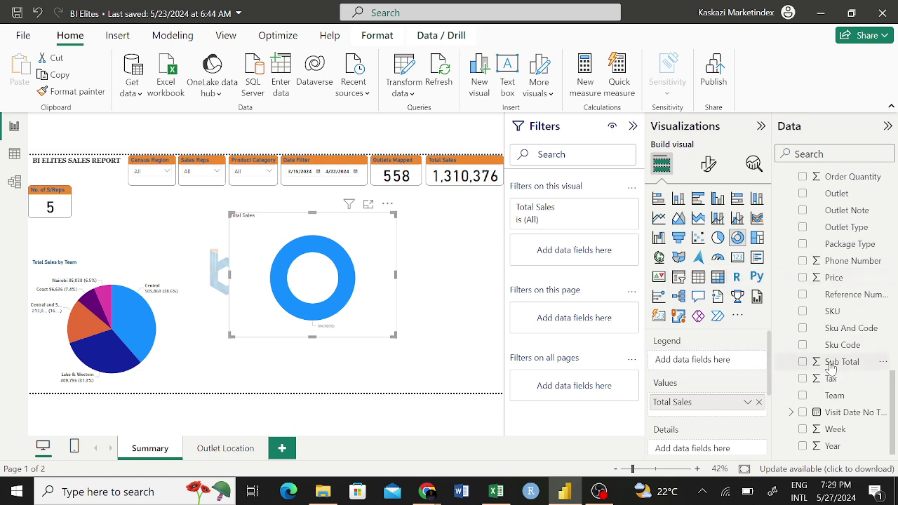
pyautogui.scroll(5, 830, 368)
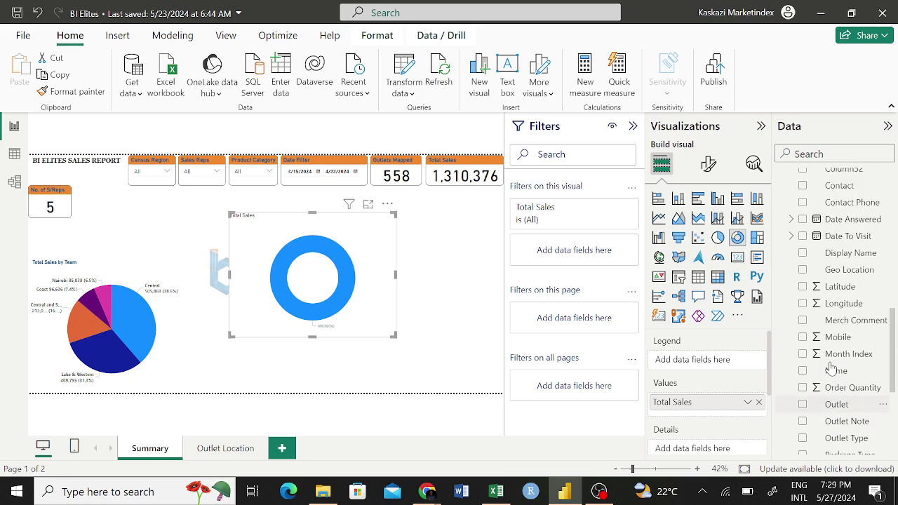
pyautogui.scroll(1, 831, 368)
pyautogui.click(804, 272)
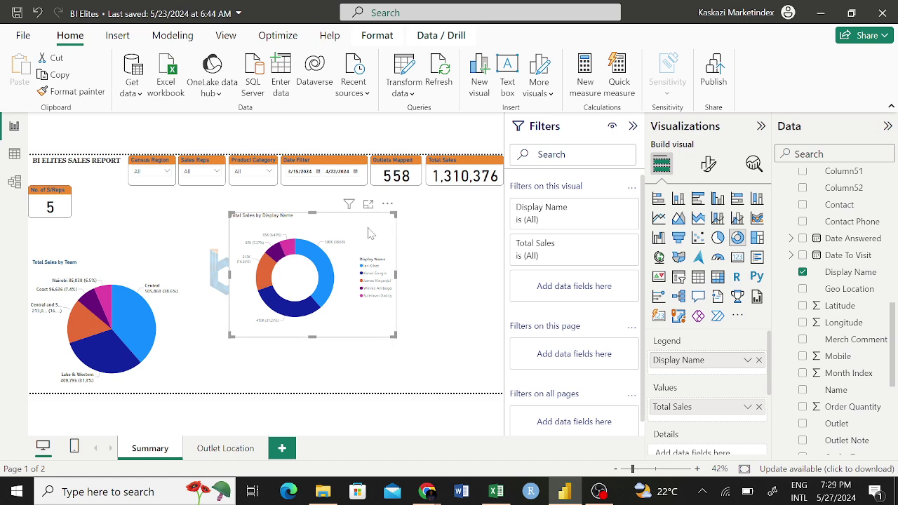
# Step: Move the donut chart to the right of the pie chart and copy the pie chart's formatting onto it
pyautogui.moveTo(370, 234); pyautogui.dragTo(427, 280)
pyautogui.click(142, 272)
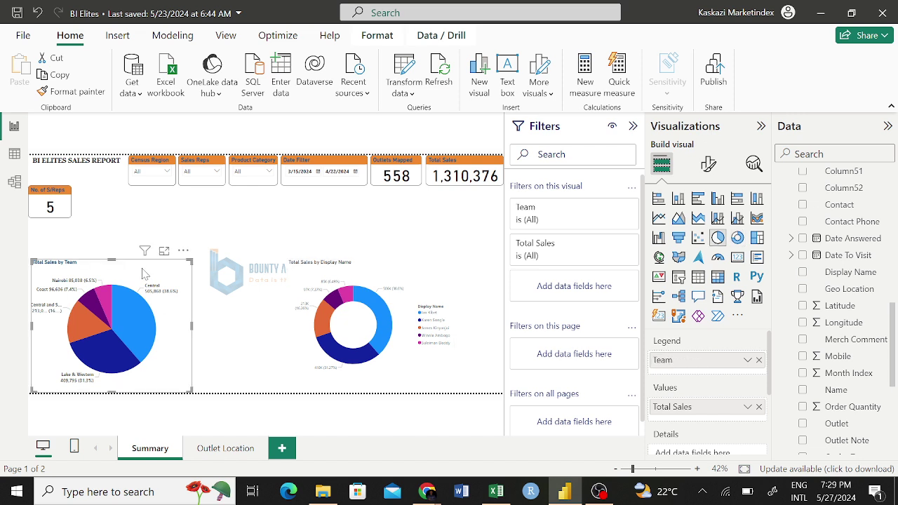
pyautogui.click(87, 93)
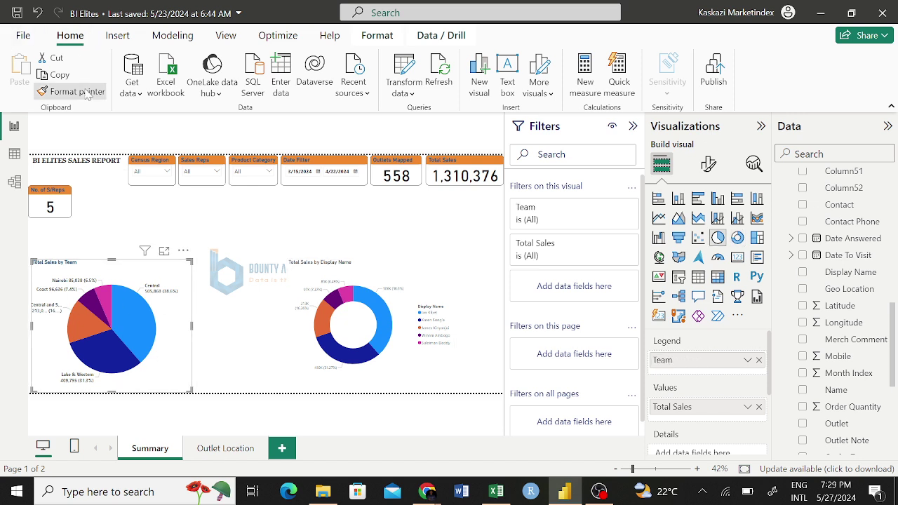
pyautogui.click(432, 365)
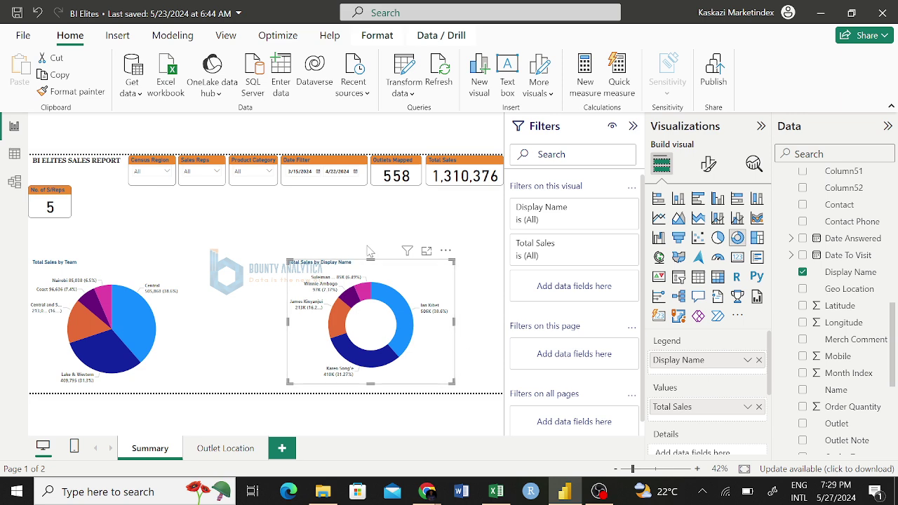
# Step: Move the donut chart to the page's lower-right corner and enlarge it slightly to align its top edge with the pie chart's
pyautogui.moveTo(355, 286)
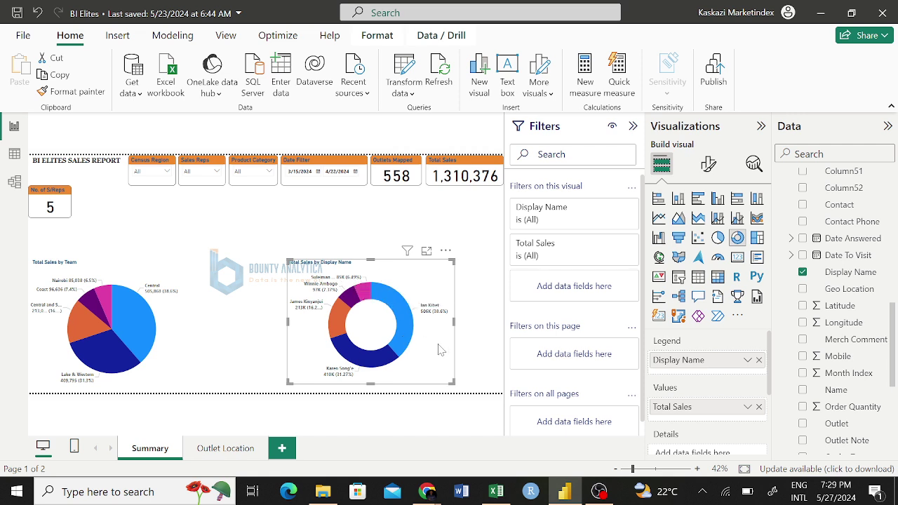
pyautogui.moveTo(447, 355); pyautogui.dragTo(497, 364)
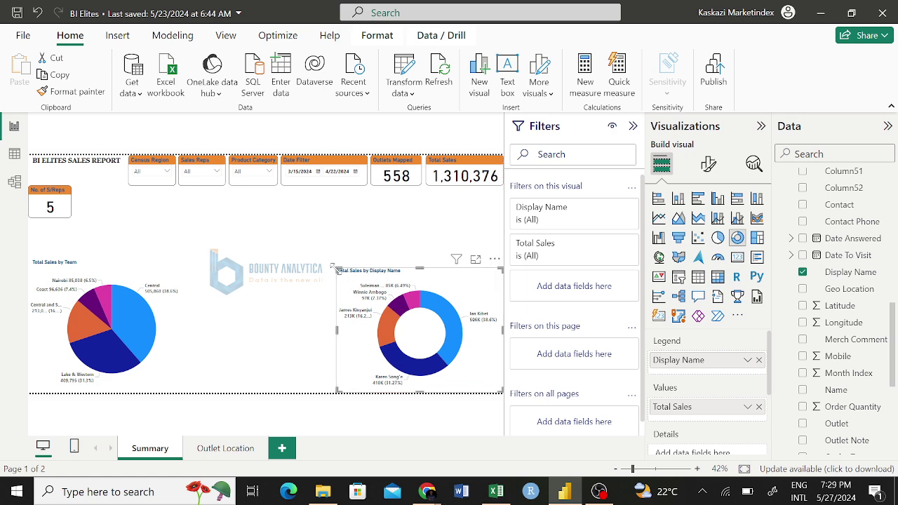
pyautogui.moveTo(338, 269); pyautogui.dragTo(337, 268)
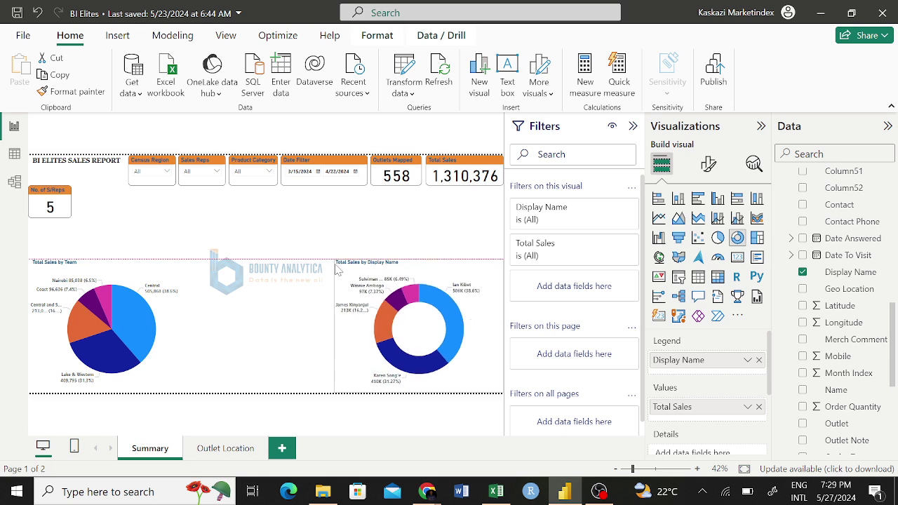
# Step: Reduce the heights of the donut chart and the pie chart from above, keeping their top edges aligned
pyautogui.moveTo(338, 270); pyautogui.dragTo(336, 264)
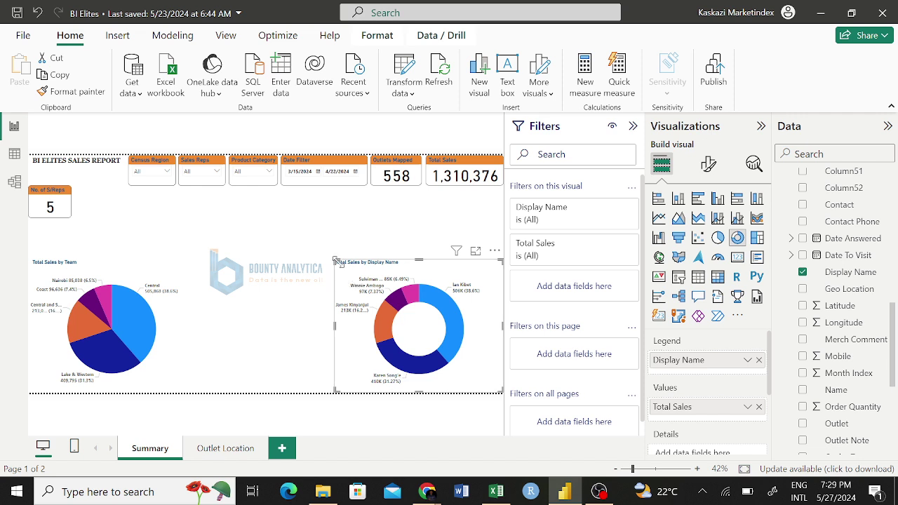
pyautogui.moveTo(334, 258); pyautogui.dragTo(340, 282)
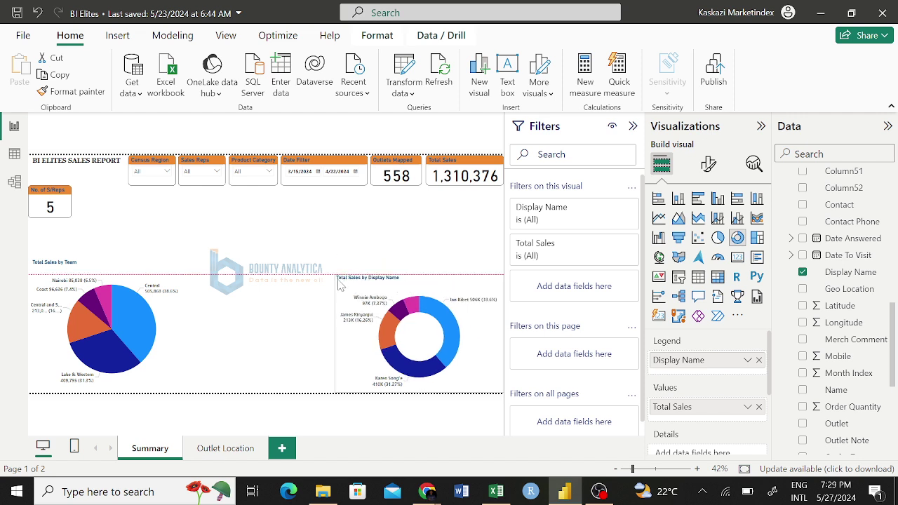
pyautogui.click(165, 271)
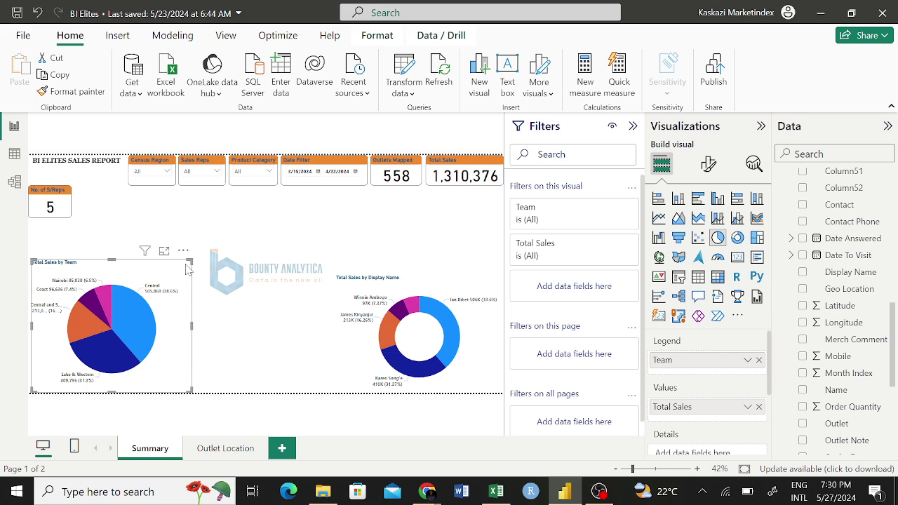
pyautogui.moveTo(188, 259); pyautogui.dragTo(188, 277)
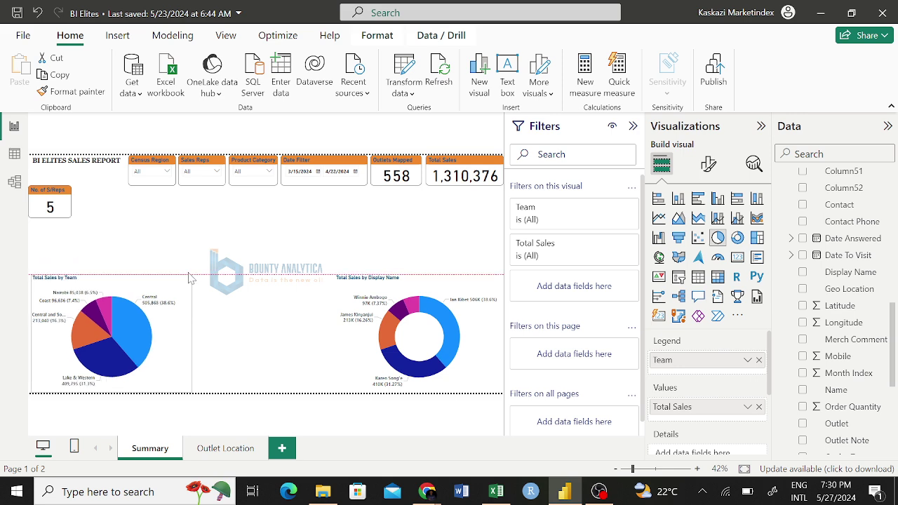
pyautogui.click(320, 275)
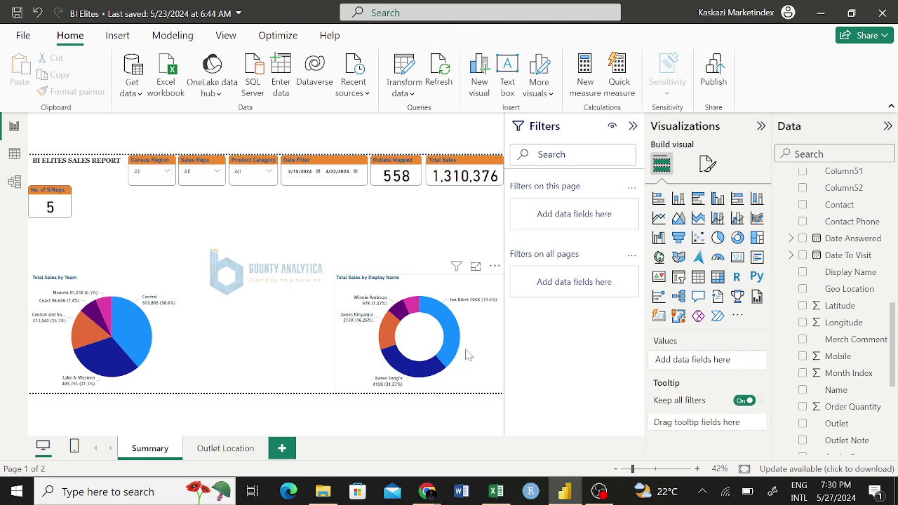
pyautogui.moveTo(333, 384); pyautogui.dragTo(537, 391)
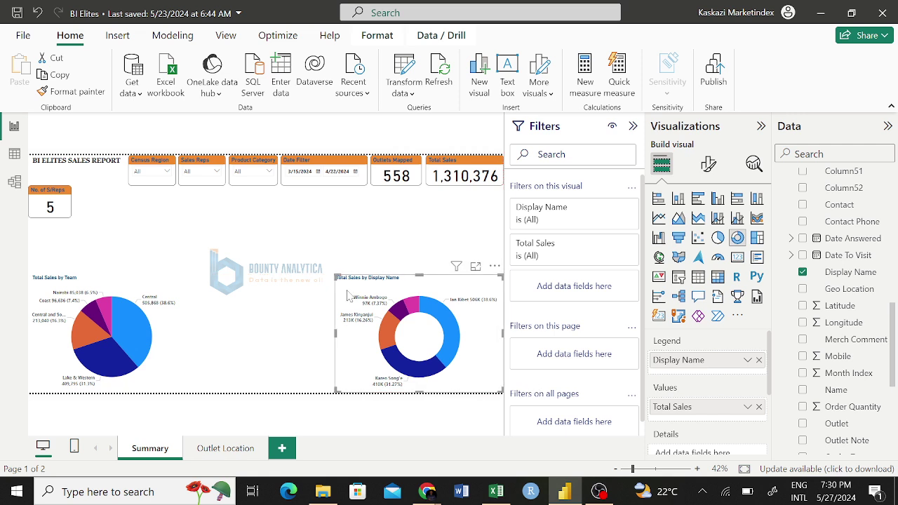
# Step: Insert a clustered column chart on the Summary page showing the Total Outlets measure by Team from the BI Elites table
pyautogui.click(407, 215)
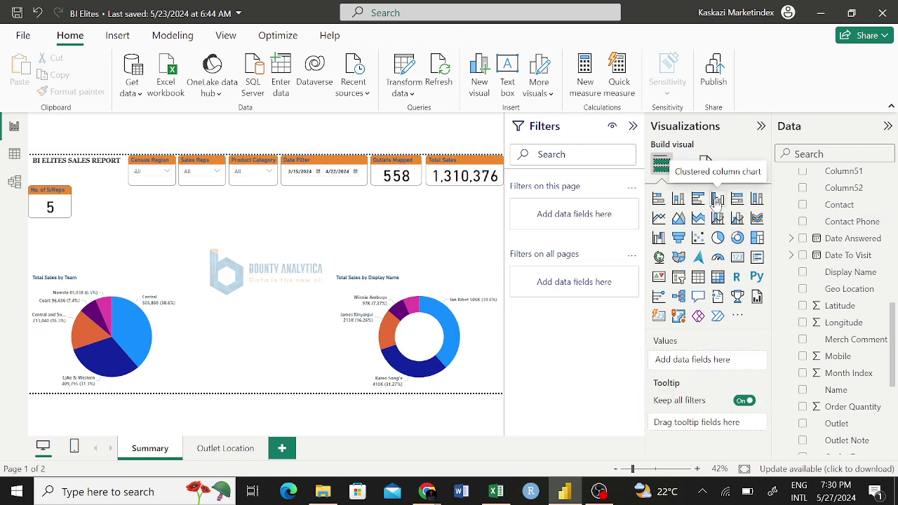
pyautogui.click(716, 200)
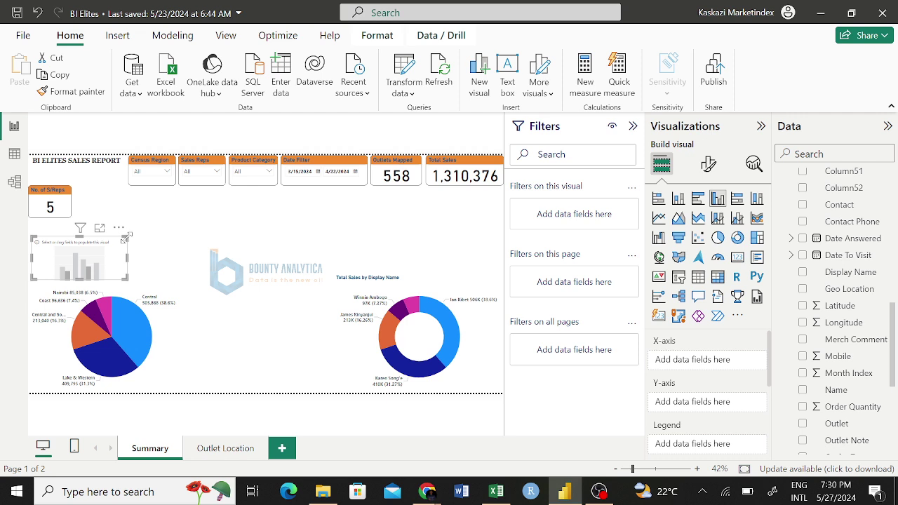
pyautogui.moveTo(124, 239); pyautogui.dragTo(134, 222)
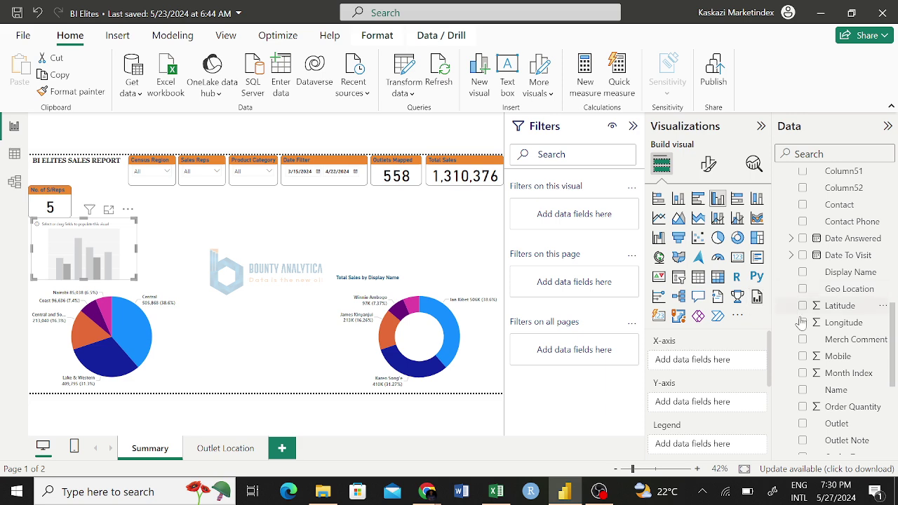
pyautogui.scroll(10, 839, 224)
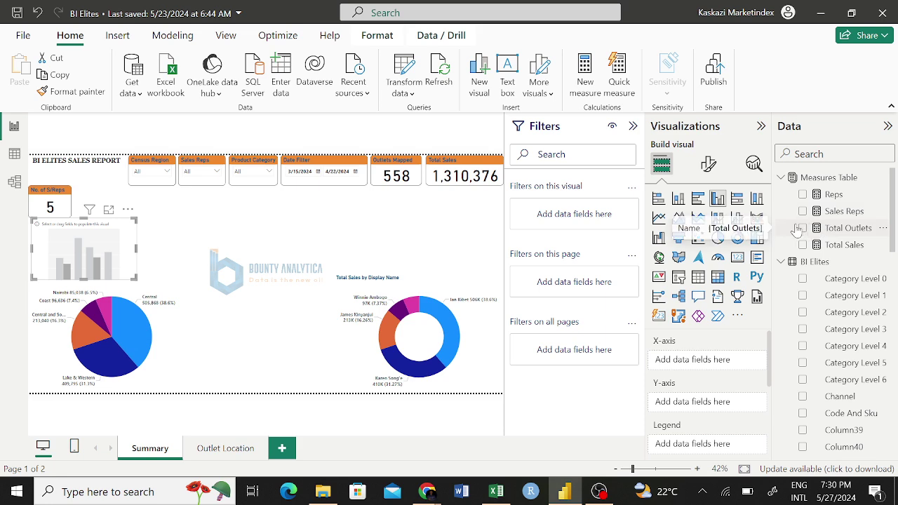
pyautogui.click(804, 228)
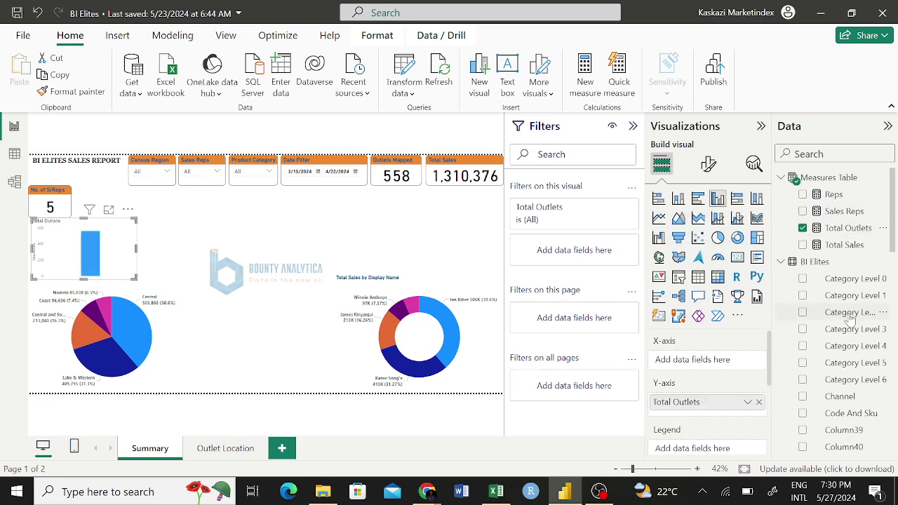
pyautogui.scroll(-15, 857, 374)
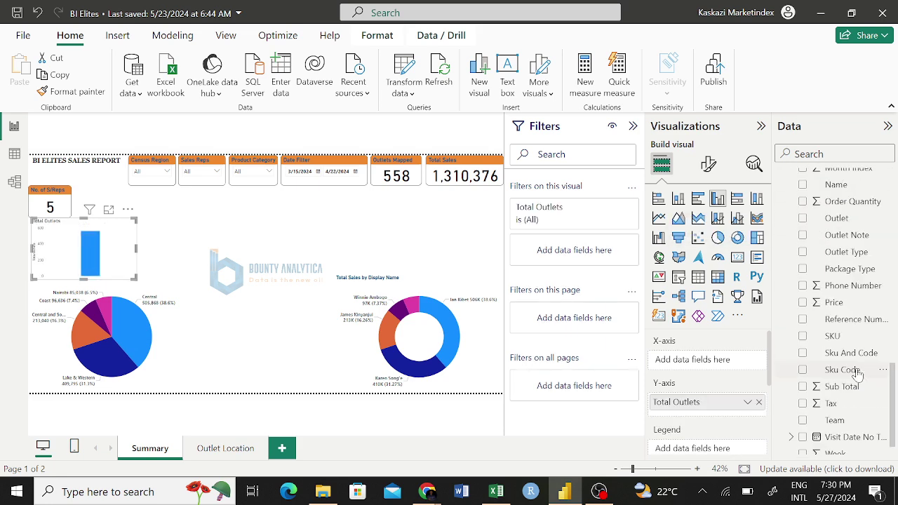
pyautogui.click(803, 420)
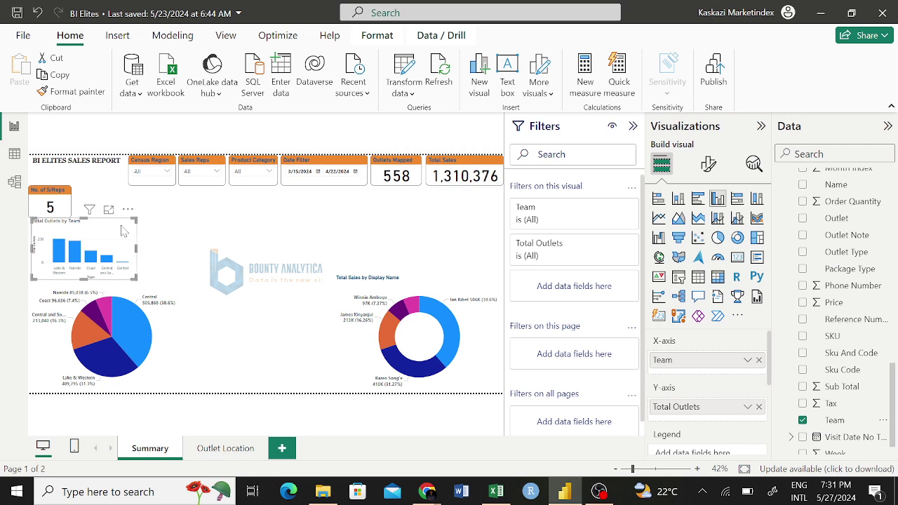
# Step: Move the column chart above the donut chart, widen it to the donut chart's width and extend it up to the summary cards
pyautogui.moveTo(127, 241); pyautogui.dragTo(491, 235)
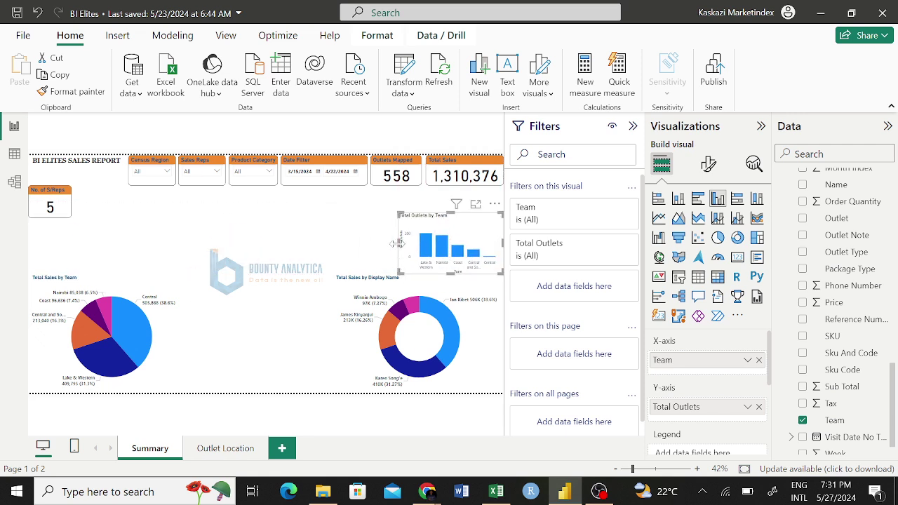
pyautogui.moveTo(398, 242); pyautogui.dragTo(335, 242)
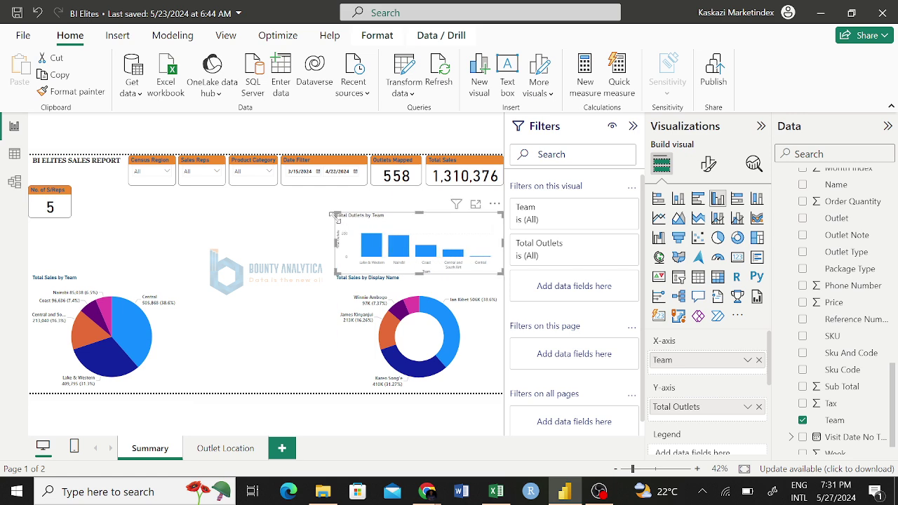
pyautogui.moveTo(332, 210); pyautogui.dragTo(334, 188)
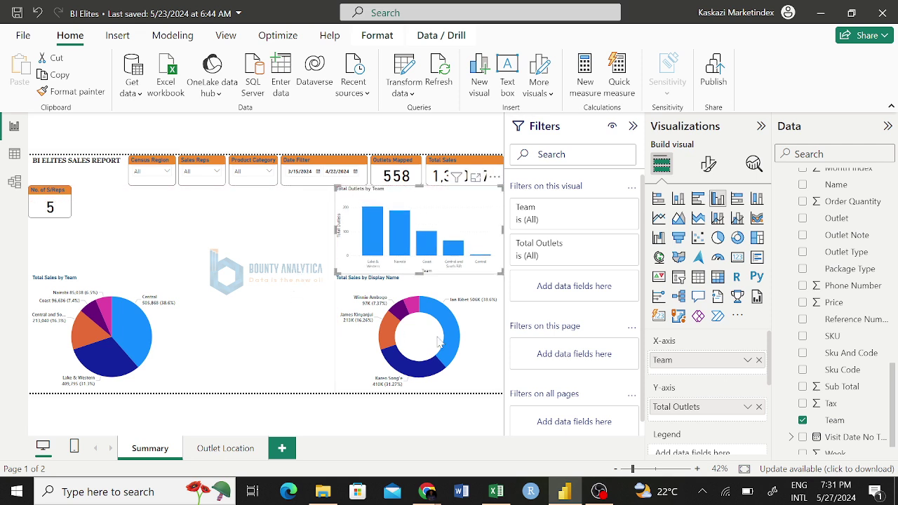
# Step: Copy the donut chart's formatting onto the column chart with Format painter
pyautogui.click(480, 364)
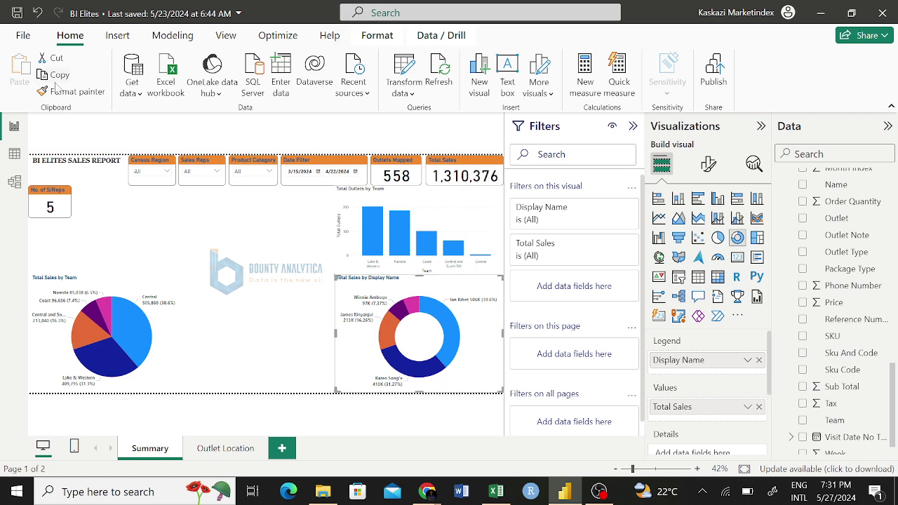
pyautogui.click(68, 91)
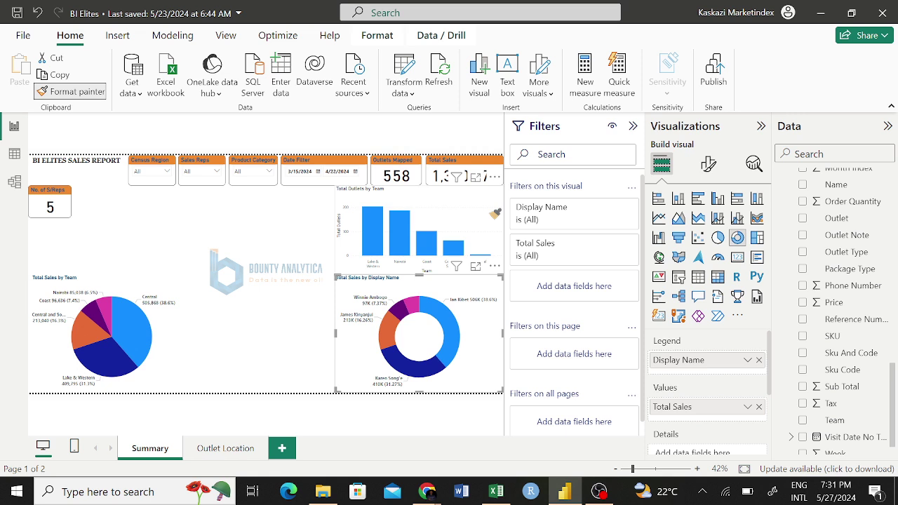
pyautogui.click(489, 213)
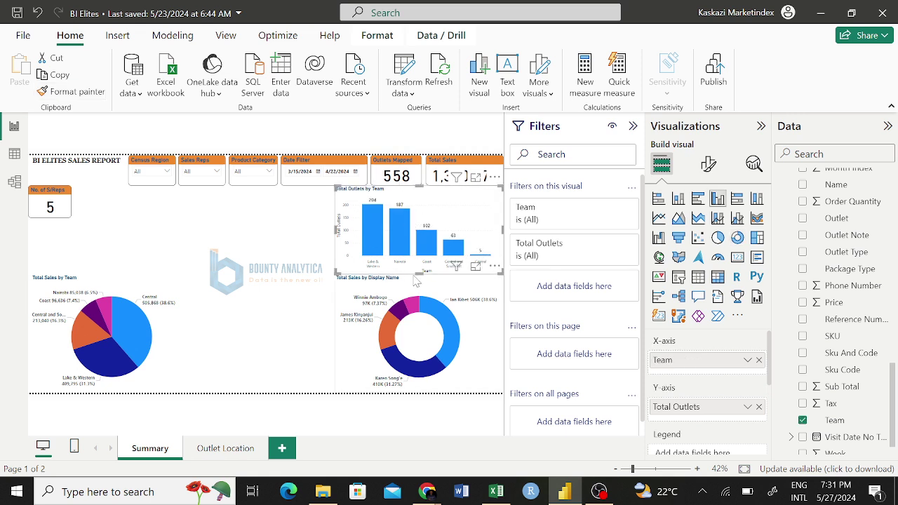
pyautogui.click(260, 203)
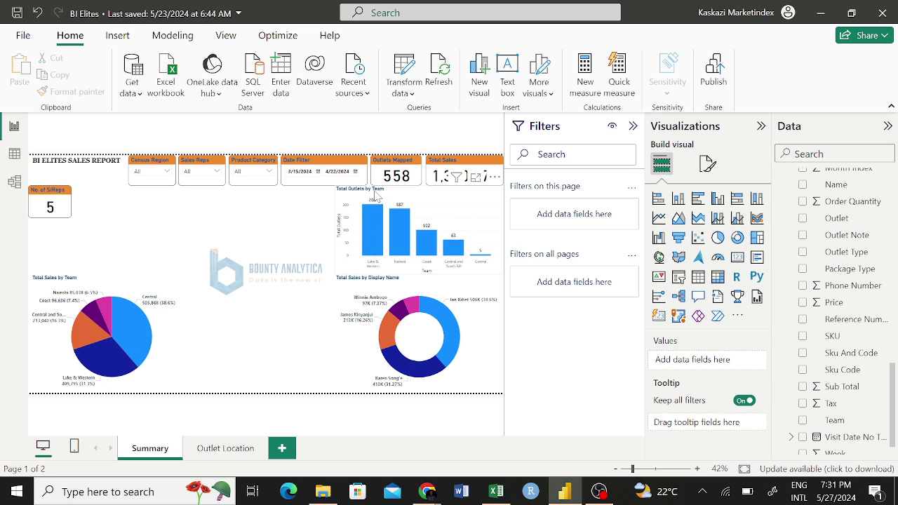
# Step: Change the column chart's title text to "Outlets by Region"
pyautogui.click(377, 196)
pyautogui.click(709, 166)
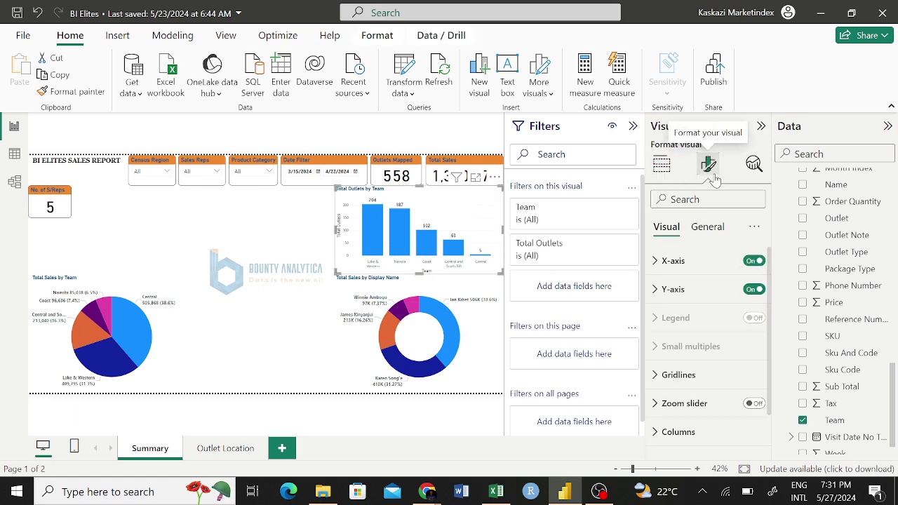
pyautogui.click(708, 228)
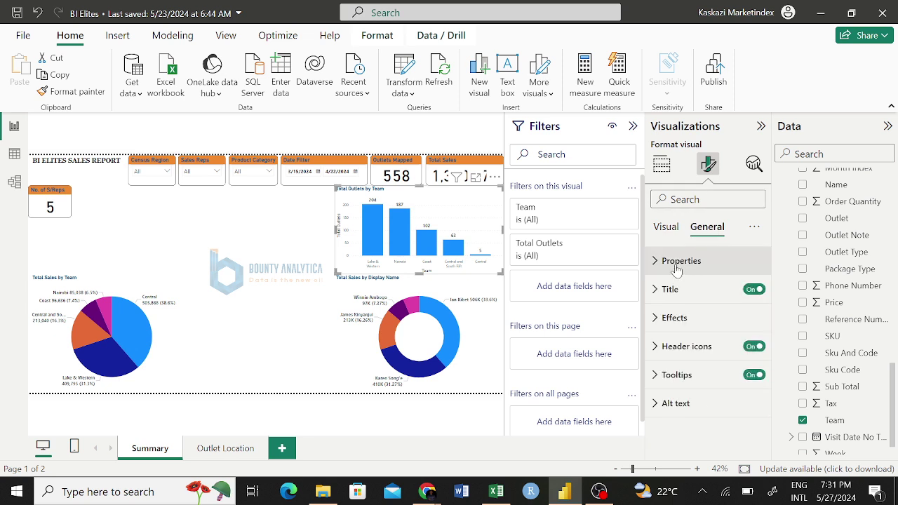
pyautogui.click(669, 289)
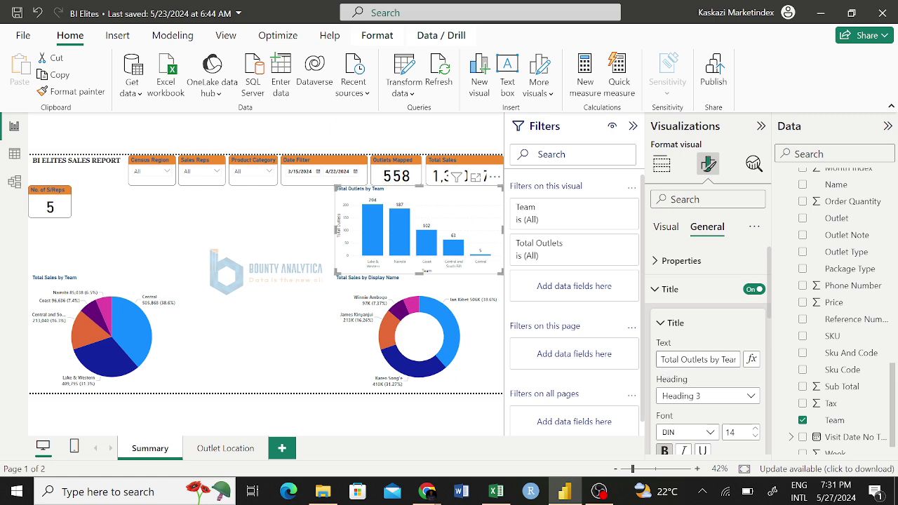
pyautogui.hotkey('ctrl', 'a')
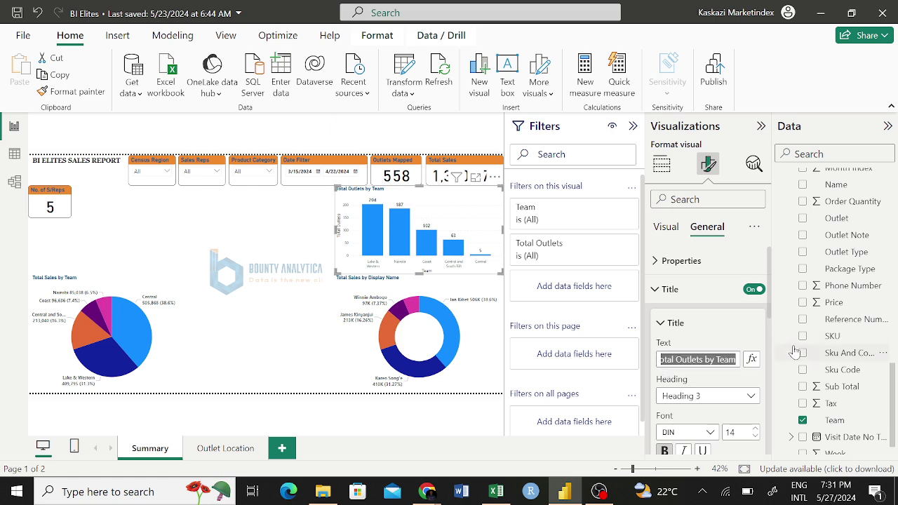
pyautogui.write('Duy')
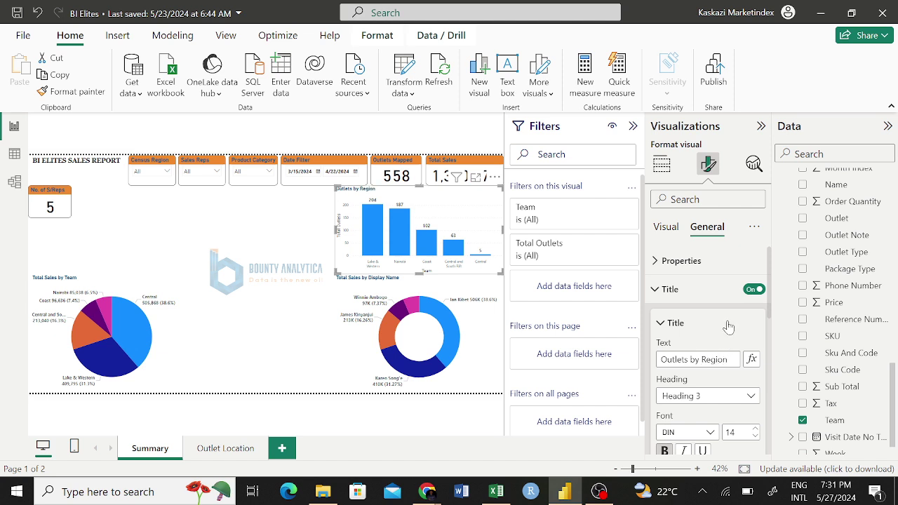
pyautogui.click(729, 326)
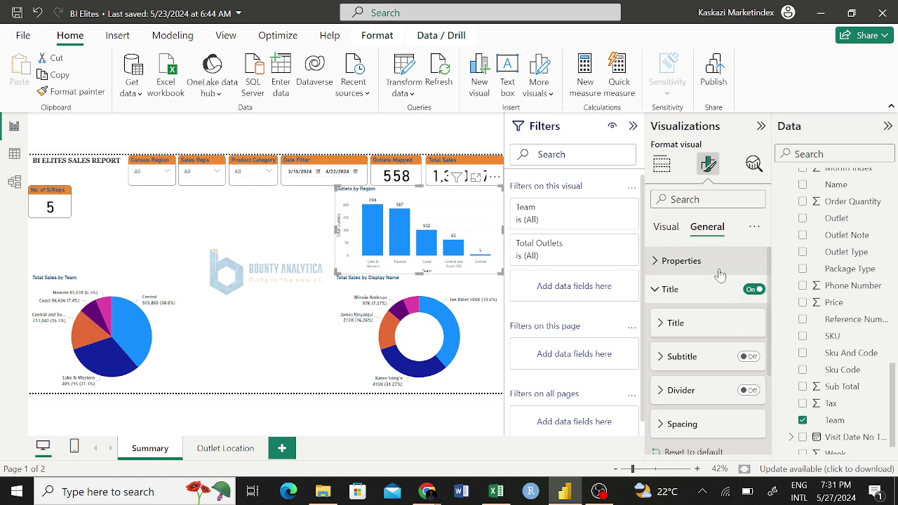
pyautogui.click(660, 289)
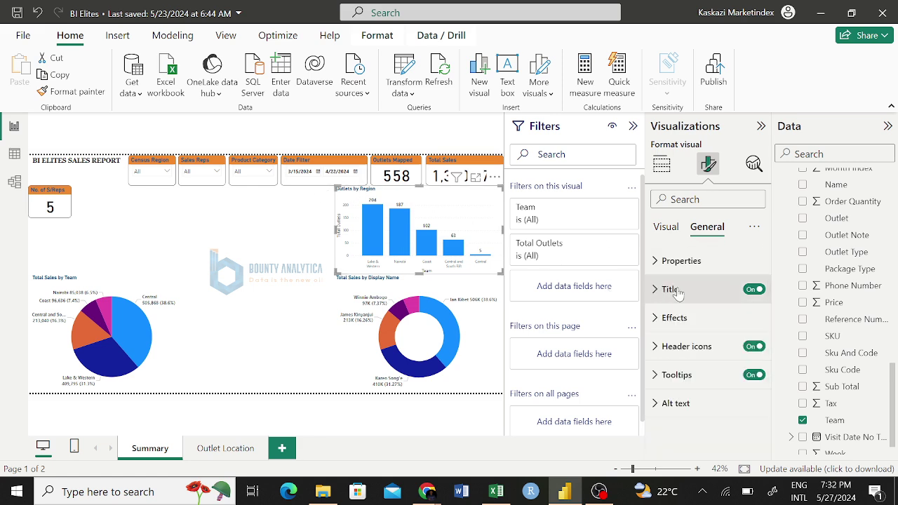
# Step: Set the column chart's X-axis values to font size 11 and bold
pyautogui.click(665, 229)
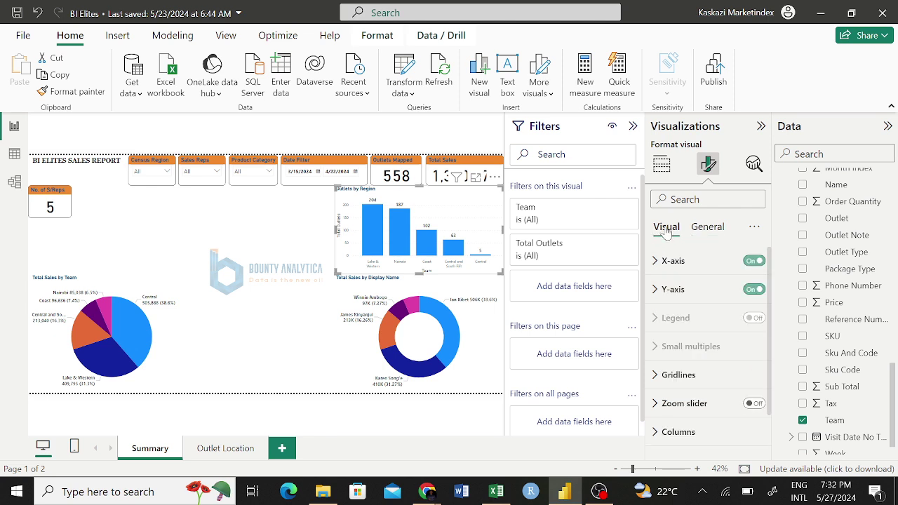
pyautogui.click(655, 261)
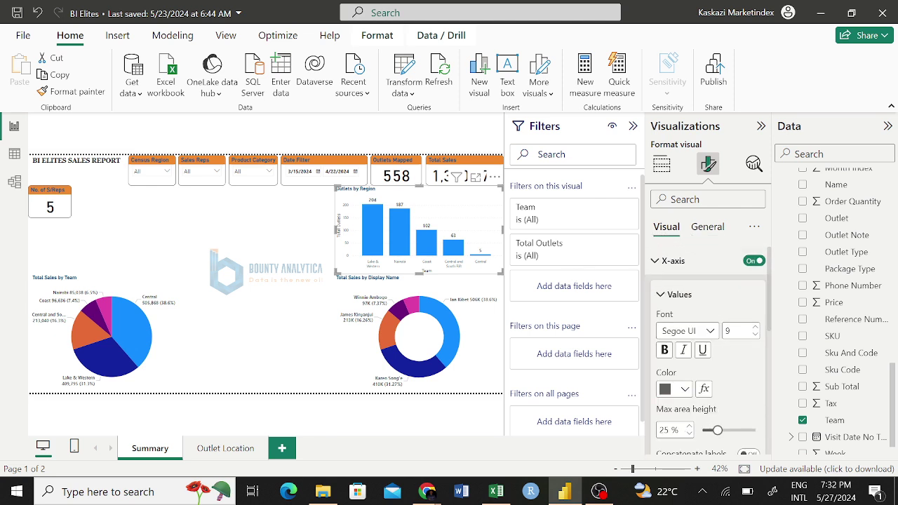
pyautogui.click(755, 328)
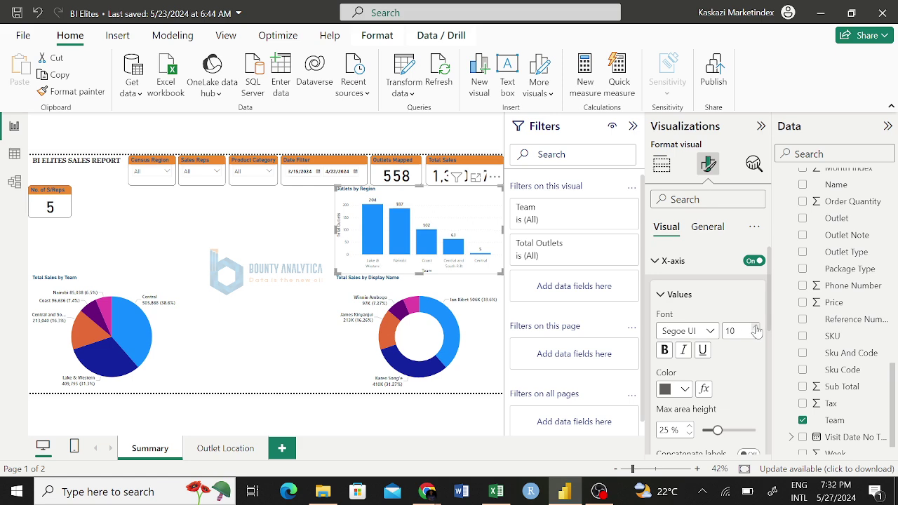
pyautogui.click(755, 327)
pyautogui.click(755, 328)
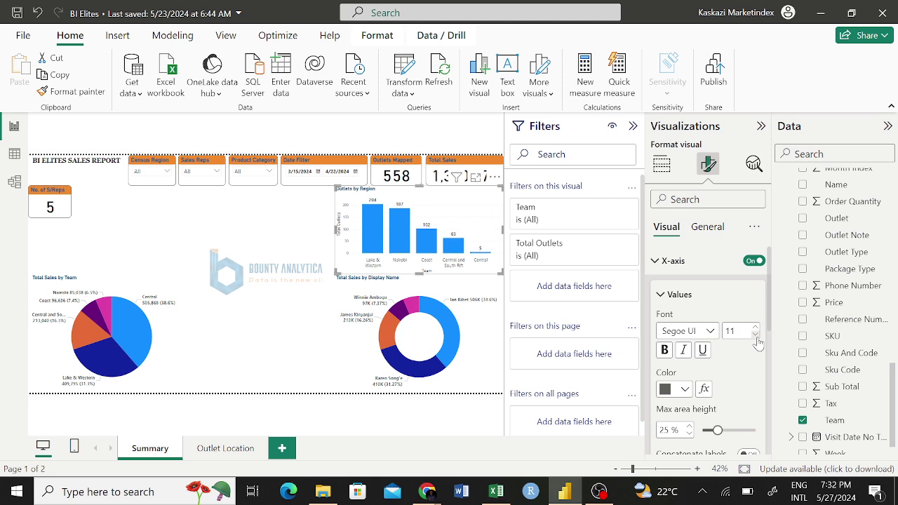
pyautogui.click(755, 328)
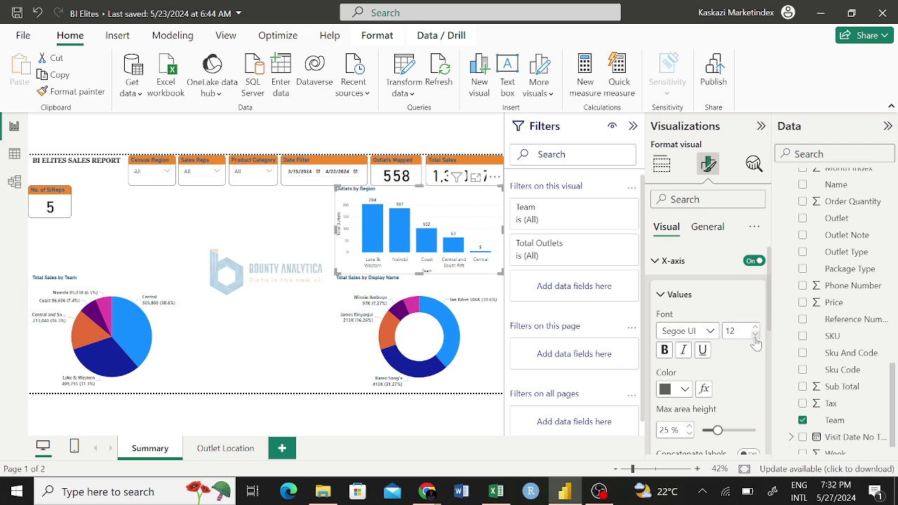
pyautogui.click(755, 335)
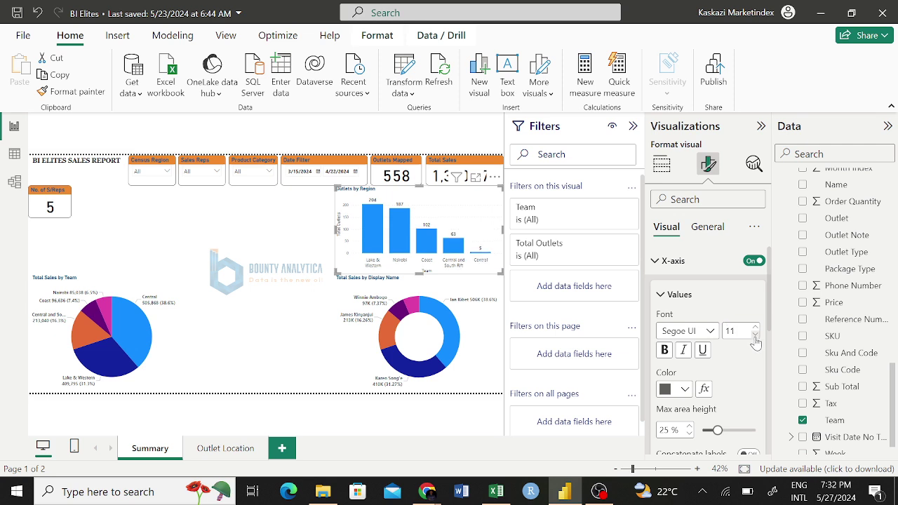
pyautogui.click(666, 351)
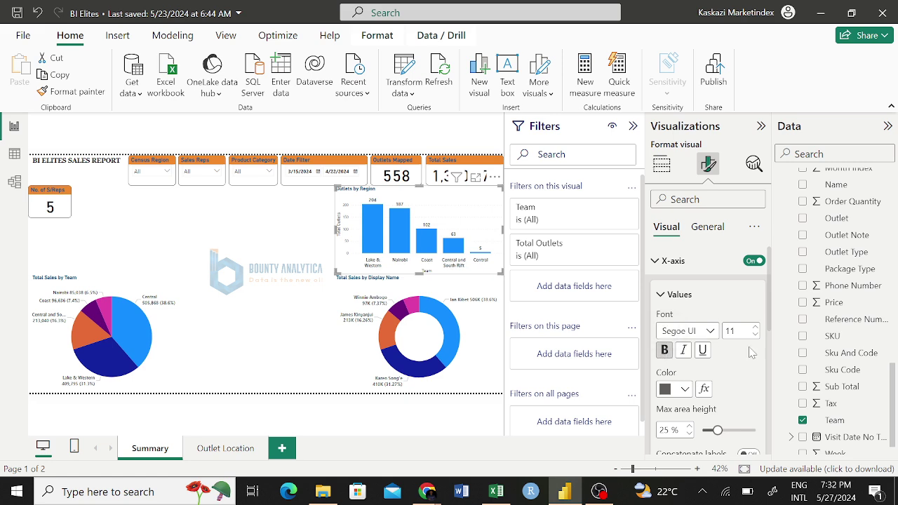
pyautogui.click(661, 296)
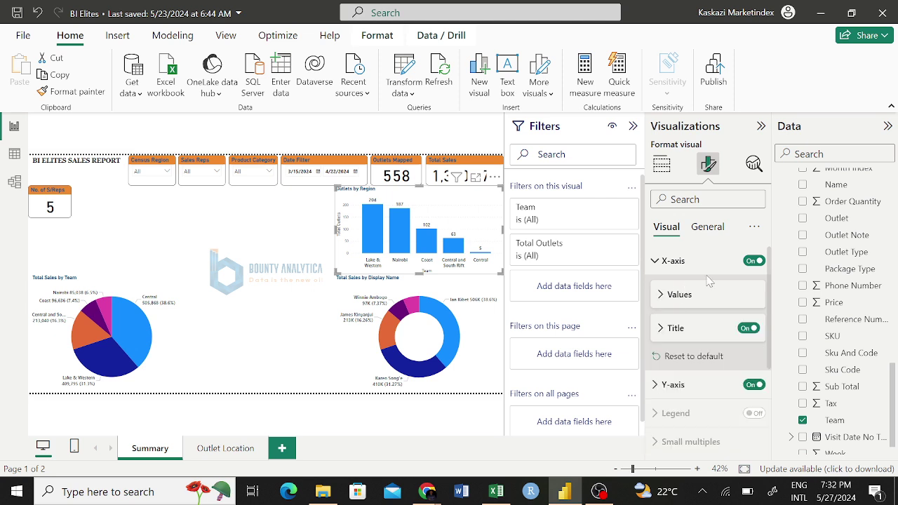
# Step: Set the column chart's X-axis title text to "Census Region"
pyautogui.click(660, 334)
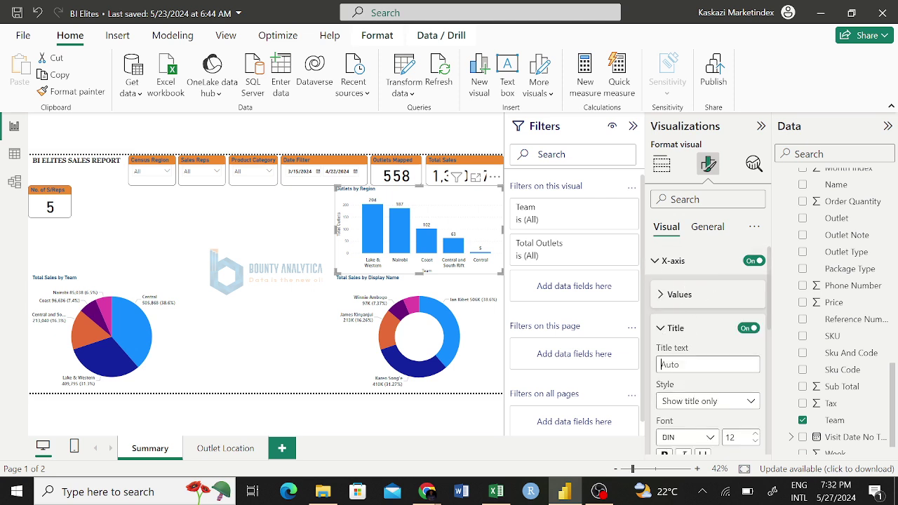
pyautogui.write('Re')
pyautogui.press('BackSpace')
pyautogui.press('BackSpace')
pyautogui.write('Census Reg')
pyautogui.press('Return')
# Step: Make the column chart's X-axis title bold at font size 13
pyautogui.scroll(-2, 691, 400)
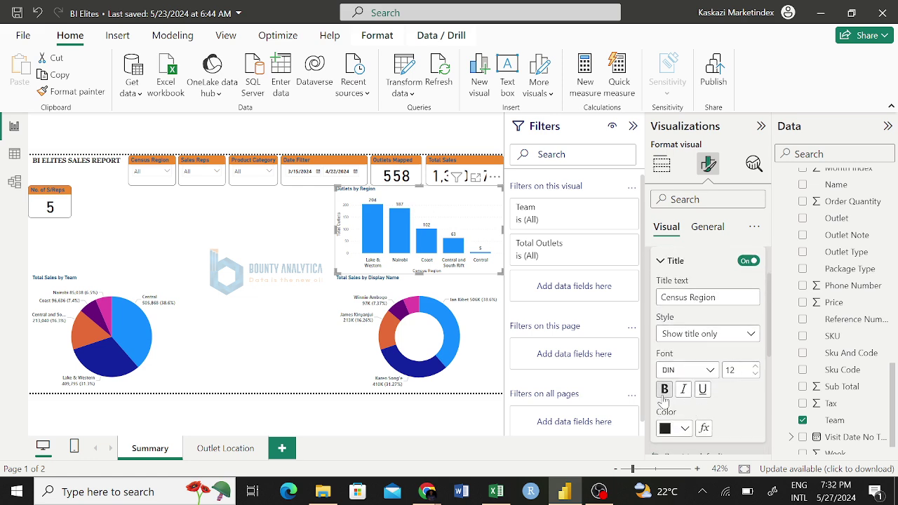
pyautogui.click(665, 391)
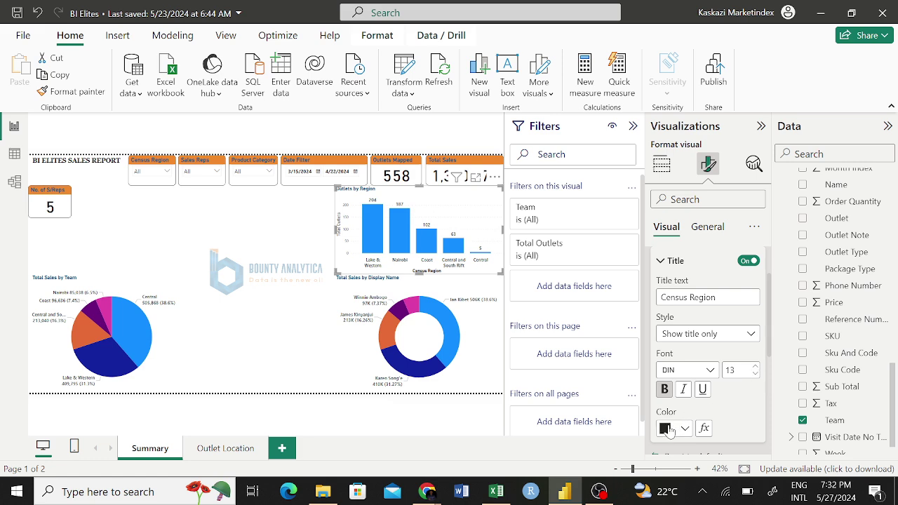
pyautogui.click(662, 265)
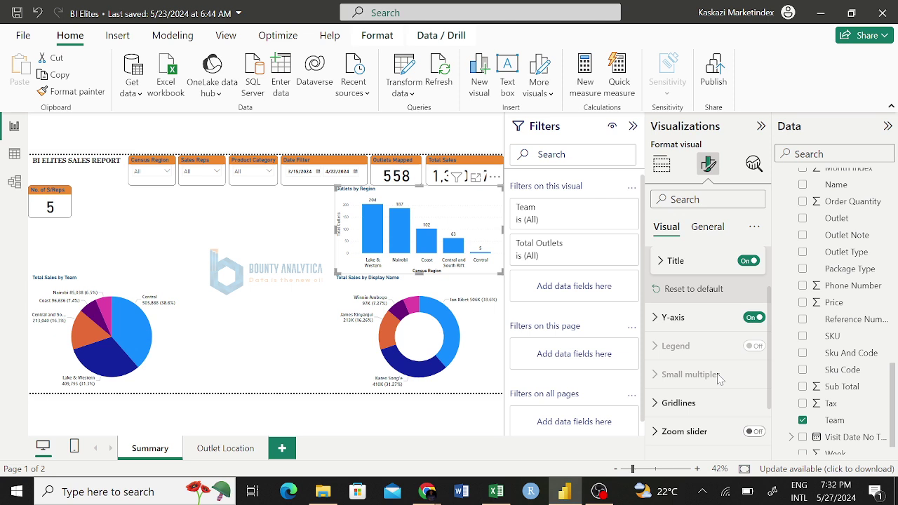
pyautogui.scroll(-1, 719, 379)
pyautogui.scroll(2, 719, 379)
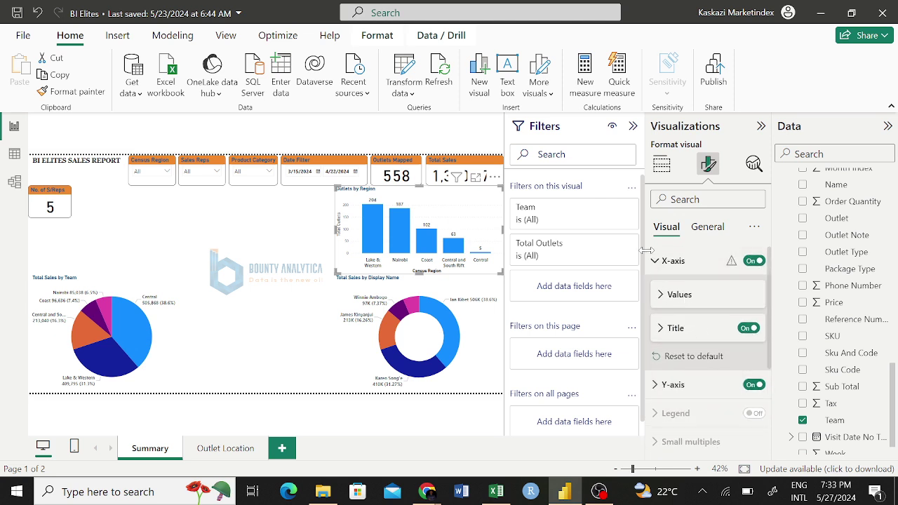
pyautogui.click(659, 260)
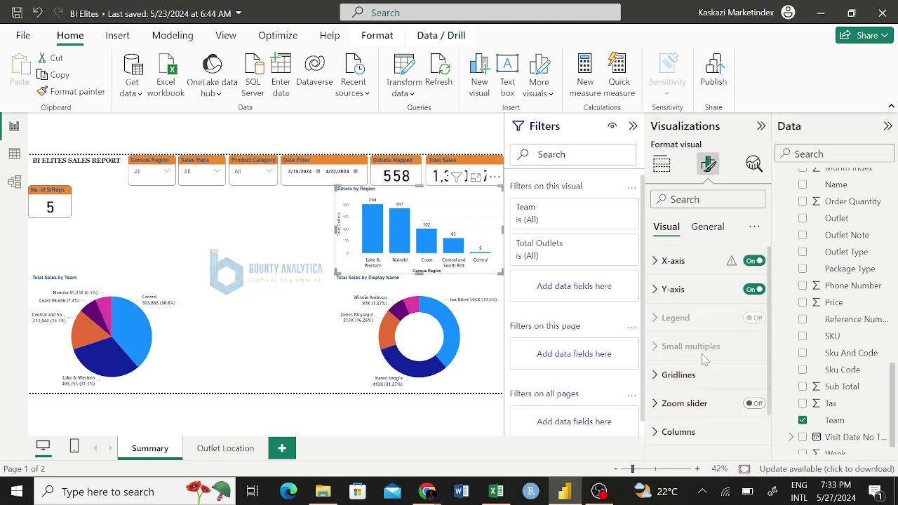
# Step: Set the column chart's Y-axis title text to "Outlets"
pyautogui.click(658, 291)
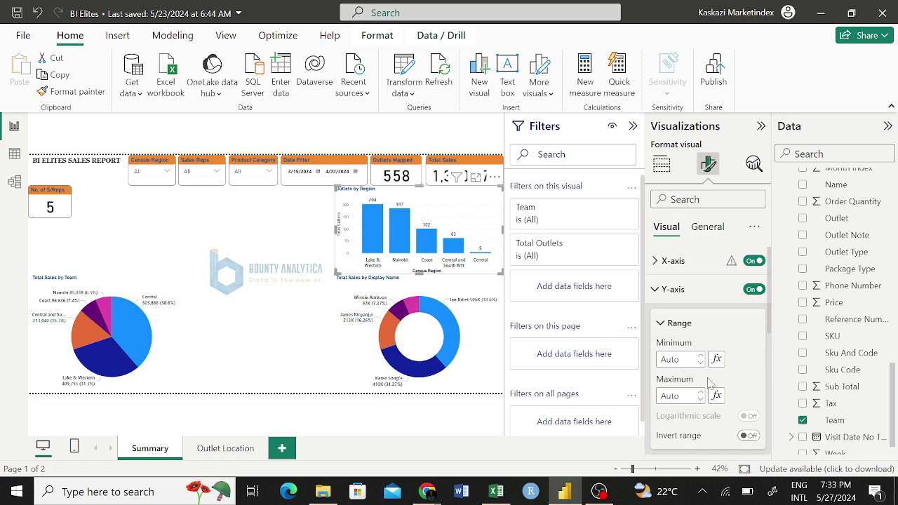
pyautogui.scroll(-2, 735, 356)
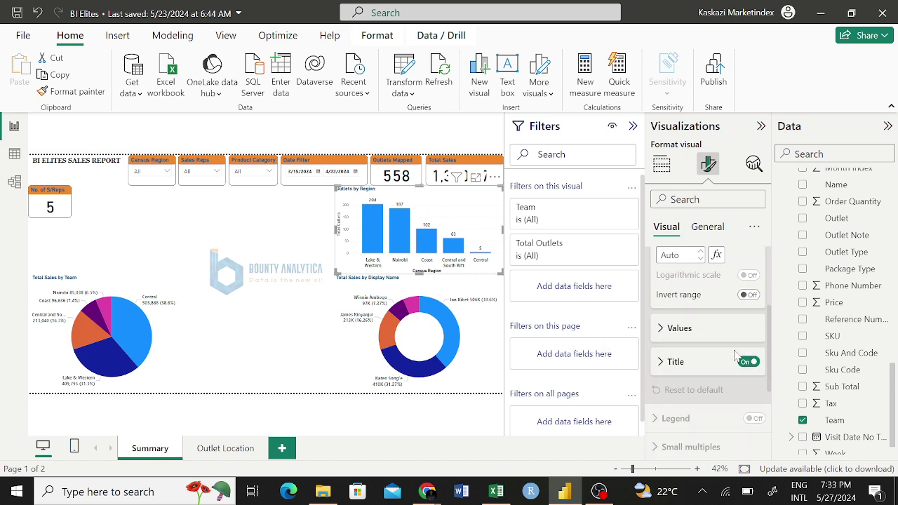
pyautogui.click(669, 360)
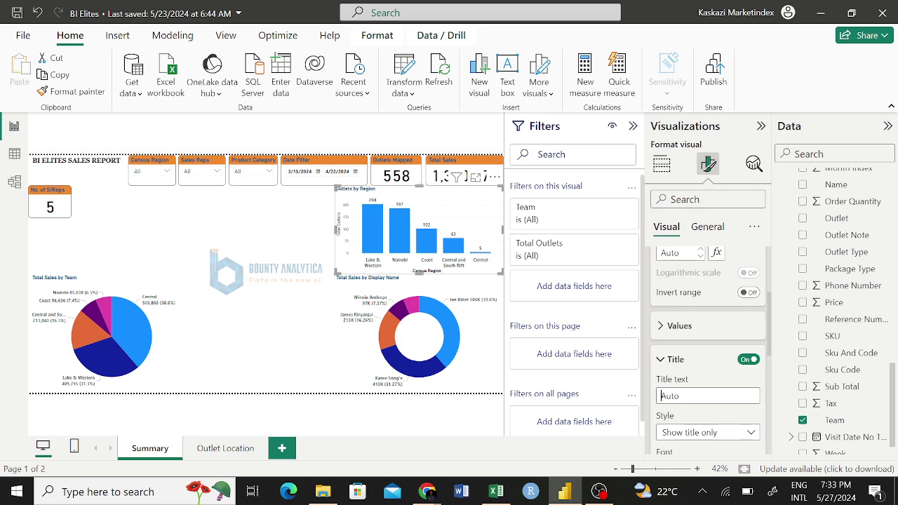
pyautogui.write('Outlets')
pyautogui.scroll(-1, 714, 426)
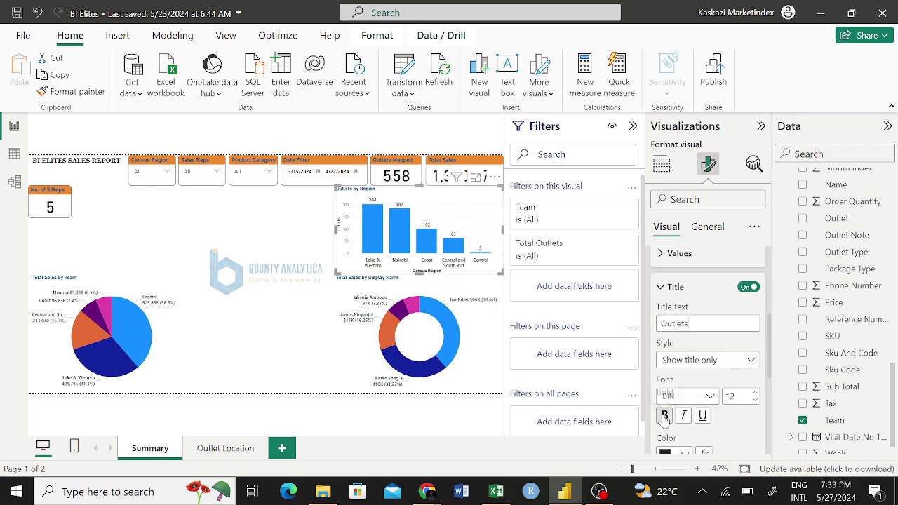
pyautogui.click(661, 289)
pyautogui.scroll(-1, 686, 379)
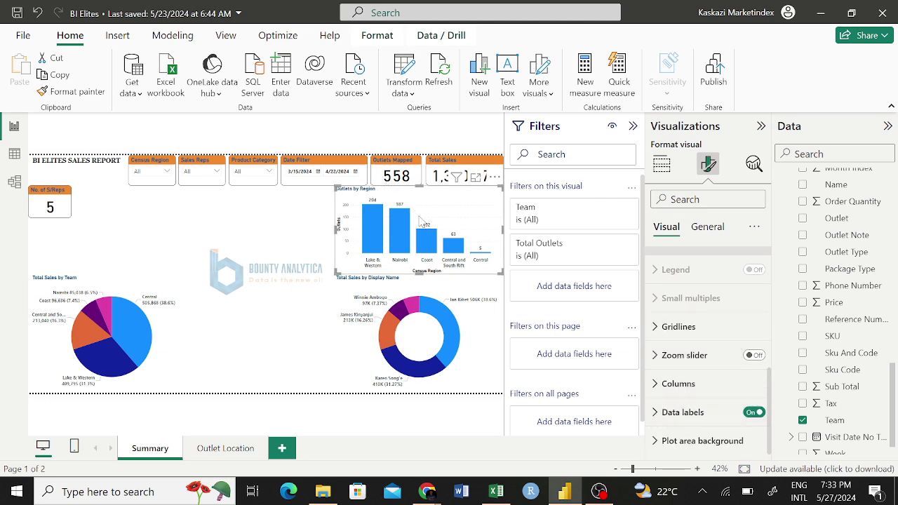
# Step: Set the column chart's Y-axis values to font size 10 and bold
pyautogui.scroll(5, 680, 317)
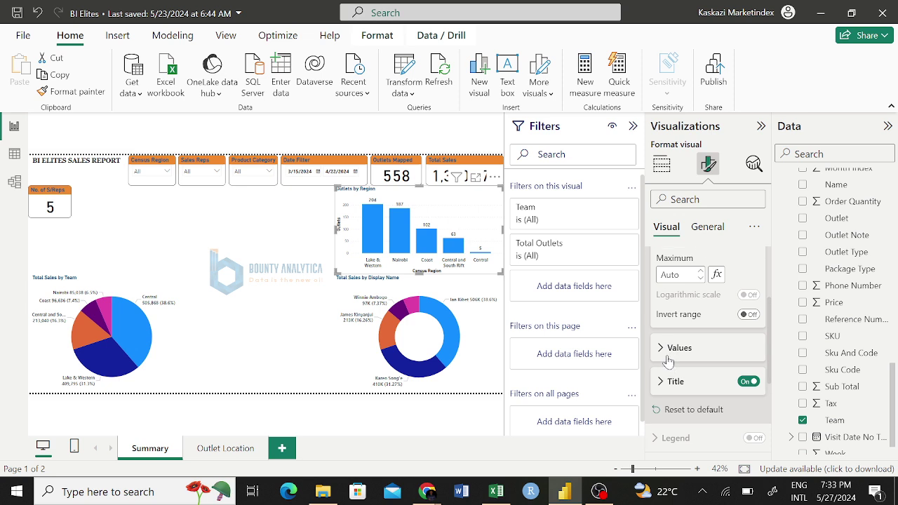
pyautogui.click(668, 353)
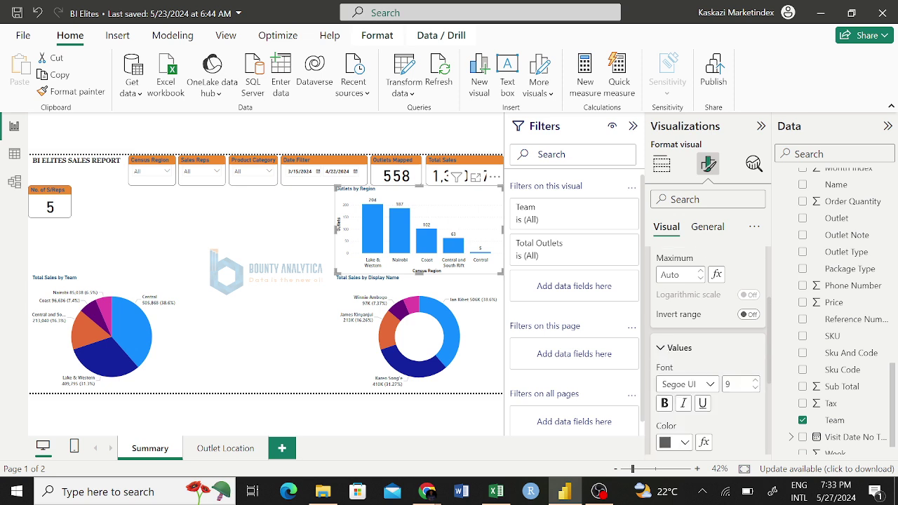
pyautogui.click(755, 382)
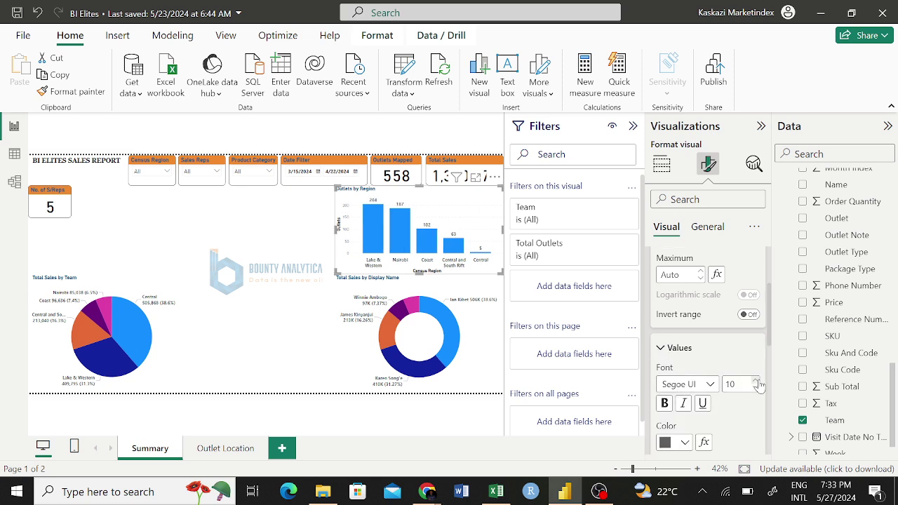
pyautogui.click(664, 405)
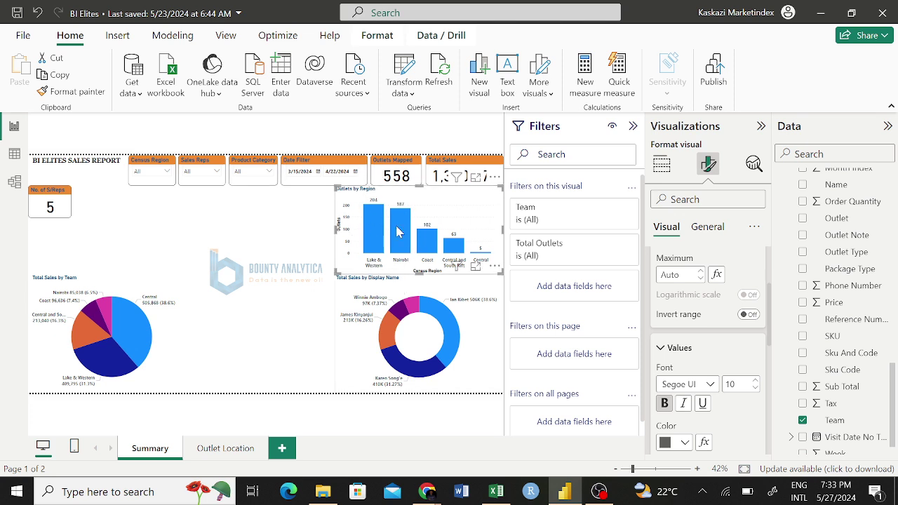
pyautogui.click(665, 348)
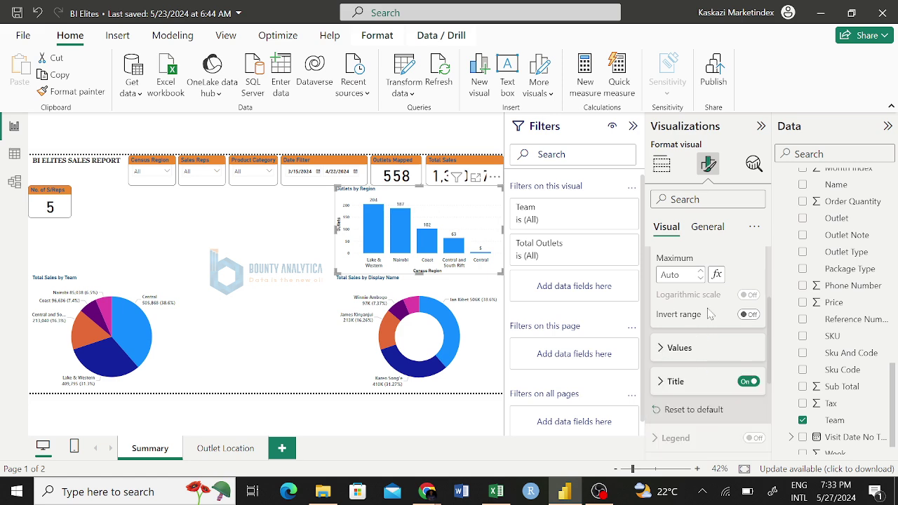
pyautogui.scroll(3, 710, 313)
pyautogui.click(665, 289)
pyautogui.scroll(-2, 676, 323)
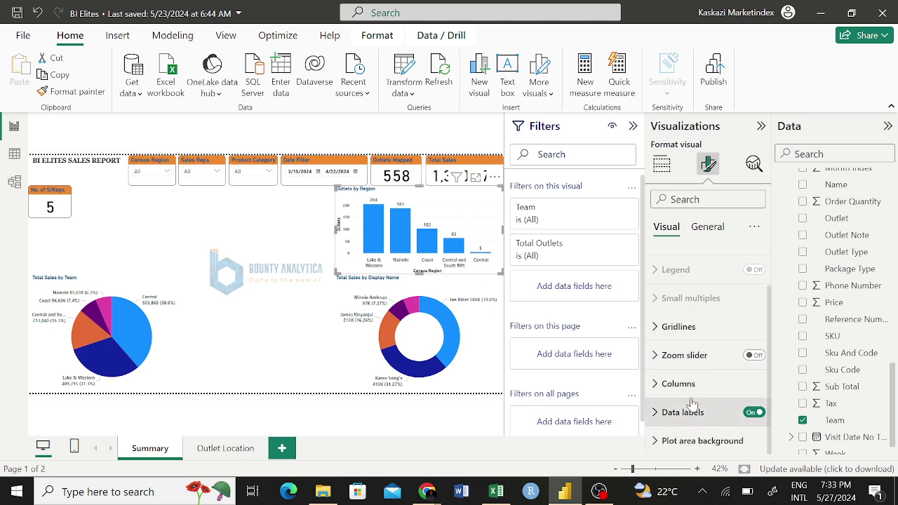
# Step: Try #03588C on the columns of the Outlets by Region chart, and settle on orange as their default color
pyautogui.click(663, 383)
pyautogui.scroll(-3, 691, 375)
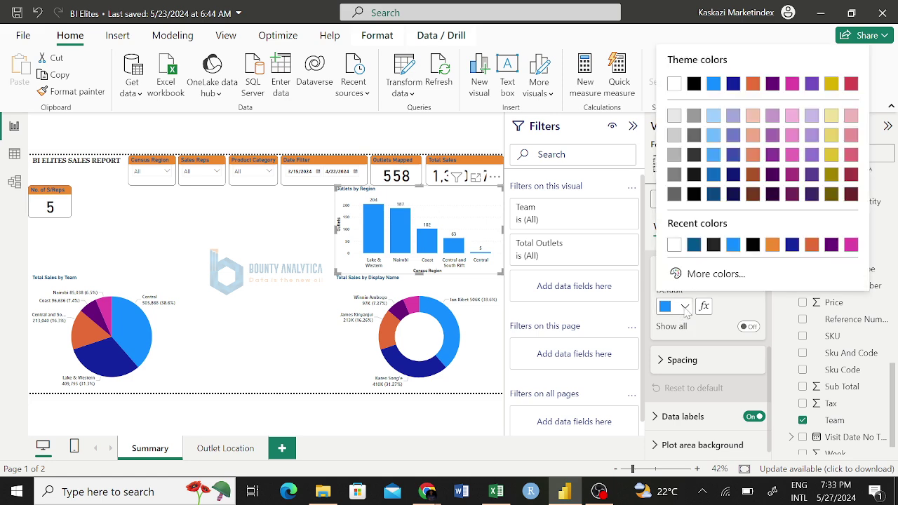
pyautogui.click(684, 308)
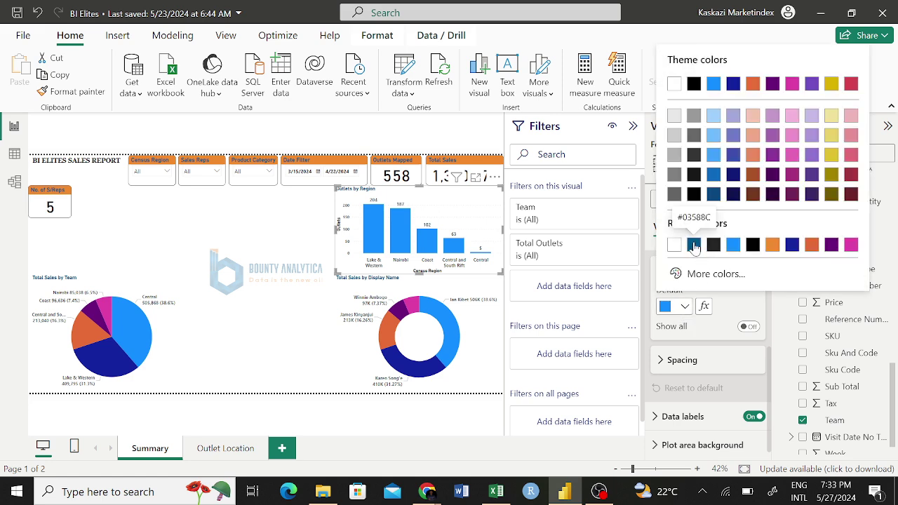
pyautogui.click(693, 244)
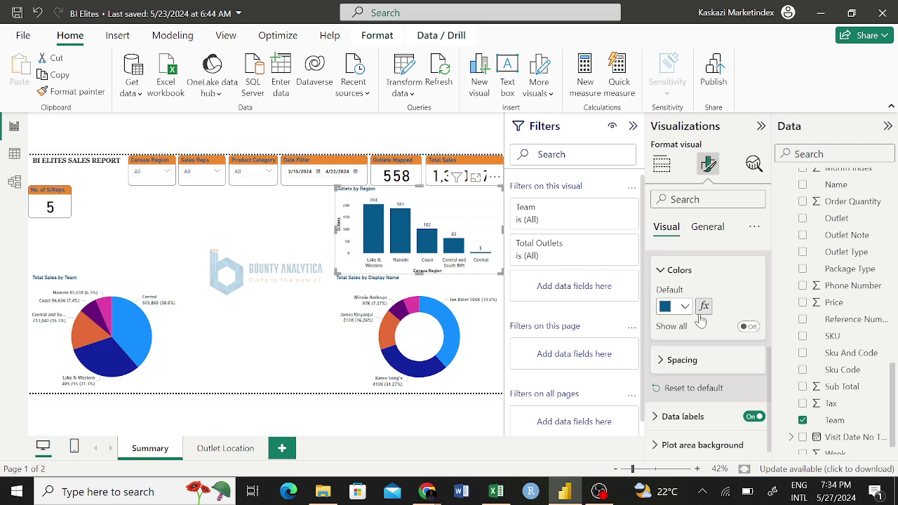
pyautogui.click(684, 307)
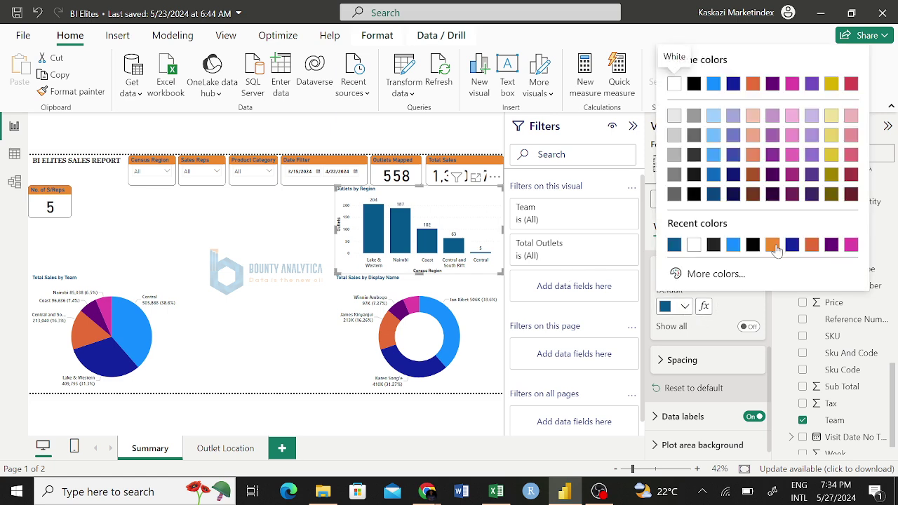
pyautogui.click(773, 245)
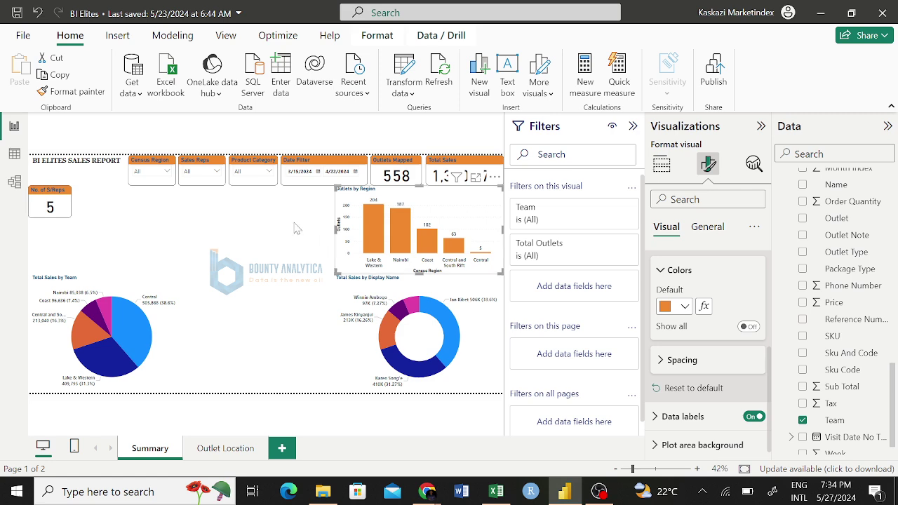
pyautogui.click(296, 229)
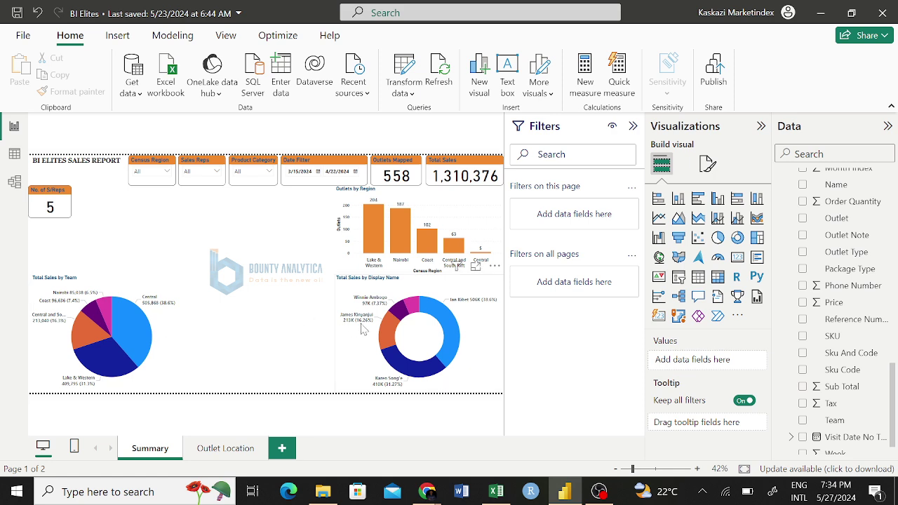
# Step: Widen the Total Sales by Team pie chart and the Total Sales by Display Name donut chart toward each other
pyautogui.click(194, 314)
pyautogui.moveTo(189, 278); pyautogui.dragTo(245, 282)
pyautogui.click(356, 303)
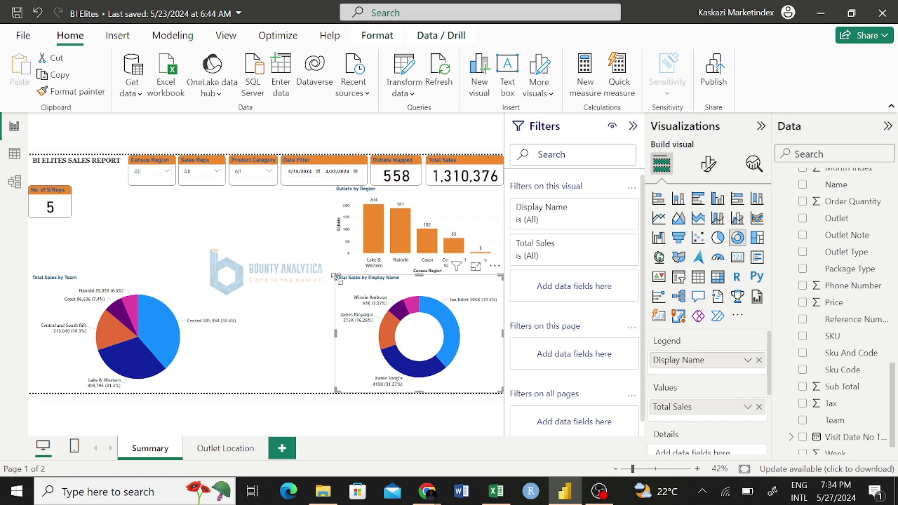
pyautogui.moveTo(339, 277); pyautogui.dragTo(296, 287)
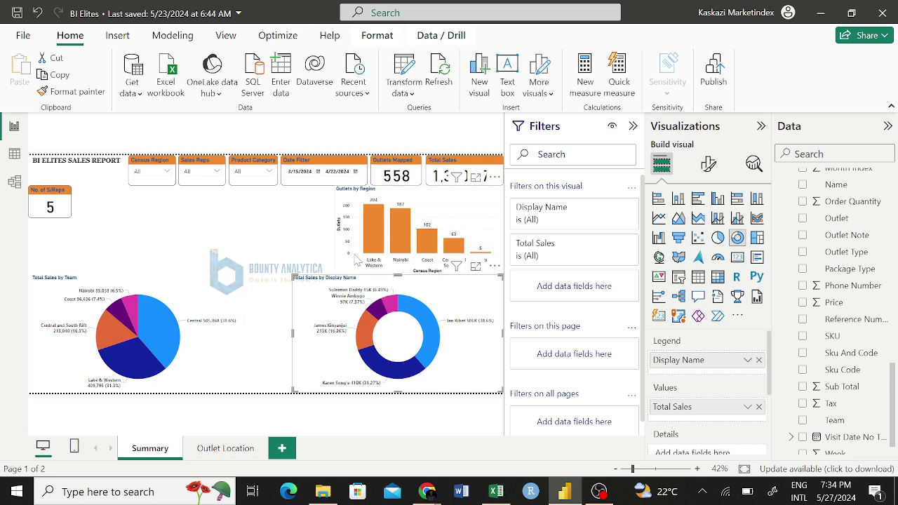
# Step: Widen the Outlets by Region column chart so its left edge lines up with the donut chart below
pyautogui.click(353, 202)
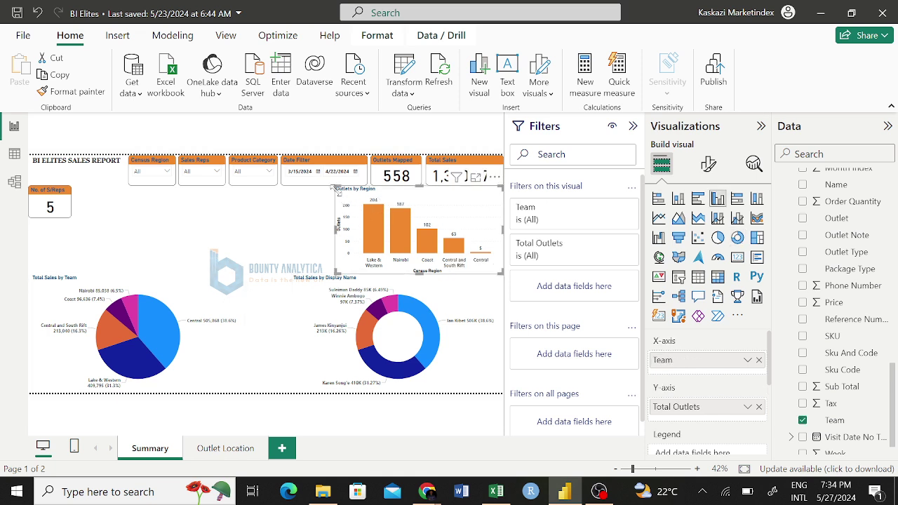
pyautogui.moveTo(338, 192); pyautogui.dragTo(295, 198)
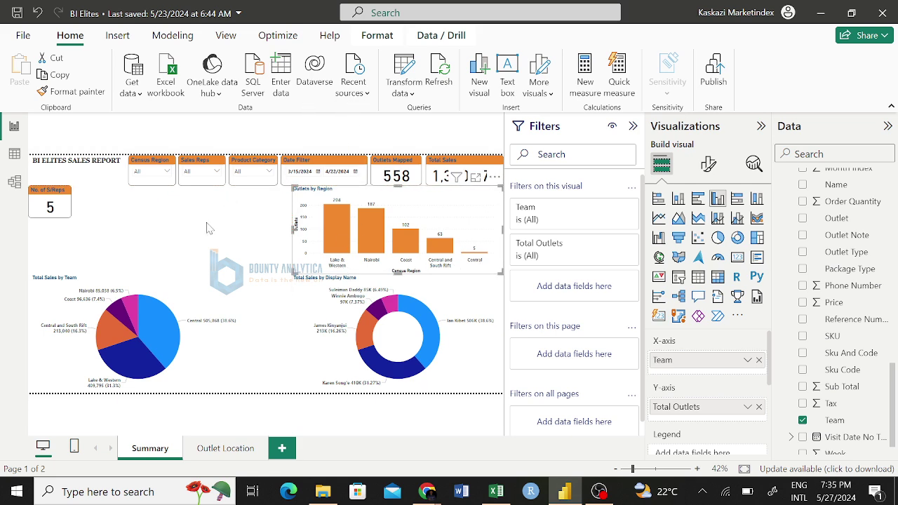
pyautogui.click(207, 228)
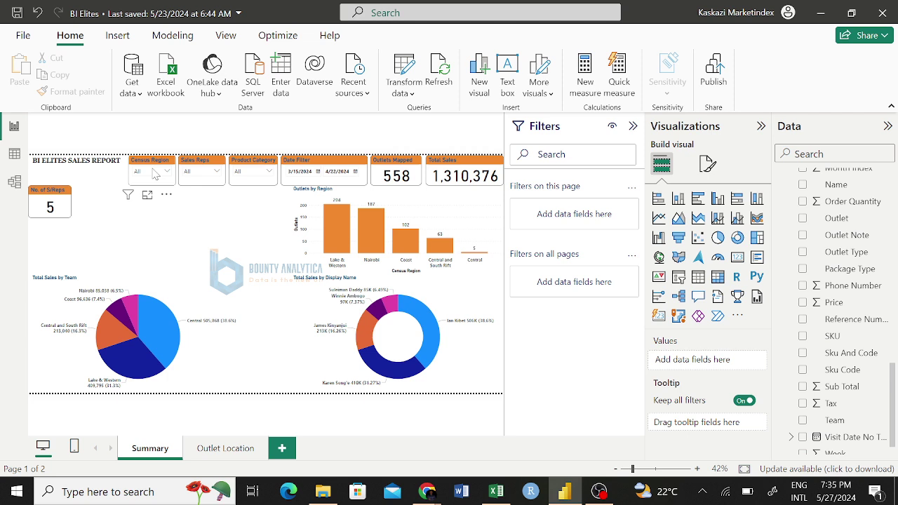
pyautogui.click(221, 346)
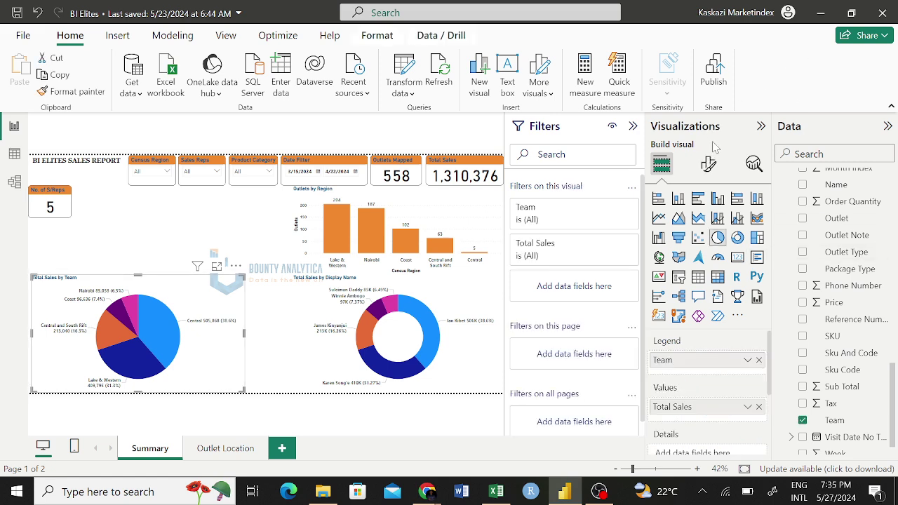
pyautogui.click(708, 163)
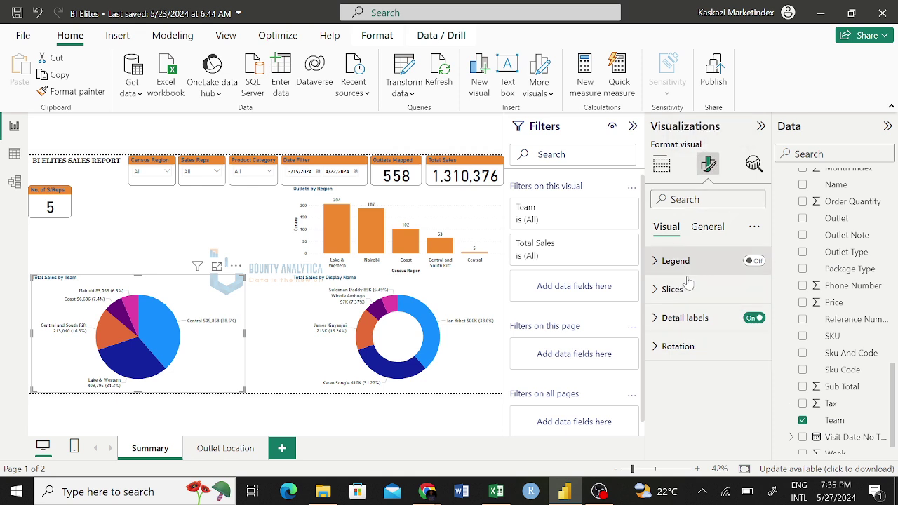
pyautogui.click(708, 226)
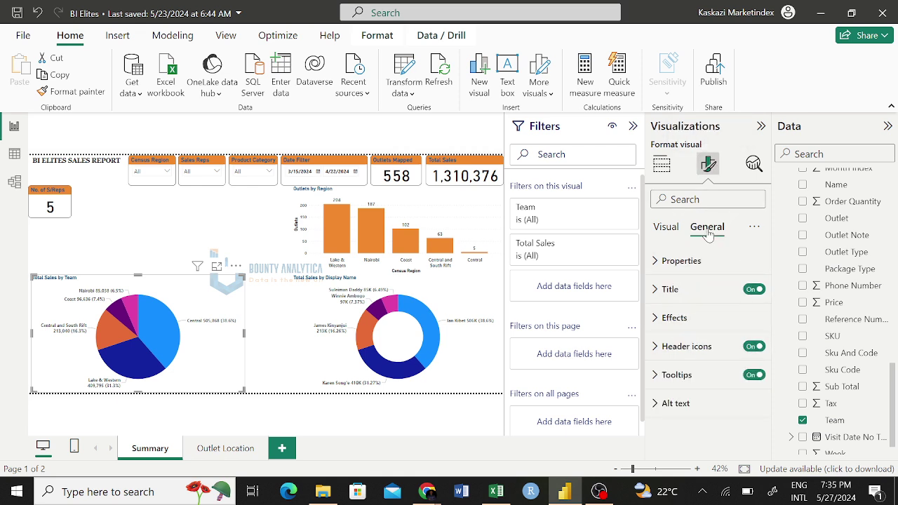
pyautogui.click(663, 231)
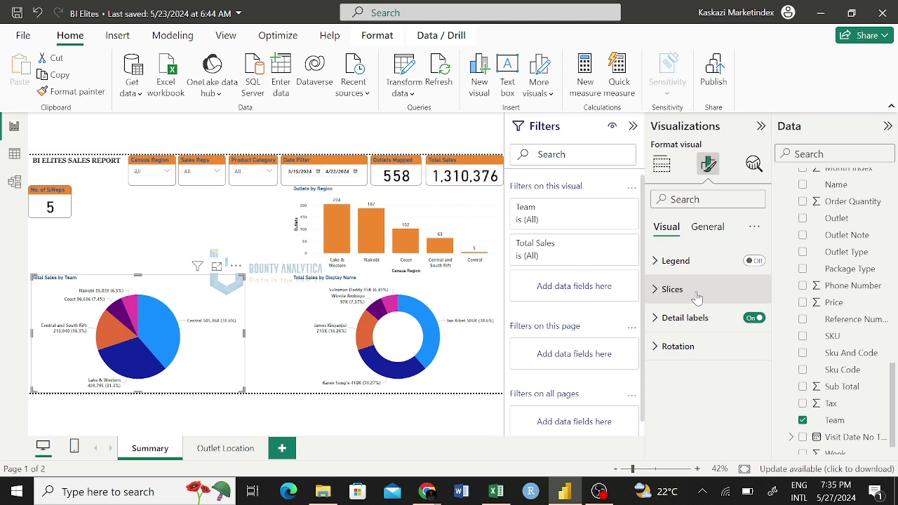
# Step: Try Thousands as the display units for the Total Sales card's callout value
pyautogui.click(474, 164)
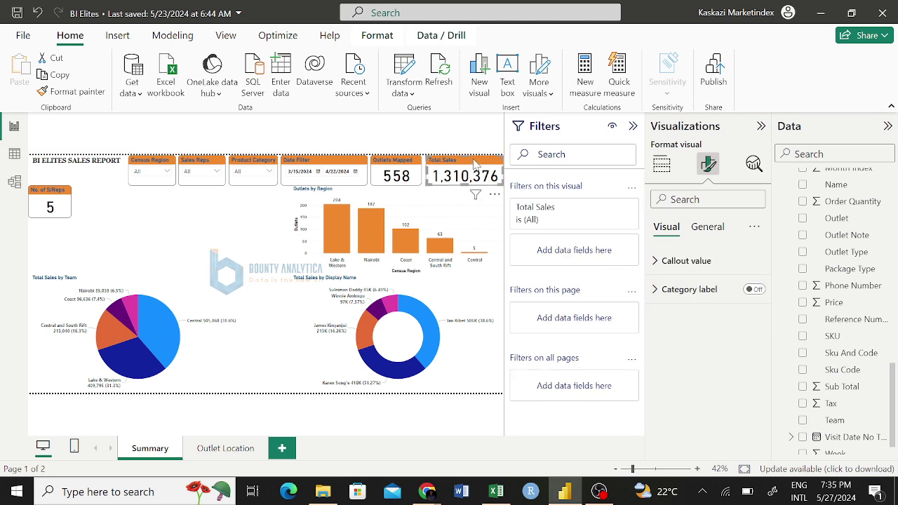
pyautogui.click(674, 262)
pyautogui.scroll(-3, 710, 330)
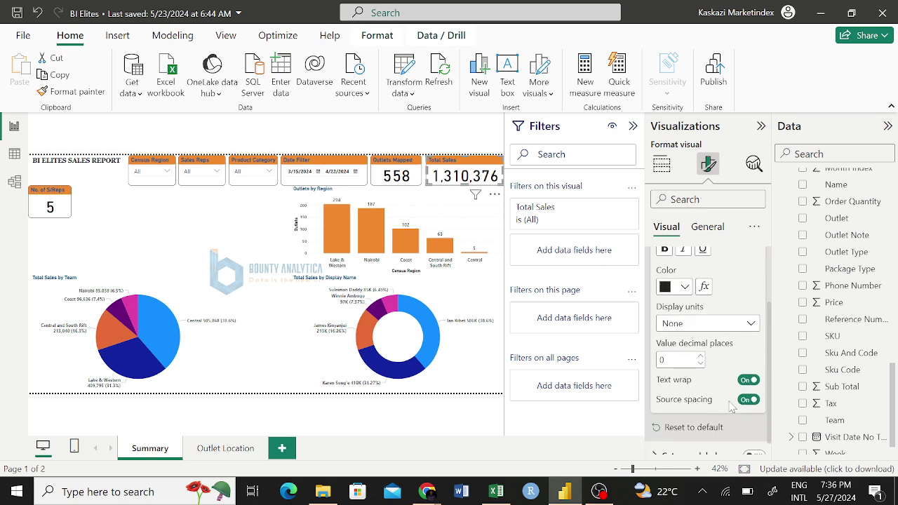
pyautogui.click(698, 328)
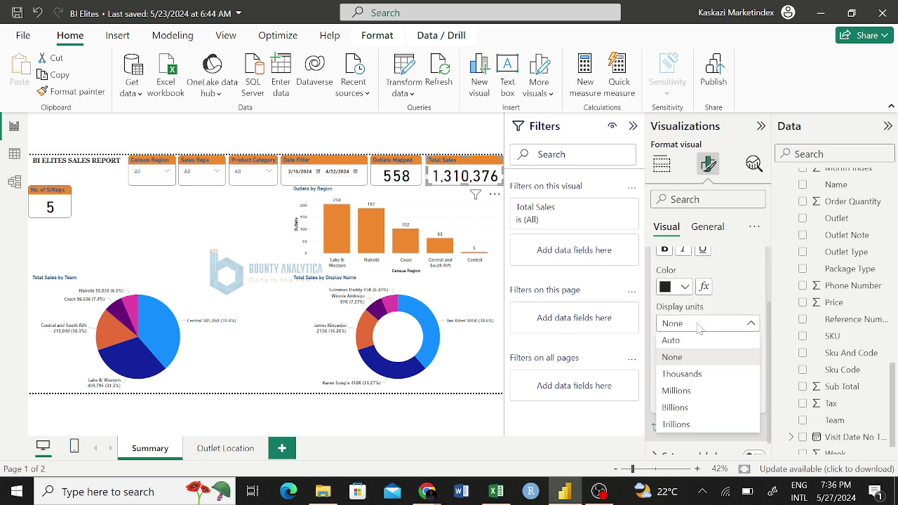
pyautogui.click(682, 374)
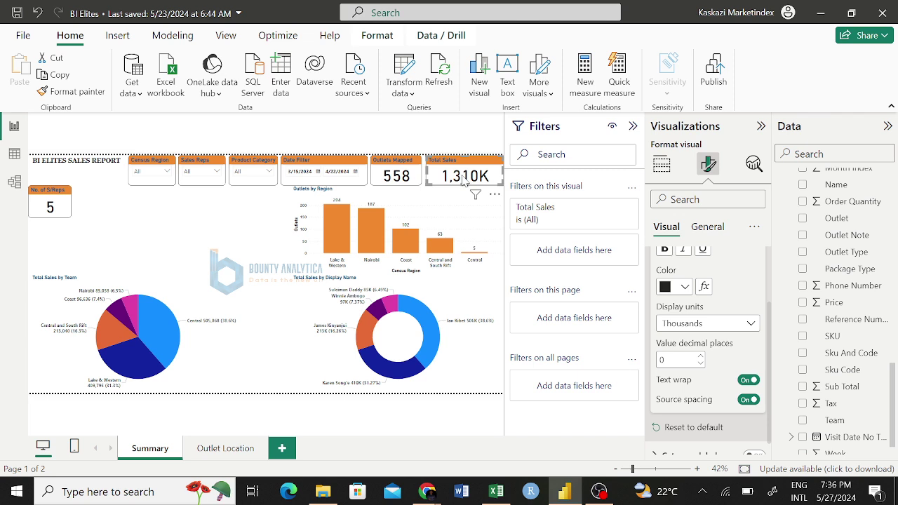
# Step: Try Millions as the Total Sales card's display units, raising the decimal places and bringing them back to 0
pyautogui.click(701, 327)
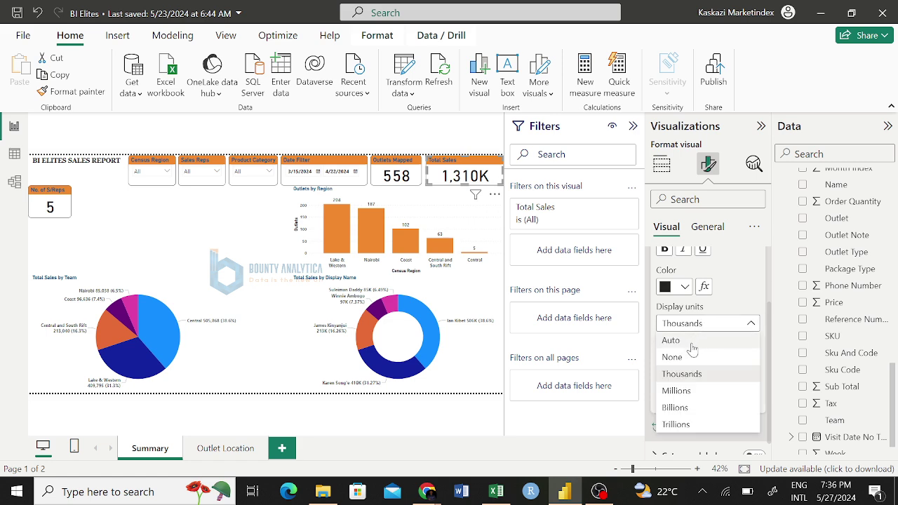
pyautogui.click(677, 391)
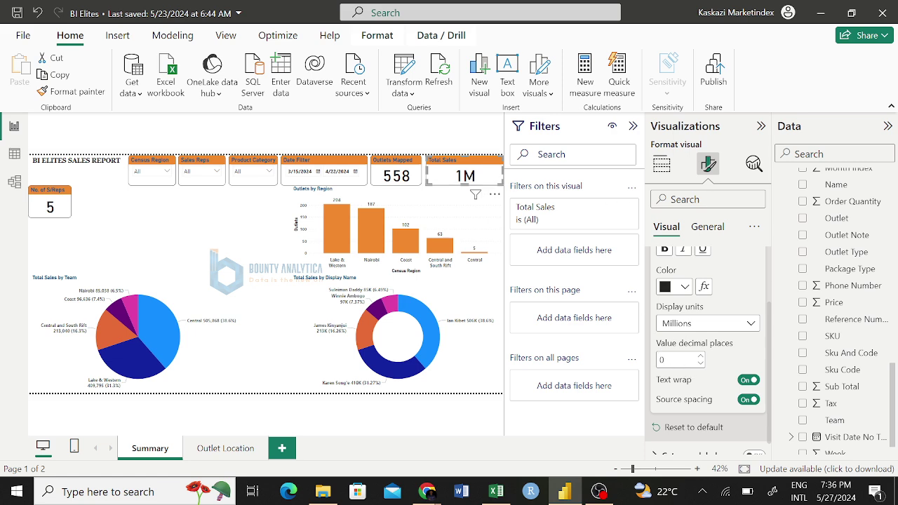
pyautogui.click(700, 357)
pyautogui.click(701, 357)
pyautogui.doubleClick(700, 362)
# Step: Try Billions as the Total Sales card's display units with 6 decimal places
pyautogui.click(712, 328)
pyautogui.click(682, 407)
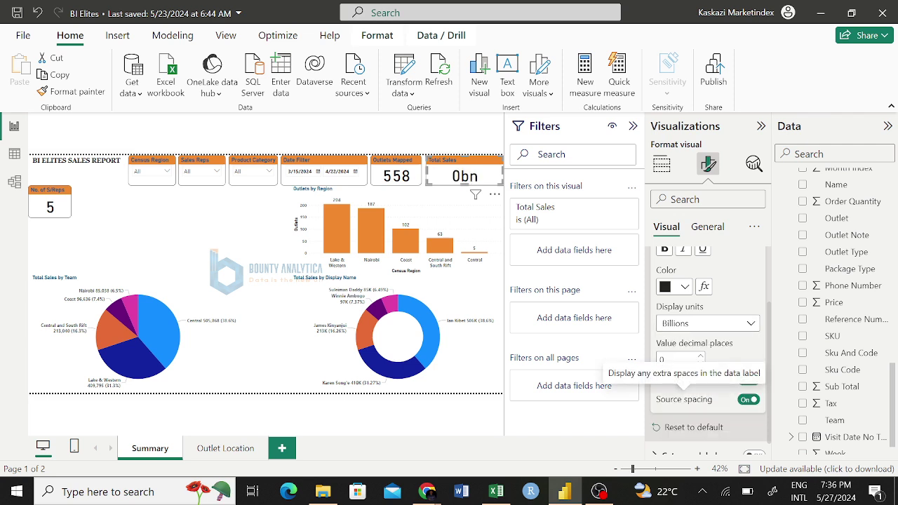
pyautogui.click(701, 357)
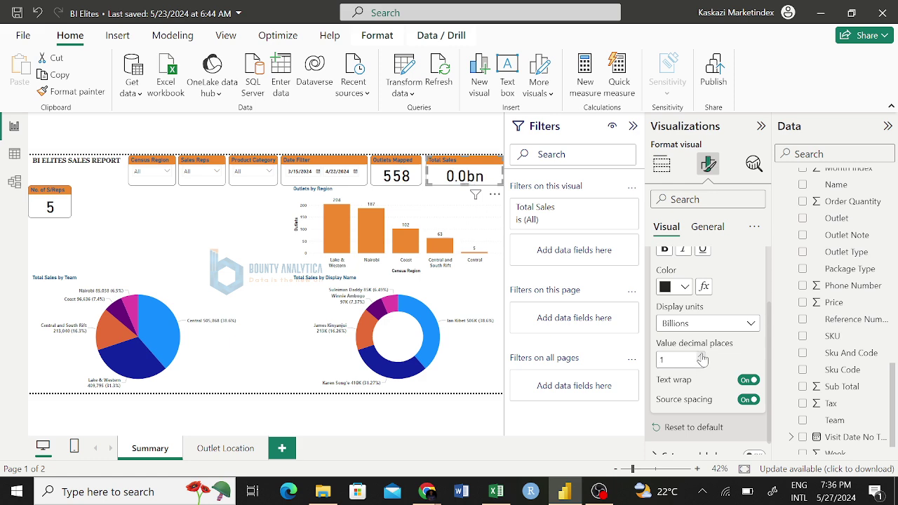
pyautogui.click(702, 358)
pyautogui.click(703, 357)
pyautogui.click(703, 357)
pyautogui.click(702, 357)
pyautogui.click(702, 357)
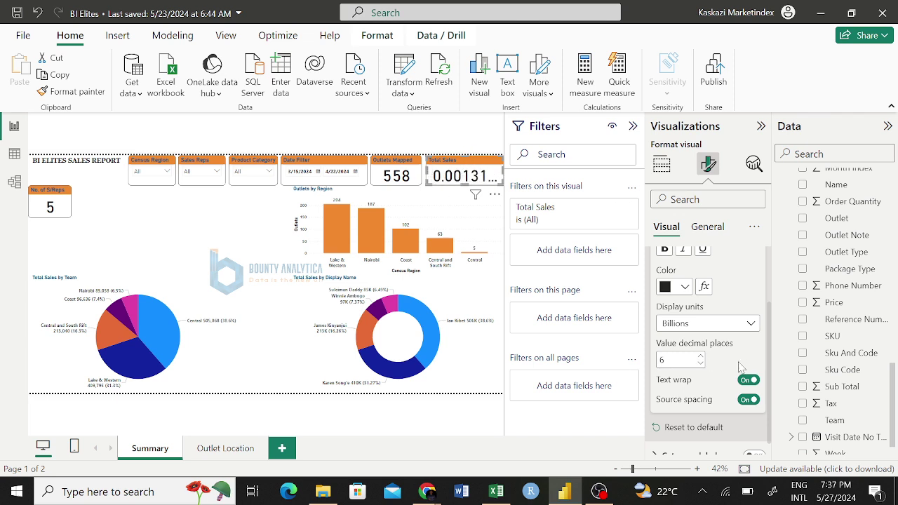
# Step: Return the Total Sales card's callout value to 0 decimal places and its display units to None
pyautogui.click(700, 362)
pyautogui.click(700, 363)
pyautogui.click(701, 362)
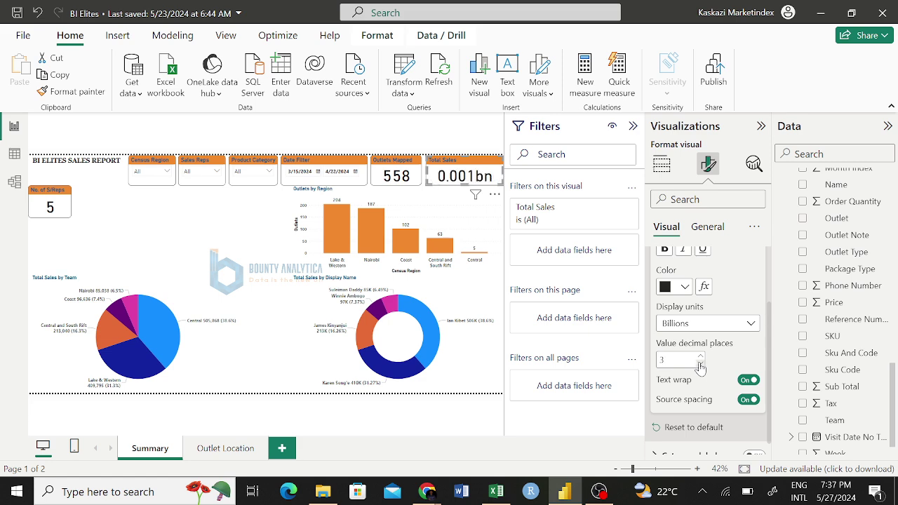
pyautogui.click(700, 362)
pyautogui.click(701, 363)
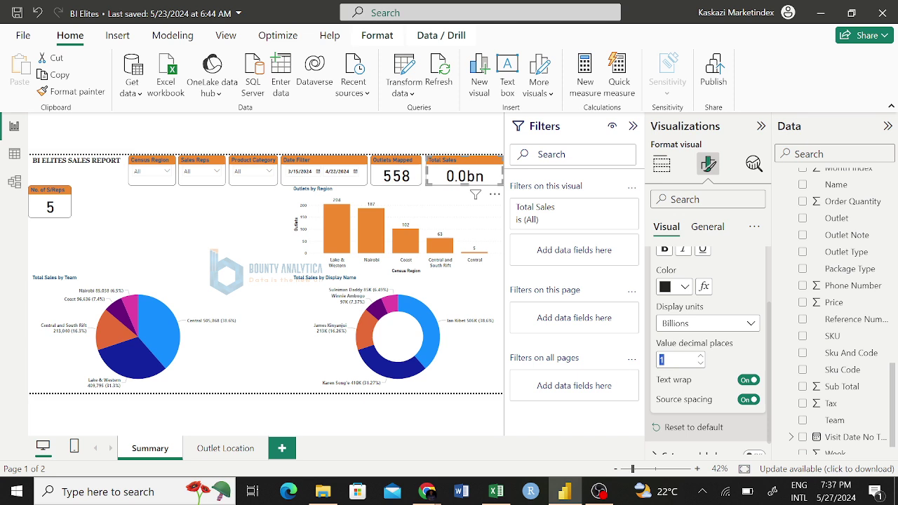
pyautogui.click(700, 363)
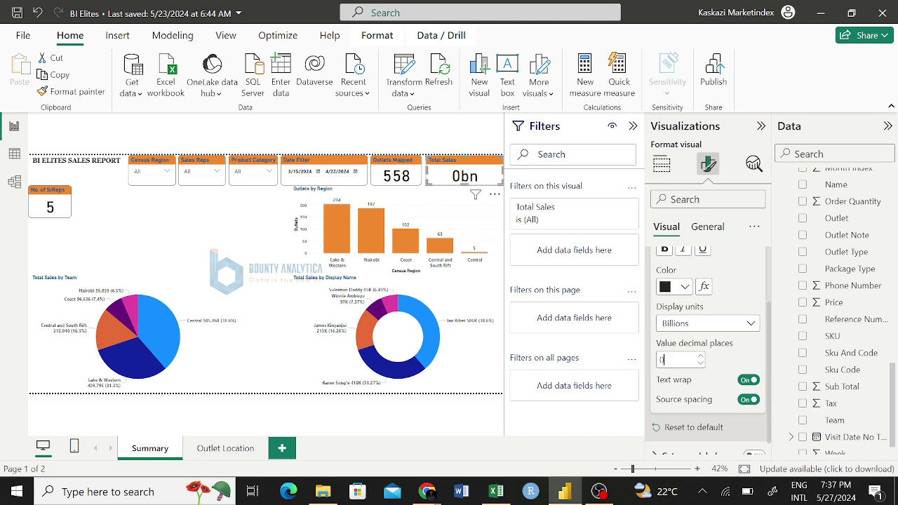
pyautogui.click(717, 329)
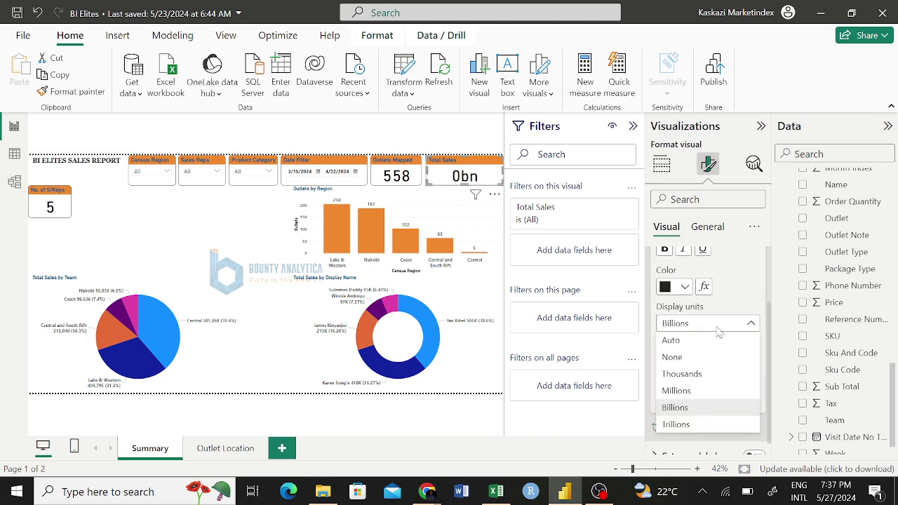
pyautogui.click(672, 358)
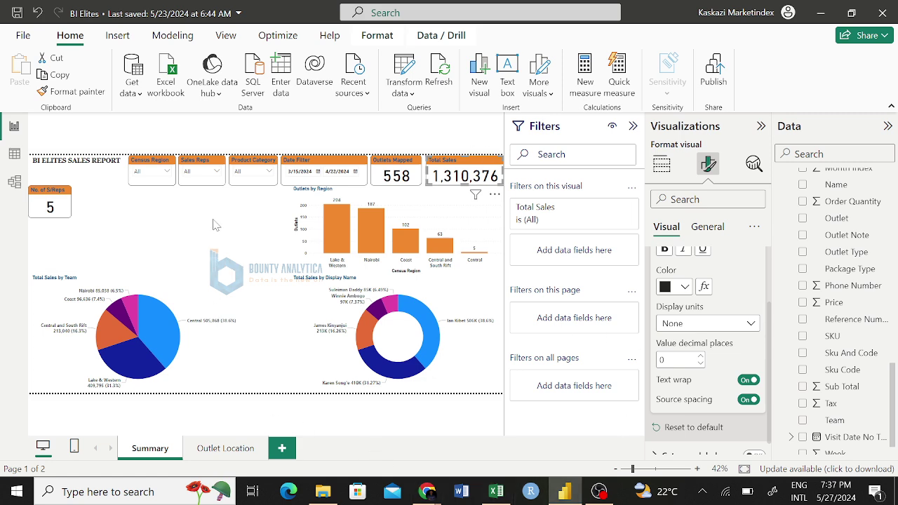
pyautogui.click(216, 224)
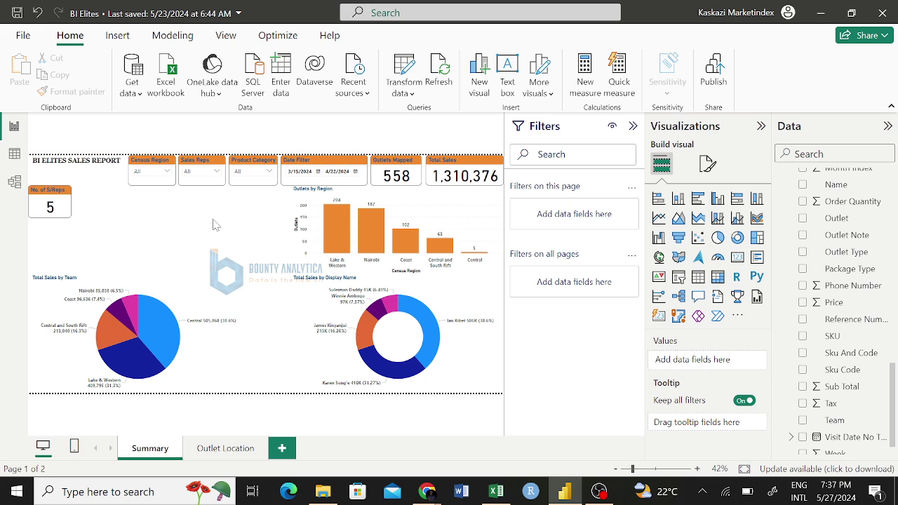
# Step: Review the X-axis value formatting options of the Outlets by Region chart, including font, color and maximum area height
pyautogui.moveTo(374, 244)
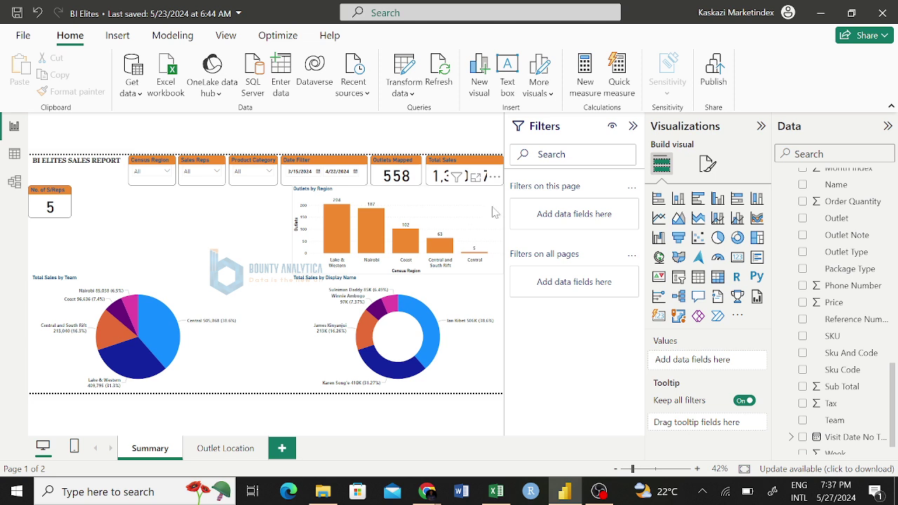
pyautogui.click(473, 221)
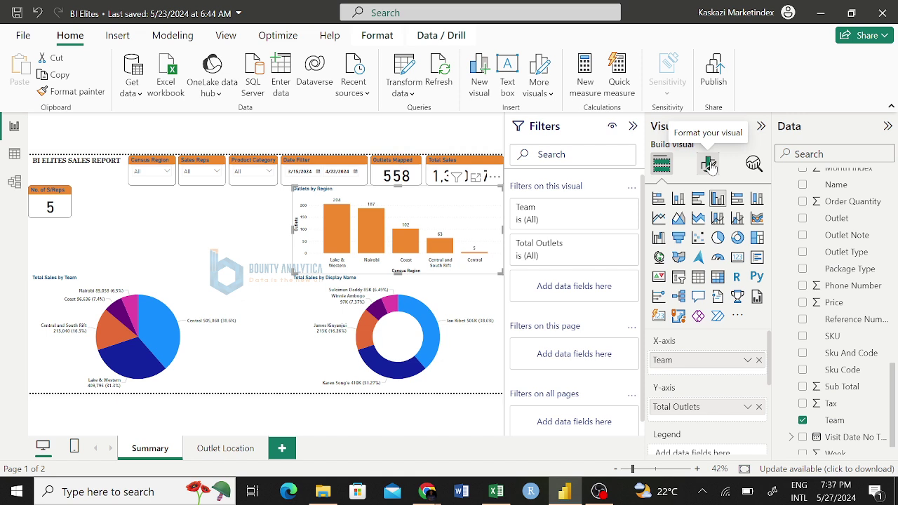
pyautogui.click(710, 164)
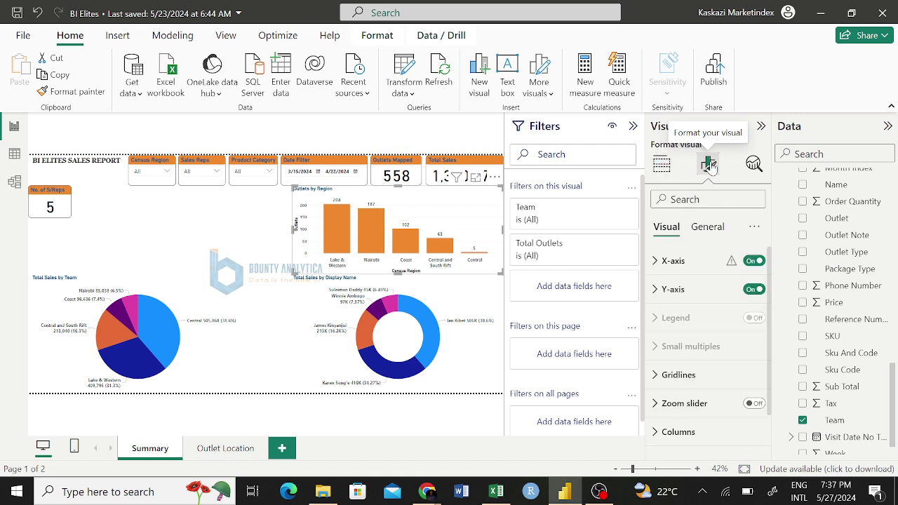
pyautogui.click(654, 263)
pyautogui.scroll(-1, 699, 372)
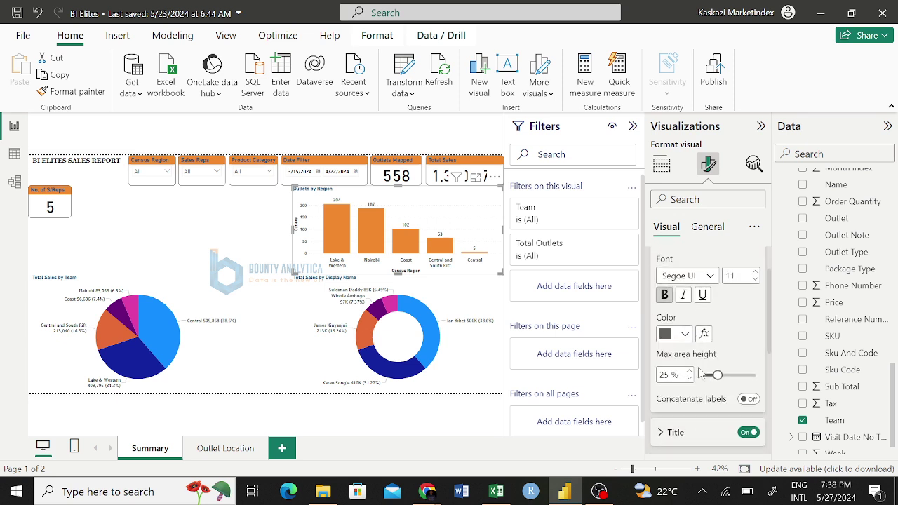
pyautogui.scroll(1, 699, 372)
pyautogui.click(661, 296)
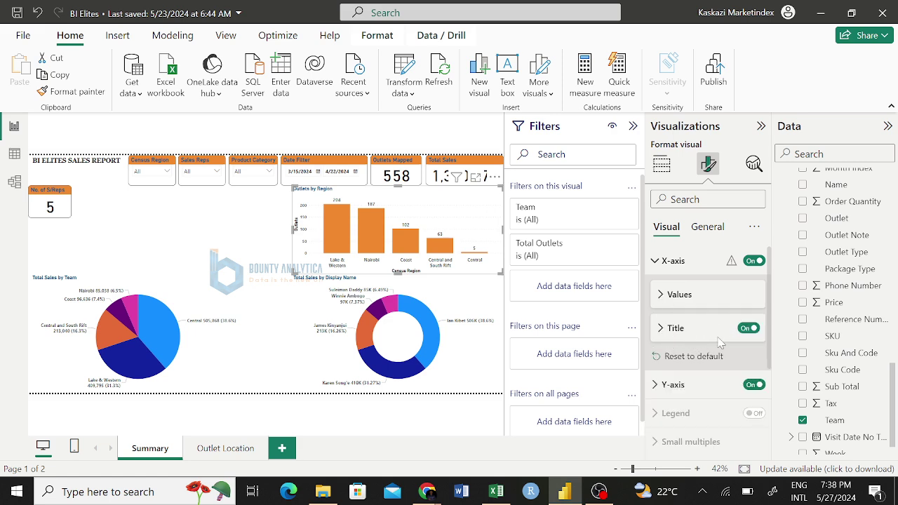
# Step: Review the X-axis title text, style and font options of the Outlets by Region chart, and deselect the chart
pyautogui.click(661, 331)
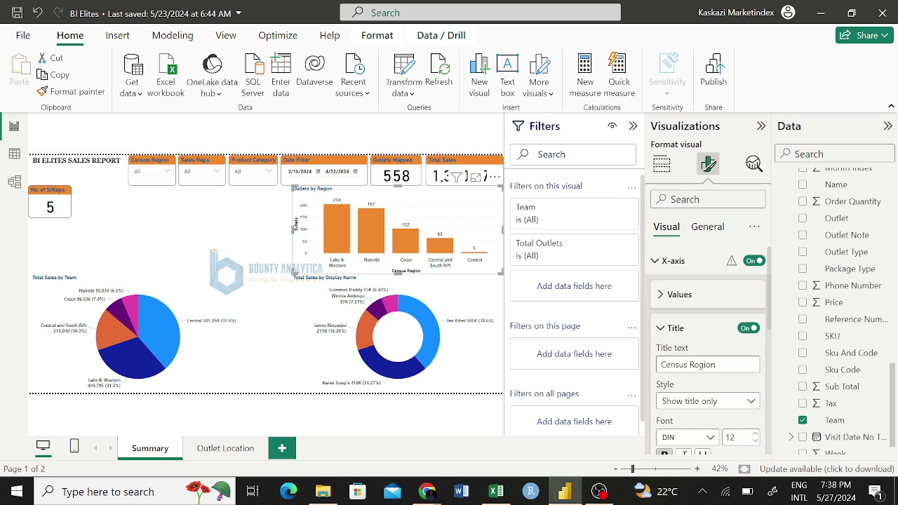
pyautogui.moveTo(715, 364); pyautogui.dragTo(655, 371)
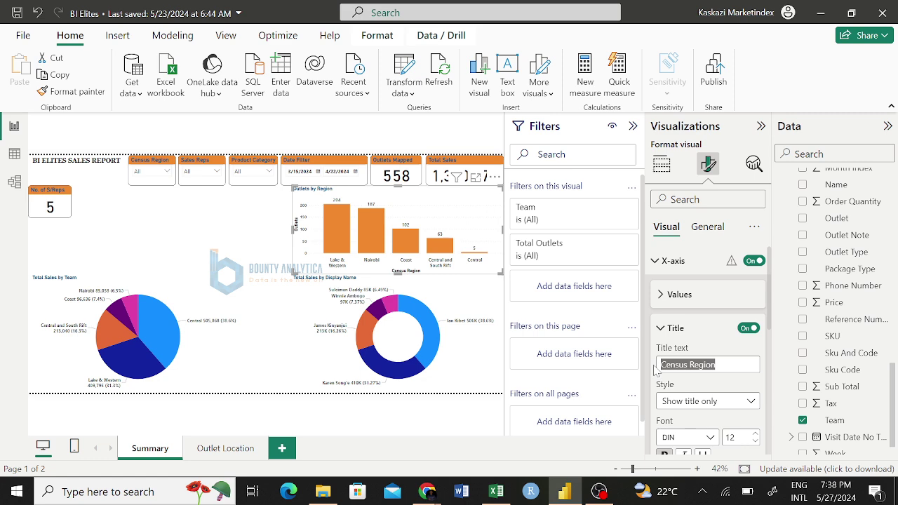
pyautogui.click(661, 328)
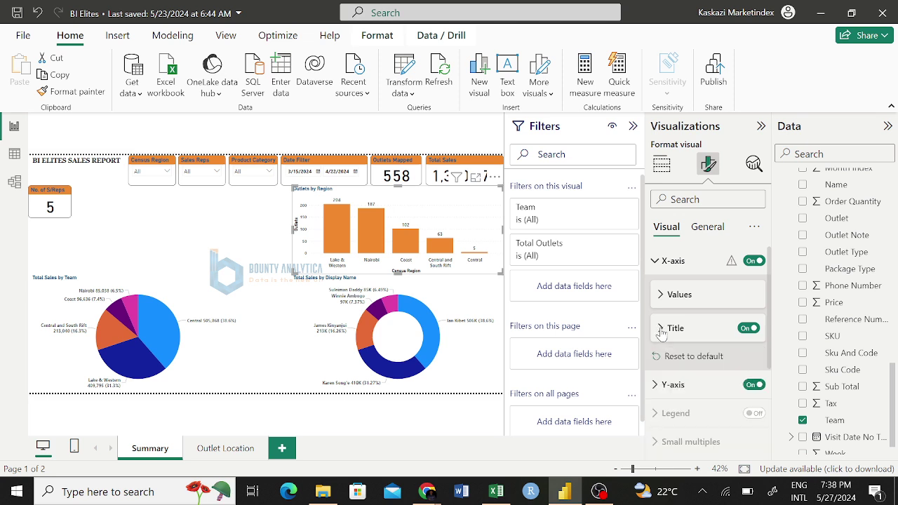
pyautogui.click(655, 262)
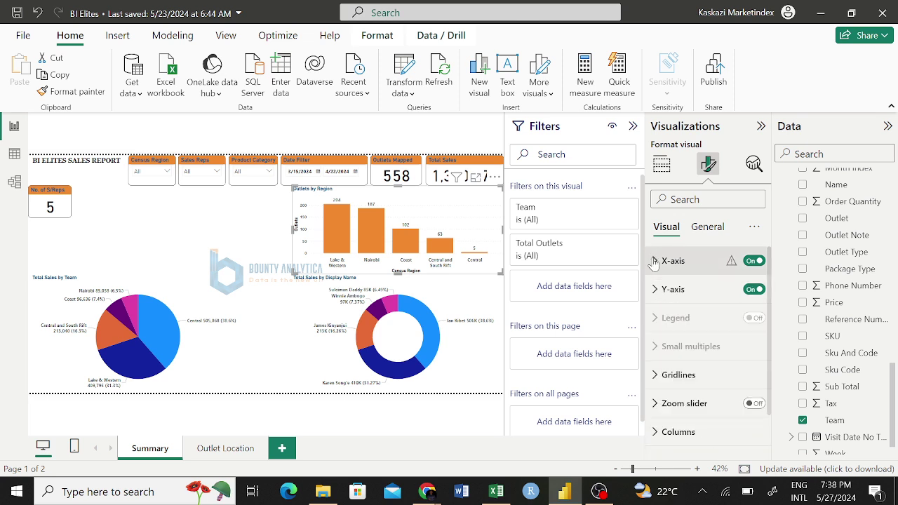
pyautogui.click(193, 221)
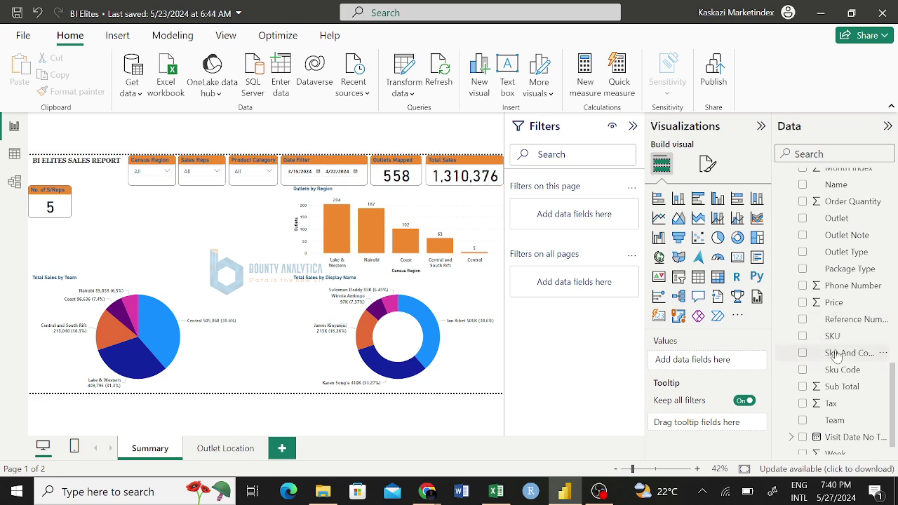
# Step: Open the BI Elites data table and examine its columns from Display Name through the category levels to Outlet Type
pyautogui.scroll(-1, 836, 355)
pyautogui.scroll(3, 836, 356)
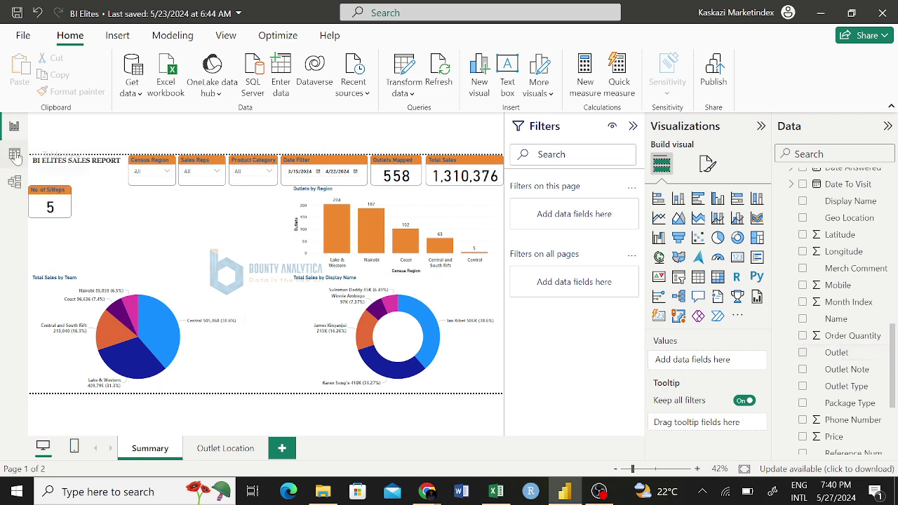
pyautogui.click(15, 155)
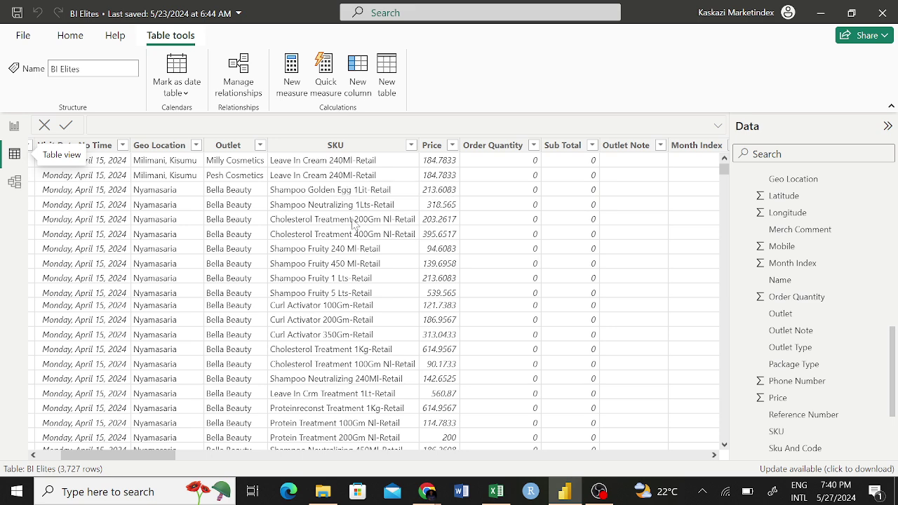
pyautogui.hscroll(10, 354, 223)
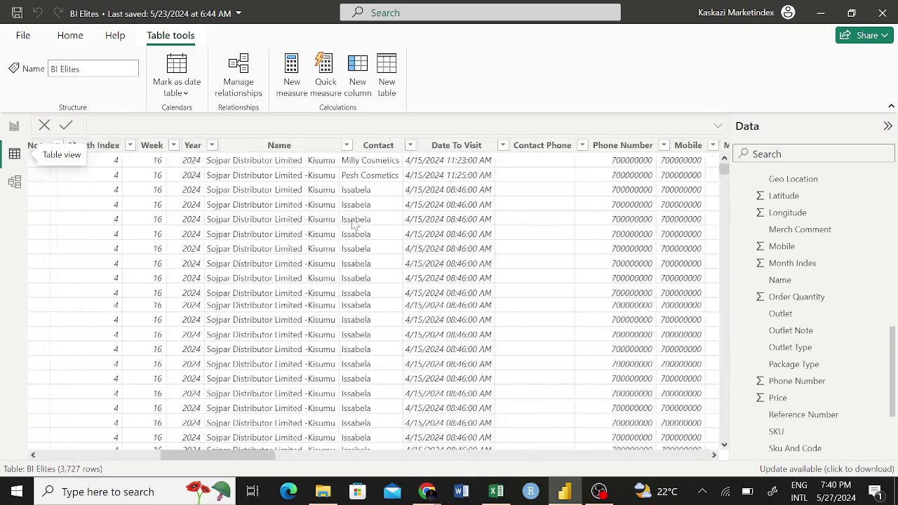
pyautogui.hscroll(10, 354, 223)
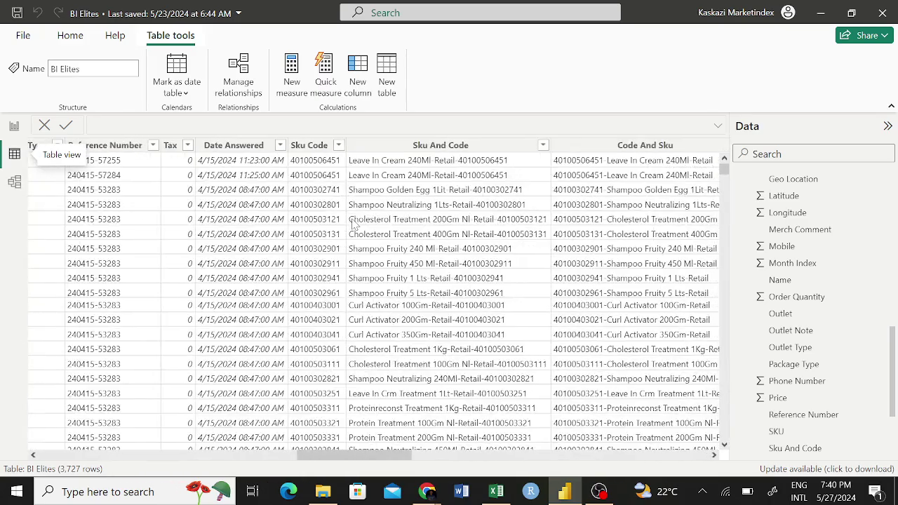
pyautogui.hscroll(10, 452, 214)
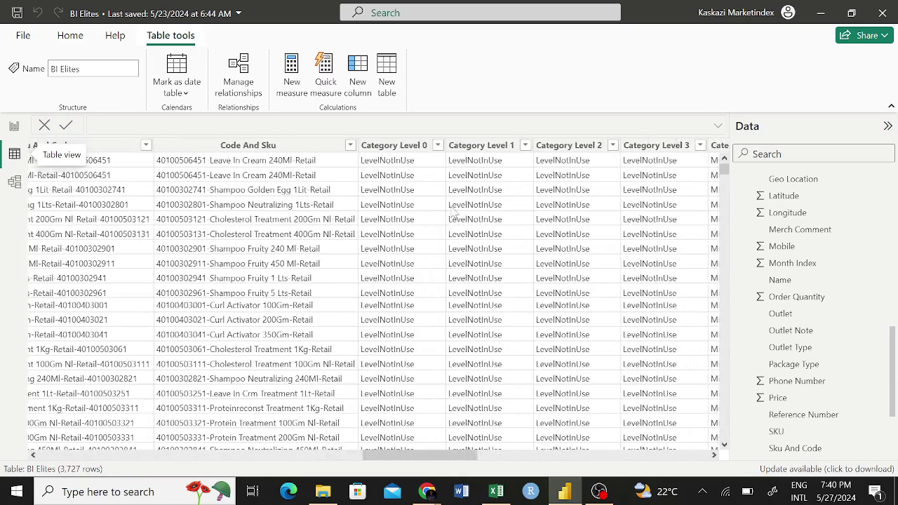
pyautogui.hscroll(10, 453, 214)
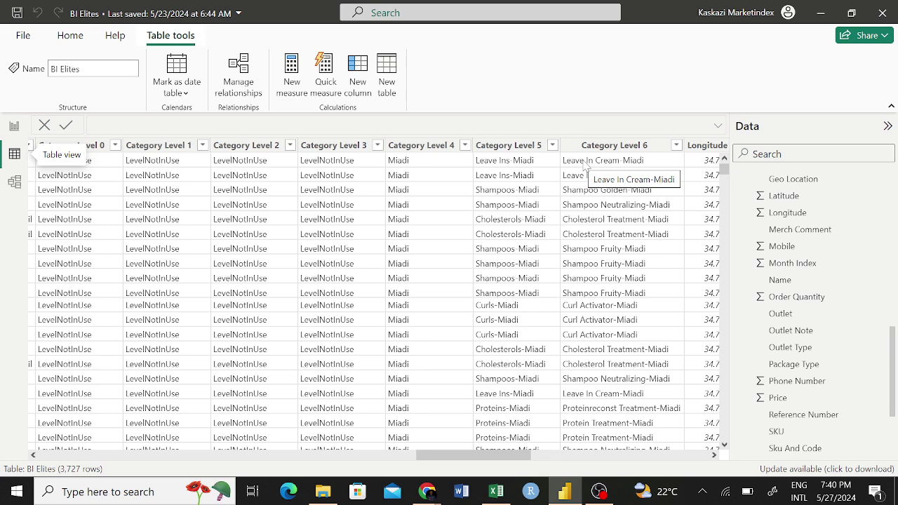
pyautogui.hscroll(5, 586, 164)
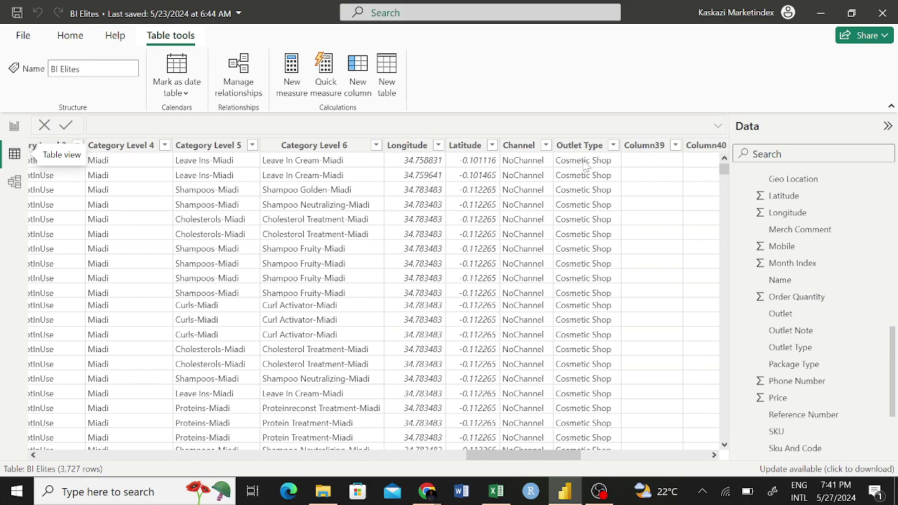
pyautogui.hscroll(-2, 585, 165)
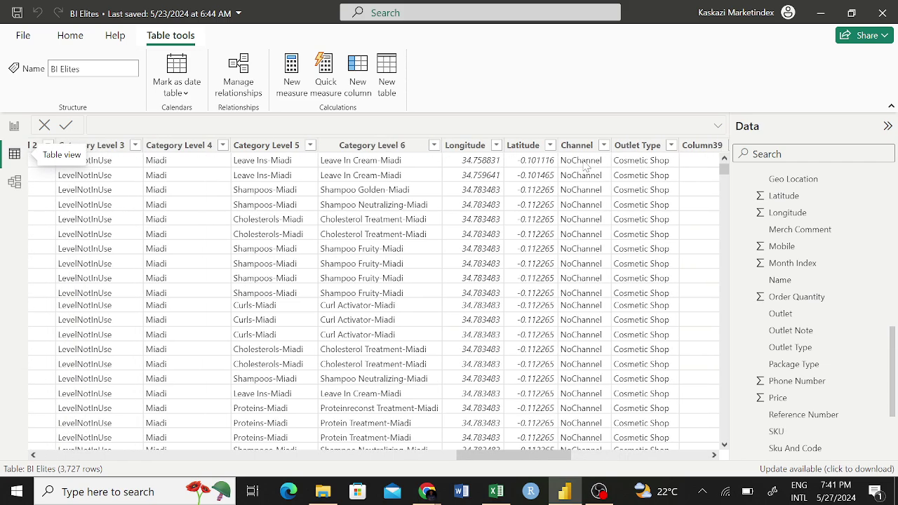
pyautogui.scroll(-1, 585, 164)
pyautogui.hscroll(-10, 585, 164)
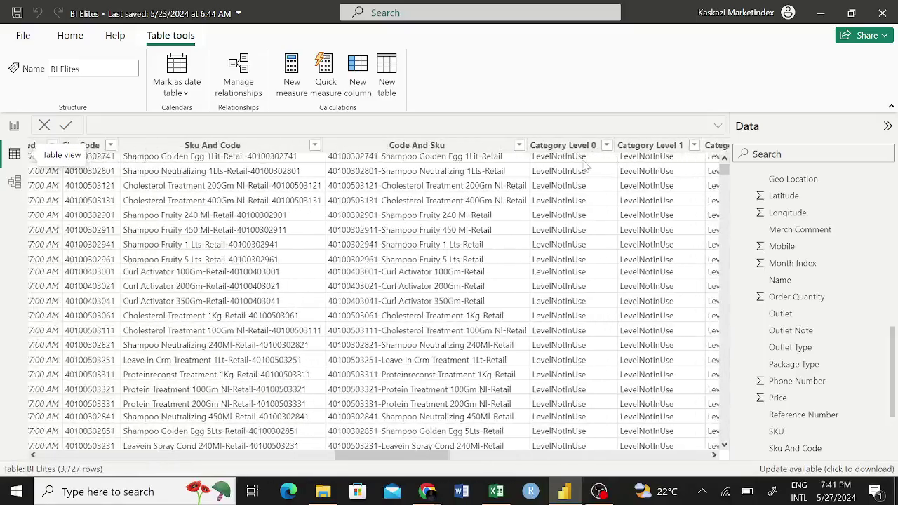
pyautogui.hscroll(-8, 586, 164)
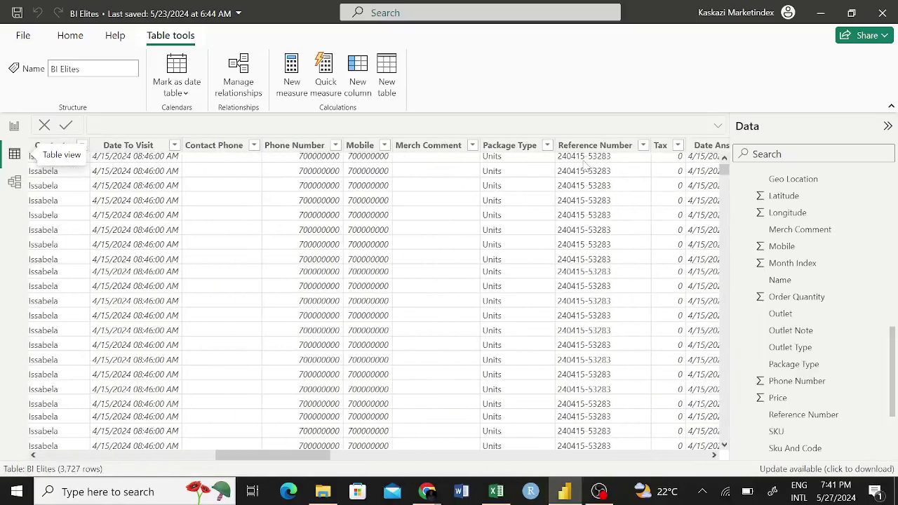
pyautogui.hscroll(-8, 586, 164)
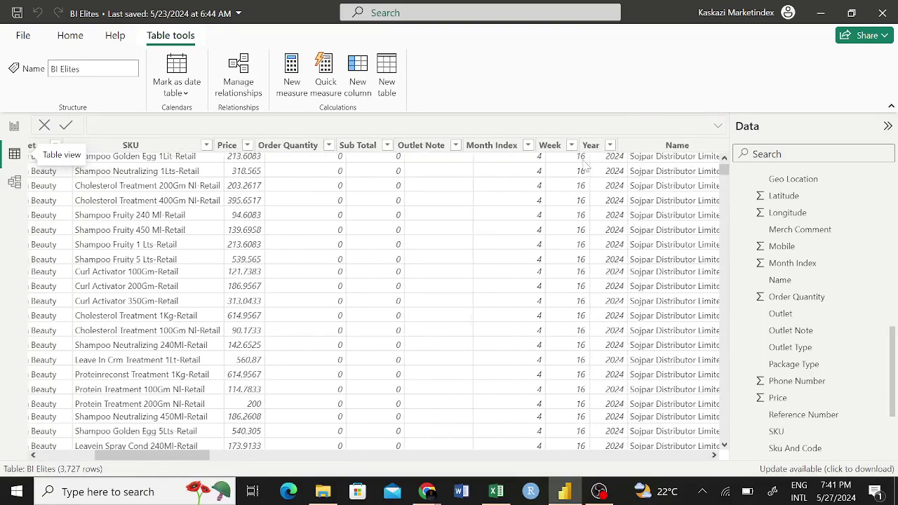
pyautogui.hscroll(-8, 586, 165)
pyautogui.scroll(1, 586, 164)
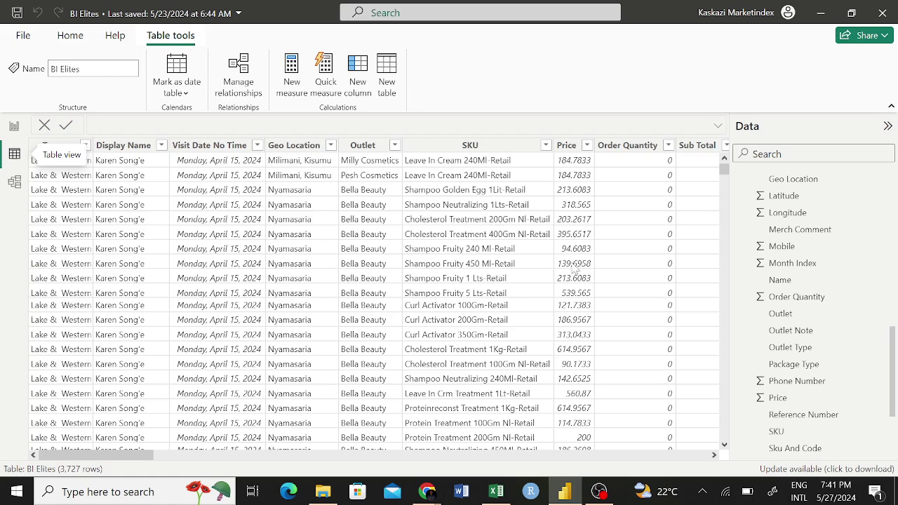
# Step: Go through the BI Elites table columns again, examining the category level, Channel and Outlet Type values over several rows
pyautogui.hscroll(3, 574, 268)
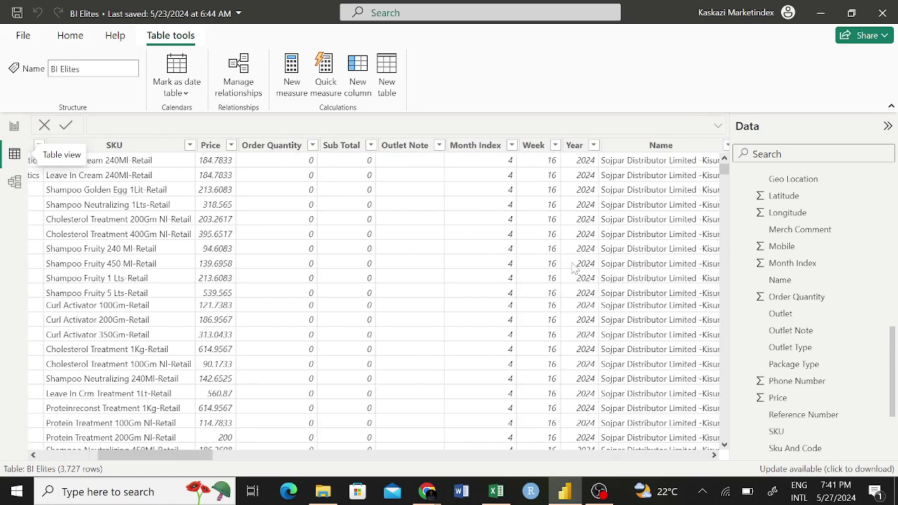
pyautogui.hscroll(1, 574, 268)
pyautogui.hscroll(1, 574, 268)
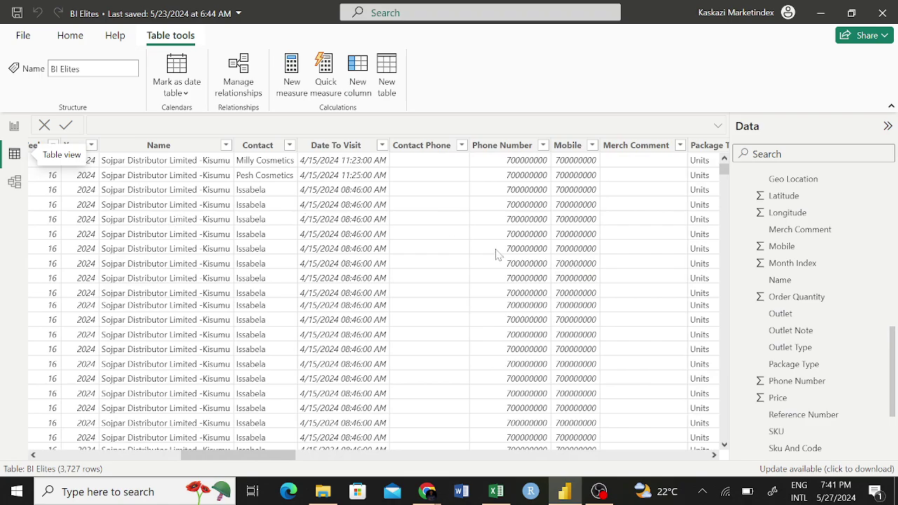
pyautogui.hscroll(10, 496, 253)
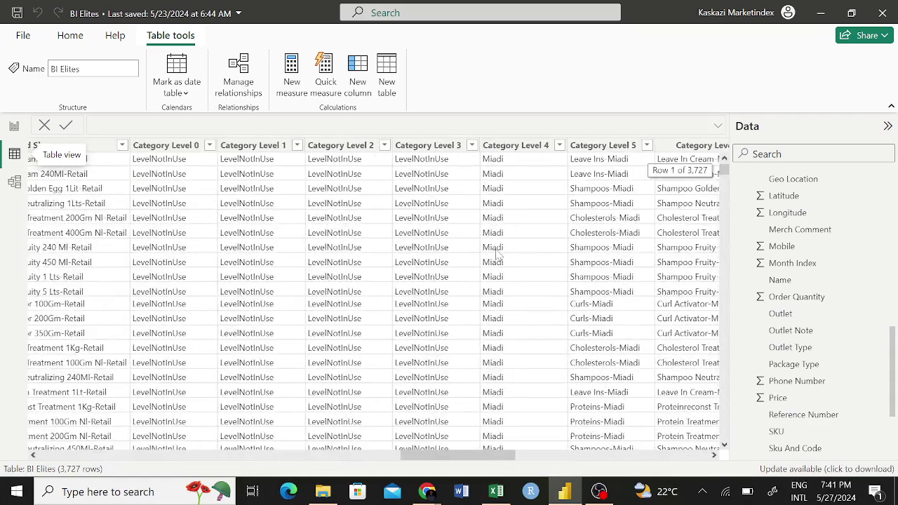
pyautogui.hscroll(10, 496, 253)
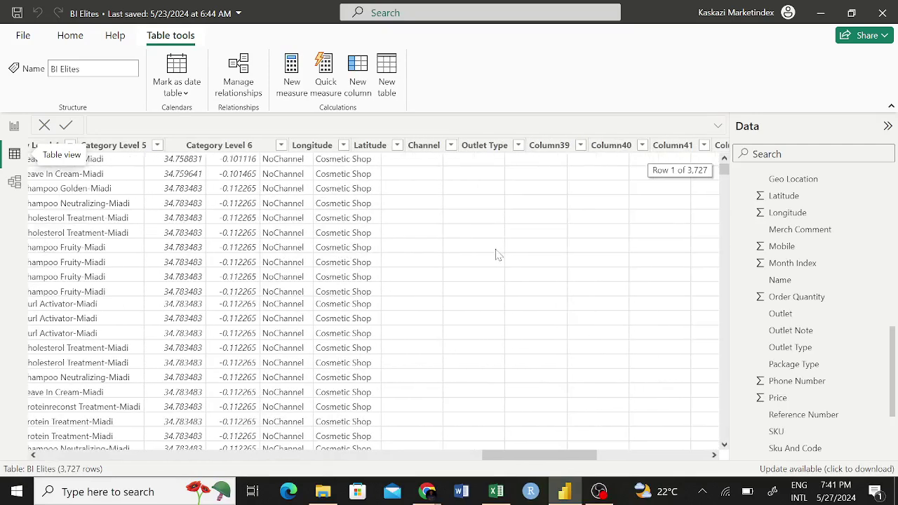
pyautogui.hscroll(2, 496, 253)
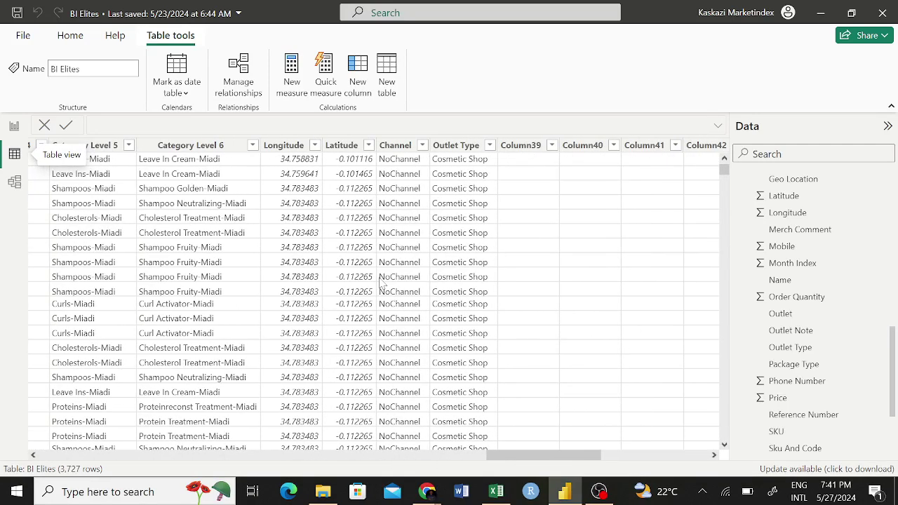
pyautogui.hscroll(-3, 382, 284)
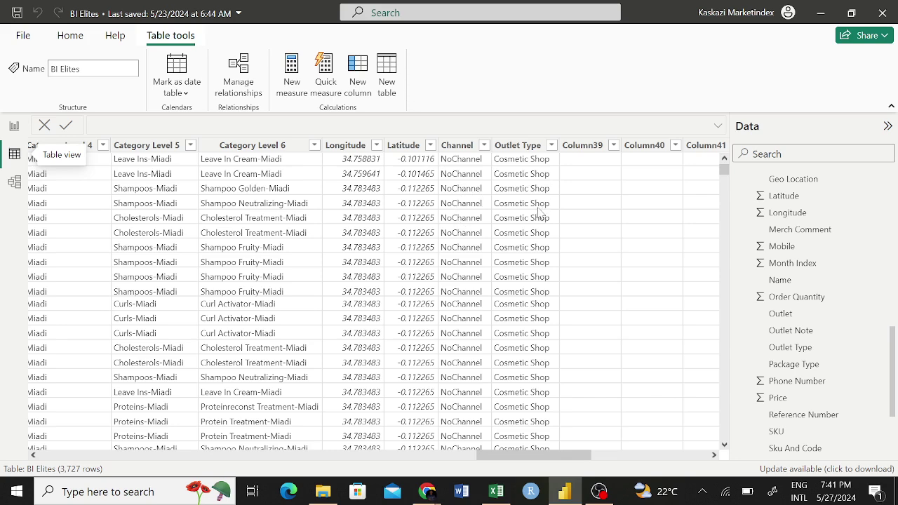
pyautogui.scroll(-5, 533, 233)
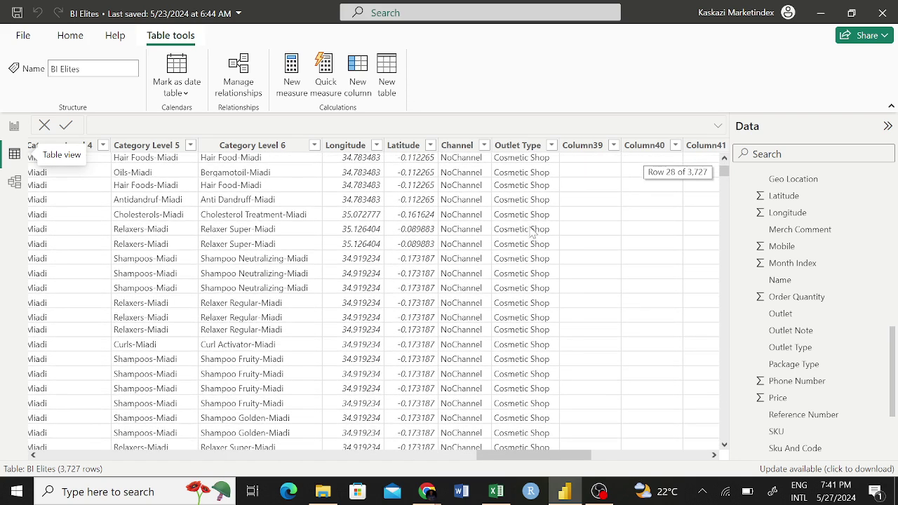
pyautogui.scroll(9, 519, 176)
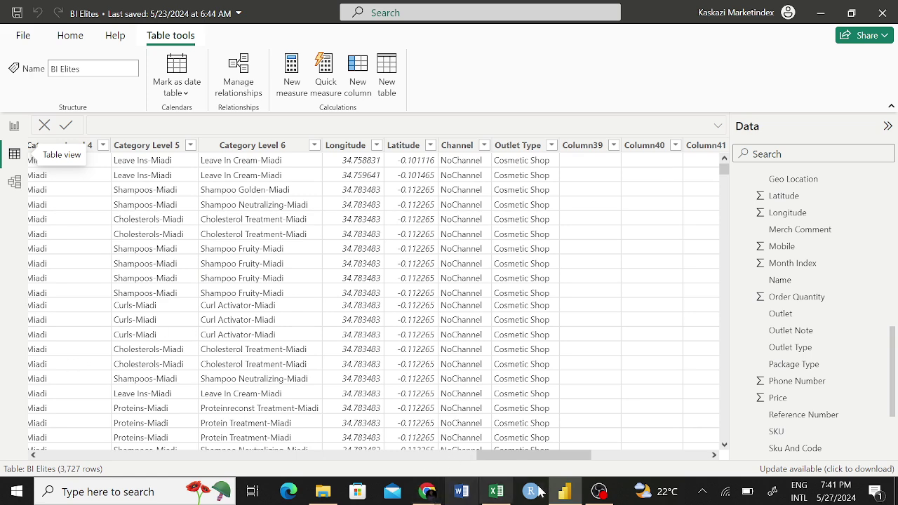
# Step: Return to the report's Summary page and add an empty line chart below the No. of S/Reps card
pyautogui.click(565, 491)
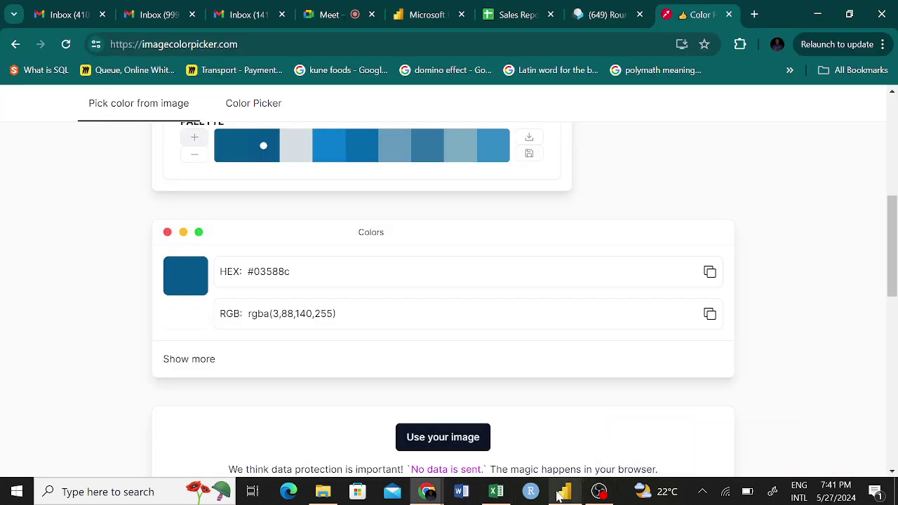
pyautogui.click(563, 492)
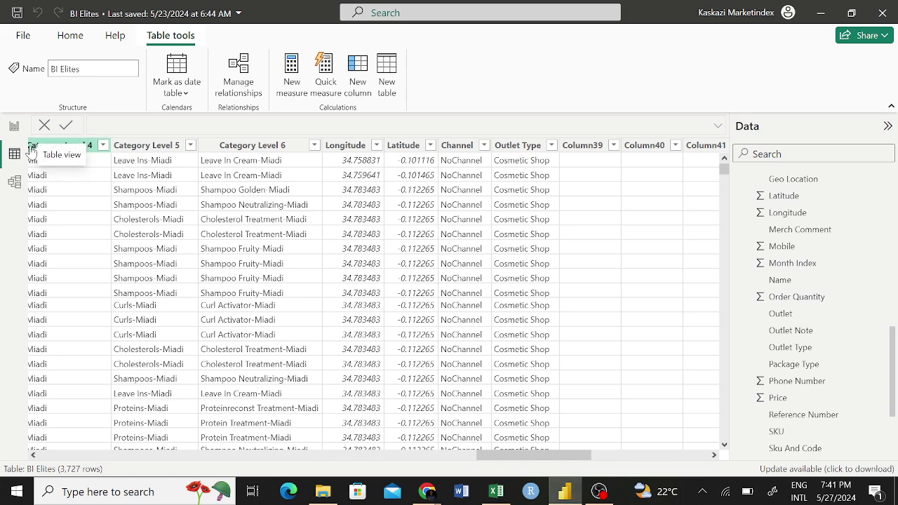
pyautogui.click(14, 126)
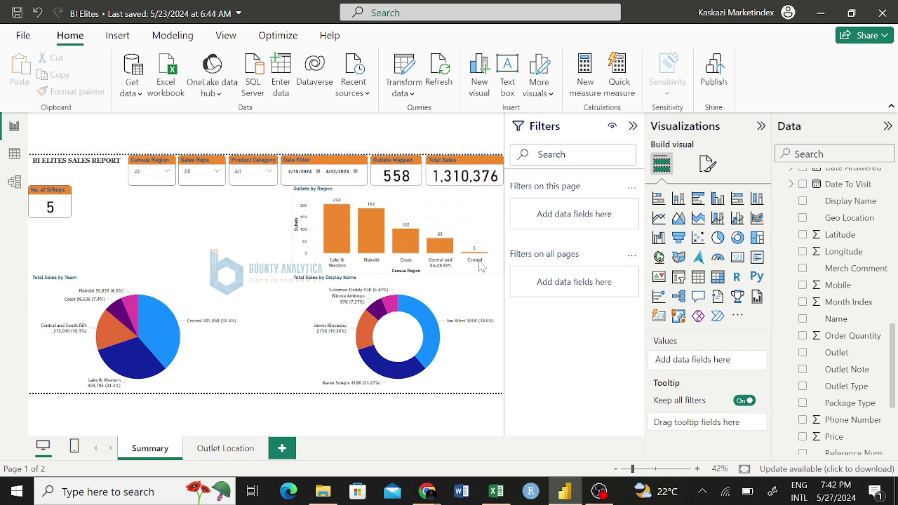
pyautogui.moveTo(340, 240)
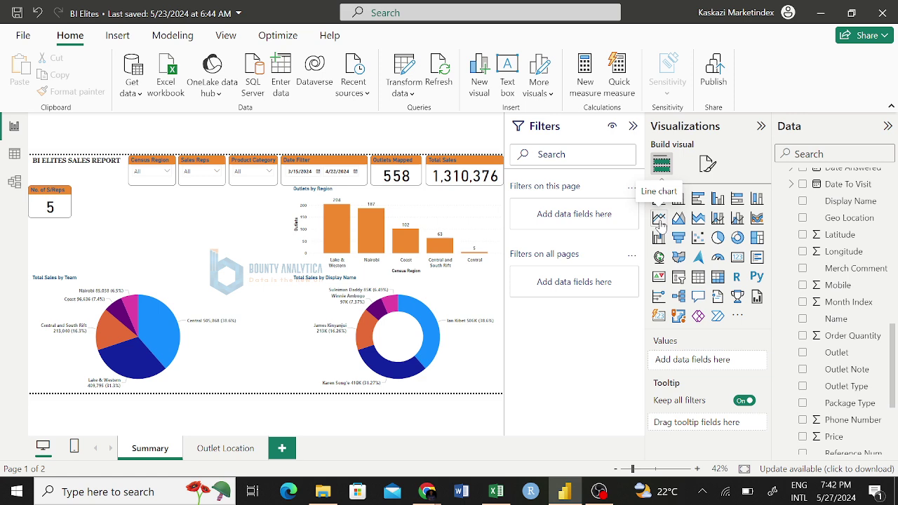
pyautogui.click(660, 223)
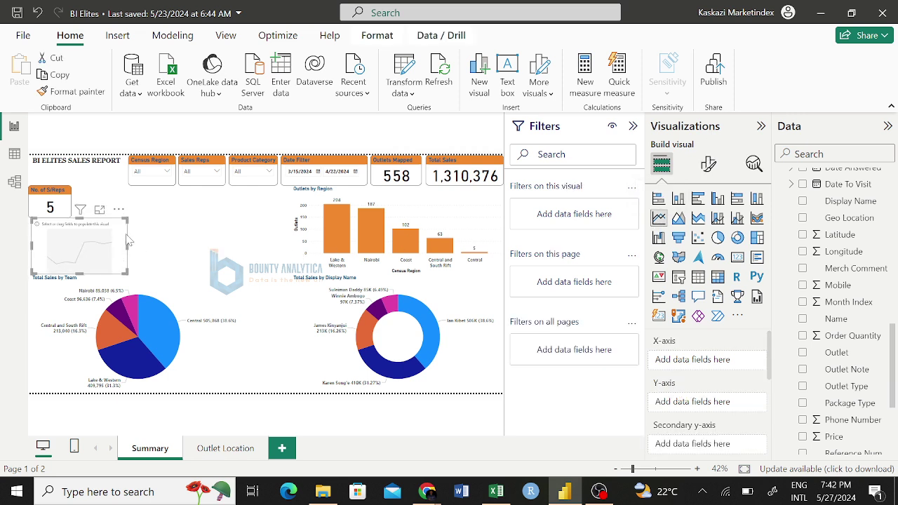
# Step: Put the Month level of the Visit Date No Time date hierarchy on the empty line chart's X-axis
pyautogui.scroll(-3, 726, 393)
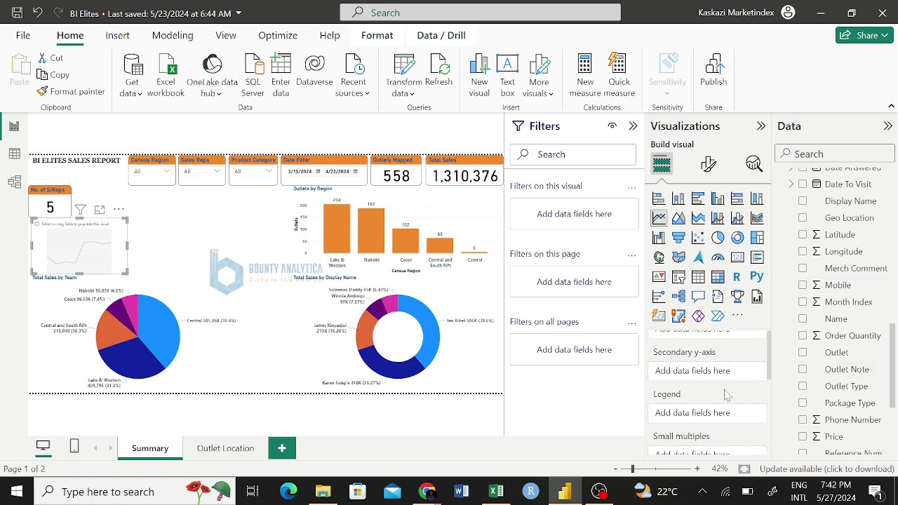
pyautogui.scroll(2, 726, 393)
pyautogui.scroll(1, 726, 395)
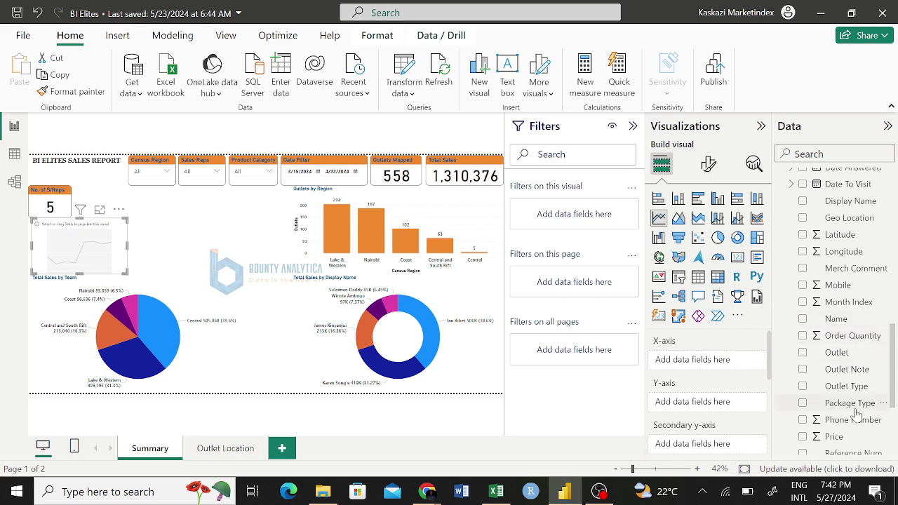
pyautogui.scroll(-3, 858, 411)
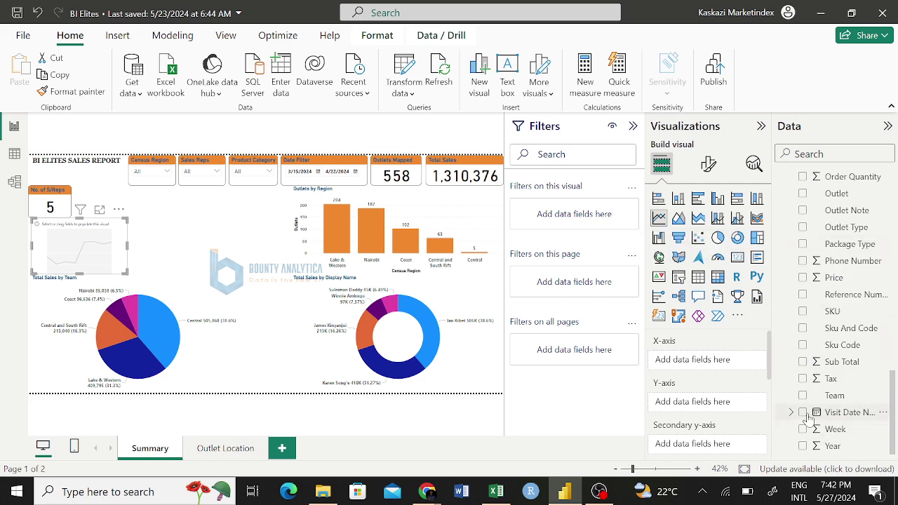
pyautogui.click(793, 417)
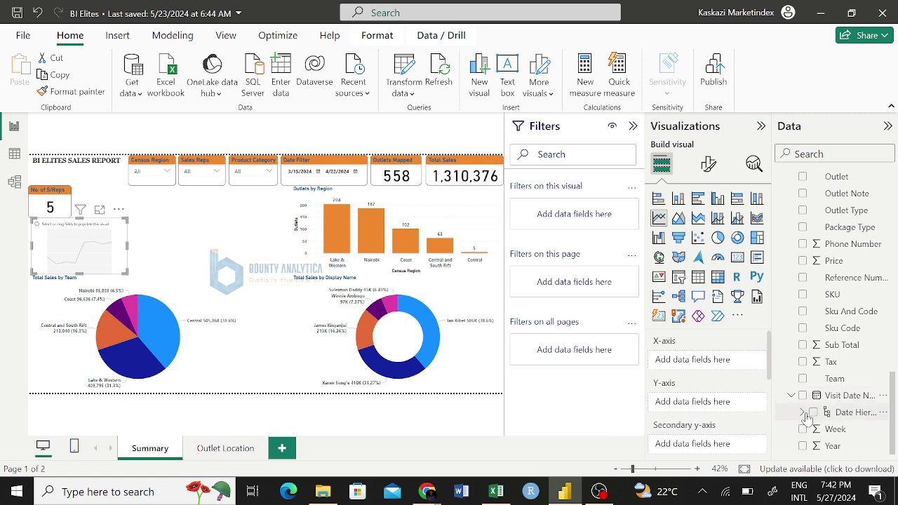
pyautogui.click(802, 412)
pyautogui.scroll(-1, 851, 429)
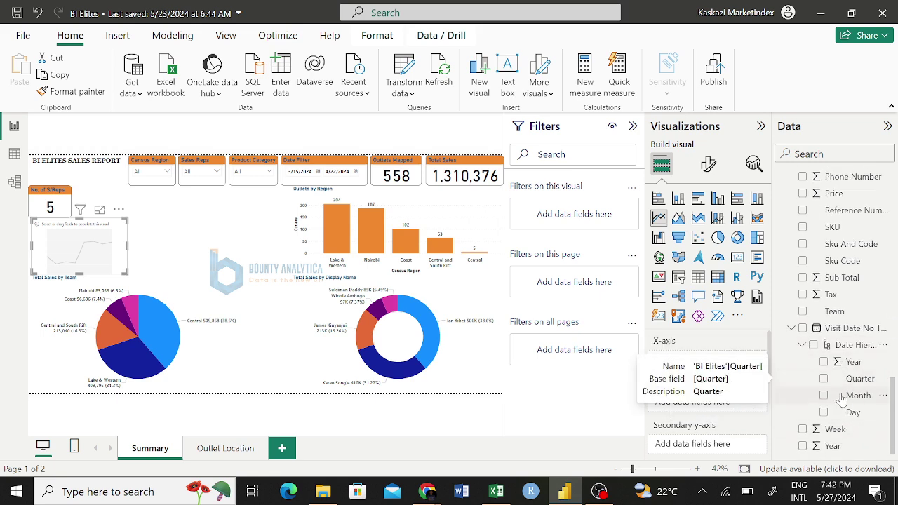
pyautogui.click(825, 397)
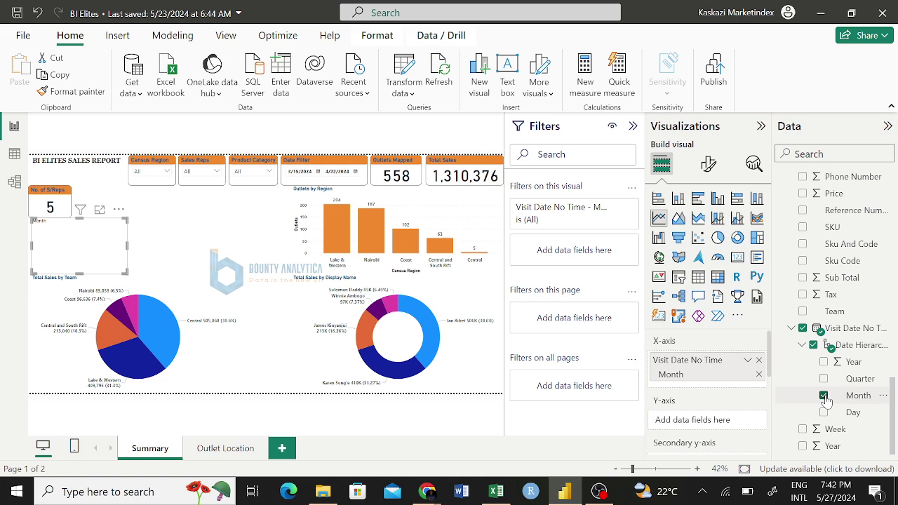
# Step: Plot the Total Outlets measure from the Measures Table on the line chart's Y-axis
pyautogui.scroll(10, 835, 259)
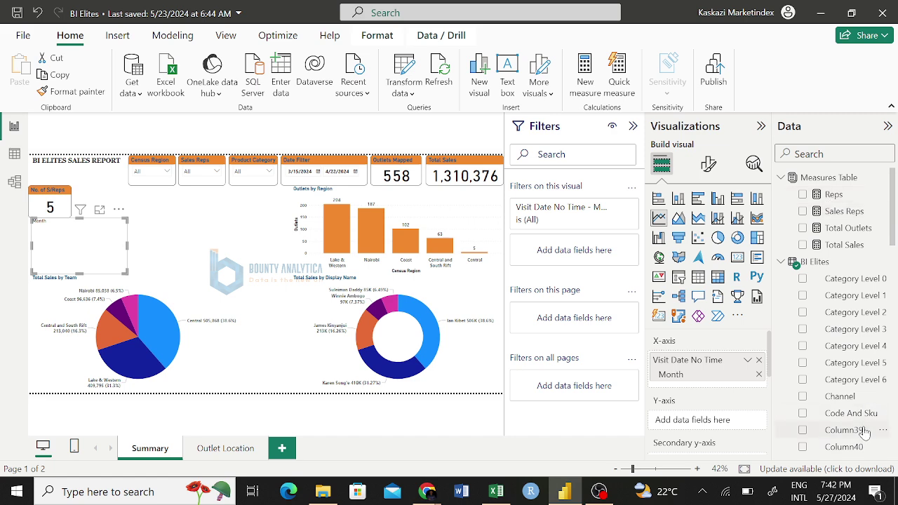
pyautogui.scroll(-5, 865, 430)
pyautogui.scroll(5, 864, 429)
pyautogui.scroll(-3, 855, 343)
pyautogui.scroll(-10, 856, 344)
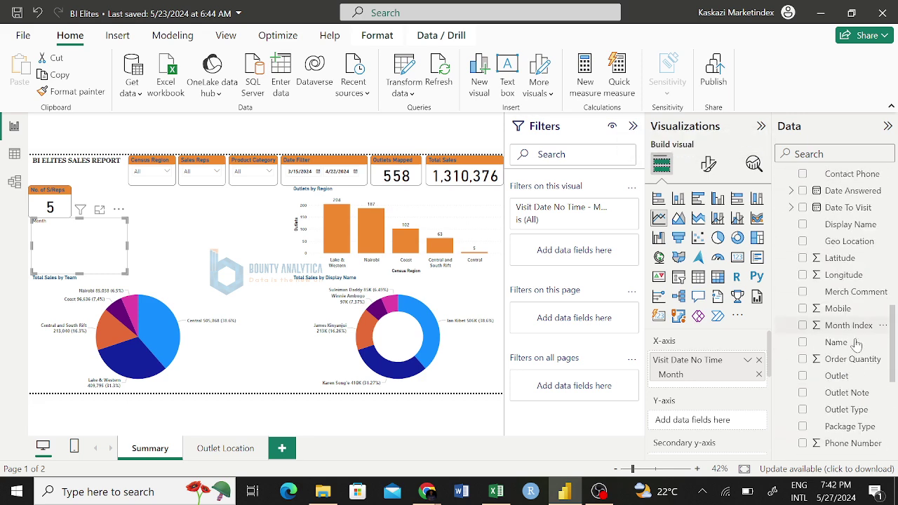
pyautogui.scroll(8, 856, 343)
pyautogui.scroll(4, 856, 343)
pyautogui.scroll(-12, 856, 343)
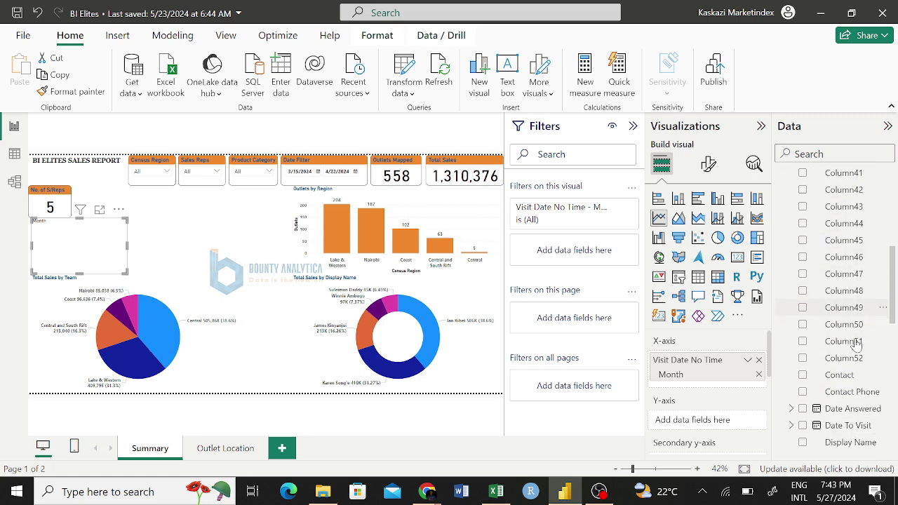
pyautogui.scroll(15, 856, 344)
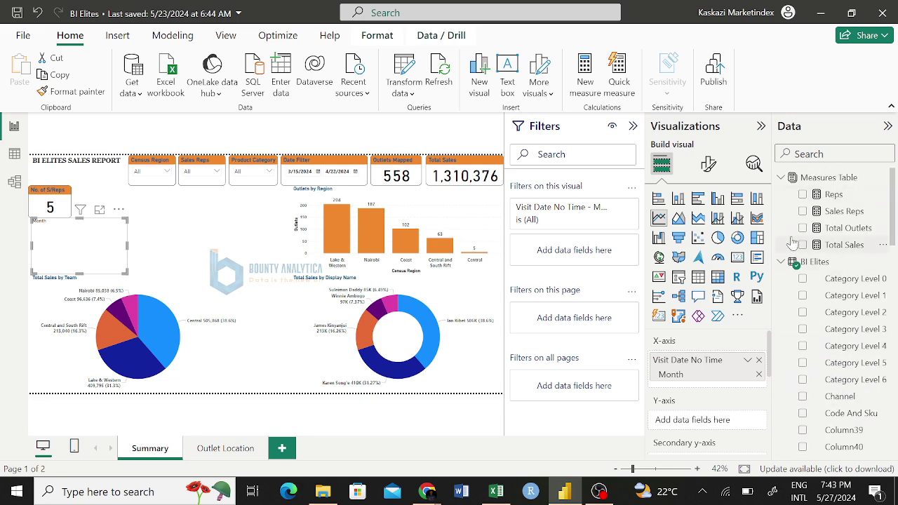
pyautogui.click(781, 261)
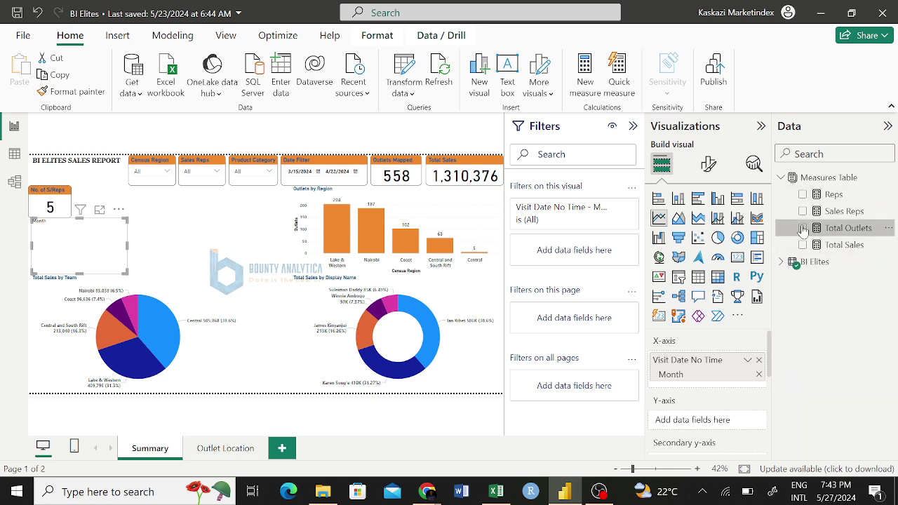
pyautogui.click(803, 228)
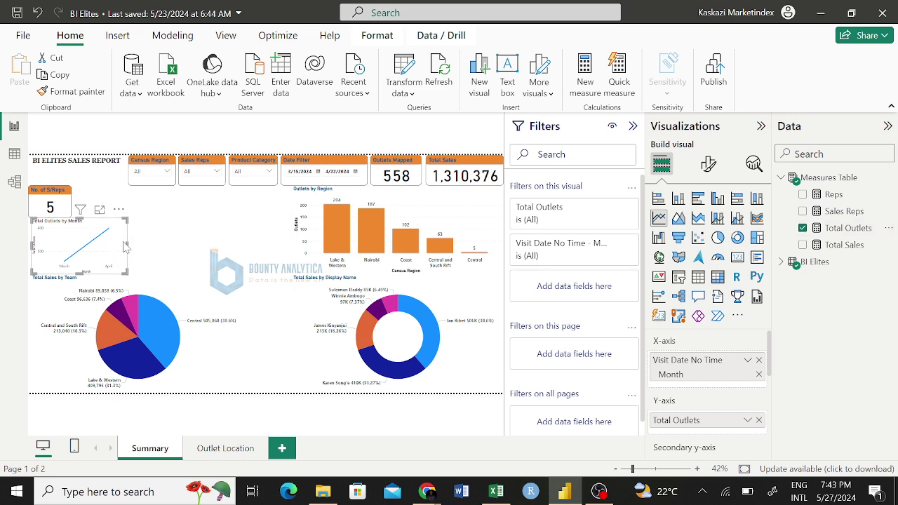
# Step: Examine the Total Outlets values for March and April on the line chart
pyautogui.moveTo(126, 245)
pyautogui.moveTo(73, 259)
pyautogui.click(781, 264)
pyautogui.scroll(-10, 810, 336)
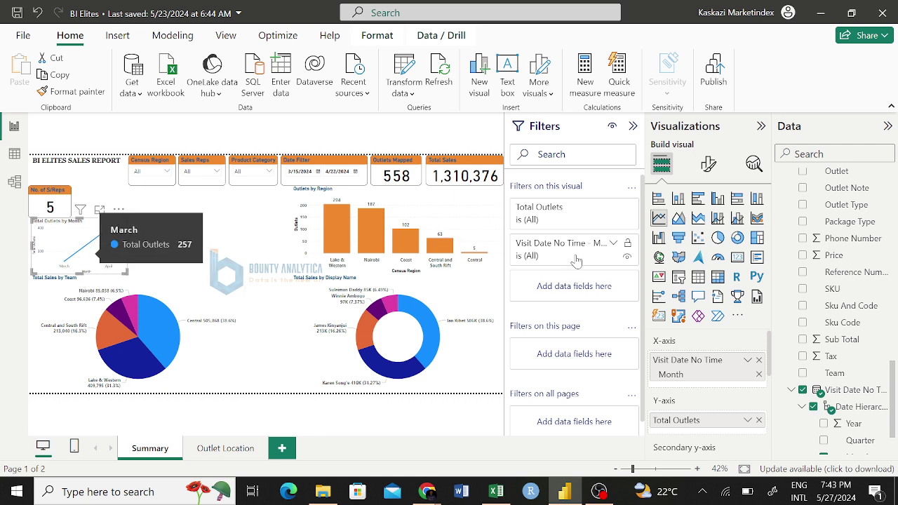
pyautogui.scroll(10, 828, 261)
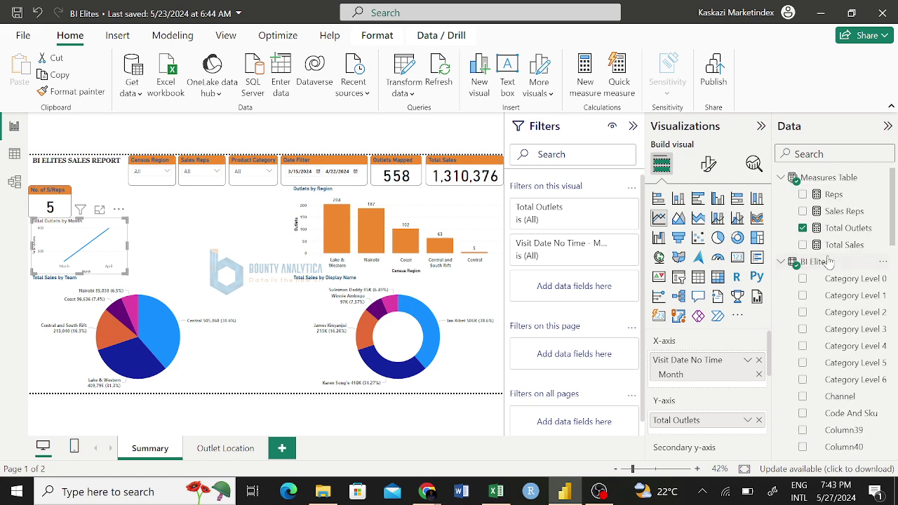
pyautogui.click(803, 228)
pyautogui.click(803, 229)
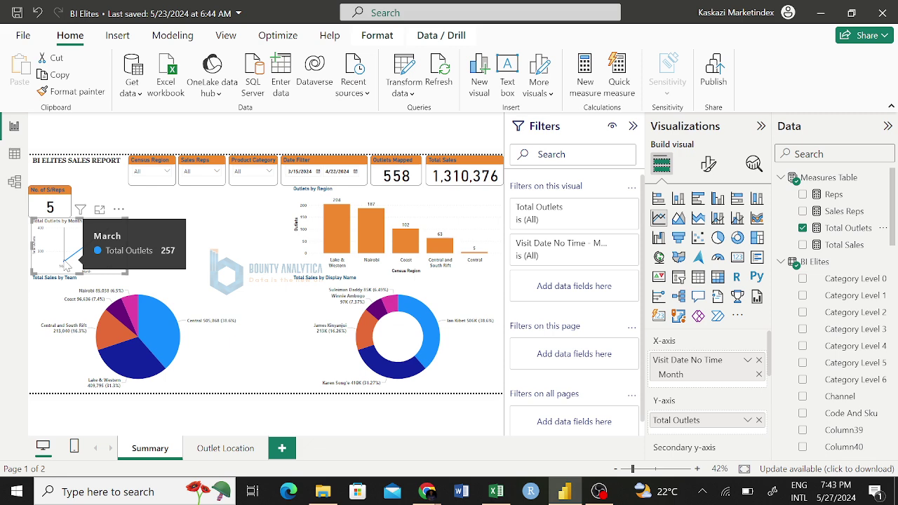
pyautogui.moveTo(109, 233)
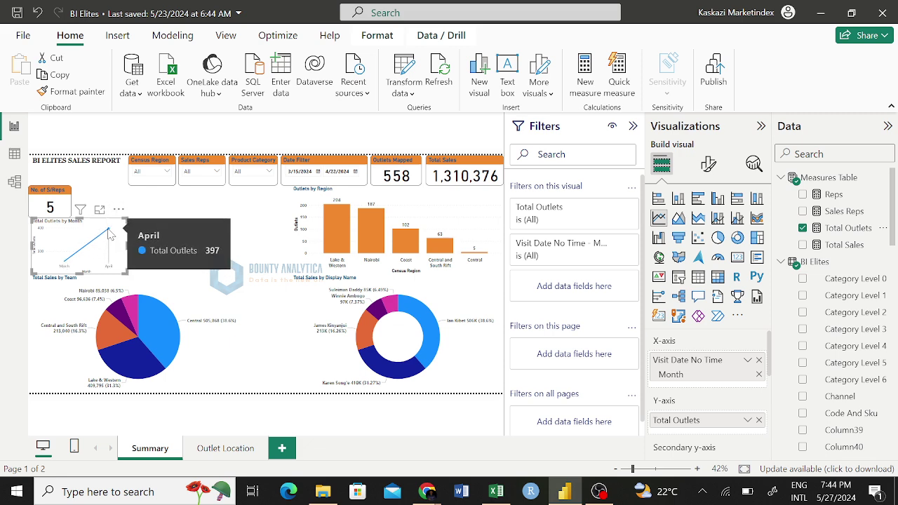
# Step: Replace Total Outlets with Total Sales on the line chart's Y-axis, inspect the monthly points, and deselect the chart
pyautogui.click(803, 228)
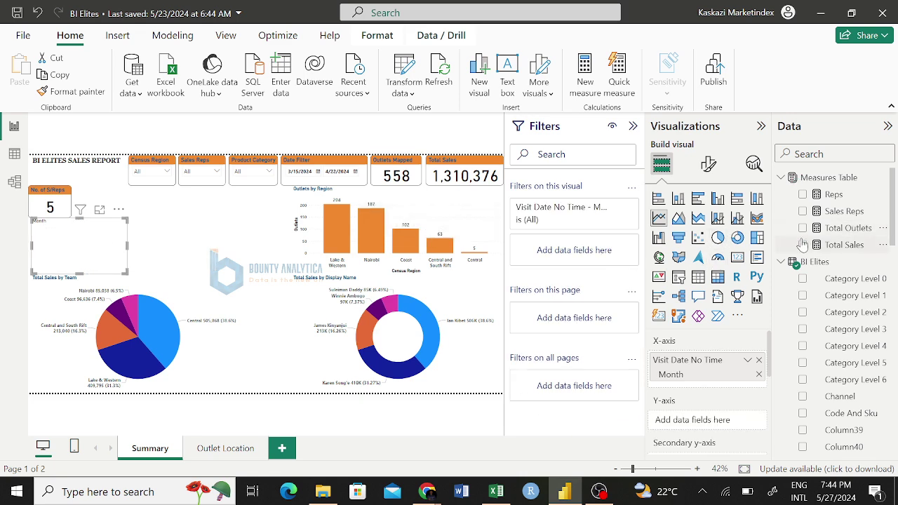
pyautogui.click(802, 246)
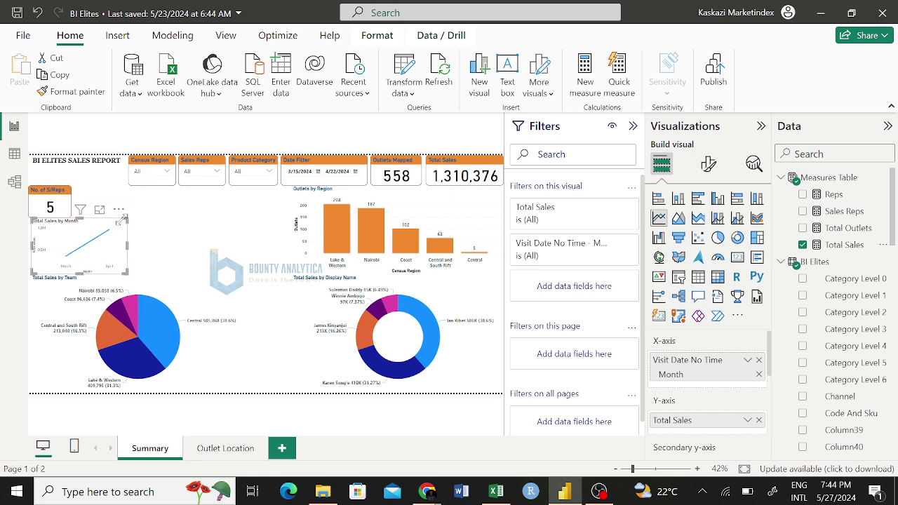
pyautogui.moveTo(110, 234)
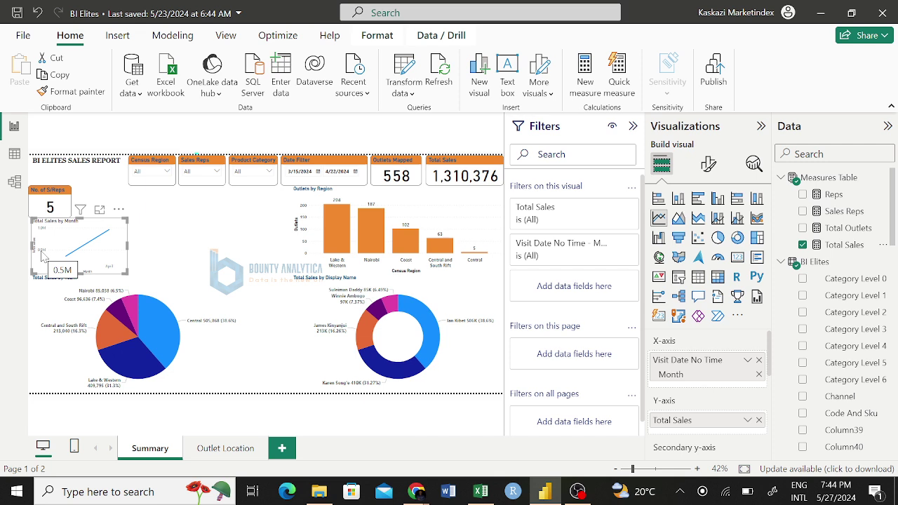
pyautogui.moveTo(105, 250)
pyautogui.click(156, 234)
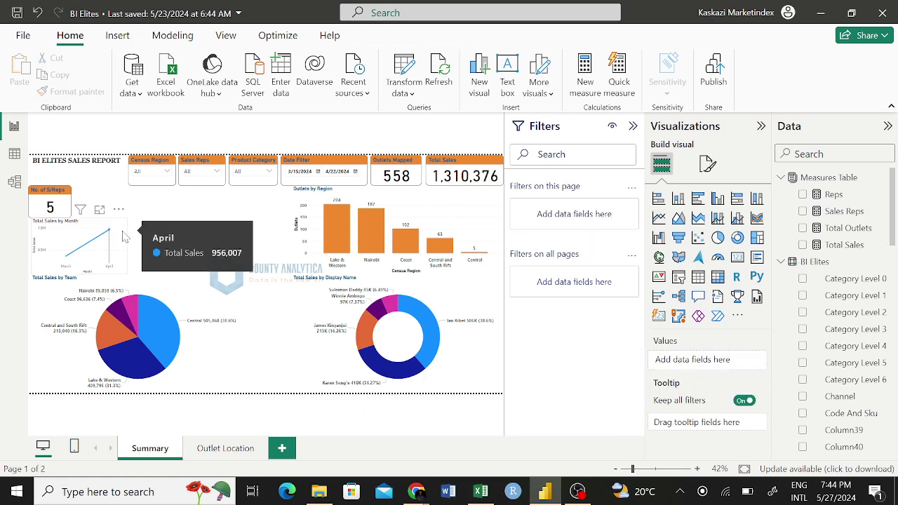
# Step: Delete the Total Sales by Month line chart, and check the Outlet Location page before returning to Summary
pyautogui.click(124, 236)
pyautogui.press('Delete')
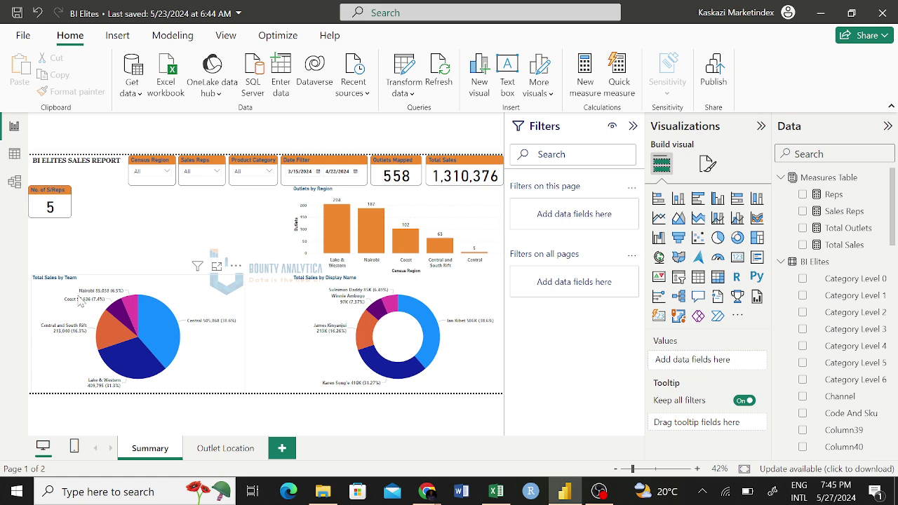
pyautogui.click(205, 450)
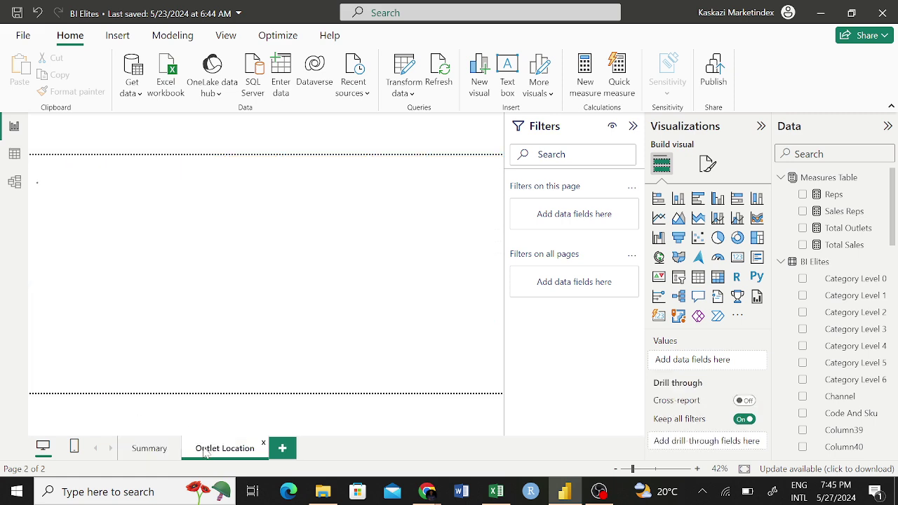
pyautogui.click(150, 448)
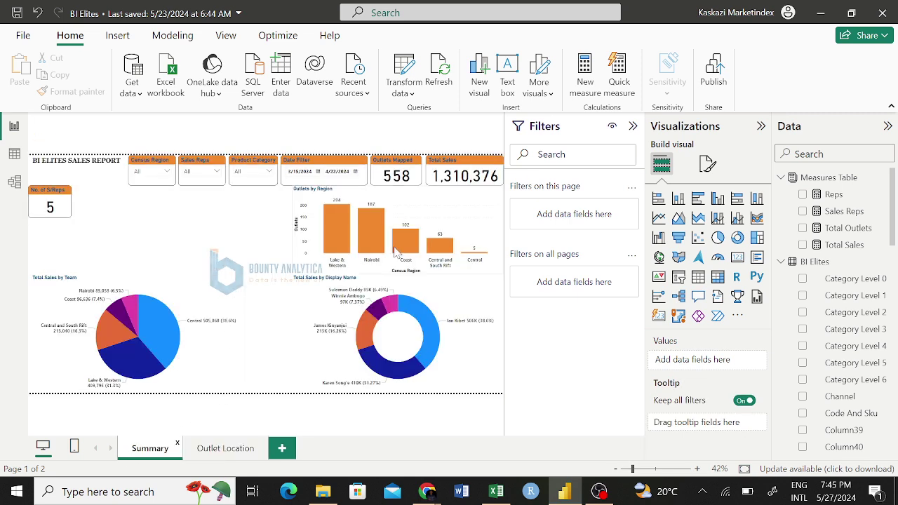
# Step: Add a pie chart below the No. of S/Reps card with Category Level 4 as legend and Total Outlets as values
pyautogui.click(718, 239)
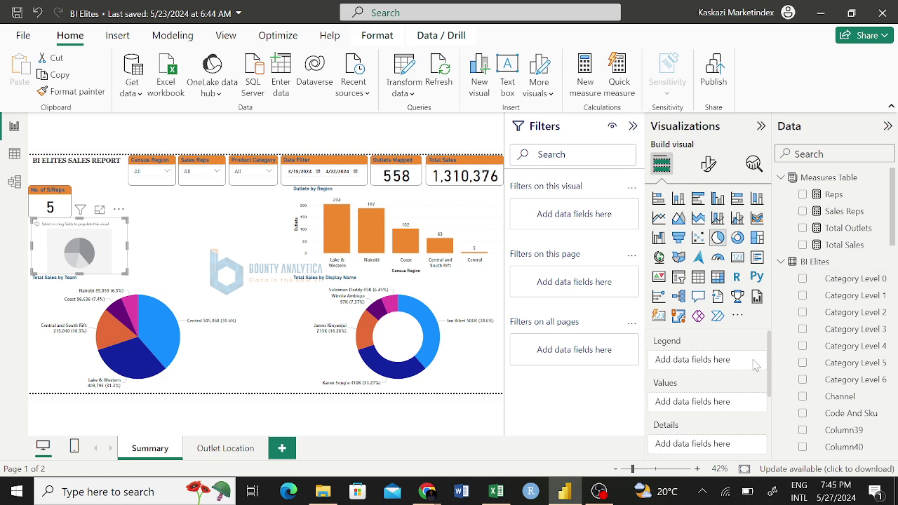
pyautogui.scroll(-2, 831, 312)
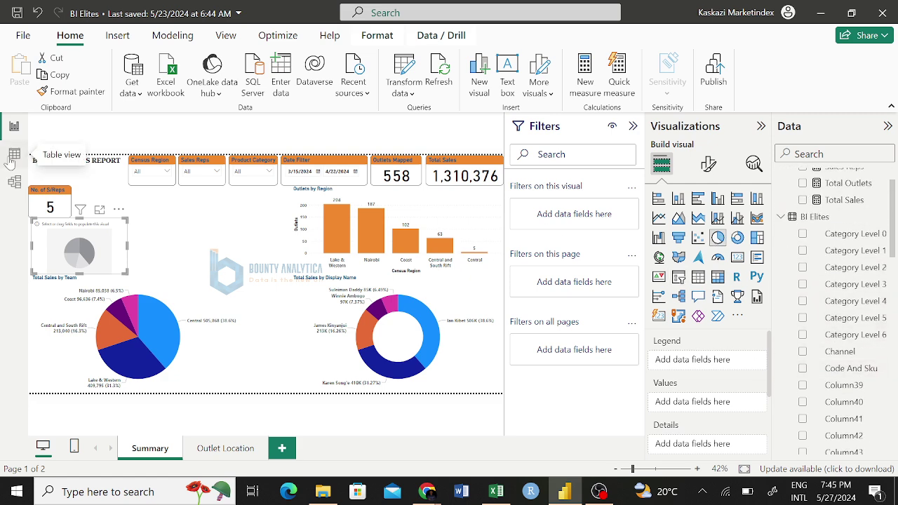
pyautogui.click(14, 155)
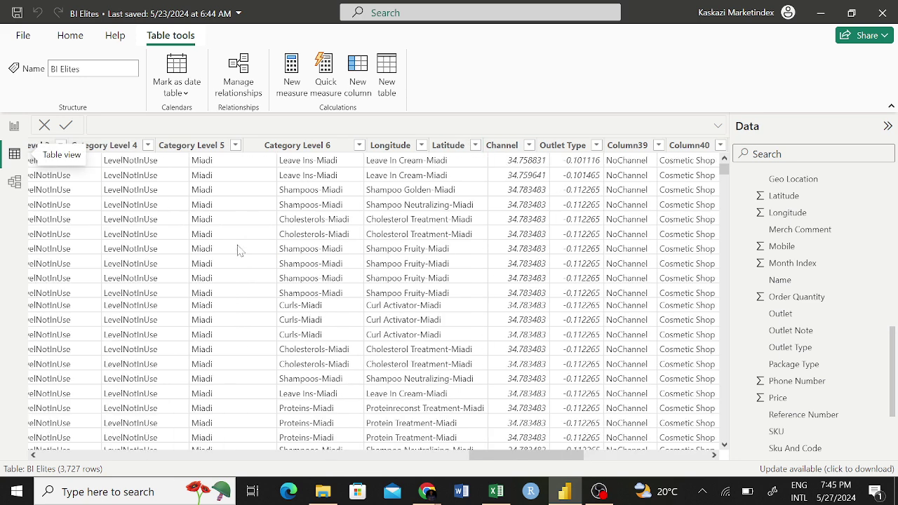
pyautogui.hscroll(-3, 238, 250)
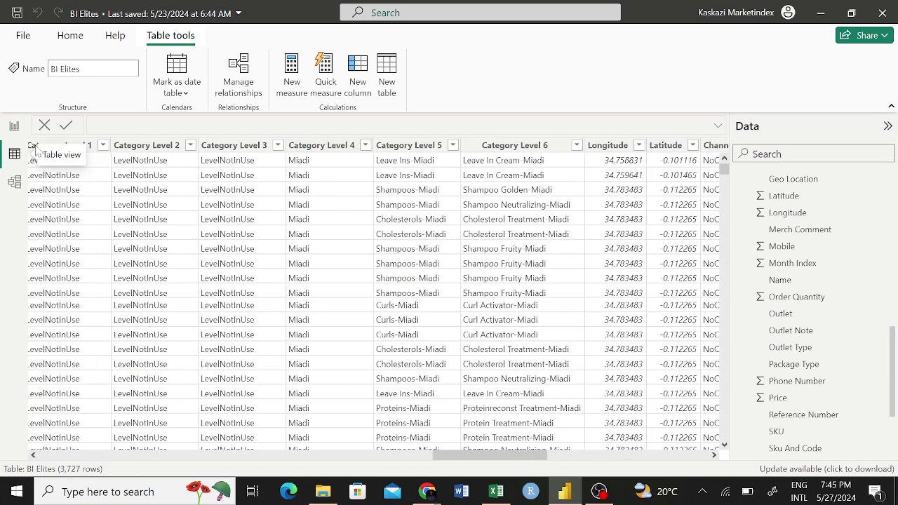
pyautogui.click(14, 126)
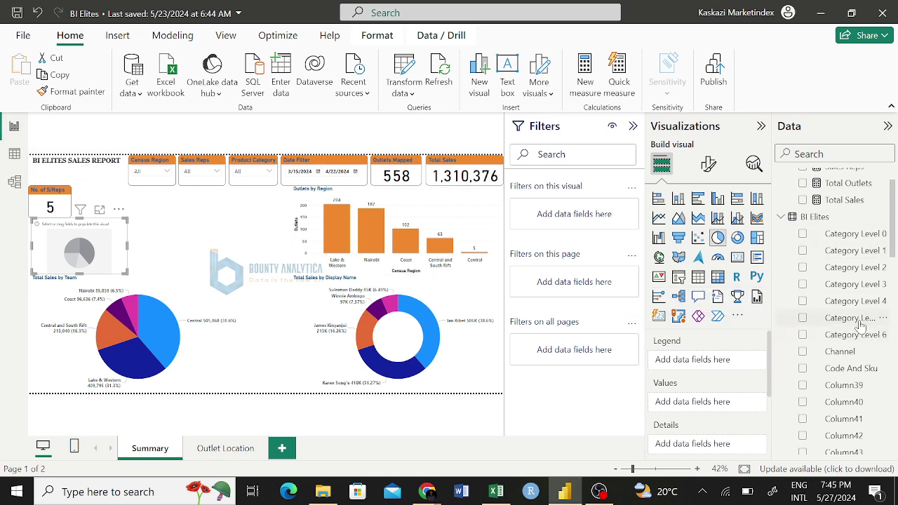
pyautogui.click(802, 301)
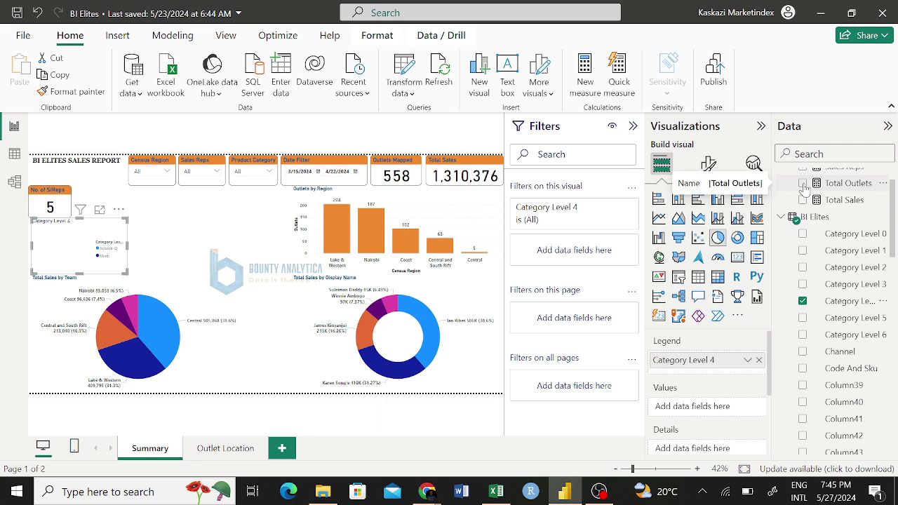
pyautogui.click(804, 183)
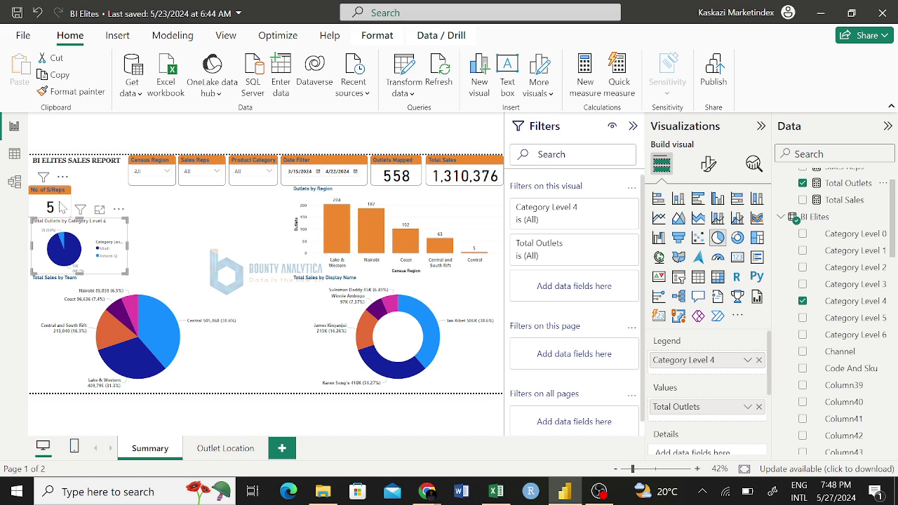
# Step: Delete the No. of S/Reps card and enlarge the Total Outlets by Category Level 4 pie chart to fill the space above Total Sales by Team
pyautogui.click(61, 207)
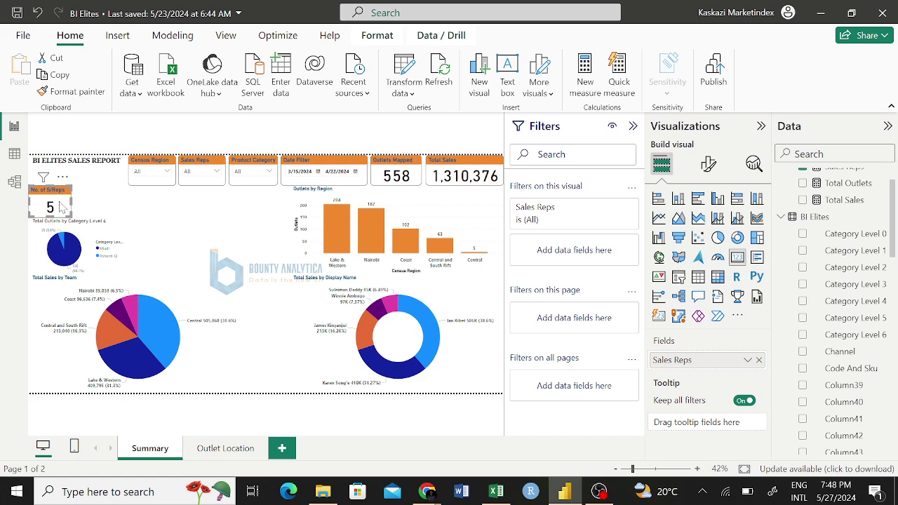
pyautogui.press('Delete')
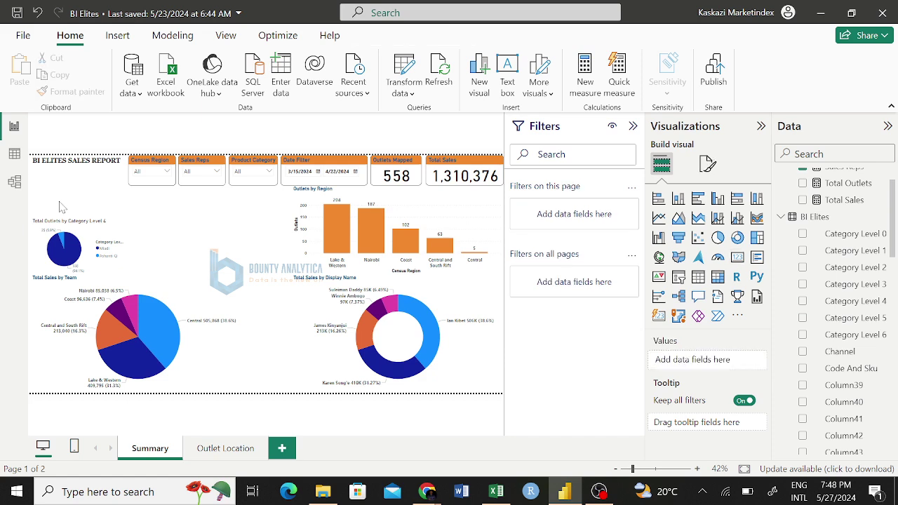
pyautogui.click(96, 251)
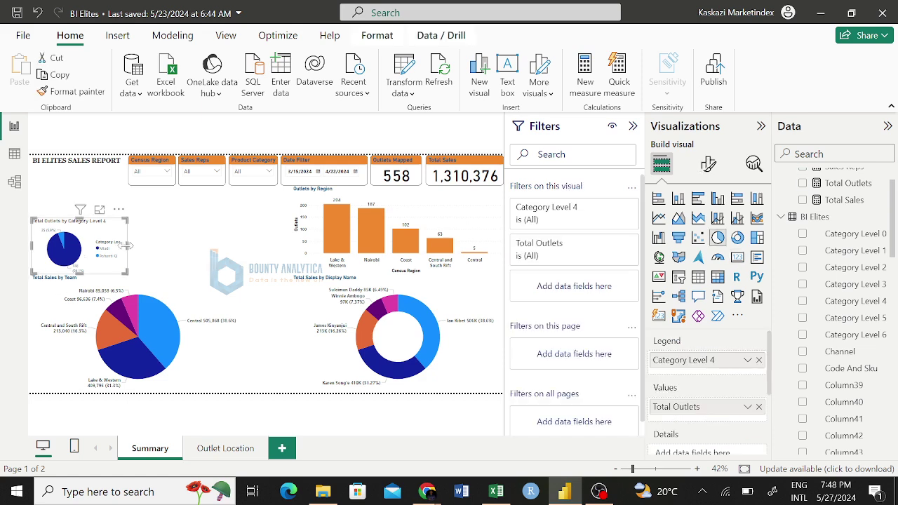
pyautogui.moveTo(129, 216); pyautogui.dragTo(246, 193)
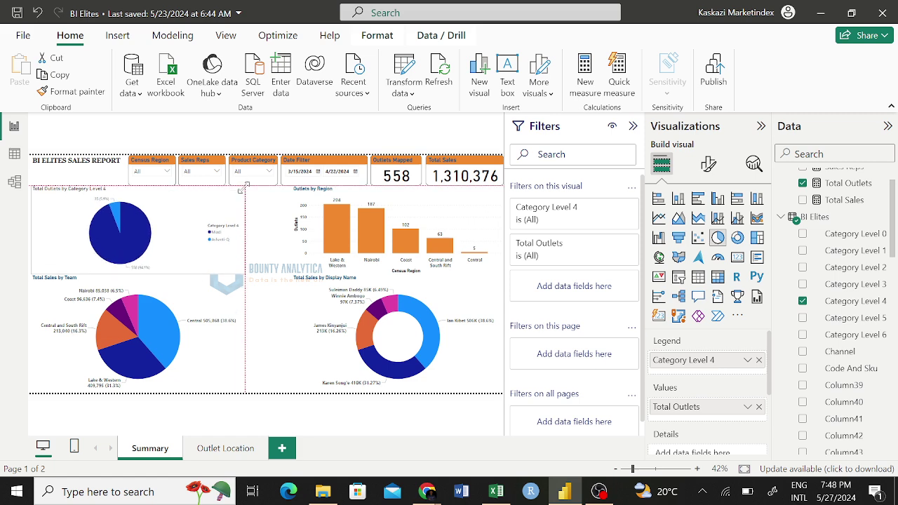
pyautogui.doubleClick(267, 321)
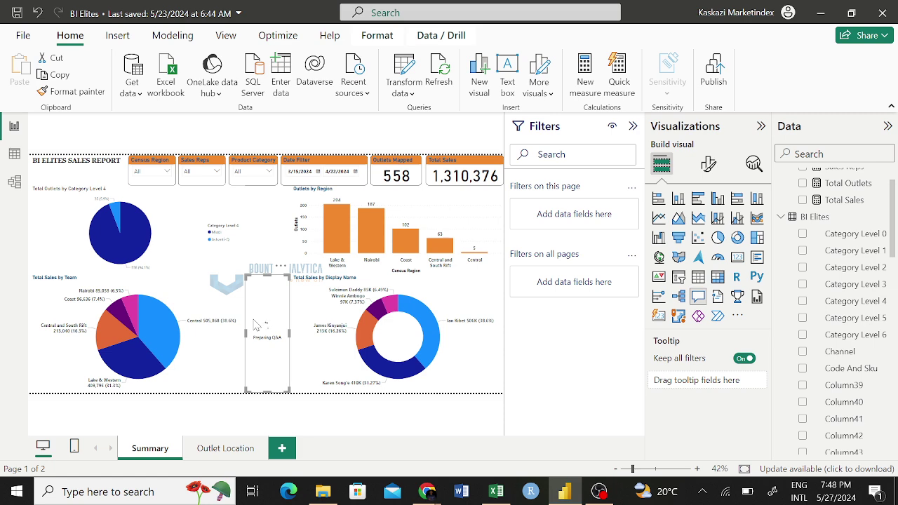
# Step: Delete the empty Q&A visual and copy the Total Sales by Team pie's formatting onto the Total Outlets by Category Level 4 pie
pyautogui.press('Delete')
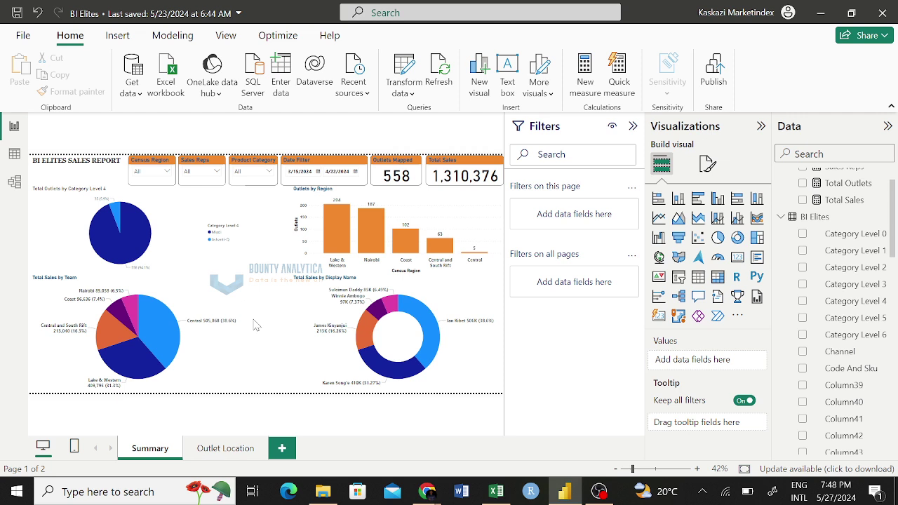
pyautogui.click(207, 332)
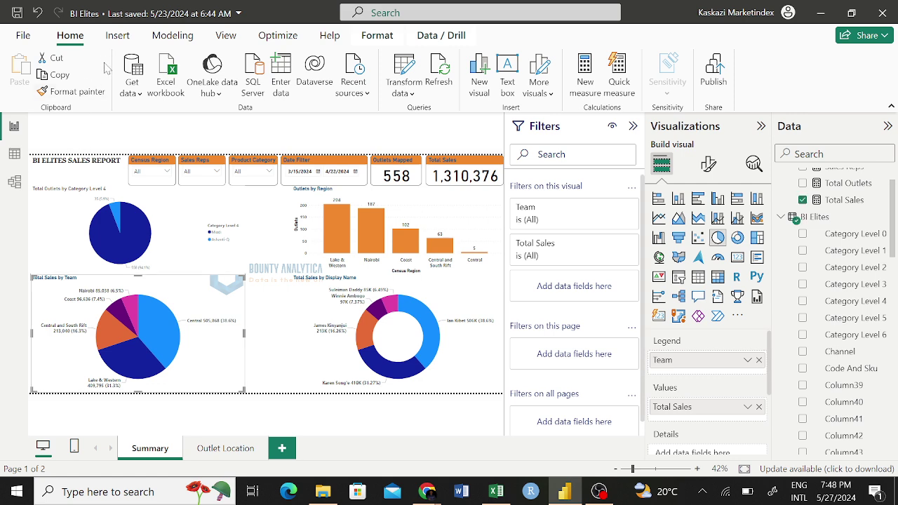
pyautogui.click(74, 91)
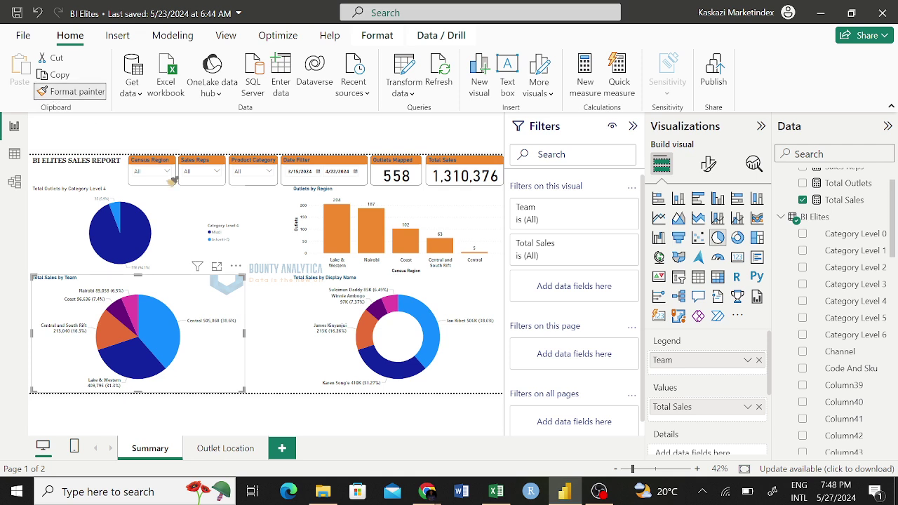
pyautogui.click(216, 234)
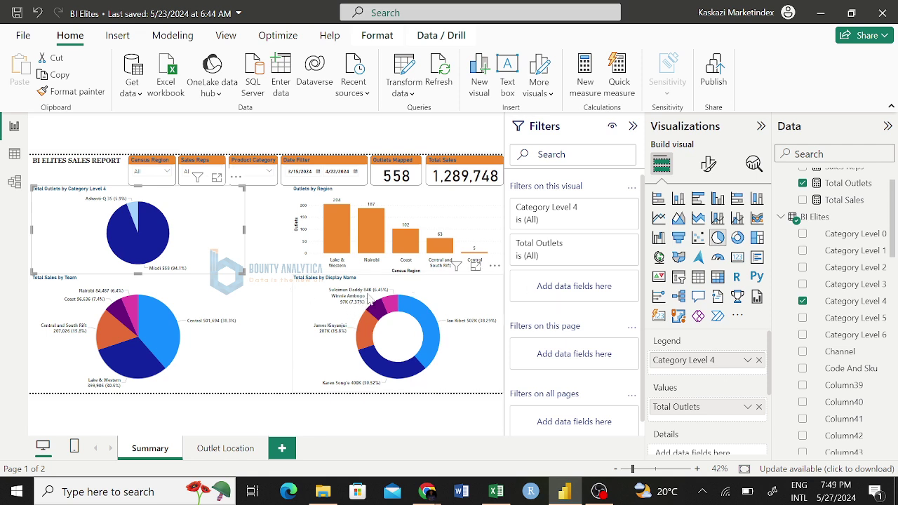
# Step: Retitle the Total Outlets by Category Level 4 pie chart as "Product Category by Outlets" and deselect it
pyautogui.click(708, 163)
pyautogui.click(705, 227)
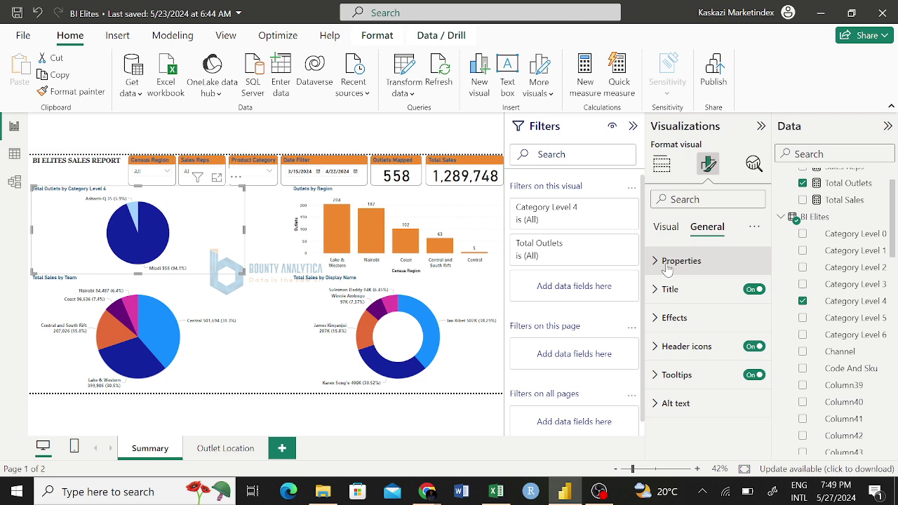
pyautogui.click(666, 290)
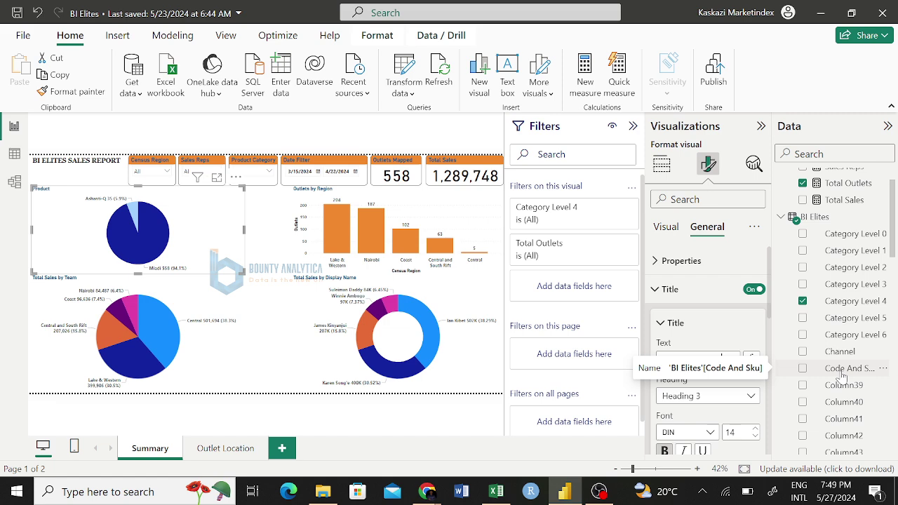
pyautogui.click(757, 326)
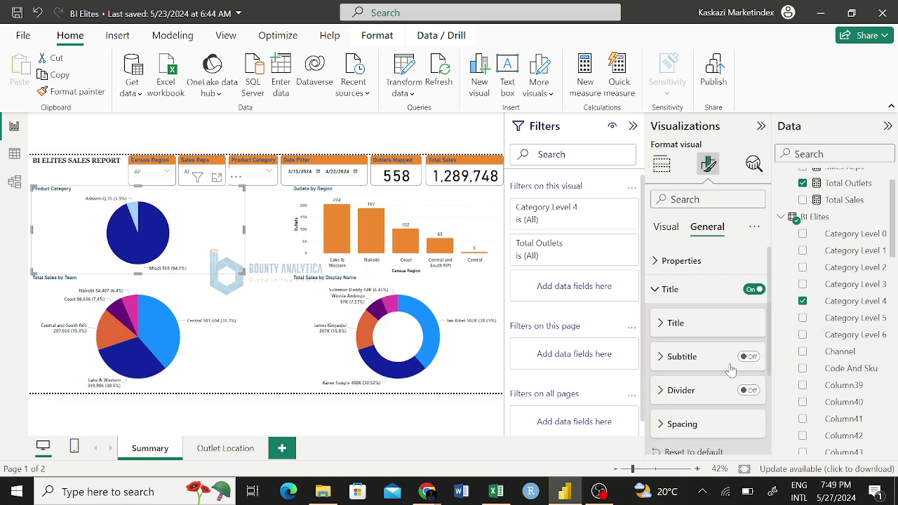
pyautogui.click(672, 322)
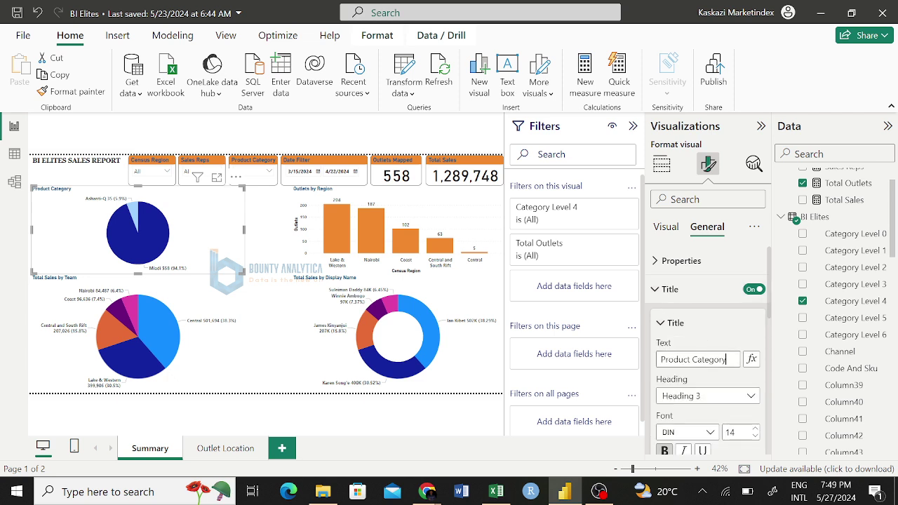
pyautogui.write('by Outlets')
pyautogui.press('Return')
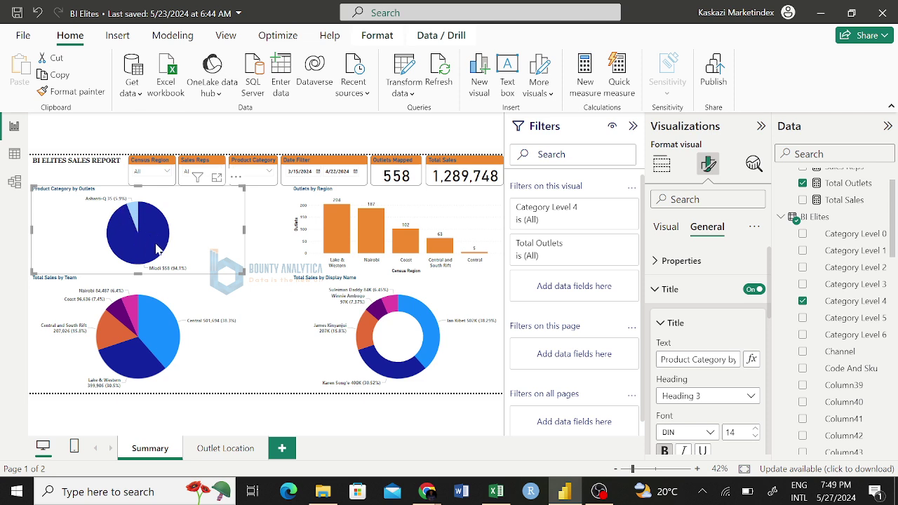
pyautogui.moveTo(153, 254)
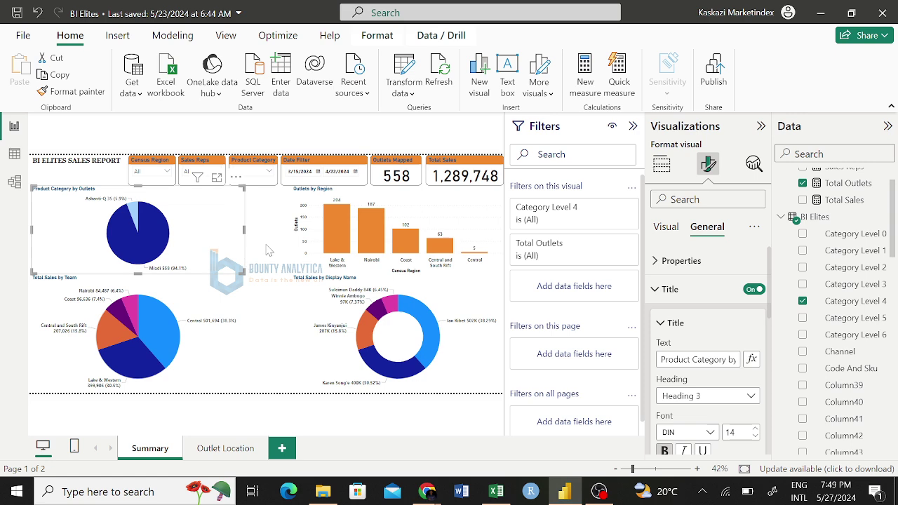
pyautogui.click(266, 304)
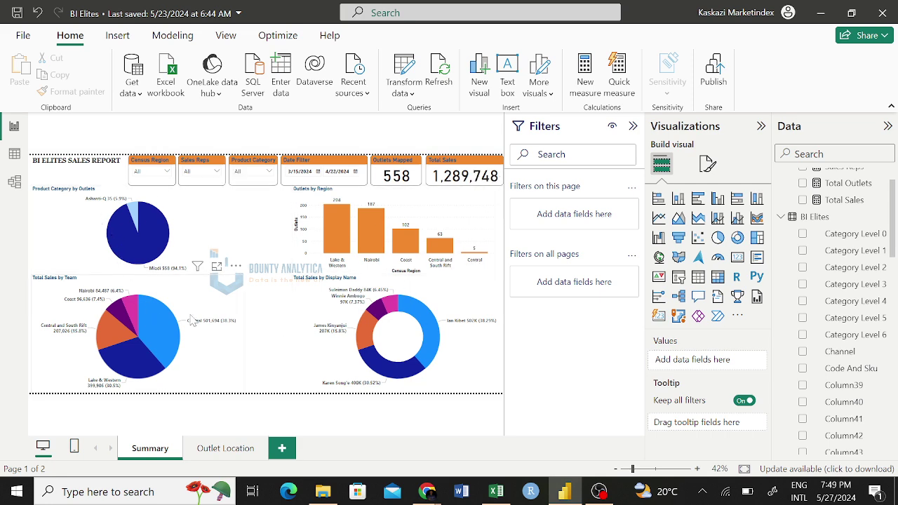
# Step: Lower the upper edges of the Total Sales by Team and Total Sales by Display Name charts, and extend Outlets by Region down towards them
pyautogui.click(239, 289)
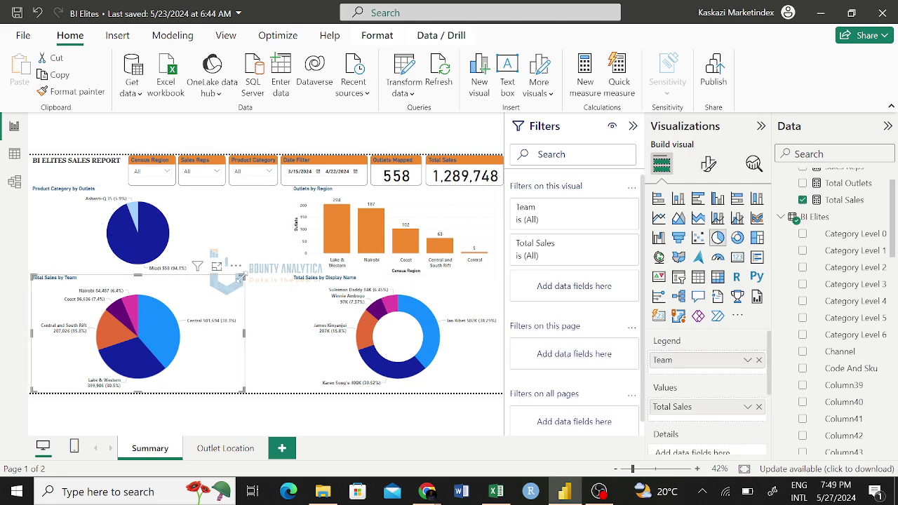
pyautogui.moveTo(240, 276); pyautogui.dragTo(243, 292)
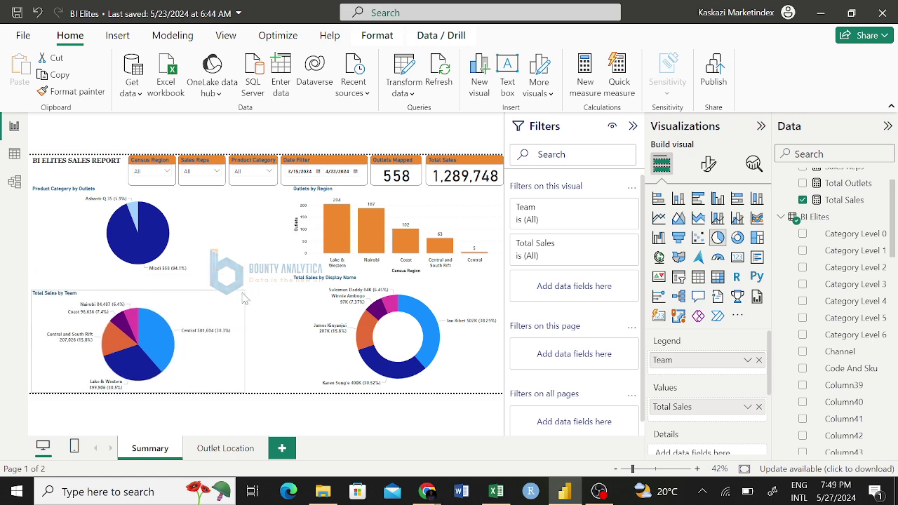
pyautogui.click(310, 296)
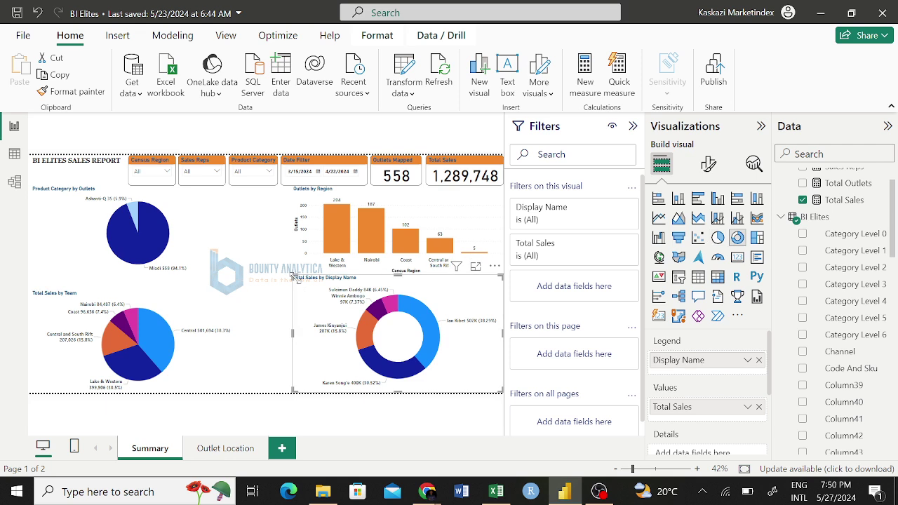
pyautogui.moveTo(295, 277); pyautogui.dragTo(296, 295)
pyautogui.click(306, 270)
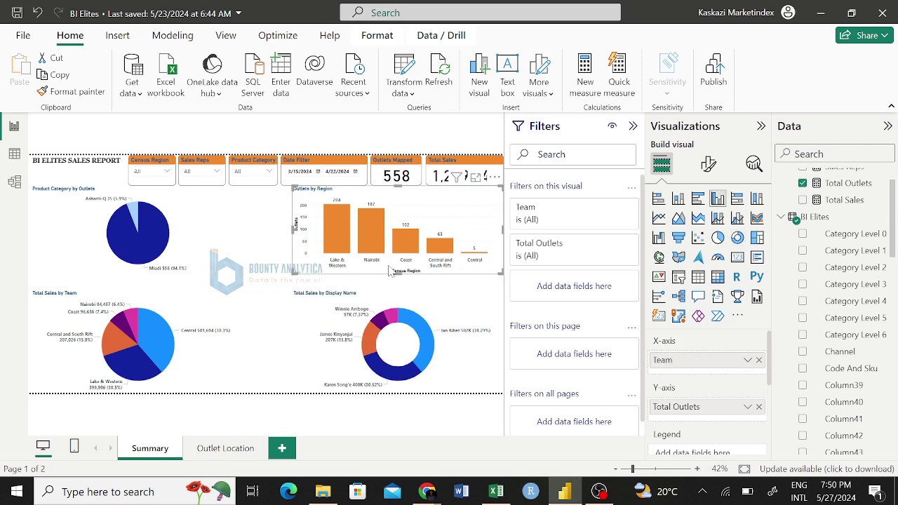
pyautogui.moveTo(395, 276); pyautogui.dragTo(397, 293)
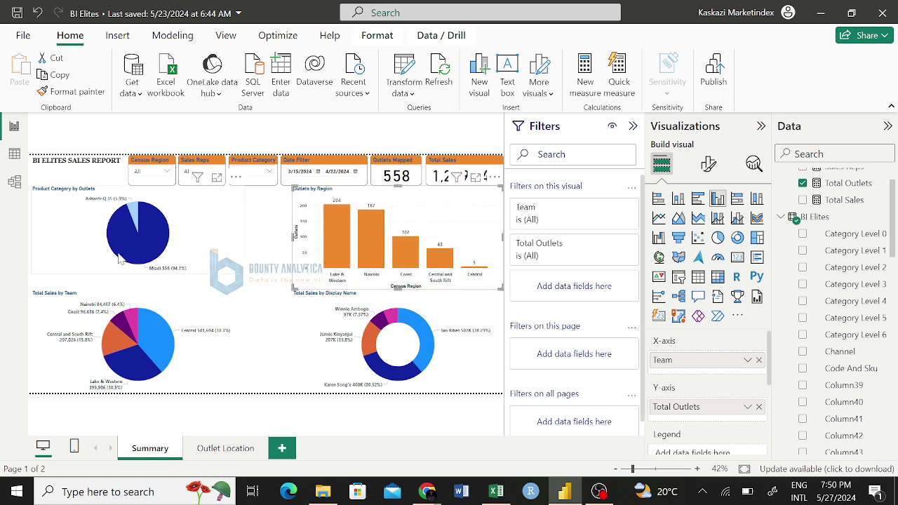
# Step: Shift both pie charts to the page's left edge and extend Product Category by Outlets down to meet Total Sales by Team
pyautogui.click(82, 250)
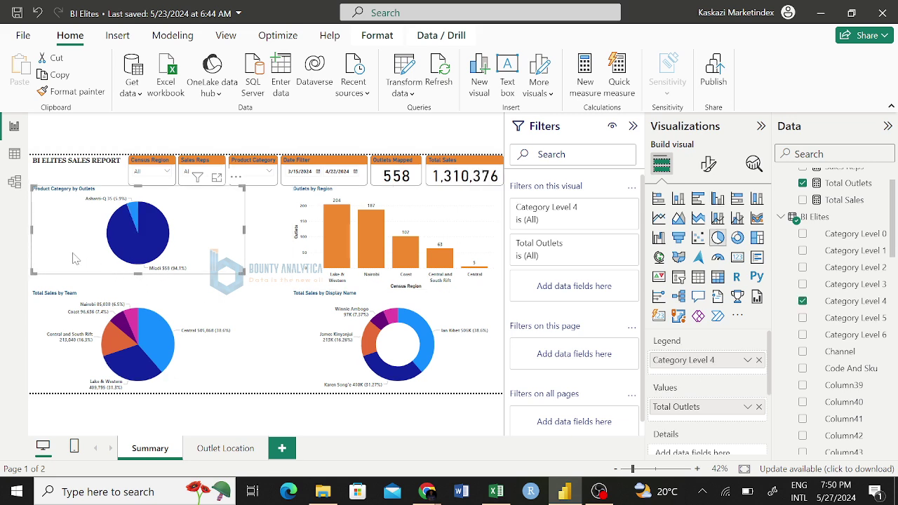
pyautogui.moveTo(76, 257); pyautogui.dragTo(36, 257)
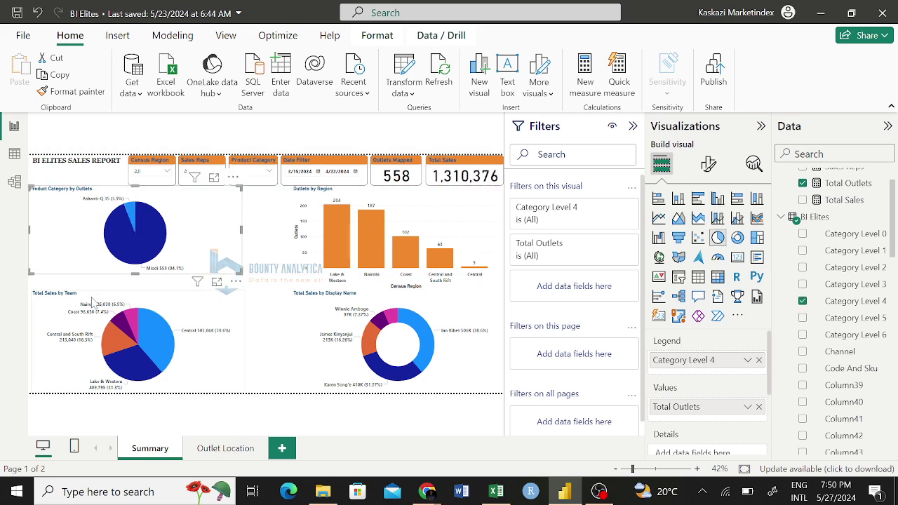
pyautogui.moveTo(91, 303); pyautogui.dragTo(61, 307)
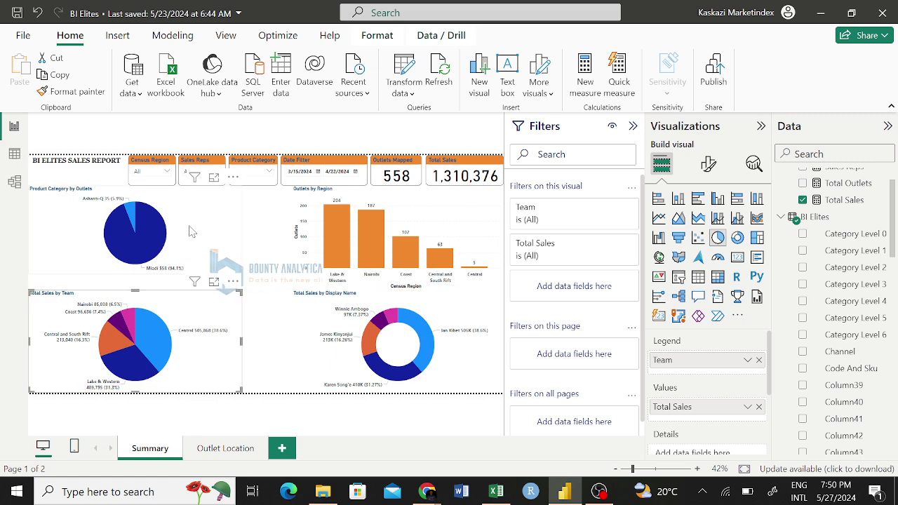
pyautogui.click(161, 263)
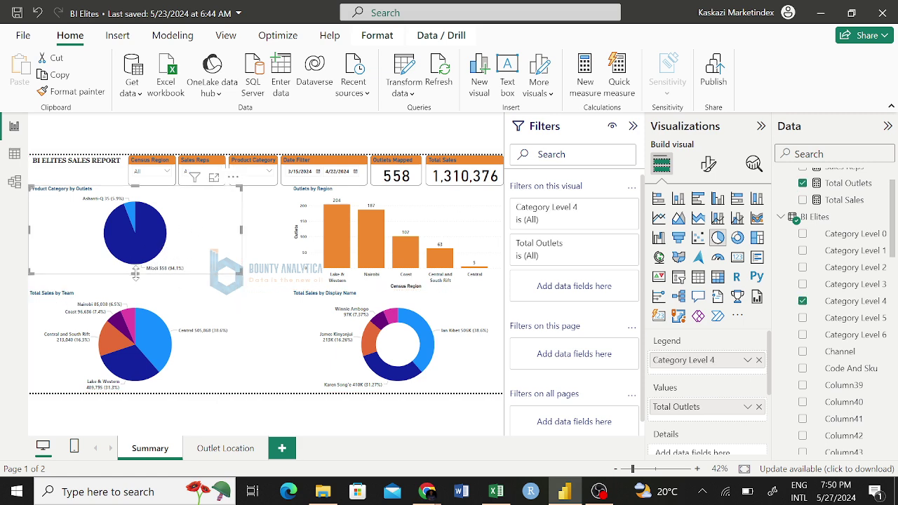
pyautogui.moveTo(135, 273); pyautogui.dragTo(135, 290)
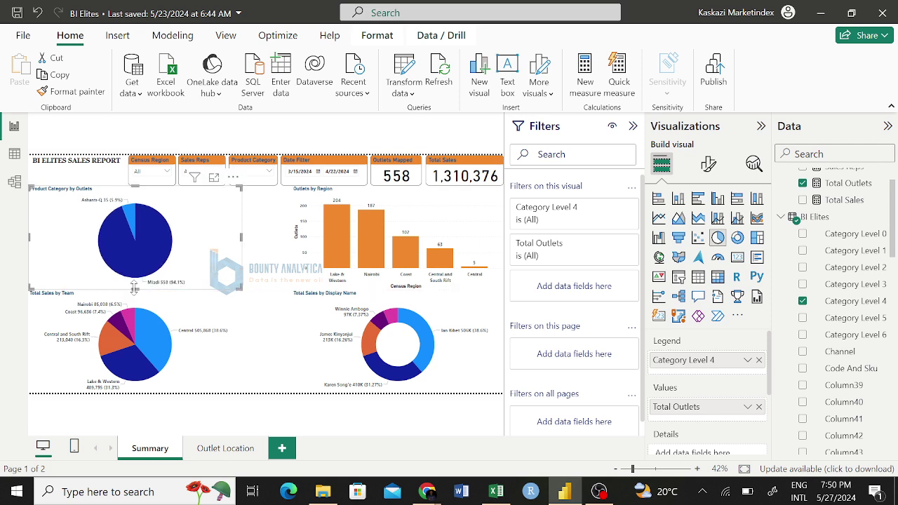
# Step: Widen all four charts horizontally to close the central gaps between the pie charts, the Outlets by Region columns and the Display Name donut
pyautogui.click(313, 237)
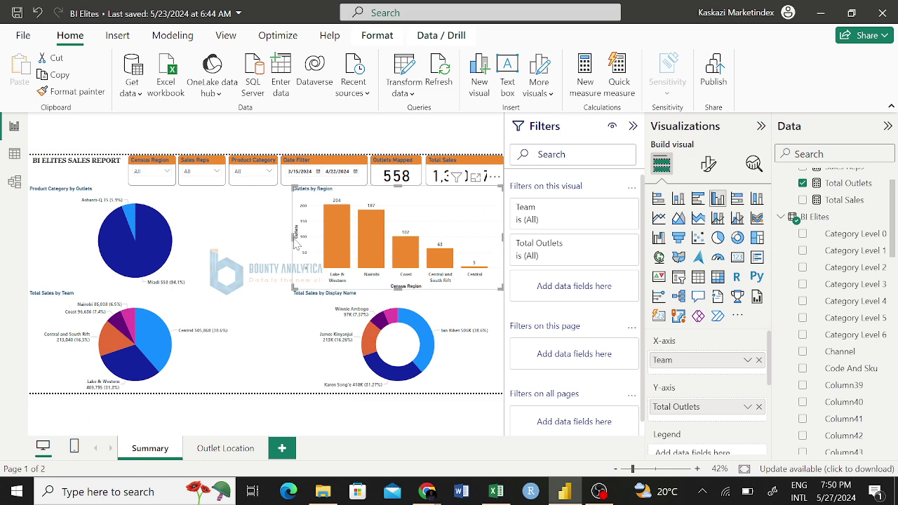
pyautogui.moveTo(295, 242); pyautogui.dragTo(264, 242)
pyautogui.click(216, 240)
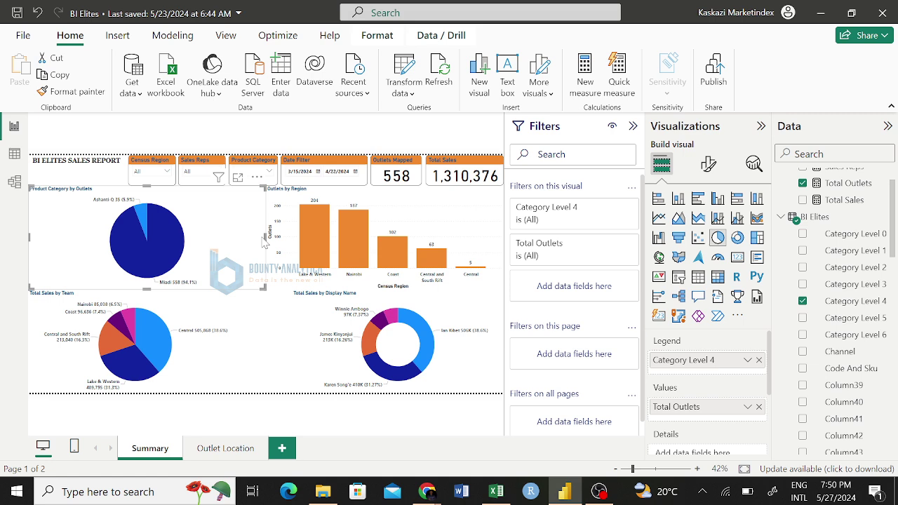
pyautogui.click(236, 319)
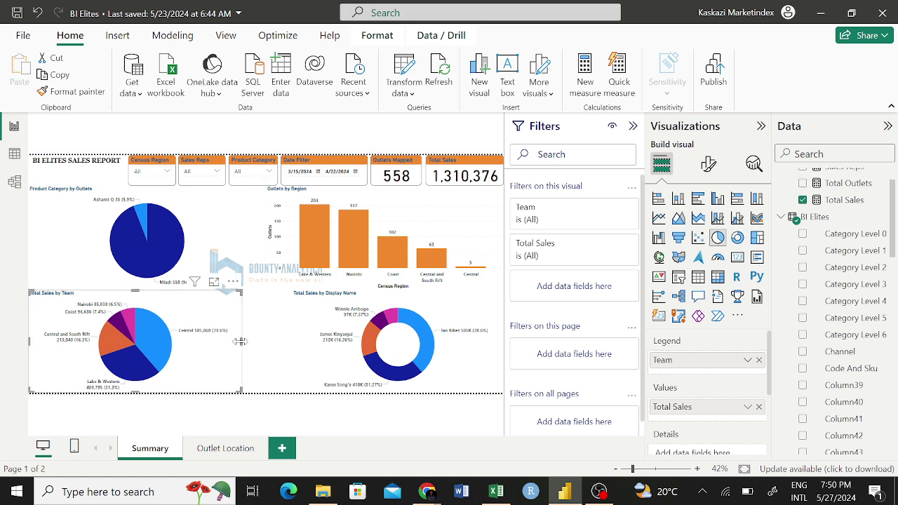
pyautogui.moveTo(240, 340); pyautogui.dragTo(287, 348)
pyautogui.click(296, 348)
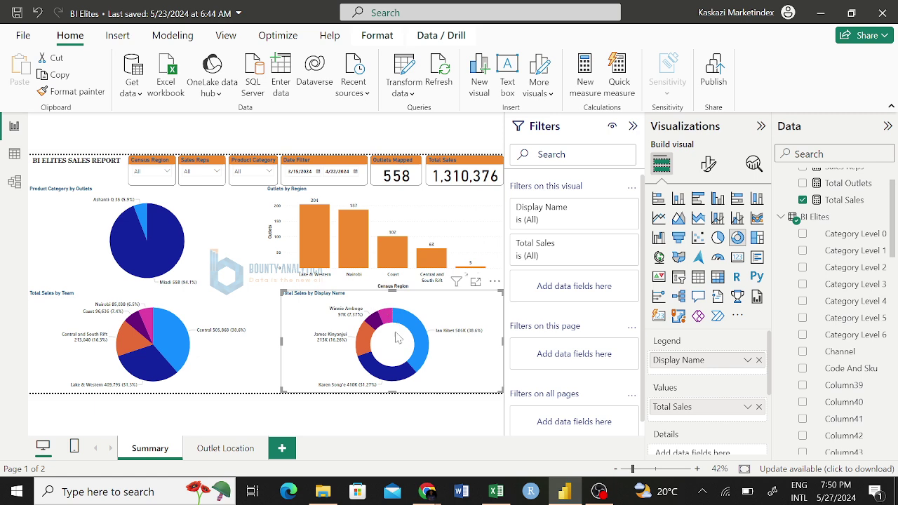
pyautogui.click(278, 407)
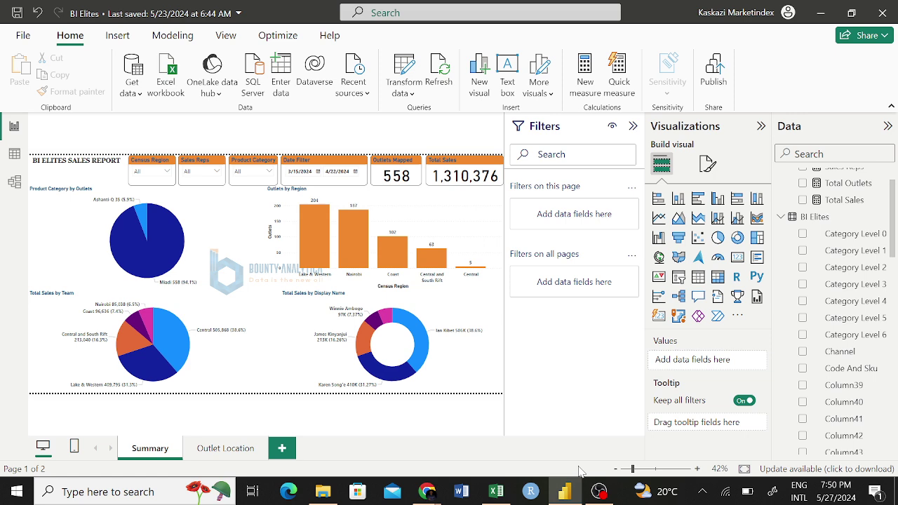
# Step: Collapse the Filters, Visualizations and Data panes, and check the Outlet Location page before returning to Summary
pyautogui.click(633, 126)
pyautogui.click(761, 126)
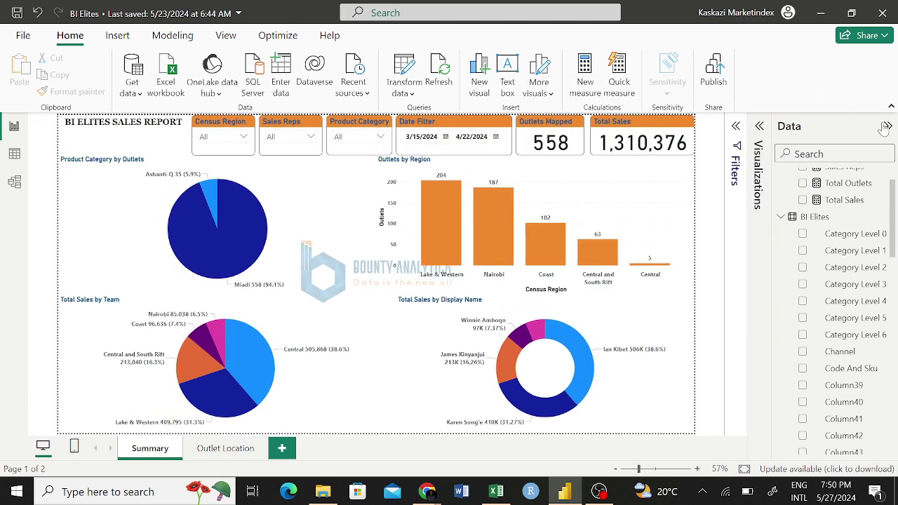
pyautogui.click(888, 127)
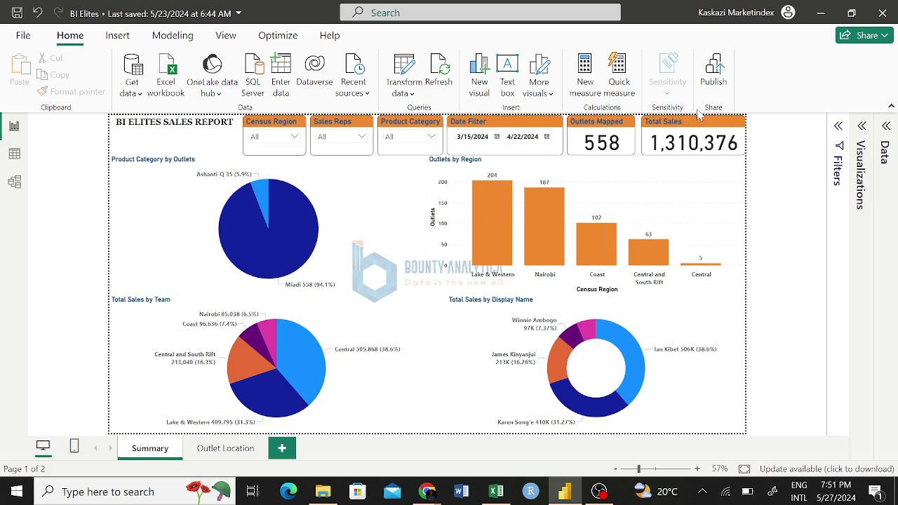
pyautogui.click(223, 450)
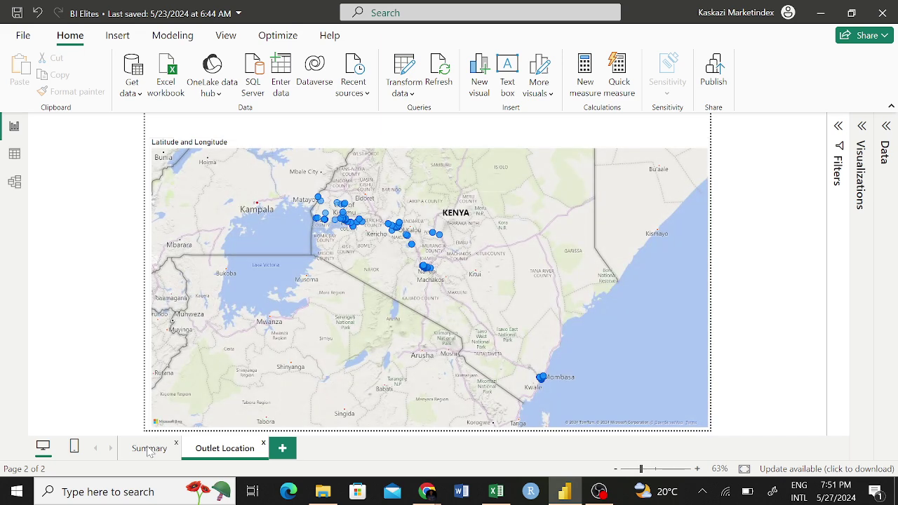
pyautogui.hotkey('ctrl', 'pageup')
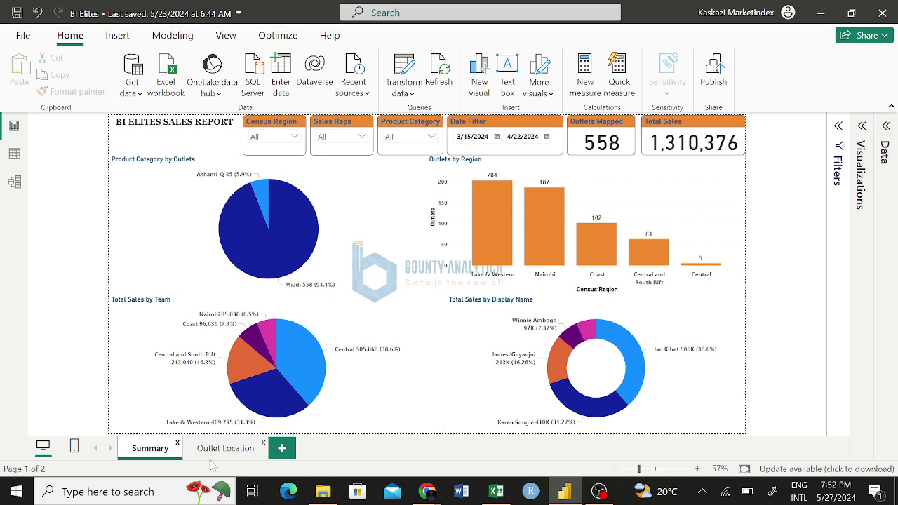
# Step: Add a new report page and place it between Summary and Outlet Location
pyautogui.click(281, 448)
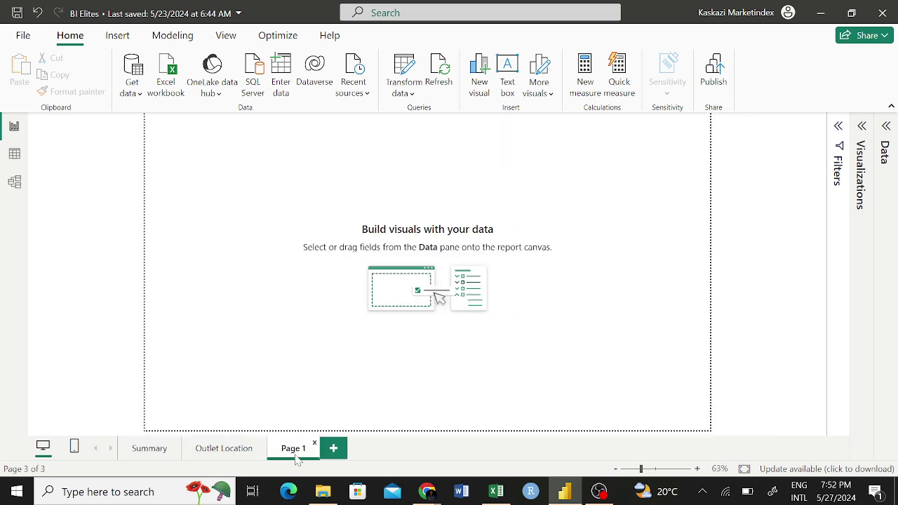
pyautogui.moveTo(208, 458); pyautogui.dragTo(195, 456)
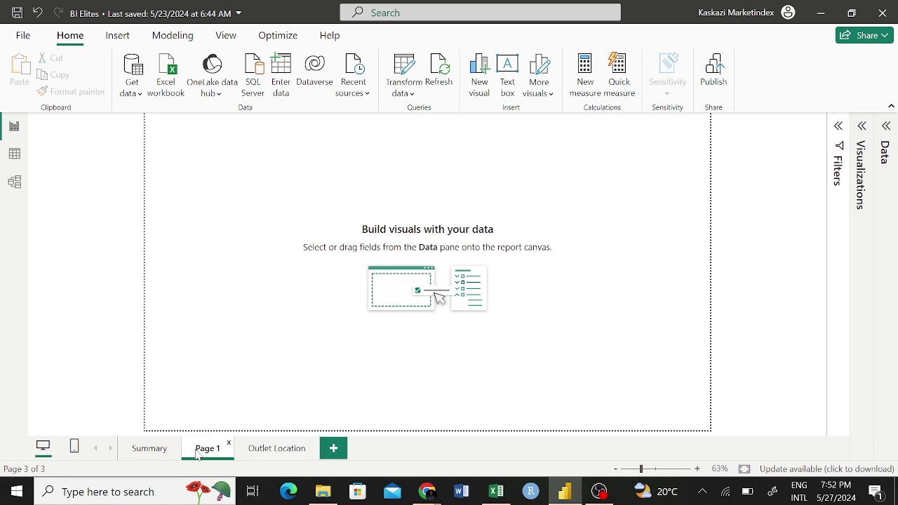
# Step: Copy the four slicers and the Outlets Mapped and Total Sales cards from Summary to Page 1 without syncing them
pyautogui.click(144, 456)
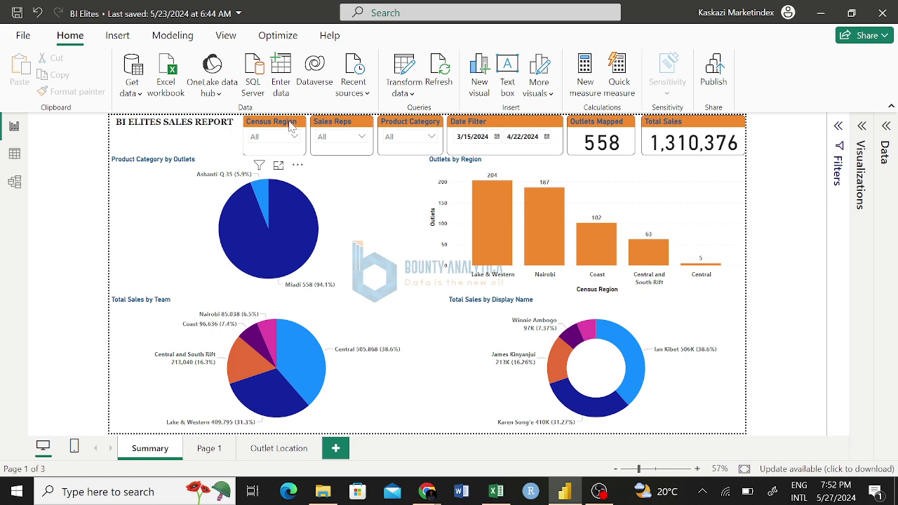
pyautogui.click(291, 125)
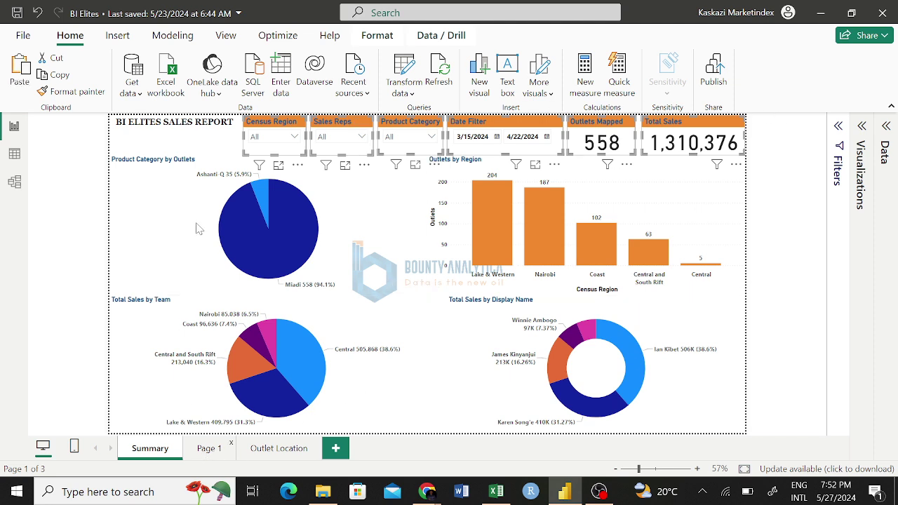
pyautogui.click(208, 449)
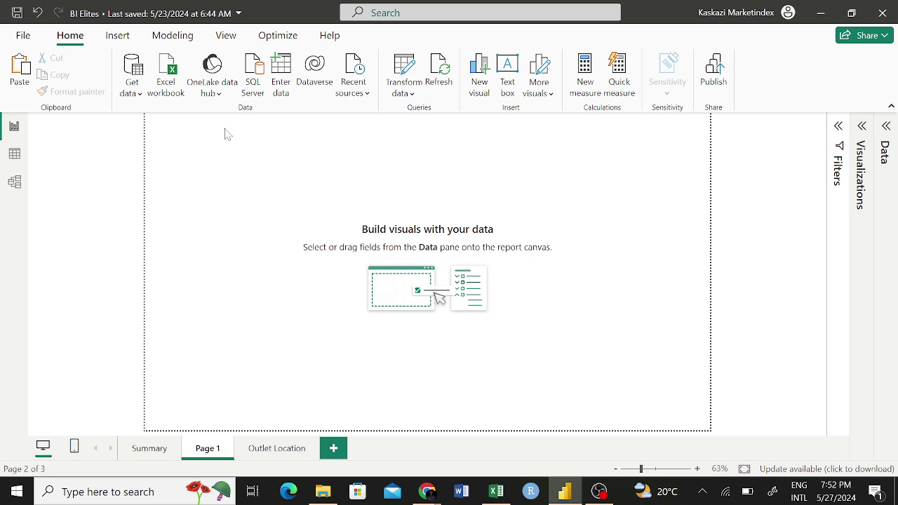
pyautogui.hotkey('ctrl', 'v')
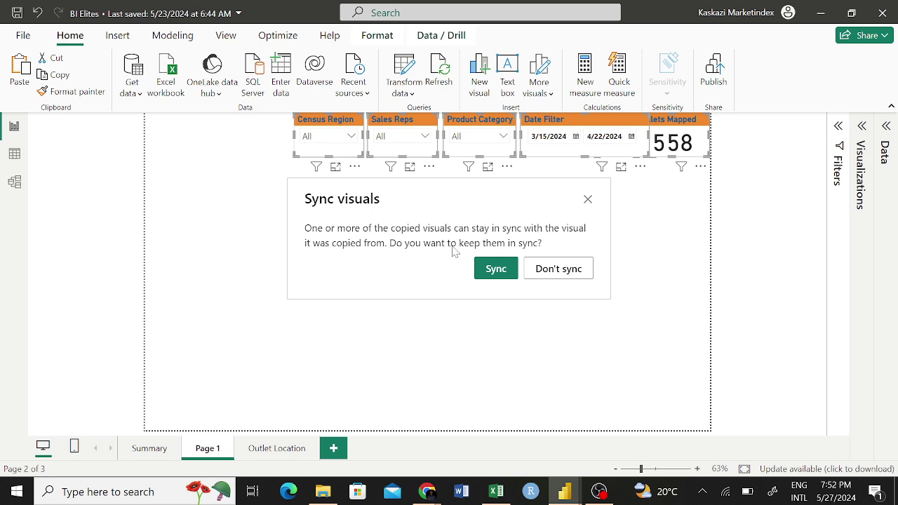
pyautogui.click(553, 273)
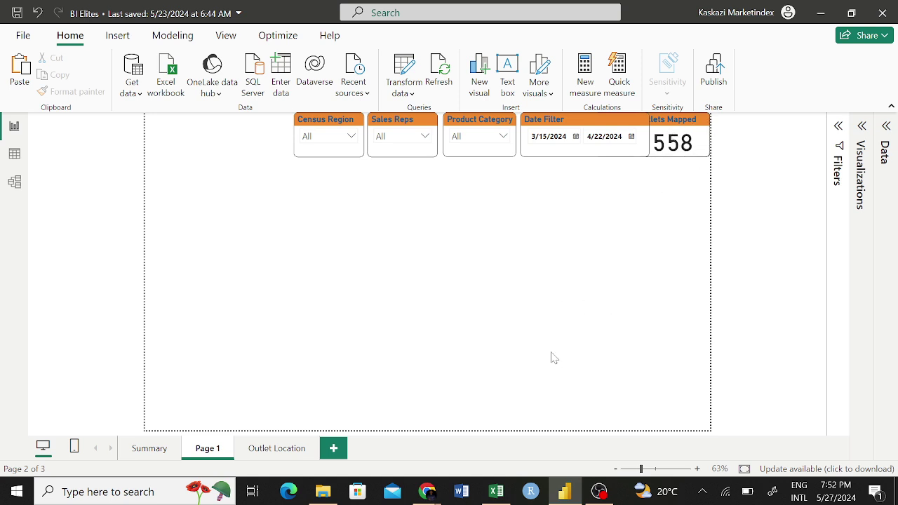
# Step: Check the Summary page's canvas settings for its type, height and width
pyautogui.click(150, 449)
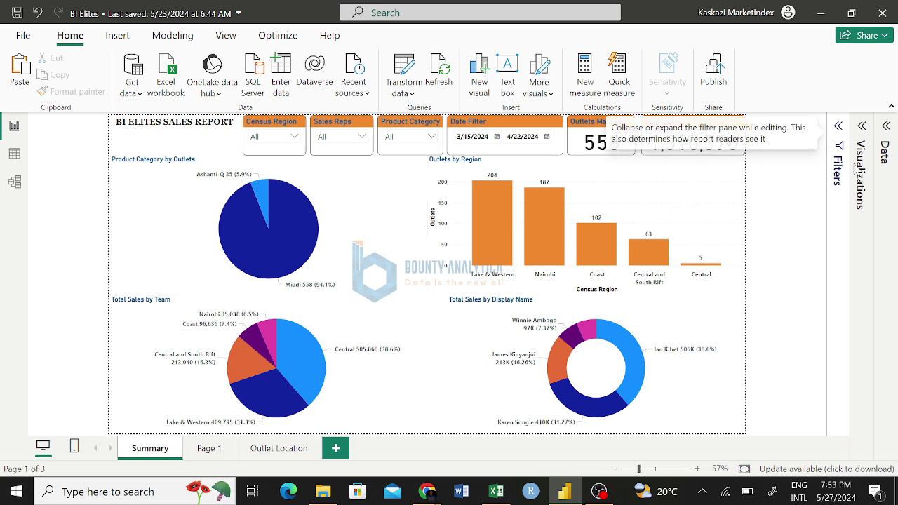
pyautogui.click(862, 127)
pyautogui.click(811, 164)
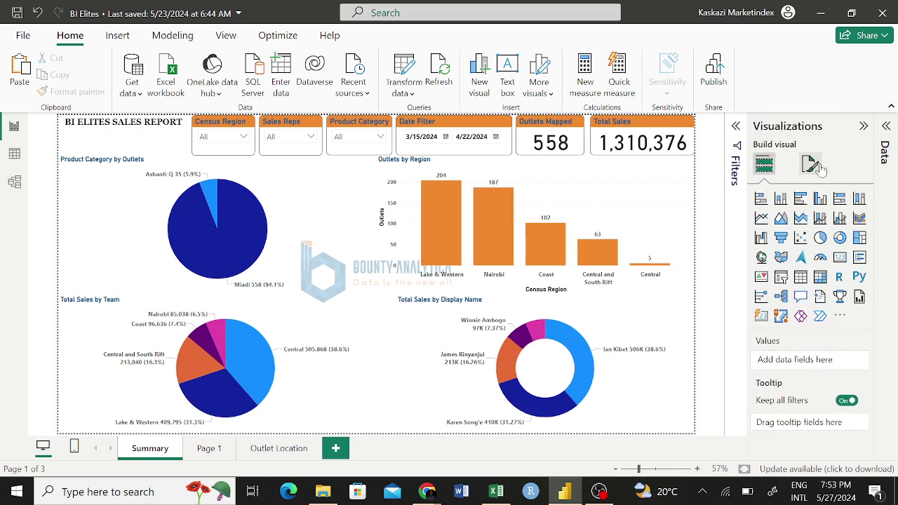
pyautogui.click(800, 285)
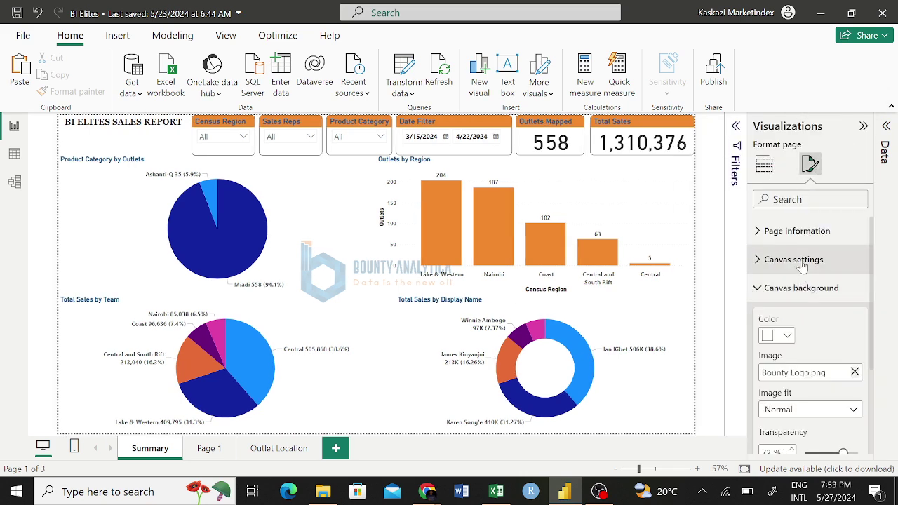
pyautogui.click(794, 260)
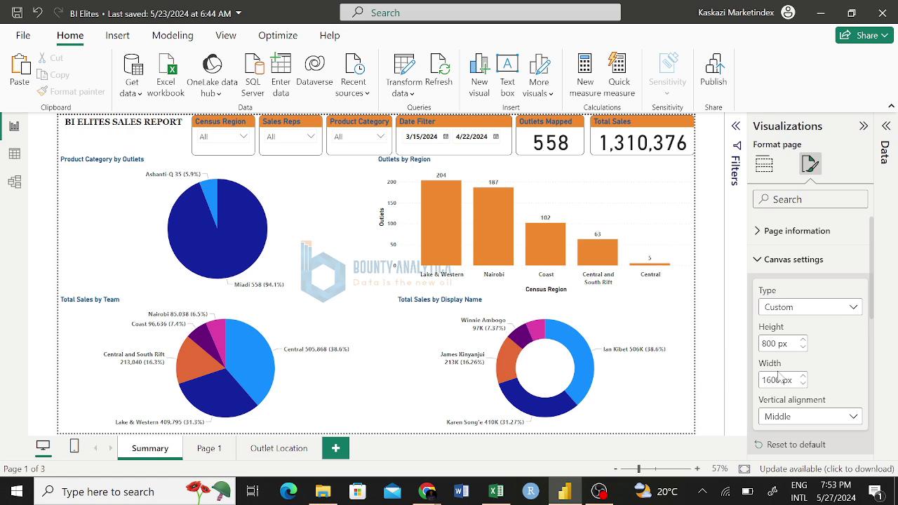
# Step: Set Page 1's canvas to the Custom type with a height of 800 px and a width of 1600 px
pyautogui.click(208, 447)
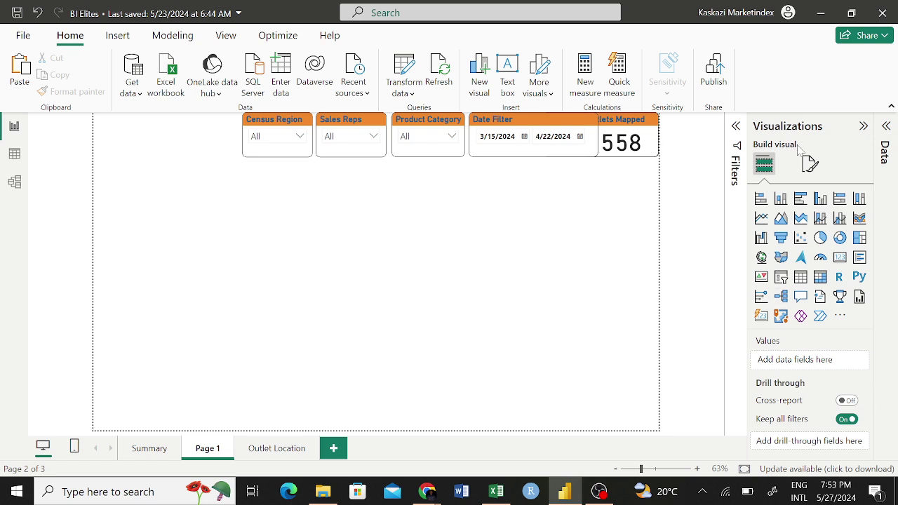
pyautogui.click(810, 163)
pyautogui.click(794, 259)
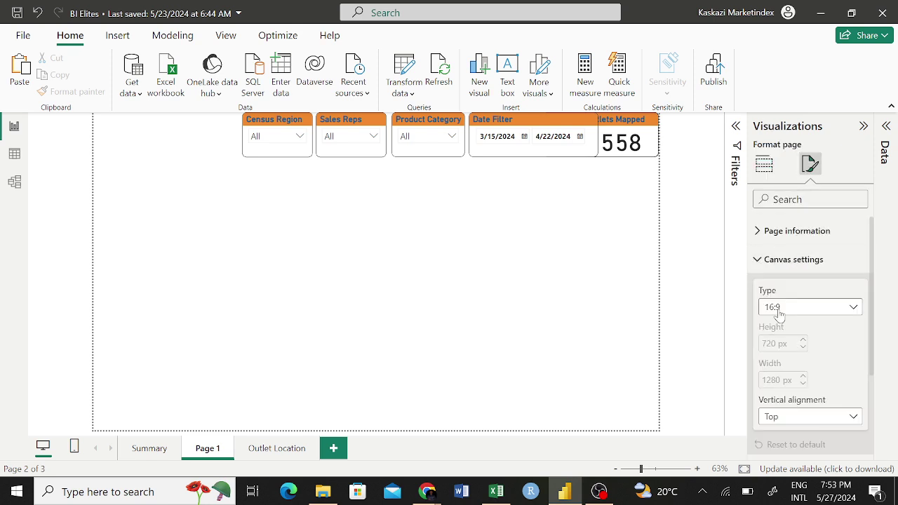
pyautogui.click(796, 313)
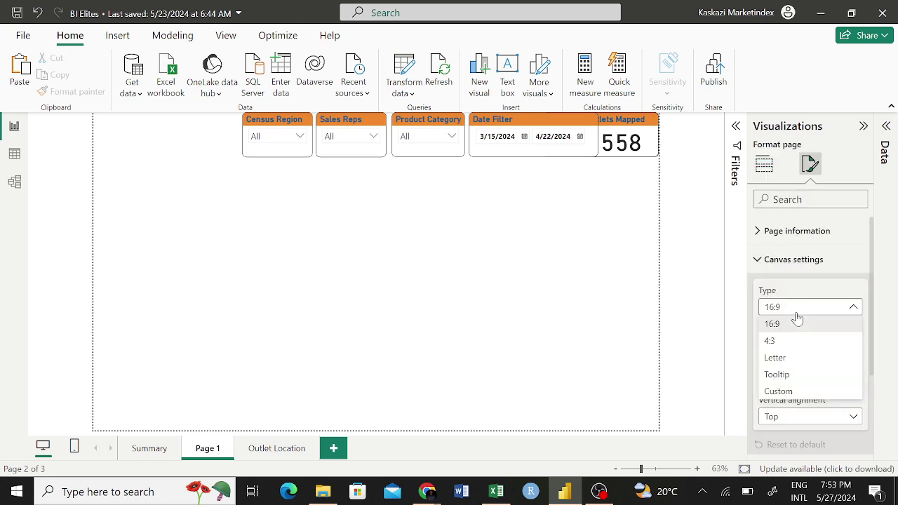
pyautogui.click(789, 392)
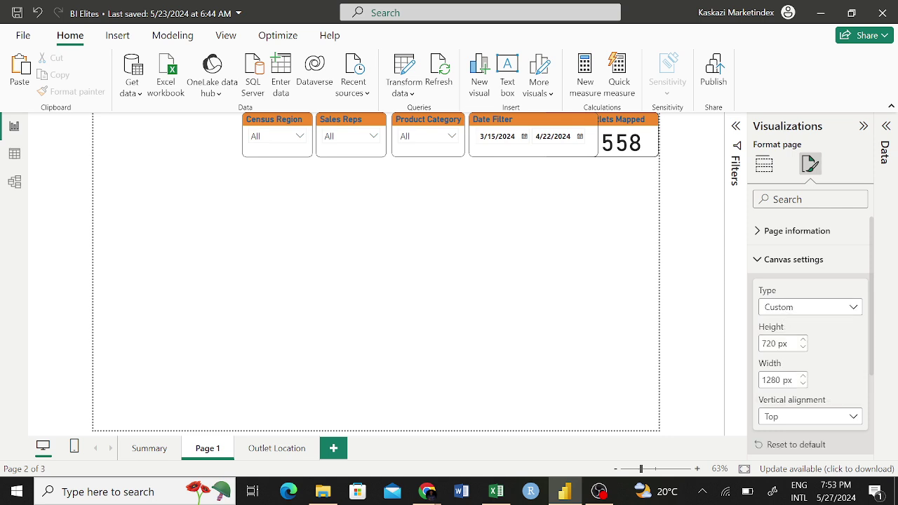
pyautogui.doubleClick(769, 343)
pyautogui.write('800')
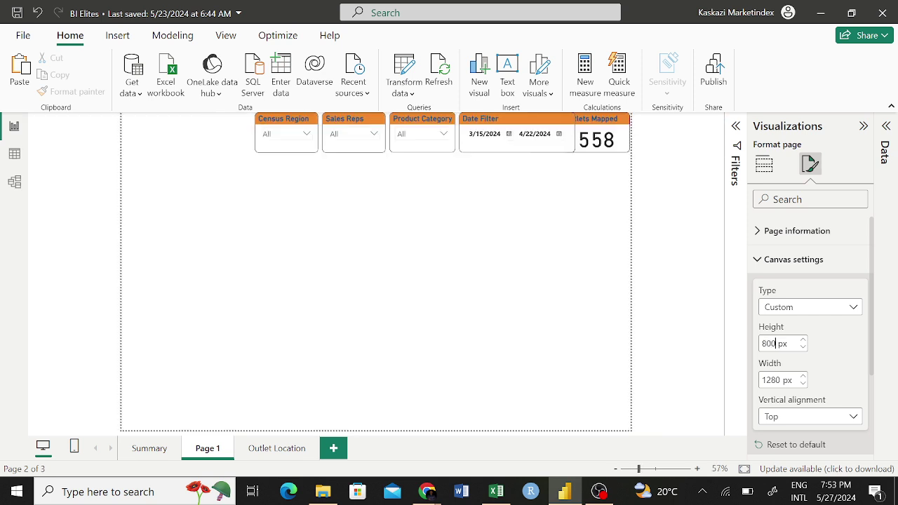
pyautogui.press('Tab')
pyautogui.write('1600')
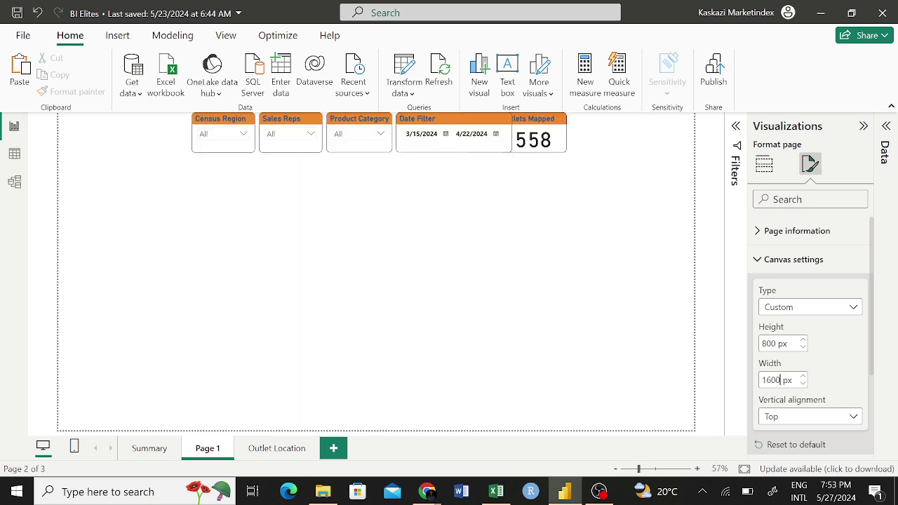
pyautogui.click(414, 270)
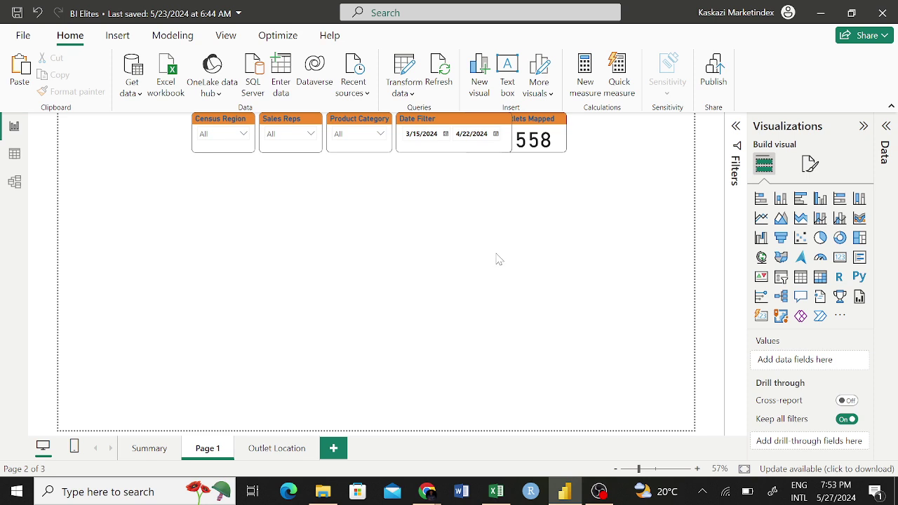
# Step: Separate the overlapping cards, placing Total Sales at the header row's right end and Outlets Mapped between it and the Date Filter
pyautogui.moveTo(534, 119); pyautogui.dragTo(525, 212)
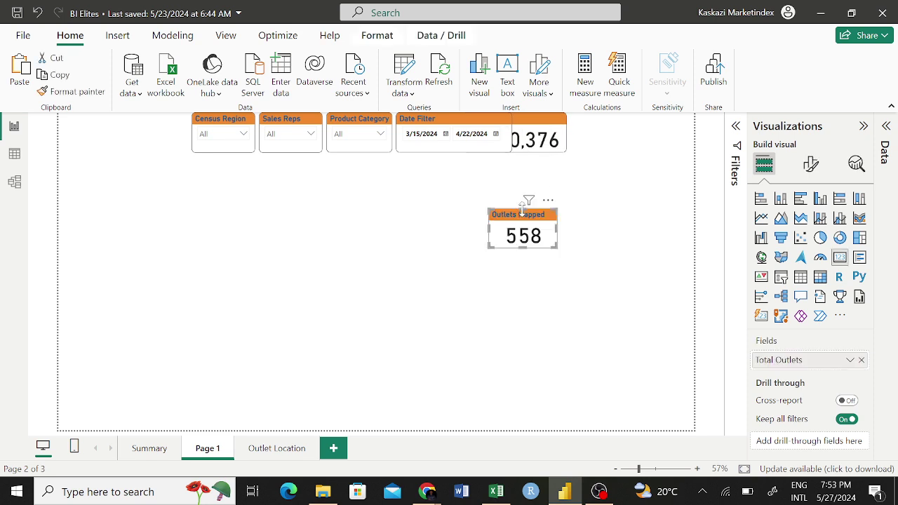
pyautogui.moveTo(548, 120); pyautogui.dragTo(679, 120)
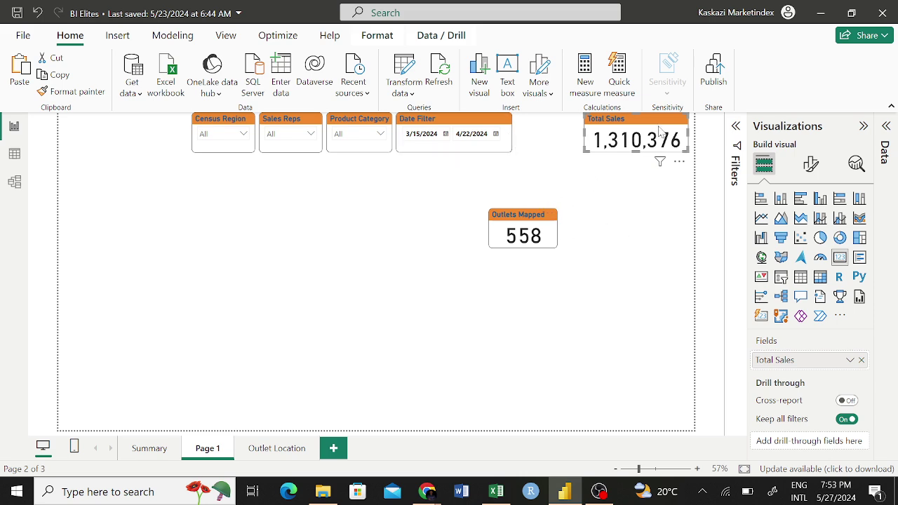
pyautogui.moveTo(665, 122); pyautogui.dragTo(670, 122)
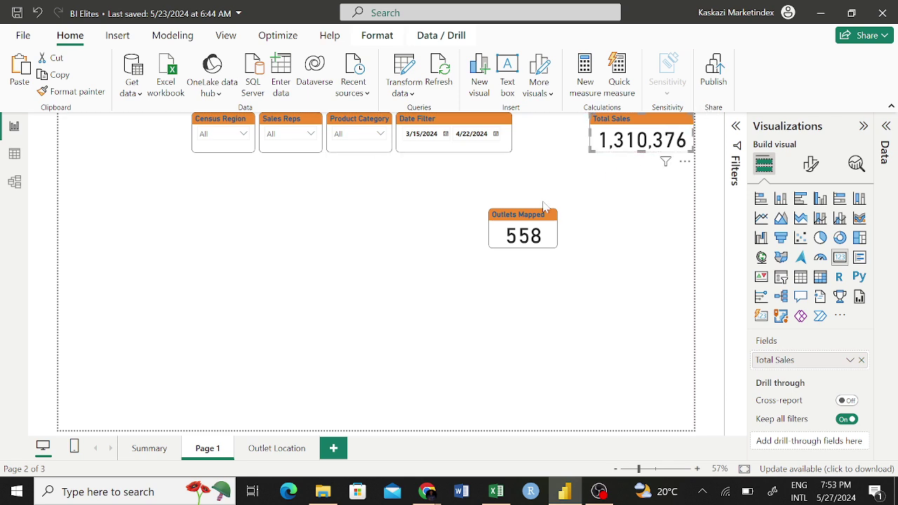
pyautogui.moveTo(538, 218); pyautogui.dragTo(566, 125)
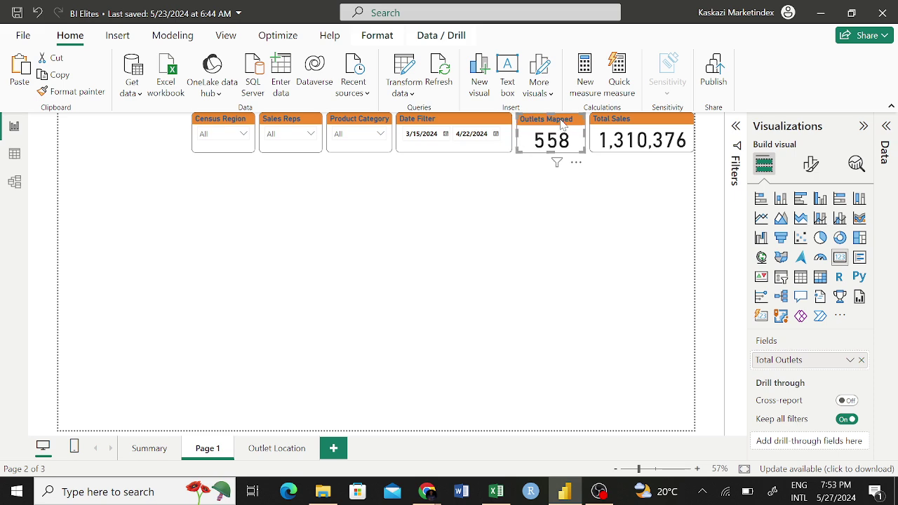
pyautogui.click(468, 245)
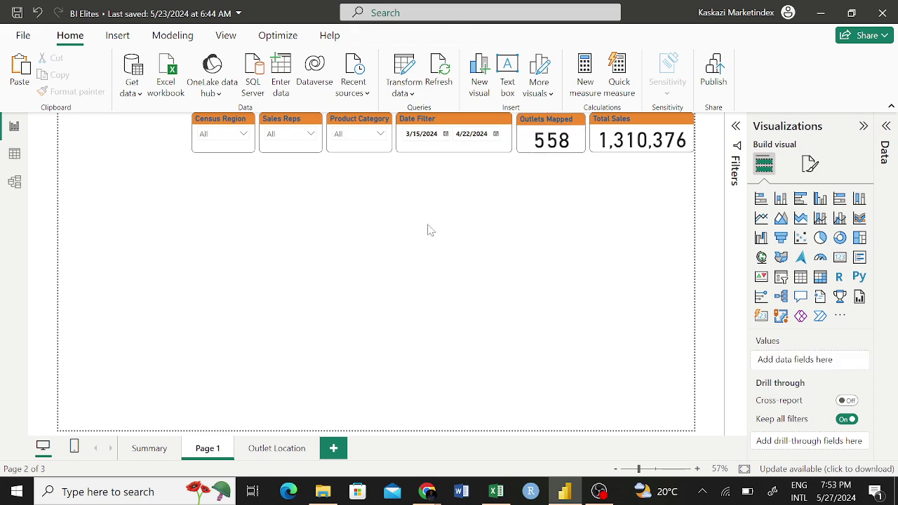
pyautogui.click(560, 124)
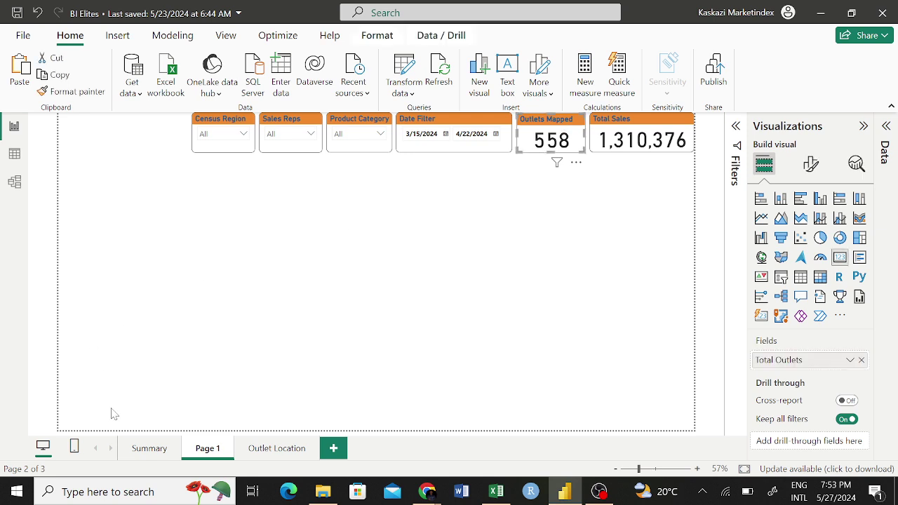
# Step: Rename Page 1 as Product Analysis
pyautogui.rightClick(208, 456)
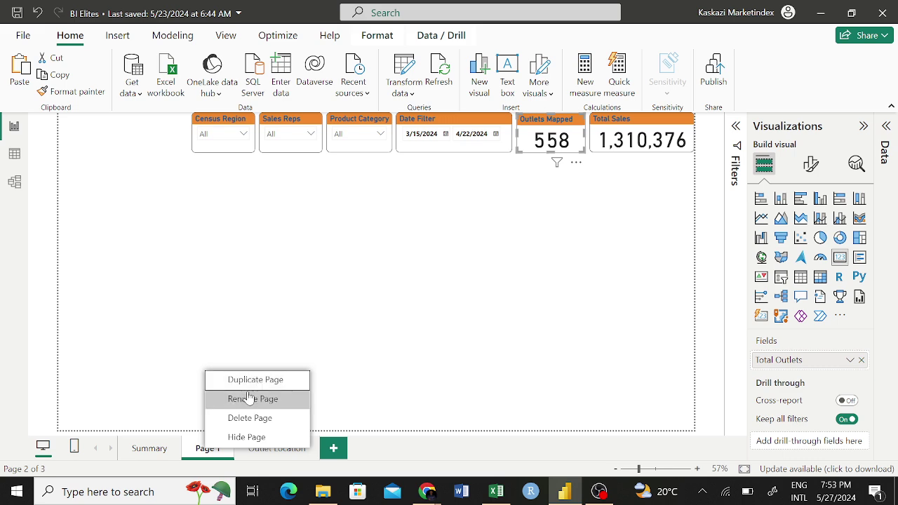
pyautogui.click(249, 399)
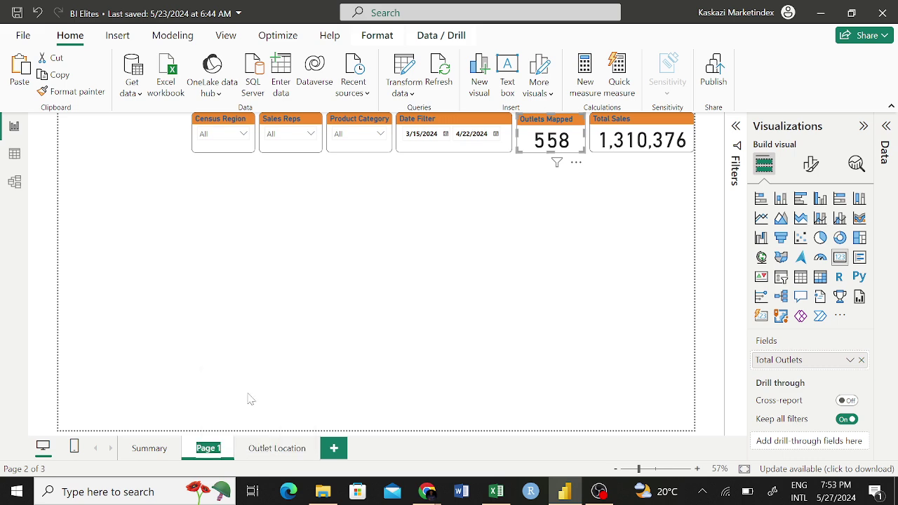
pyautogui.write('Product')
pyautogui.write(' A')
pyautogui.write('na')
pyautogui.write('lysis')
pyautogui.press('Return')
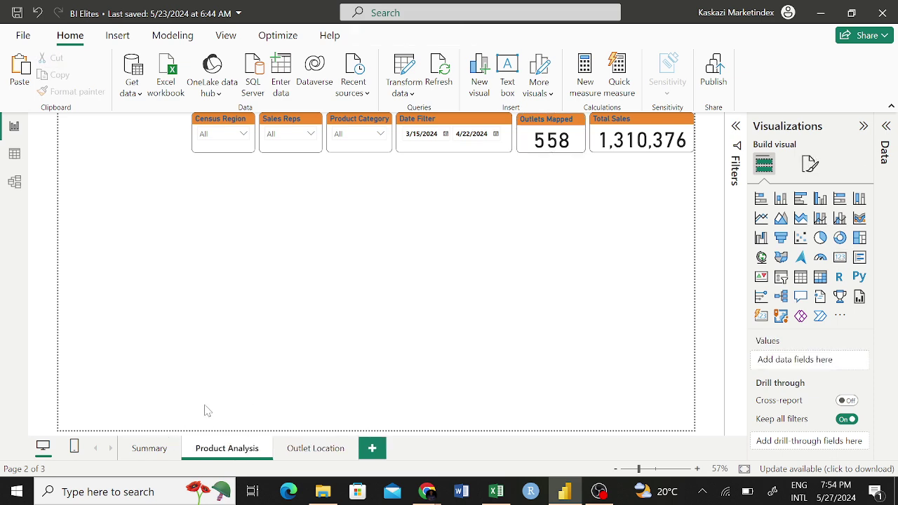
# Step: Add a pie chart of Total Sales by Category Level 4 to the Product Analysis page and widen it
pyautogui.click(147, 449)
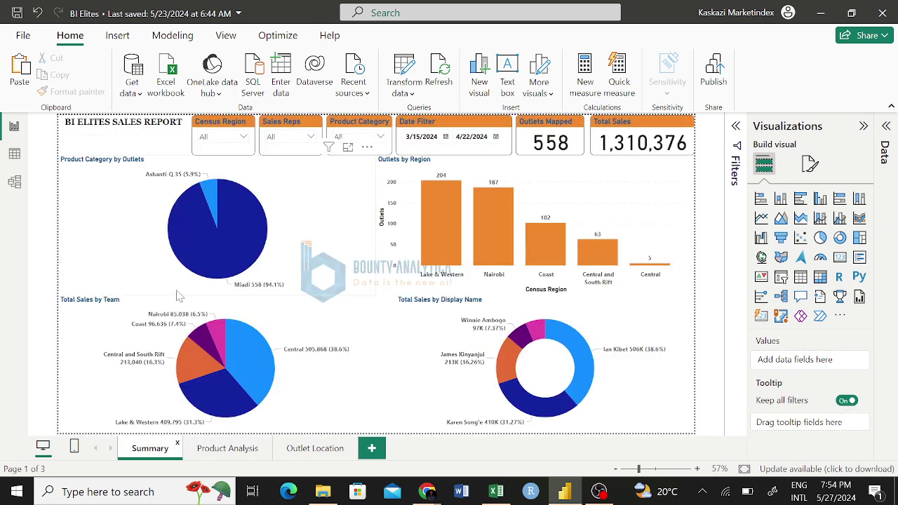
pyautogui.click(227, 448)
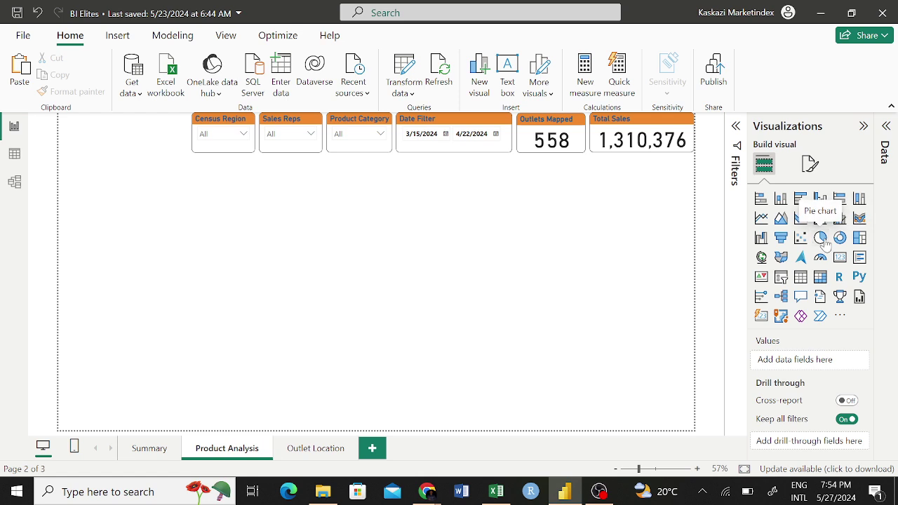
pyautogui.click(821, 238)
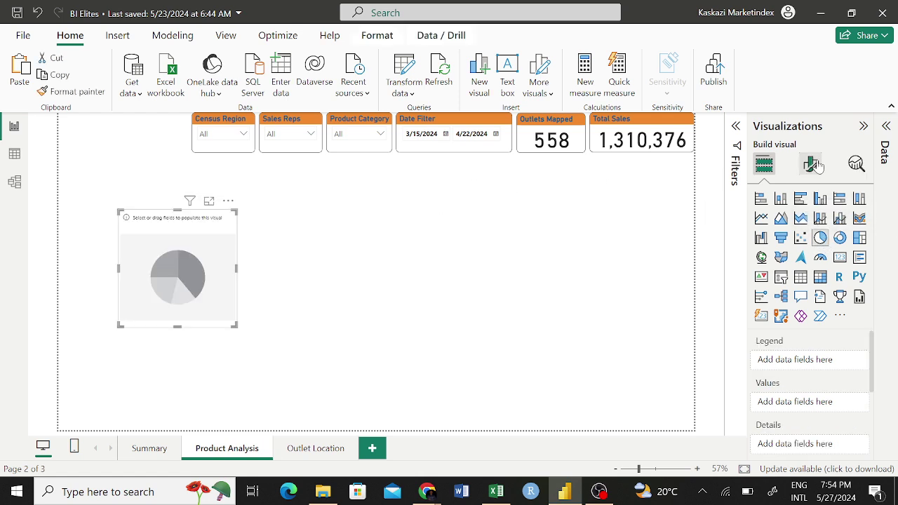
pyautogui.click(886, 127)
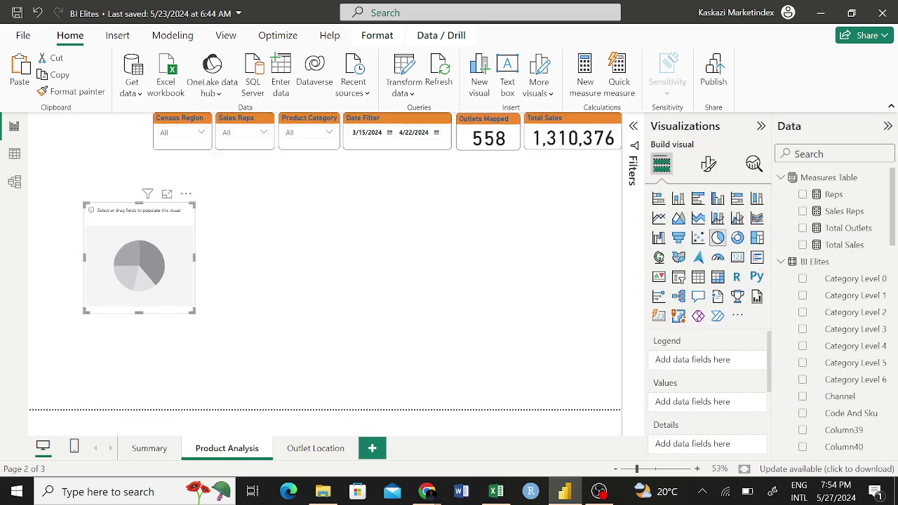
pyautogui.click(803, 380)
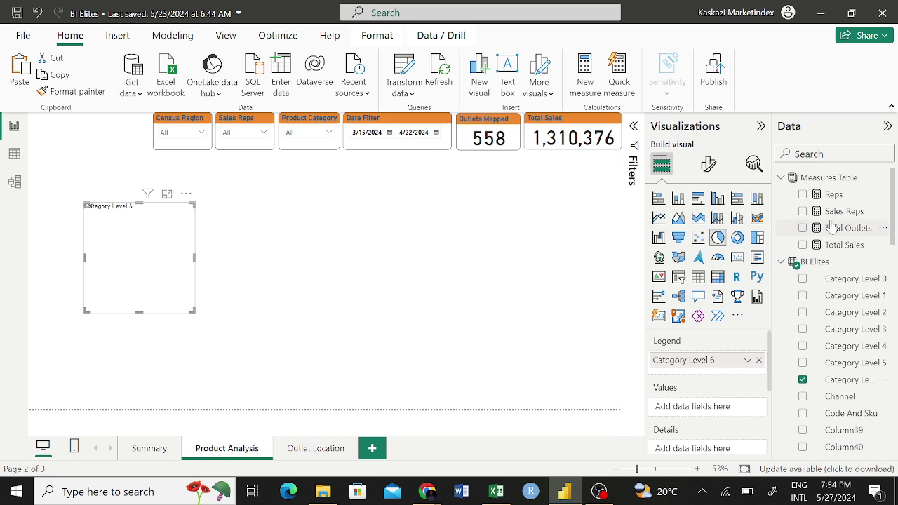
pyautogui.click(802, 379)
pyautogui.click(803, 348)
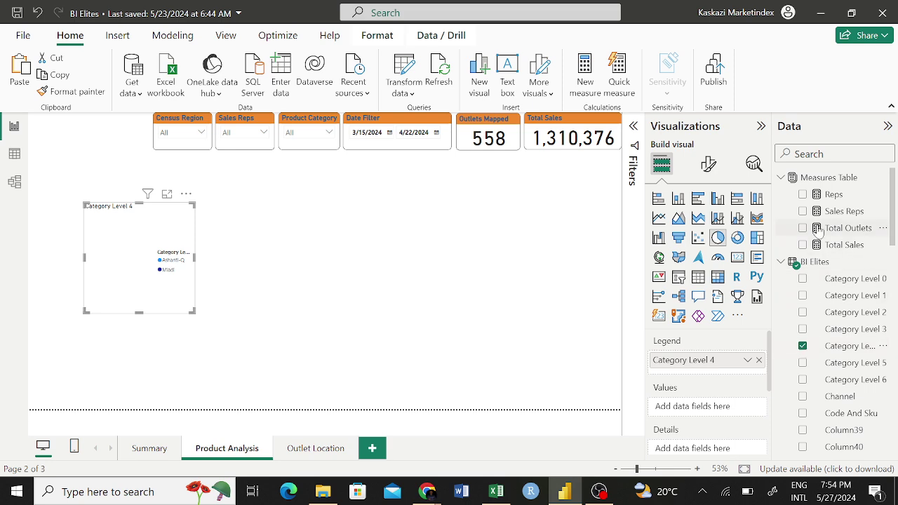
pyautogui.click(802, 245)
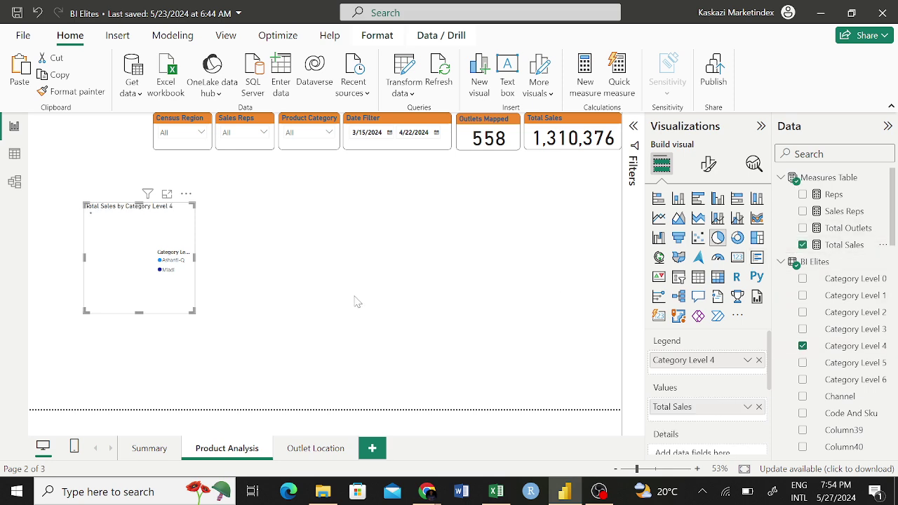
pyautogui.moveTo(191, 312); pyautogui.dragTo(353, 322)
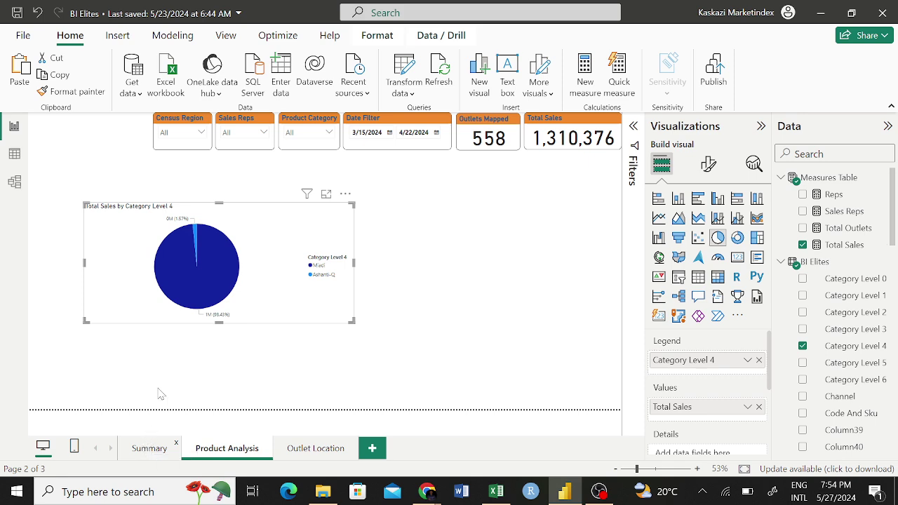
# Step: Copy Summary's Product Category by Outlets pie chart onto the Product Analysis page and place it beside the existing pie
pyautogui.click(150, 448)
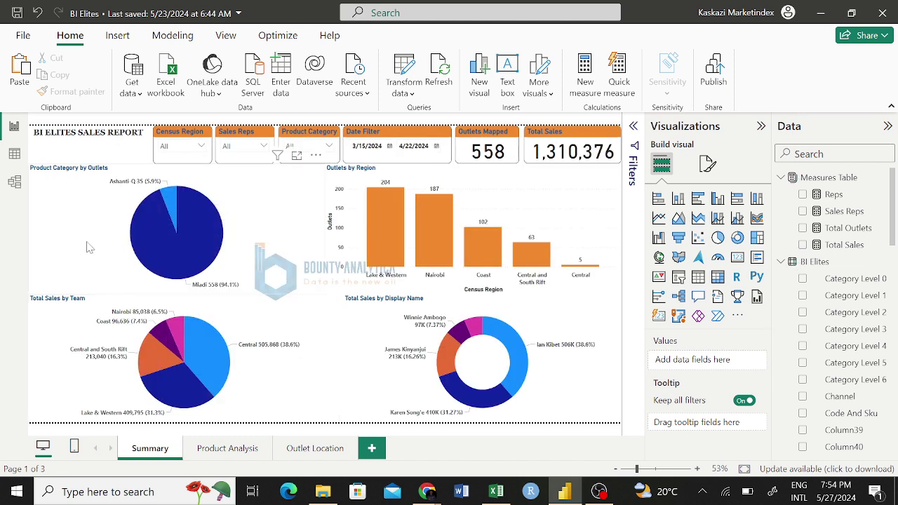
pyautogui.click(87, 247)
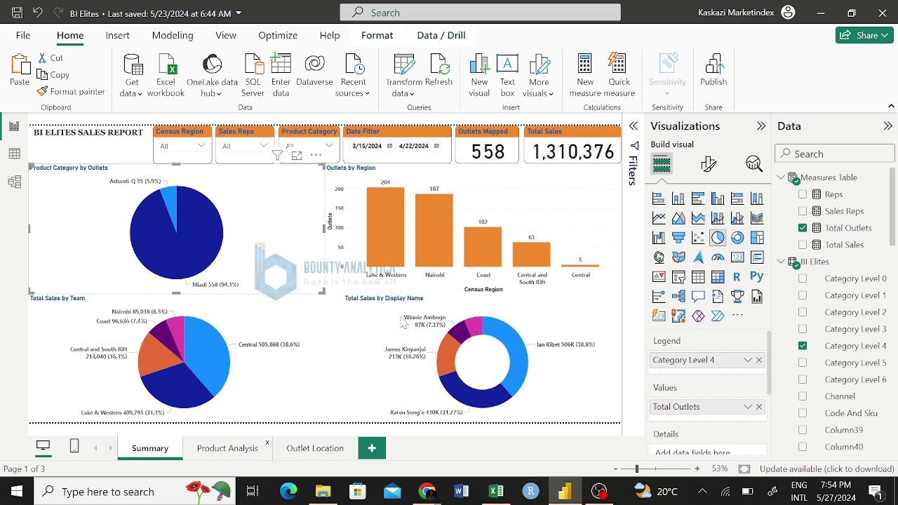
pyautogui.hotkey('ctrl', 'pagedown')
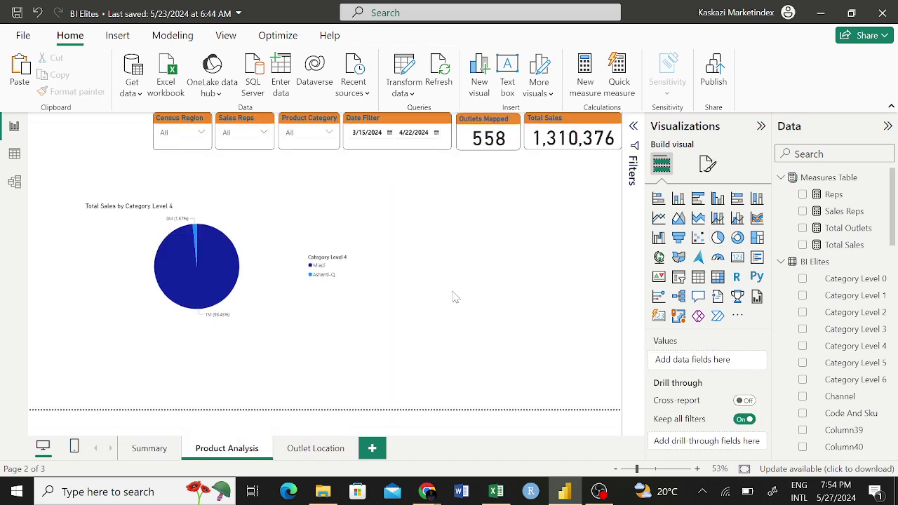
pyautogui.hotkey('ctrl', 'v')
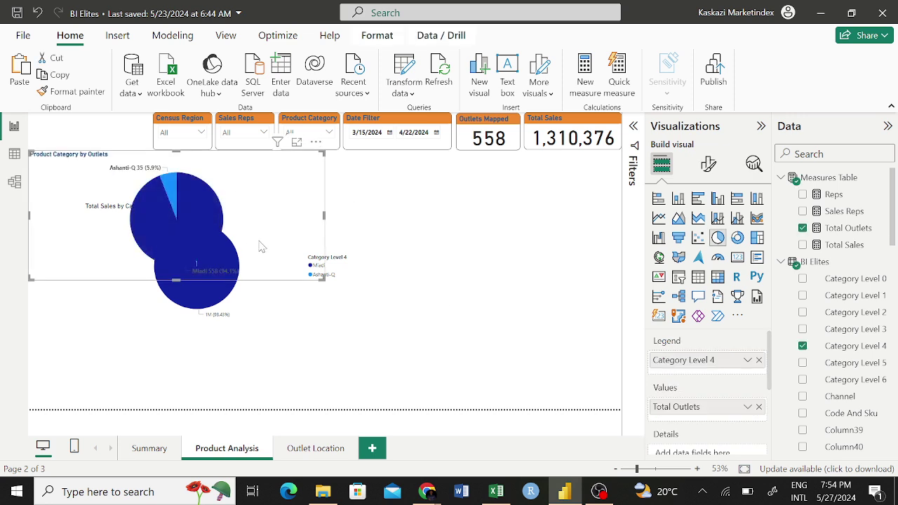
pyautogui.moveTo(270, 174); pyautogui.dragTo(562, 195)
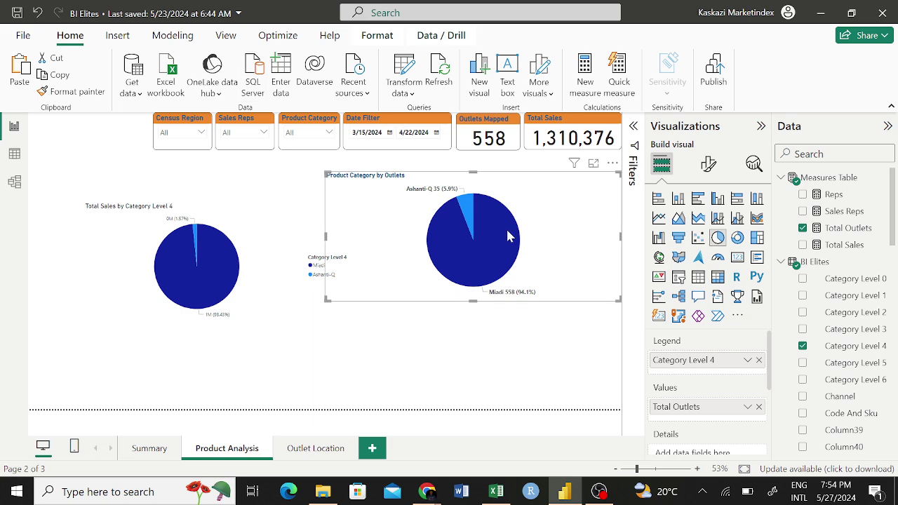
# Step: Apply the copied pie's formatting to the Total Sales by Category Level 4 pie with Format Painter, then delete the copy
pyautogui.click(94, 96)
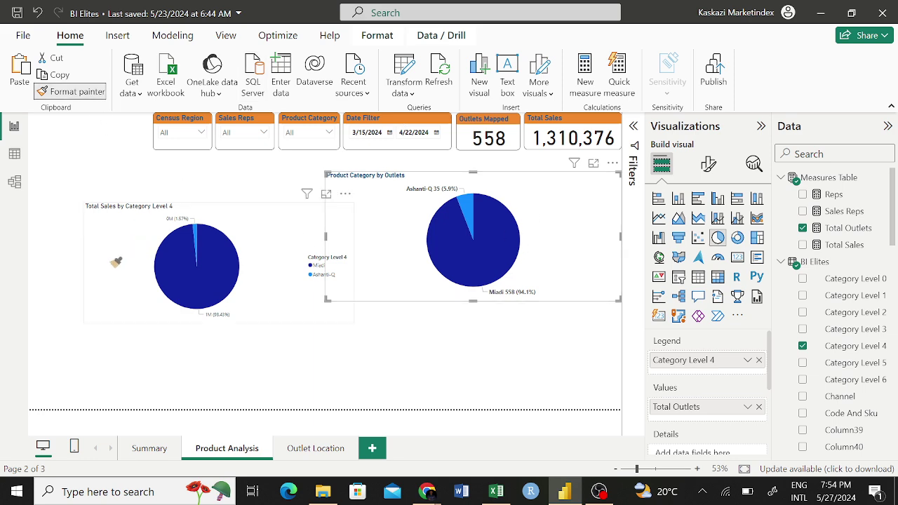
pyautogui.click(112, 260)
pyautogui.click(586, 218)
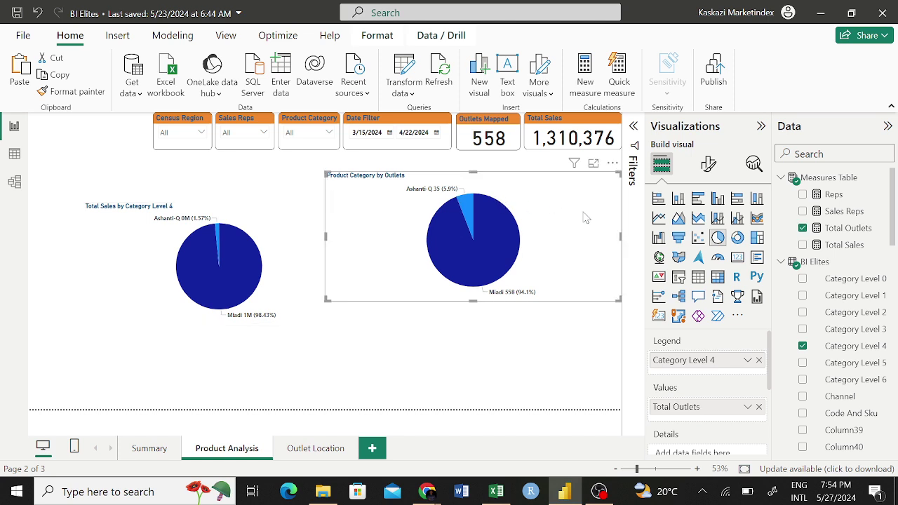
pyautogui.press('Delete')
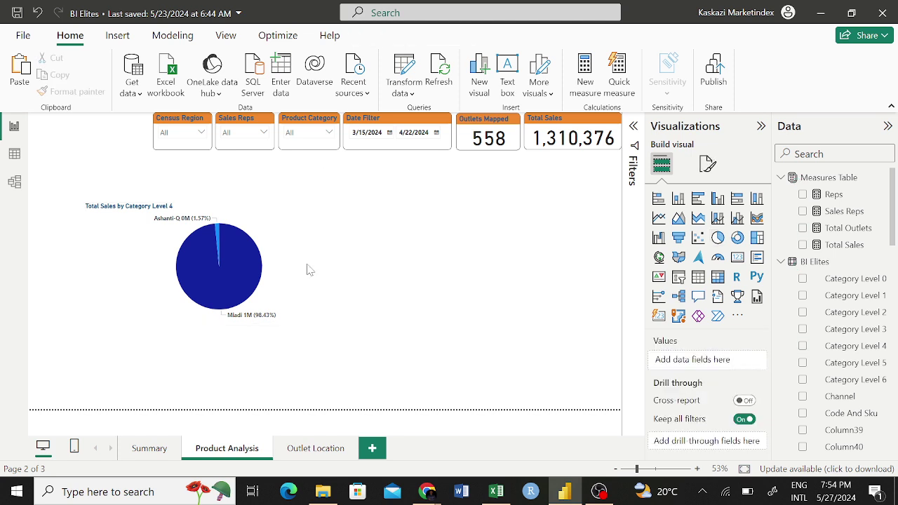
# Step: Change the Total Sales by Category Level 4 pie's title to Sales by Product Category
pyautogui.click(277, 247)
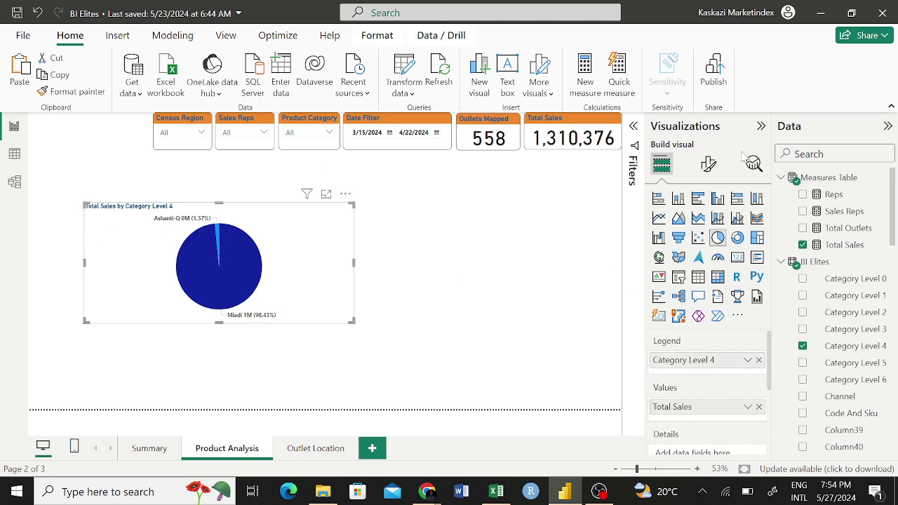
pyautogui.click(708, 164)
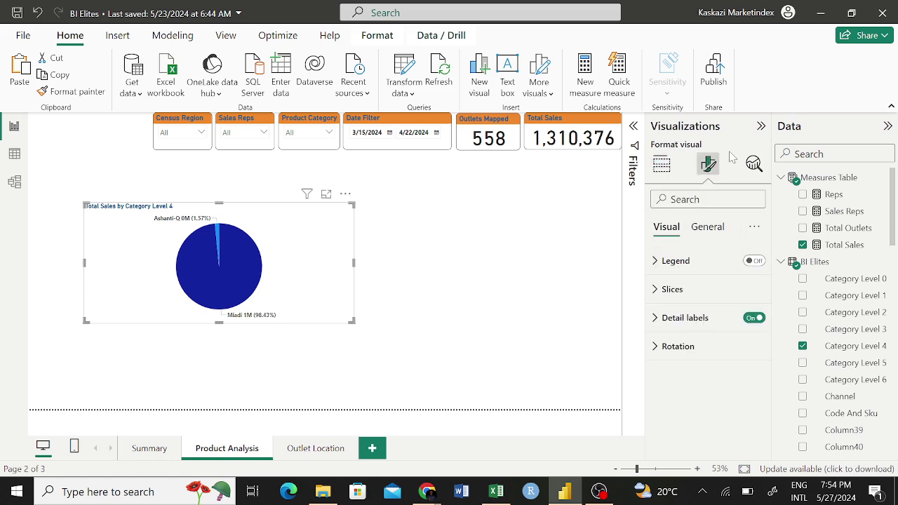
pyautogui.click(705, 229)
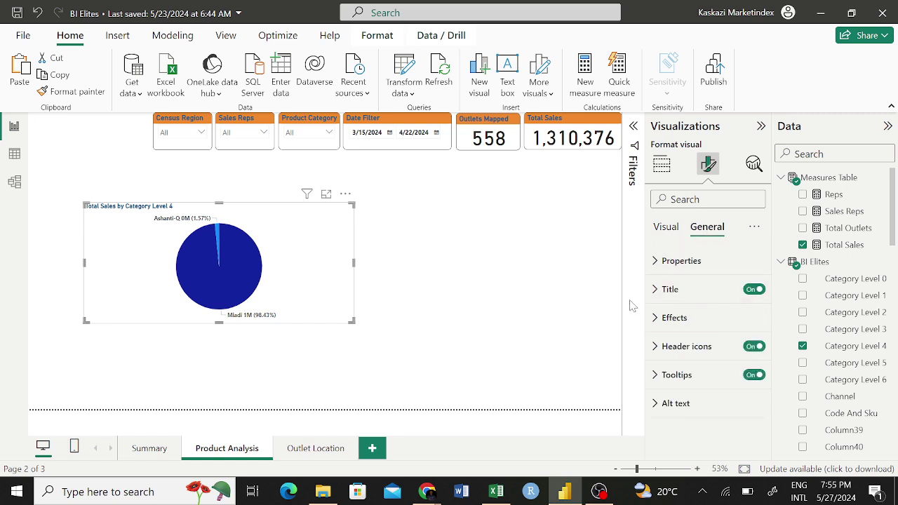
pyautogui.click(672, 291)
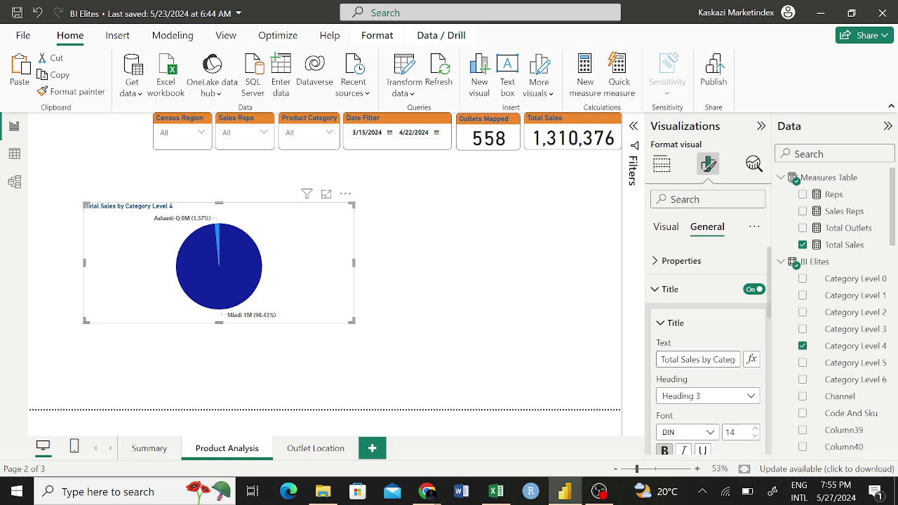
pyautogui.moveTo(661, 360); pyautogui.dragTo(795, 367)
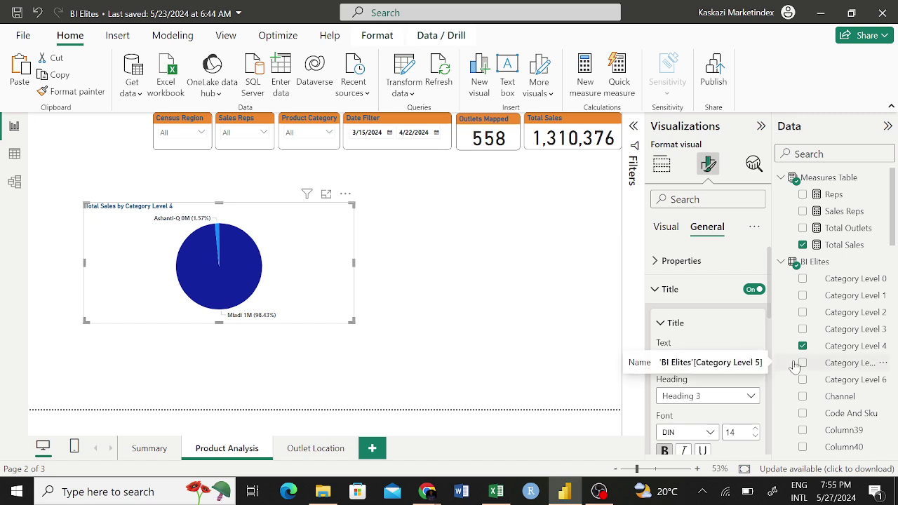
pyautogui.write('Sales by Producyt')
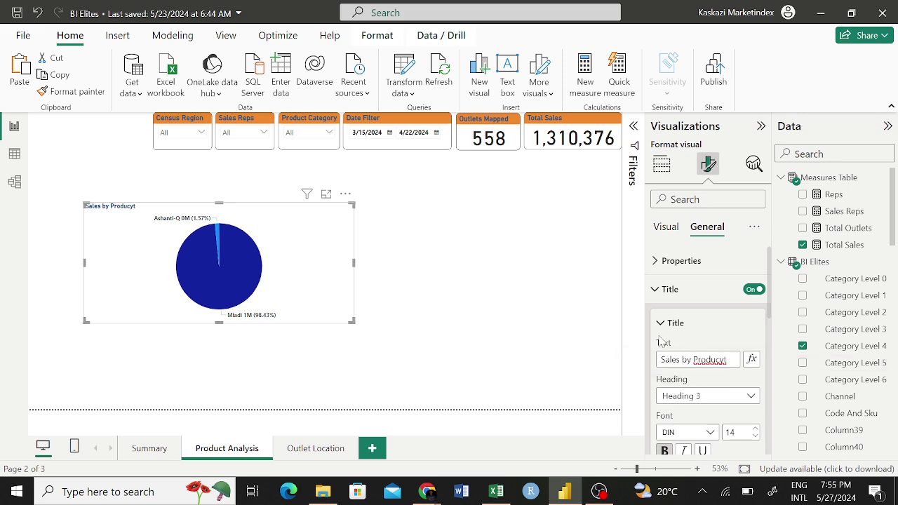
pyautogui.press('BackSpace')
pyautogui.press('BackSpace')
pyautogui.write('t Category')
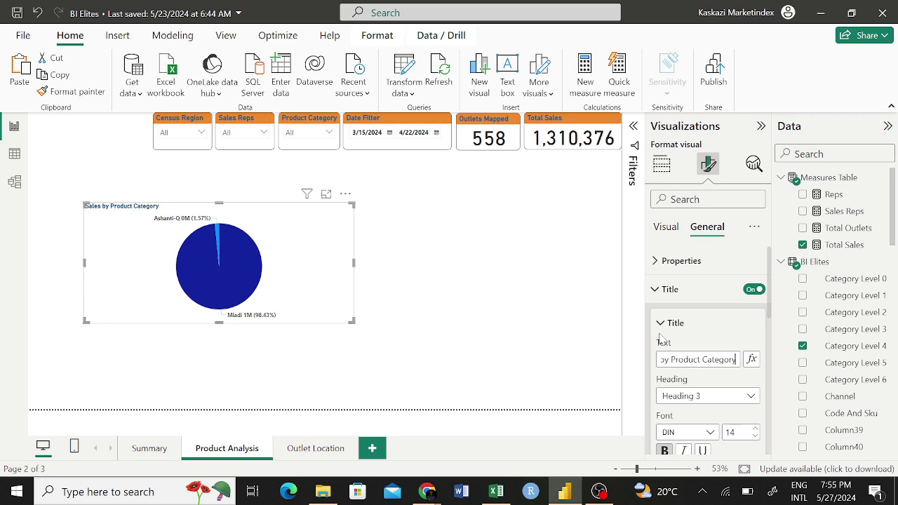
pyautogui.click(656, 289)
# Step: Set the display units of the Sales by Product Category pie's detail labels to None
pyautogui.click(665, 226)
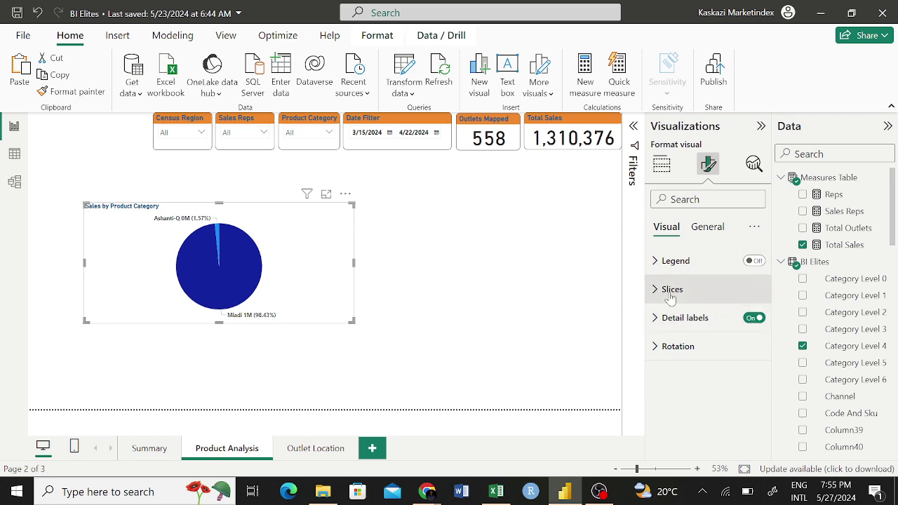
pyautogui.click(655, 318)
pyautogui.scroll(-3, 687, 341)
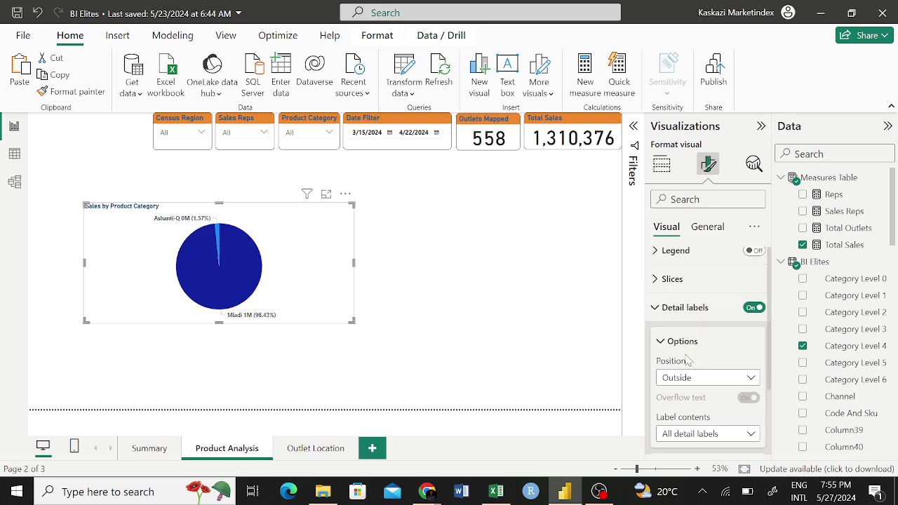
pyautogui.click(679, 385)
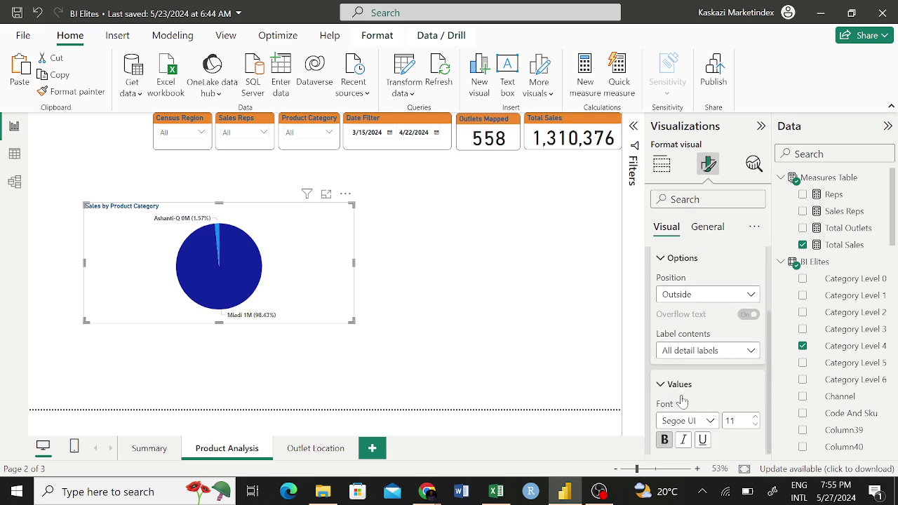
pyautogui.scroll(-4, 680, 393)
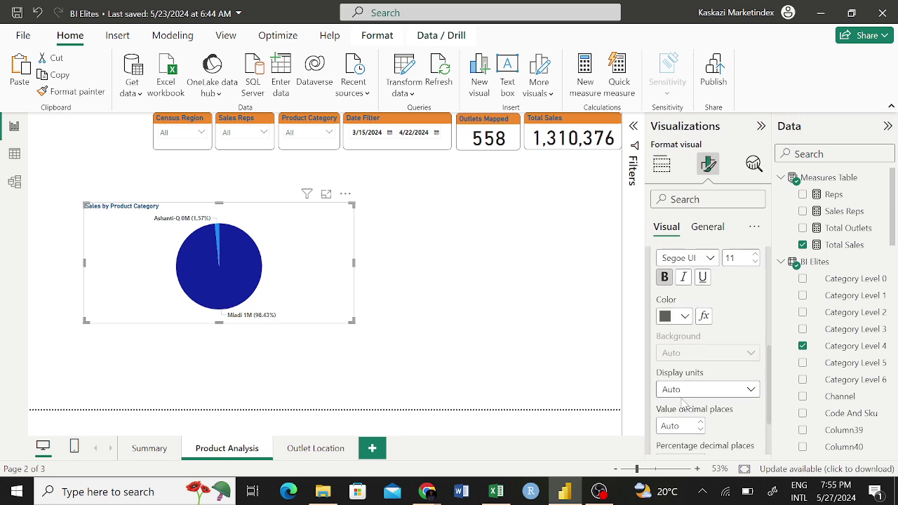
pyautogui.scroll(-1, 683, 403)
pyautogui.click(699, 365)
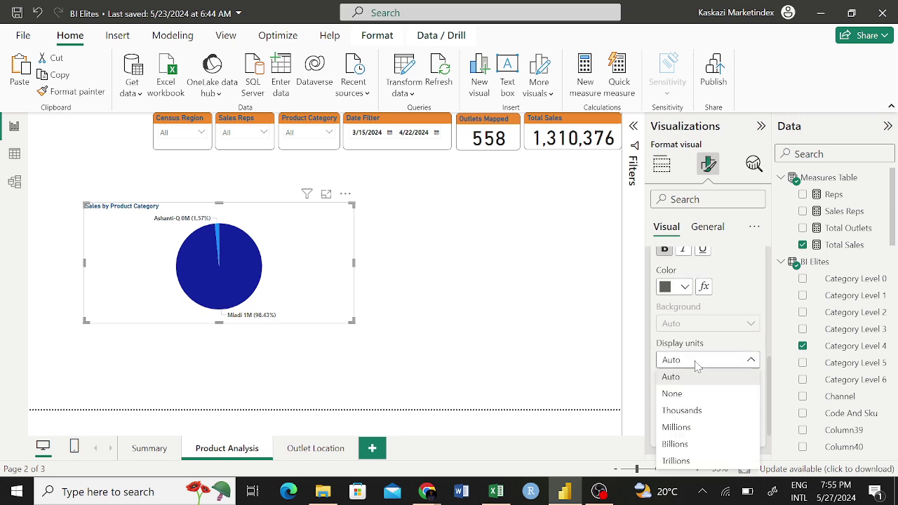
pyautogui.click(678, 395)
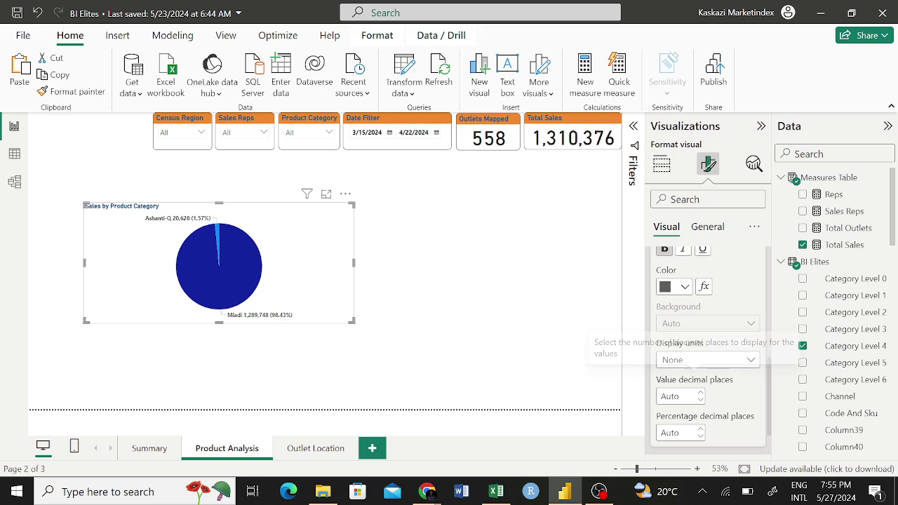
# Step: Set the percentage decimal places of the pie's detail labels to 2
pyautogui.scroll(-2, 703, 410)
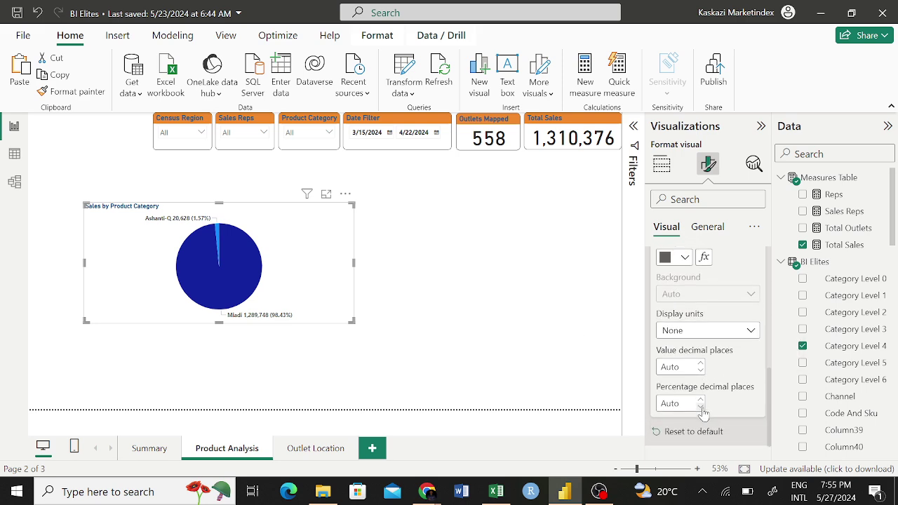
pyautogui.click(701, 382)
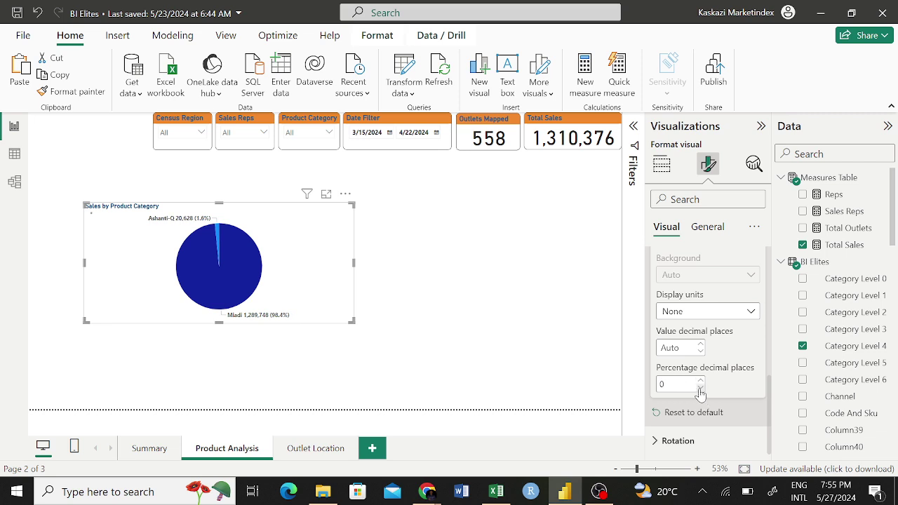
pyautogui.click(700, 380)
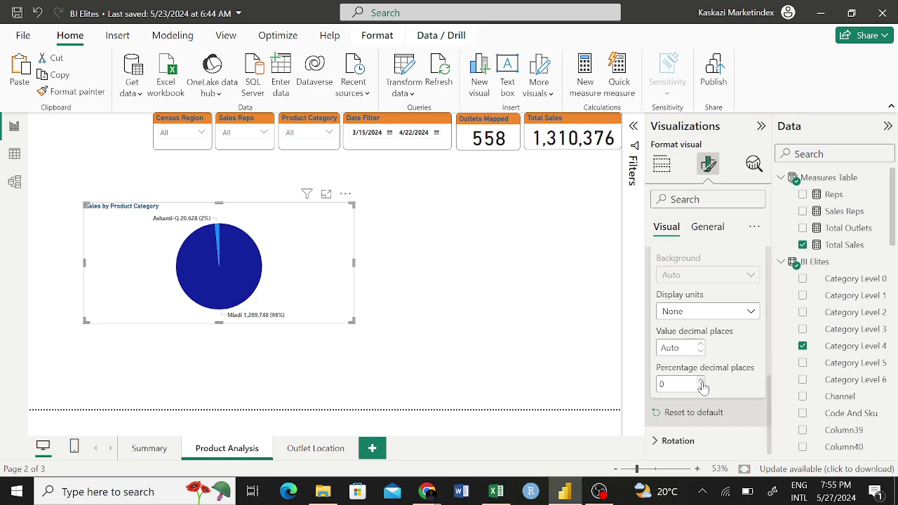
pyautogui.click(701, 380)
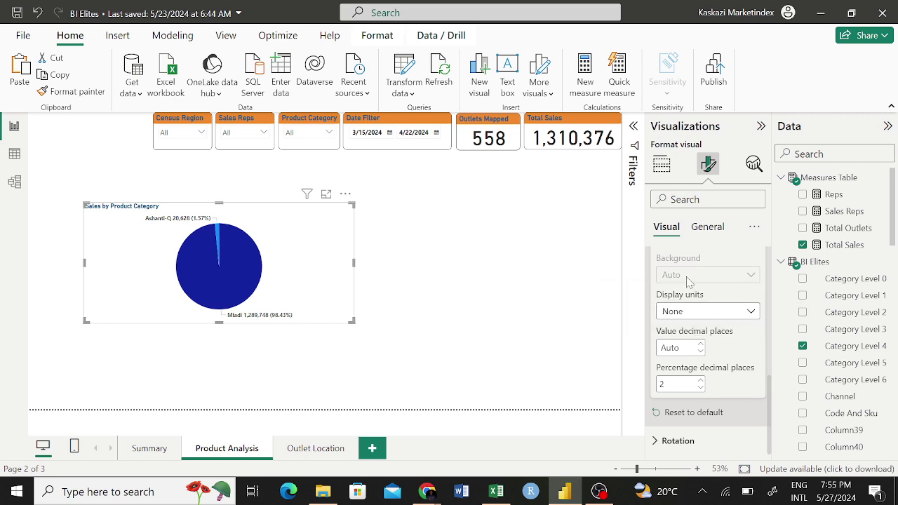
pyautogui.scroll(3, 687, 281)
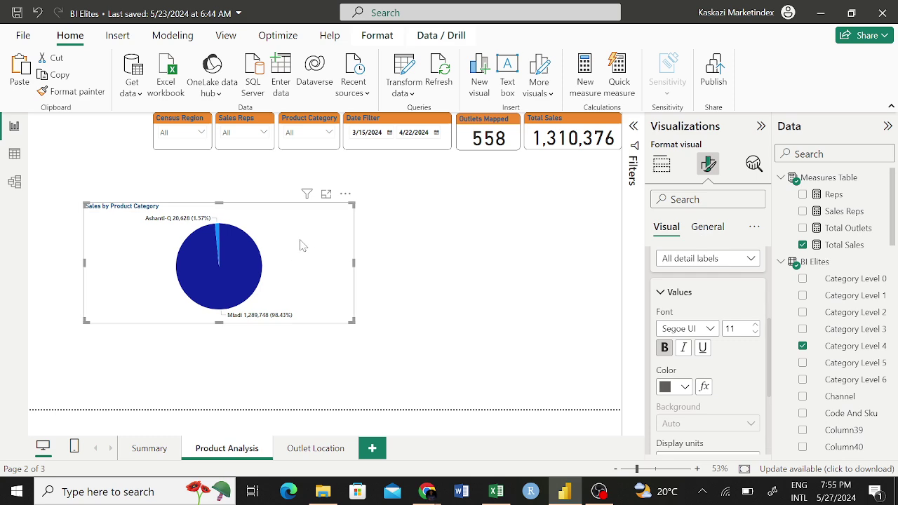
# Step: Move the Sales by Product Category pie to the page's left edge directly below the slicers and narrow it
pyautogui.moveTo(295, 237); pyautogui.dragTo(175, 198)
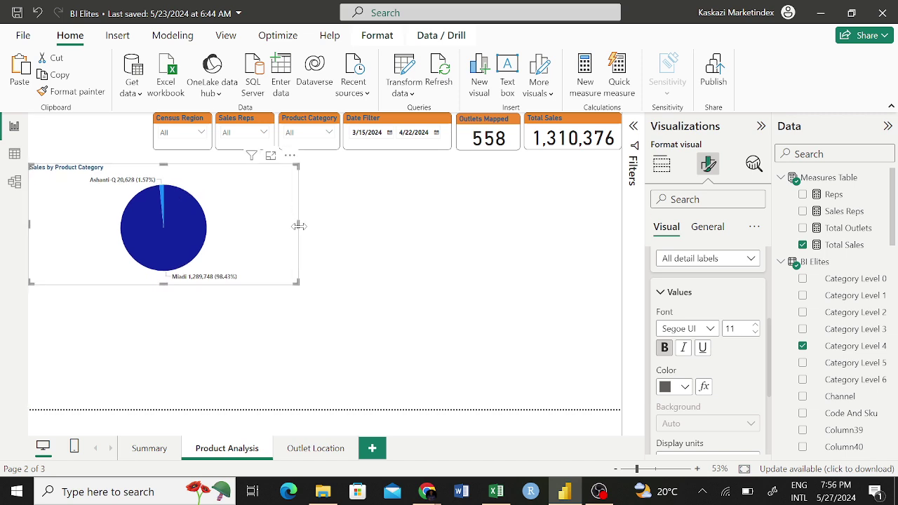
pyautogui.moveTo(297, 224); pyautogui.dragTo(191, 219)
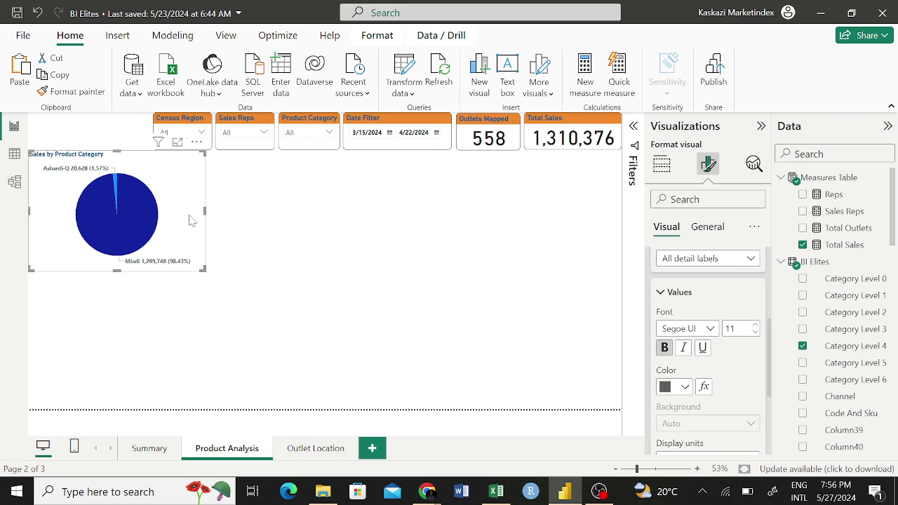
pyautogui.click(393, 306)
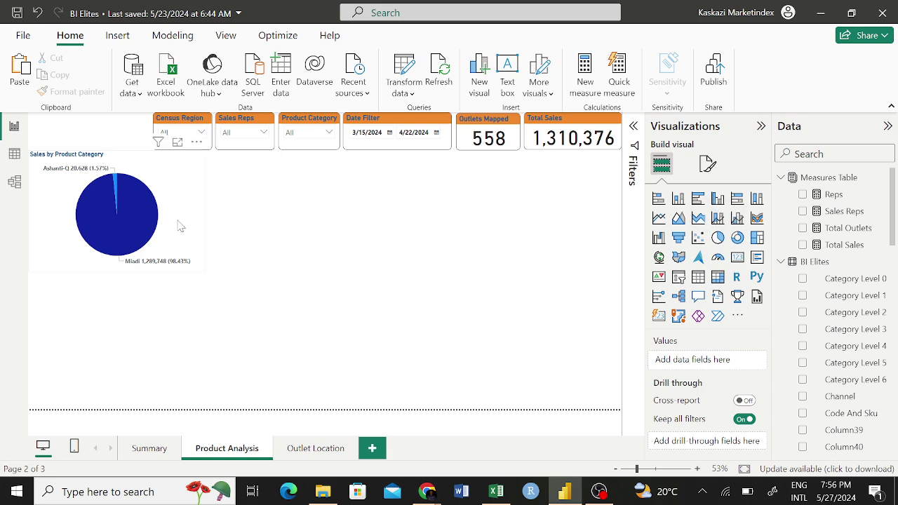
# Step: Convert the Sales by Product Category pie into a donut chart
pyautogui.click(739, 238)
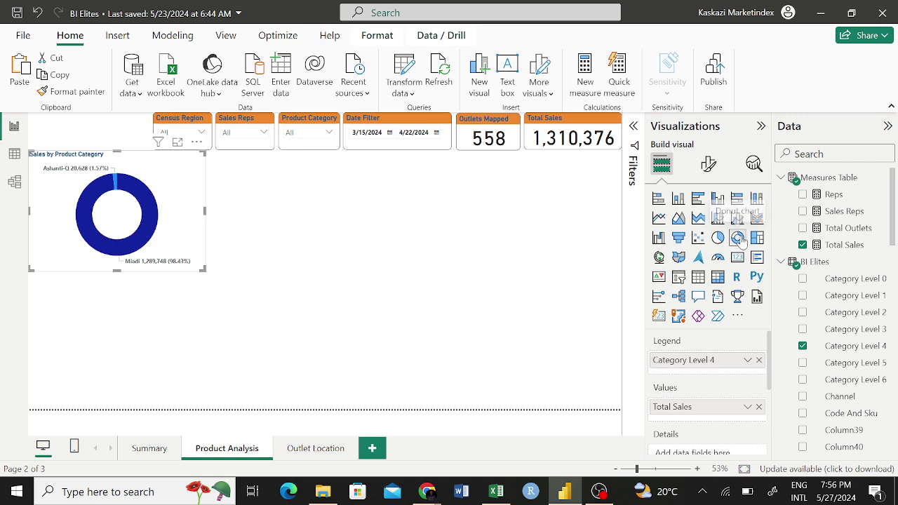
pyautogui.click(435, 236)
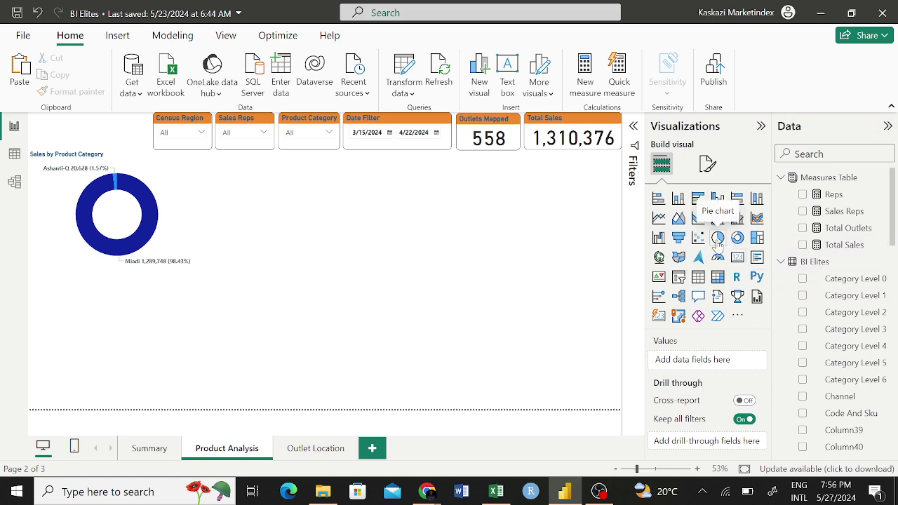
# Step: Place a new empty pie chart in the page's lower middle and move the donut chart to the lower-left corner
pyautogui.moveTo(211, 334); pyautogui.dragTo(465, 342)
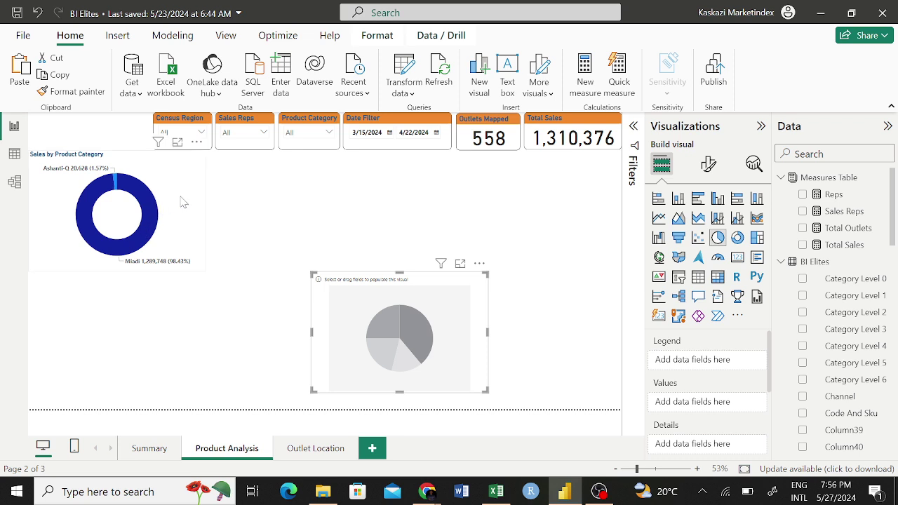
pyautogui.moveTo(183, 202); pyautogui.dragTo(193, 343)
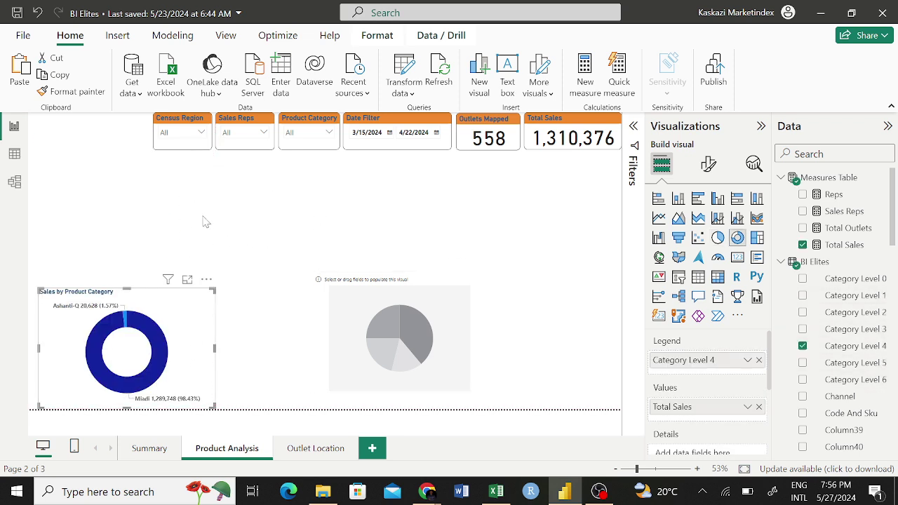
# Step: Examine the category, location and channel columns of the BI Elites data table and return to the report
pyautogui.press('Escape')
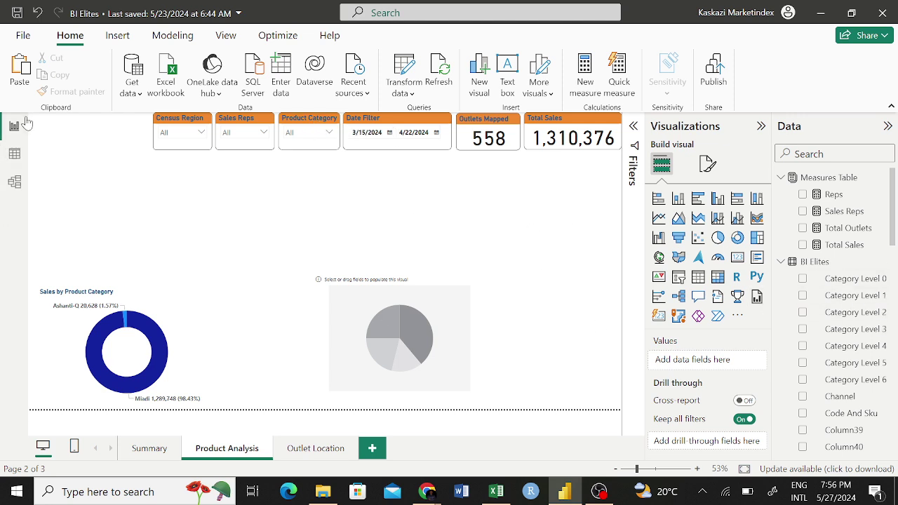
pyautogui.click(14, 154)
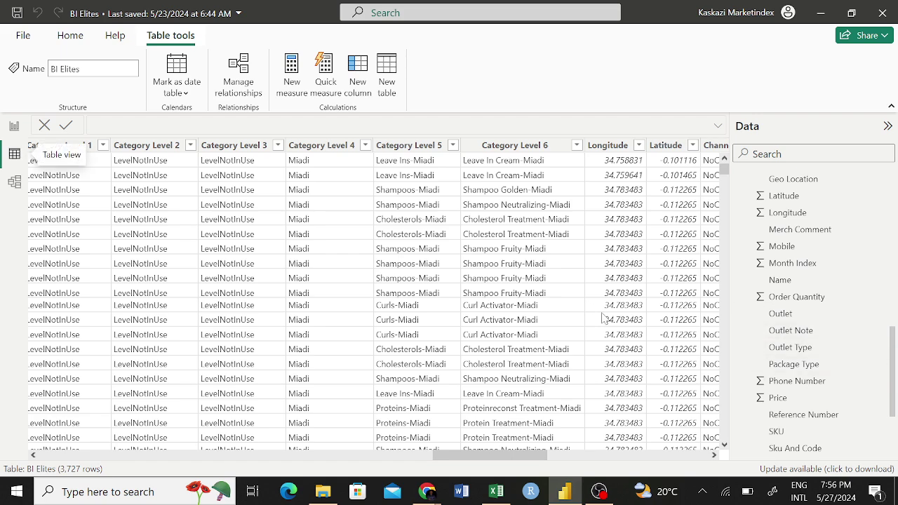
pyautogui.hscroll(5, 603, 317)
pyautogui.hscroll(-2, 603, 317)
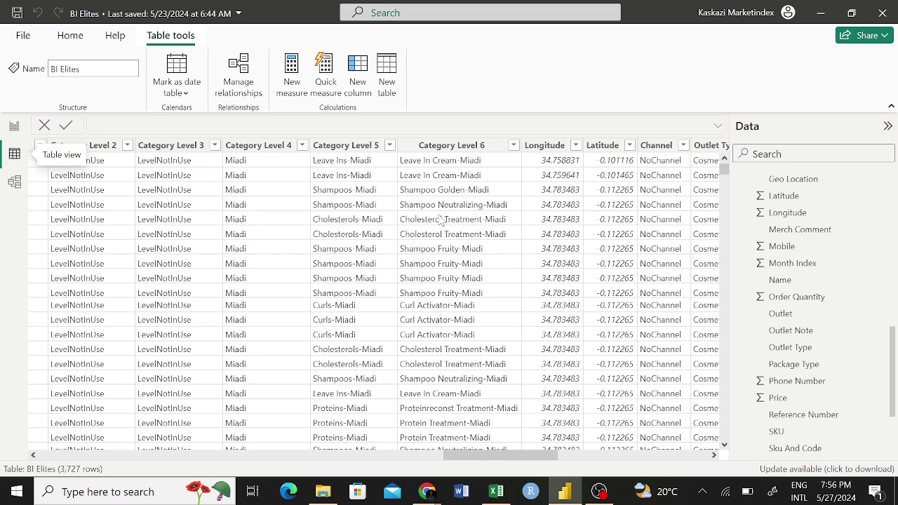
pyautogui.hscroll(-1, 397, 270)
pyautogui.hscroll(1, 396, 271)
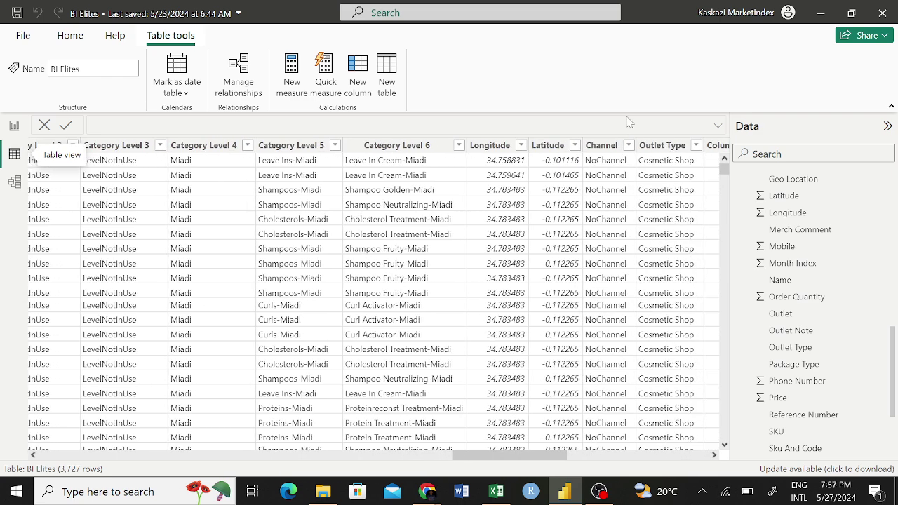
pyautogui.hscroll(-2, 399, 301)
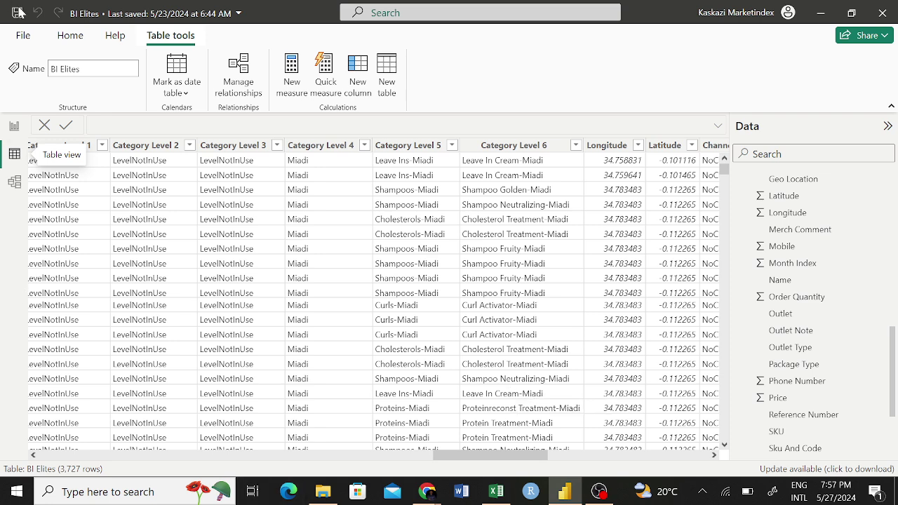
pyautogui.click(14, 129)
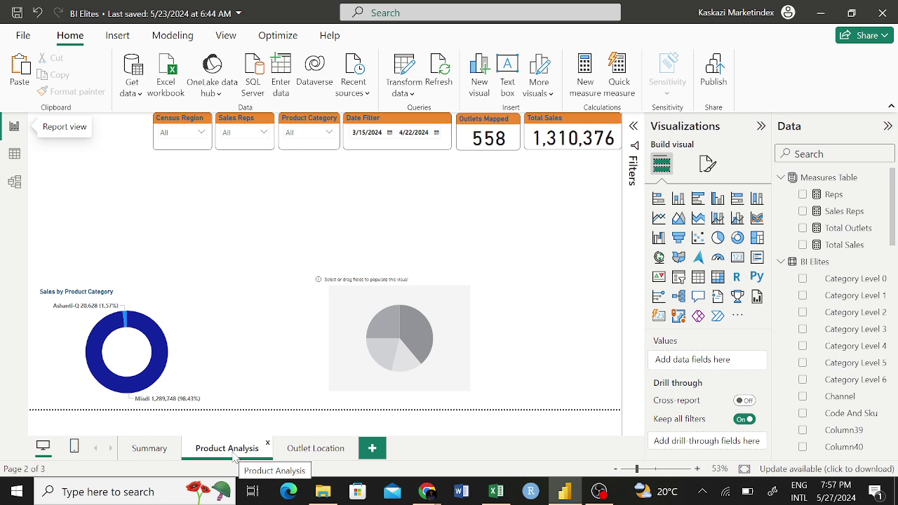
# Step: Add a report page after Outlet Location named Regional Performance, and add another blank page after it
pyautogui.click(311, 453)
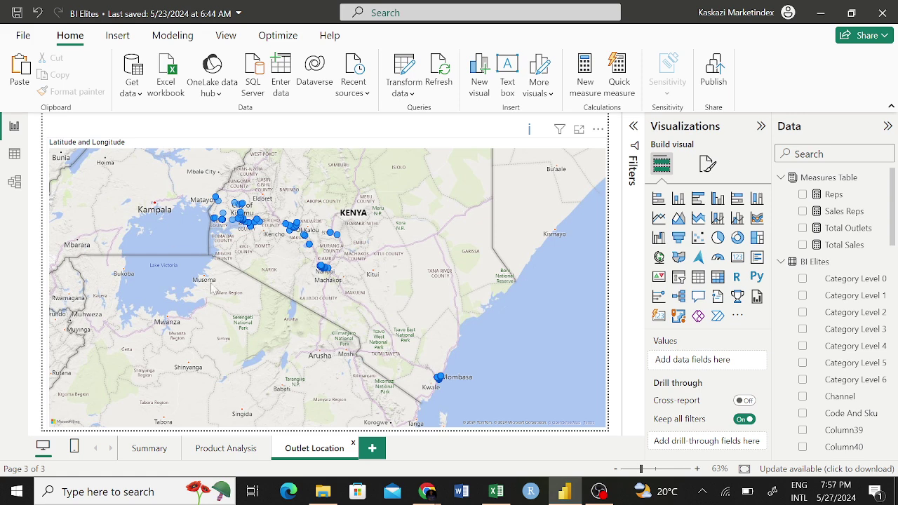
pyautogui.click(373, 450)
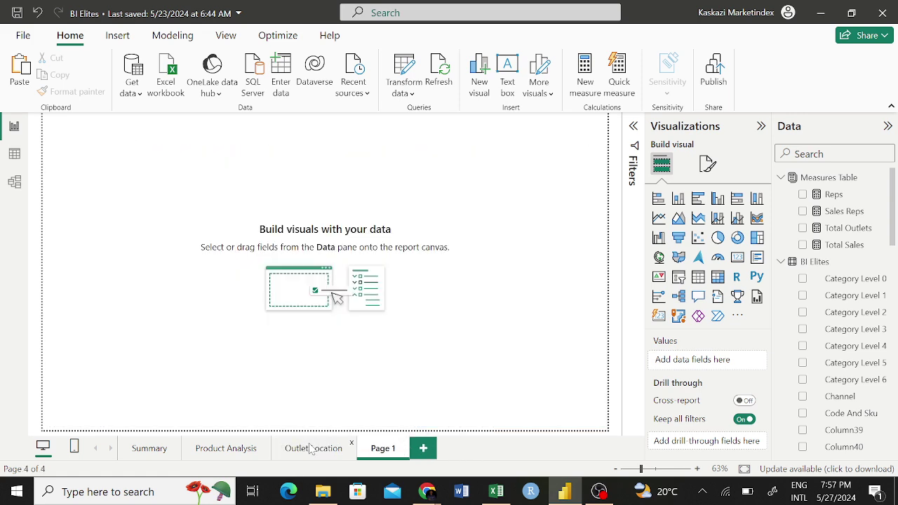
pyautogui.rightClick(373, 452)
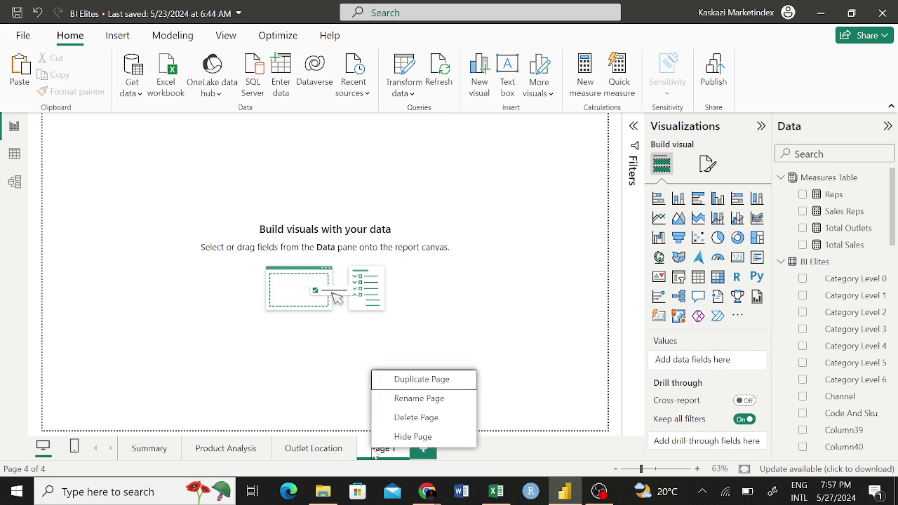
pyautogui.click(410, 399)
pyautogui.write('E')
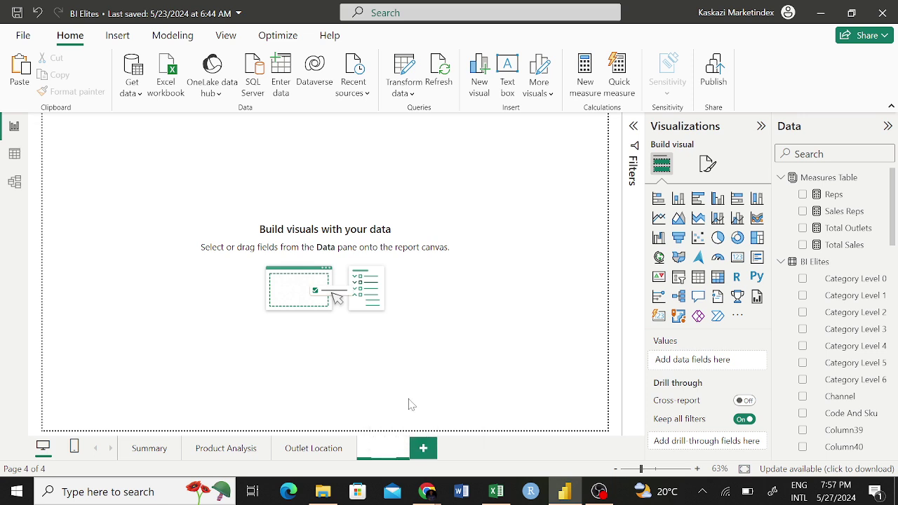
pyautogui.write('egional Perf')
pyautogui.write('orman')
pyautogui.write('ce')
pyautogui.press('Return')
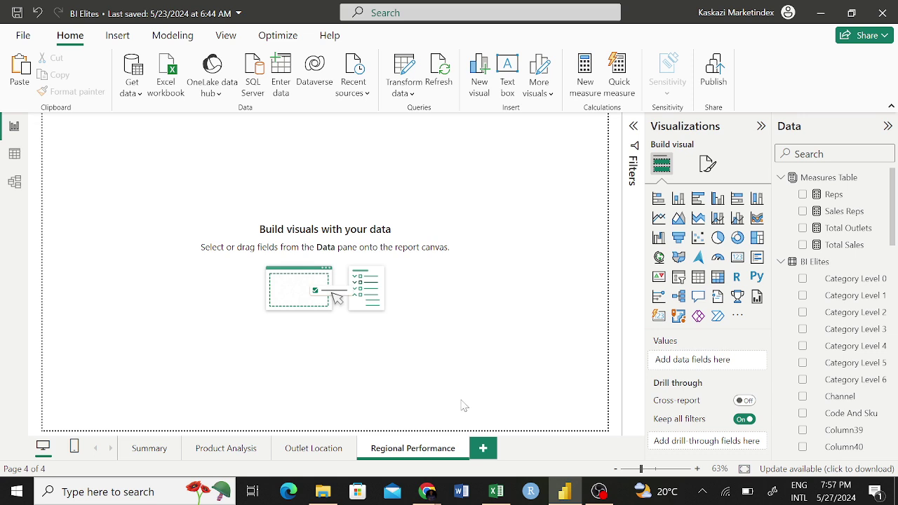
pyautogui.click(483, 448)
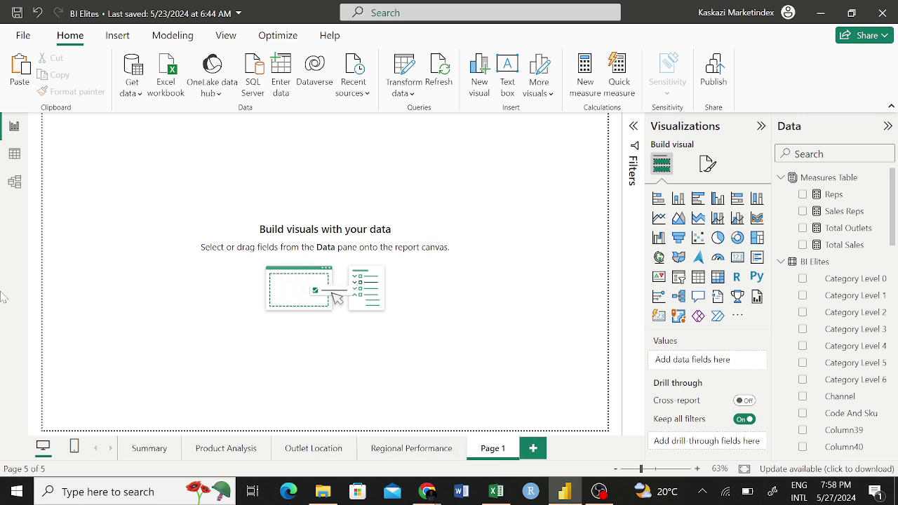
# Step: Examine all columns of the BI Elites data table, from Team and SKU to the category levels, for further analysis topics
pyautogui.click(14, 154)
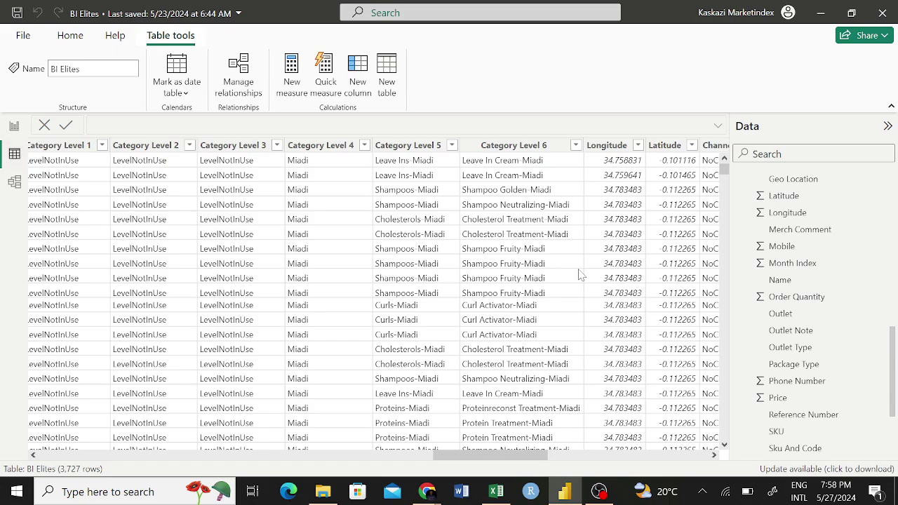
pyautogui.hscroll(5, 541, 357)
pyautogui.hscroll(-15, 540, 358)
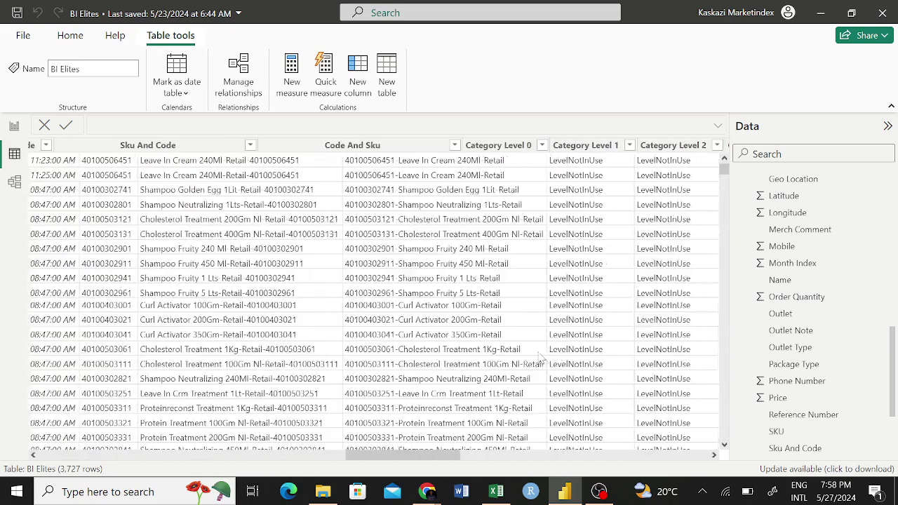
pyautogui.hscroll(-15, 540, 358)
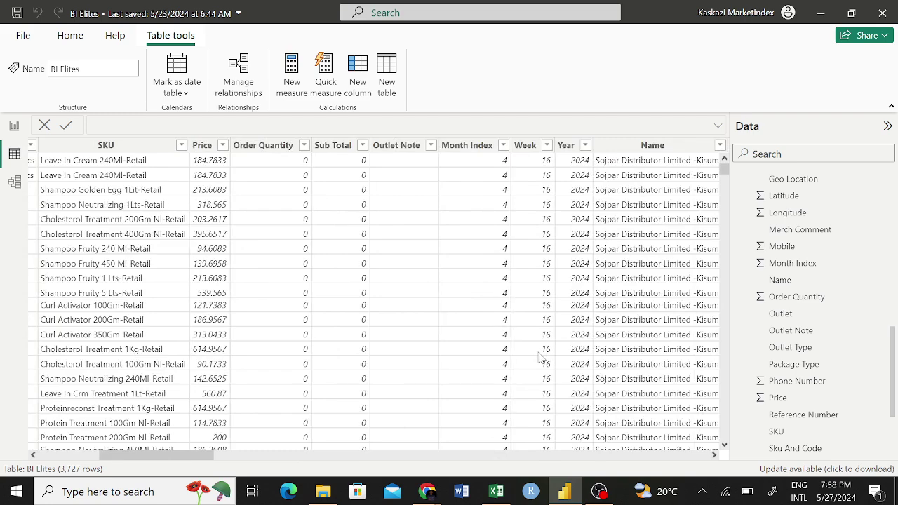
pyautogui.hscroll(5, 540, 358)
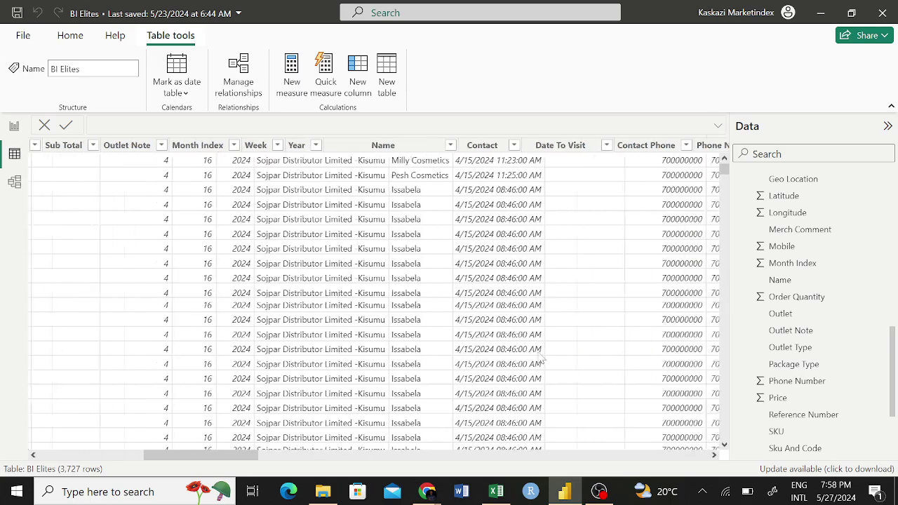
pyautogui.hscroll(8, 540, 358)
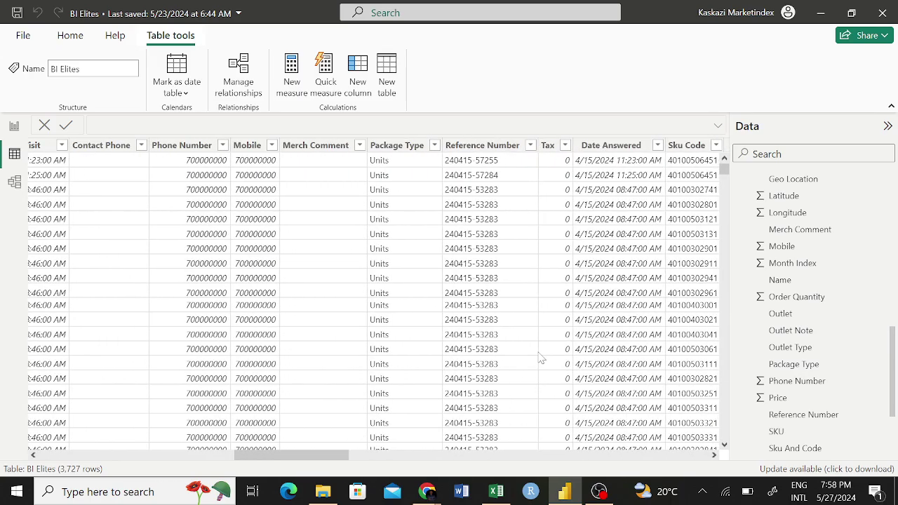
pyautogui.hscroll(8, 540, 358)
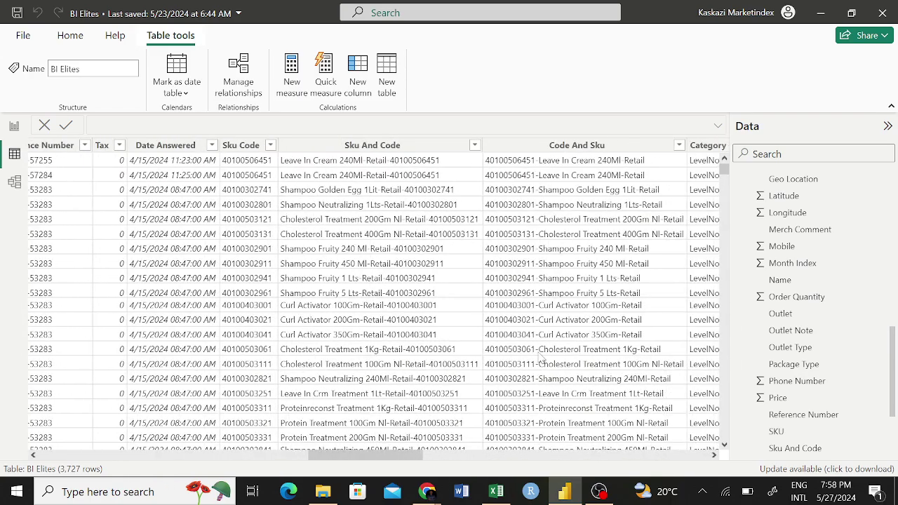
pyautogui.hscroll(8, 540, 358)
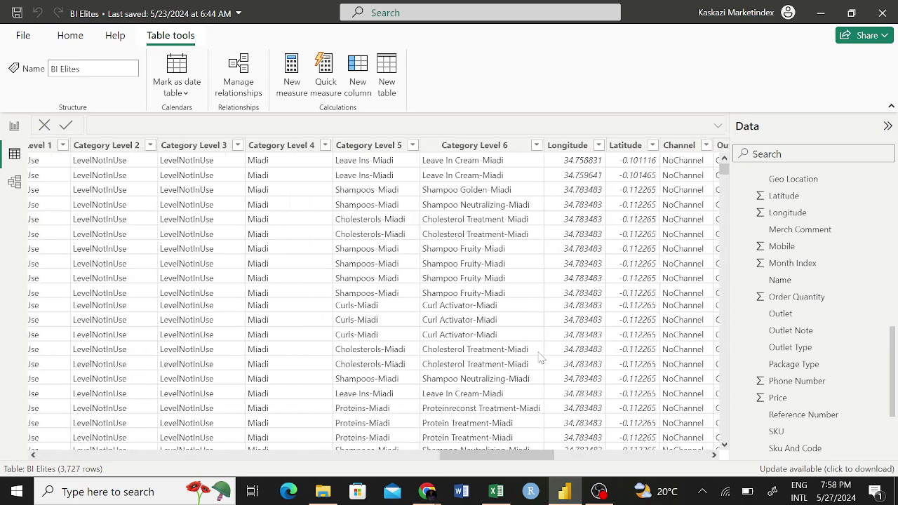
pyautogui.hscroll(3, 540, 358)
pyautogui.hscroll(-15, 540, 358)
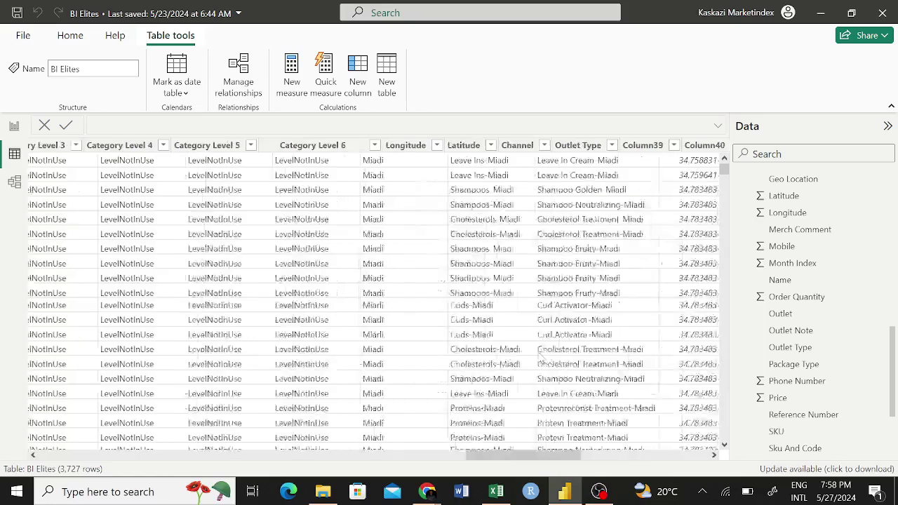
pyautogui.hscroll(-5, 540, 358)
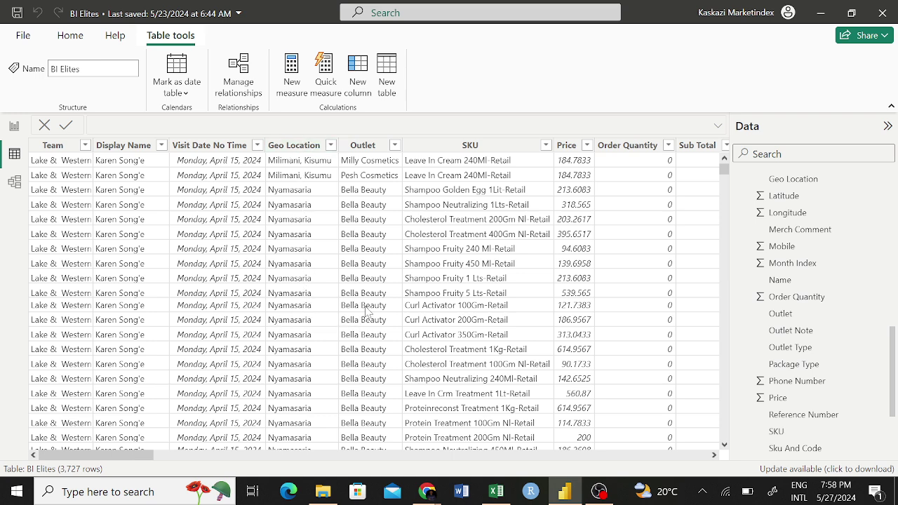
pyautogui.hscroll(10, 470, 317)
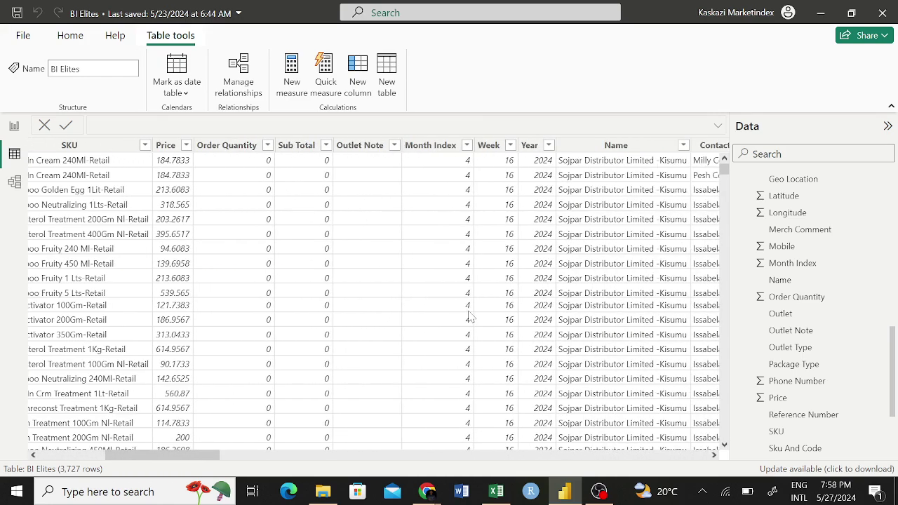
pyautogui.hscroll(1, 470, 317)
pyautogui.hscroll(8, 470, 317)
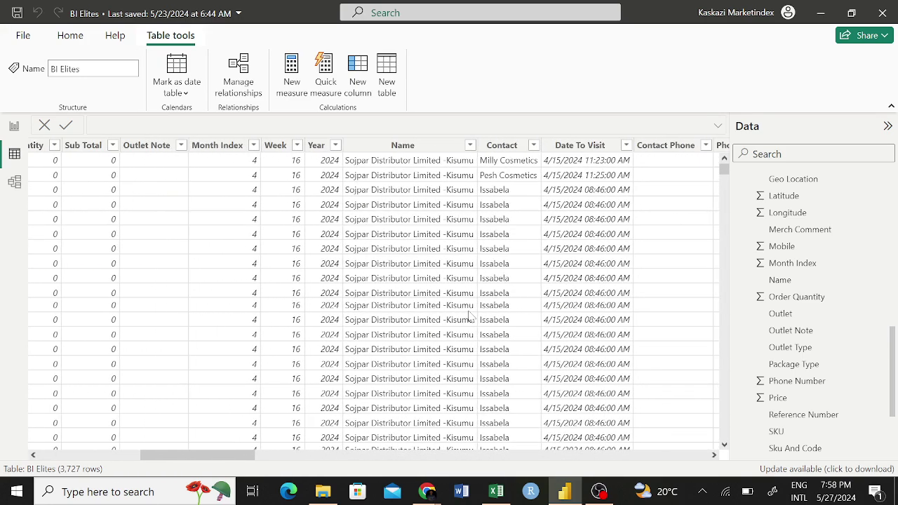
pyautogui.hscroll(10, 470, 317)
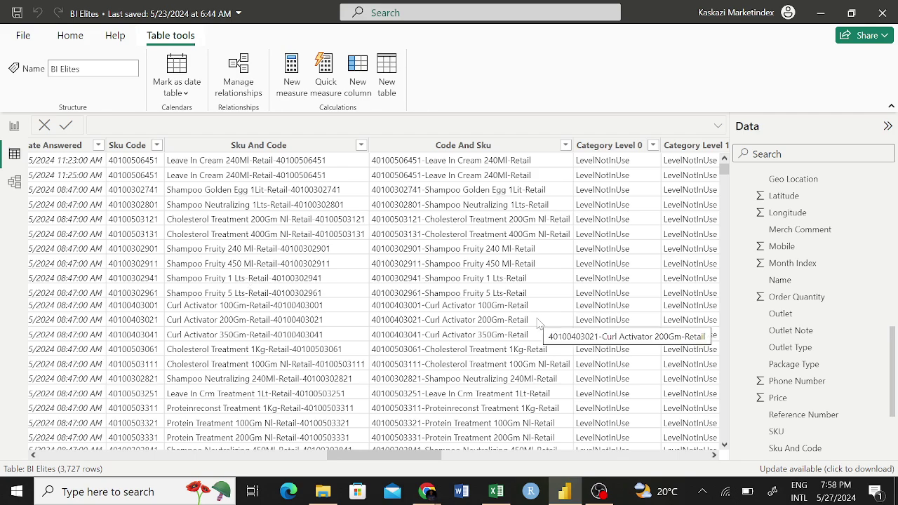
pyautogui.hscroll(-15, 538, 322)
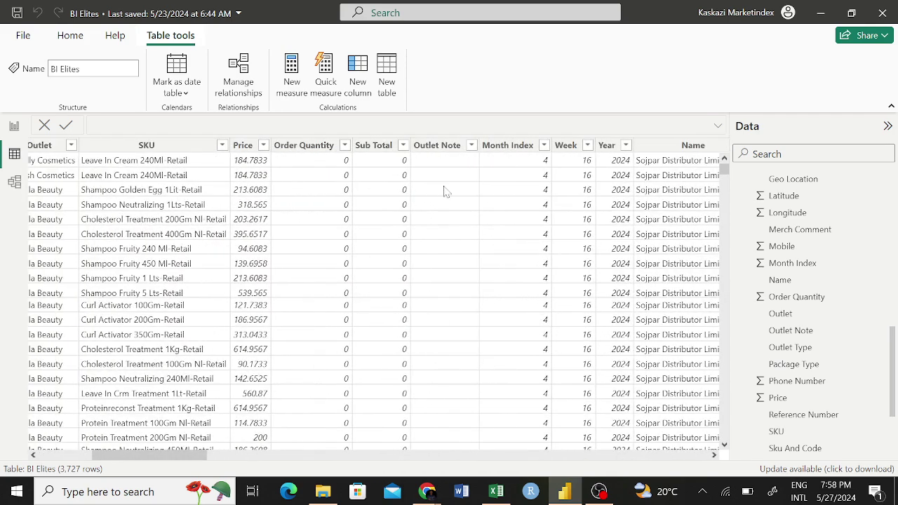
pyautogui.hscroll(-3, 279, 254)
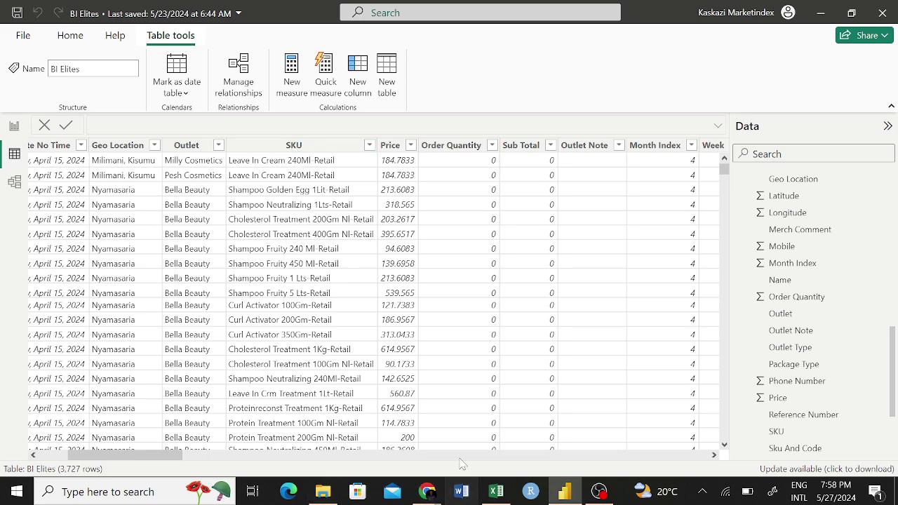
pyautogui.click(562, 493)
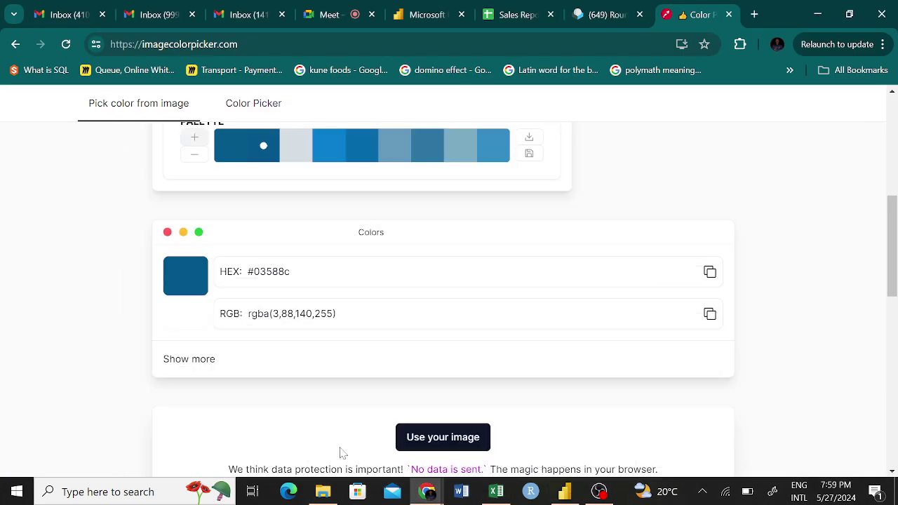
pyautogui.click(561, 493)
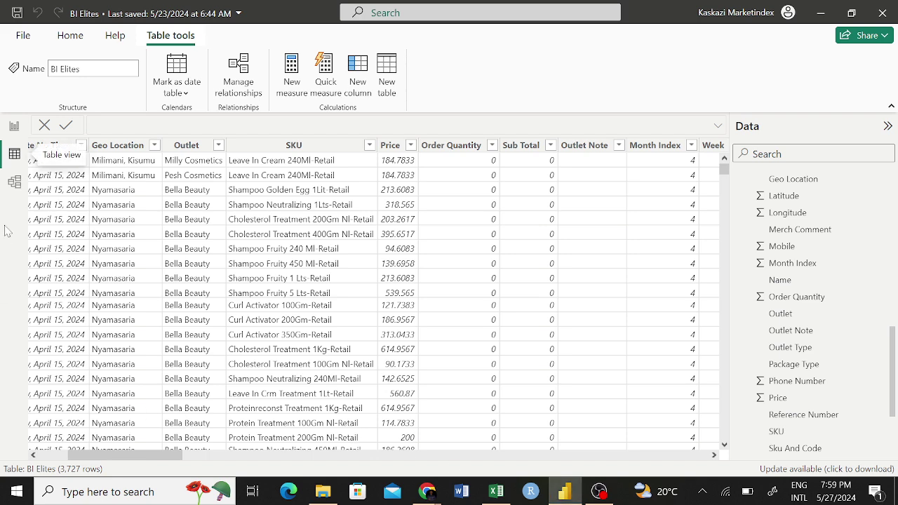
# Step: Return to the report and rename the new blank page as SKU Analysis
pyautogui.click(14, 126)
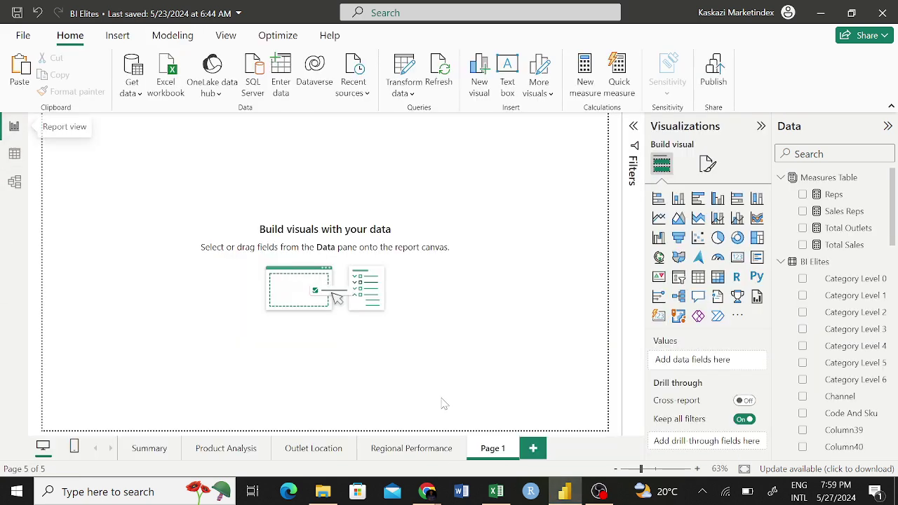
pyautogui.doubleClick(493, 448)
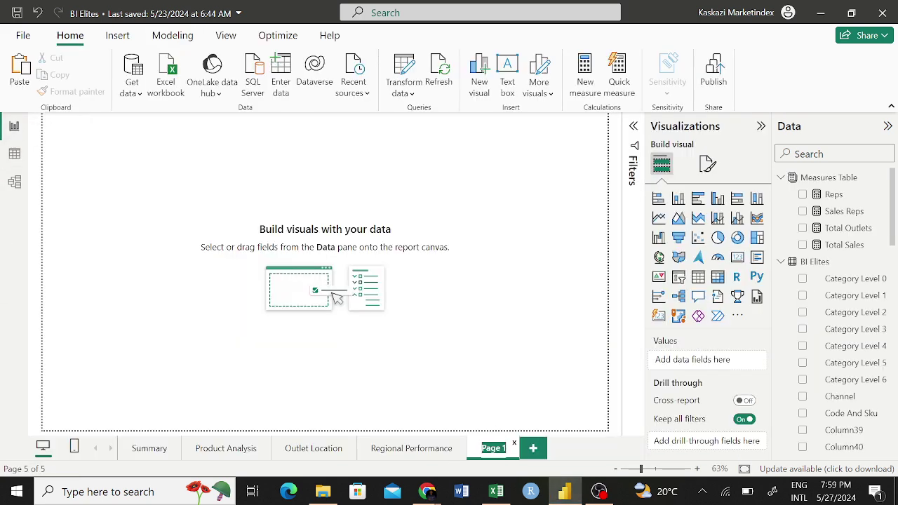
pyautogui.write('SKU Ana')
pyautogui.write('lysis')
pyautogui.press('Return')
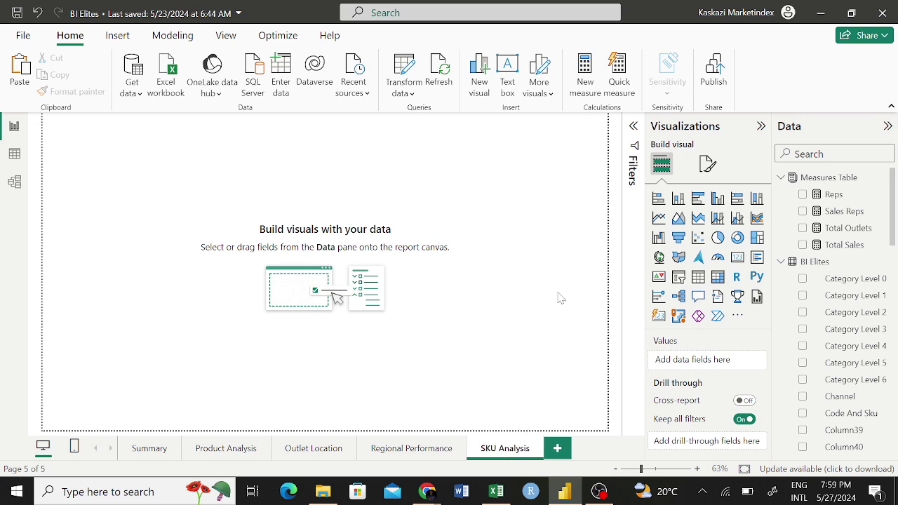
# Step: Add a large clustered column chart in the lower part of the SKU Analysis page with Total Sales on its Y-axis
pyautogui.click(719, 202)
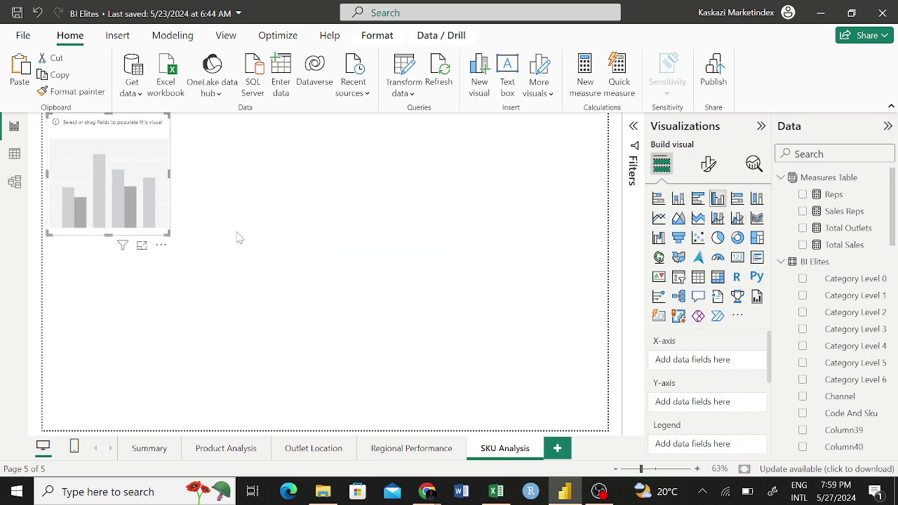
pyautogui.moveTo(140, 204); pyautogui.dragTo(225, 314)
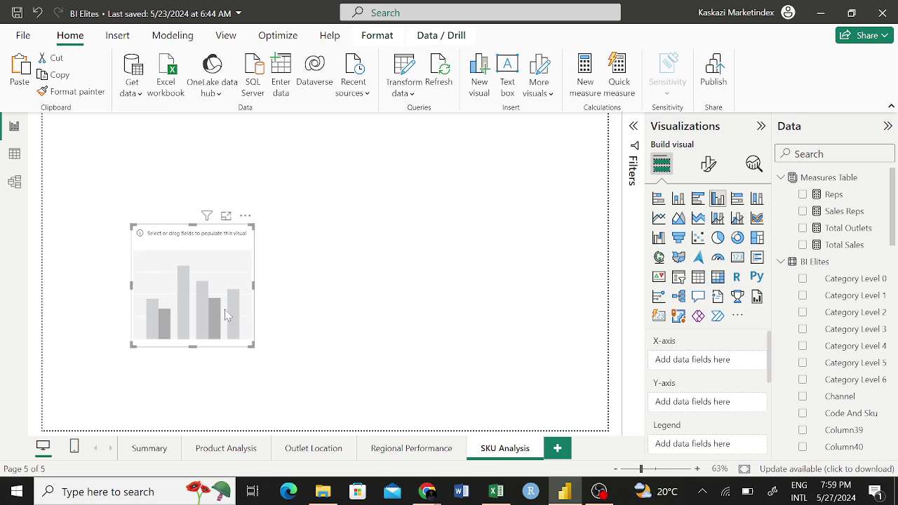
pyautogui.moveTo(252, 343); pyautogui.dragTo(541, 406)
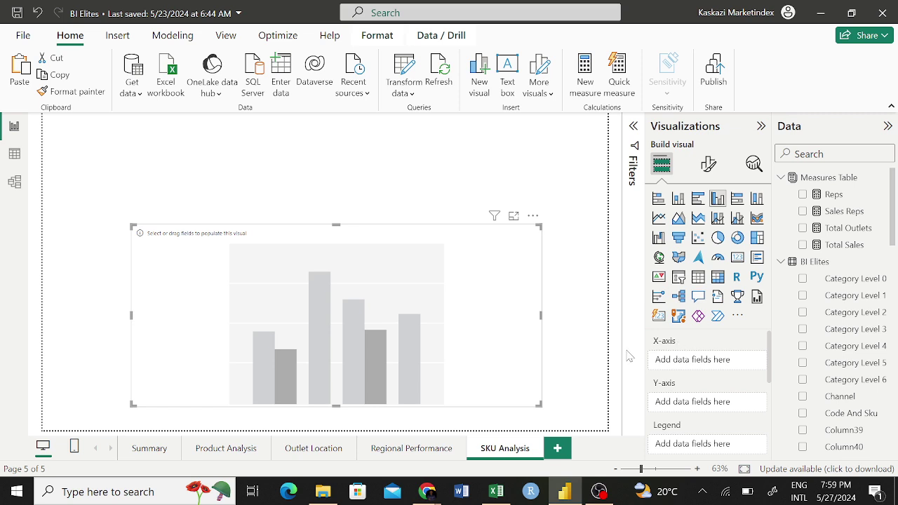
pyautogui.click(835, 245)
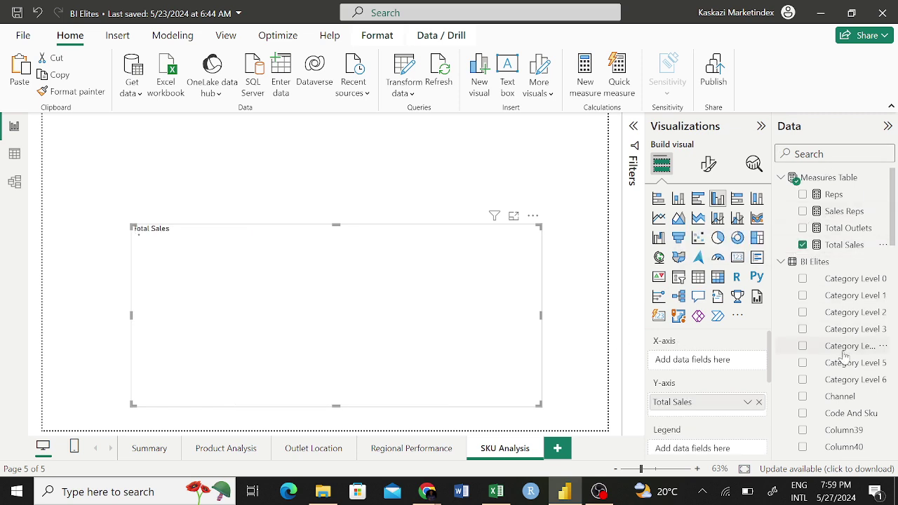
# Step: Put SKU on the Total Sales column chart's X-axis and resize the chart to fill the full page width and most of its height
pyautogui.scroll(-10, 841, 322)
pyautogui.scroll(-3, 844, 358)
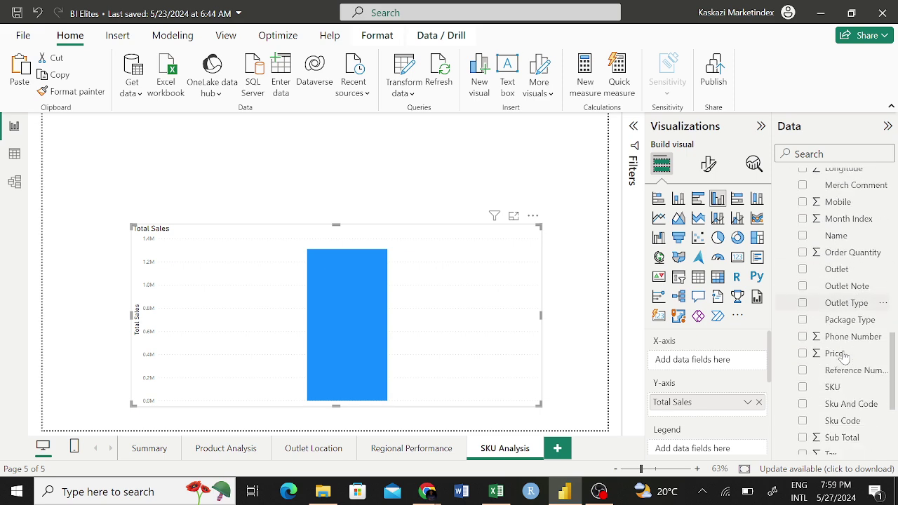
pyautogui.click(803, 357)
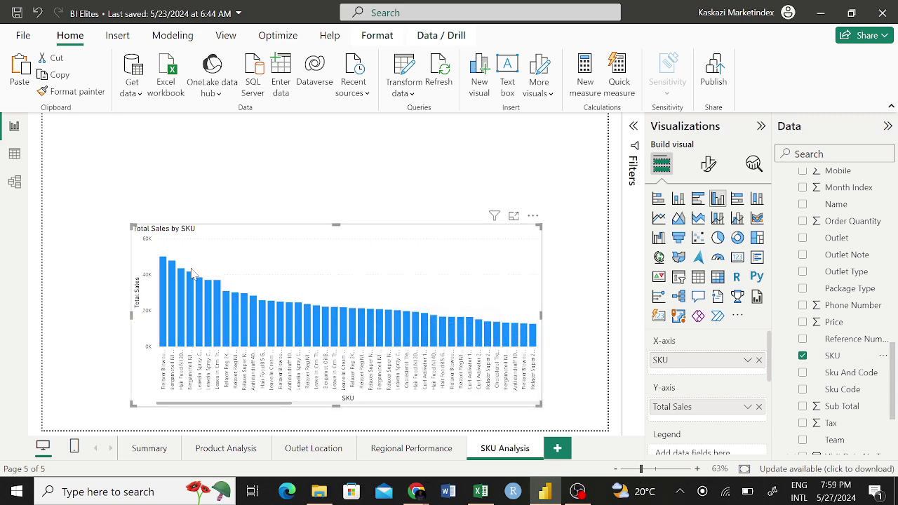
pyautogui.moveTo(132, 223); pyautogui.dragTo(43, 221)
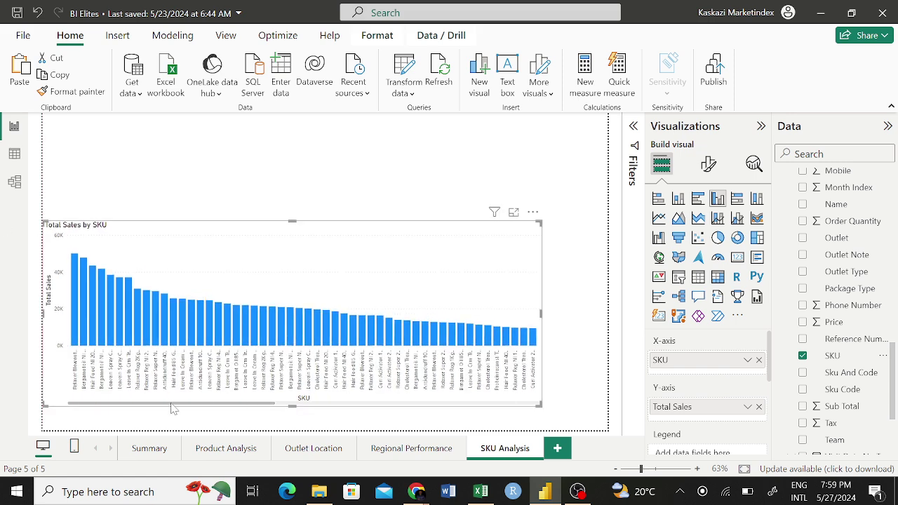
pyautogui.moveTo(173, 409); pyautogui.dragTo(73, 409)
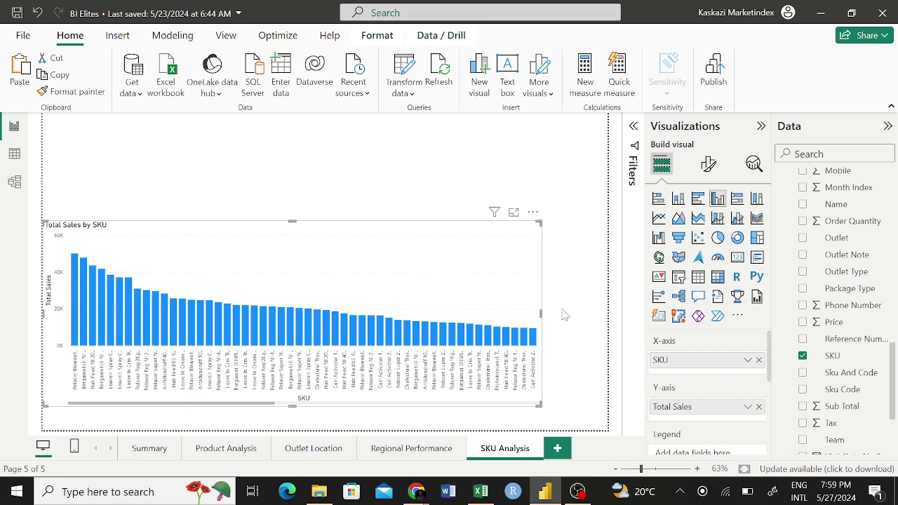
pyautogui.moveTo(541, 314); pyautogui.dragTo(608, 316)
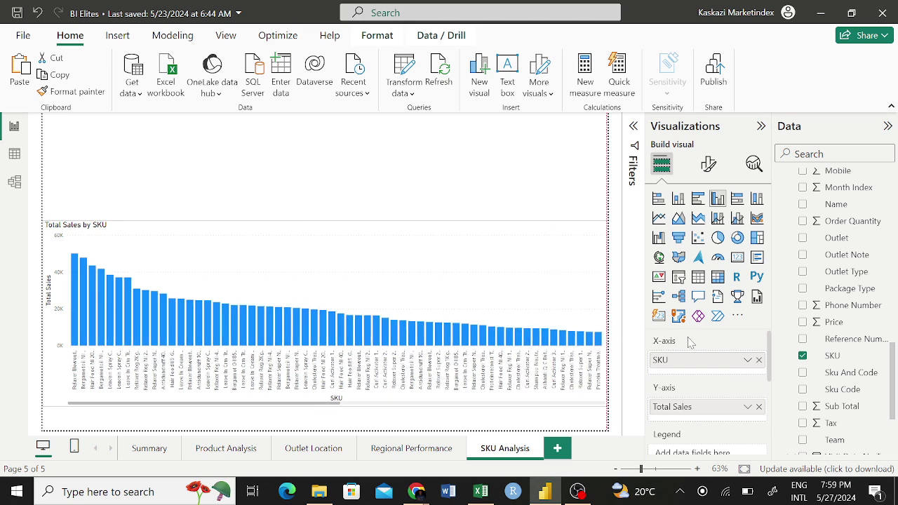
pyautogui.moveTo(469, 279); pyautogui.dragTo(466, 313)
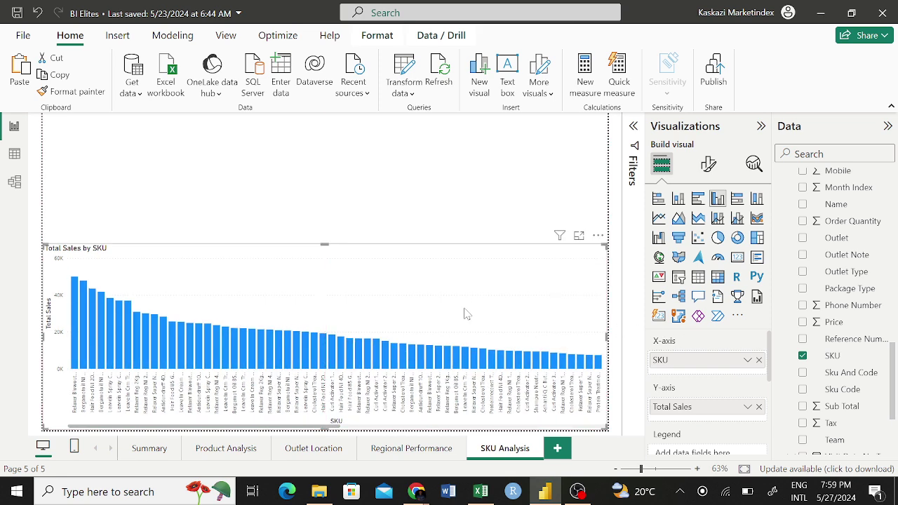
pyautogui.moveTo(608, 247); pyautogui.dragTo(608, 179)
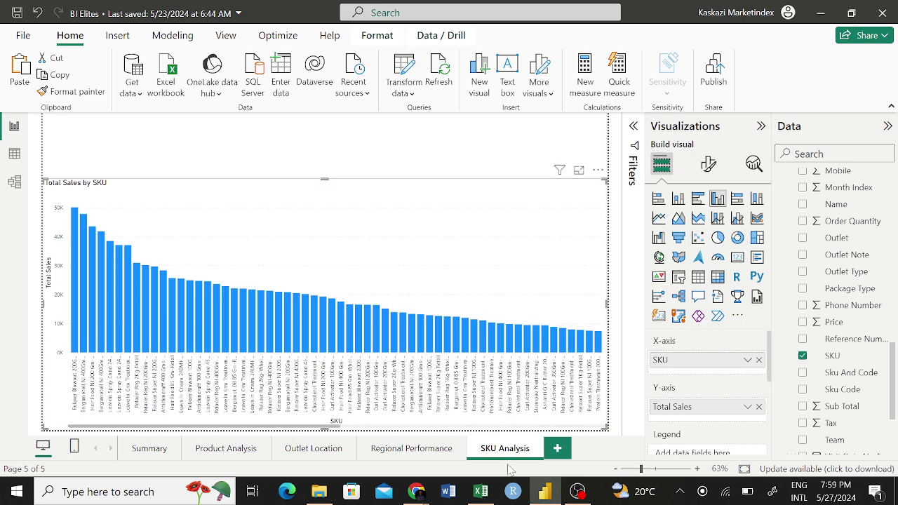
# Step: Add a new report page after SKU Analysis and name it Product on Map
pyautogui.click(558, 449)
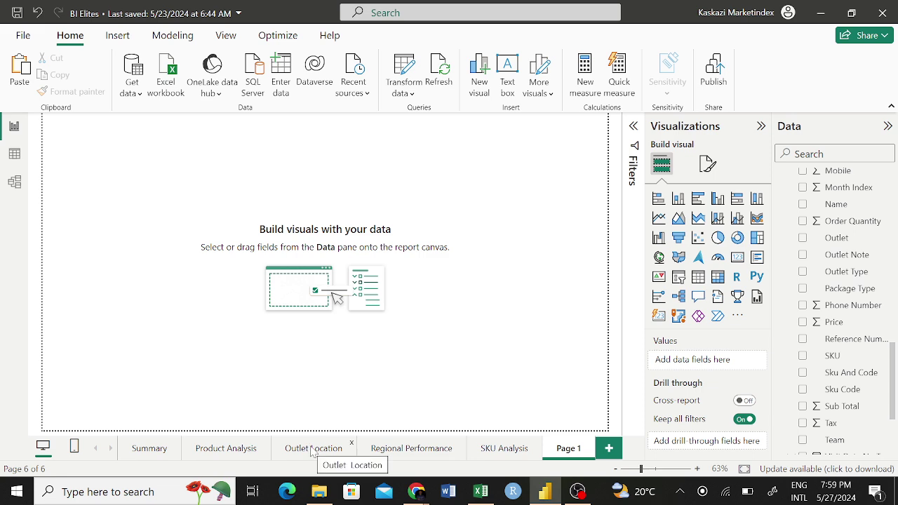
pyautogui.rightClick(570, 452)
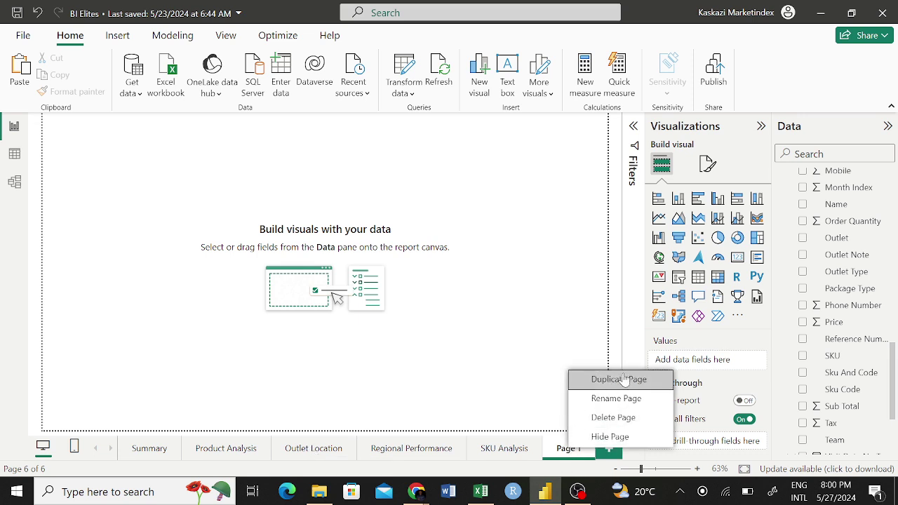
pyautogui.click(614, 399)
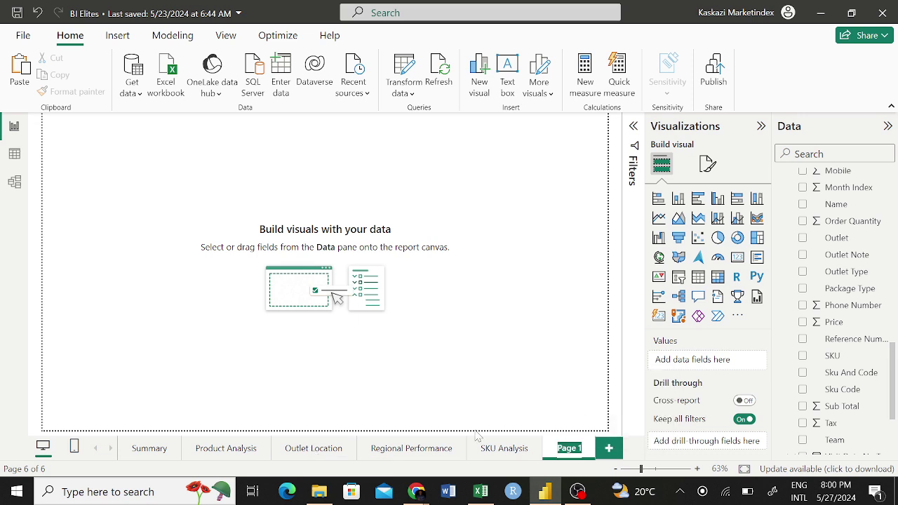
pyautogui.write('Po')
pyautogui.write('duct c')
pyautogui.write('n MAP')
pyautogui.press('BackSpace')
pyautogui.press('BackSpace')
pyautogui.write('a')
pyautogui.press('Return')
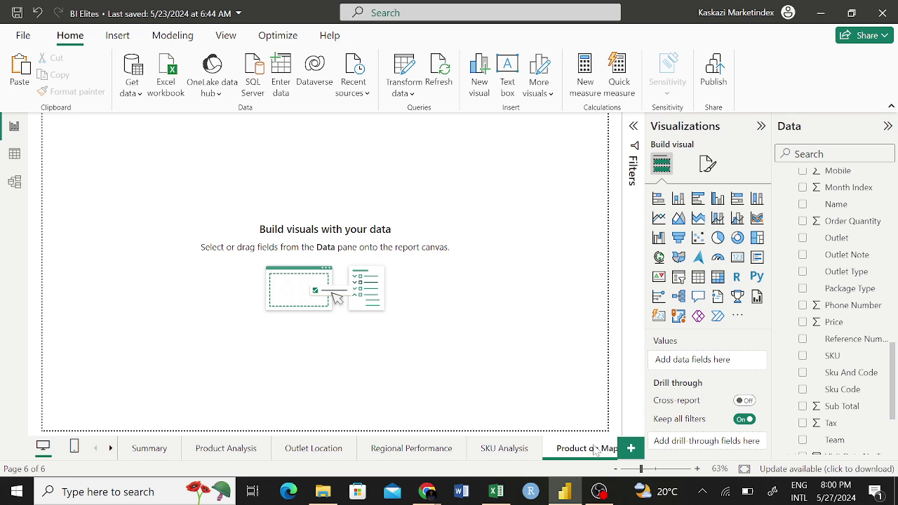
# Step: Insert a map visual on the Product on Map page and size it to span the full width of the page's lower part
pyautogui.click(634, 127)
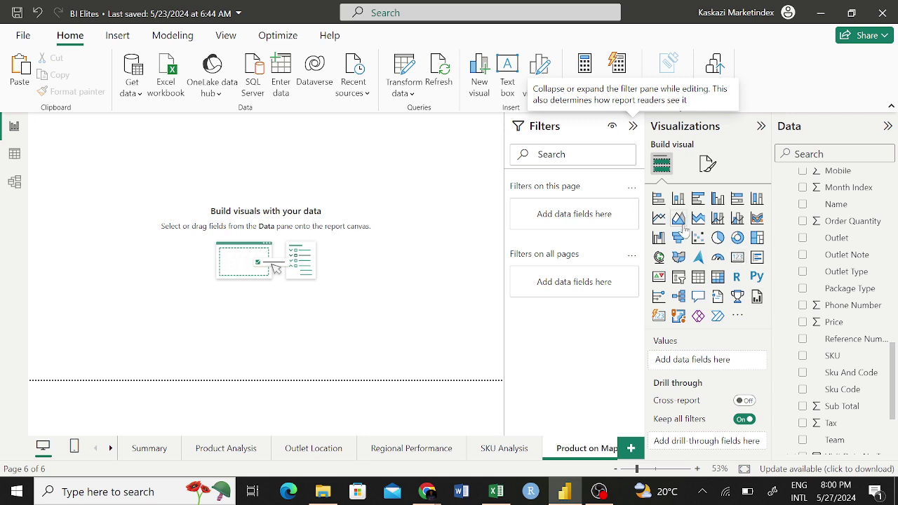
pyautogui.click(659, 258)
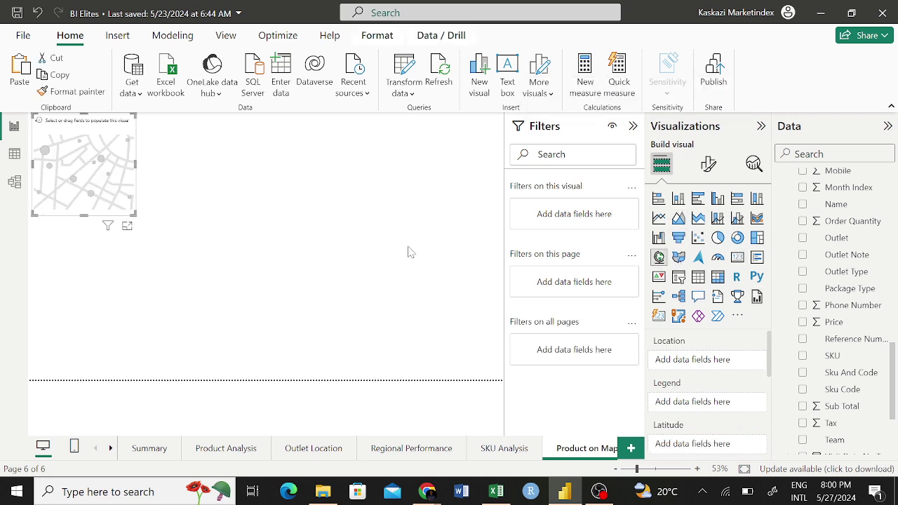
pyautogui.moveTo(110, 137); pyautogui.dragTo(559, 369)
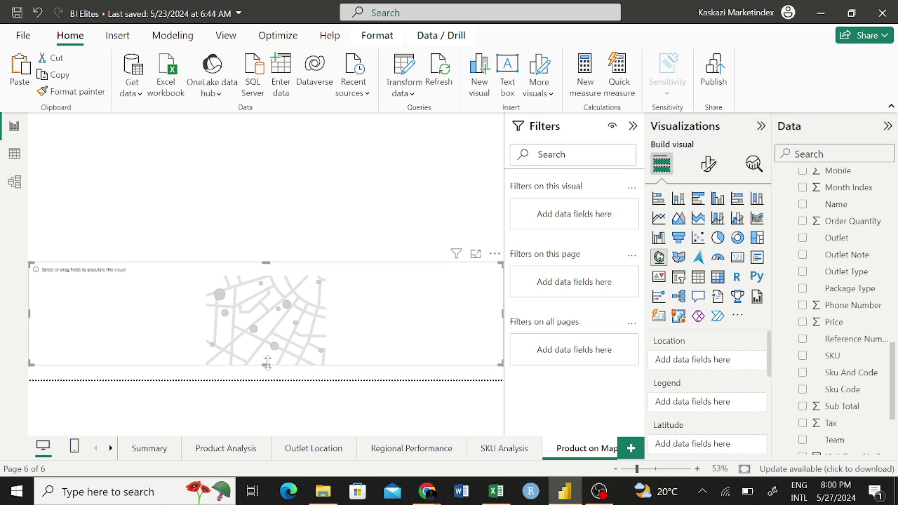
pyautogui.moveTo(266, 363); pyautogui.dragTo(267, 379)
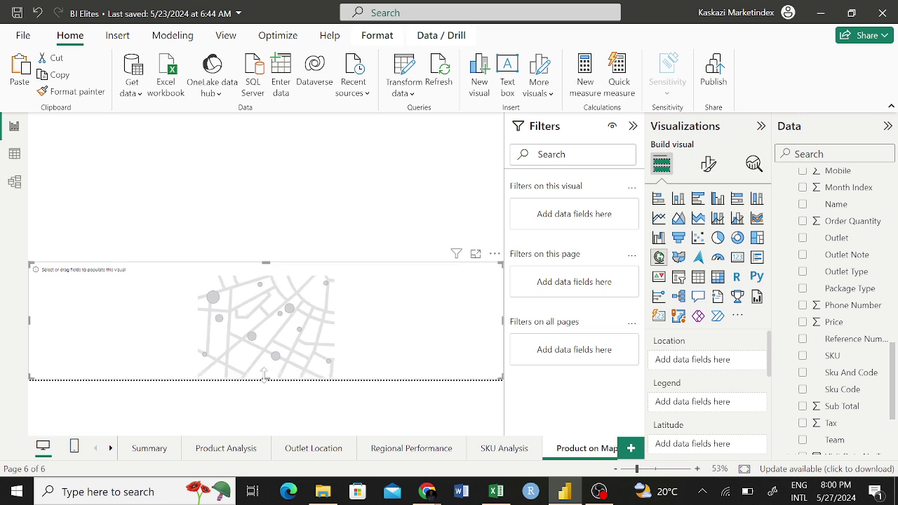
pyautogui.click(266, 264)
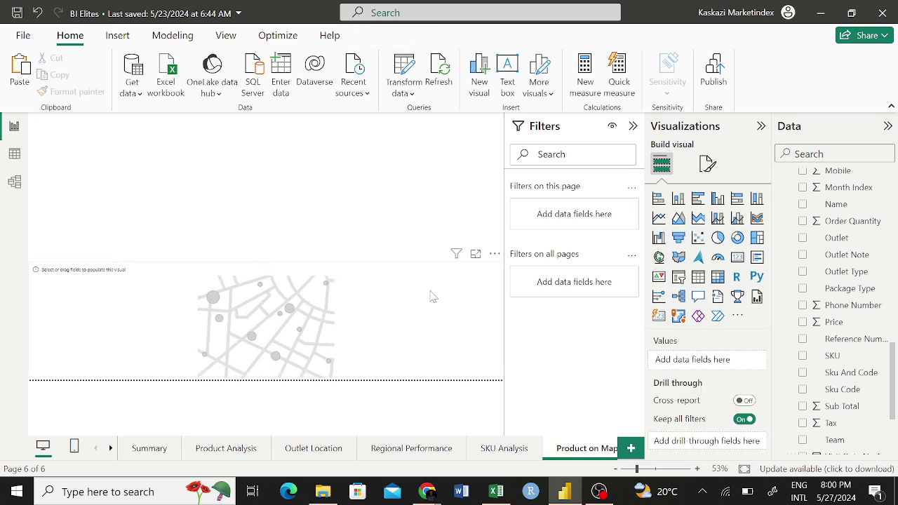
pyautogui.click(293, 271)
pyautogui.moveTo(268, 261); pyautogui.dragTo(256, 184)
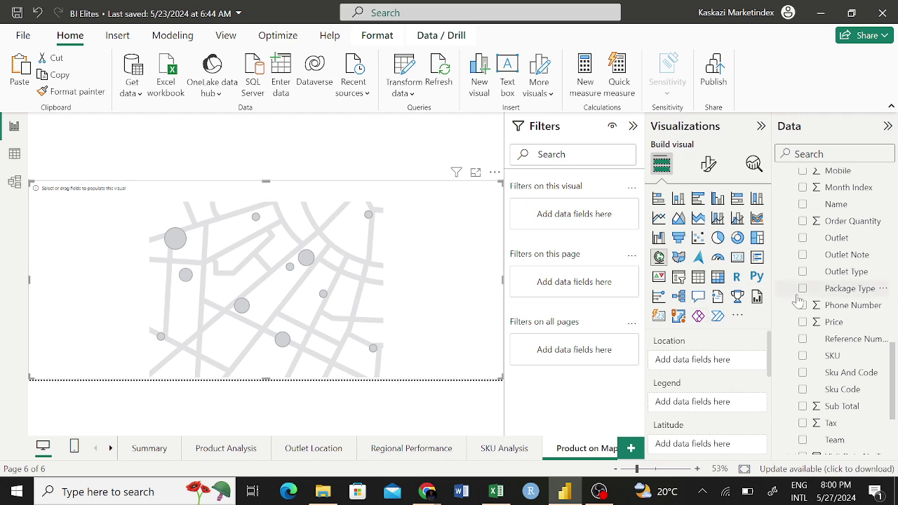
pyautogui.scroll(-3, 798, 300)
pyautogui.scroll(6, 830, 258)
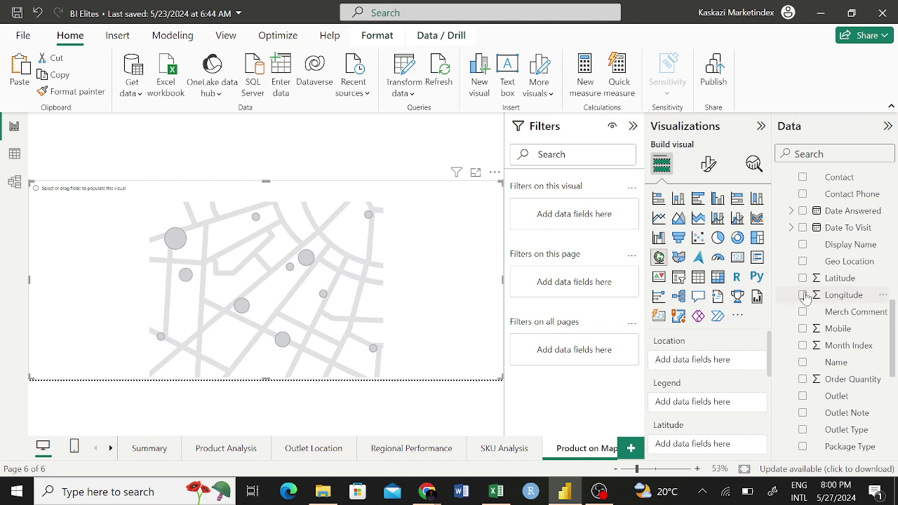
pyautogui.click(803, 294)
pyautogui.click(803, 278)
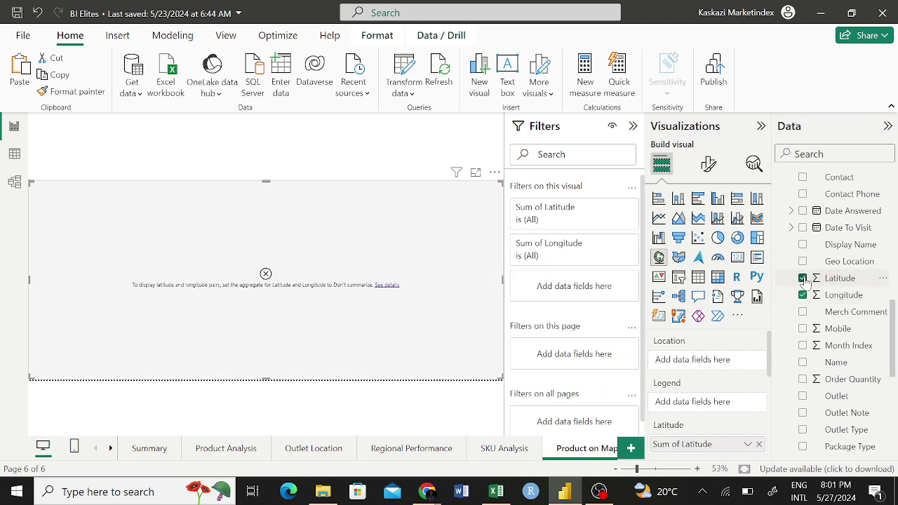
pyautogui.click(803, 279)
pyautogui.click(802, 295)
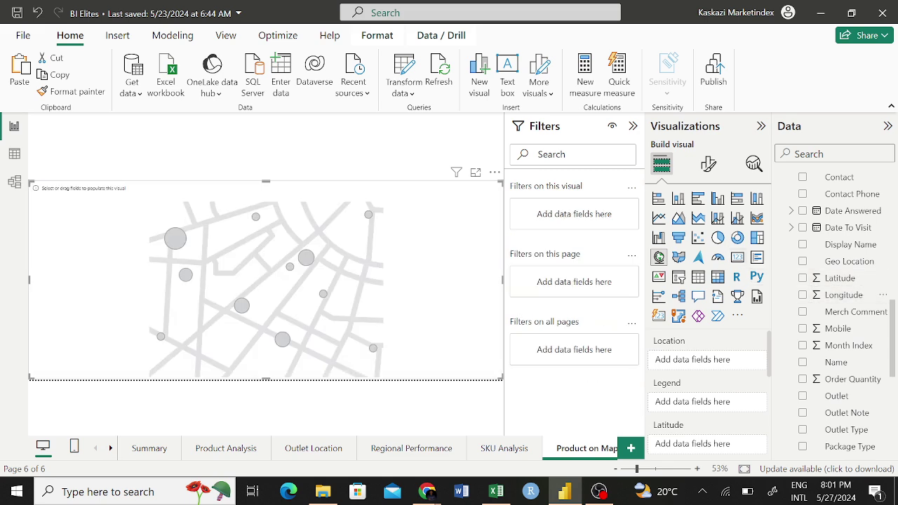
# Step: Assign the unsummarized Latitude and Longitude fields to the map's latitude and longitude roles
pyautogui.click(632, 127)
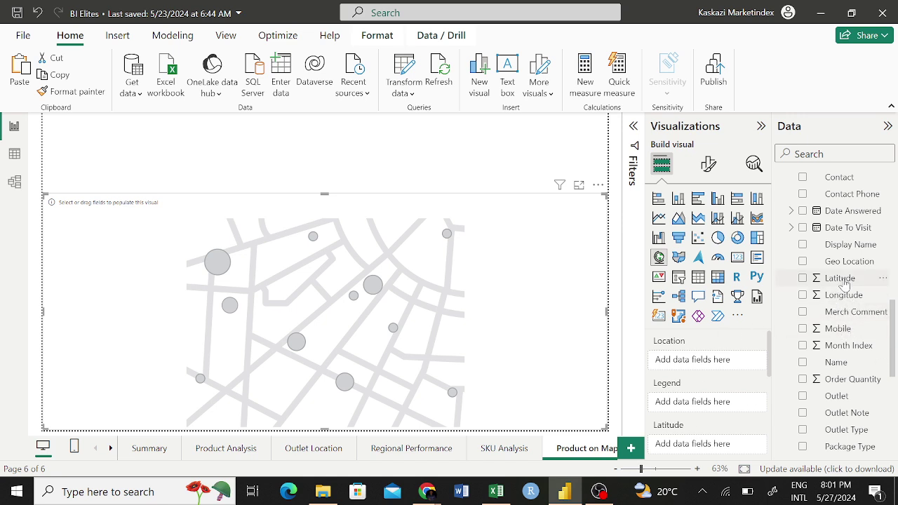
pyautogui.moveTo(844, 284); pyautogui.dragTo(712, 445)
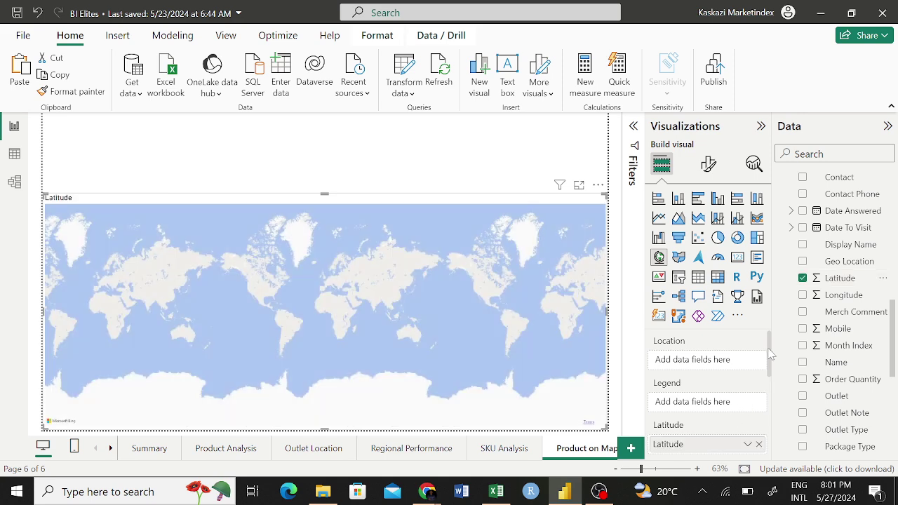
pyautogui.moveTo(772, 359); pyautogui.dragTo(770, 393)
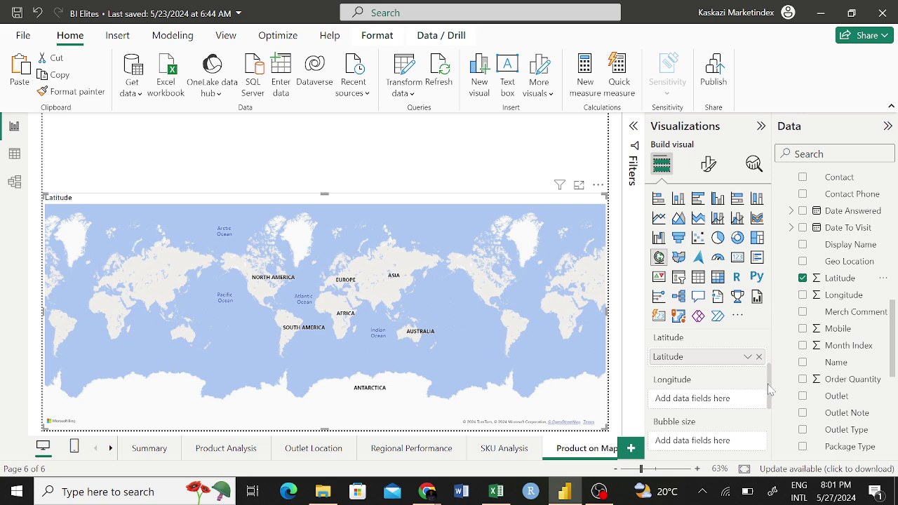
pyautogui.moveTo(770, 390); pyautogui.dragTo(772, 345)
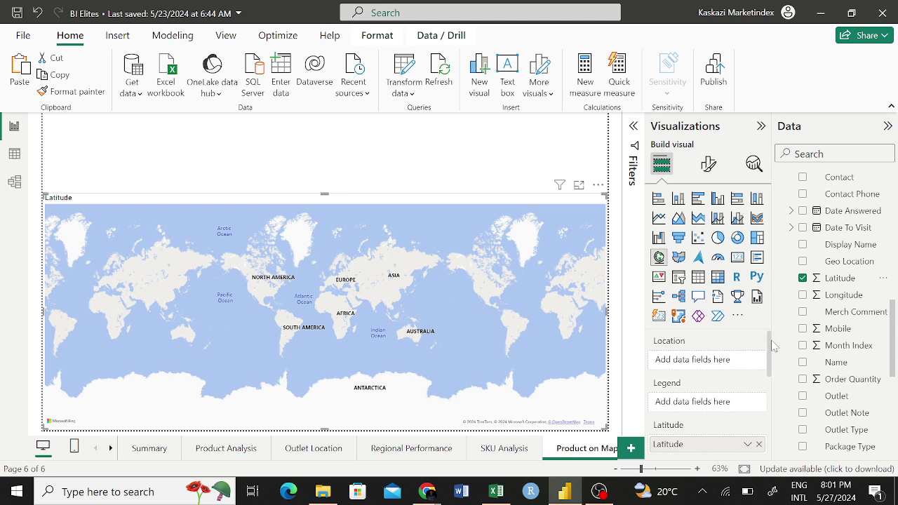
pyautogui.moveTo(769, 352); pyautogui.dragTo(769, 391)
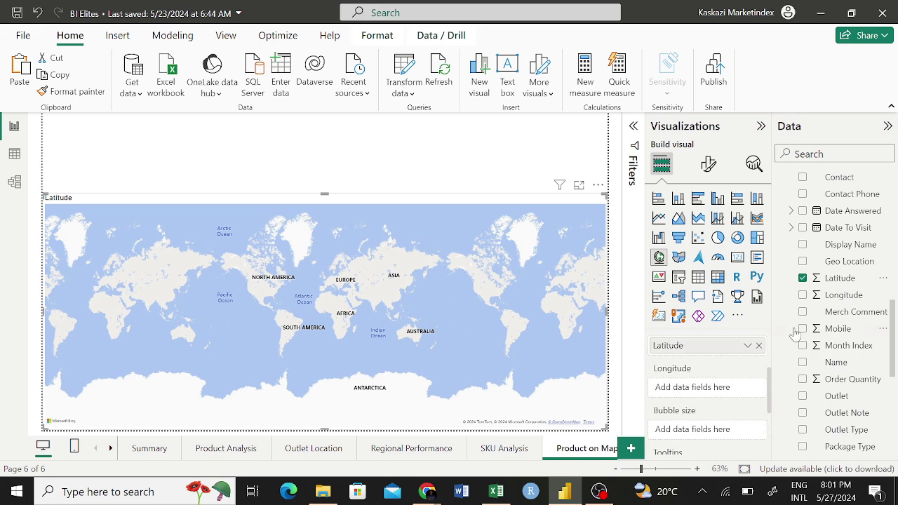
pyautogui.moveTo(833, 300); pyautogui.dragTo(691, 389)
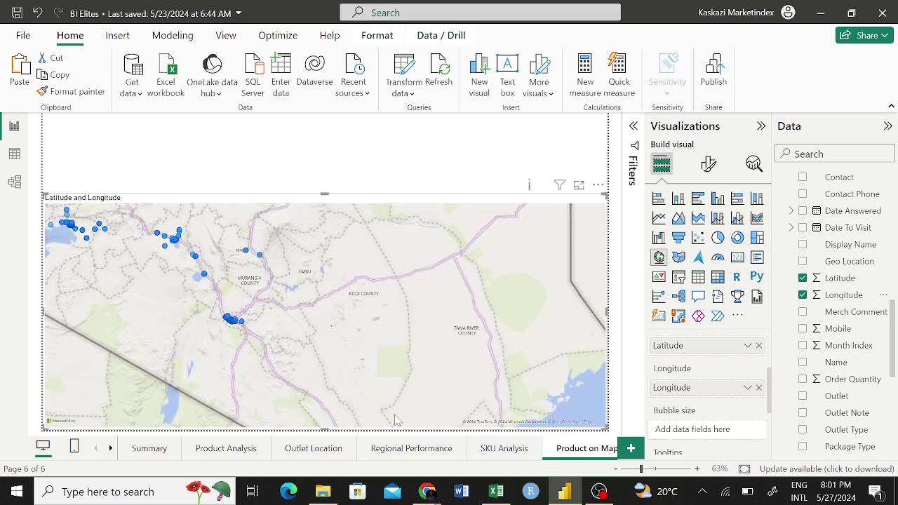
# Step: Reorder the report pages so that Outlet Location comes directly before Product on Map
pyautogui.moveTo(320, 455); pyautogui.dragTo(538, 449)
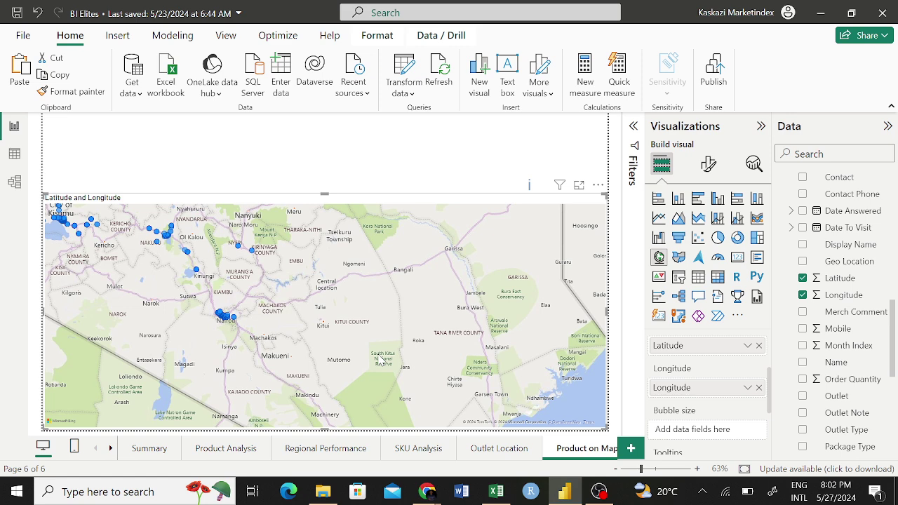
pyautogui.scroll(-2, 721, 427)
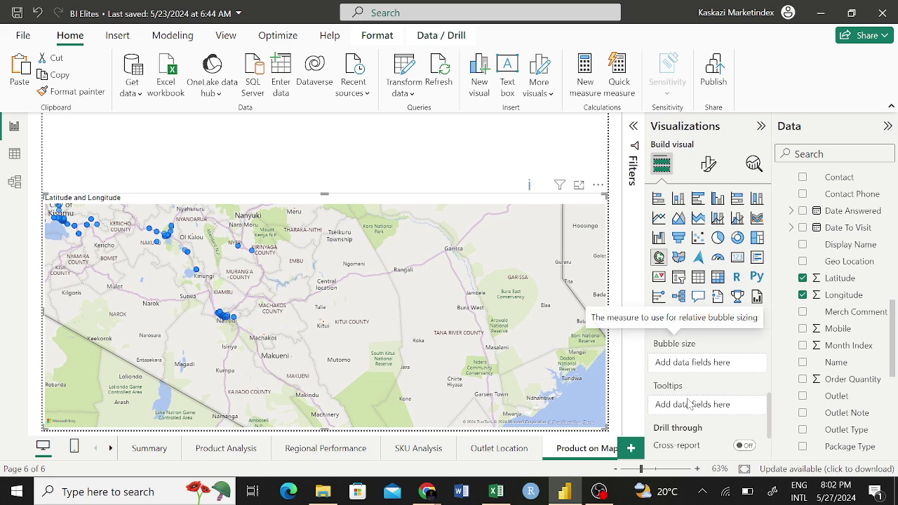
pyautogui.scroll(-1, 693, 359)
pyautogui.scroll(2, 690, 393)
pyautogui.scroll(4, 690, 404)
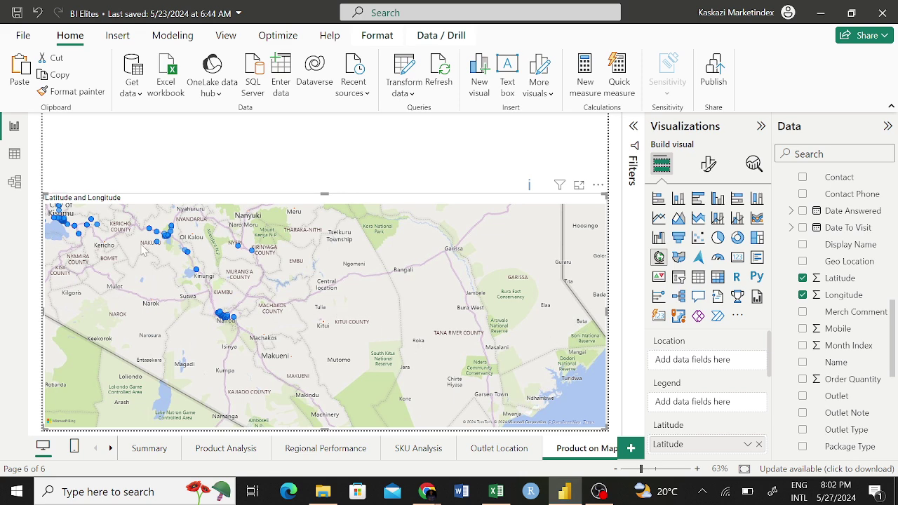
# Step: Compare with the Outlet Location page's map, and extend the Product on Map visual upward to cover most of the page
pyautogui.click(499, 449)
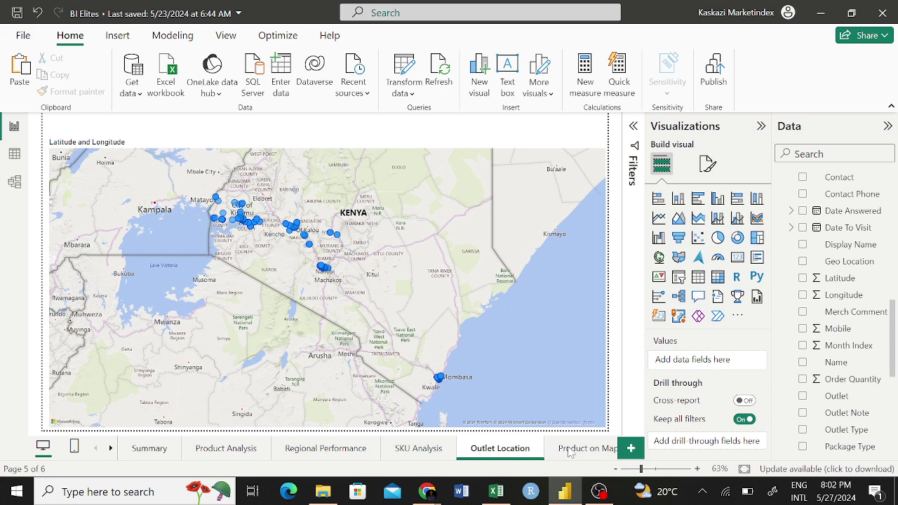
pyautogui.click(570, 451)
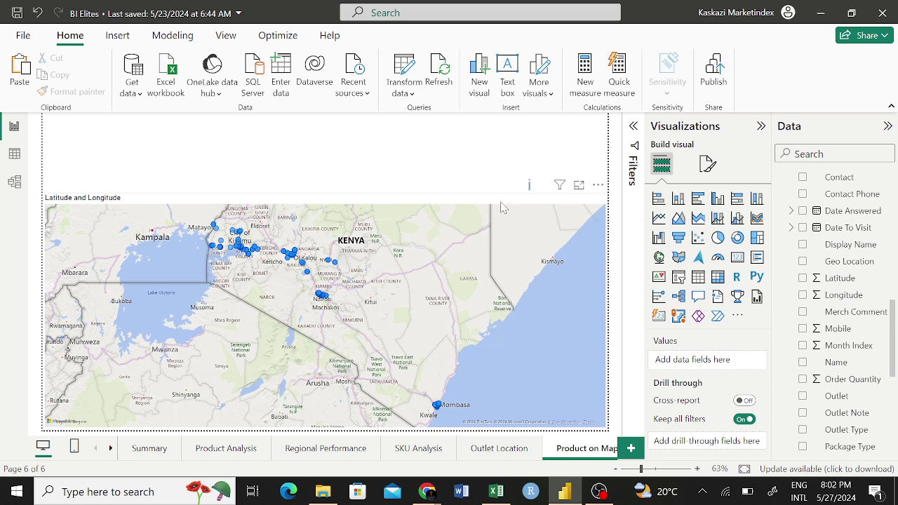
pyautogui.click(311, 200)
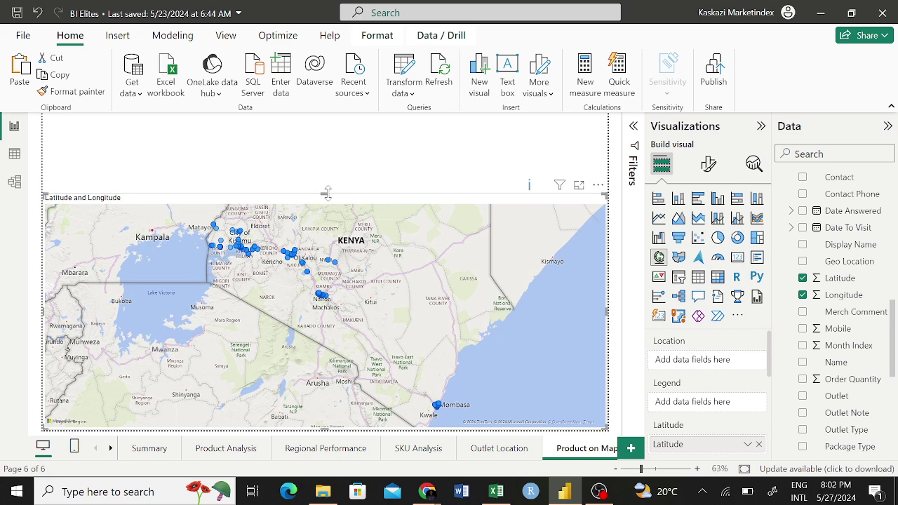
pyautogui.moveTo(327, 193); pyautogui.dragTo(331, 125)
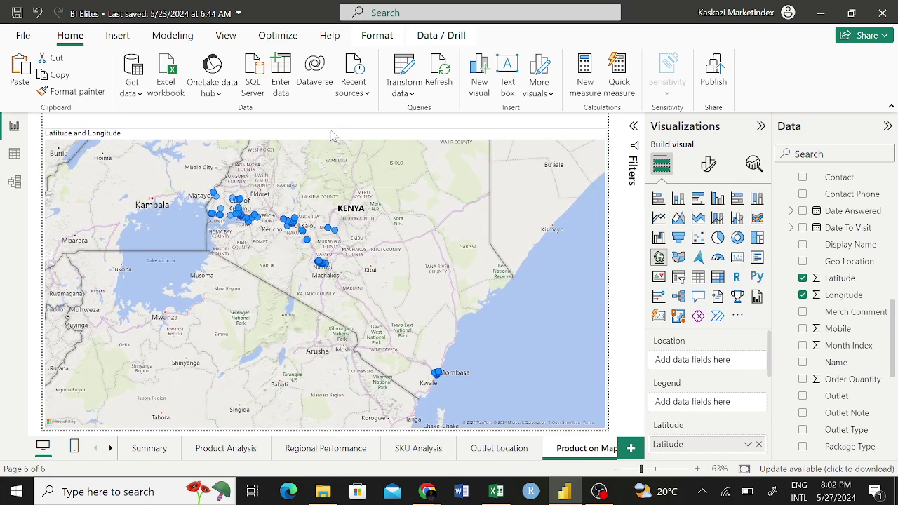
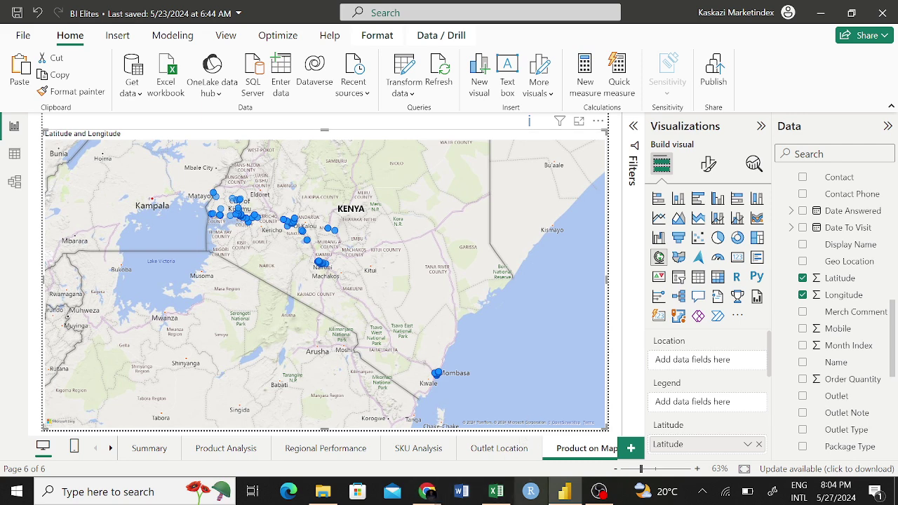
pyautogui.click(600, 492)
pyautogui.click(601, 491)
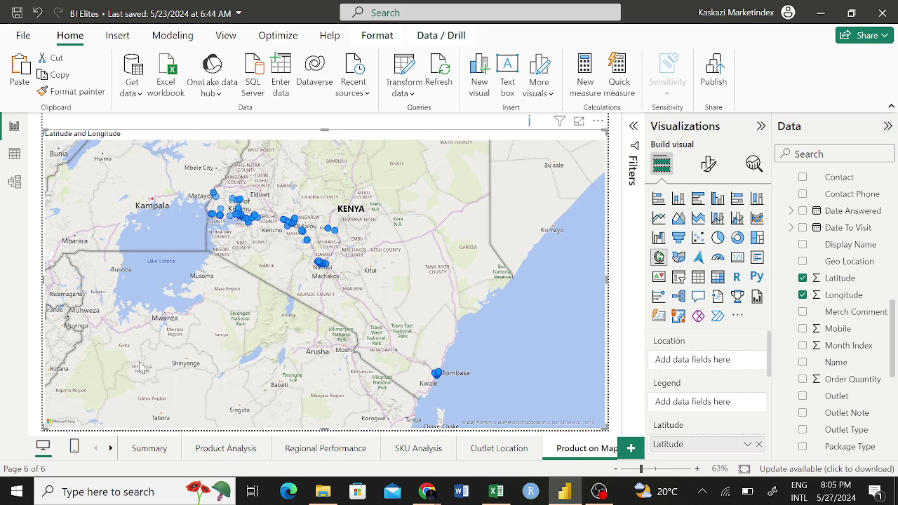
# Step: Examine the BI Elites table data, checking the Order Quantity and Sub Total columns across the rows
pyautogui.click(15, 154)
pyautogui.hscroll(-3, 275, 268)
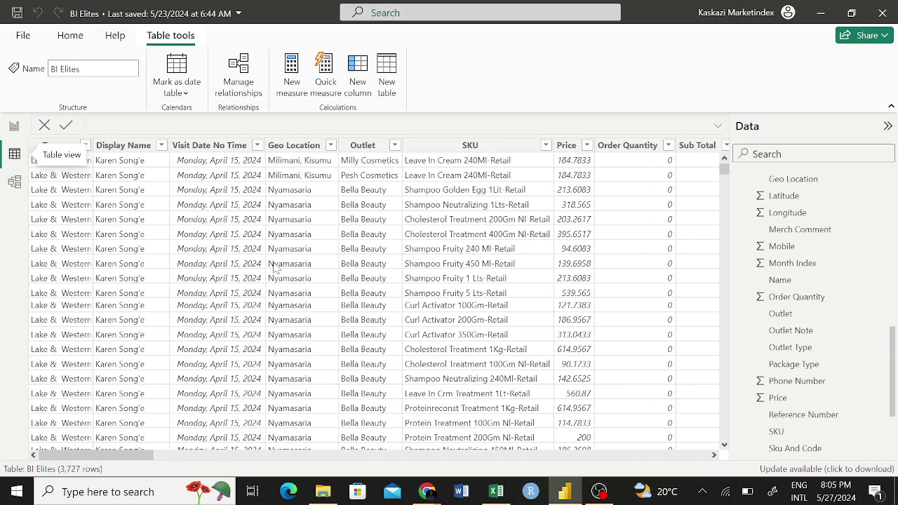
pyautogui.hscroll(5, 275, 267)
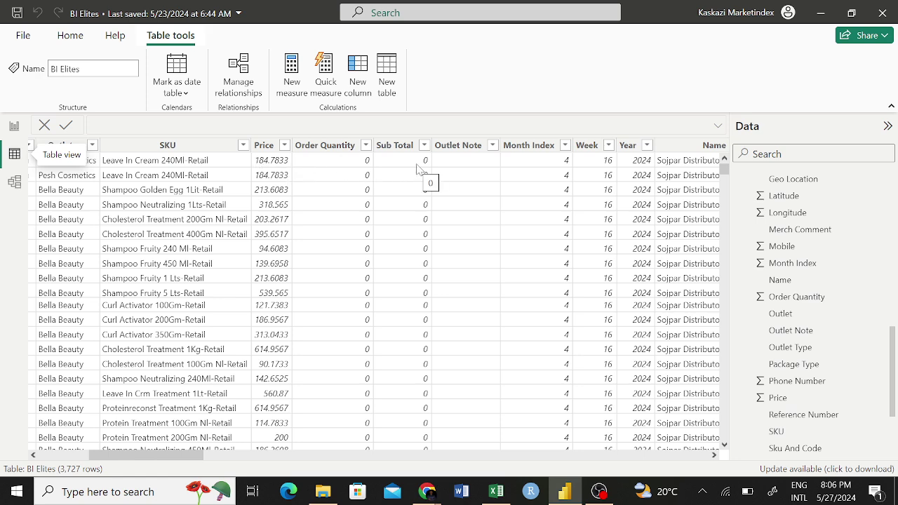
pyautogui.scroll(-15, 391, 294)
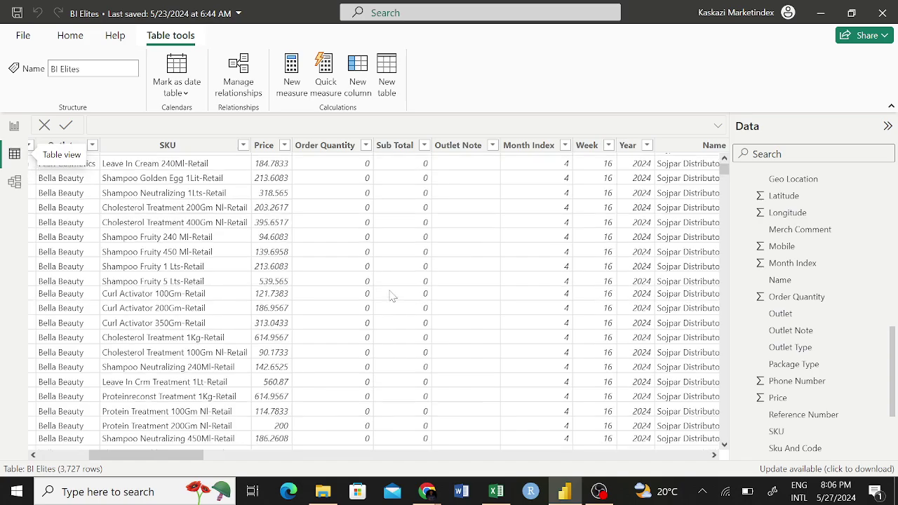
pyautogui.scroll(-20, 391, 295)
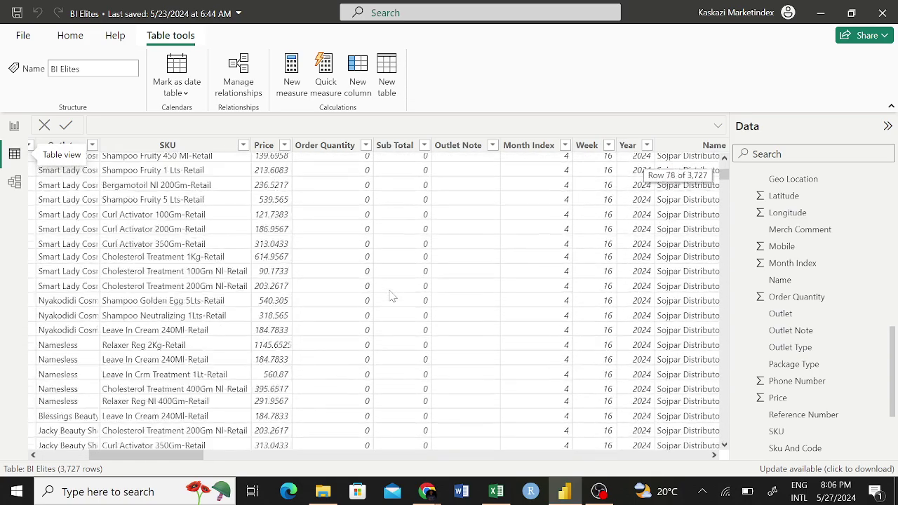
pyautogui.scroll(-20, 391, 295)
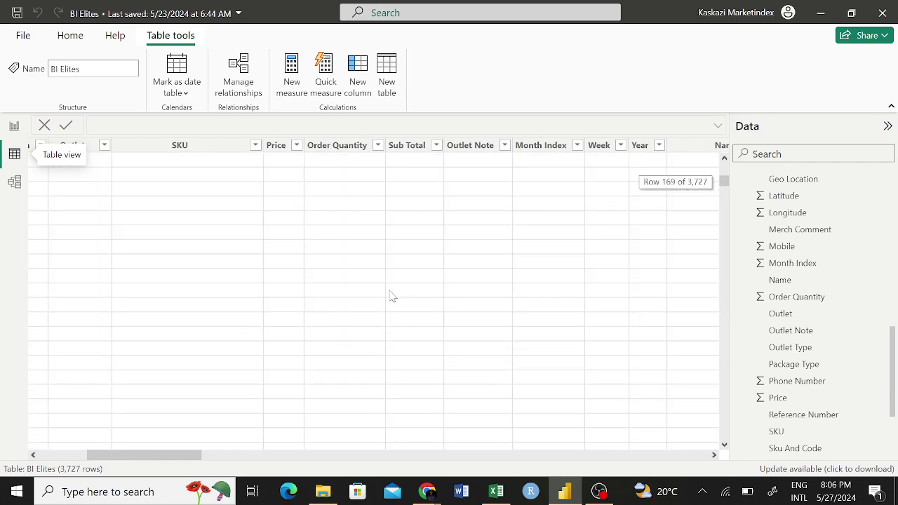
pyautogui.scroll(-20, 391, 294)
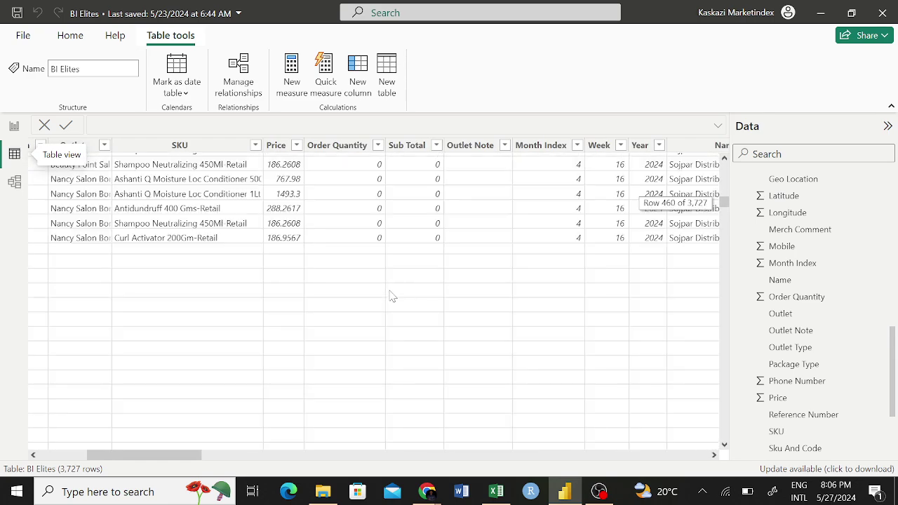
pyautogui.scroll(-20, 391, 295)
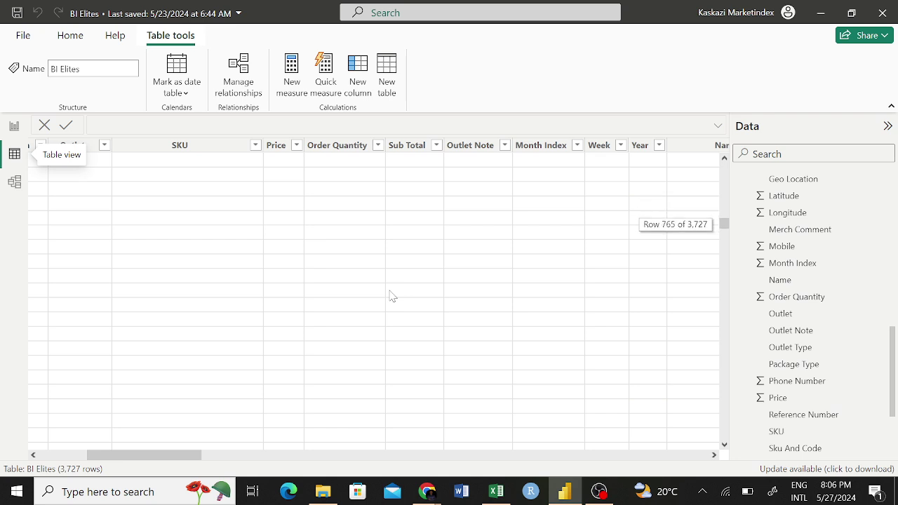
# Step: Filter the Sub Total column of the BI Elites table to exclude 0 values
pyautogui.click(431, 146)
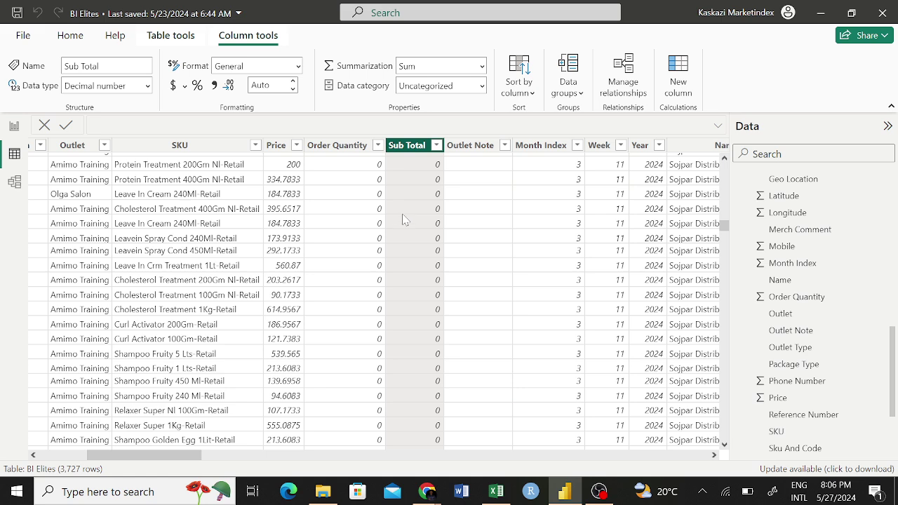
pyautogui.click(436, 146)
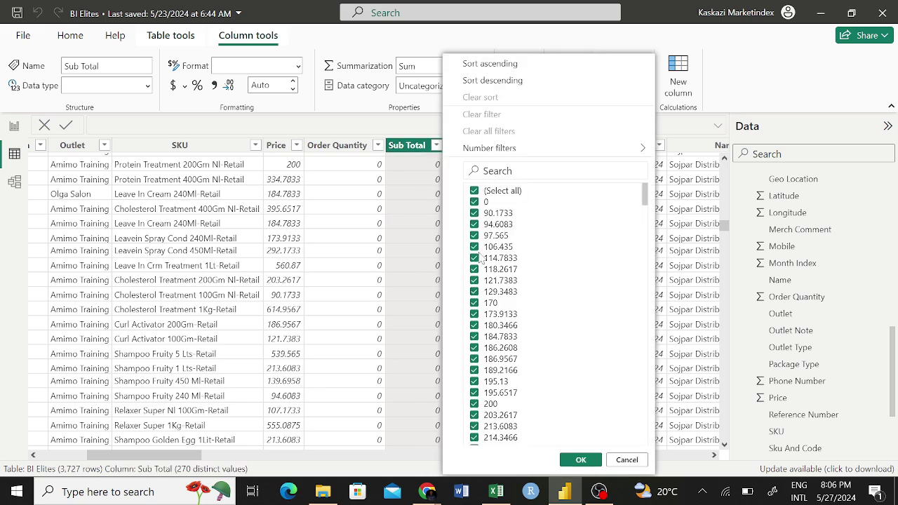
pyautogui.click(475, 203)
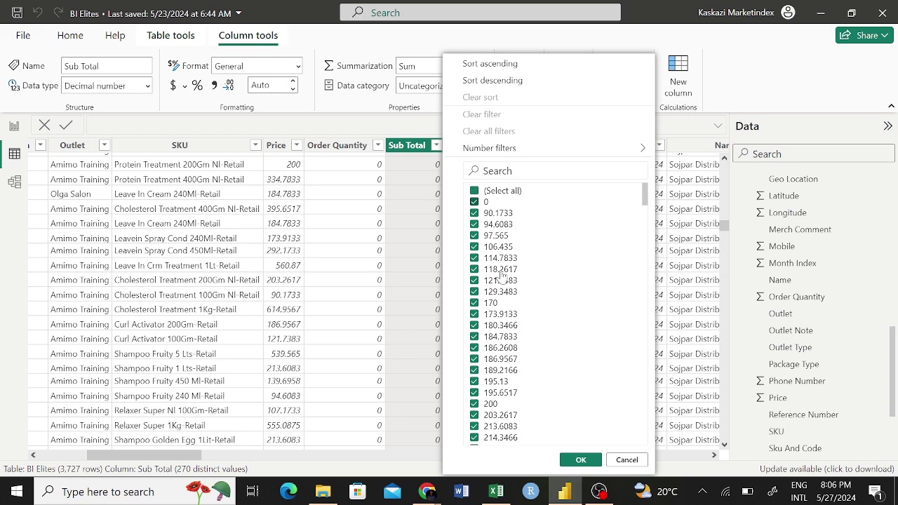
pyautogui.click(581, 459)
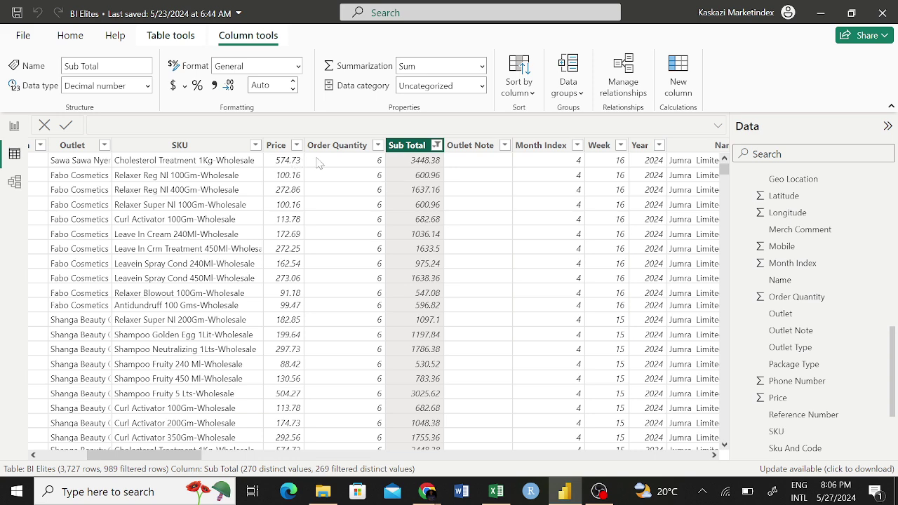
# Step: Include the 0 values in the Sub Total column's filter again so all rows are selected
pyautogui.click(437, 145)
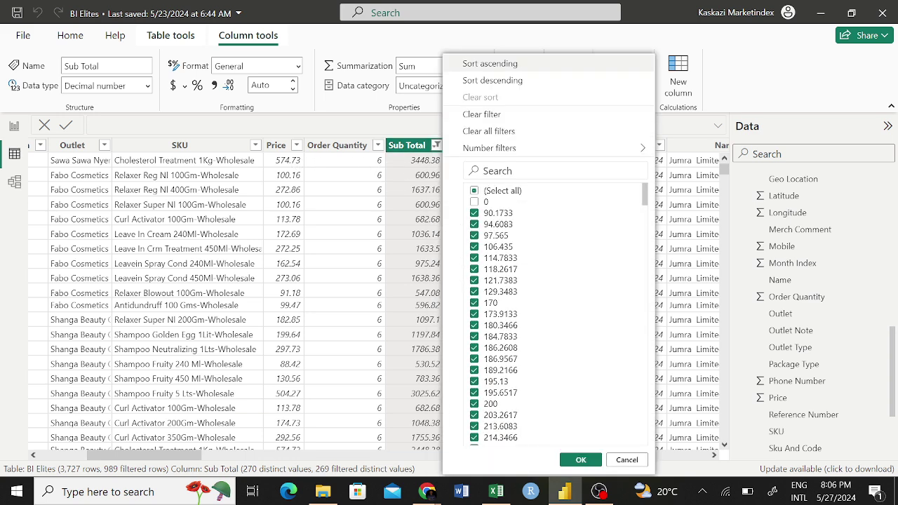
pyautogui.click(475, 202)
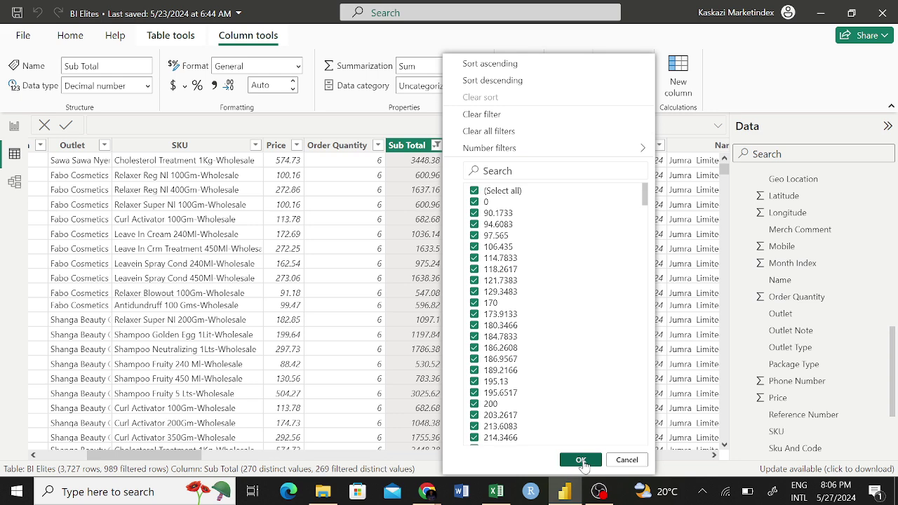
pyautogui.click(581, 460)
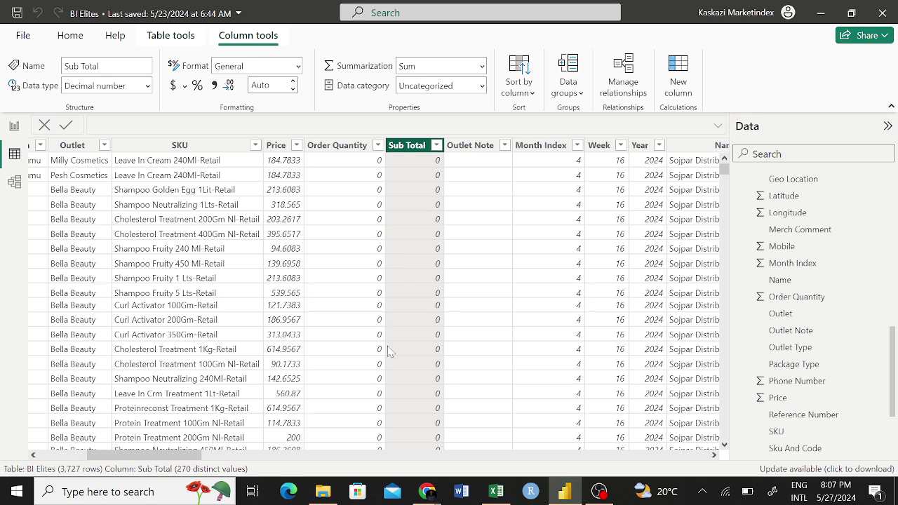
# Step: Return to the report and try a visual-level filter on the Product on Map visual with Sub Total greater than 0
pyautogui.click(14, 126)
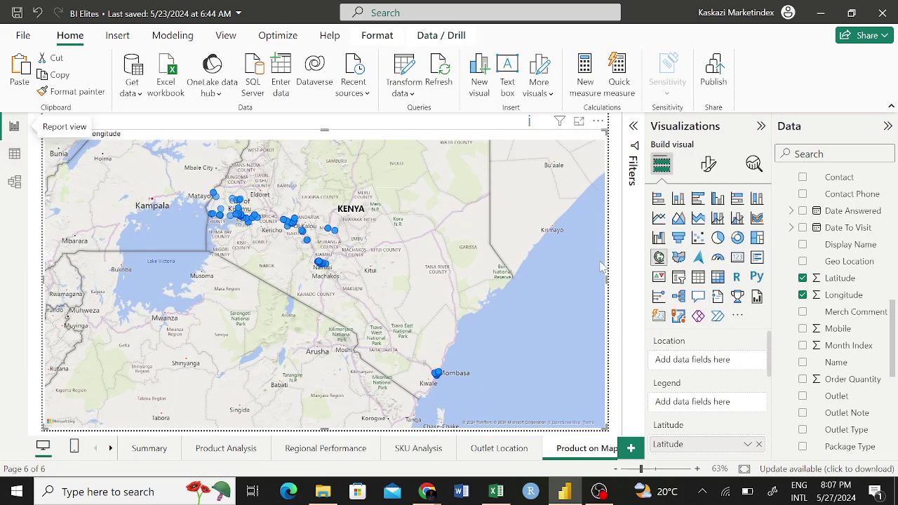
pyautogui.click(632, 127)
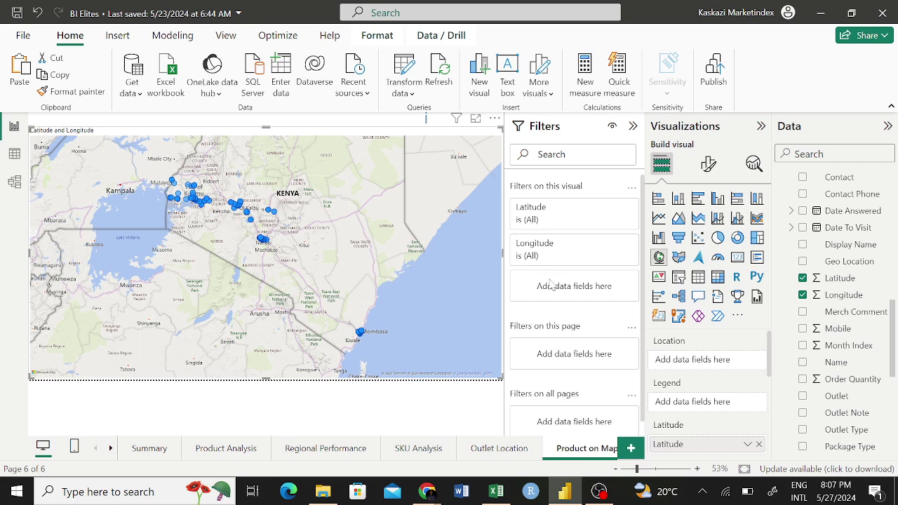
pyautogui.scroll(-5, 841, 393)
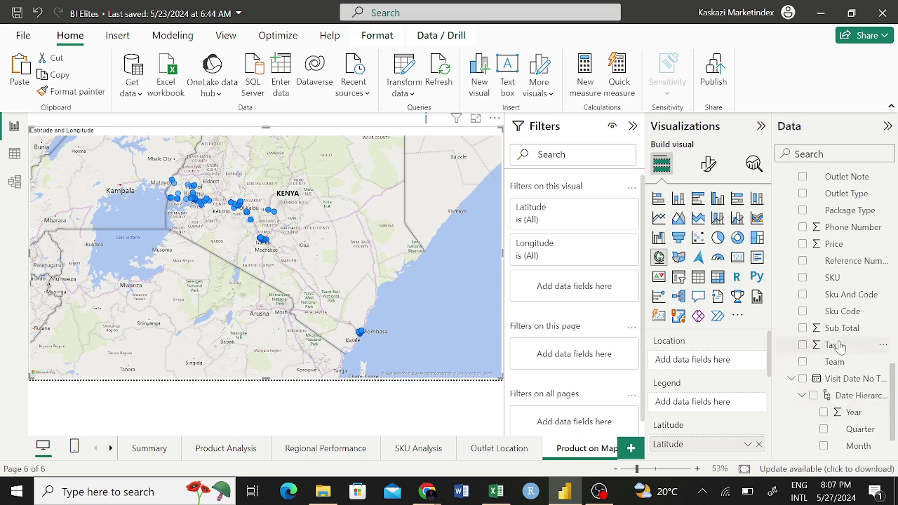
pyautogui.moveTo(842, 334); pyautogui.dragTo(578, 292)
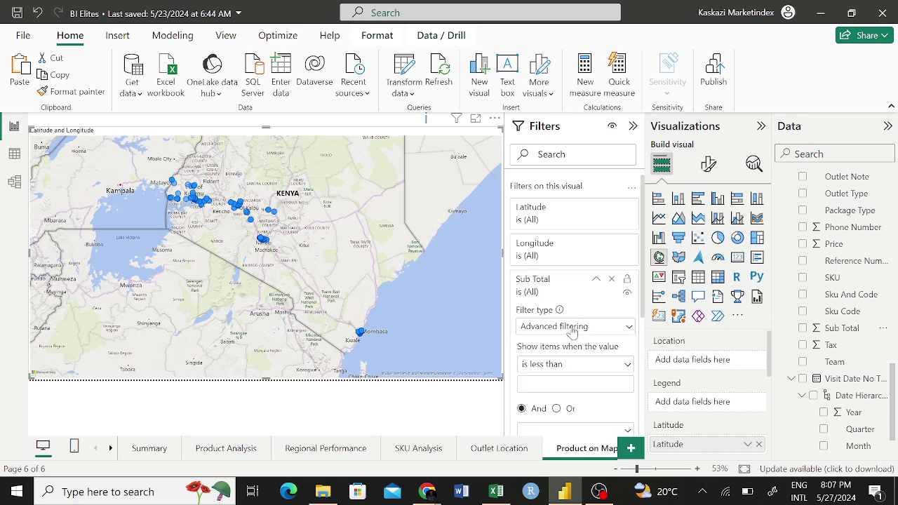
pyautogui.click(561, 370)
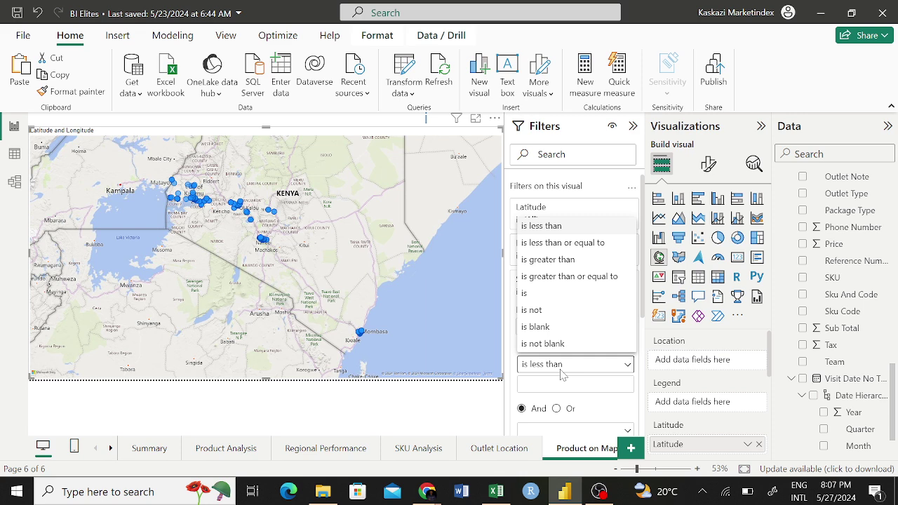
pyautogui.click(549, 261)
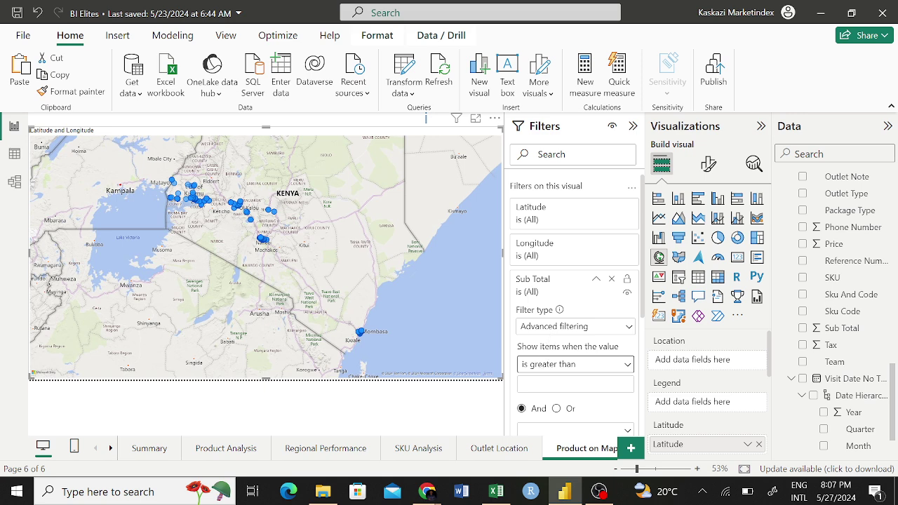
pyautogui.click(574, 383)
pyautogui.scroll(-3, 574, 301)
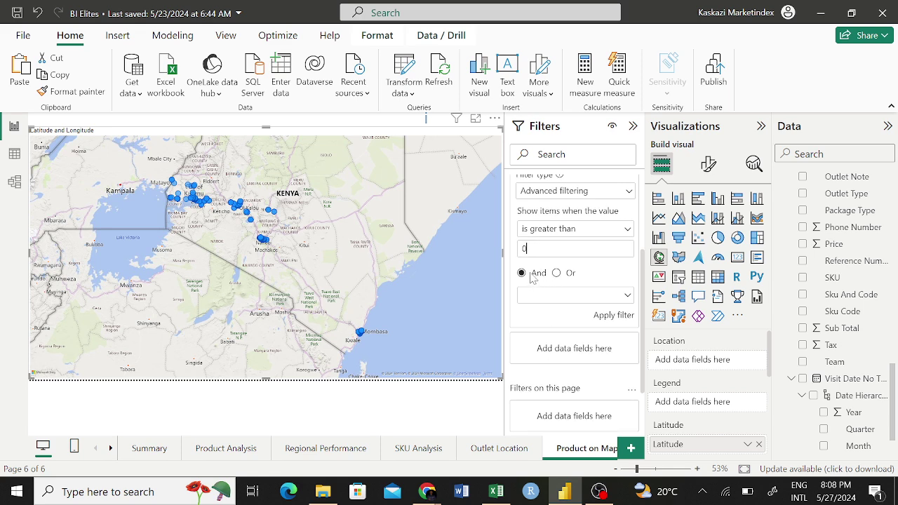
pyautogui.click(615, 317)
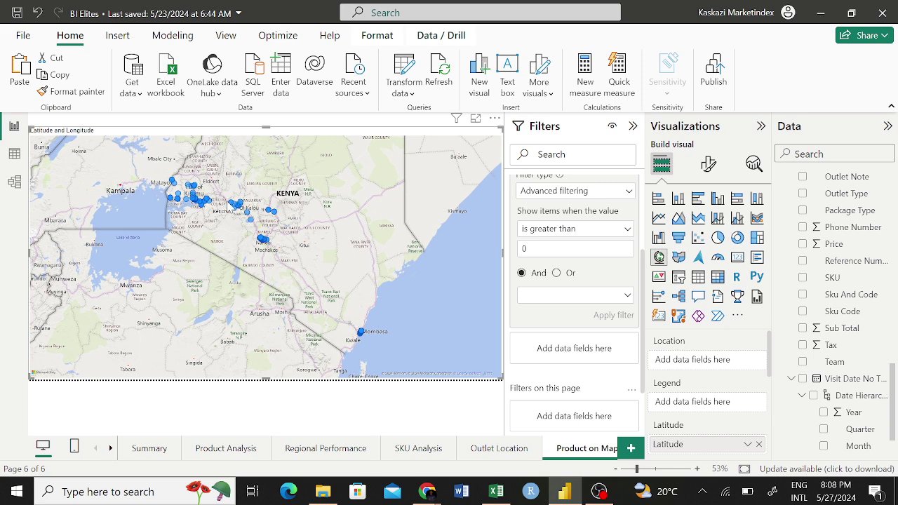
# Step: Check the plotted points on the map and remove the Sub Total filter from the visual
pyautogui.moveTo(242, 211)
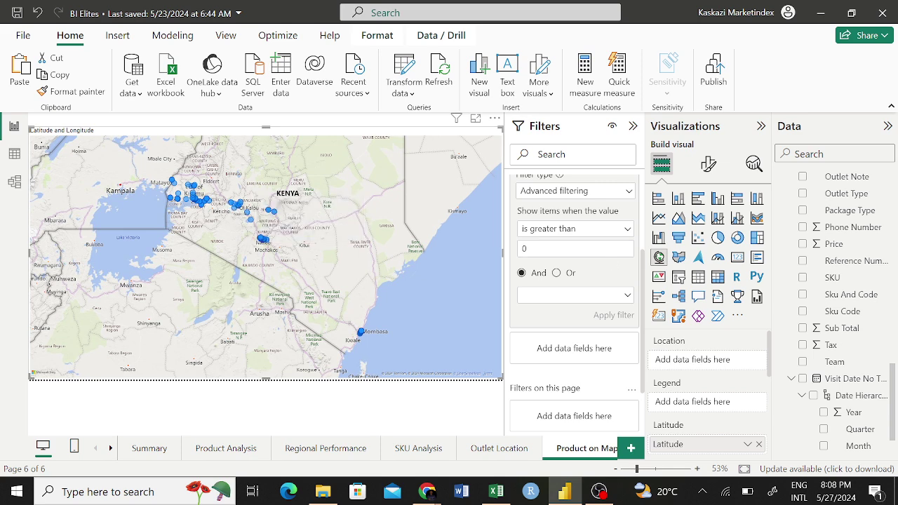
pyautogui.scroll(1, 575, 231)
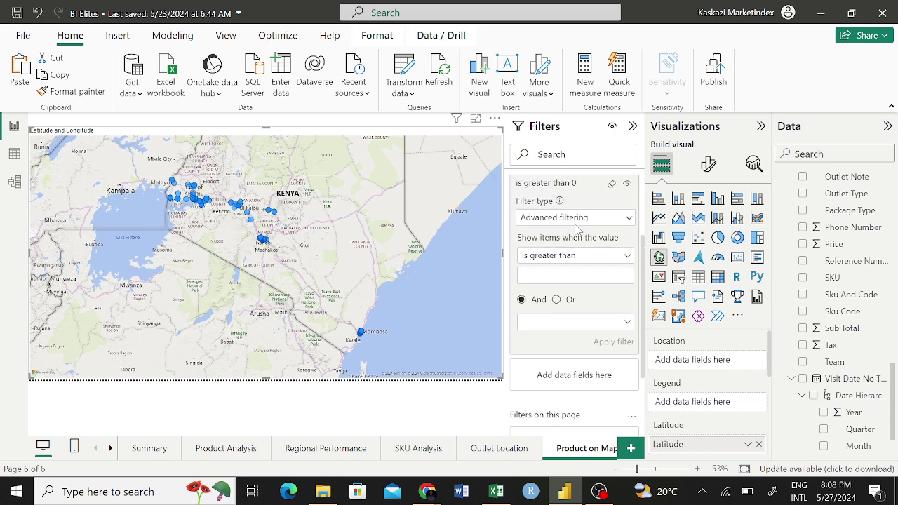
pyautogui.scroll(1, 577, 223)
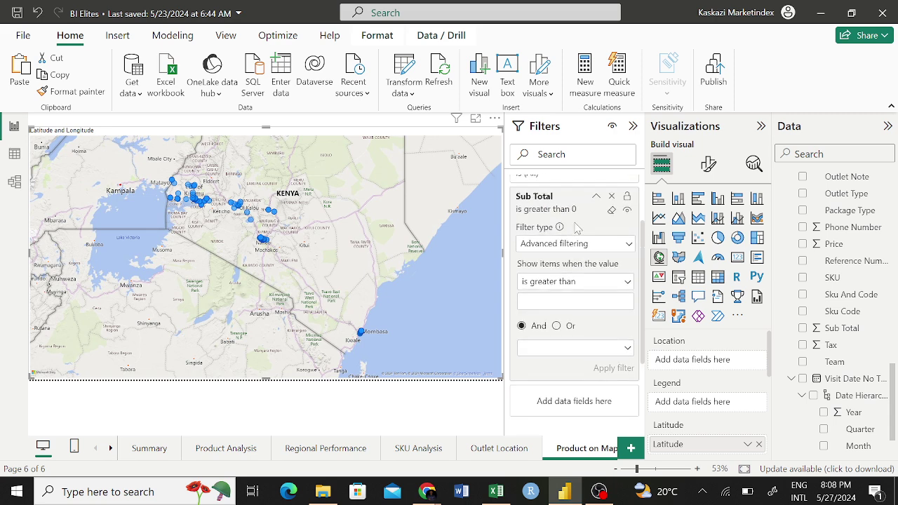
pyautogui.click(611, 181)
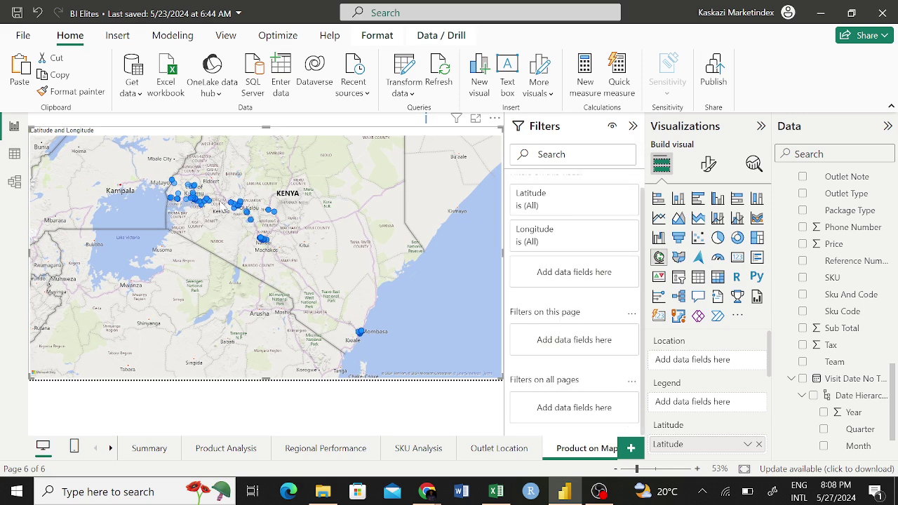
# Step: Add Sub Total to the map's visual-level filters again and apply the condition is greater than 0
pyautogui.moveTo(836, 331); pyautogui.dragTo(577, 279)
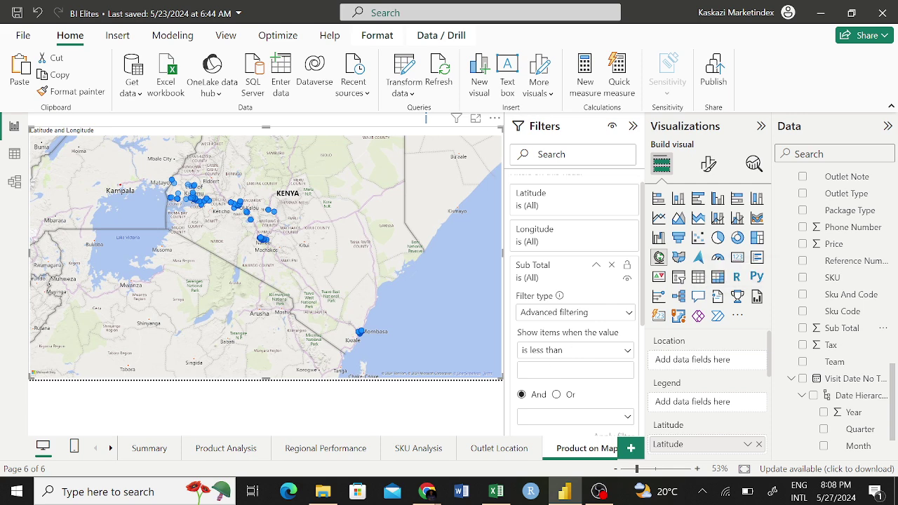
pyautogui.click(552, 352)
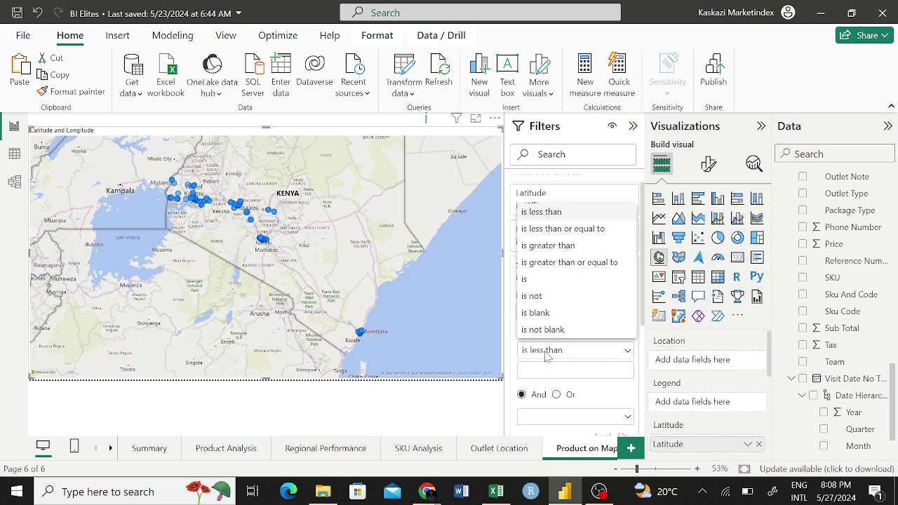
pyautogui.click(548, 245)
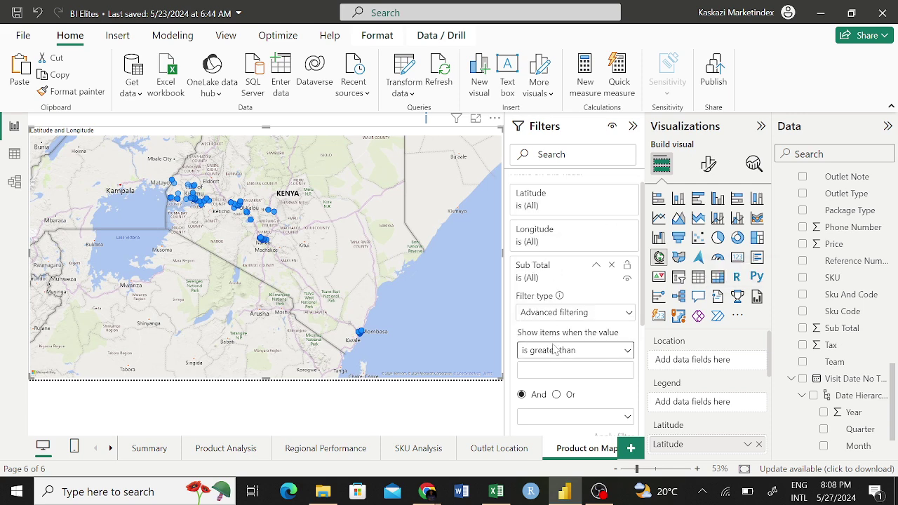
pyautogui.click(561, 370)
pyautogui.write('0')
pyautogui.scroll(-2, 582, 395)
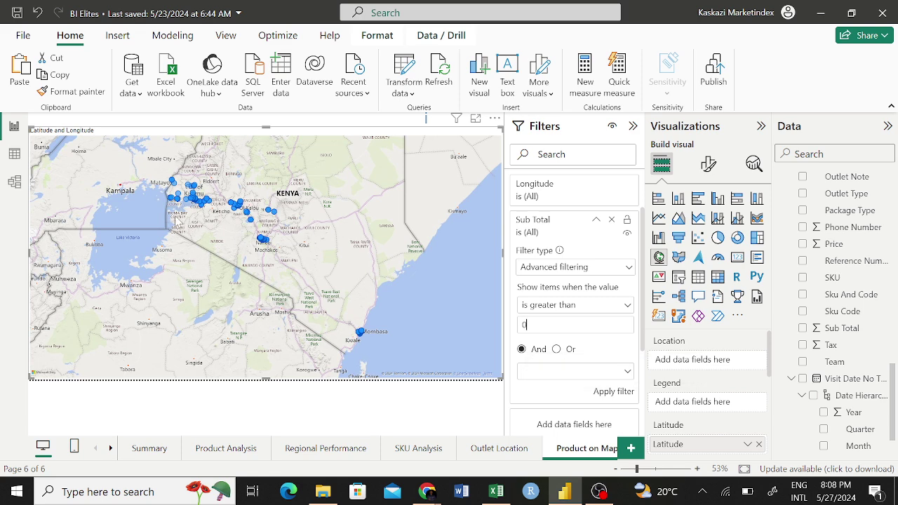
pyautogui.click(609, 397)
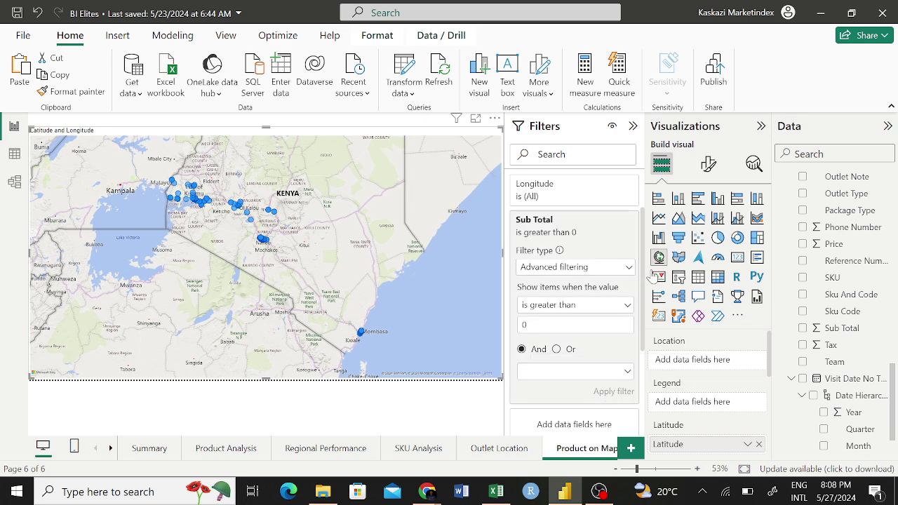
pyautogui.scroll(-1, 604, 397)
pyautogui.scroll(1, 605, 397)
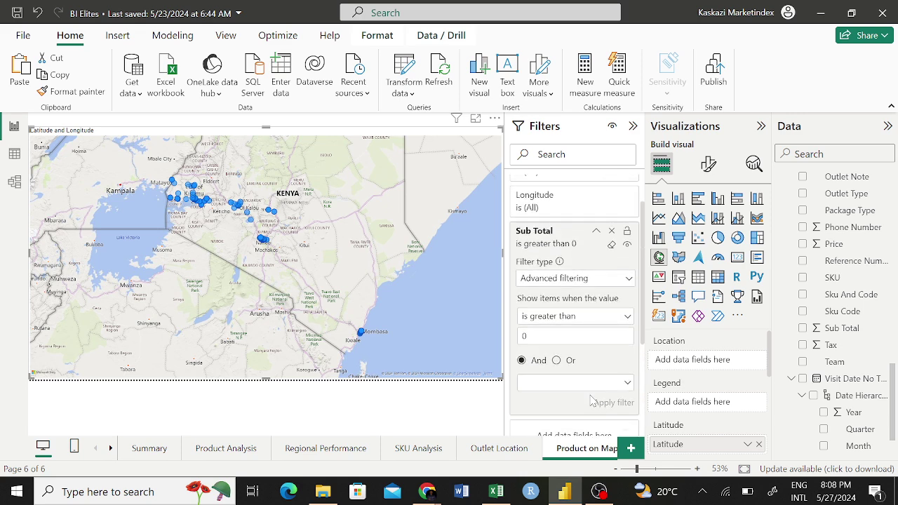
pyautogui.click(485, 421)
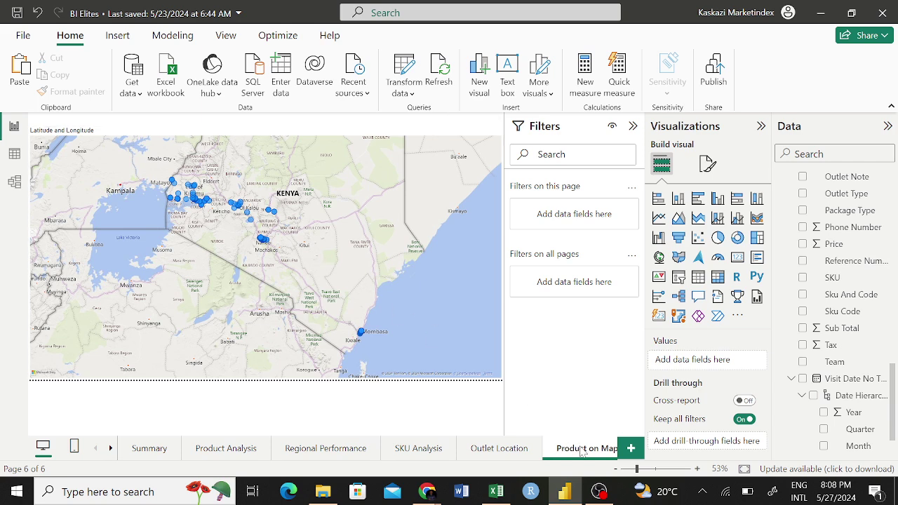
# Step: Add Category Level 4 from the BI Elites table as the legend of the Product on Map visual
pyautogui.click(387, 307)
pyautogui.scroll(-5, 687, 342)
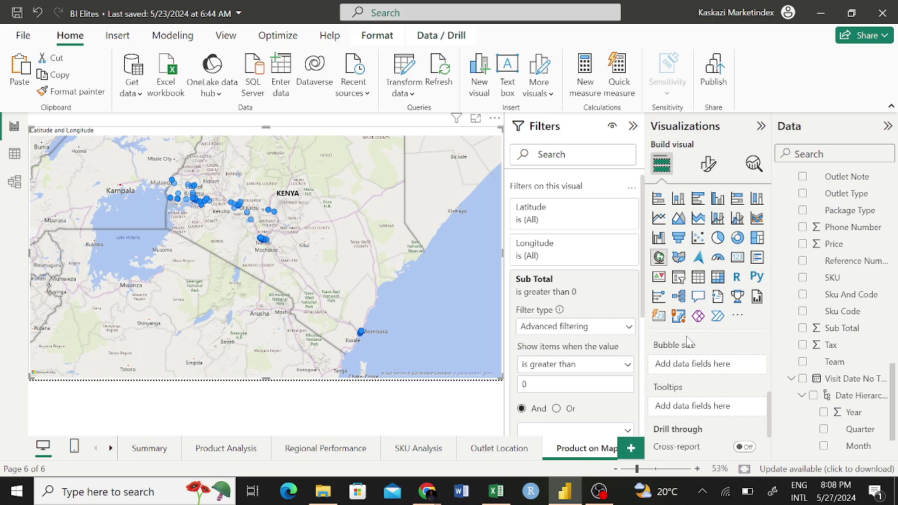
pyautogui.scroll(3, 688, 342)
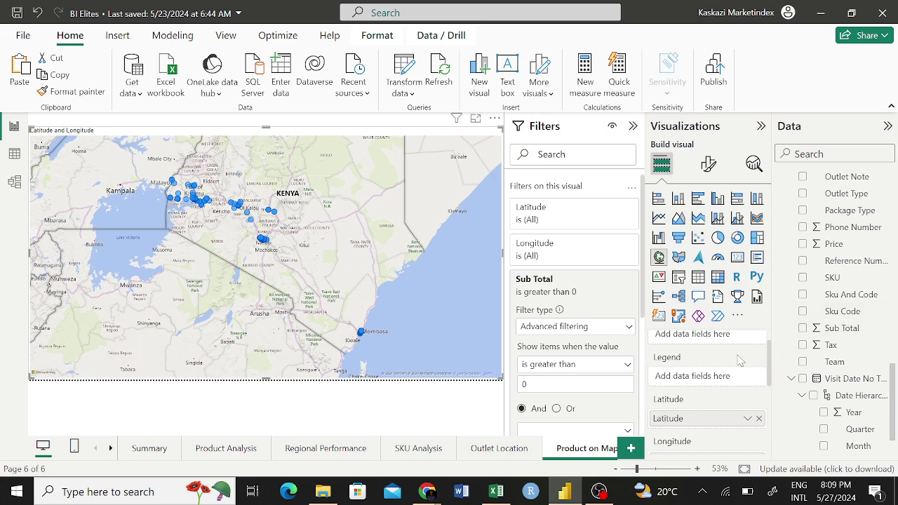
pyautogui.scroll(1, 847, 303)
pyautogui.scroll(8, 848, 303)
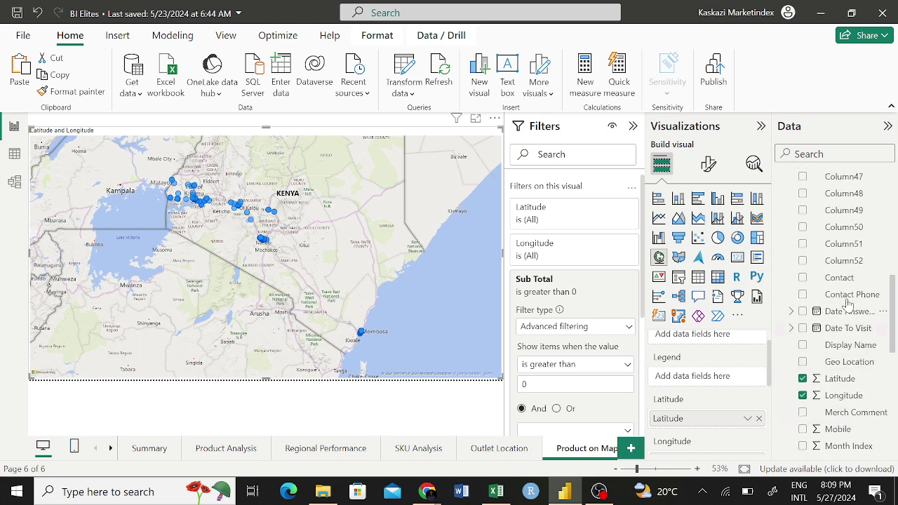
pyautogui.scroll(5, 849, 303)
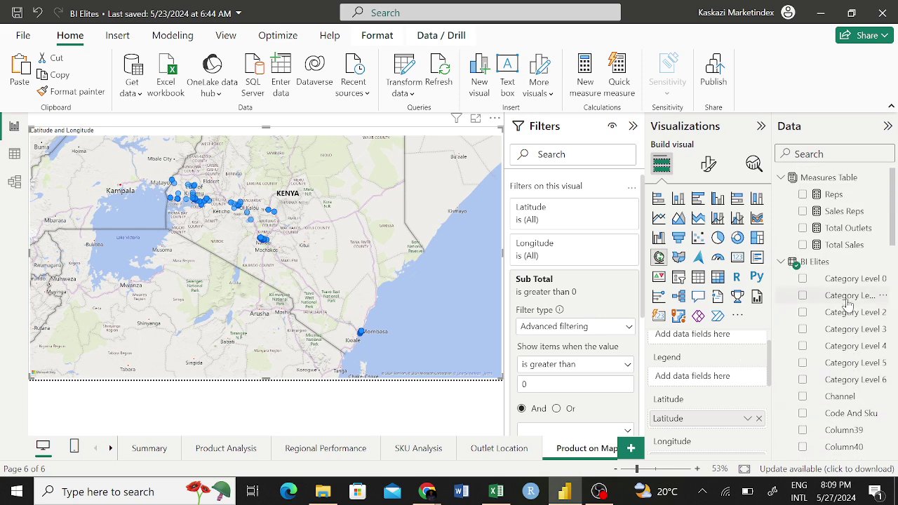
pyautogui.scroll(-1, 848, 303)
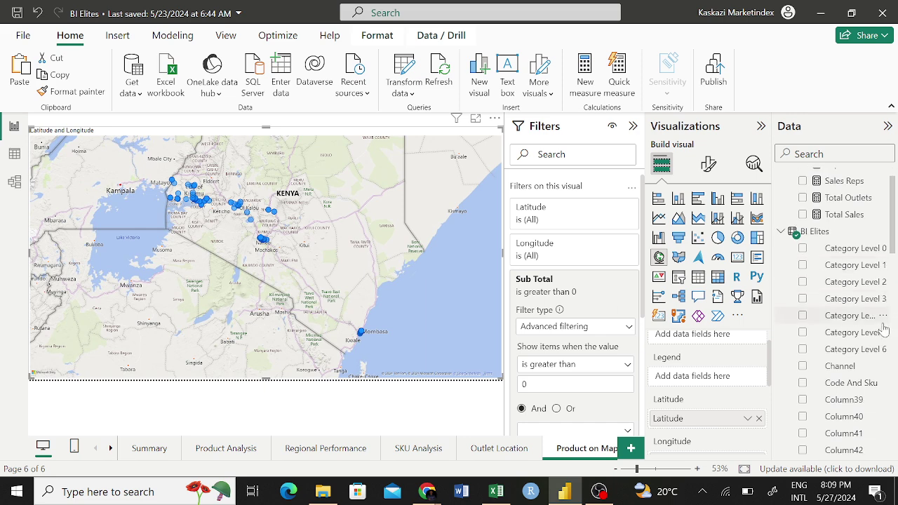
pyautogui.moveTo(864, 323); pyautogui.dragTo(724, 383)
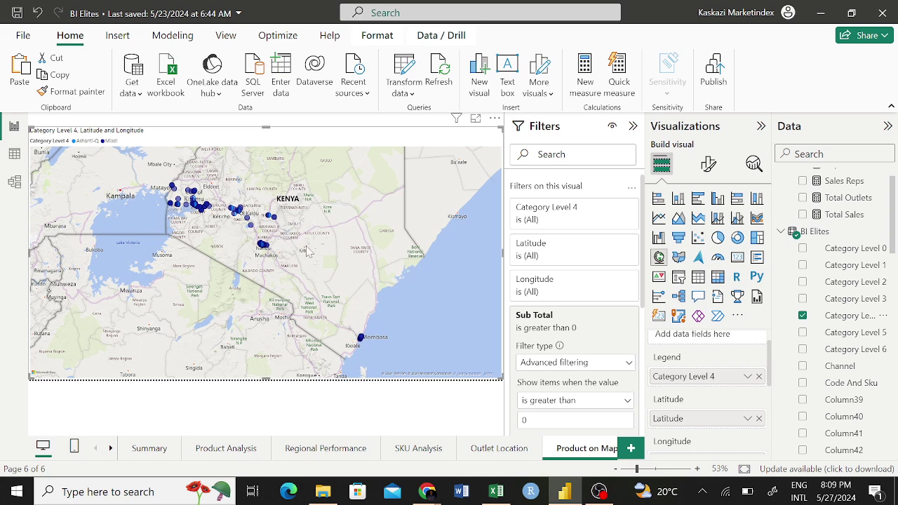
# Step: Set the style of the Product on Map visual to Aerial in its map settings
pyautogui.click(707, 167)
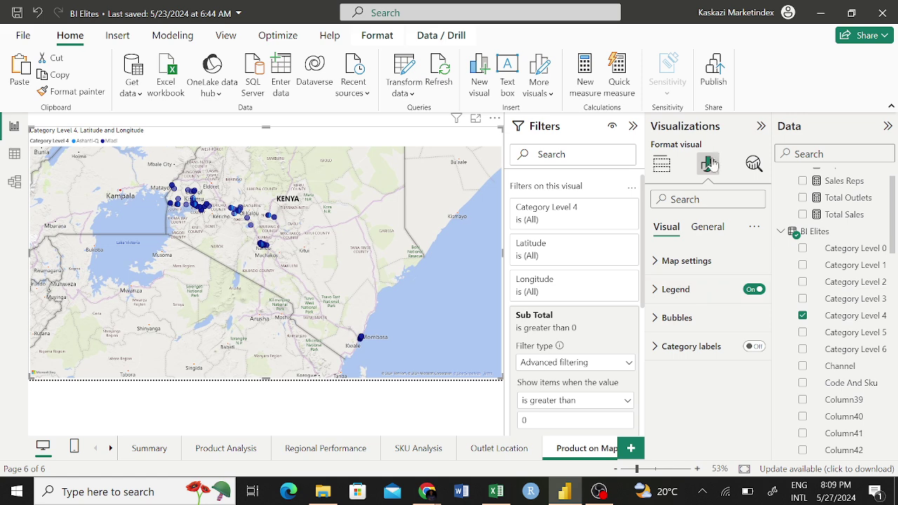
pyautogui.click(660, 261)
pyautogui.scroll(-2, 712, 319)
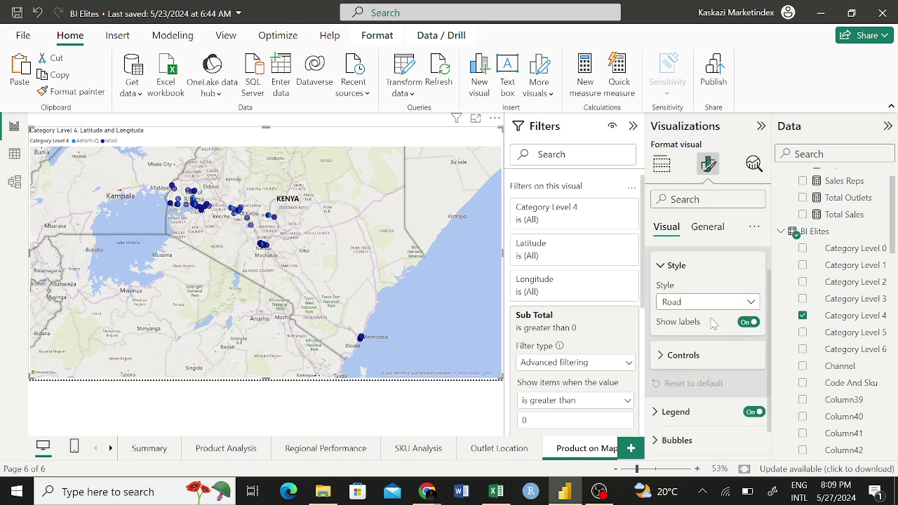
pyautogui.click(710, 309)
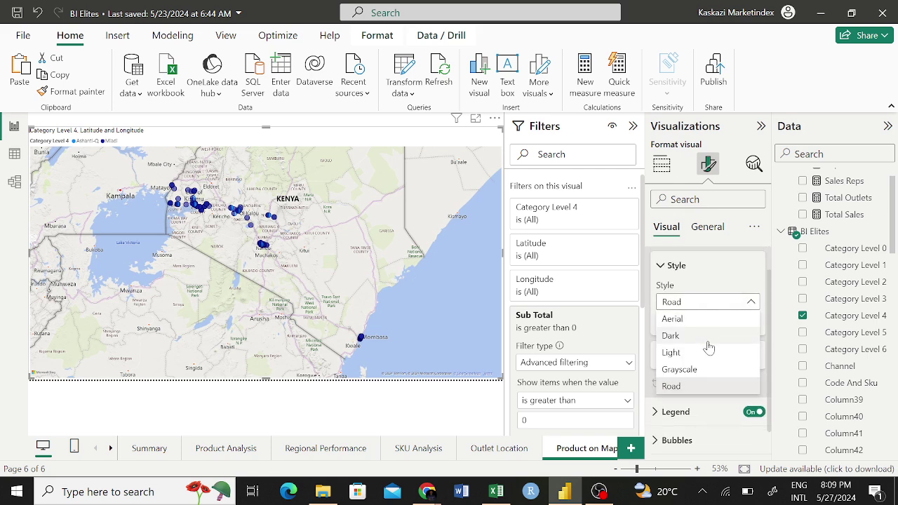
pyautogui.click(690, 323)
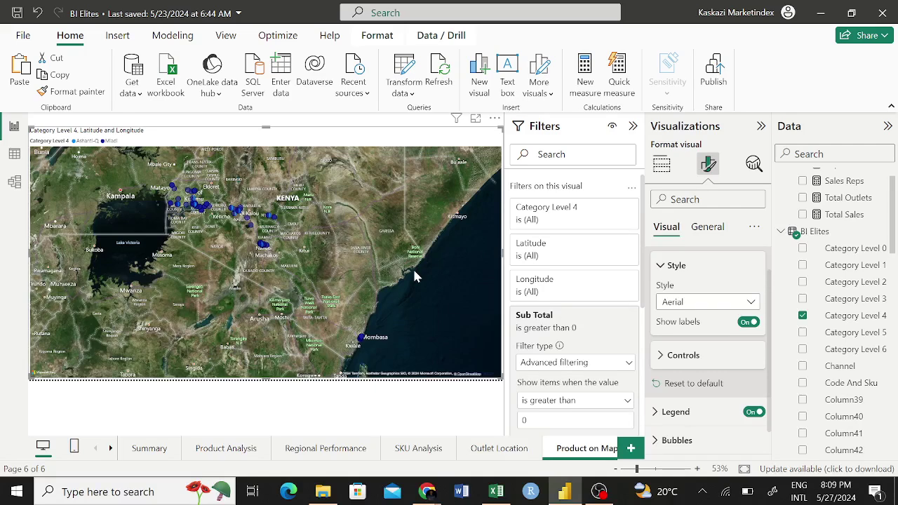
# Step: Try the Dark and Light map styles on the visual and switch back to Aerial
pyautogui.click(710, 305)
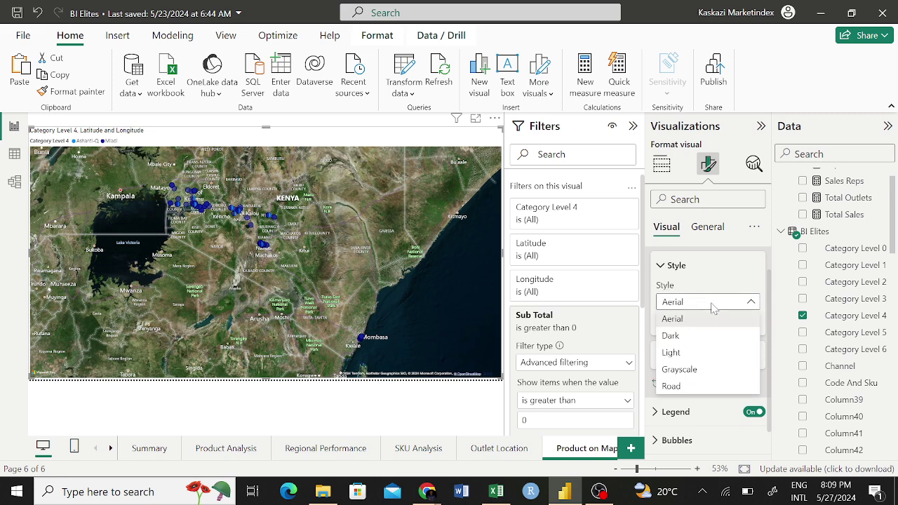
pyautogui.click(678, 338)
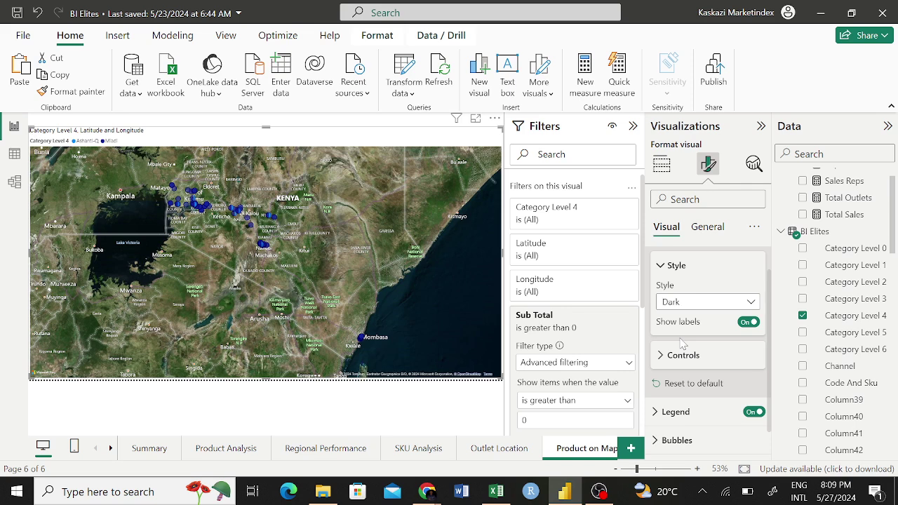
pyautogui.click(707, 298)
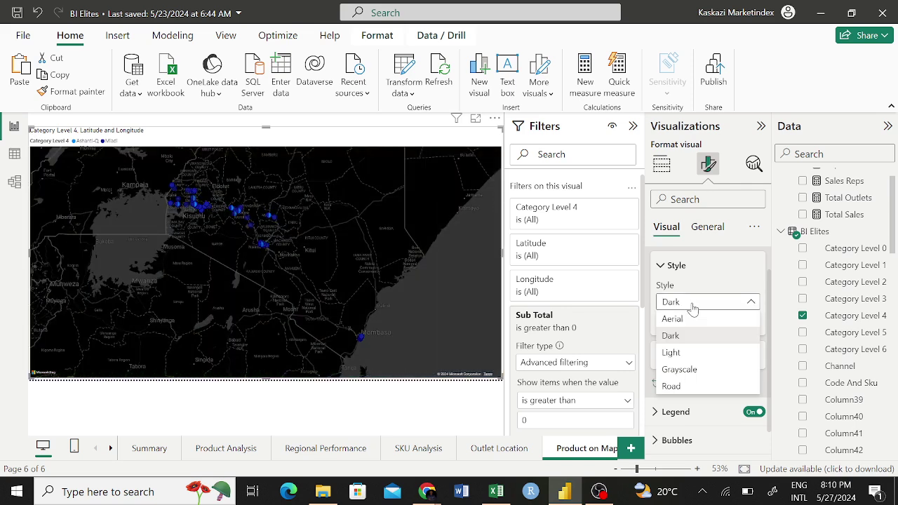
pyautogui.click(670, 355)
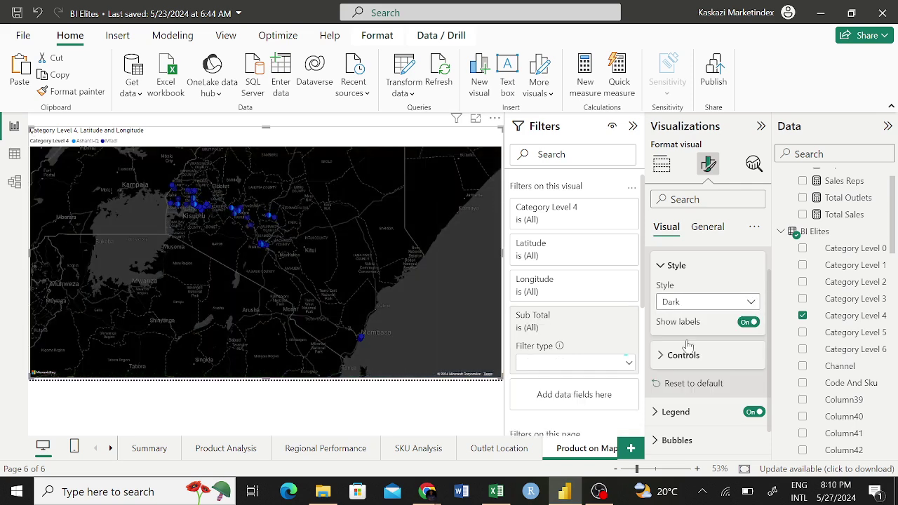
pyautogui.click(705, 302)
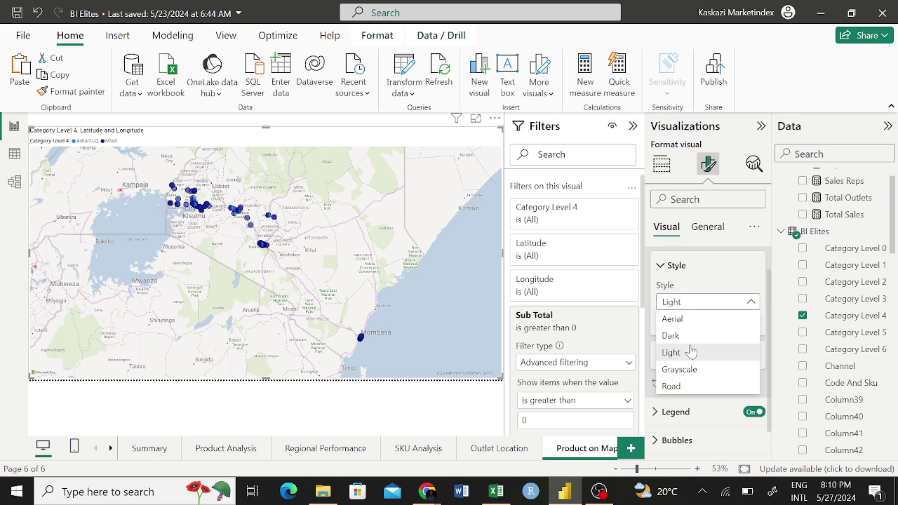
pyautogui.click(693, 319)
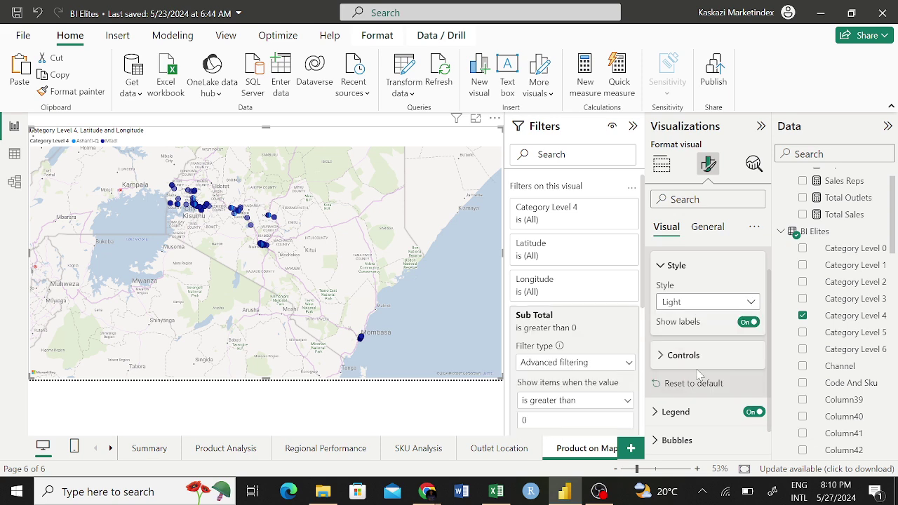
# Step: Turn on the zoom buttons in the map's control settings
pyautogui.scroll(-1, 697, 372)
pyautogui.scroll(2, 683, 281)
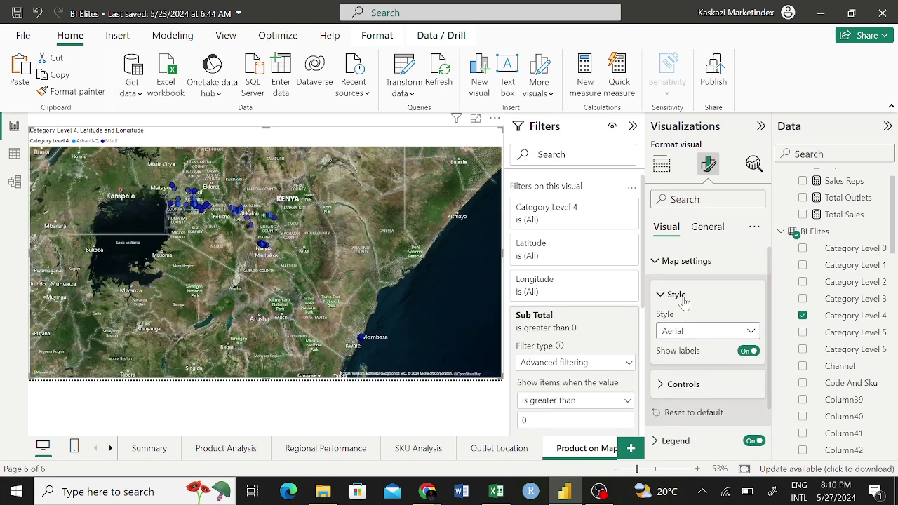
pyautogui.click(663, 295)
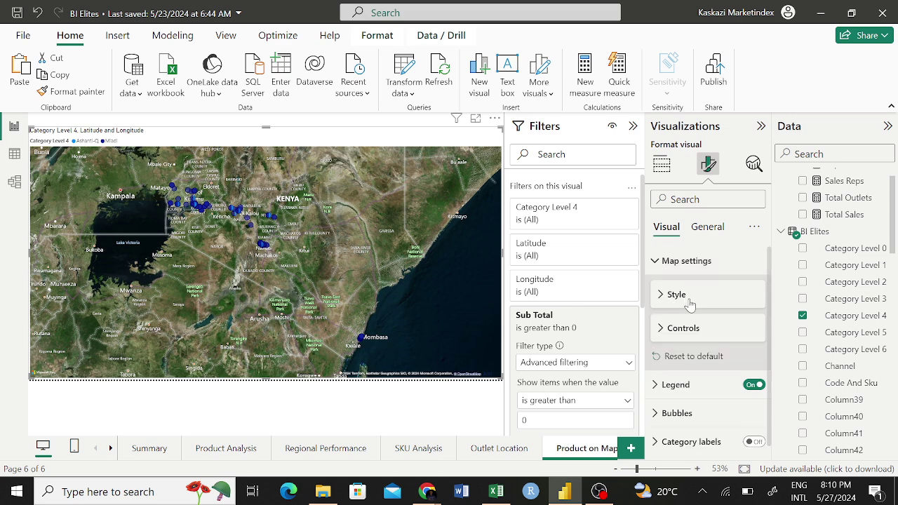
pyautogui.click(664, 329)
pyautogui.scroll(-1, 708, 338)
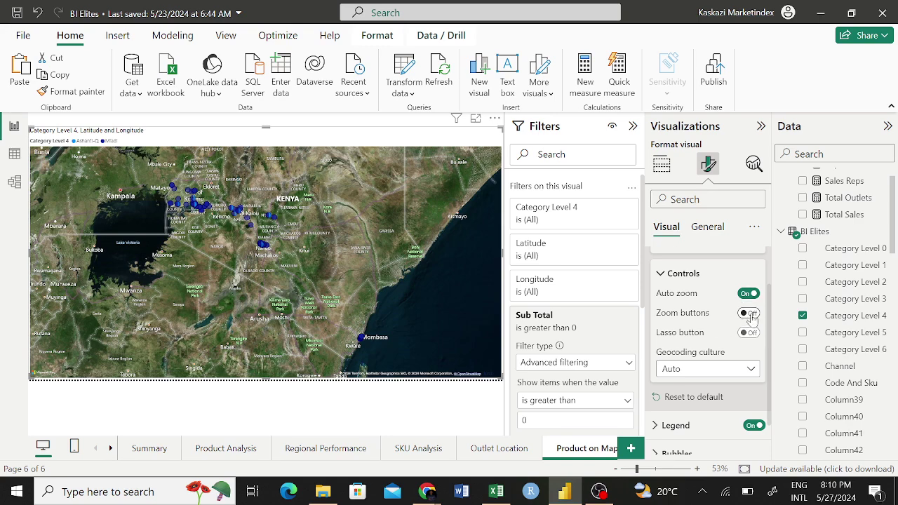
pyautogui.click(749, 314)
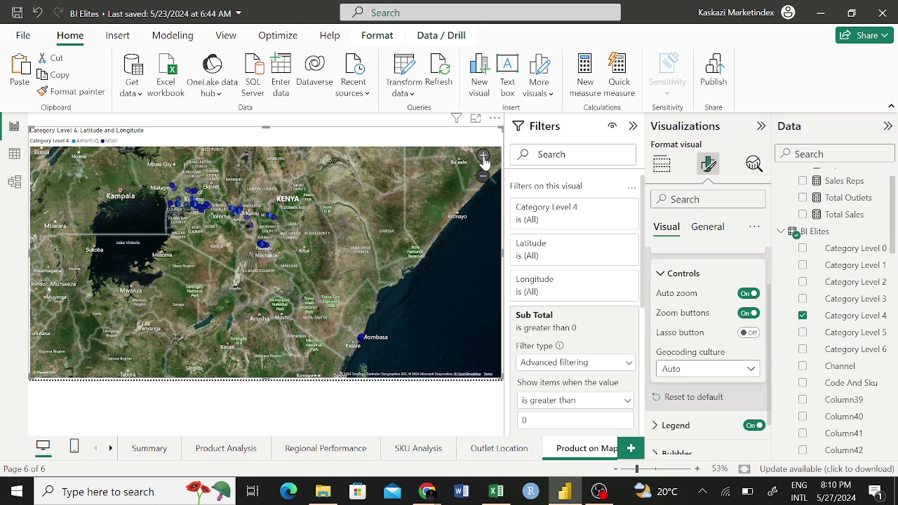
# Step: Try the map's zoom buttons and move in on the Nyeri area to examine the plotted product locations
pyautogui.click(488, 181)
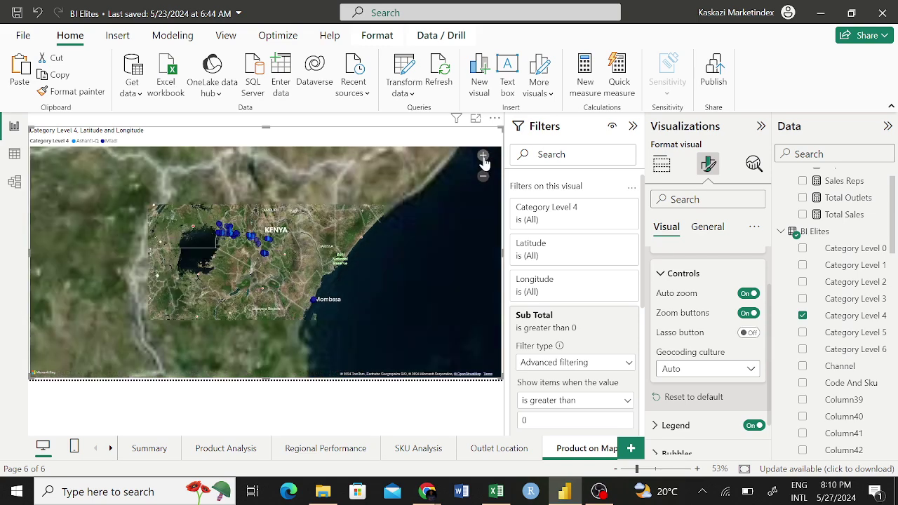
pyautogui.click(484, 157)
pyautogui.click(483, 155)
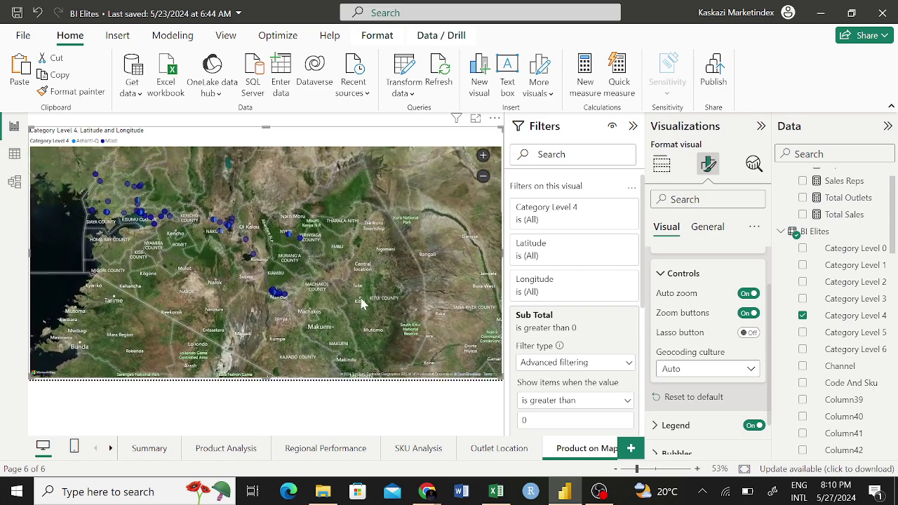
pyautogui.click(483, 158)
pyautogui.click(483, 157)
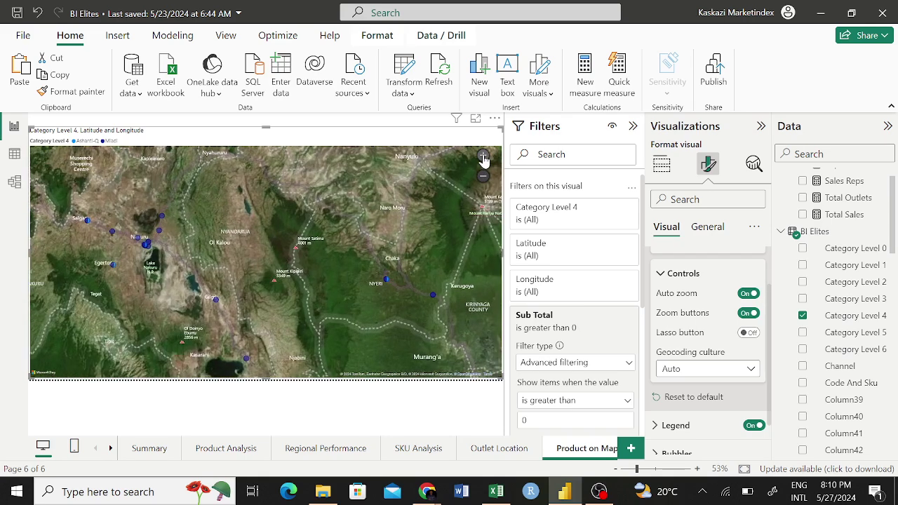
pyautogui.click(483, 157)
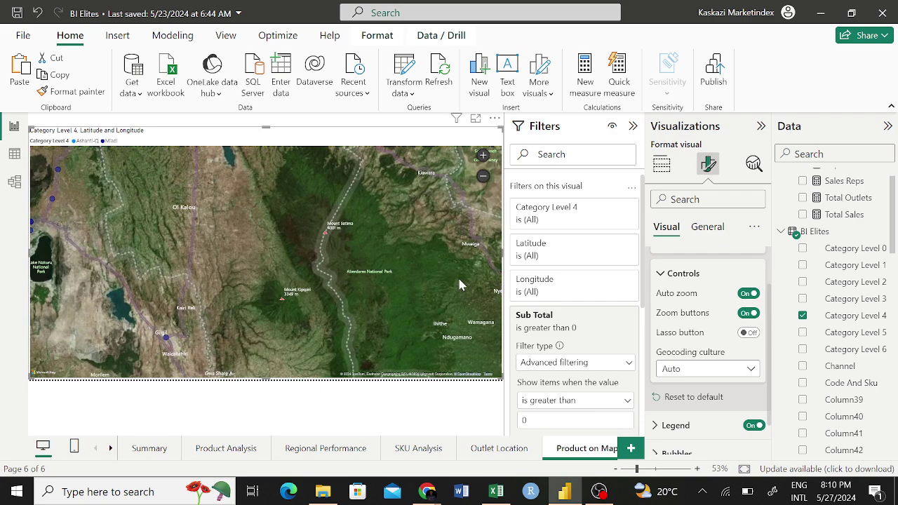
pyautogui.moveTo(457, 276); pyautogui.dragTo(334, 288)
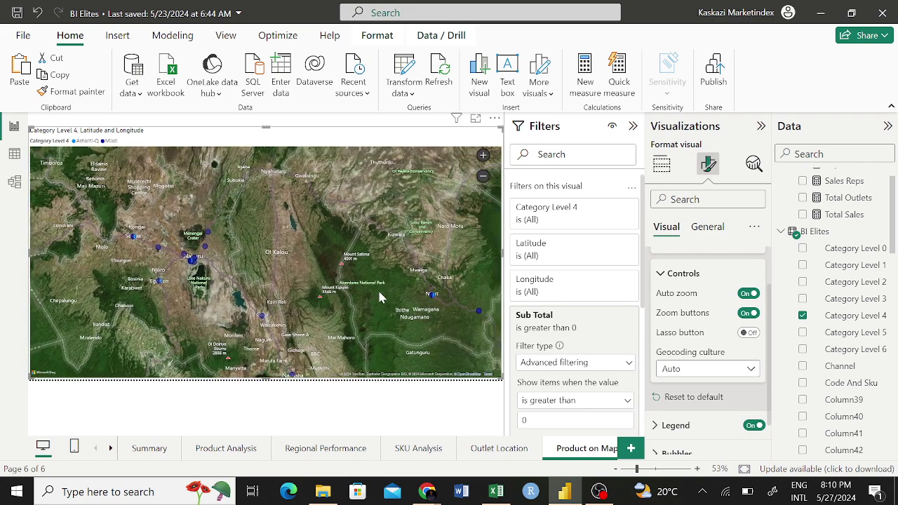
pyautogui.click(483, 157)
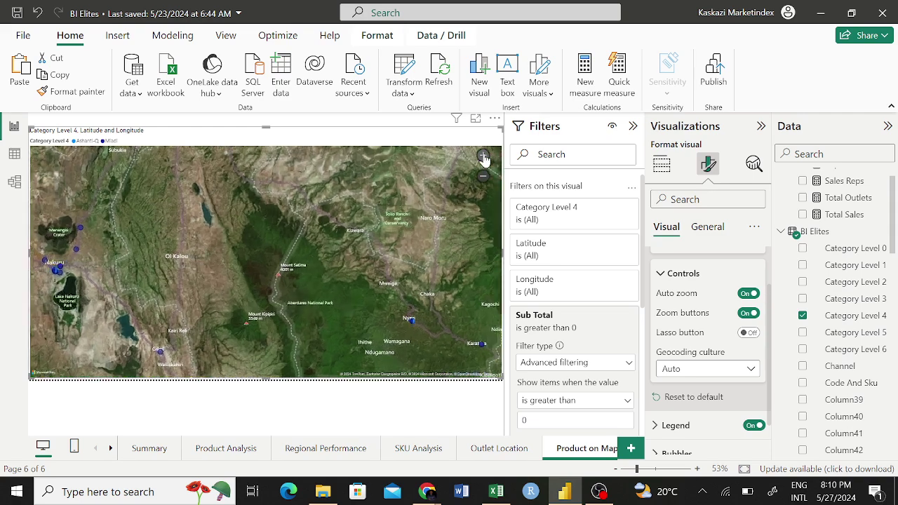
pyautogui.moveTo(454, 336); pyautogui.dragTo(341, 307)
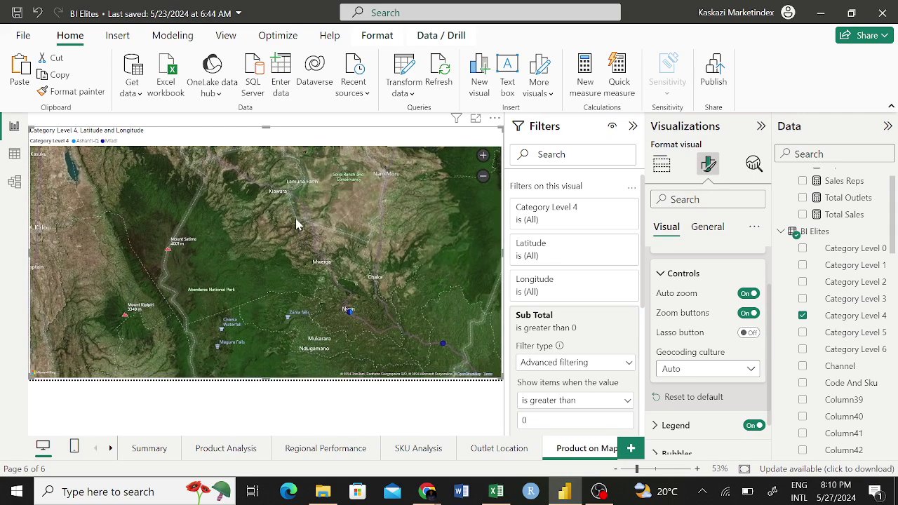
pyautogui.click(484, 157)
pyautogui.moveTo(414, 286); pyautogui.dragTo(331, 291)
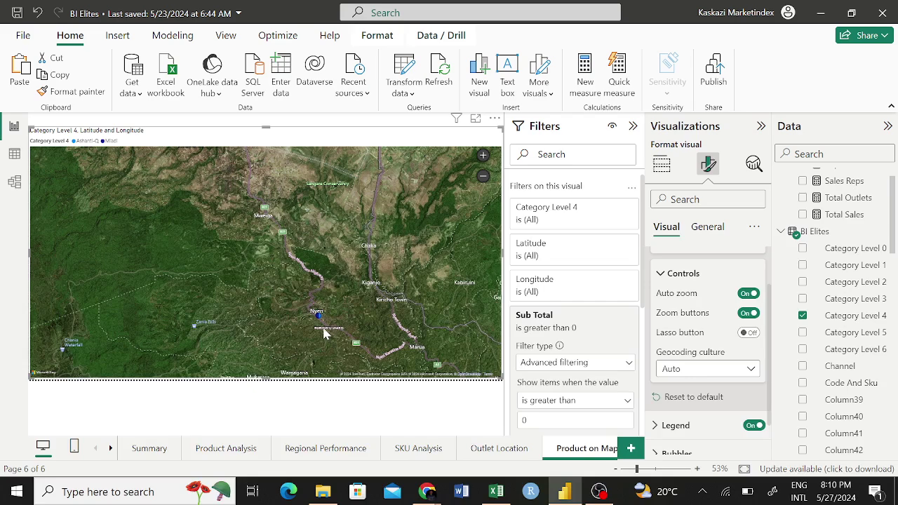
# Step: Zoom in further on Nyeri town to examine the individual outlet points at street level
pyautogui.click(483, 157)
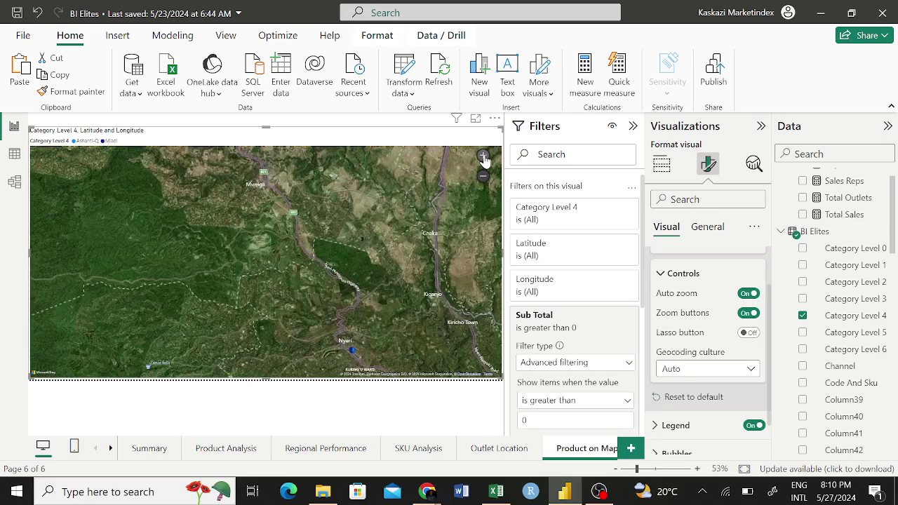
pyautogui.click(483, 158)
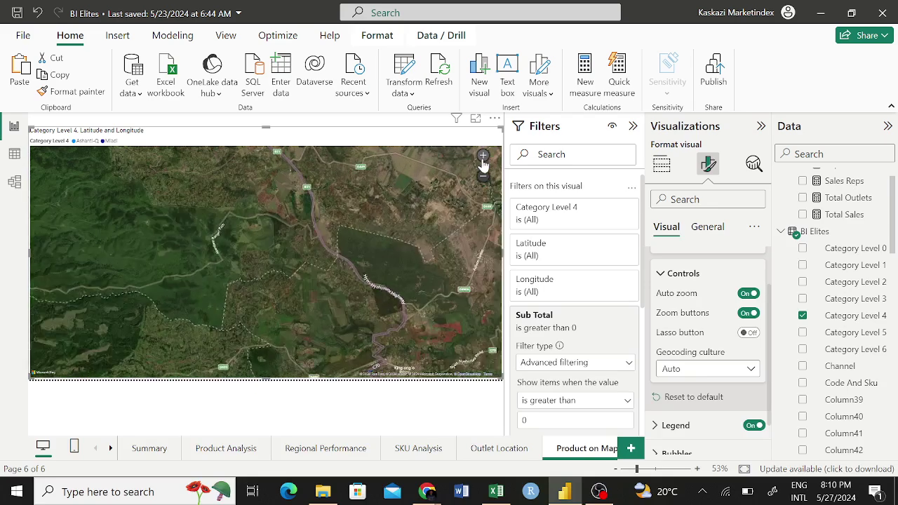
pyautogui.moveTo(457, 326); pyautogui.dragTo(306, 134)
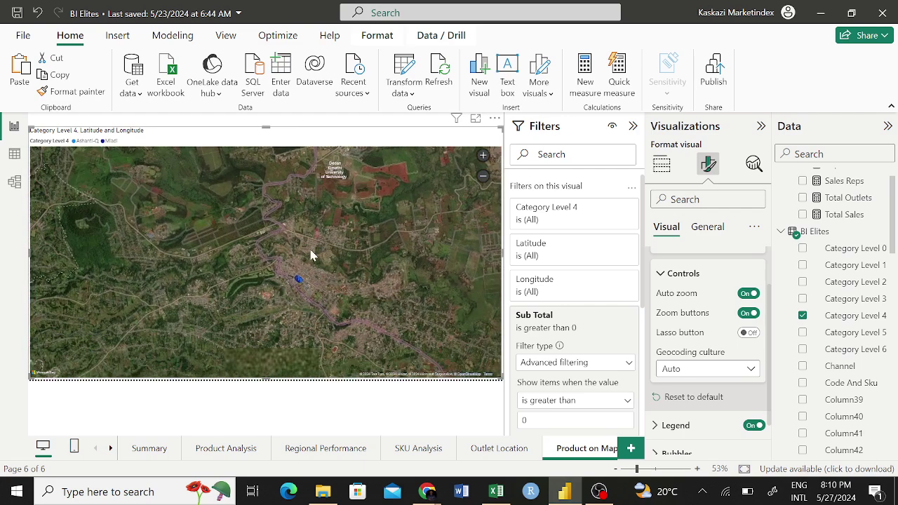
pyautogui.moveTo(315, 255); pyautogui.dragTo(348, 198)
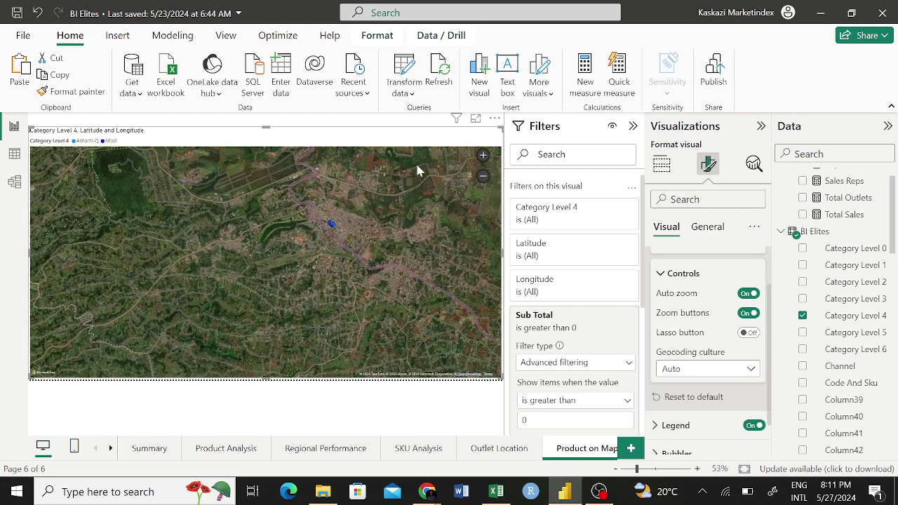
pyautogui.click(483, 156)
pyautogui.click(483, 156)
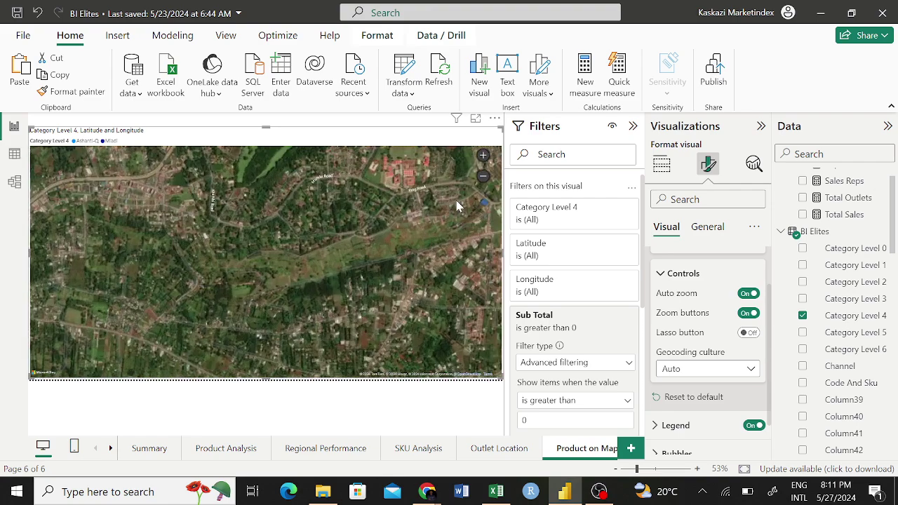
pyautogui.moveTo(393, 239); pyautogui.dragTo(282, 327)
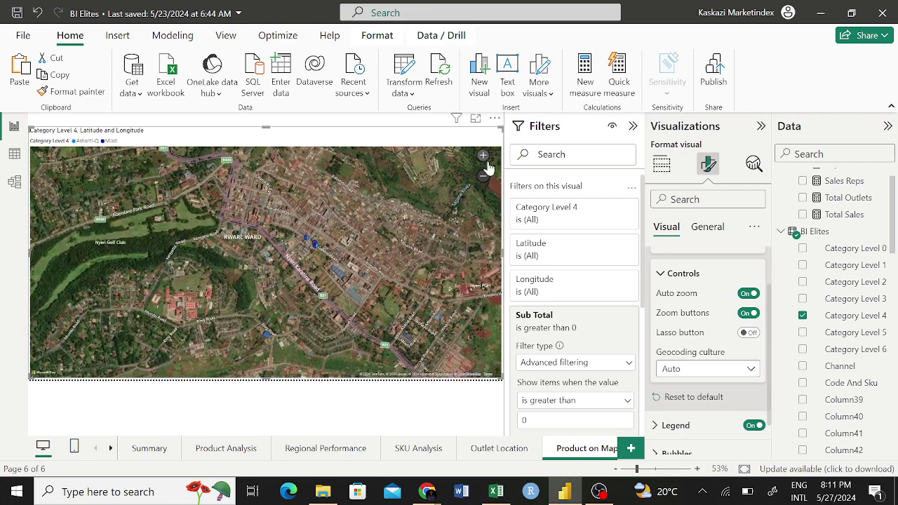
pyautogui.click(484, 157)
pyautogui.click(483, 156)
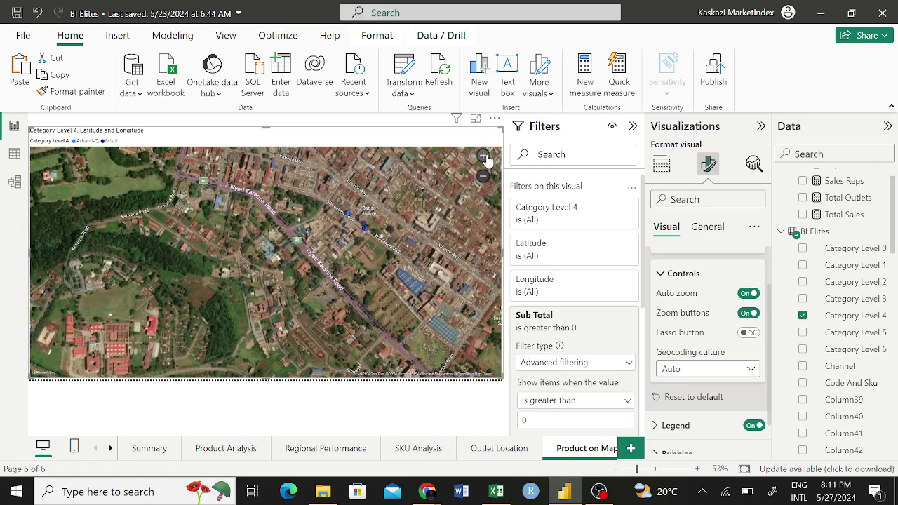
# Step: Zoom in along Gakere Road around Batian House to examine the outlet points at building level
pyautogui.moveTo(424, 269); pyautogui.dragTo(291, 346)
pyautogui.click(484, 156)
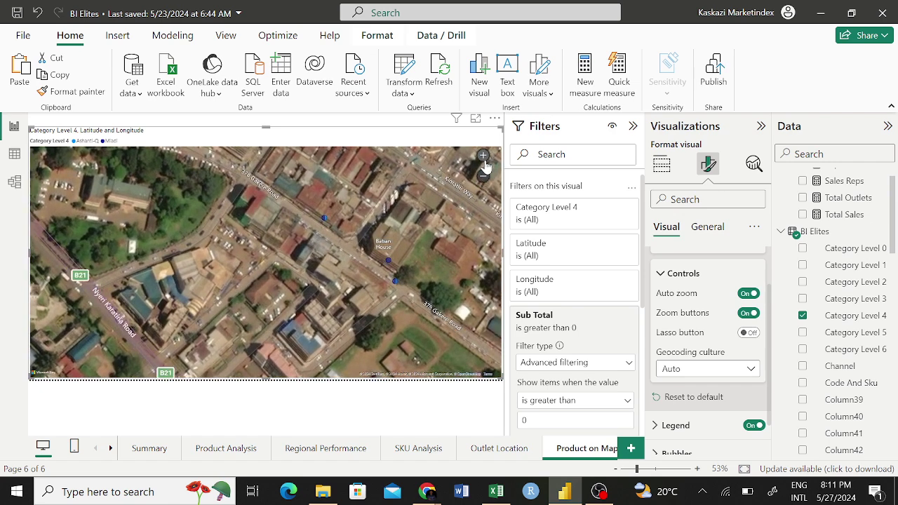
pyautogui.click(482, 155)
pyautogui.moveTo(436, 262); pyautogui.dragTo(301, 324)
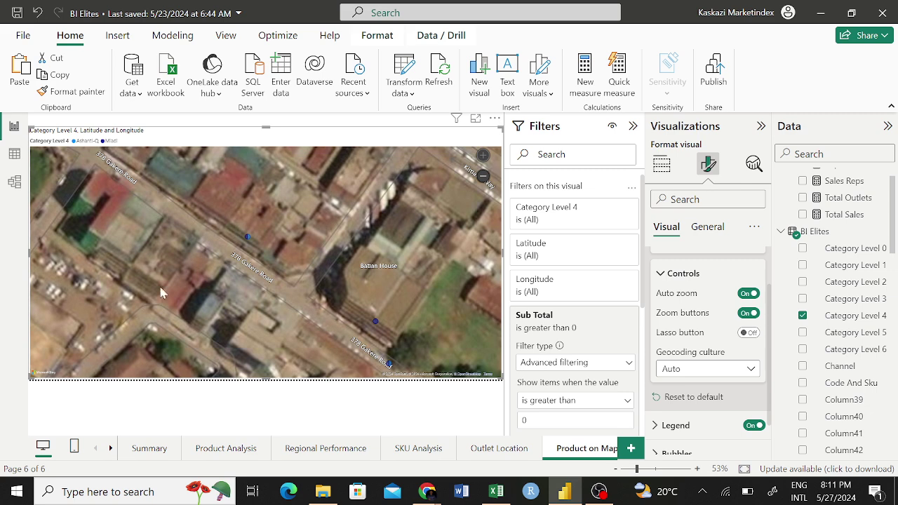
# Step: Zoom the map back out from street level to a regional view covering the outlets across Kenya
pyautogui.click(484, 177)
pyautogui.click(484, 176)
pyautogui.click(484, 177)
pyautogui.click(483, 176)
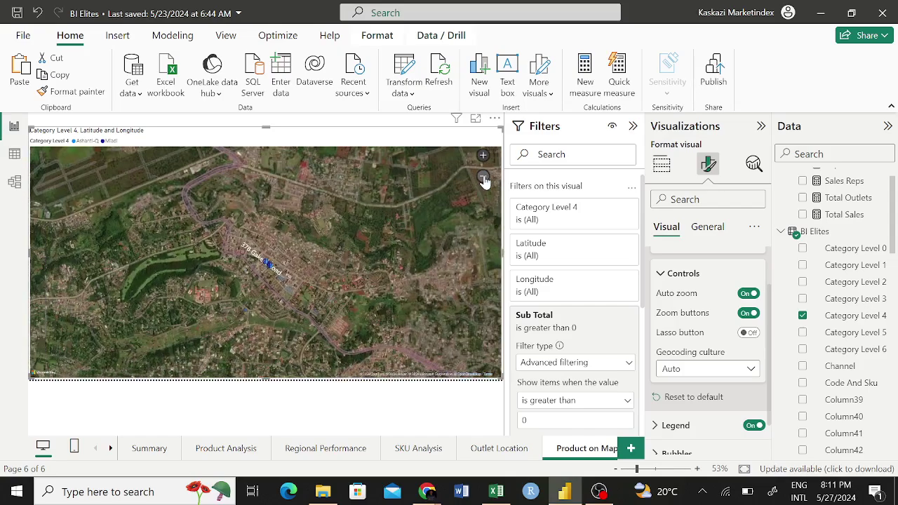
pyautogui.click(483, 177)
pyautogui.click(483, 177)
pyautogui.click(484, 176)
pyautogui.click(484, 176)
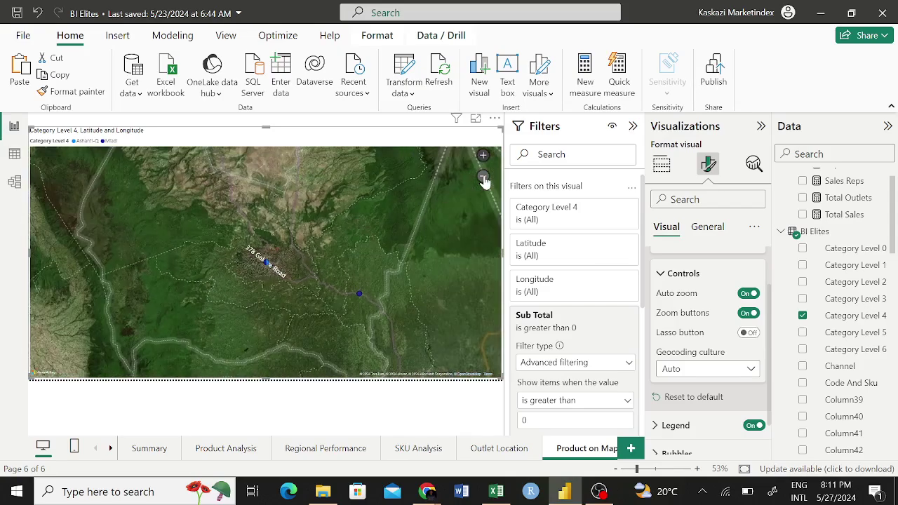
pyautogui.click(484, 176)
pyautogui.click(483, 177)
pyautogui.click(484, 176)
pyautogui.click(483, 177)
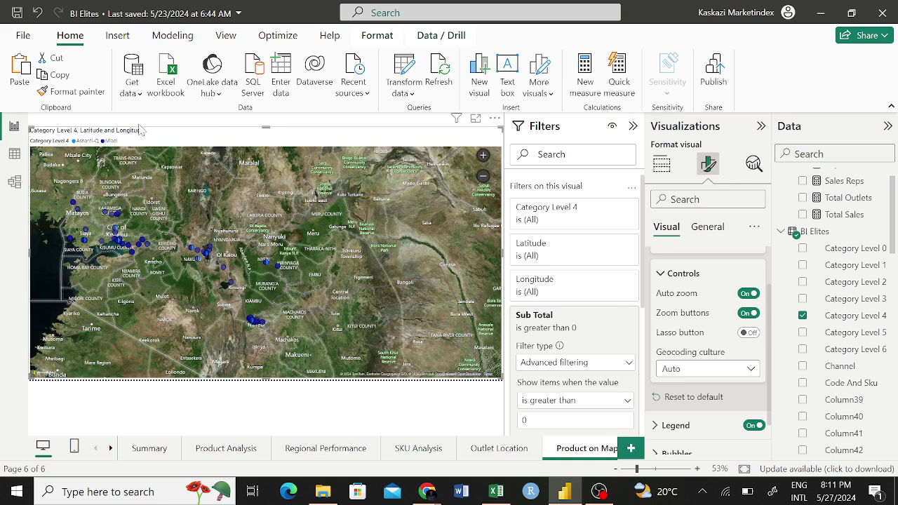
# Step: Reduce the map visual's height from its upper edge to leave blank space above it, and deselect the visual
pyautogui.moveTo(29, 127); pyautogui.dragTo(31, 153)
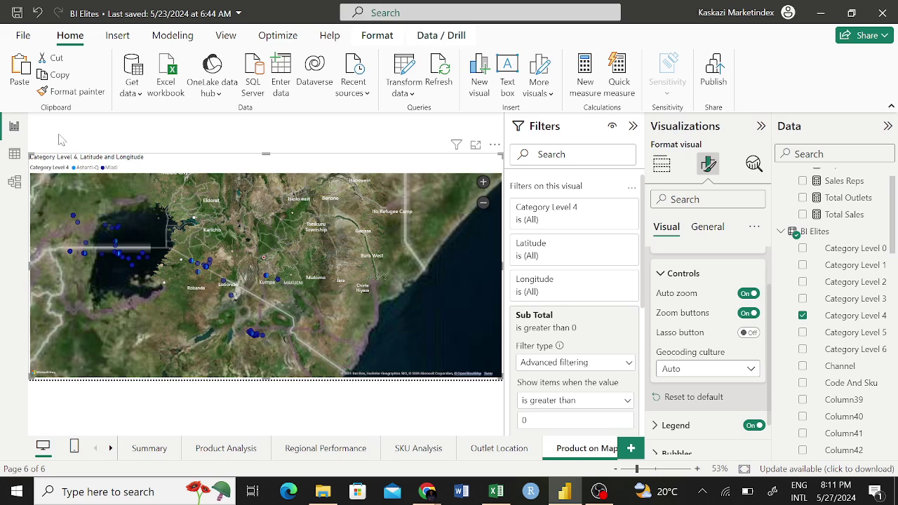
pyautogui.click(60, 140)
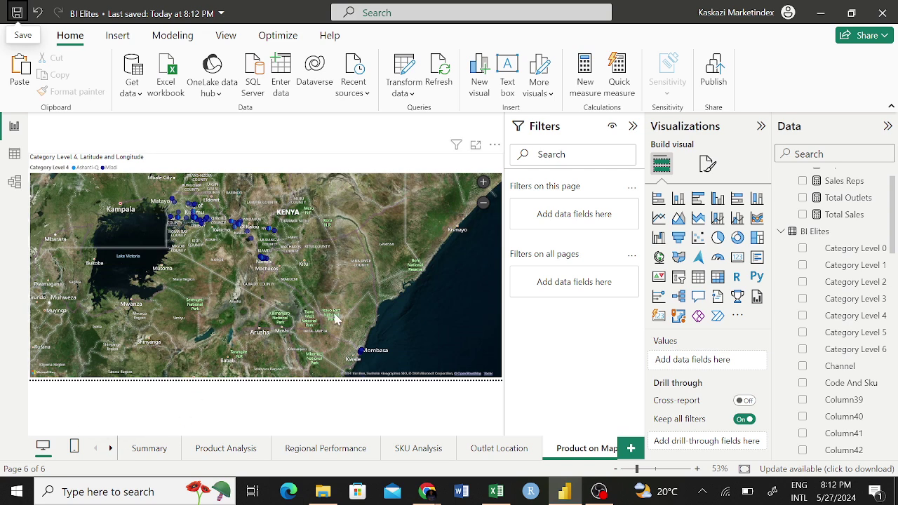
# Step: Go through the report pages from Summary to Product on Map and save the report
pyautogui.click(147, 451)
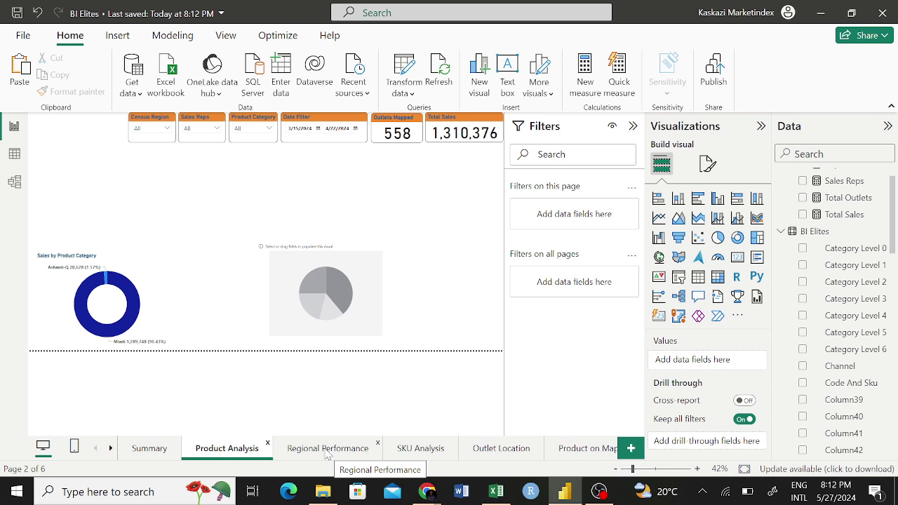
pyautogui.click(326, 449)
pyautogui.click(429, 450)
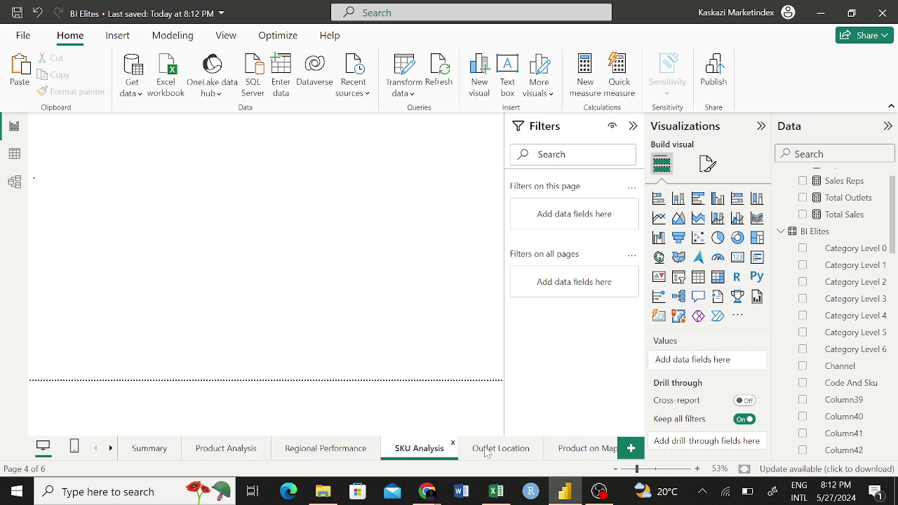
pyautogui.click(511, 451)
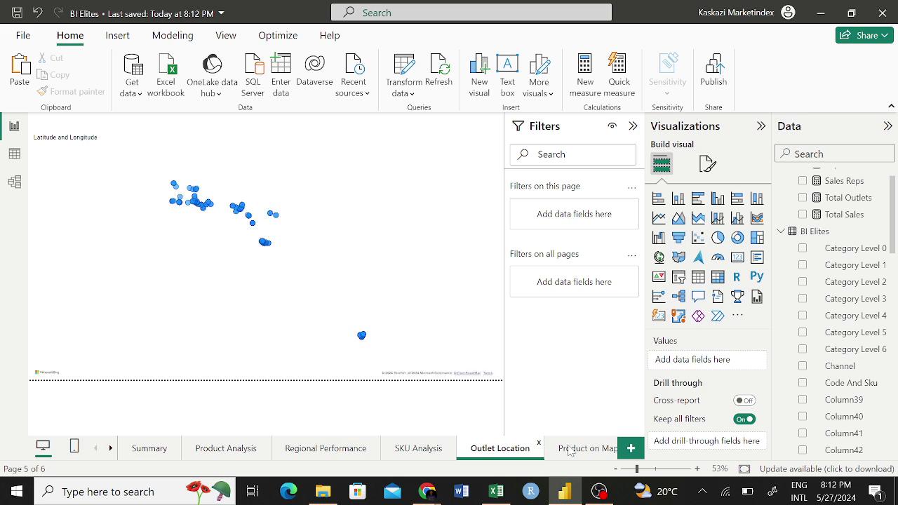
pyautogui.click(570, 450)
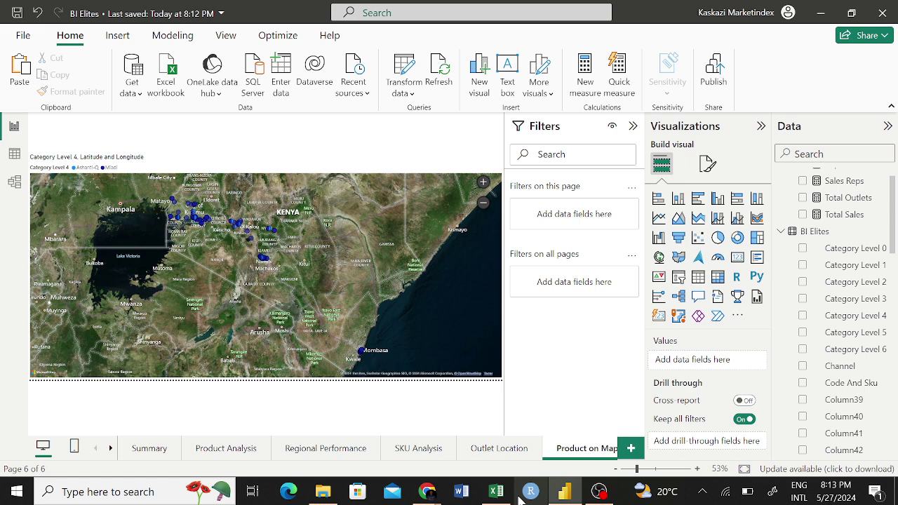
pyautogui.click(17, 13)
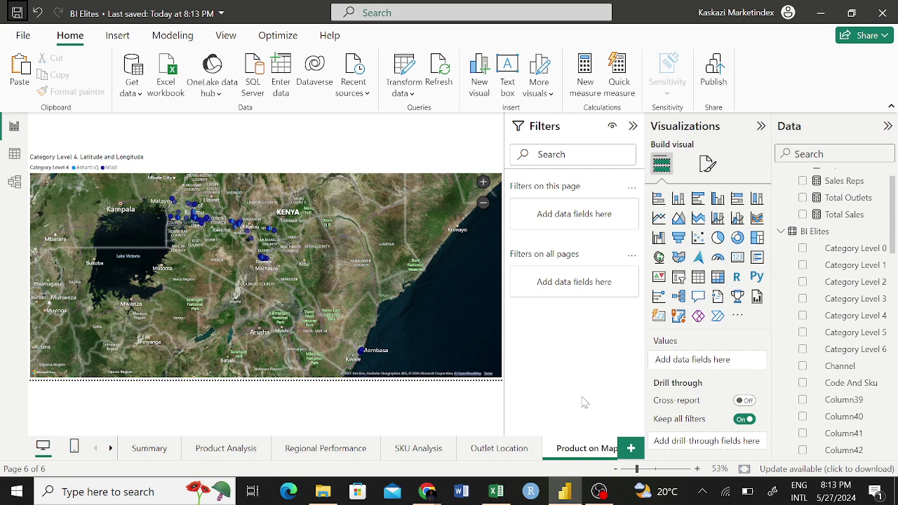
# Step: Review the Total Sales by SKU chart, the Summary page and the Product Analysis page, ending on Summary
pyautogui.click(419, 450)
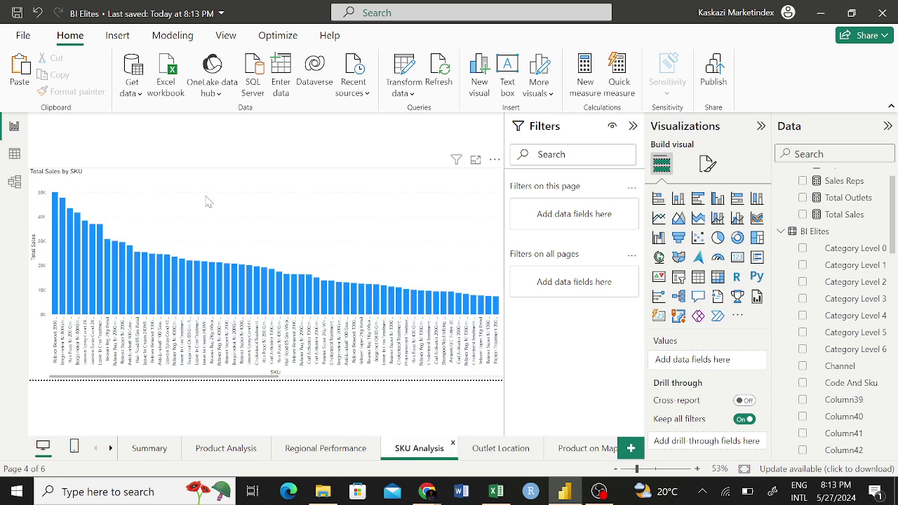
pyautogui.moveTo(335, 292)
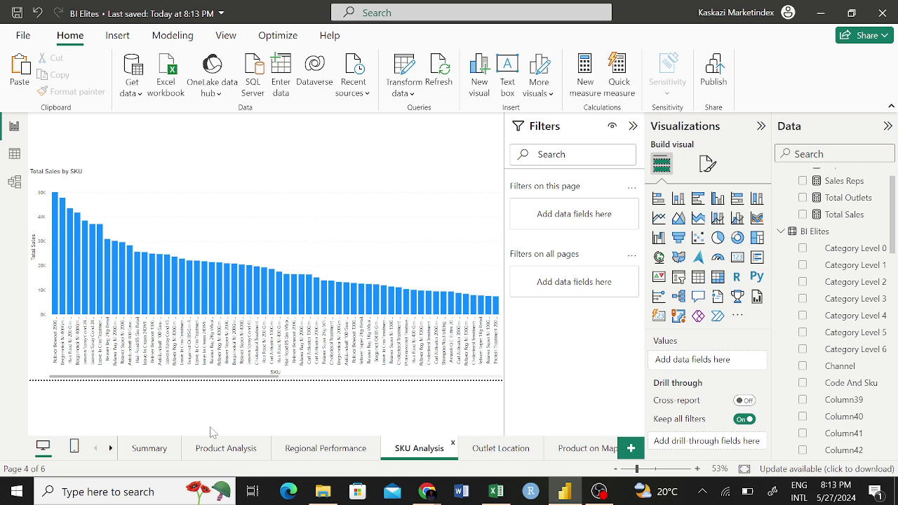
pyautogui.click(146, 454)
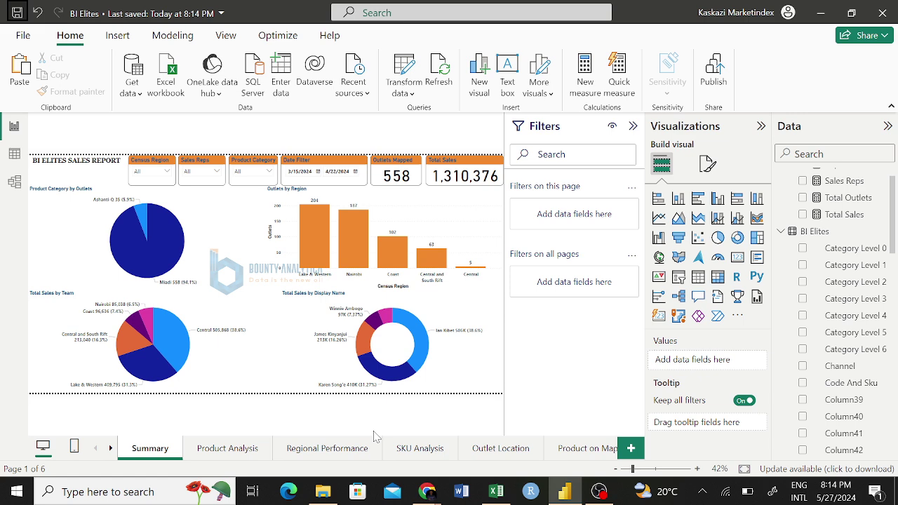
pyautogui.click(224, 448)
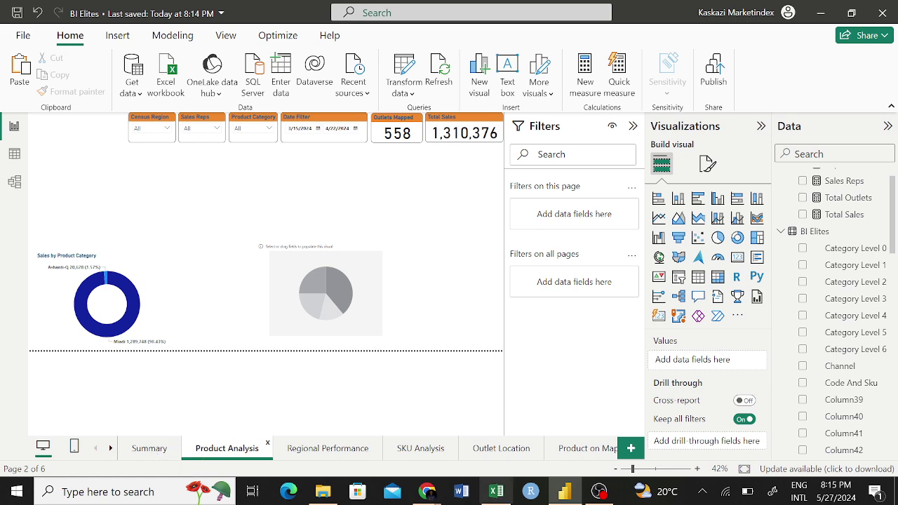
pyautogui.click(148, 453)
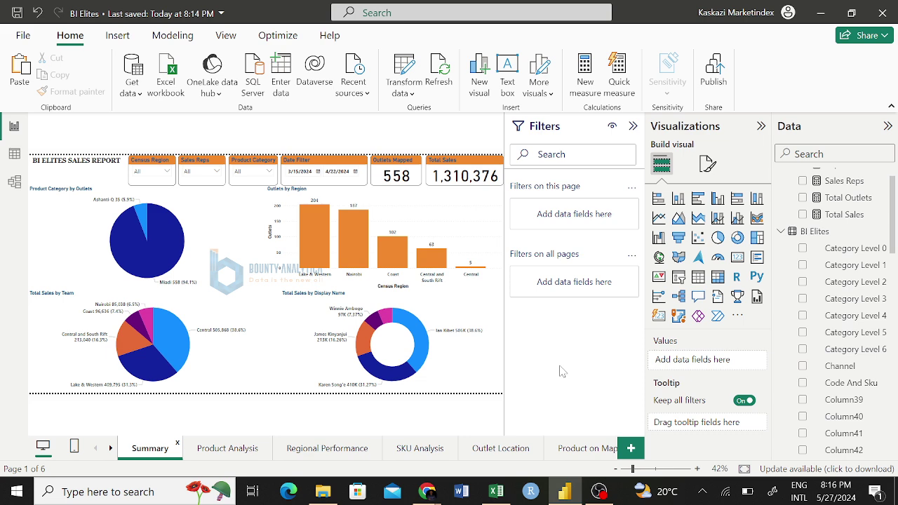
pyautogui.click(599, 491)
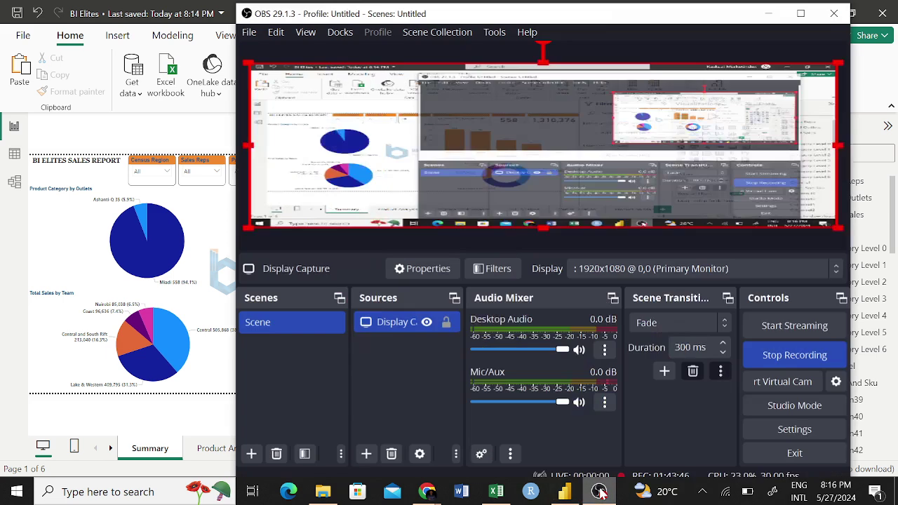